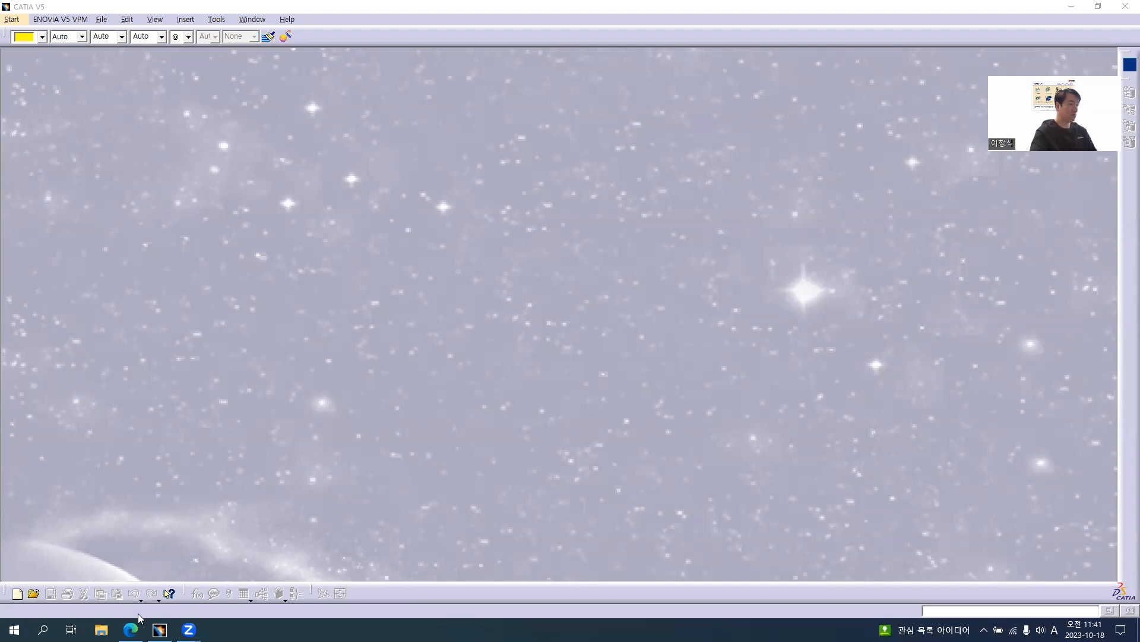
# Step: Switch to the web browser, search Google for the instructor's CATIA site and open edu-catia.com
pyautogui.hotkey('alt', 'Tab')
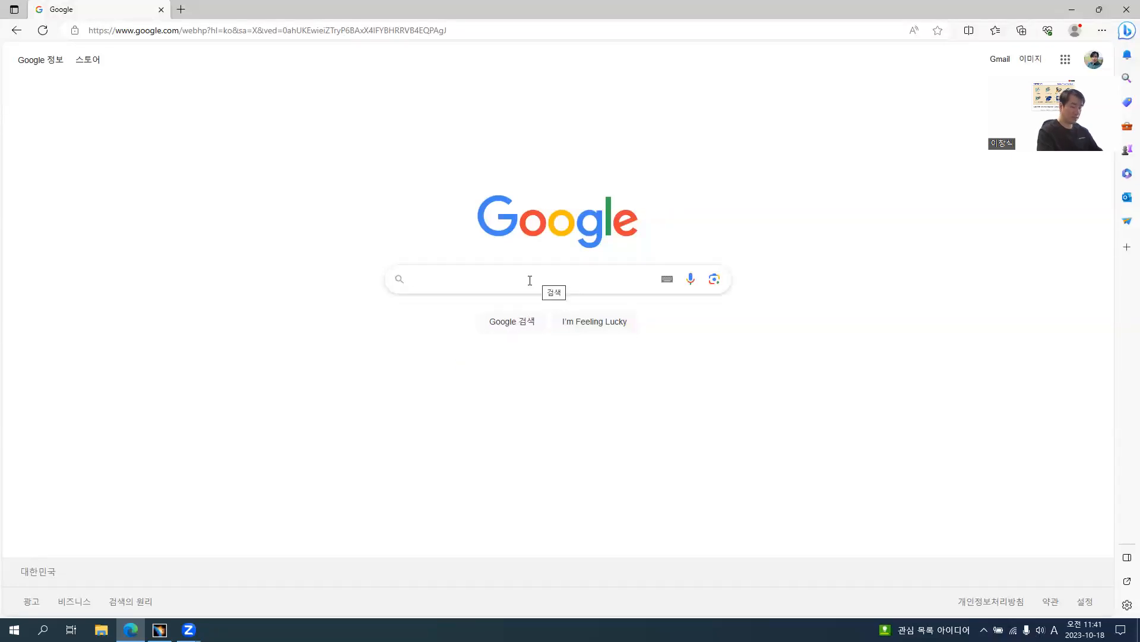
pyautogui.write('이창식')
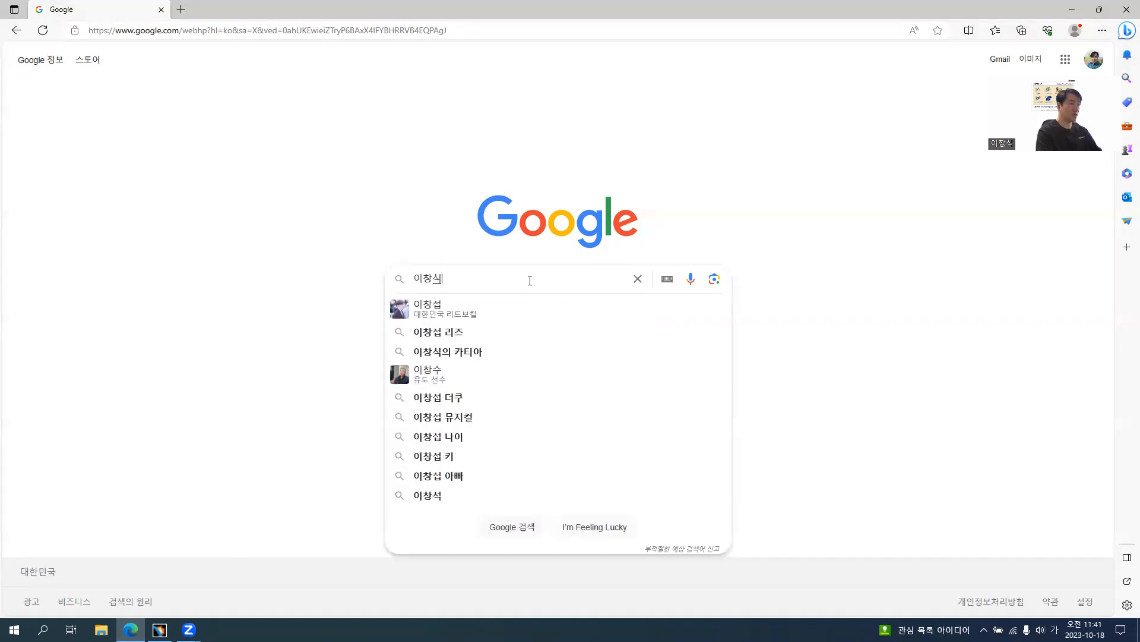
pyautogui.write('의 카티아')
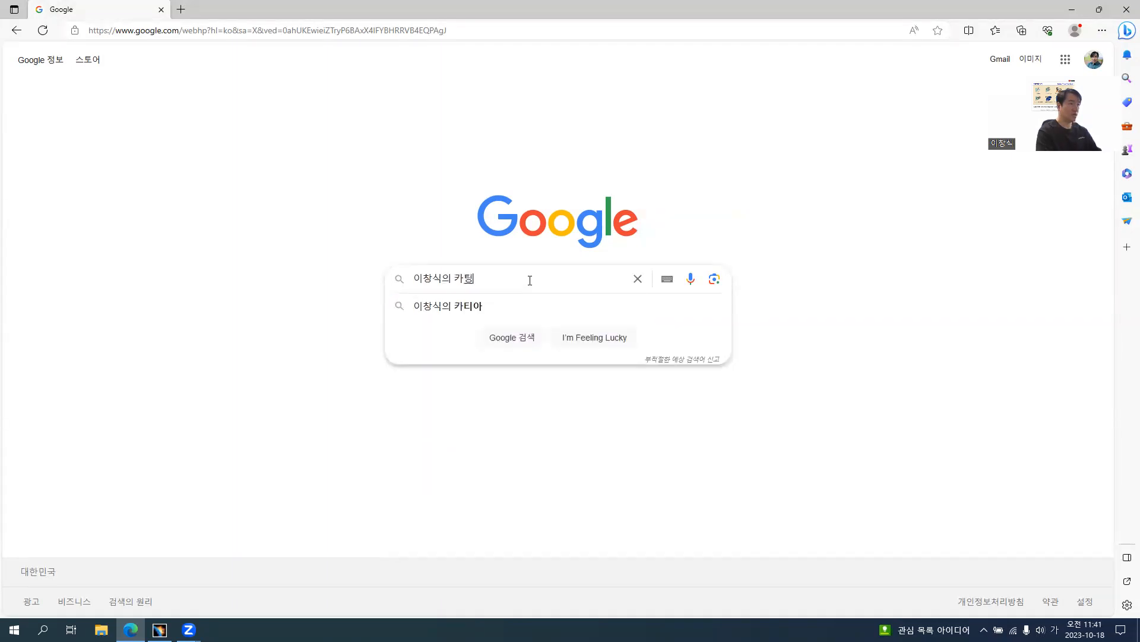
pyautogui.press('Return')
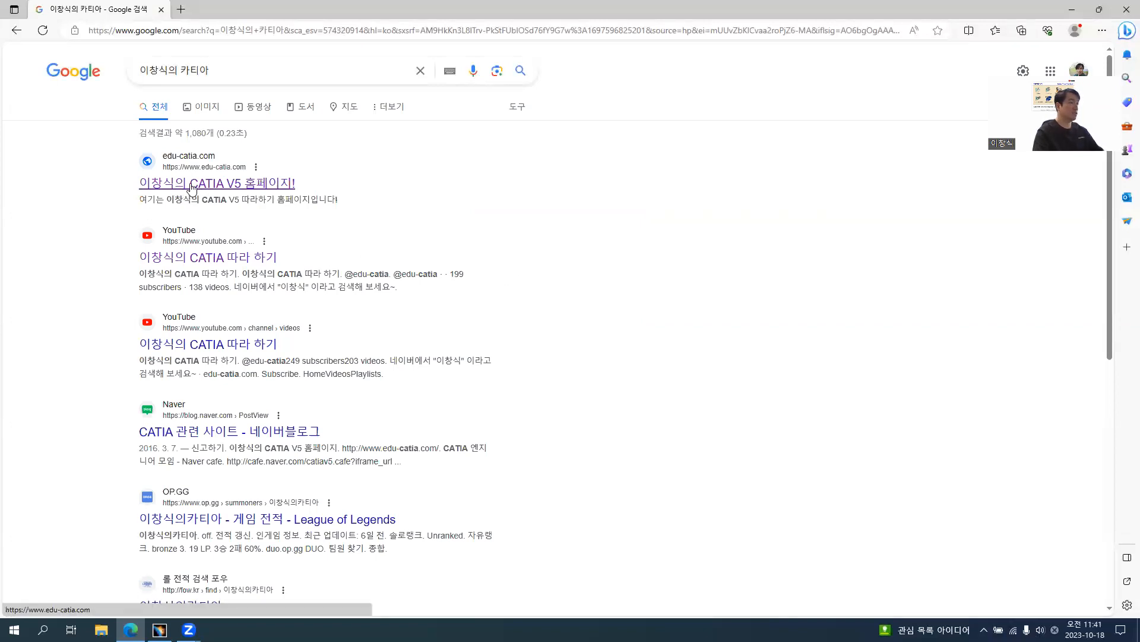
pyautogui.click(244, 185)
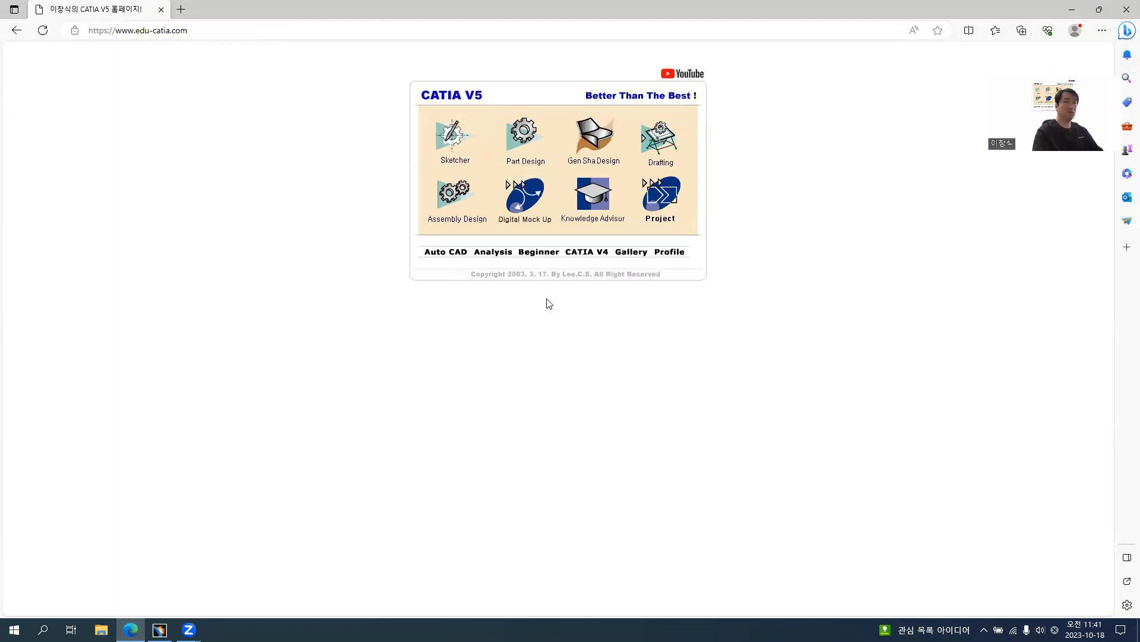
# Step: Open the yellow fog lens exercise on page 2 of Generative Shape Design and view its Draft PDF drawing
pyautogui.click(593, 141)
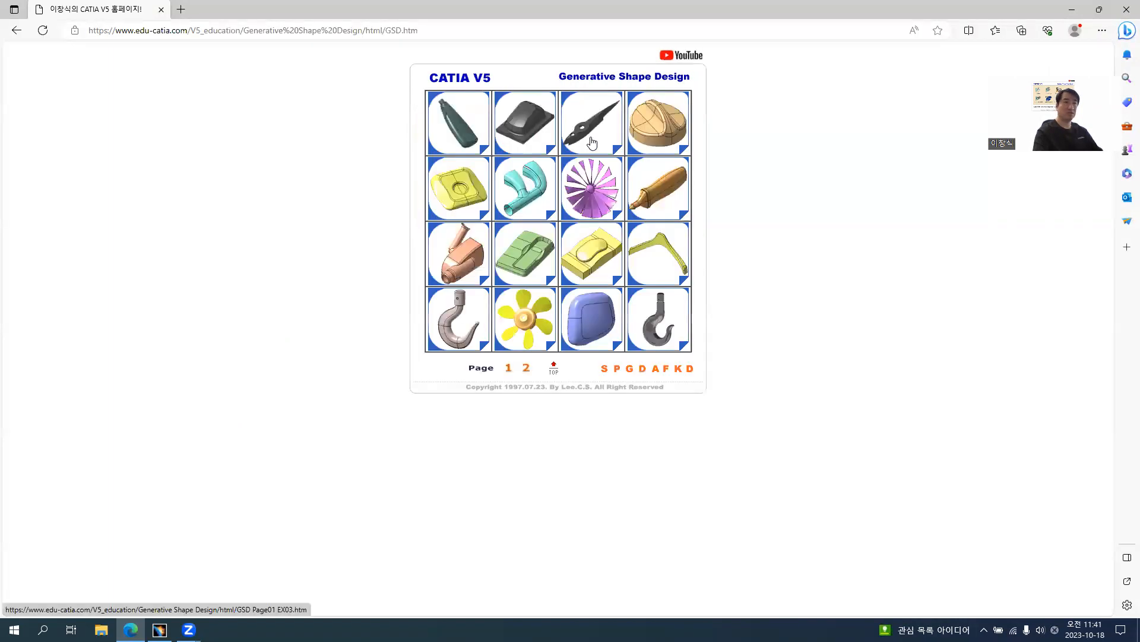
pyautogui.click(526, 371)
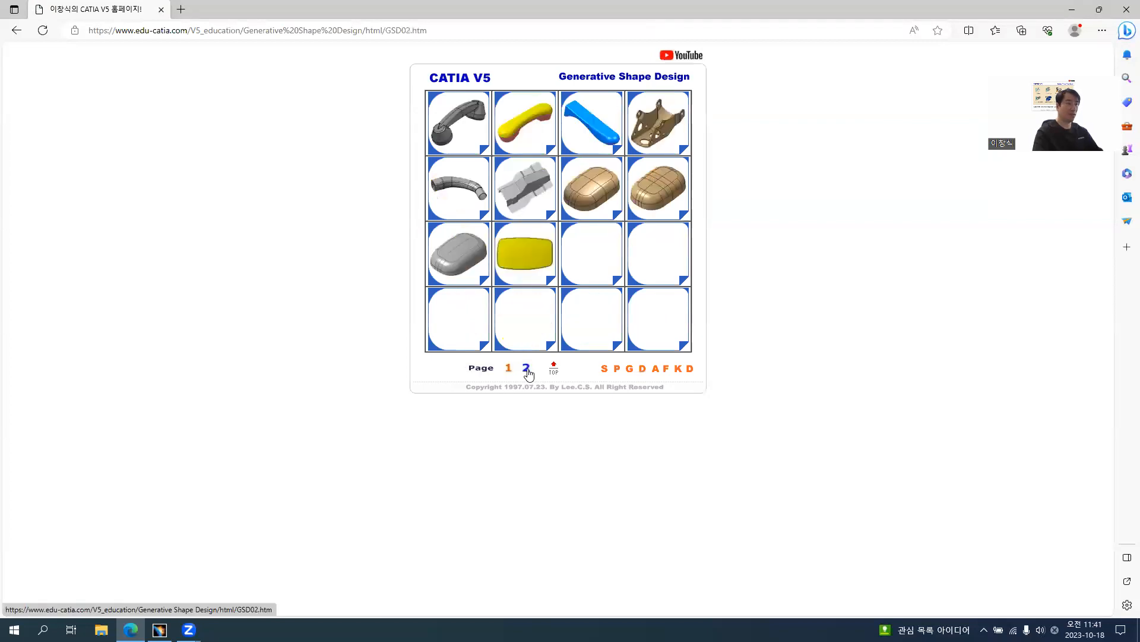
pyautogui.click(528, 265)
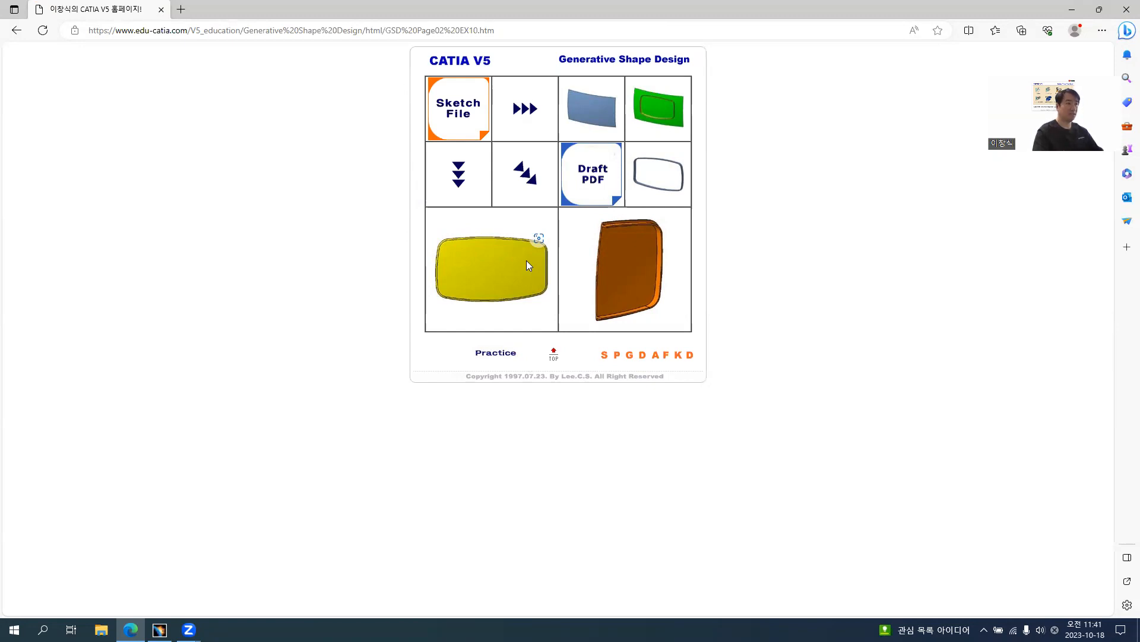
pyautogui.click(594, 176)
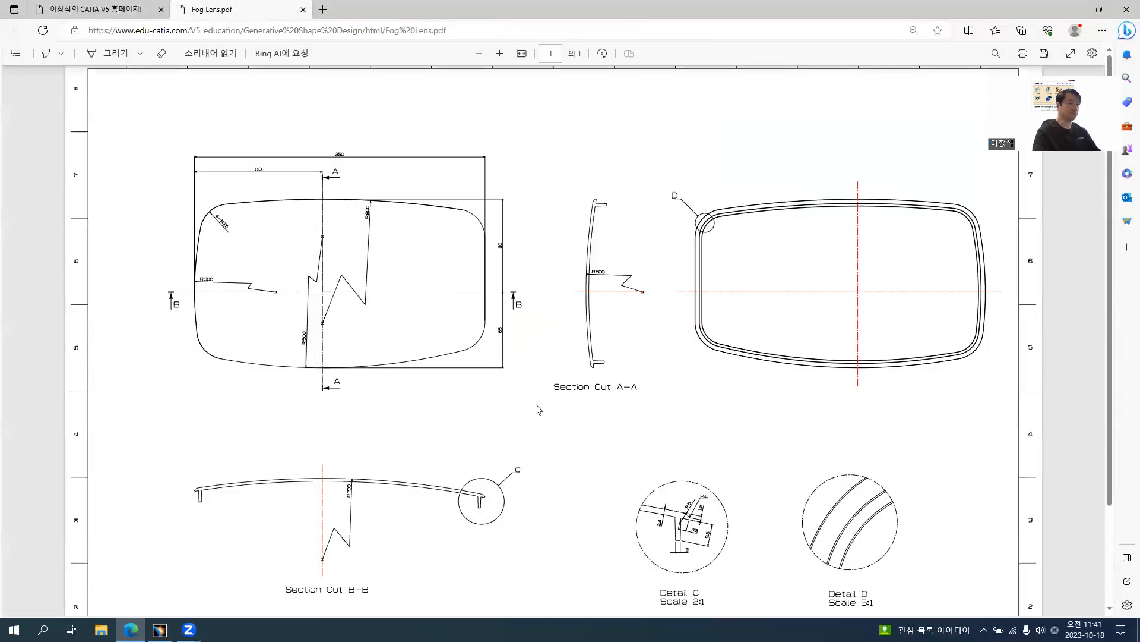
pyautogui.scroll(-2, 537, 408)
pyautogui.scroll(2, 538, 356)
pyautogui.moveTo(1113, 272); pyautogui.dragTo(1110, 304)
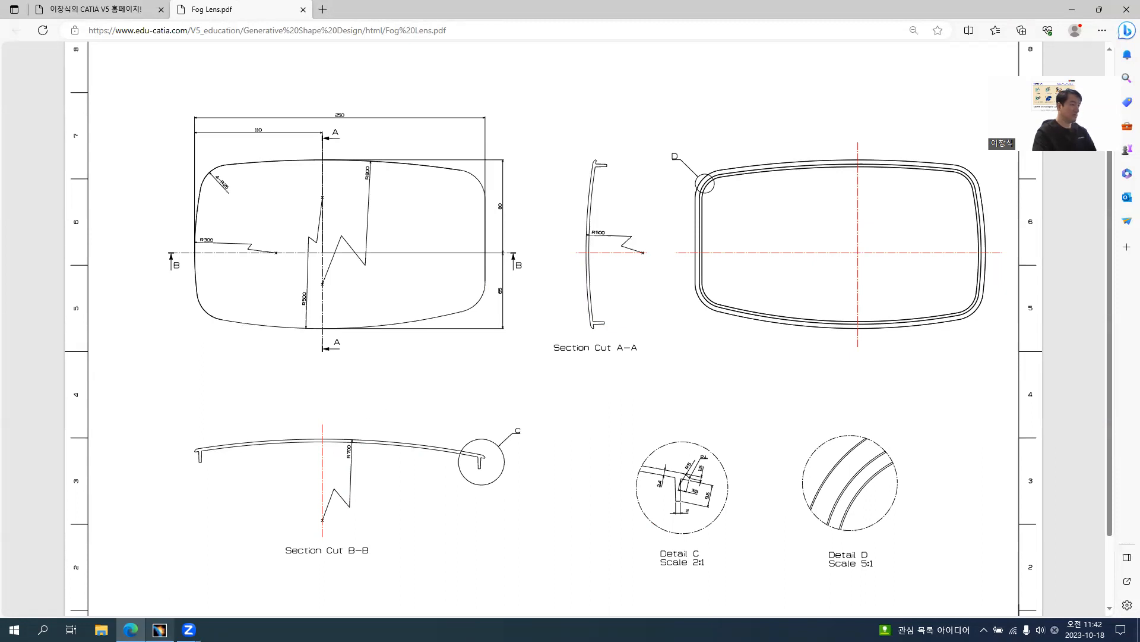
# Step: Switch to CATIA and create a coordinate point at the origin (0, 0, 0 mm)
pyautogui.click(159, 629)
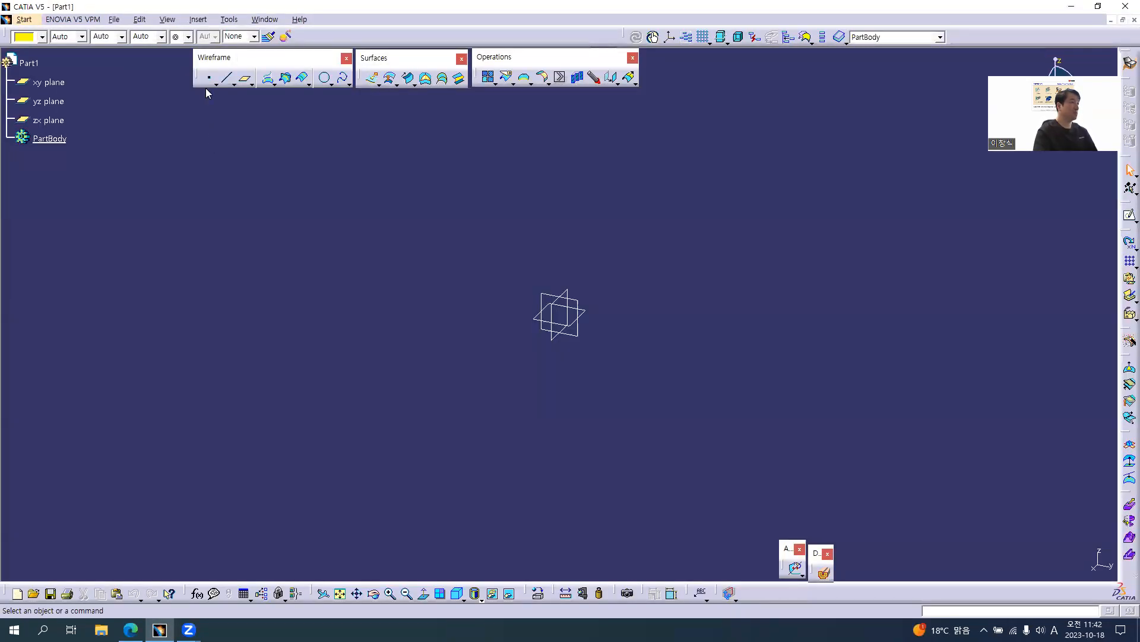
pyautogui.click(209, 78)
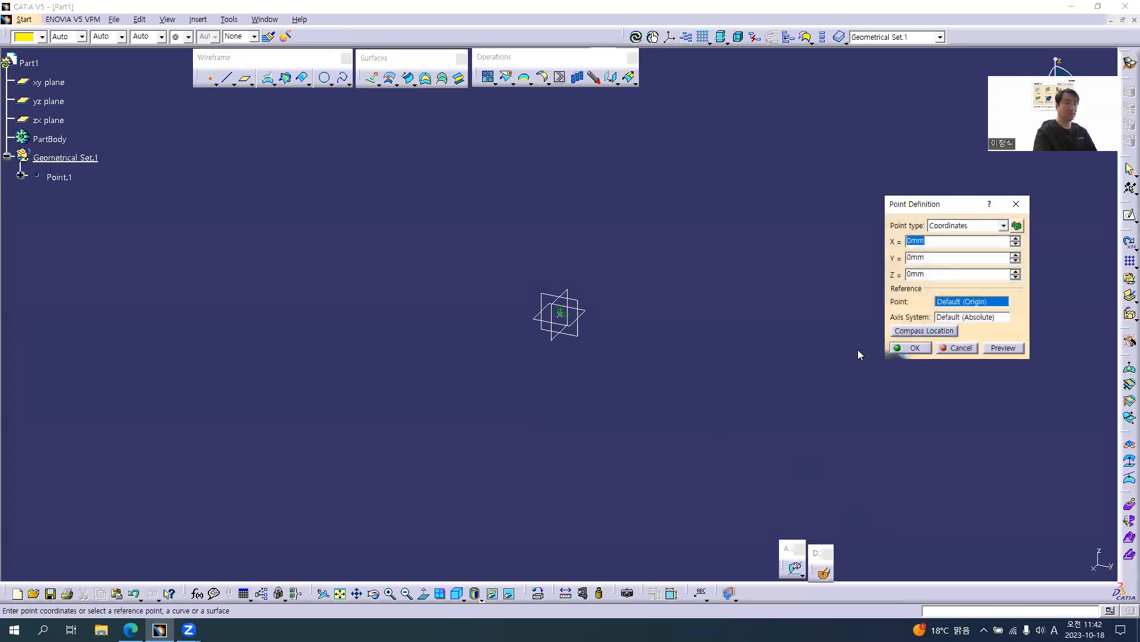
pyautogui.click(919, 349)
# Step: Rename the origin point as Center Point
pyautogui.click(57, 178)
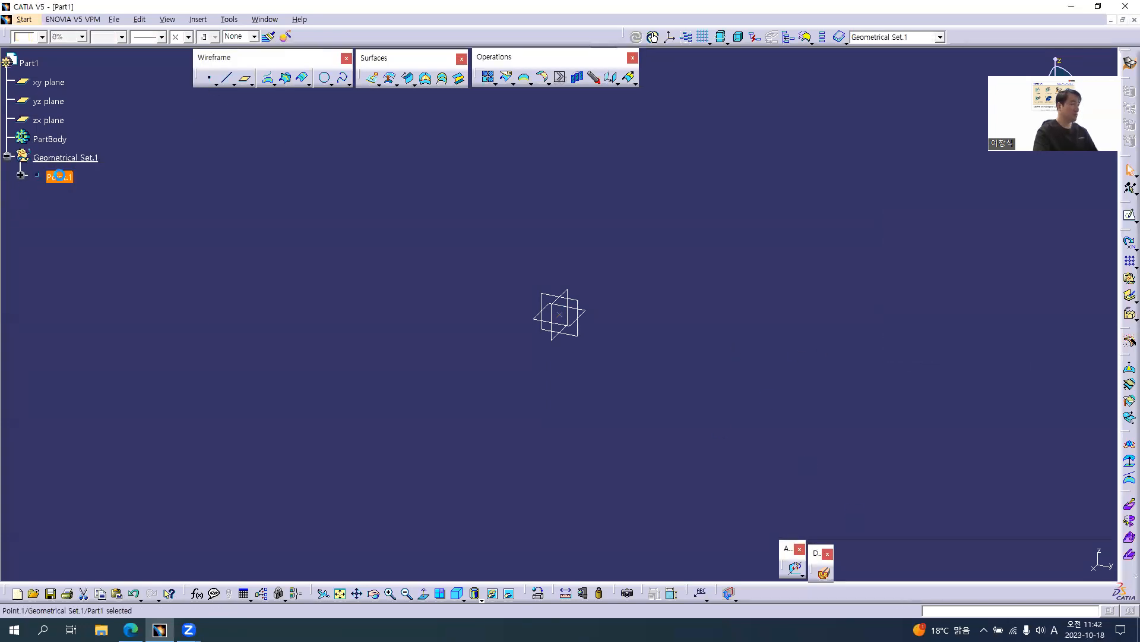
pyautogui.hotkey('alt', 'Return')
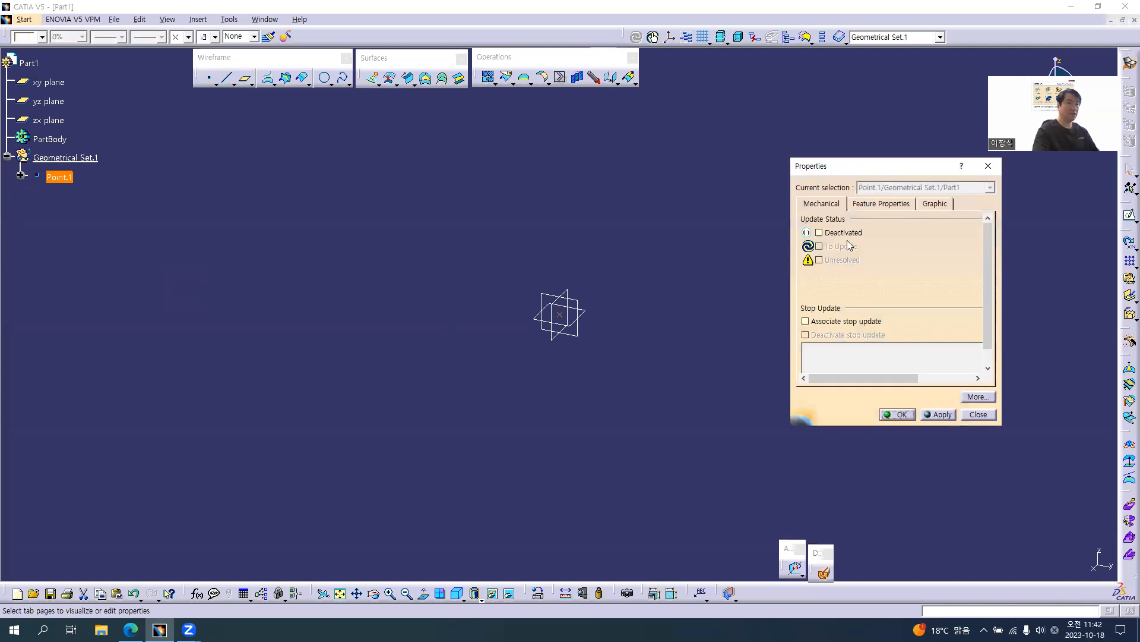
pyautogui.click(877, 203)
pyautogui.write('Center Point')
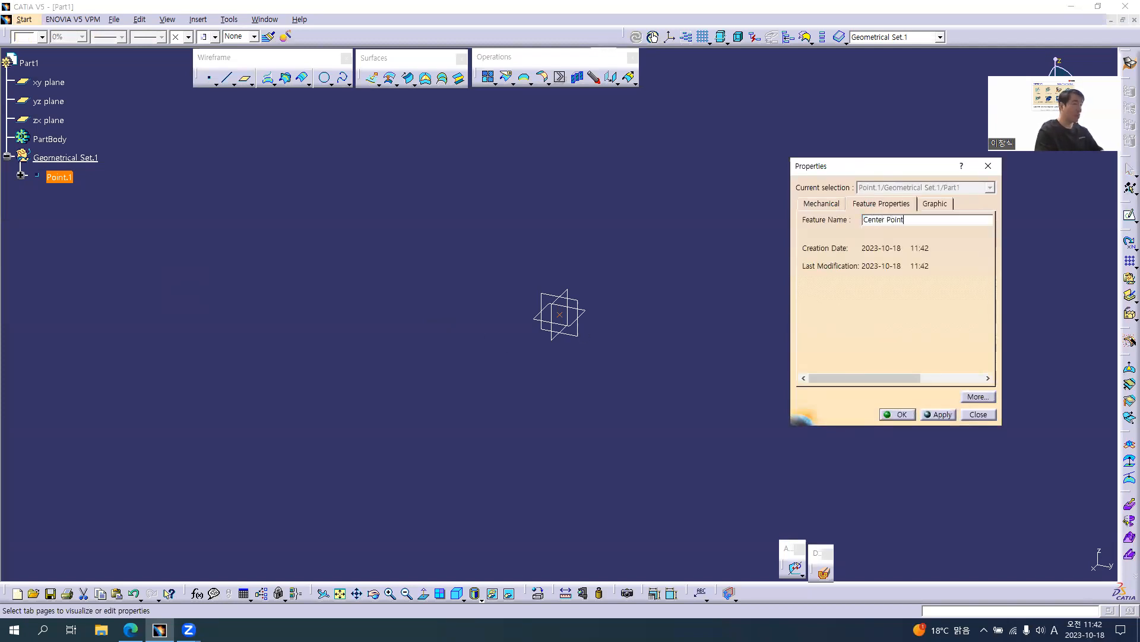
pyautogui.press('Return')
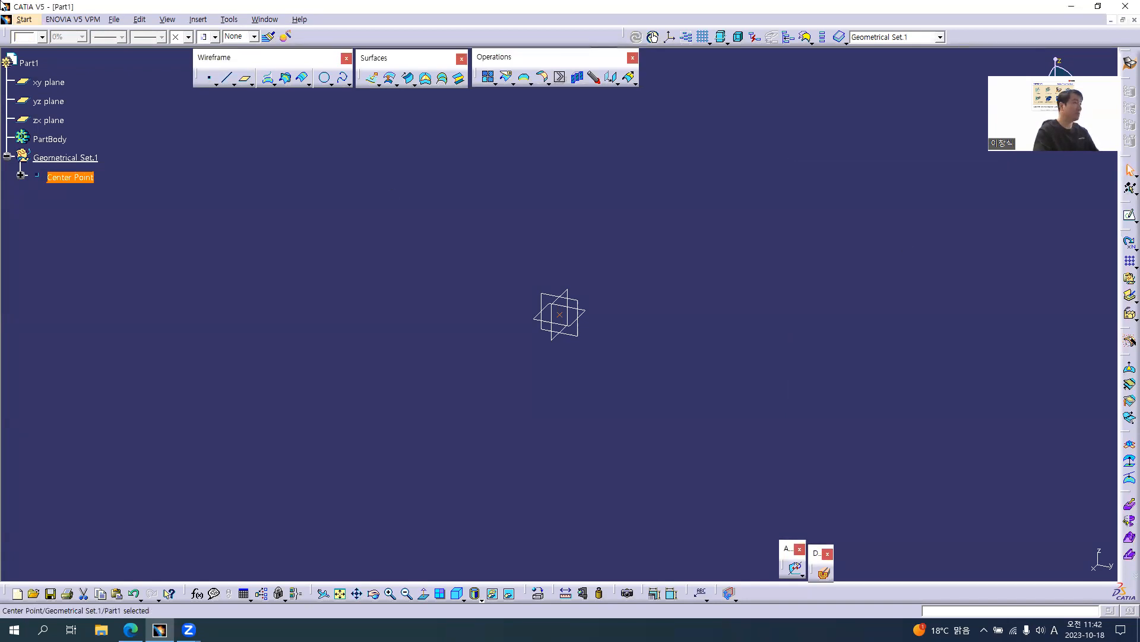
# Step: Color the Center Point yellow and give it the filled square symbol
pyautogui.click(42, 36)
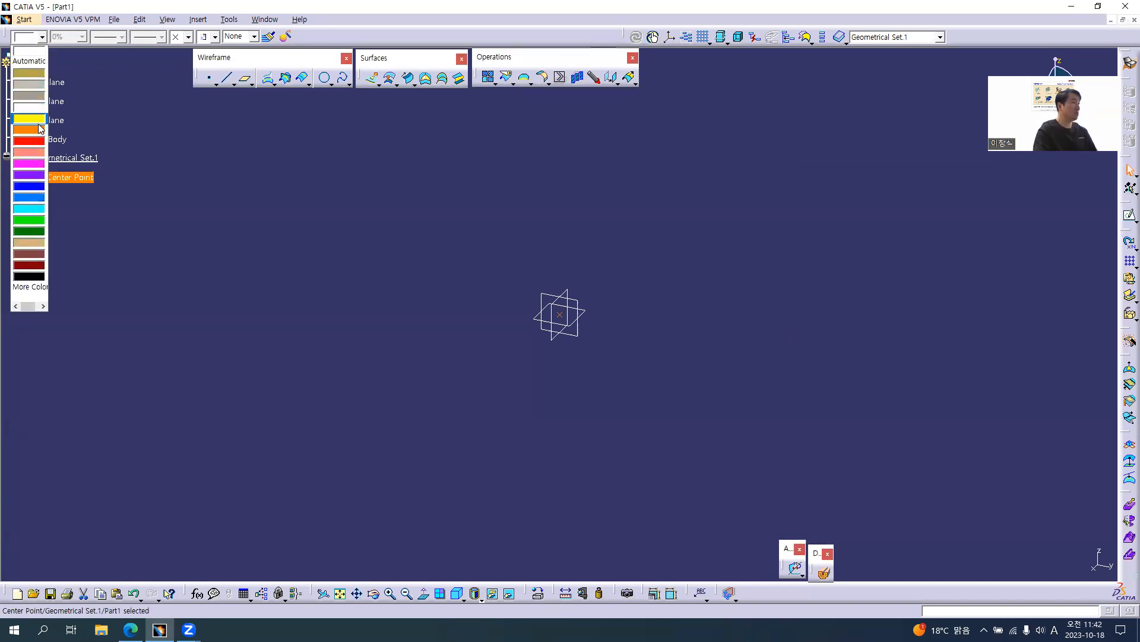
pyautogui.click(37, 122)
pyautogui.click(188, 37)
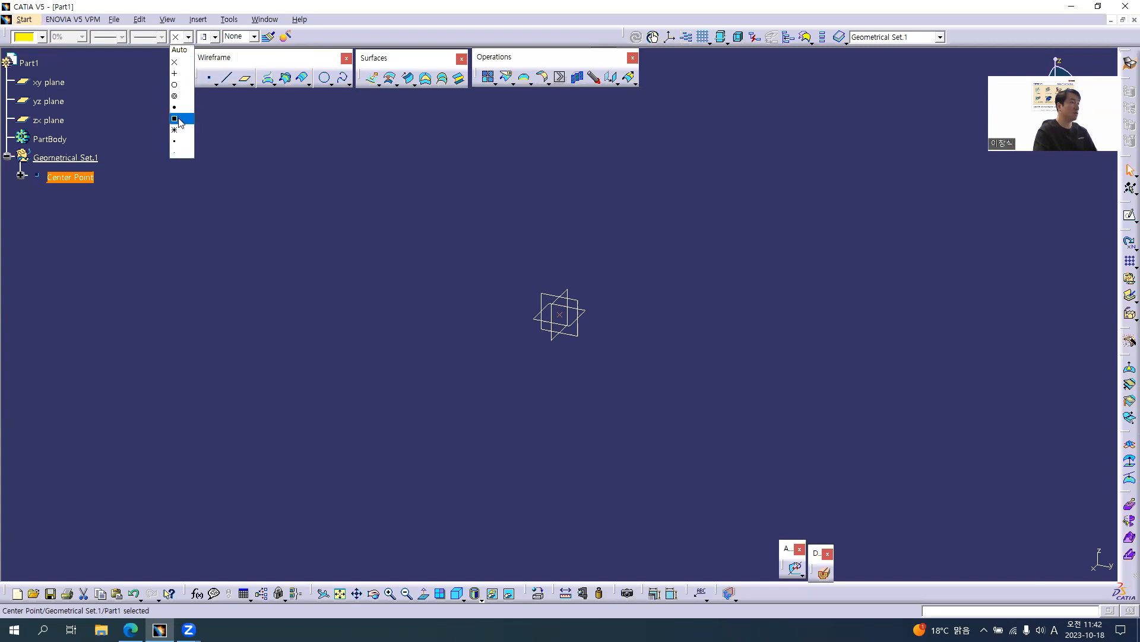
pyautogui.click(179, 118)
# Step: Rename the geometrical set containing the point as Reference Data
pyautogui.click(66, 157)
pyautogui.hotkey('alt', 'Return')
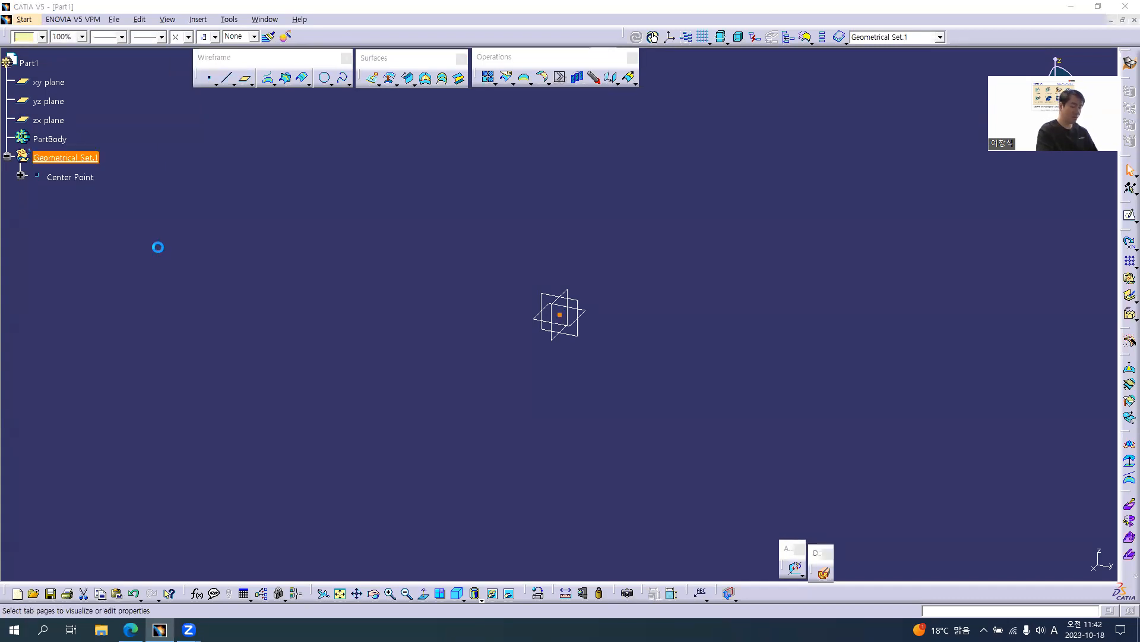
pyautogui.write('Reference Data')
pyautogui.press('Return')
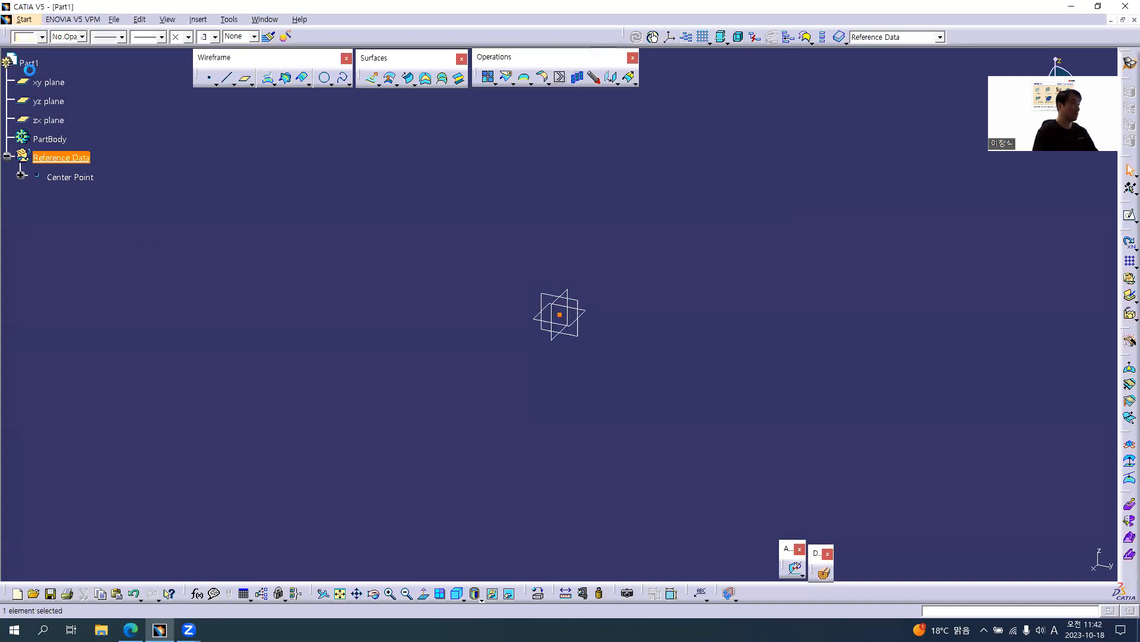
# Step: Open the part's properties and enter GSD Page02 as the start of its part number
pyautogui.click(29, 65)
pyautogui.hotkey('alt', 'Return')
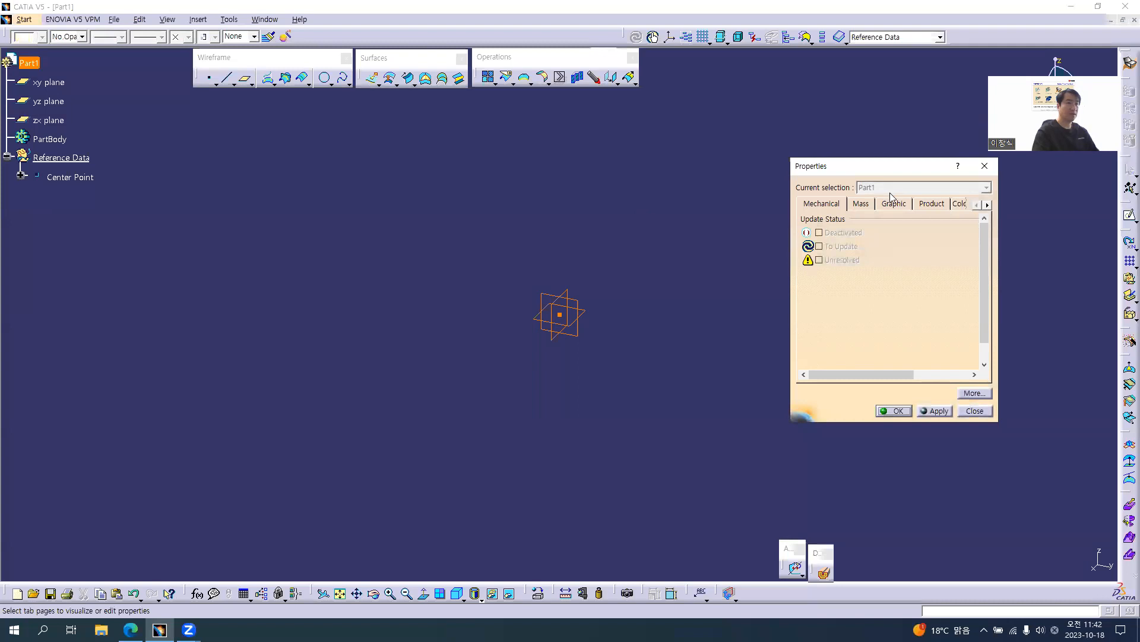
pyautogui.click(931, 203)
pyautogui.doubleClick(858, 294)
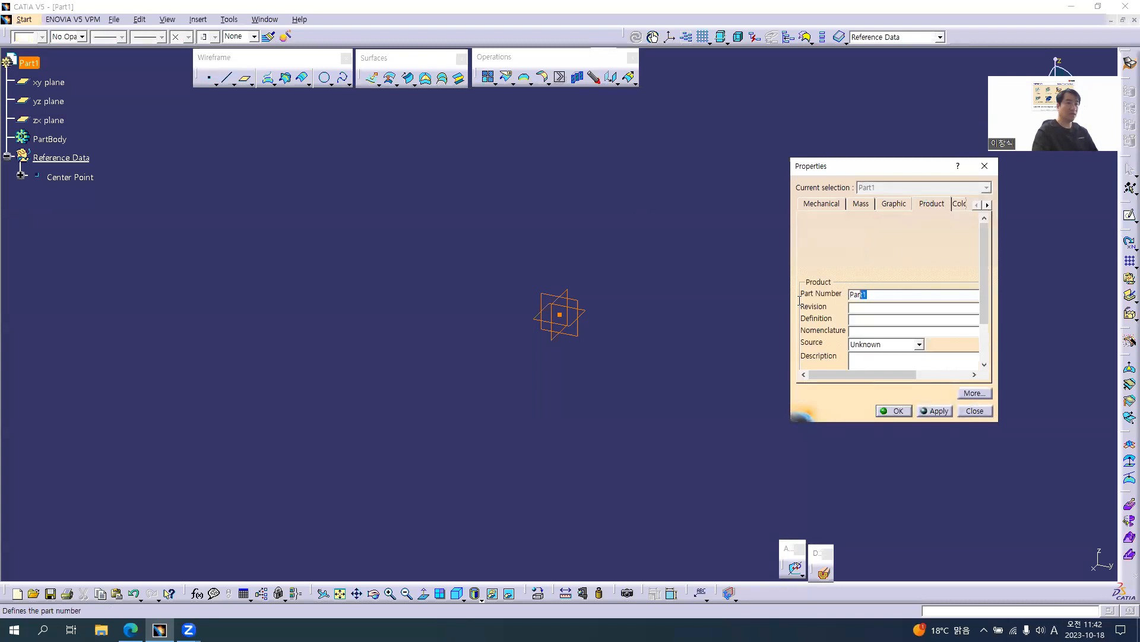
pyautogui.write('G')
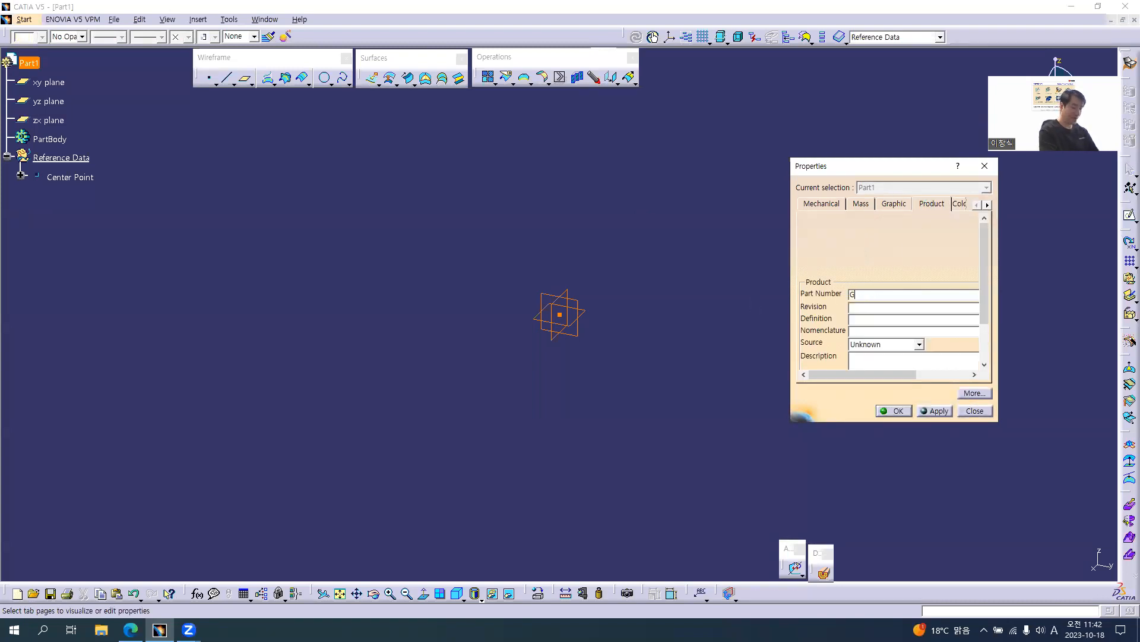
pyautogui.write('SD Page02')
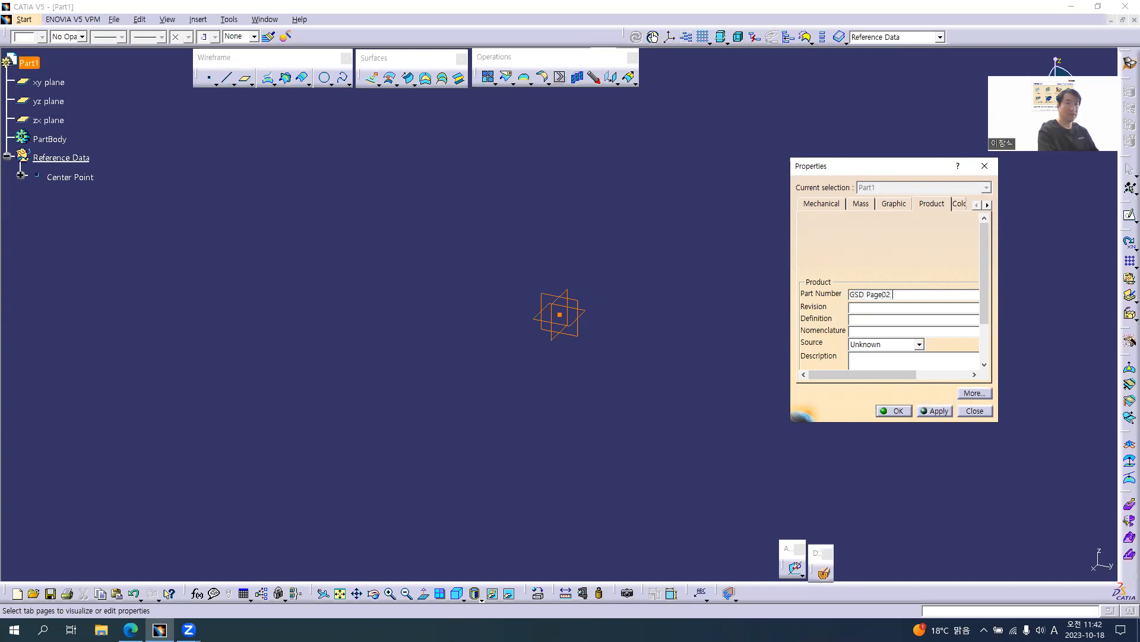
# Step: Check the fog lens exercise number on the website and complete the part number in CATIA as GSD Page02 EX10
pyautogui.hotkey('alt', 'Tab')
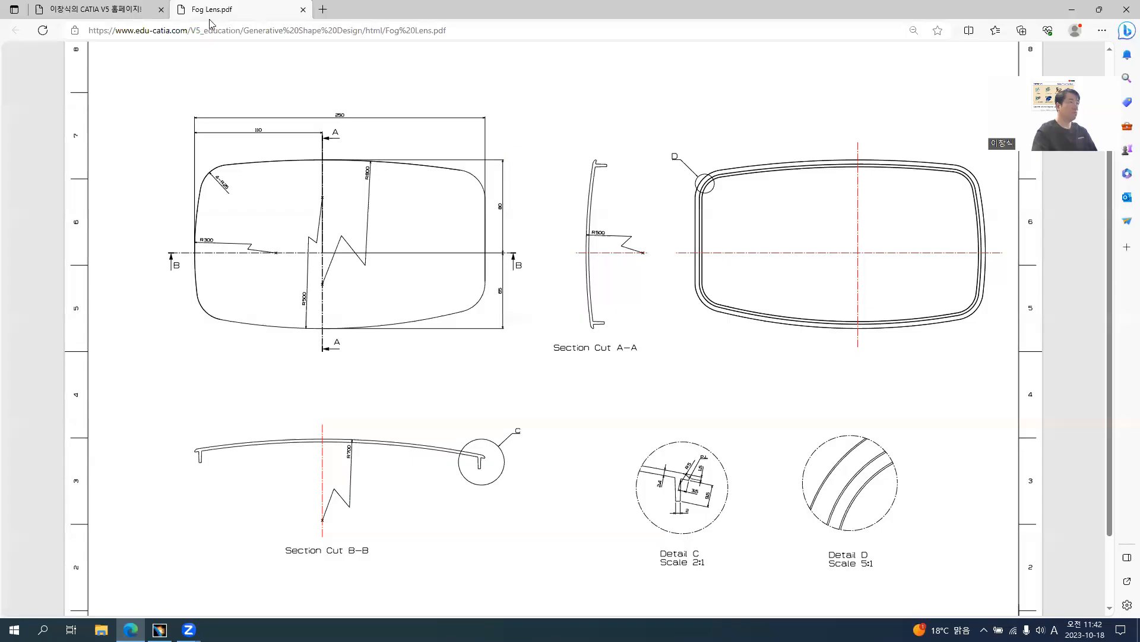
pyautogui.click(65, 12)
pyautogui.click(557, 355)
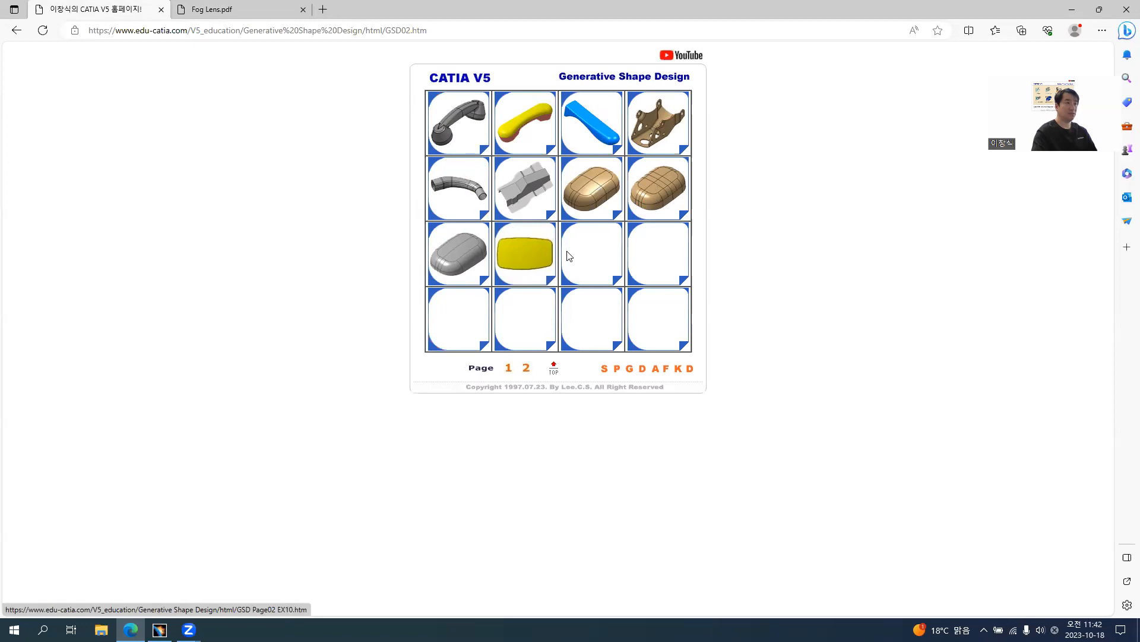
pyautogui.click(529, 258)
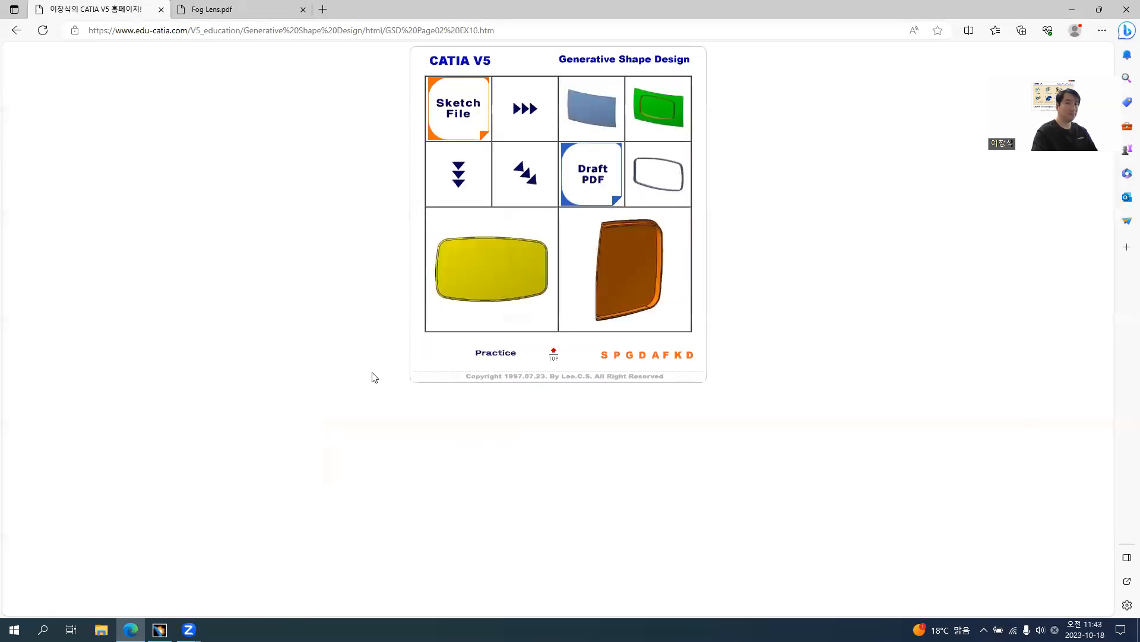
pyautogui.hotkey('alt', 'Tab')
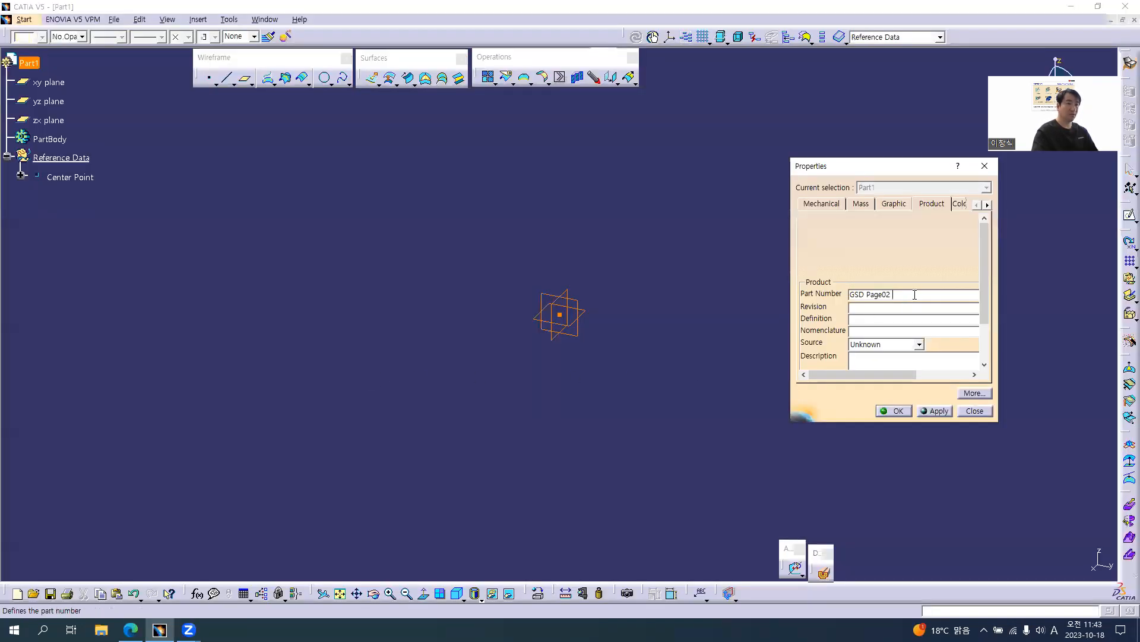
pyautogui.write('EX10')
pyautogui.press('Return')
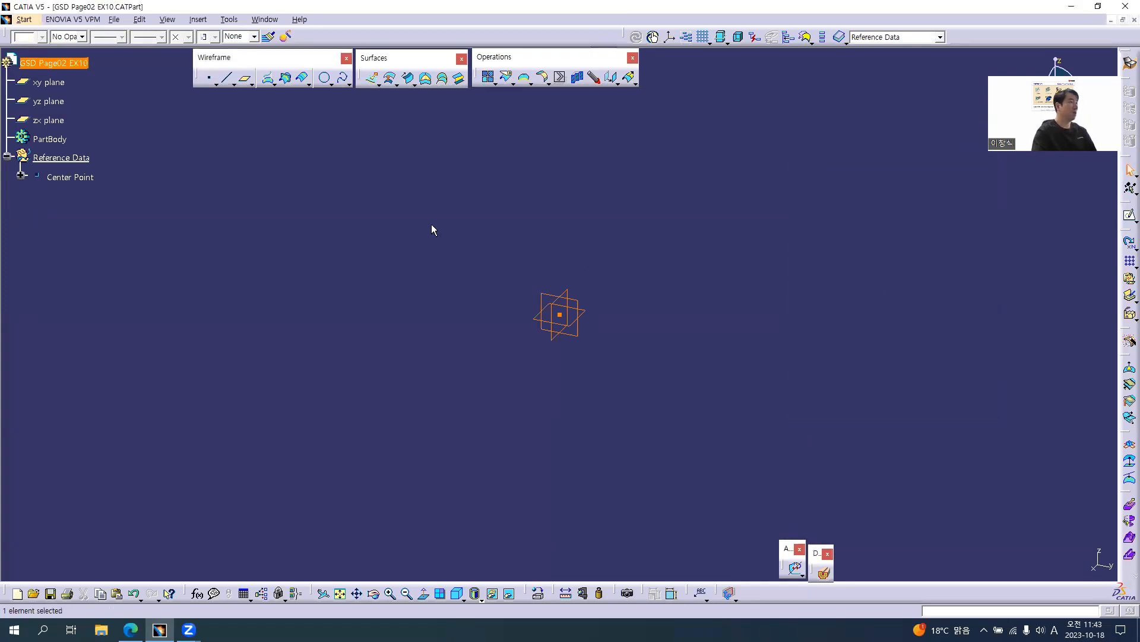
# Step: Start saving the part and browse on My Passport (E:) through #03 CATIA V5 Data and #03 GSD to the GSD Page02 EX10 folder
pyautogui.click(361, 220)
pyautogui.hotkey('ctrl', 's')
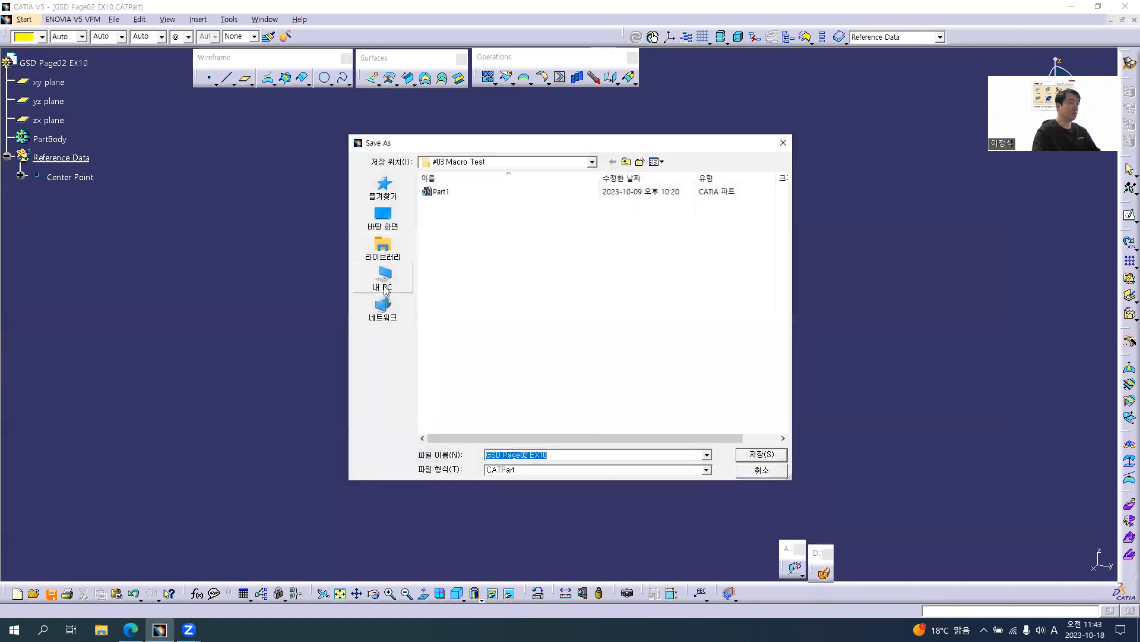
pyautogui.click(384, 289)
pyautogui.click(493, 375)
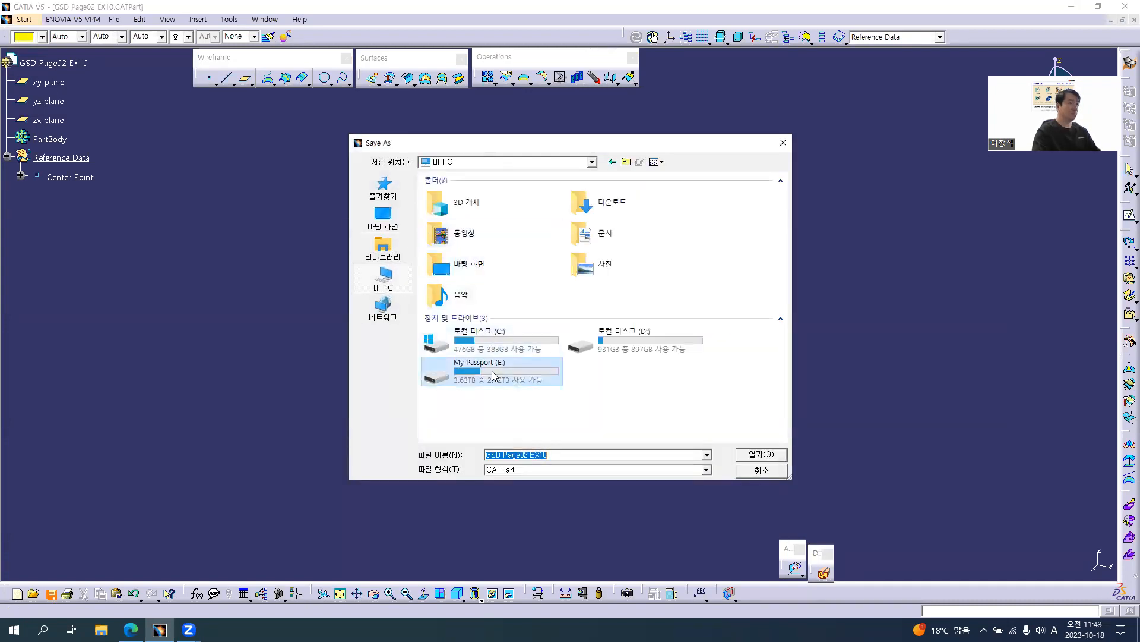
pyautogui.doubleClick(492, 375)
pyautogui.doubleClick(464, 189)
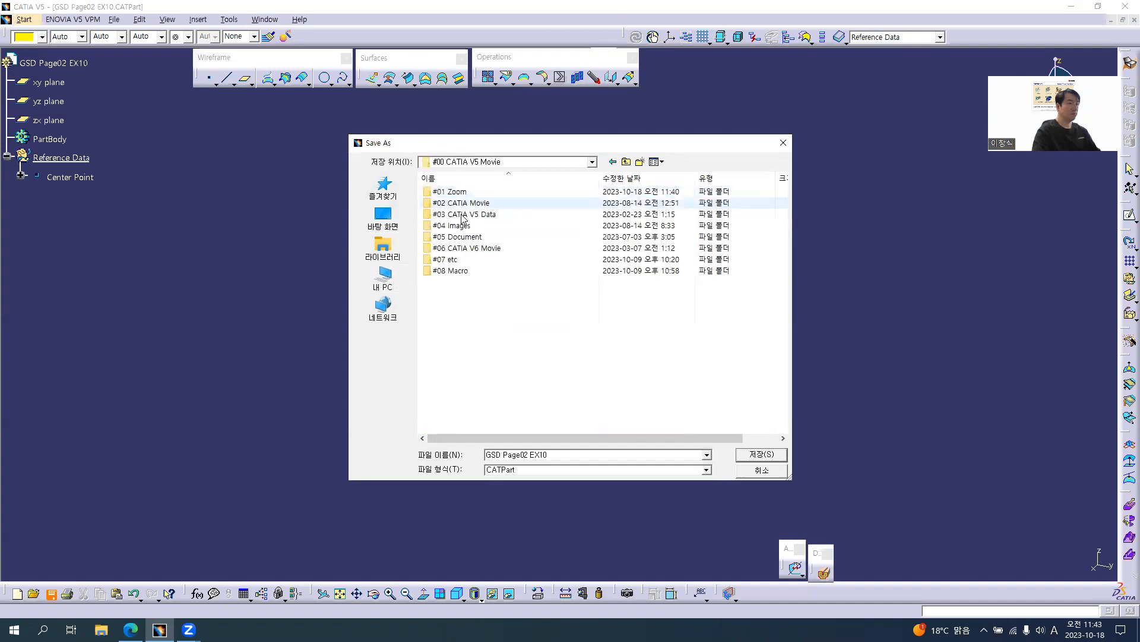
pyautogui.doubleClick(463, 215)
pyautogui.doubleClick(446, 214)
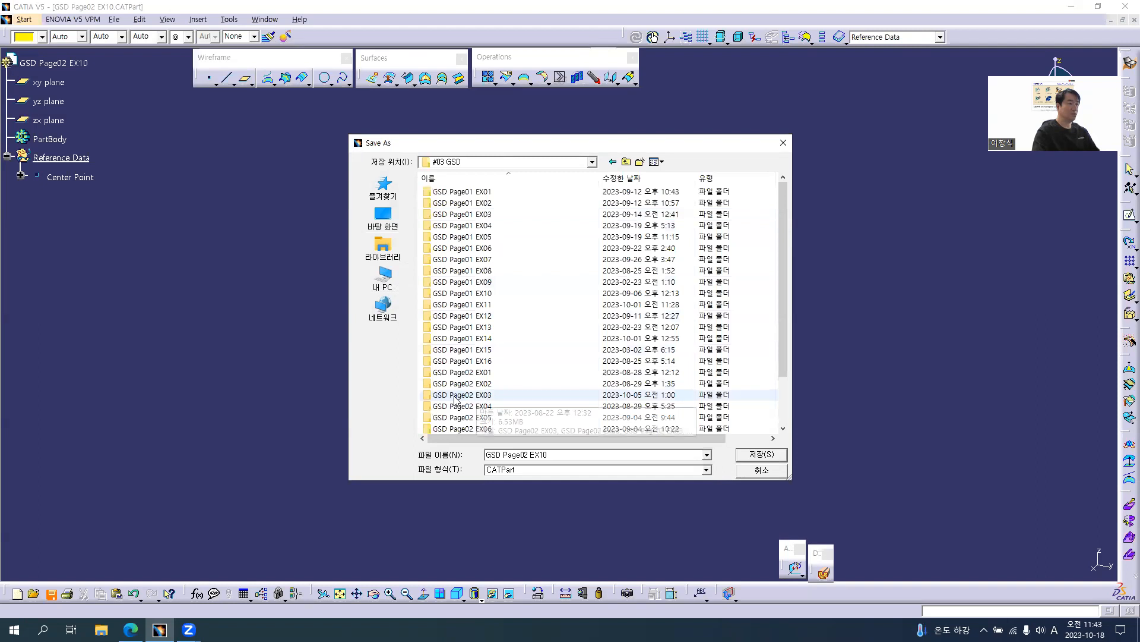
pyautogui.scroll(-2, 461, 412)
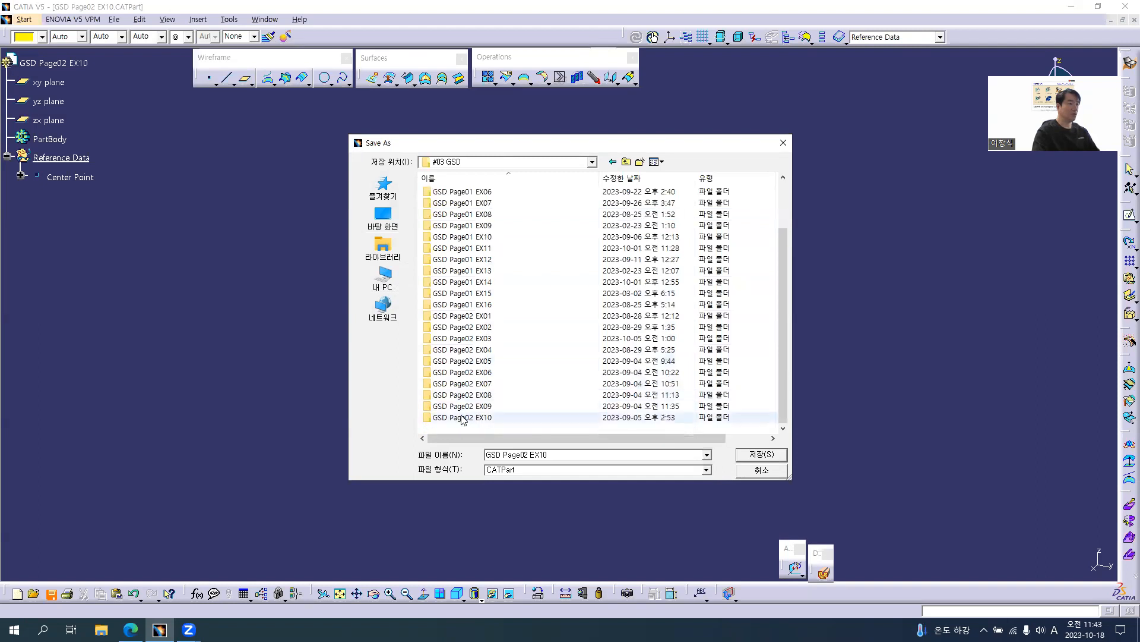
pyautogui.doubleClick(466, 418)
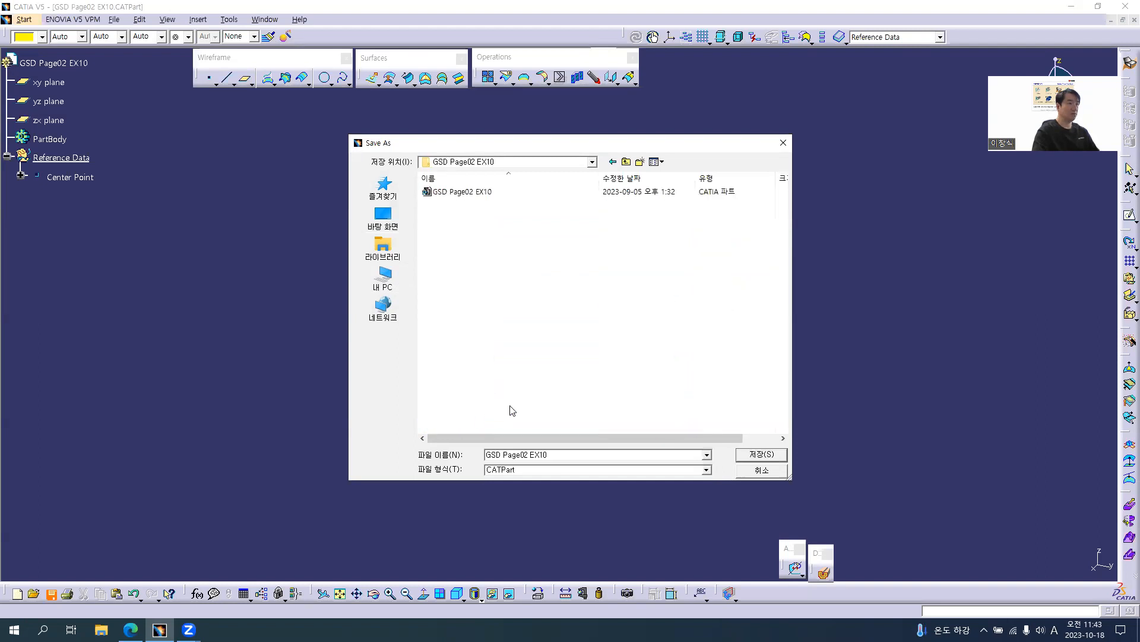
# Step: Save the part under the file name GSD Page02 EX10_01
pyautogui.click(570, 455)
pyautogui.click(587, 455)
pyautogui.write('_01')
pyautogui.press('Return')
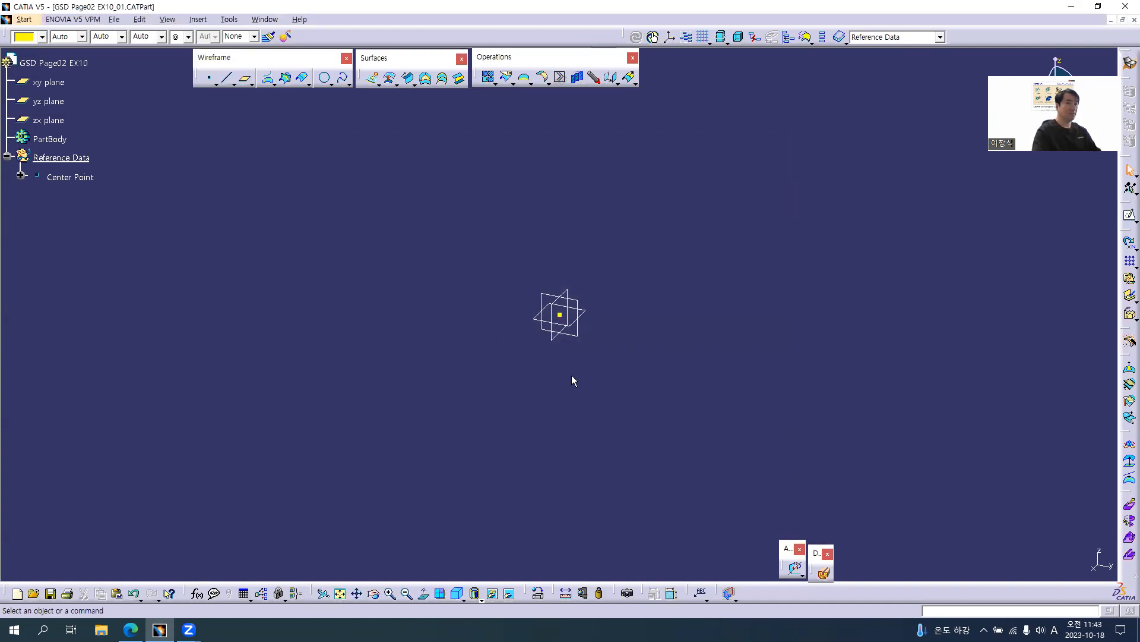
# Step: Switch to the Fog Lens PDF in the browser and examine the outline view and Section Cut B-B
pyautogui.moveTo(573, 379); pyautogui.dragTo(488, 412, button='middle')
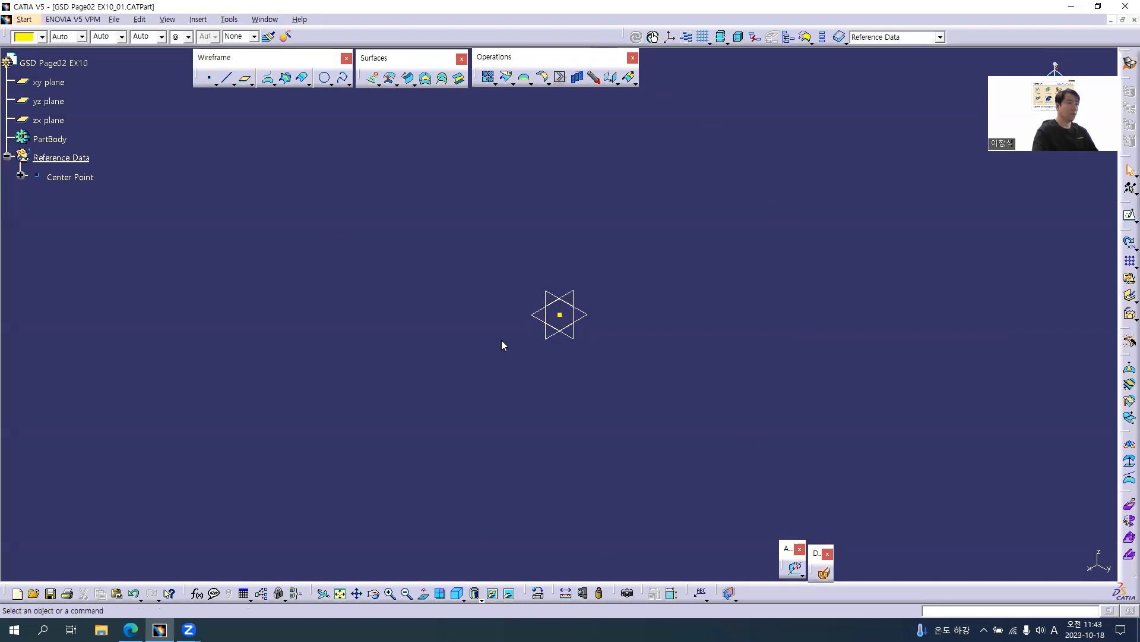
pyautogui.hotkey('alt', 'Tab')
pyautogui.click(230, 12)
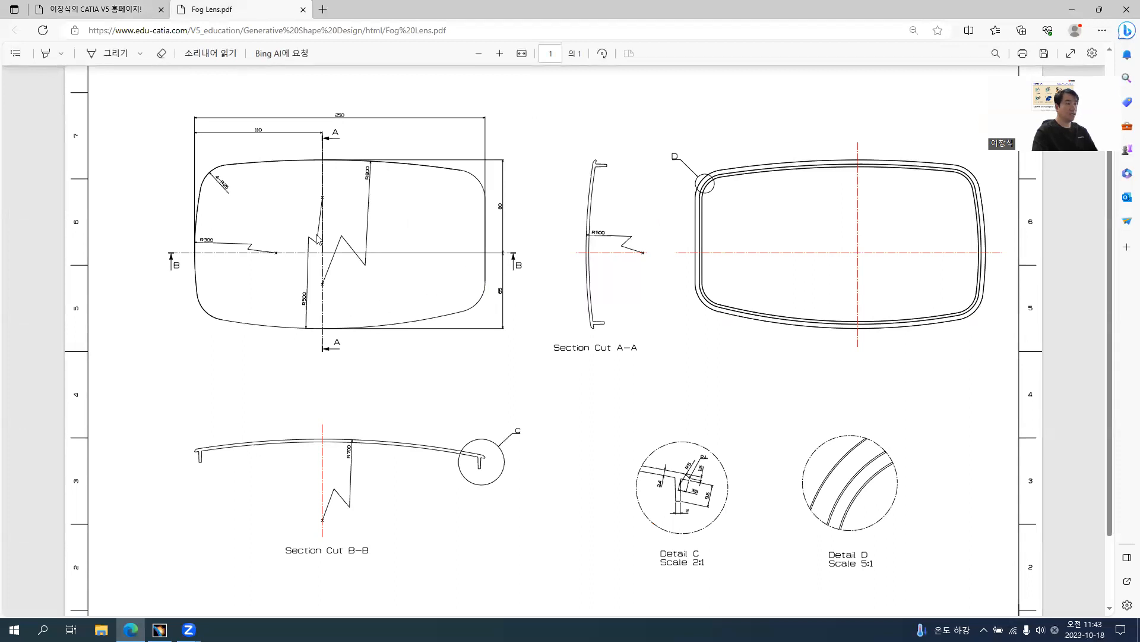
pyautogui.keyDown('ctrl'); pyautogui.scroll(1, 322, 173); pyautogui.keyUp('ctrl')
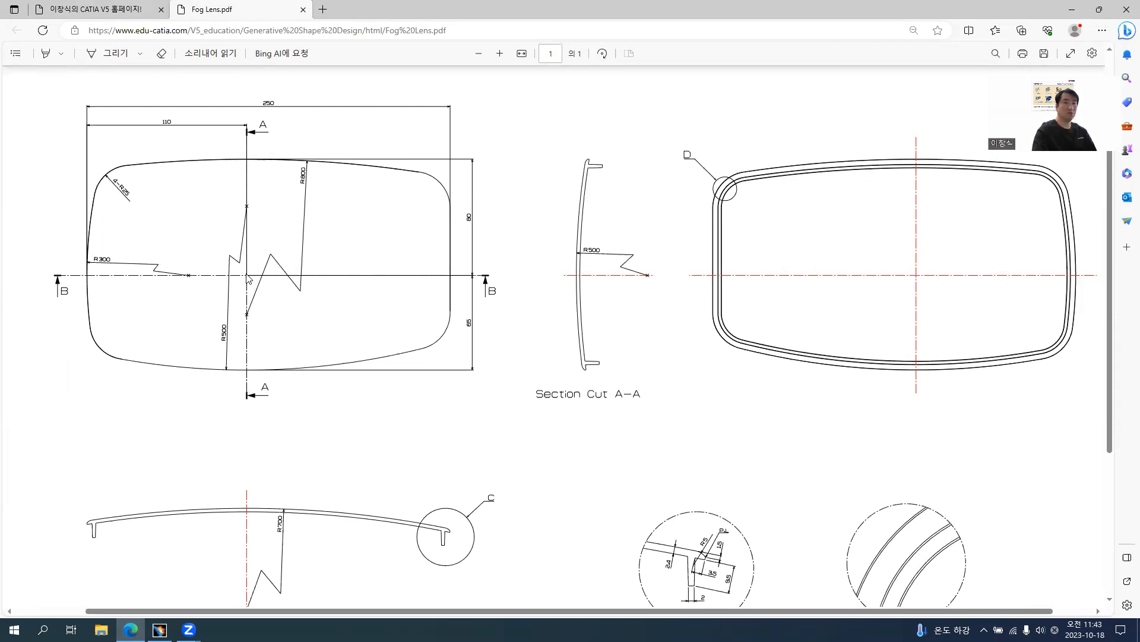
pyautogui.scroll(-1, 248, 279)
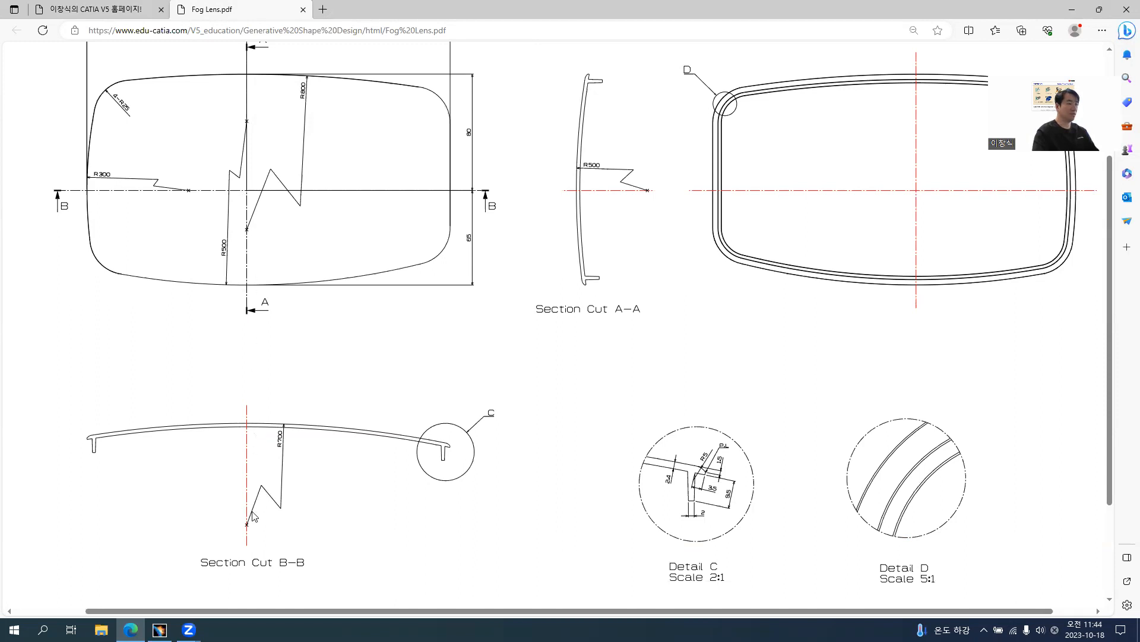
# Step: Return to CATIA, hide the xy, yz and zx planes, and start the Line command
pyautogui.hotkey('alt', 'Tab')
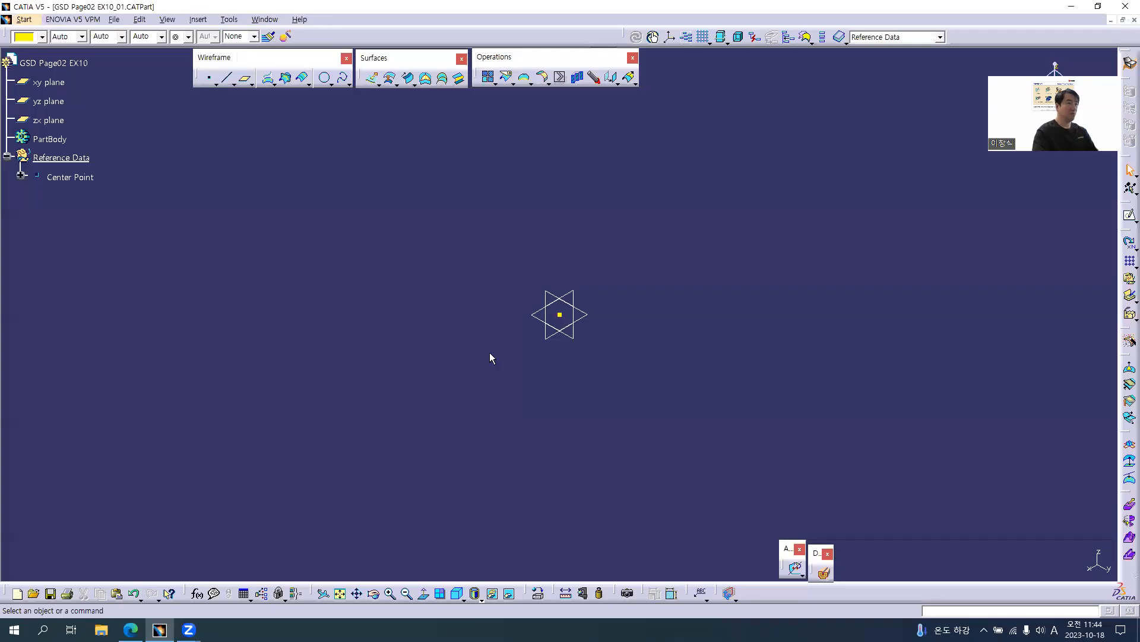
pyautogui.click(70, 177)
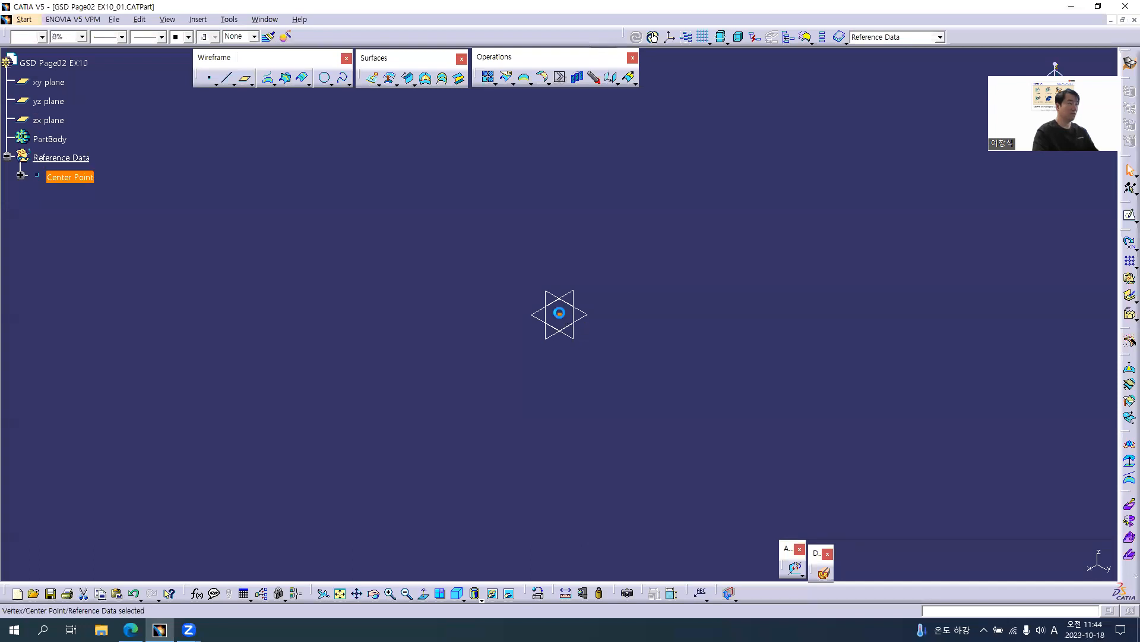
pyautogui.click(49, 82)
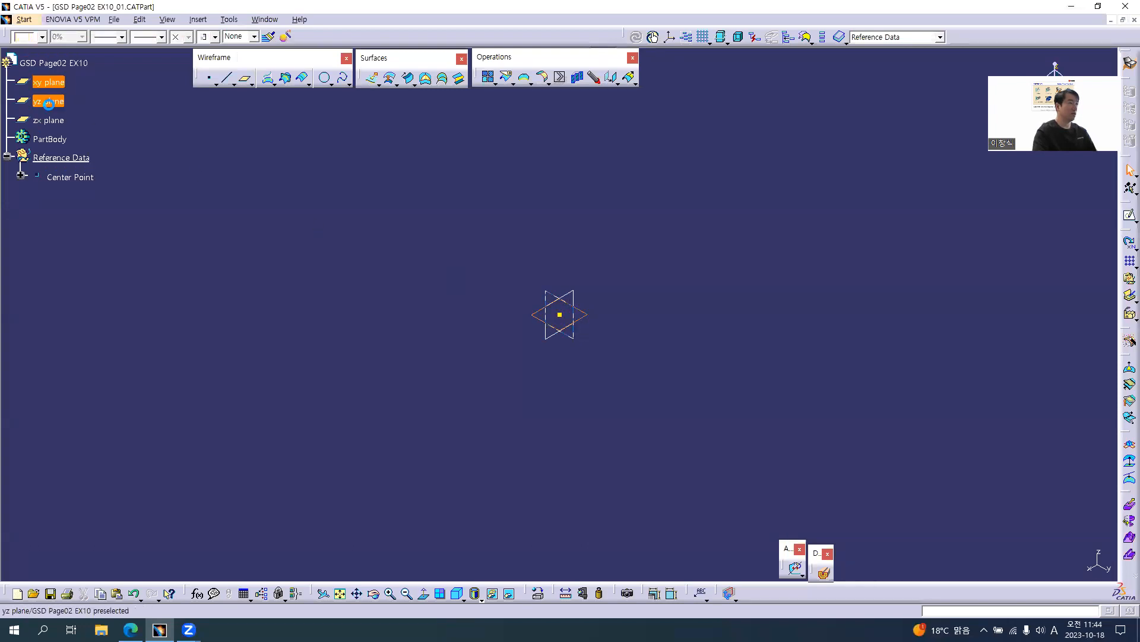
pyautogui.keyDown('shift'); pyautogui.click(50, 118); pyautogui.keyUp('shift')
pyautogui.rightClick(57, 121)
pyautogui.click(83, 154)
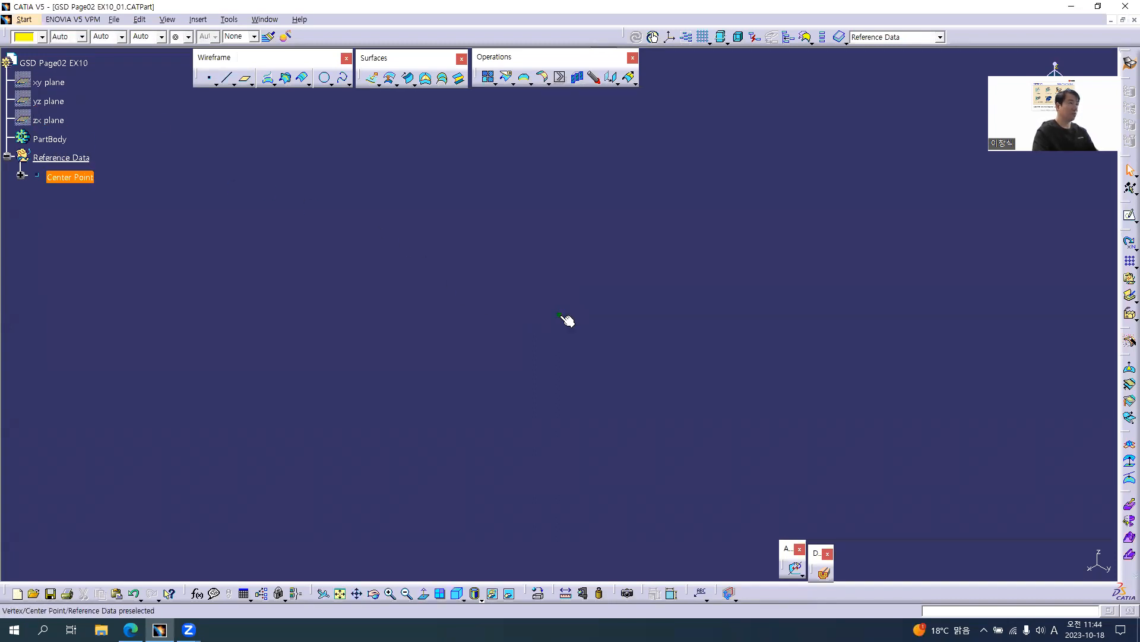
pyautogui.click(226, 78)
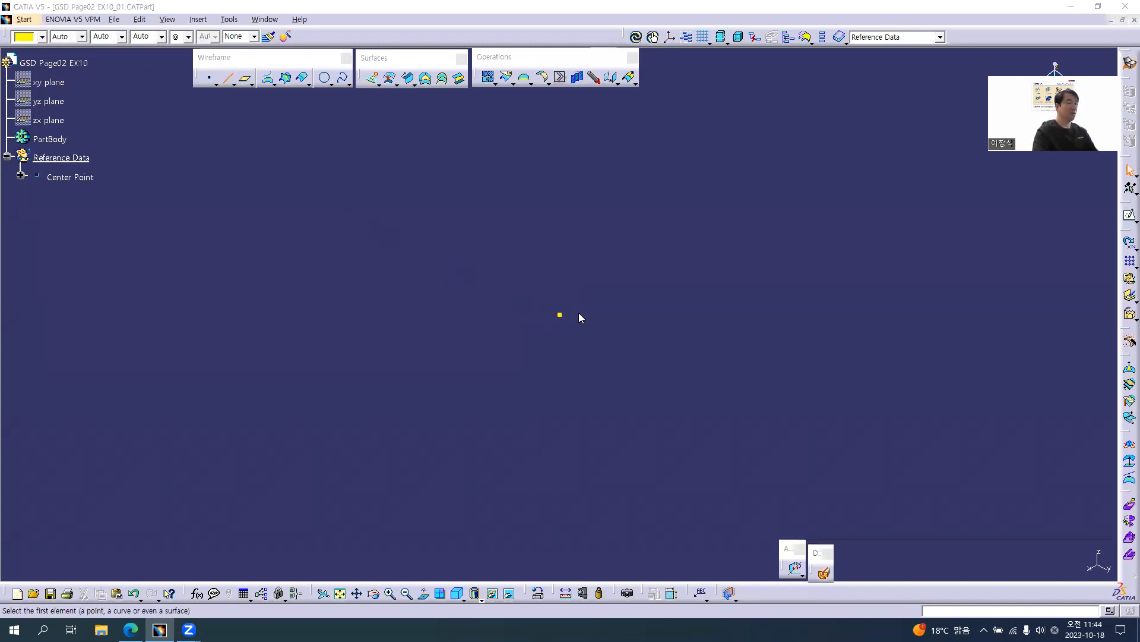
# Step: Switch to the Fog Lens drawing and examine the rib and edge dimensions in Detail C
pyautogui.hotkey('alt', 'Tab')
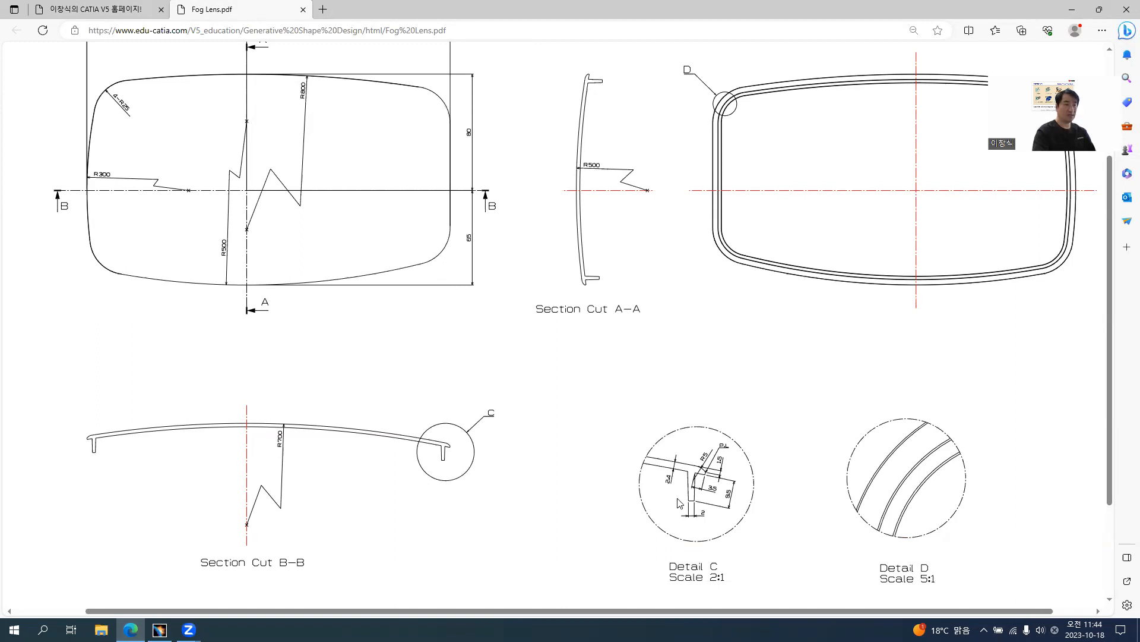
pyautogui.keyDown('ctrl'); pyautogui.scroll(5, 691, 506); pyautogui.keyUp('ctrl')
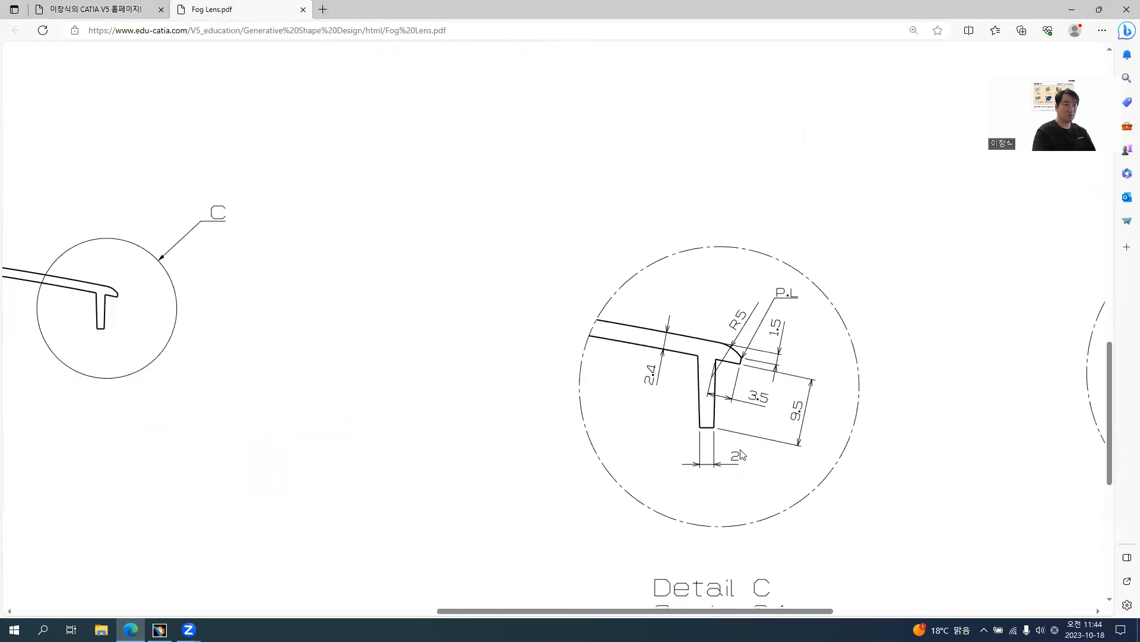
pyautogui.keyDown('ctrl'); pyautogui.scroll(2, 748, 410); pyautogui.keyUp('ctrl')
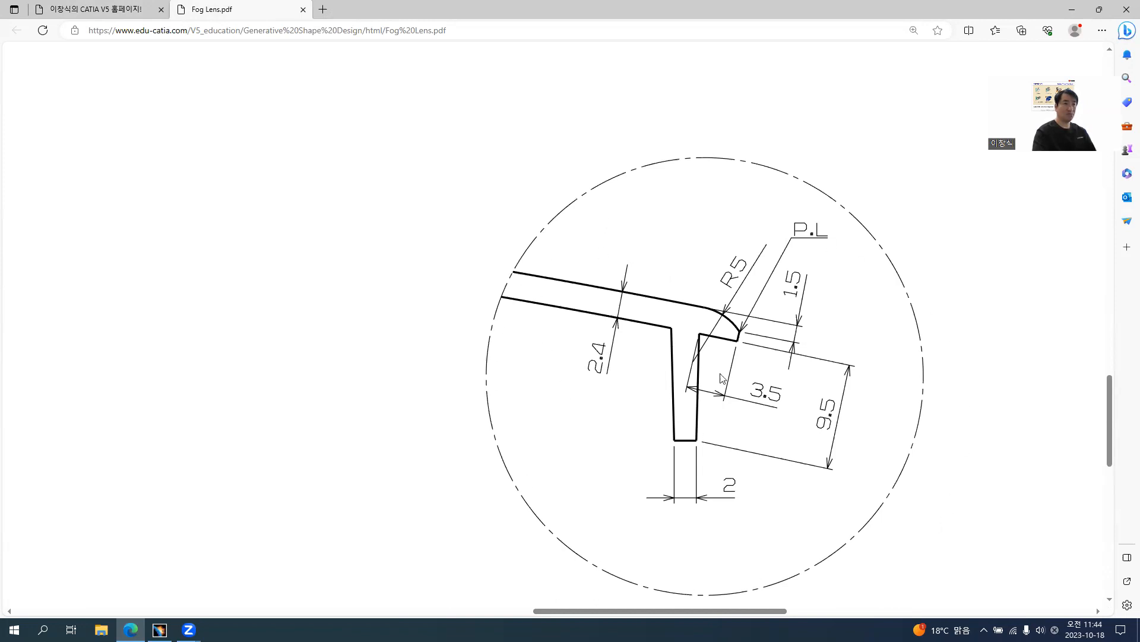
pyautogui.keyDown('ctrl'); pyautogui.scroll(2, 690, 387); pyautogui.keyUp('ctrl')
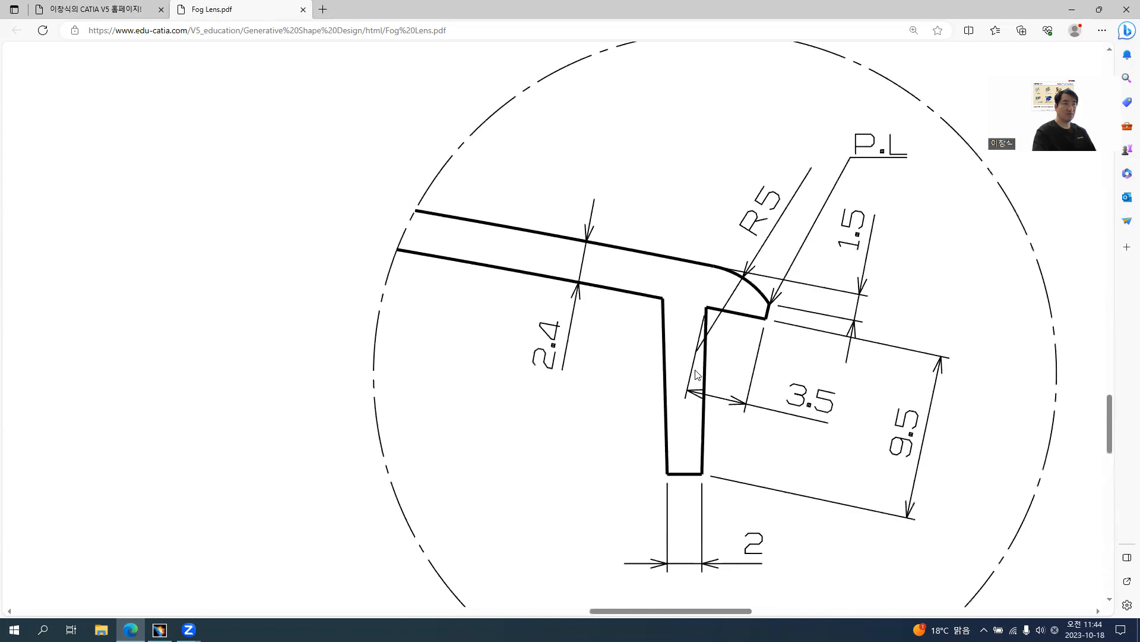
pyautogui.scroll(-2, 697, 377)
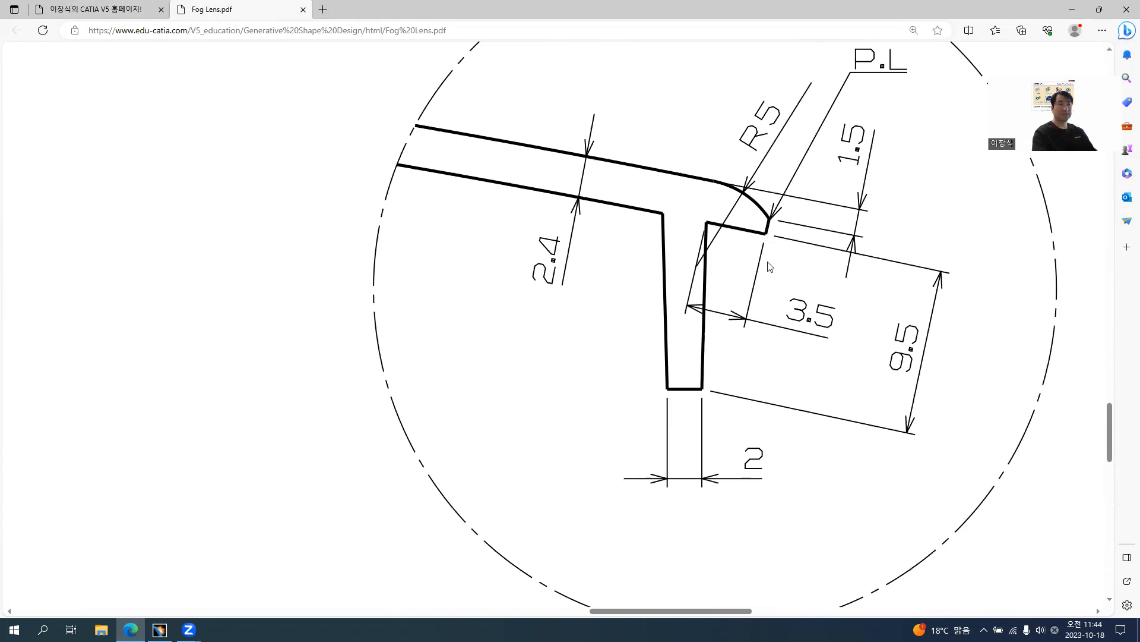
# Step: Read the draft angle note on the drawing and examine the parting line in Detail C and the edge curves in Detail D
pyautogui.keyDown('ctrl'); pyautogui.scroll(-5, 769, 254); pyautogui.keyUp('ctrl')
pyautogui.keyDown('ctrl'); pyautogui.scroll(-2, 792, 346); pyautogui.keyUp('ctrl')
pyautogui.keyDown('ctrl'); pyautogui.scroll(4, 1064, 570); pyautogui.keyUp('ctrl')
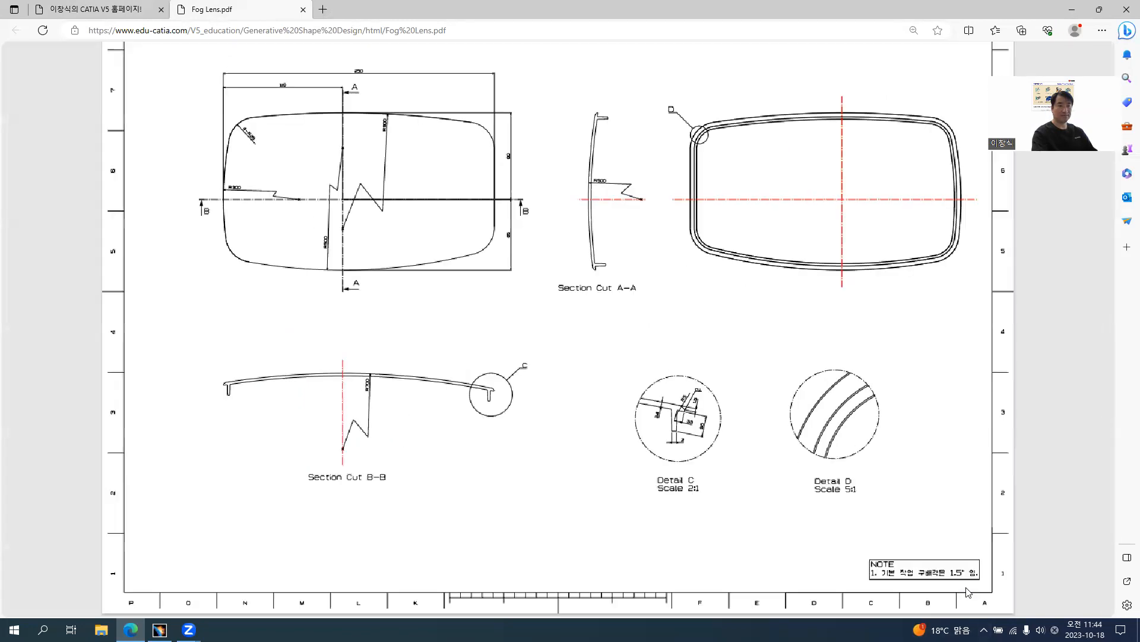
pyautogui.keyDown('ctrl'); pyautogui.scroll(4, 1064, 571); pyautogui.keyUp('ctrl')
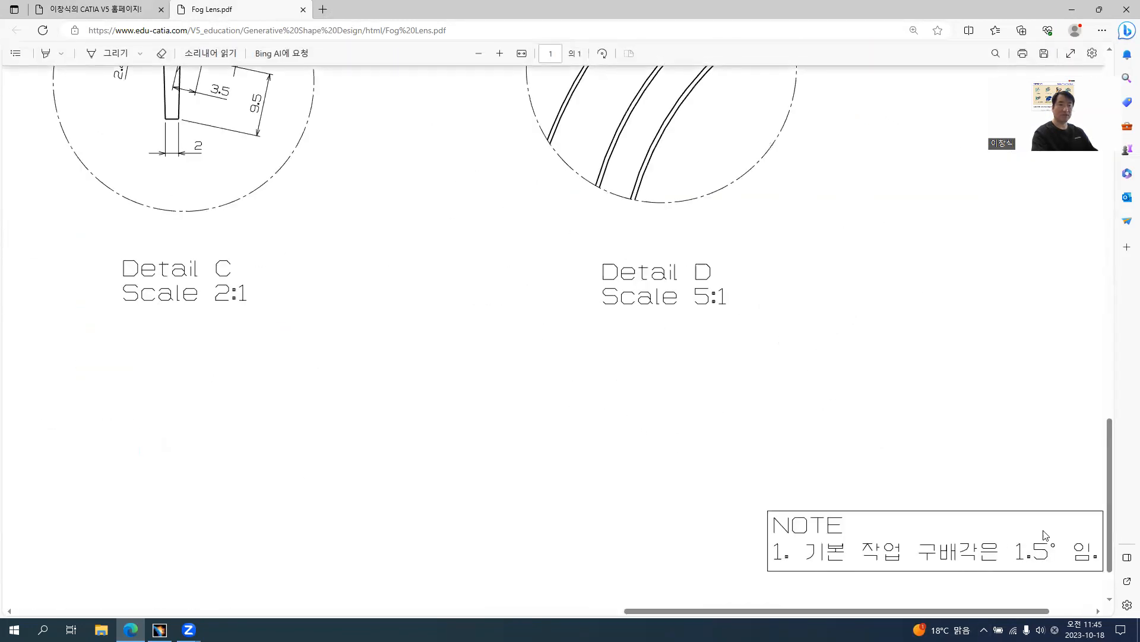
pyautogui.keyDown('ctrl'); pyautogui.scroll(-2, 425, 394); pyautogui.keyUp('ctrl')
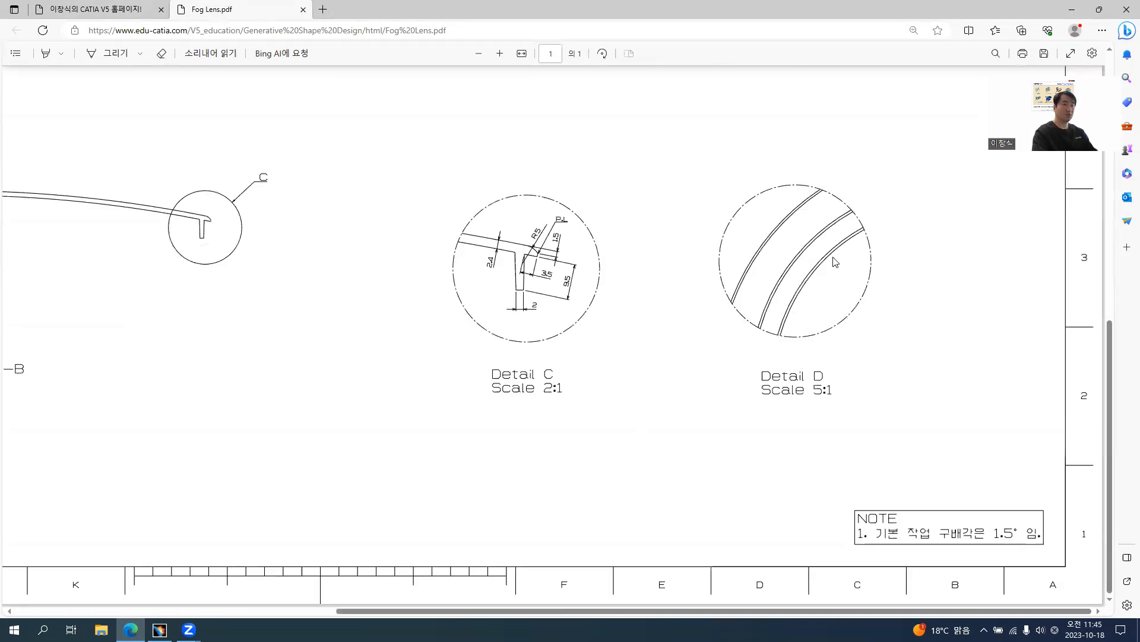
pyautogui.keyDown('ctrl'); pyautogui.scroll(3, 835, 262); pyautogui.keyUp('ctrl')
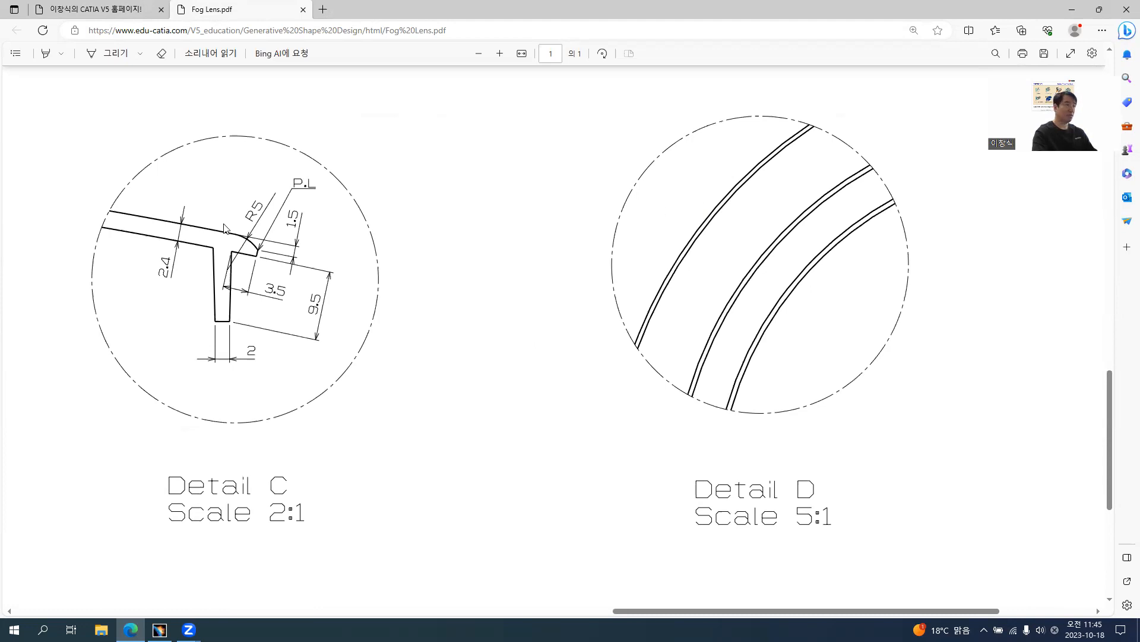
pyautogui.keyDown('ctrl'); pyautogui.scroll(3, 227, 228); pyautogui.keyUp('ctrl')
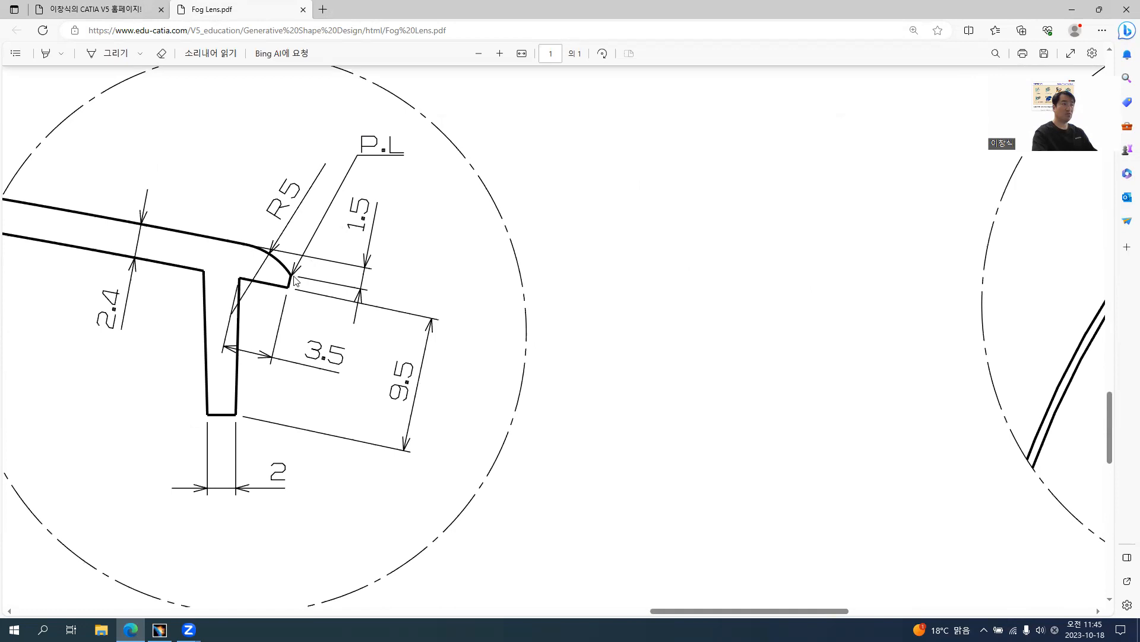
pyautogui.keyDown('ctrl'); pyautogui.scroll(-3, 522, 270); pyautogui.keyUp('ctrl')
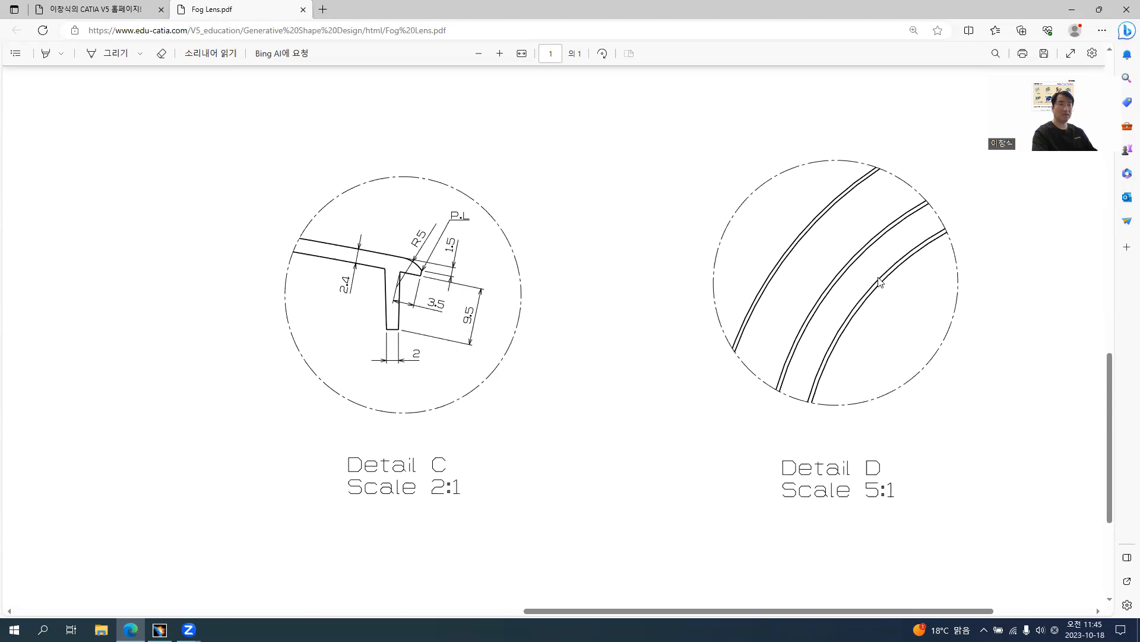
pyautogui.keyDown('ctrl'); pyautogui.scroll(-5, 571, 323); pyautogui.keyUp('ctrl')
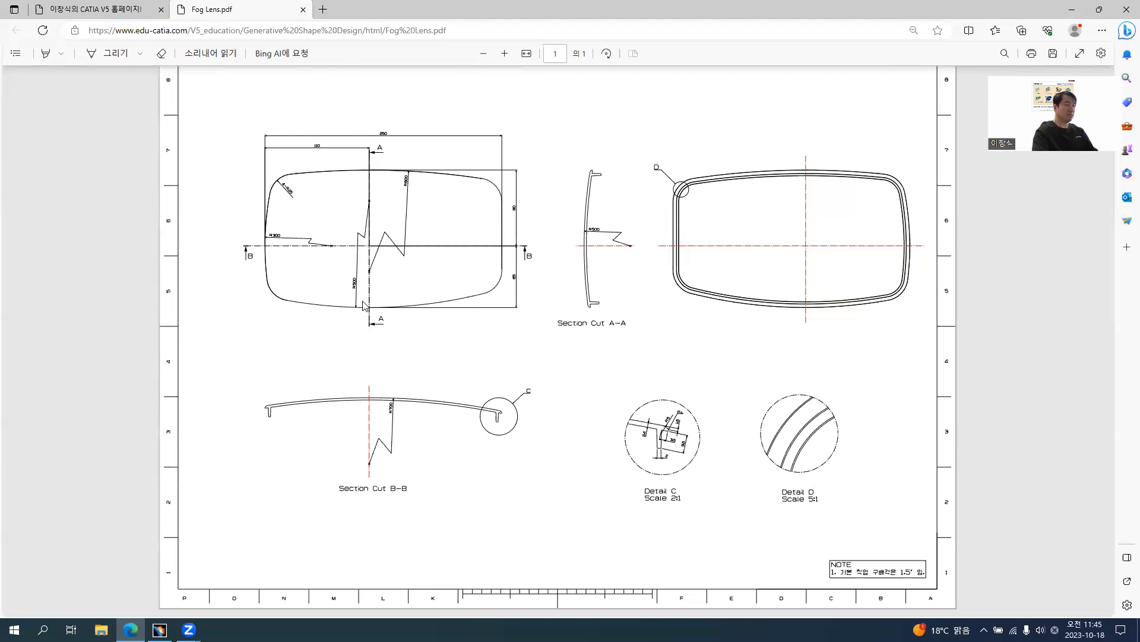
# Step: Return to CATIA and set up a Point-Direction line from Center Point with the yz plane as its direction
pyautogui.hotkey('alt', 'Tab')
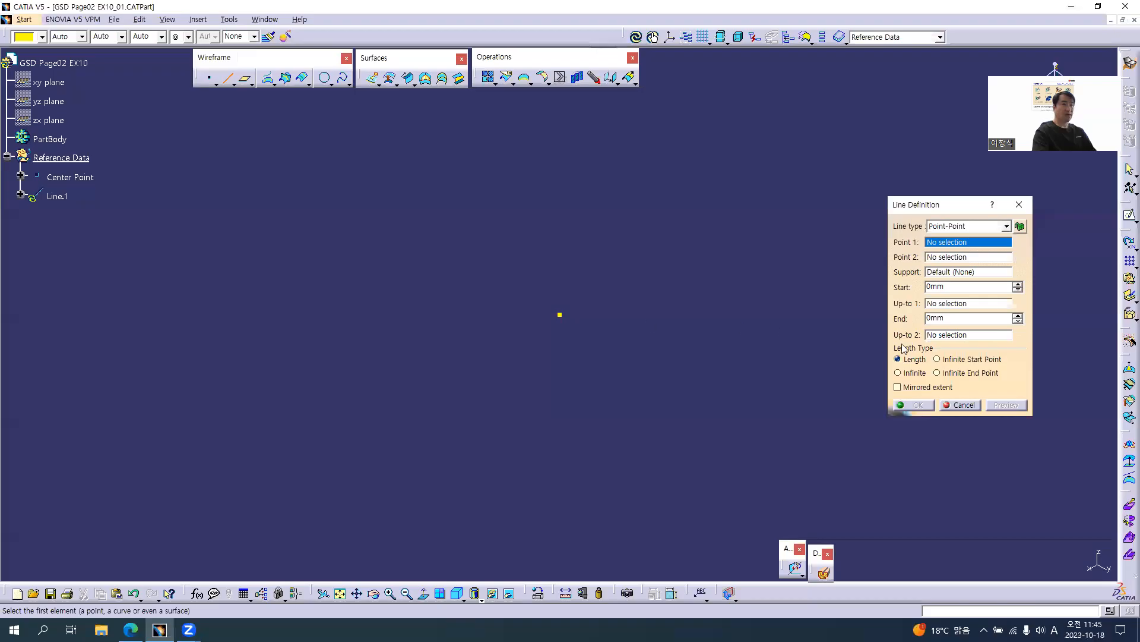
pyautogui.click(959, 226)
pyautogui.click(957, 247)
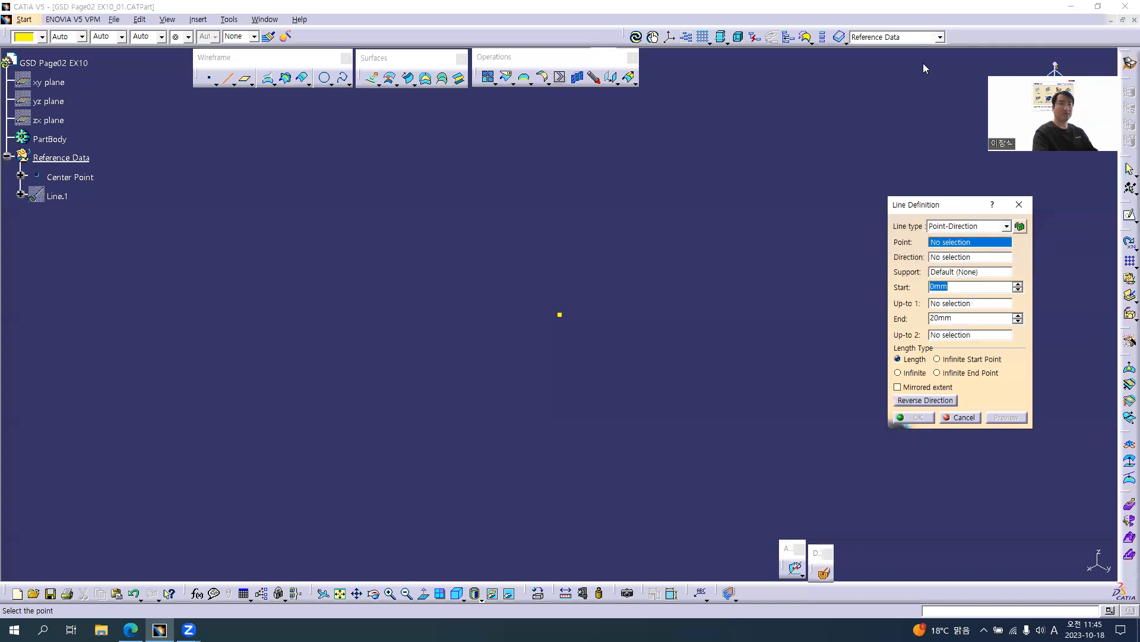
pyautogui.click(744, 337)
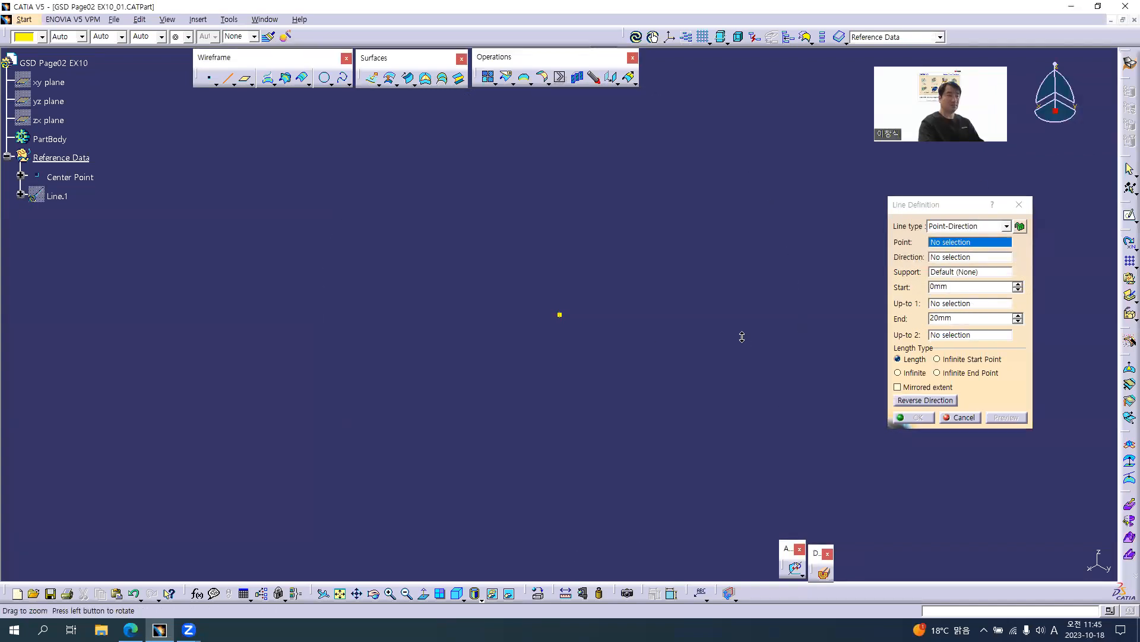
pyautogui.click(461, 599)
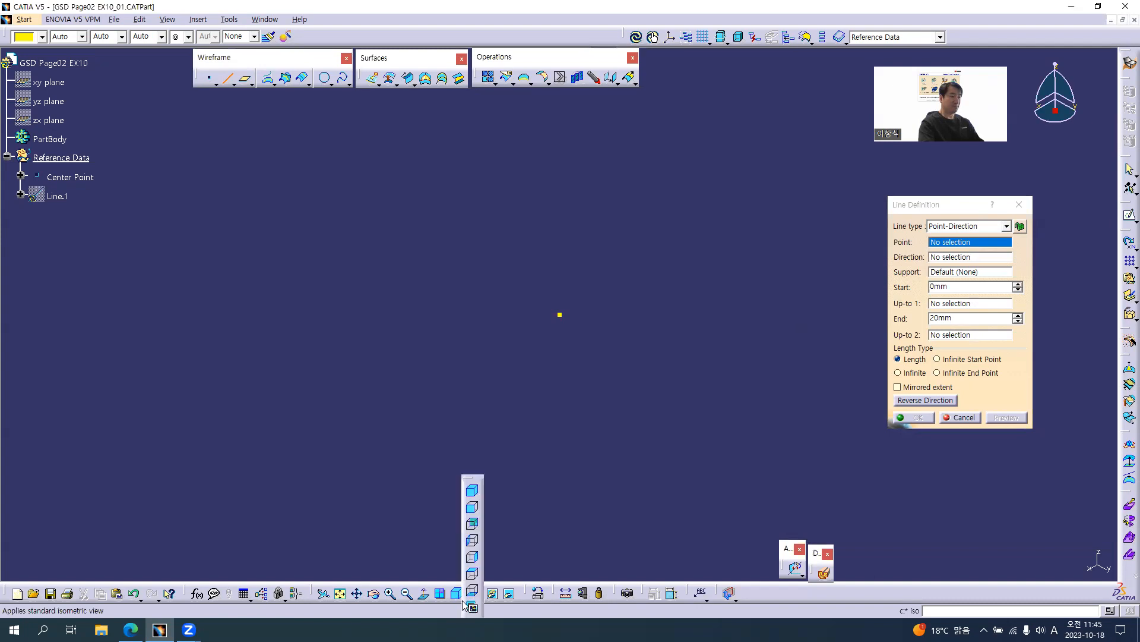
pyautogui.click(469, 514)
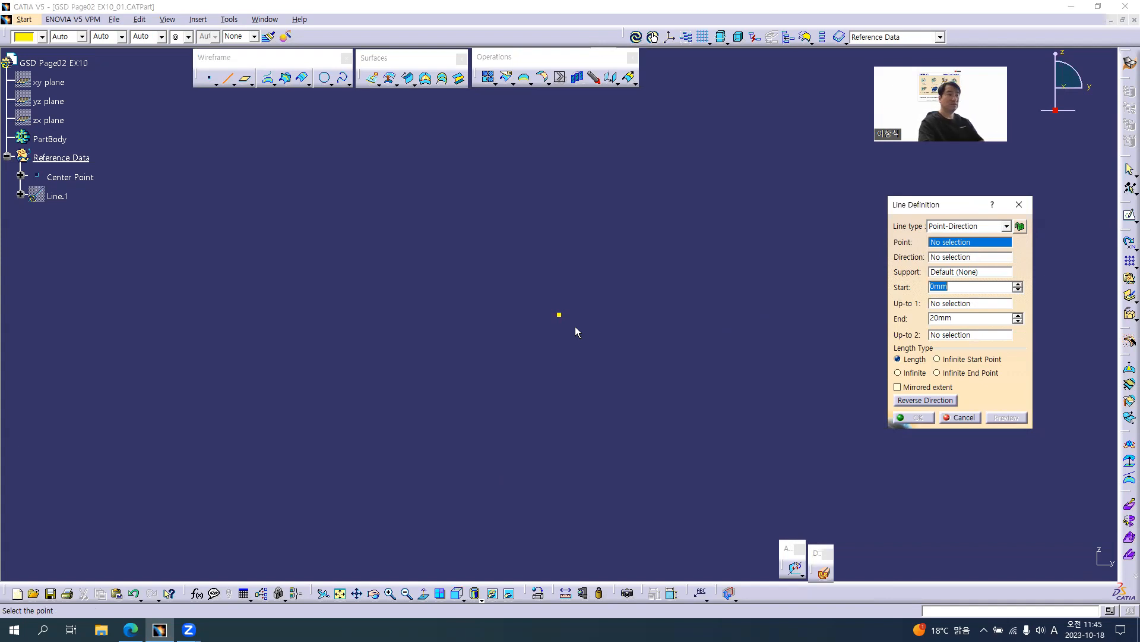
pyautogui.moveTo(573, 327)
pyautogui.mouseDown(button='middle')
pyautogui.moveTo(502, 469)
pyautogui.moveTo(499, 448)
pyautogui.mouseUp(button='middle')
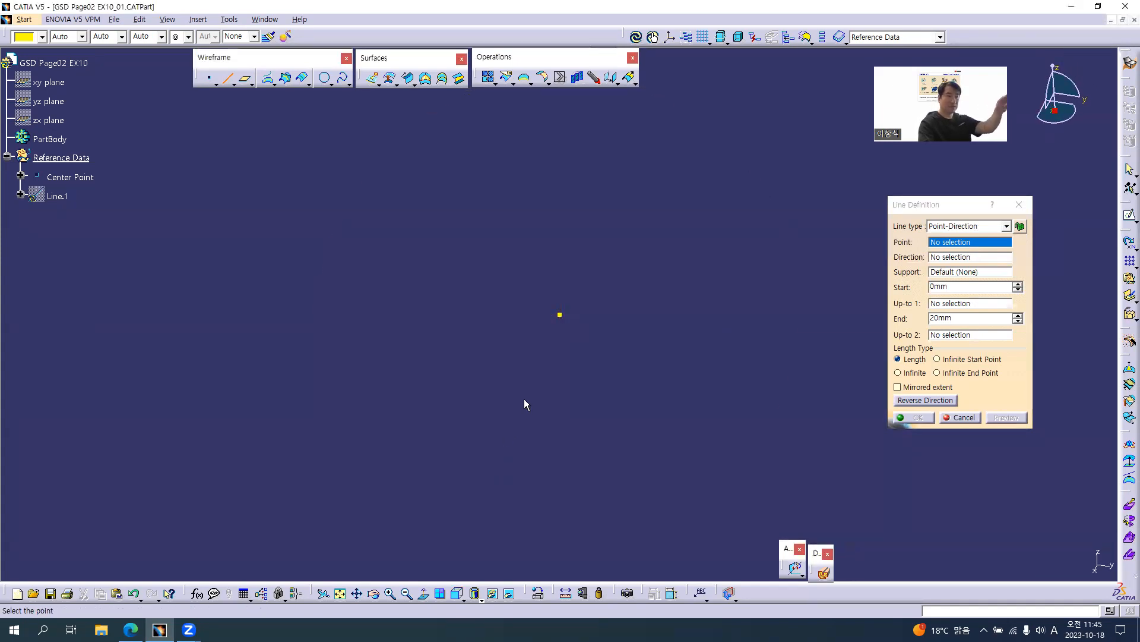
pyautogui.click(560, 315)
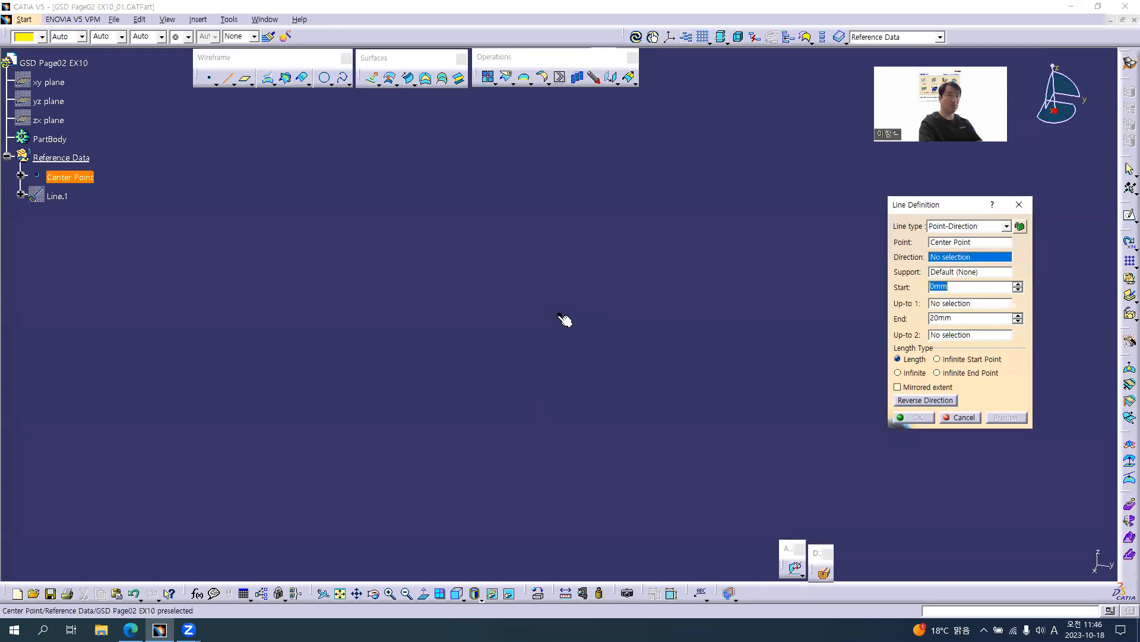
pyautogui.click(48, 101)
pyautogui.moveTo(544, 322); pyautogui.dragTo(576, 264)
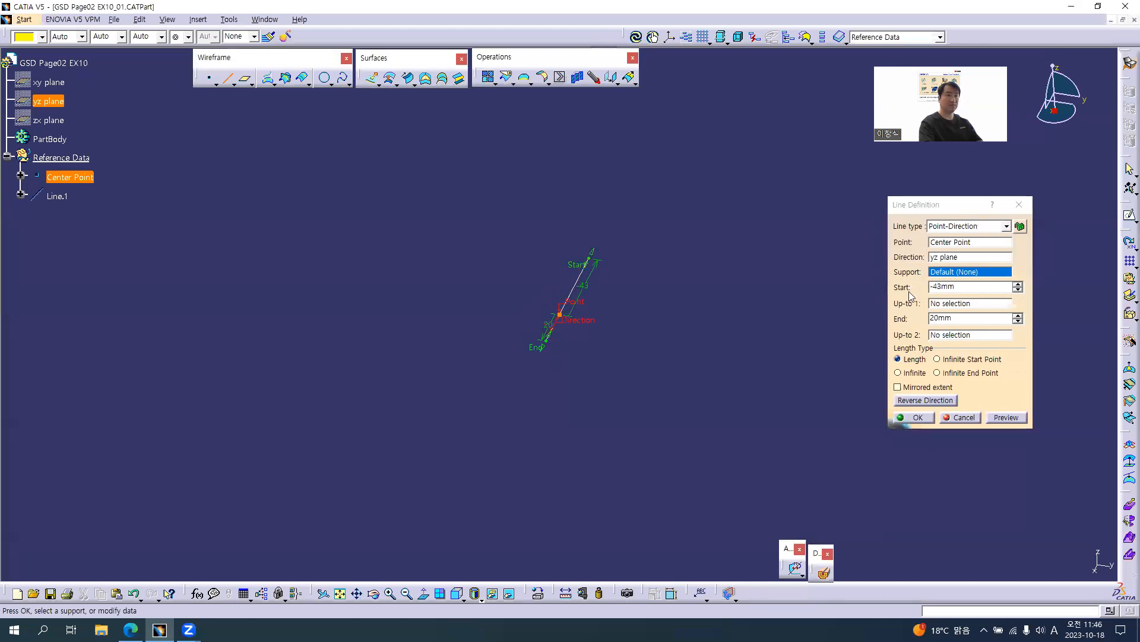
# Step: Set the line's start to -50 mm and its end to 0 mm, and create it
pyautogui.doubleClick(969, 283)
pyautogui.write('-50')
pyautogui.press('Tab')
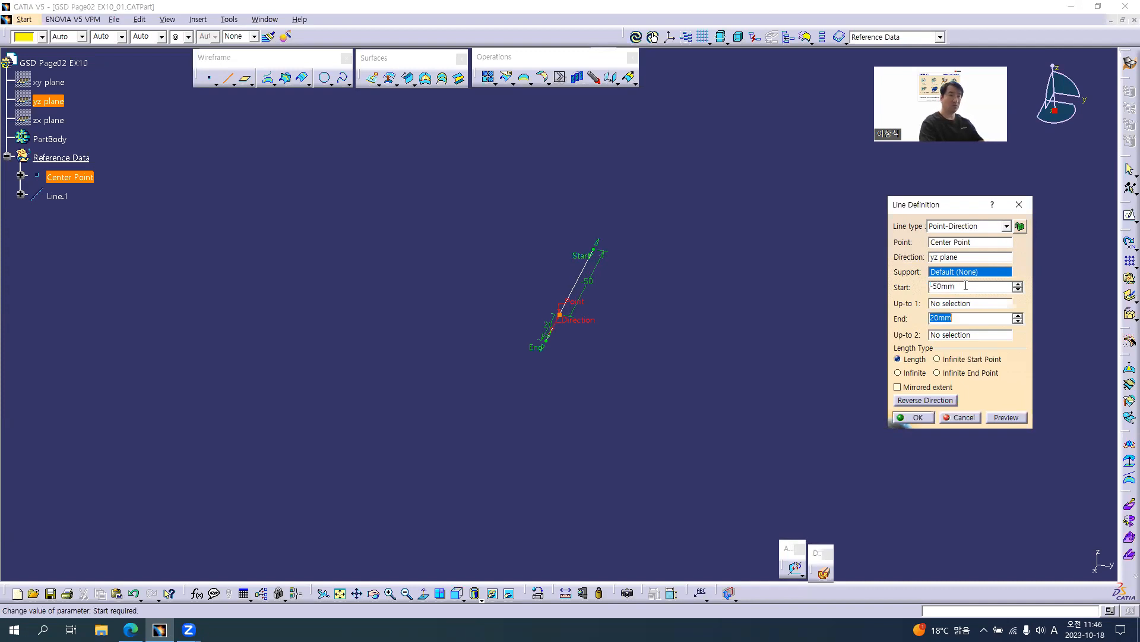
pyautogui.write('0')
pyautogui.press('Tab')
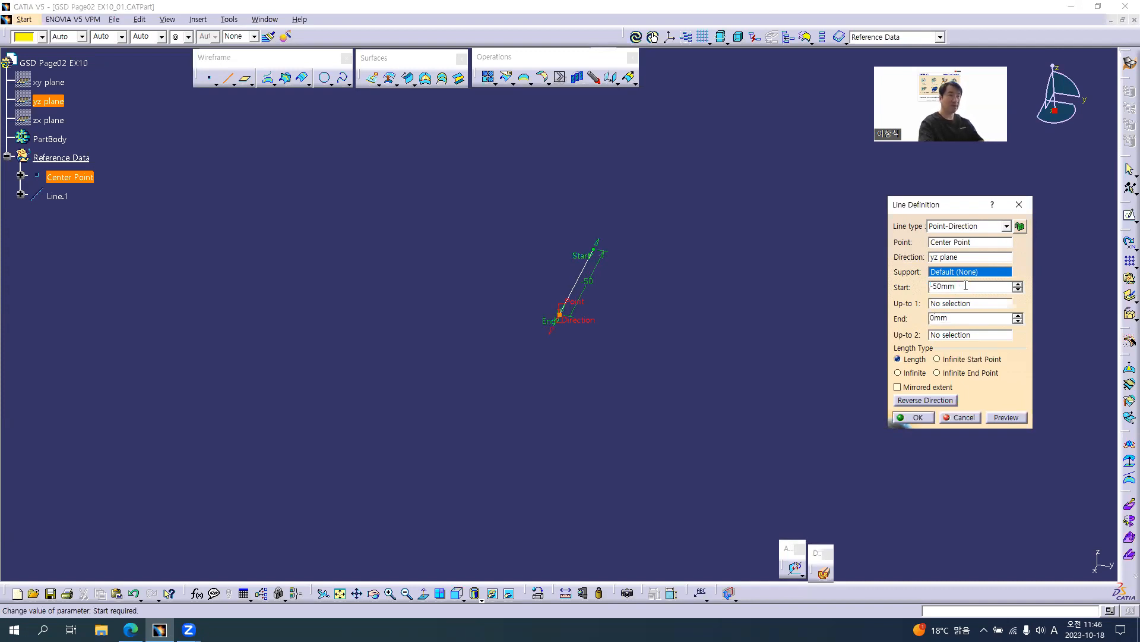
pyautogui.click(916, 418)
# Step: Rename Line.1 as Die Pull Direction
pyautogui.click(59, 196)
pyautogui.hotkey('alt', 'Return')
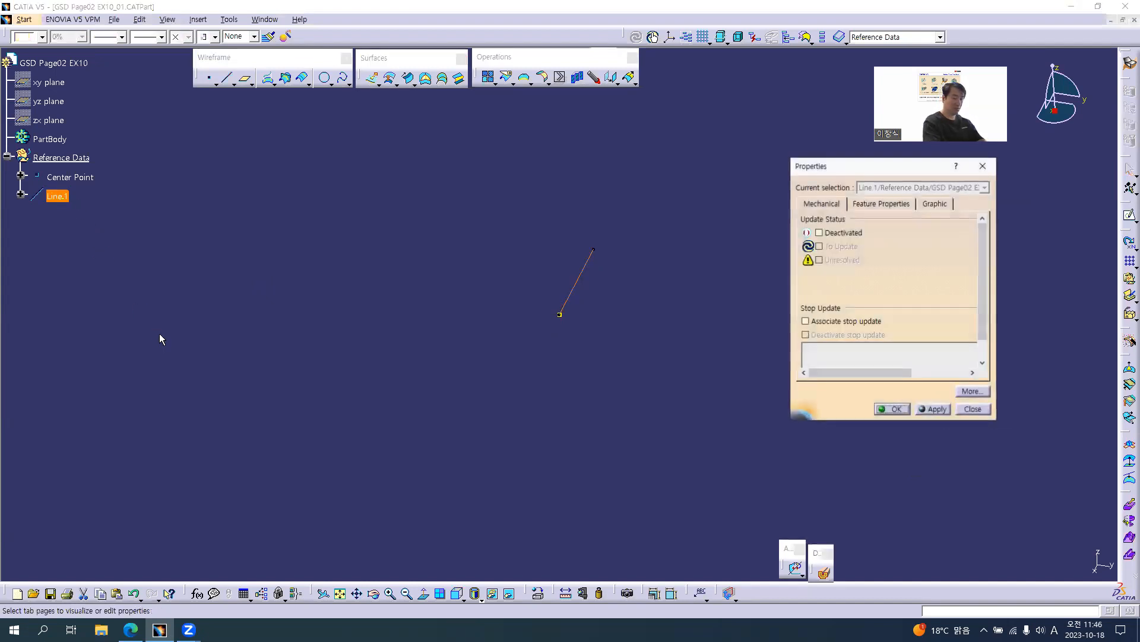
pyautogui.press('Escape')
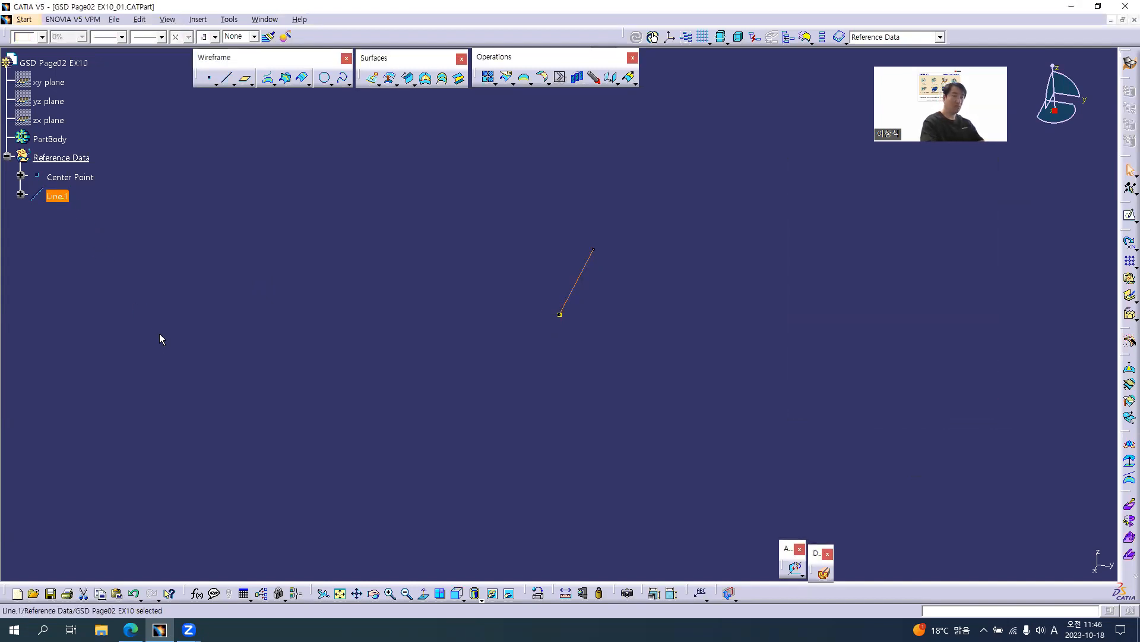
pyautogui.hotkey('alt', 'Return')
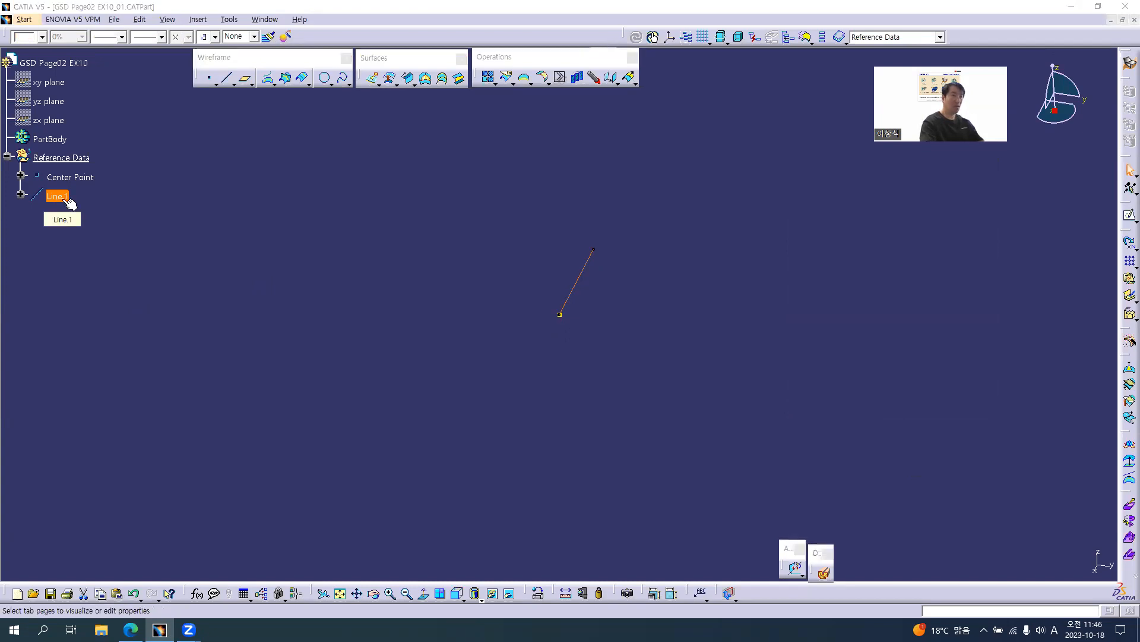
pyautogui.click(877, 203)
pyautogui.write('Die Pull Direction')
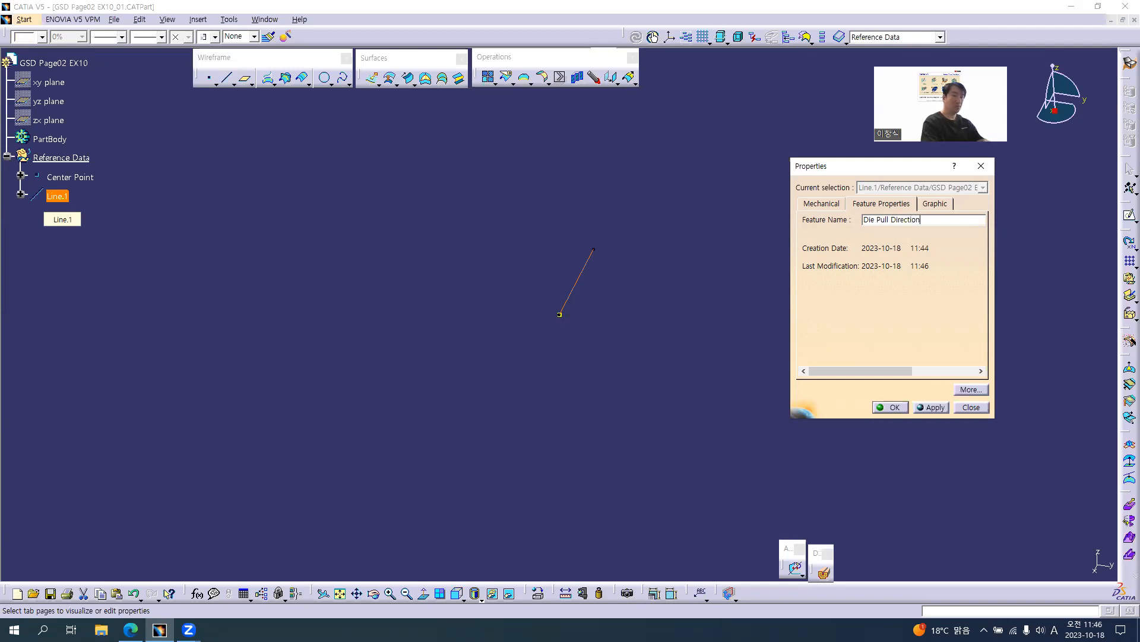
pyautogui.press('Return')
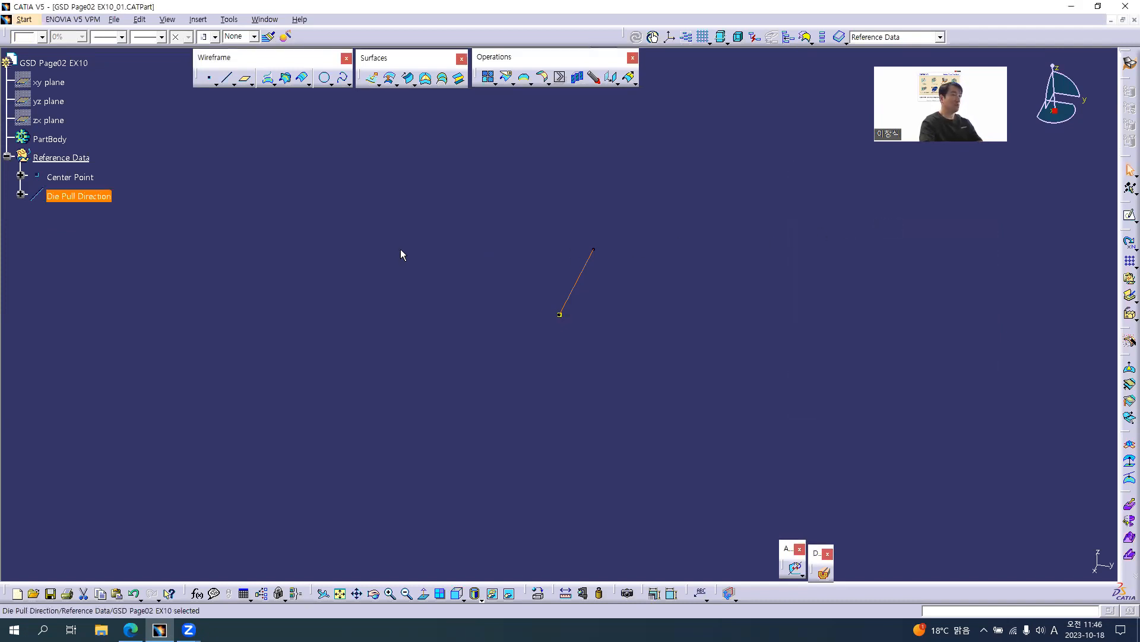
# Step: Give the Die Pull Direction line an orange colour and a dash-dot line type
pyautogui.click(42, 37)
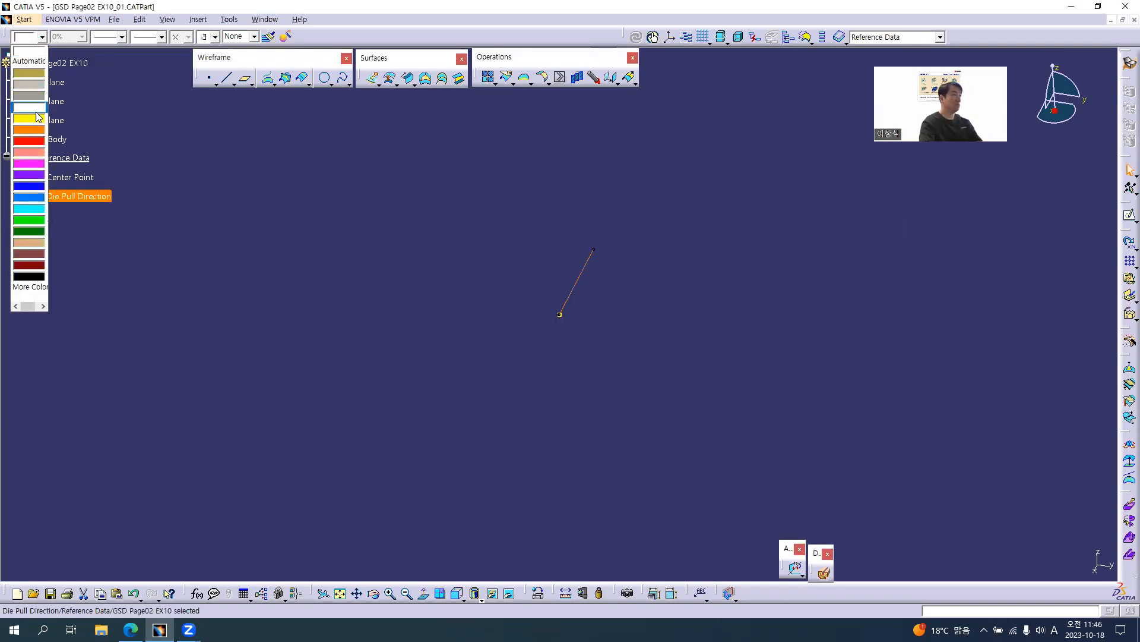
pyautogui.click(33, 132)
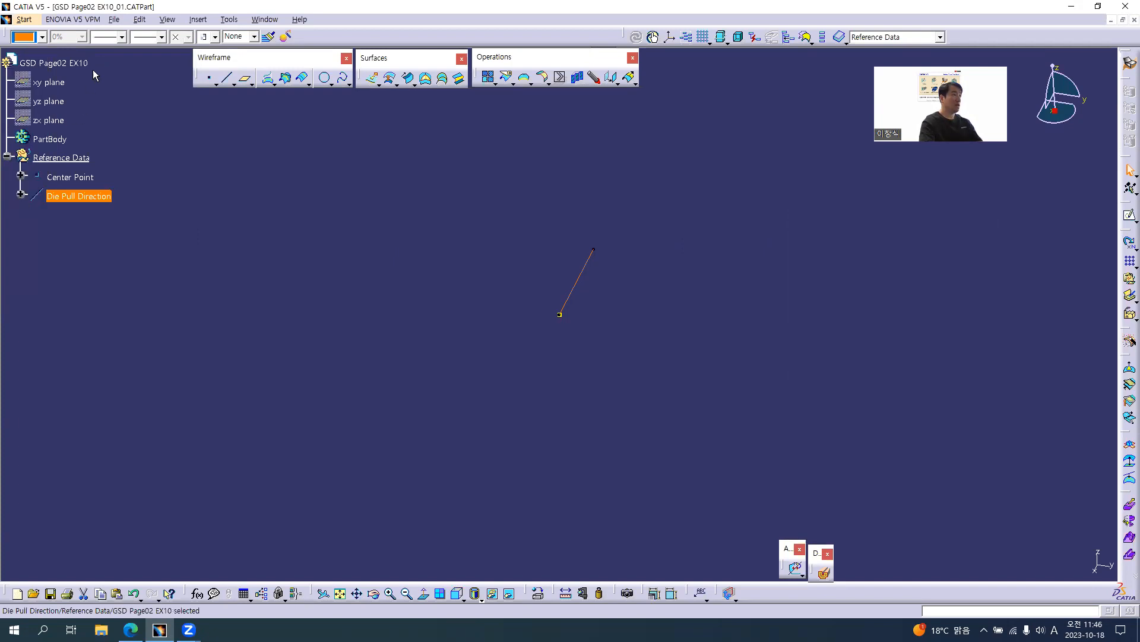
pyautogui.click(147, 38)
pyautogui.click(154, 95)
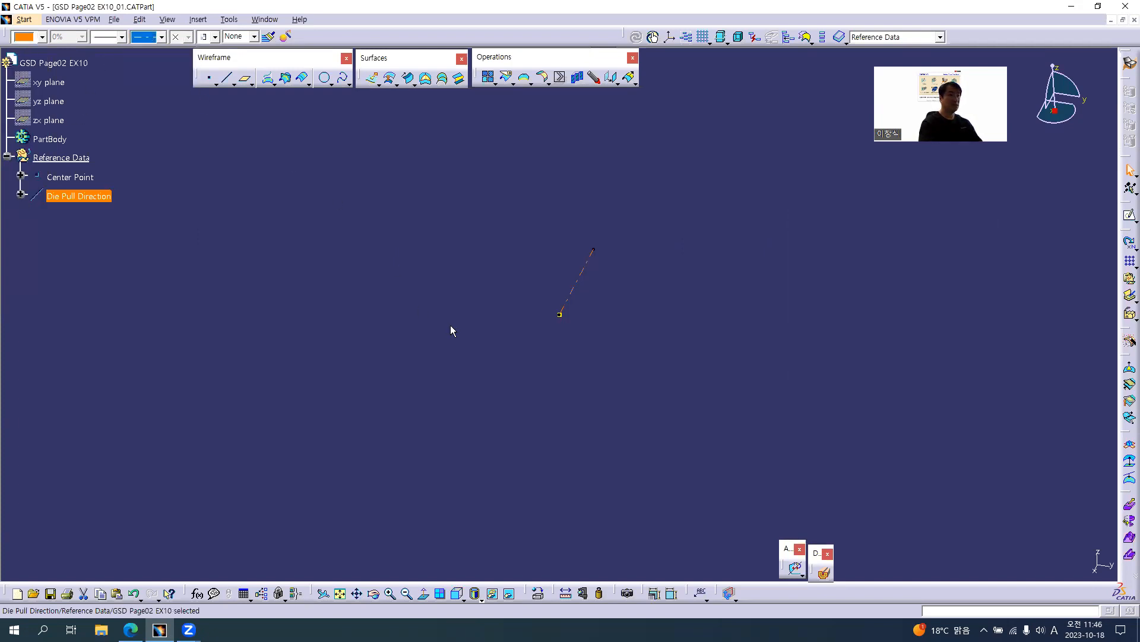
pyautogui.click(540, 359)
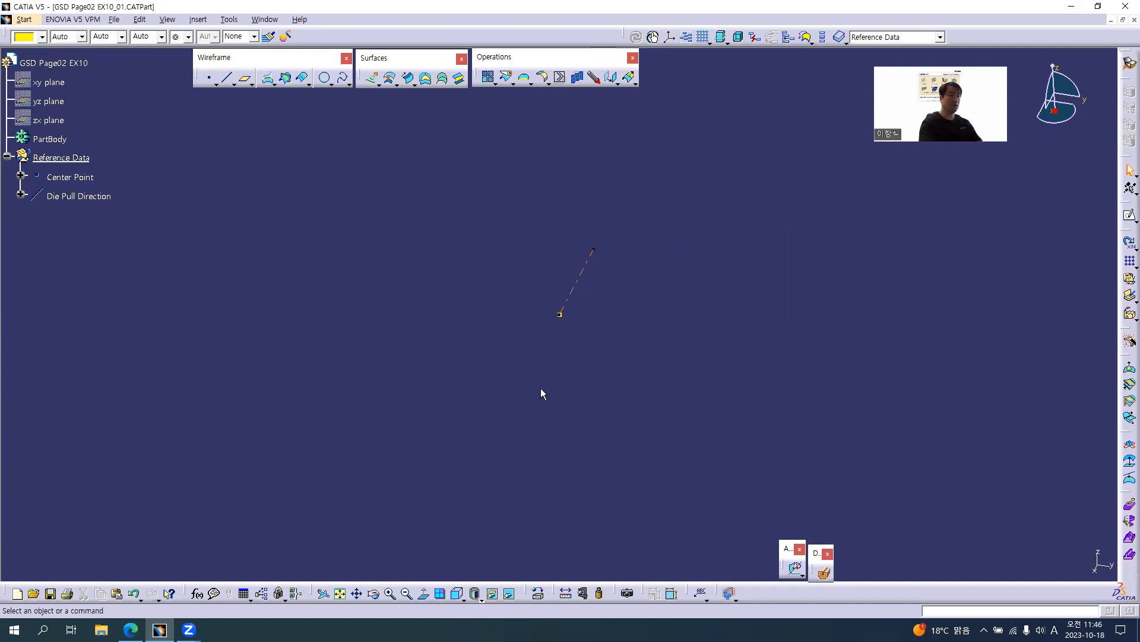
# Step: Switch to the Fog Lens PDF in the browser and examine the dimensions and arc radii of the lens outline view
pyautogui.moveTo(506, 333); pyautogui.dragTo(533, 425, button='middle')
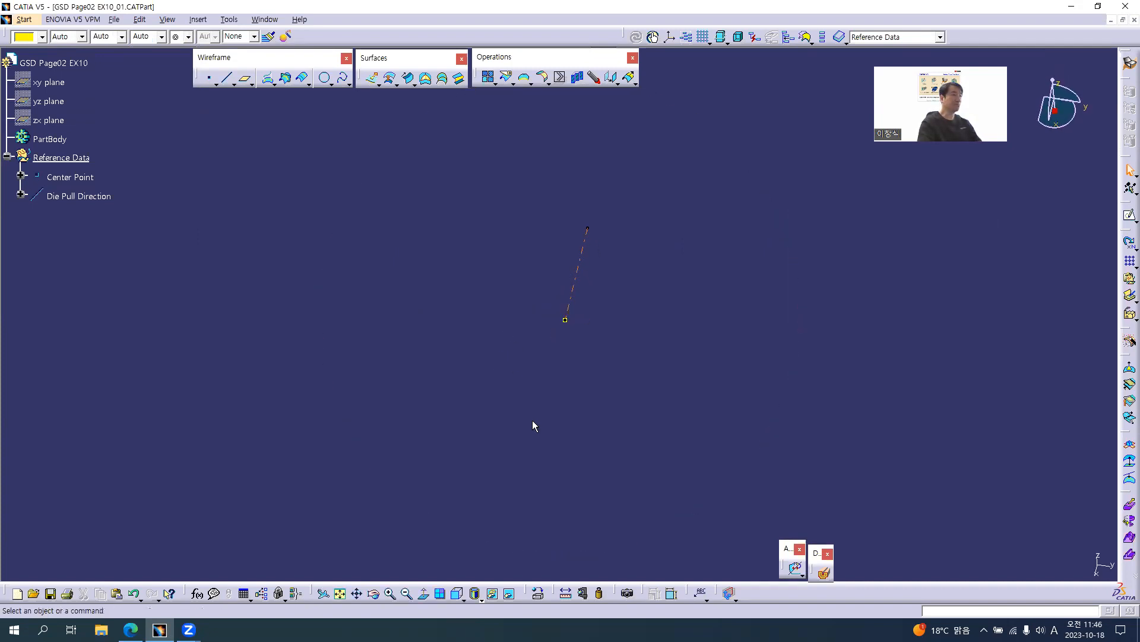
pyautogui.moveTo(514, 291); pyautogui.dragTo(587, 310, button='middle')
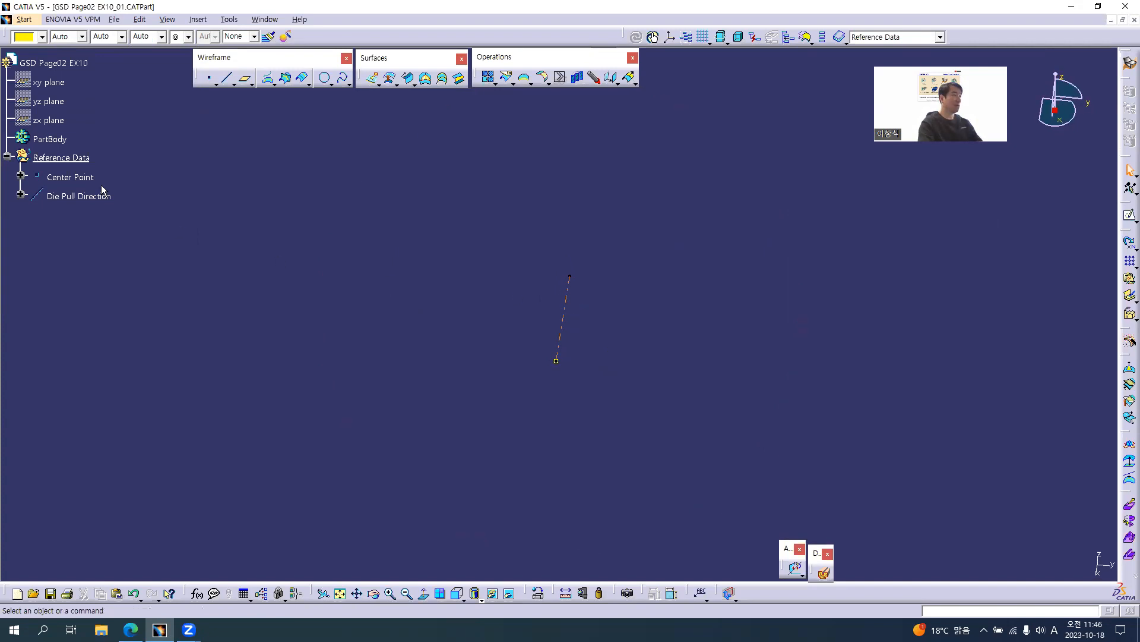
pyautogui.hotkey('alt', 'Tab')
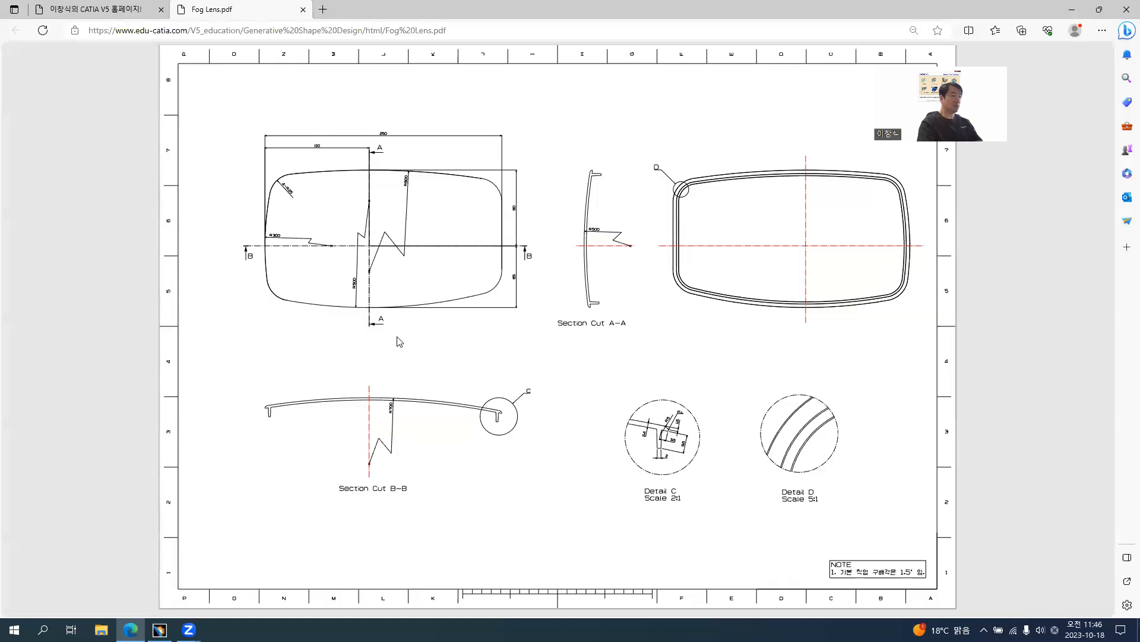
pyautogui.keyDown('ctrl'); pyautogui.scroll(2, 324, 274); pyautogui.keyUp('ctrl')
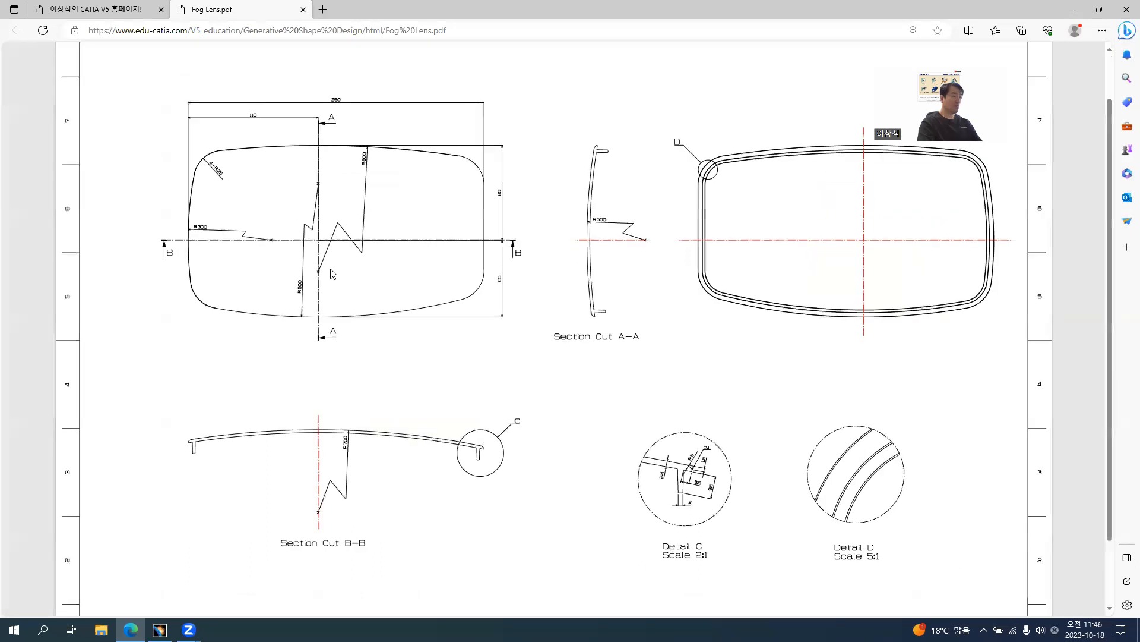
pyautogui.keyDown('ctrl'); pyautogui.scroll(-2, 310, 275); pyautogui.keyUp('ctrl')
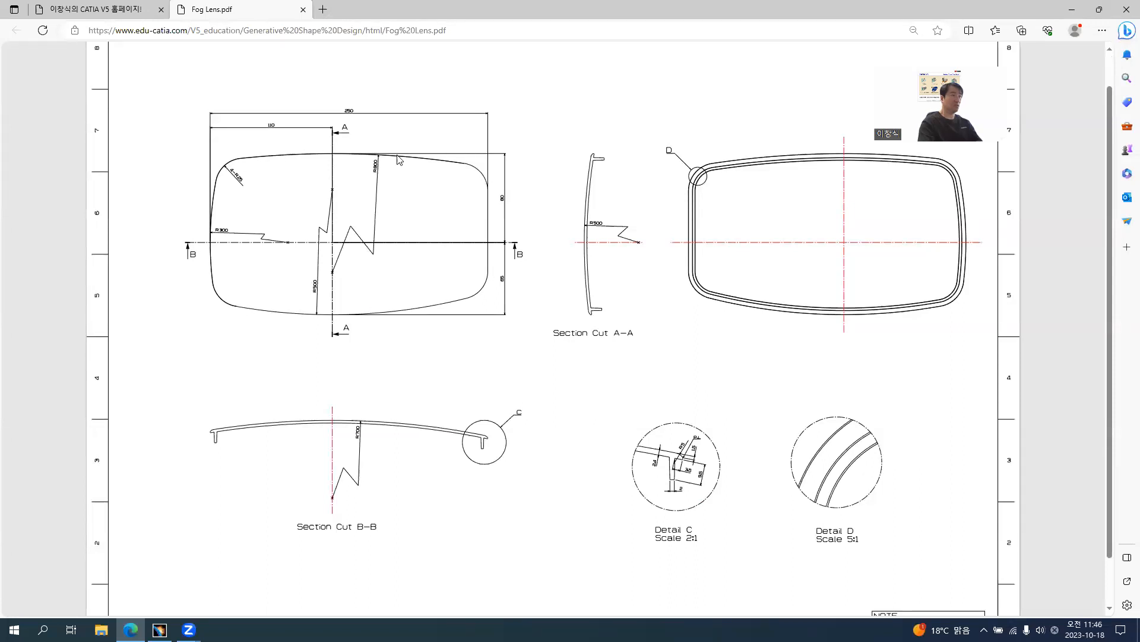
pyautogui.keyDown('ctrl'); pyautogui.scroll(2, 278, 209); pyautogui.keyUp('ctrl')
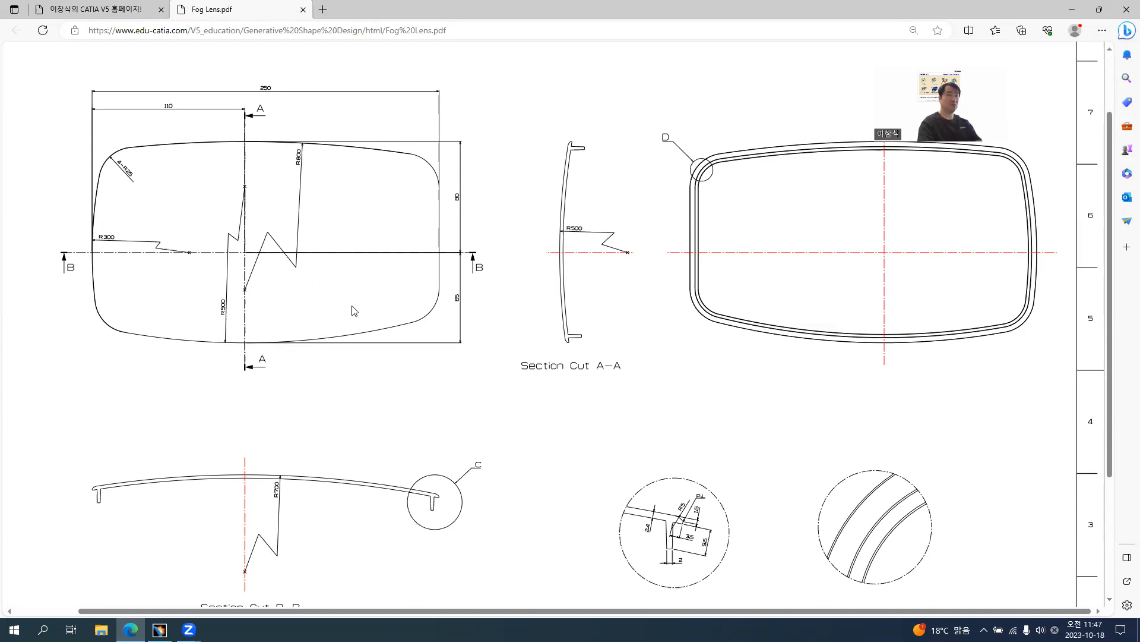
# Step: Return to CATIA and create a plane offset -100 mm from the yz plane
pyautogui.hotkey('alt', 'Tab')
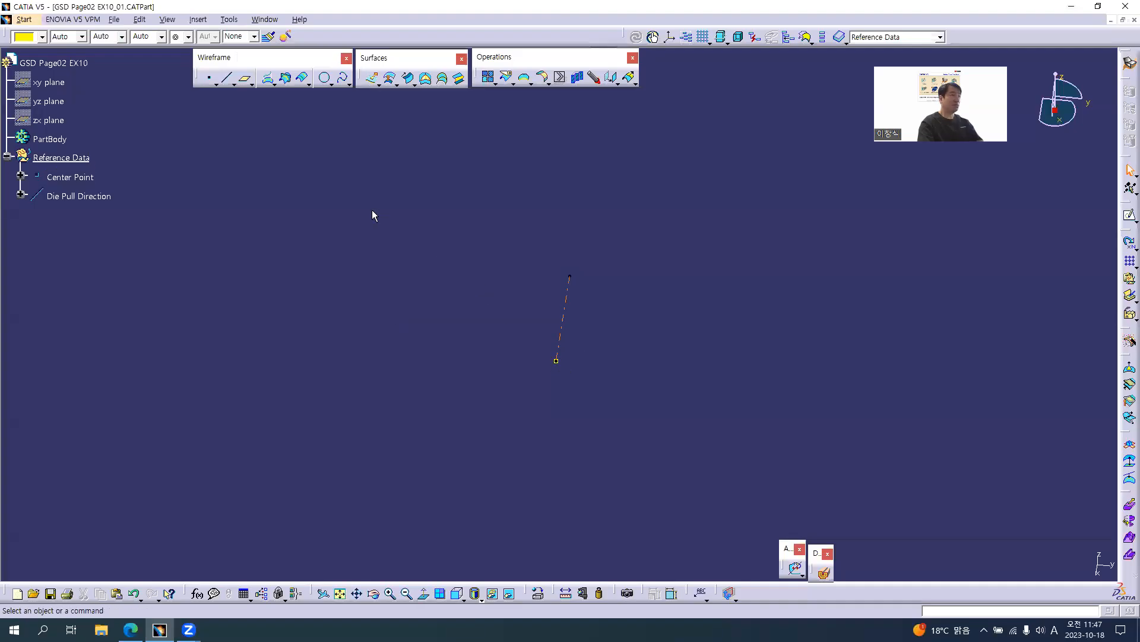
pyautogui.click(244, 78)
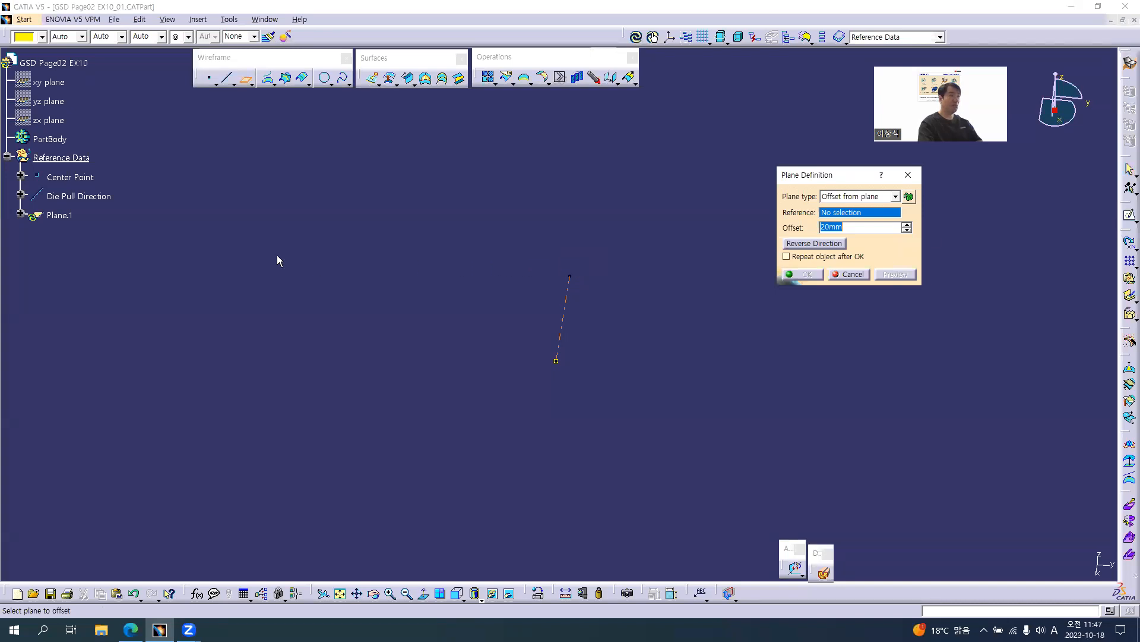
pyautogui.click(52, 101)
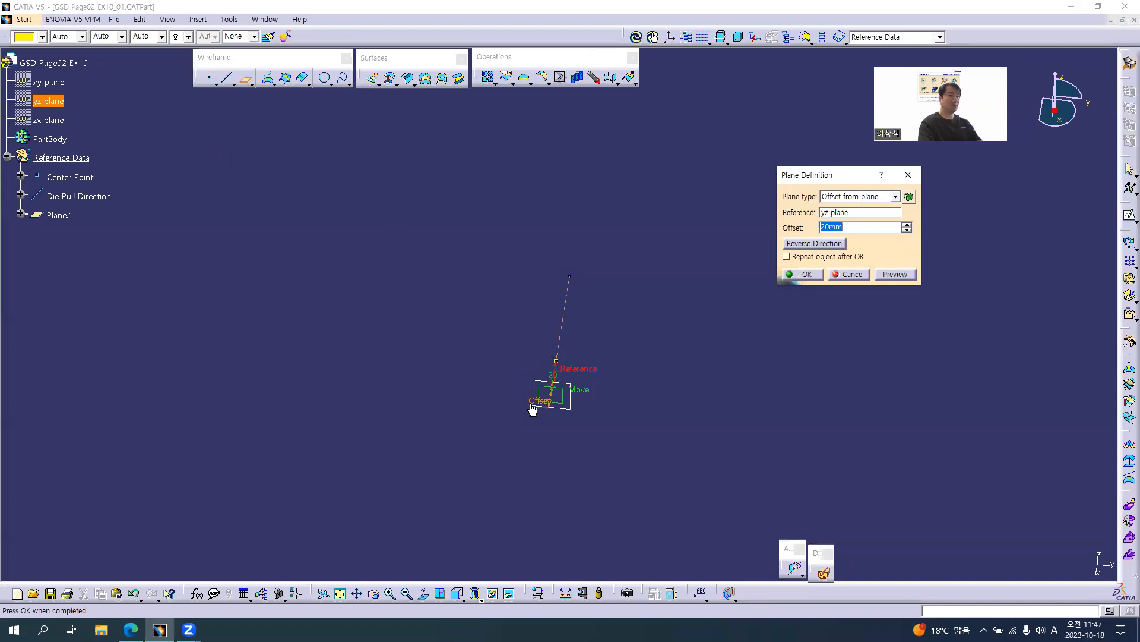
pyautogui.moveTo(533, 407); pyautogui.dragTo(563, 232)
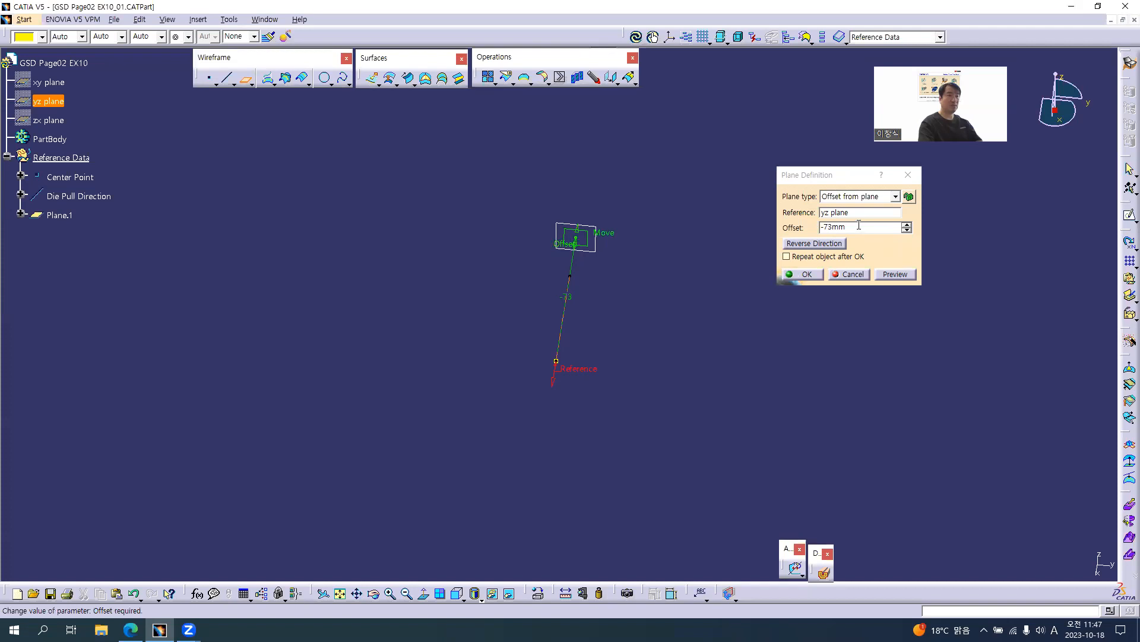
pyautogui.moveTo(860, 225); pyautogui.dragTo(682, 239)
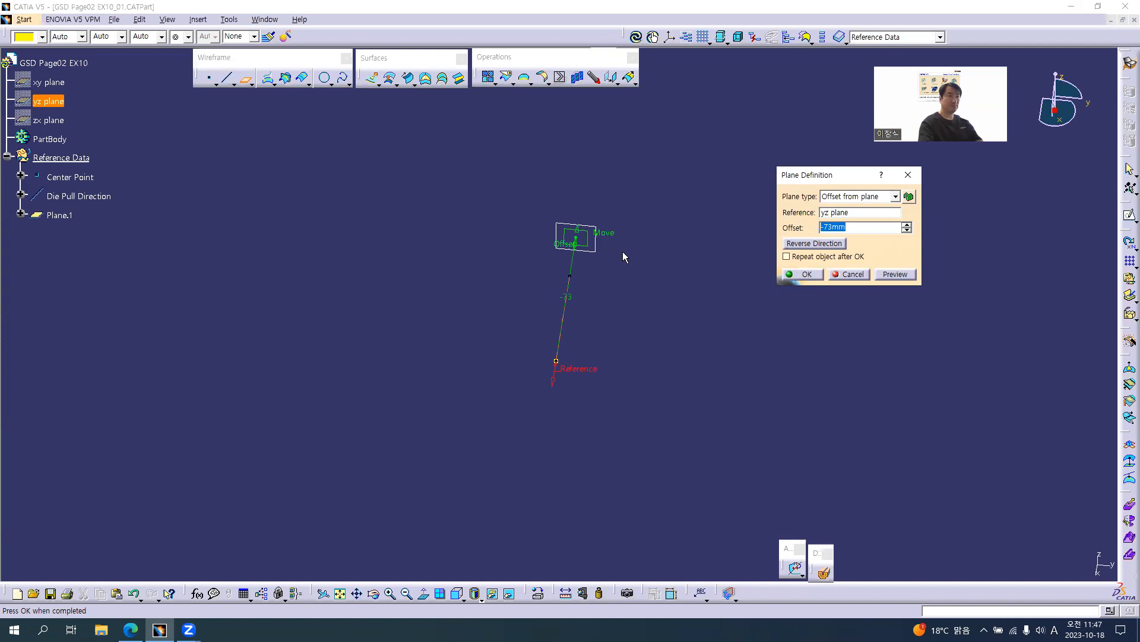
pyautogui.write('-100')
pyautogui.press('Tab')
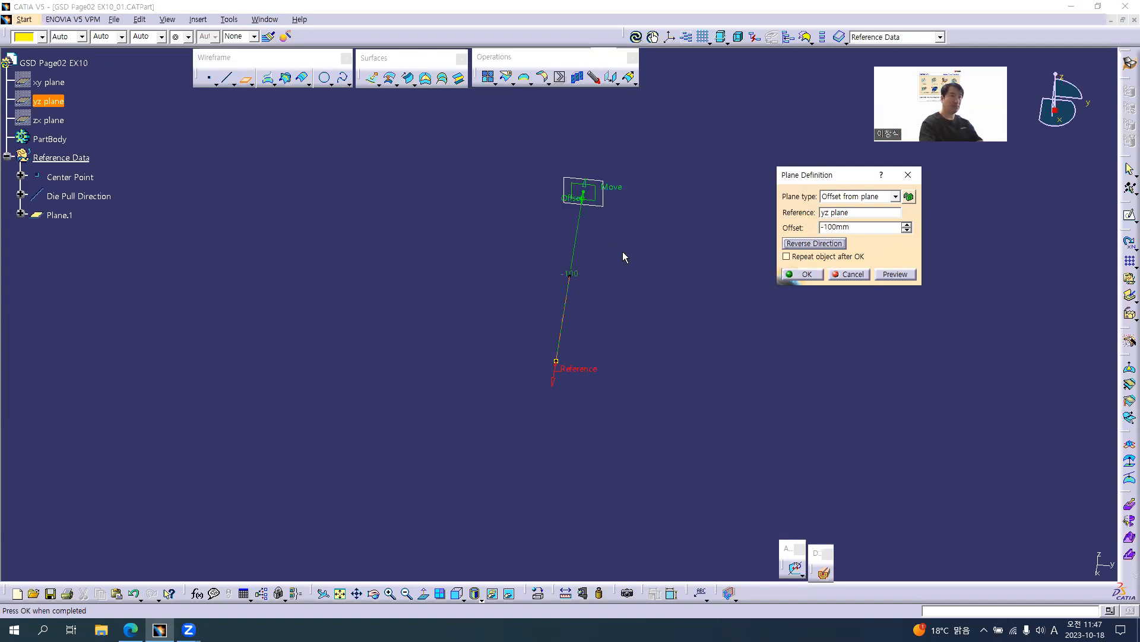
pyautogui.click(808, 274)
# Step: Rename the new offset plane as Boundary Support Plane
pyautogui.moveTo(570, 388)
pyautogui.mouseDown(button='middle')
pyautogui.moveTo(593, 204)
pyautogui.moveTo(553, 402)
pyautogui.mouseUp(button='middle')
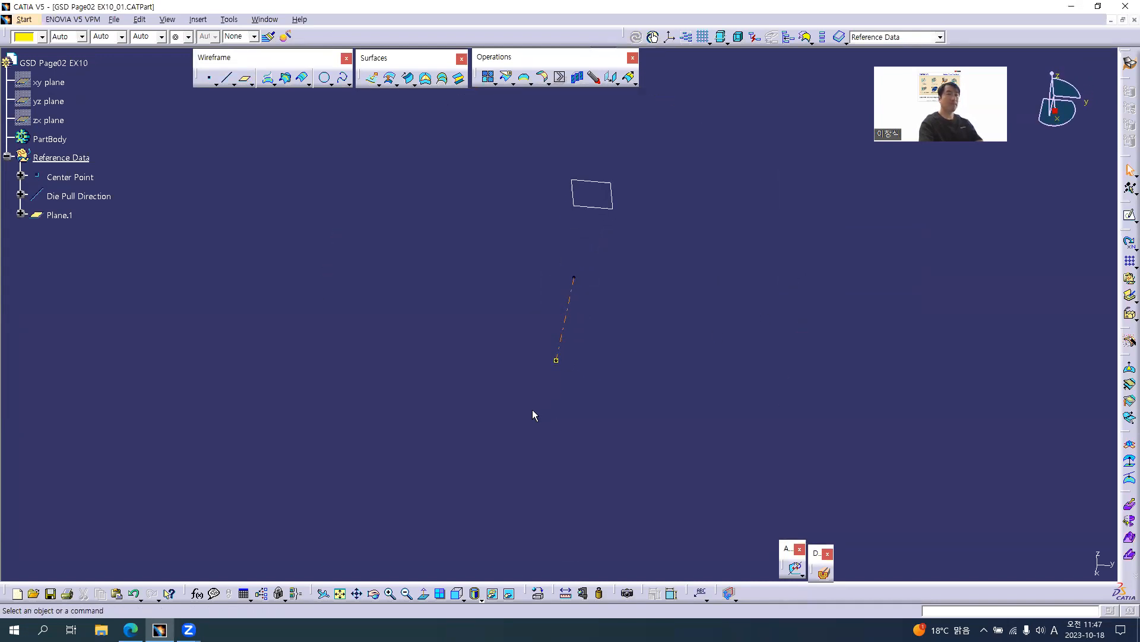
pyautogui.moveTo(502, 425); pyautogui.dragTo(485, 408, button='middle')
pyautogui.click(59, 215)
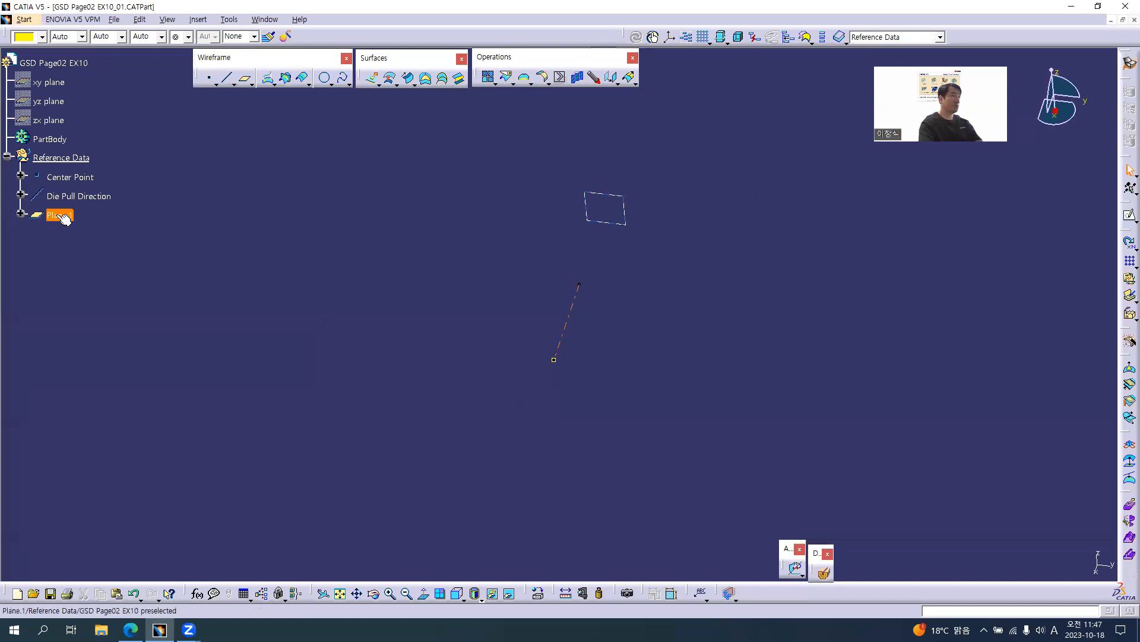
pyautogui.hotkey('alt', 'Return')
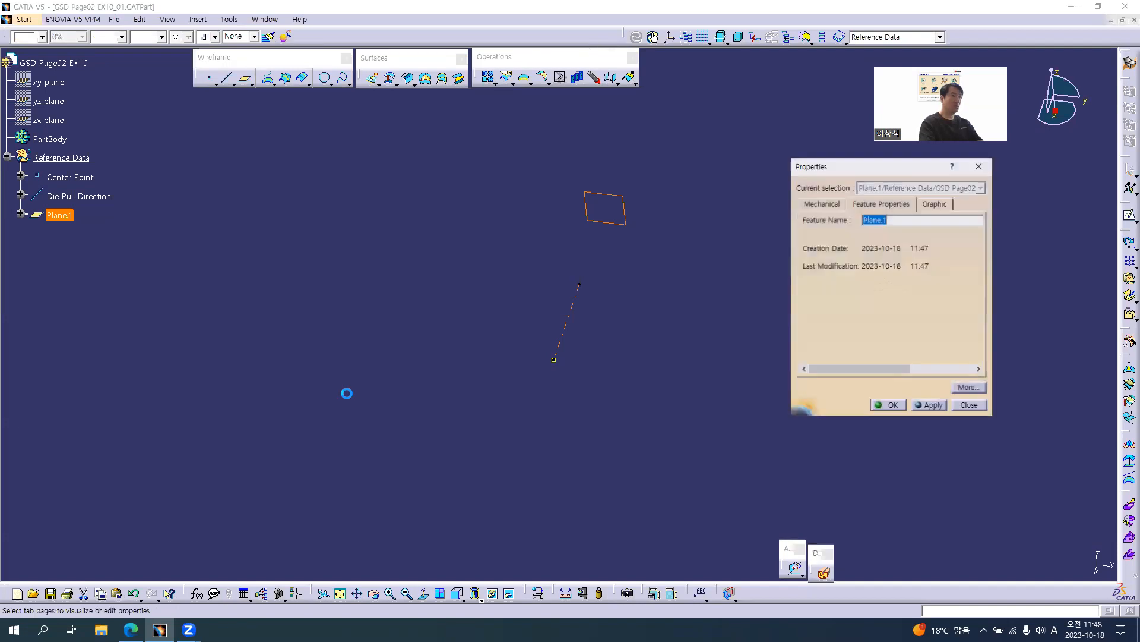
pyautogui.write('Boundary Su')
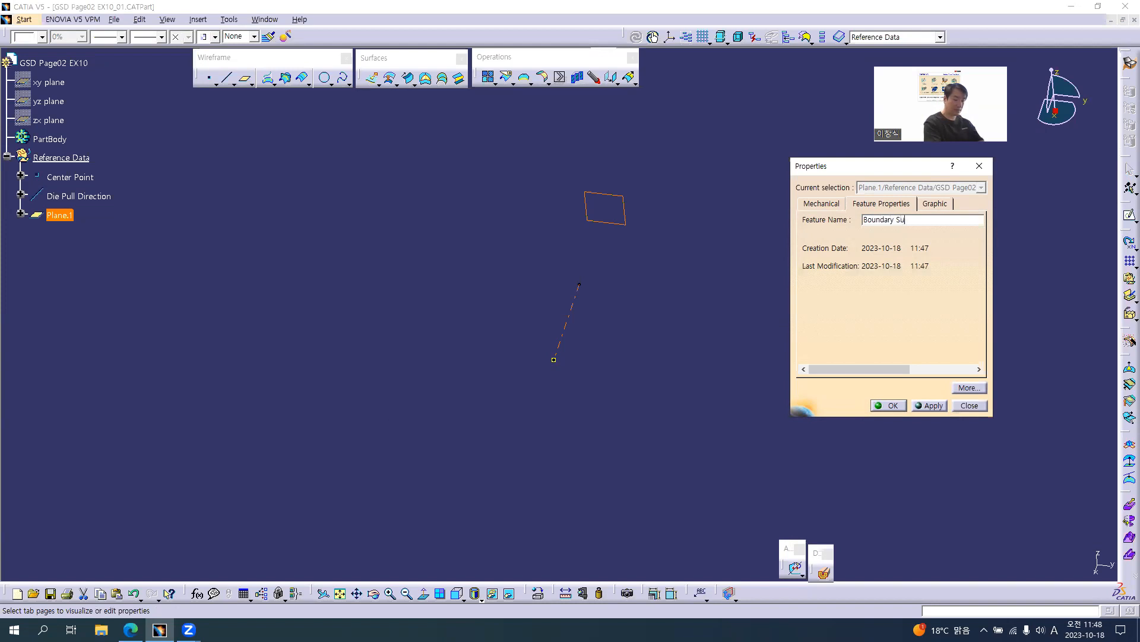
pyautogui.write('pport Plane')
pyautogui.press('Return')
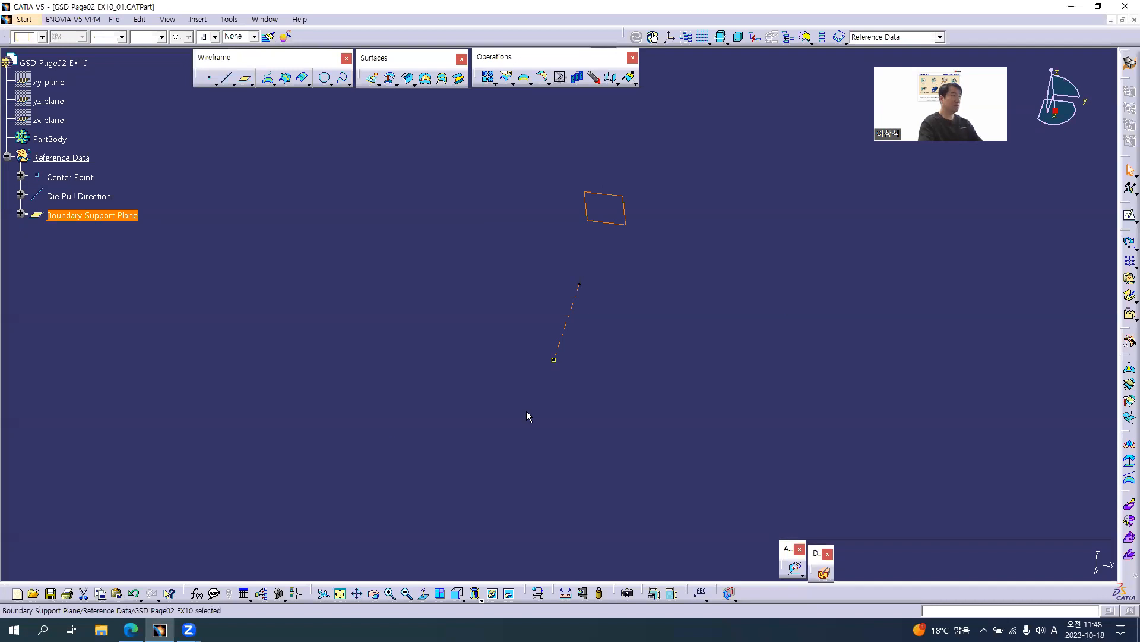
pyautogui.click(331, 318)
# Step: Switch between the Fog Lens PDF and CATIA to compare the drawing's outline and section views with the reference geometry's orientation
pyautogui.moveTo(616, 375)
pyautogui.mouseDown(button='middle')
pyautogui.moveTo(578, 402)
pyautogui.moveTo(596, 374)
pyautogui.mouseUp(button='middle')
pyautogui.hotkey('alt', 'Tab')
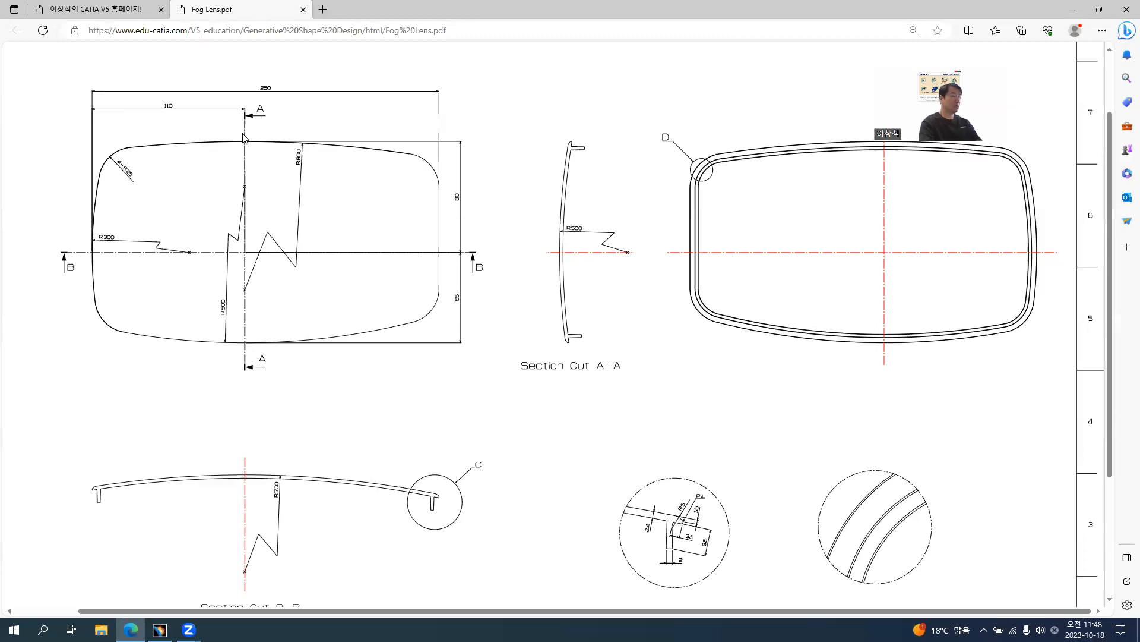
pyautogui.hotkey('alt', 'Tab')
pyautogui.moveTo(404, 383); pyautogui.dragTo(833, 257, button='middle')
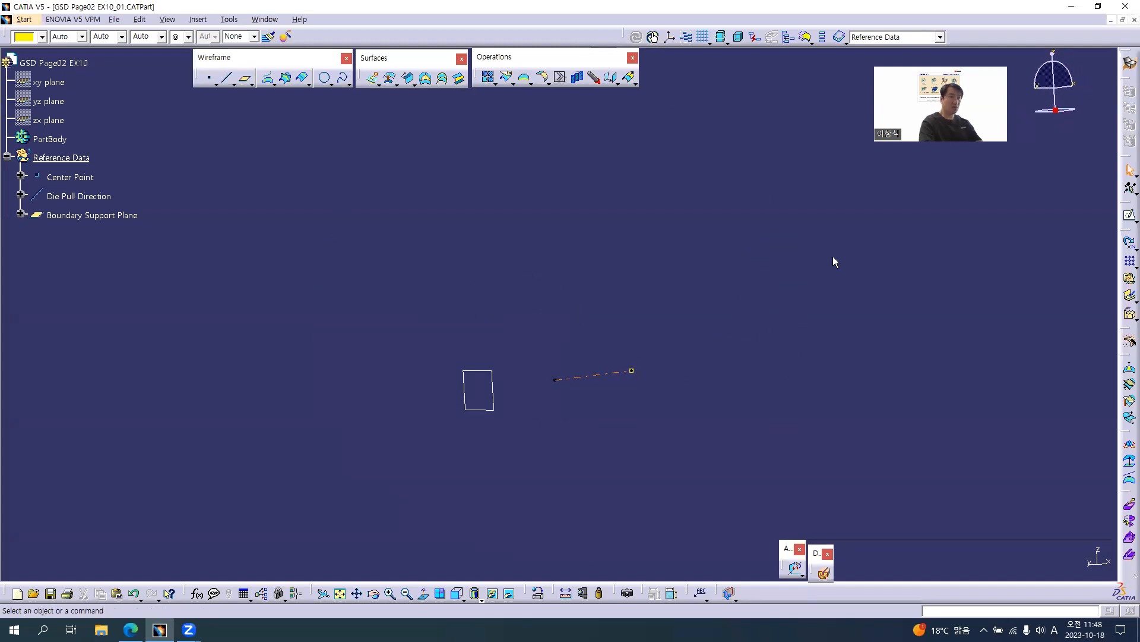
pyautogui.moveTo(483, 311); pyautogui.dragTo(657, 275, button='middle')
pyautogui.moveTo(591, 469); pyautogui.dragTo(582, 357, button='middle')
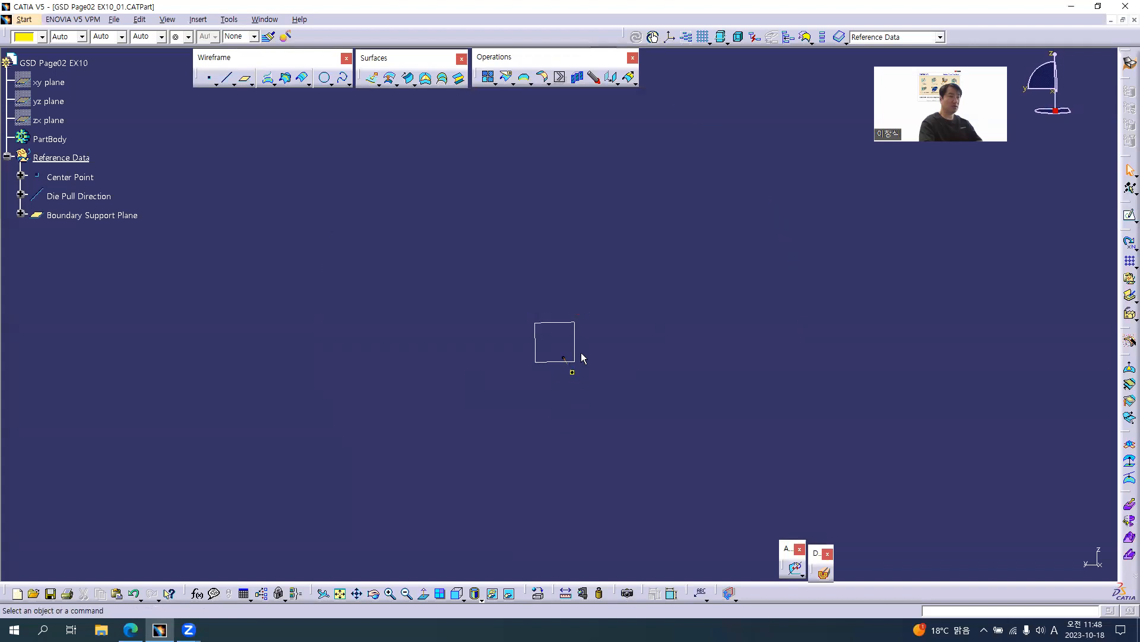
pyautogui.moveTo(505, 261); pyautogui.dragTo(587, 248, button='middle')
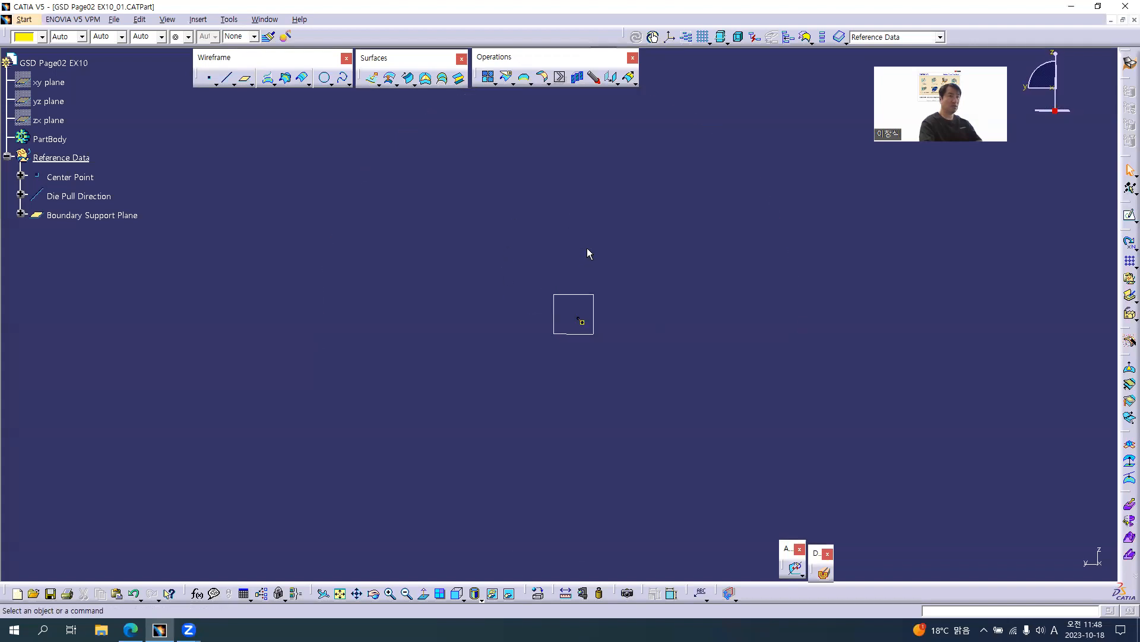
pyautogui.hotkey('alt', 'Tab')
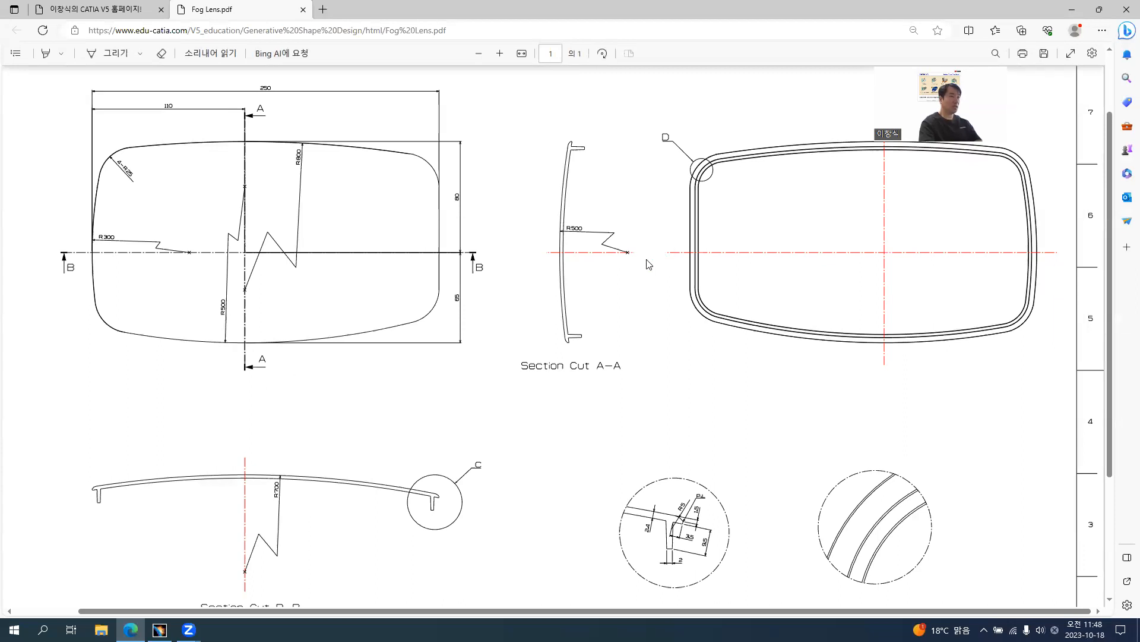
pyautogui.hotkey('alt', 'Tab')
pyautogui.moveTo(603, 334); pyautogui.dragTo(351, 318, button='middle')
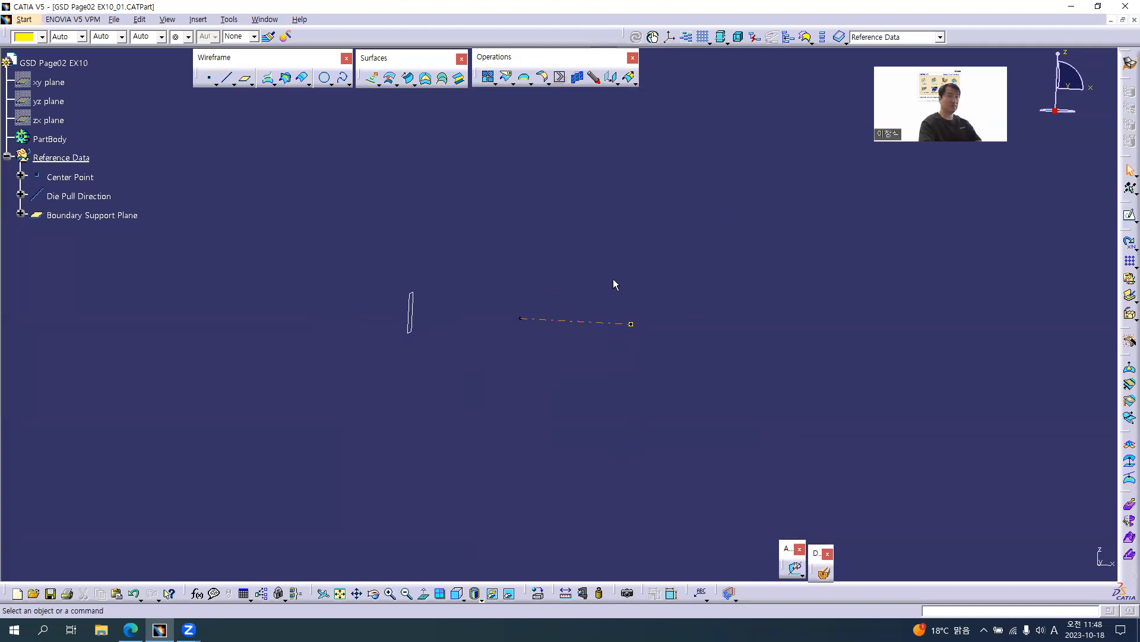
pyautogui.moveTo(448, 316); pyautogui.dragTo(758, 327, button='middle')
pyautogui.click(622, 322)
pyautogui.hotkey('alt', 'Tab')
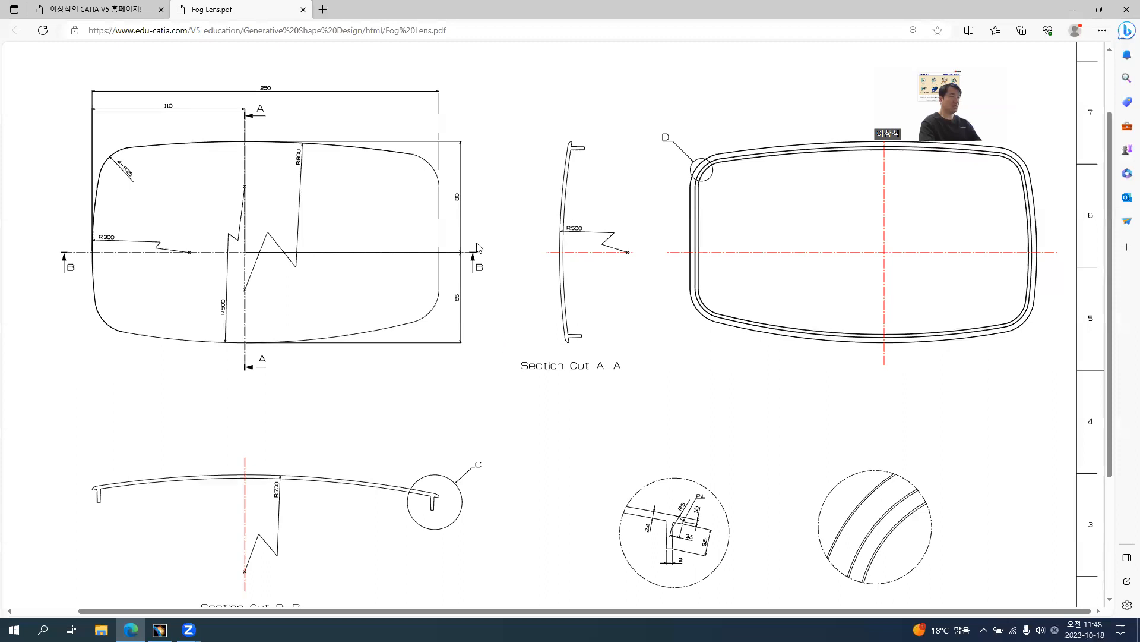
pyautogui.hotkey('alt', 'Tab')
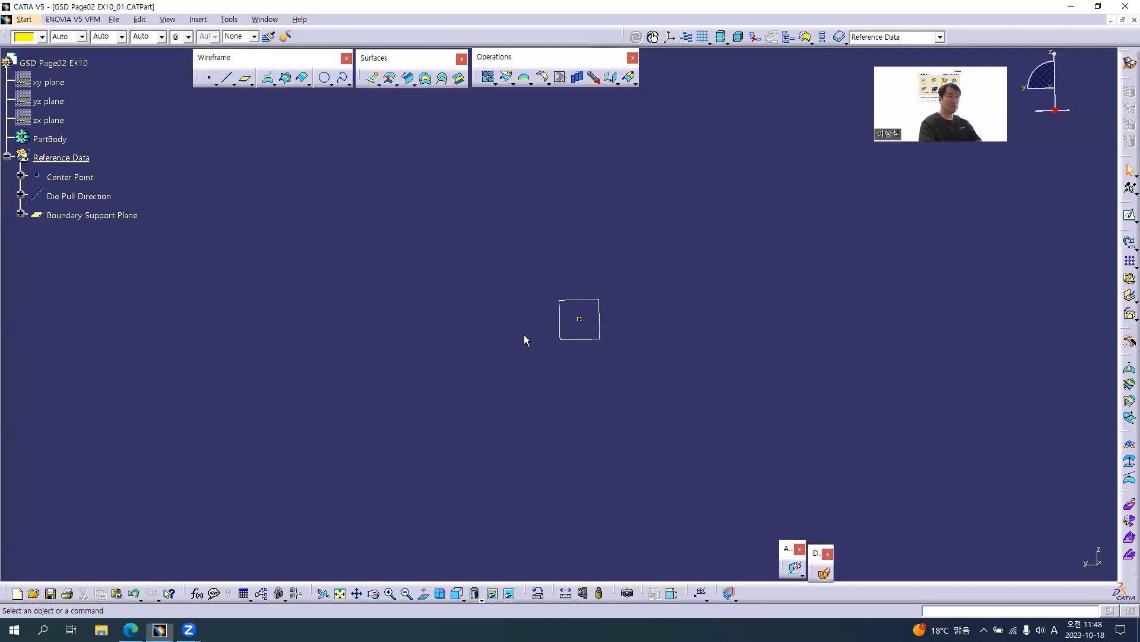
pyautogui.moveTo(585, 455); pyautogui.dragTo(583, 186, button='middle')
pyautogui.moveTo(459, 393); pyautogui.dragTo(592, 295, button='middle')
pyautogui.moveTo(557, 223); pyautogui.dragTo(568, 416, button='middle')
pyautogui.moveTo(609, 321); pyautogui.dragTo(612, 311, button='middle')
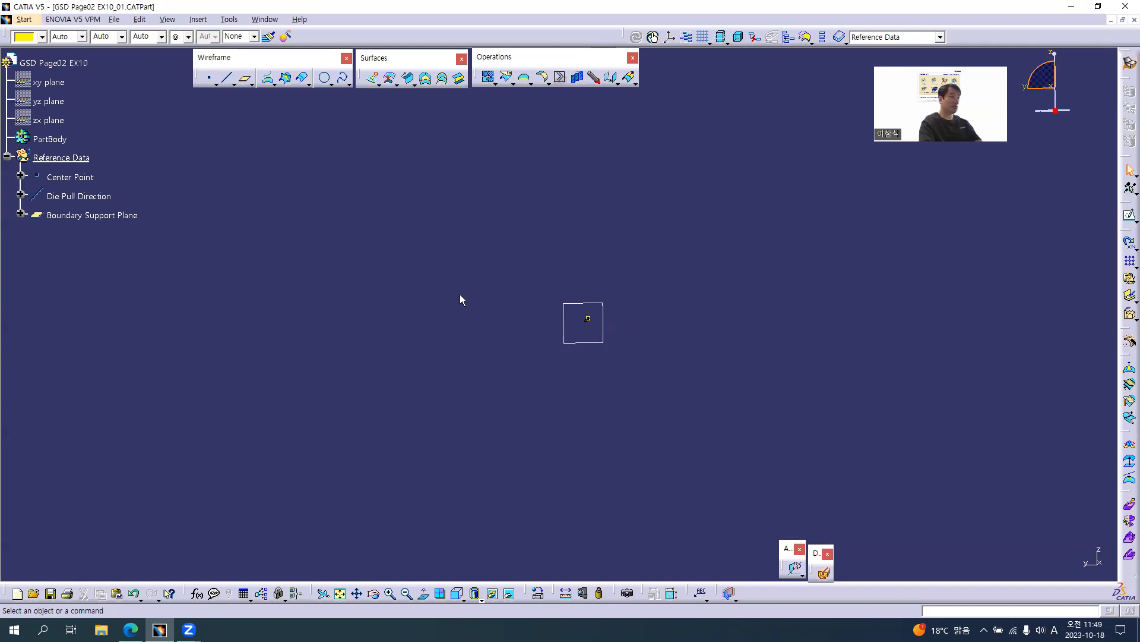
pyautogui.moveTo(446, 298); pyautogui.dragTo(452, 285, button='middle')
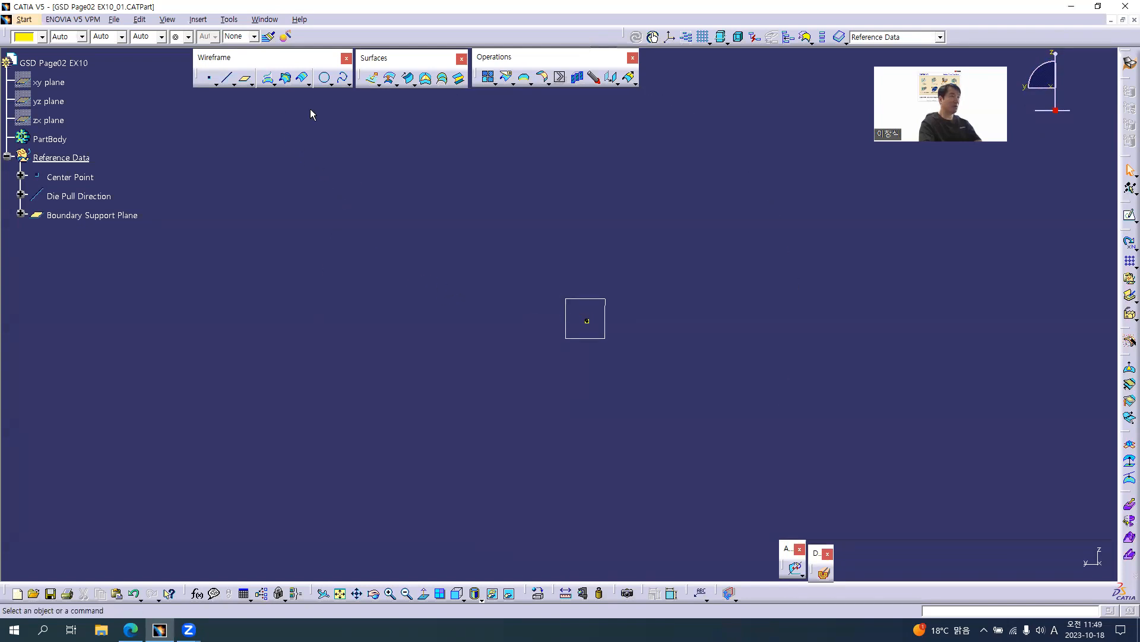
# Step: Create a positioned sketch on the Boundary Support Plane with Center Point as the projection-point origin and the H direction reversed
pyautogui.click(1131, 218)
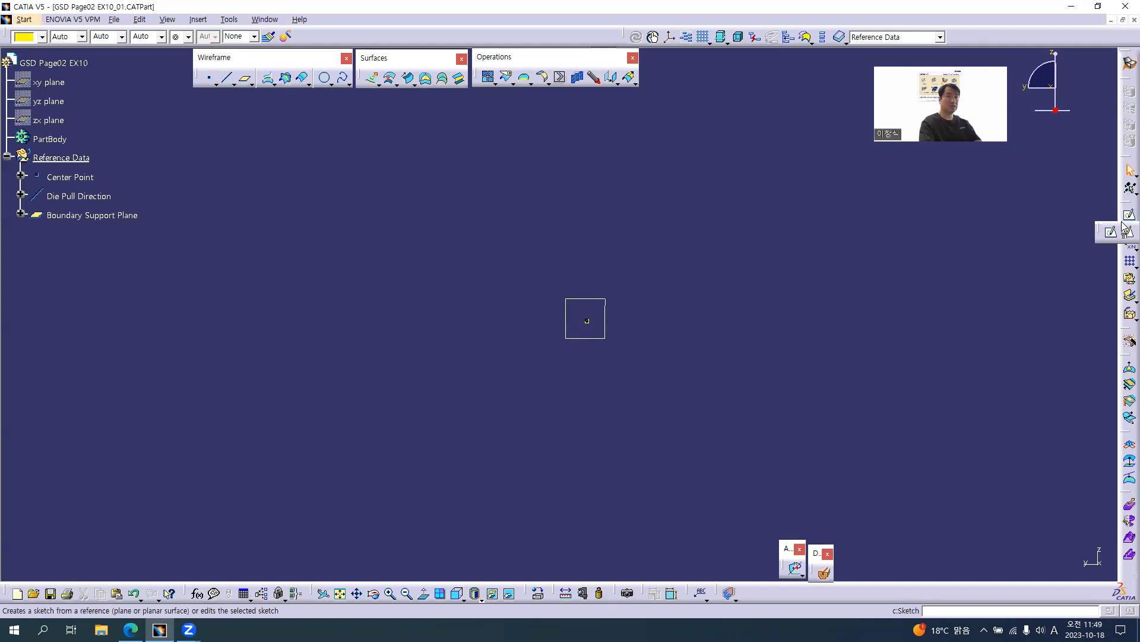
pyautogui.click(1126, 234)
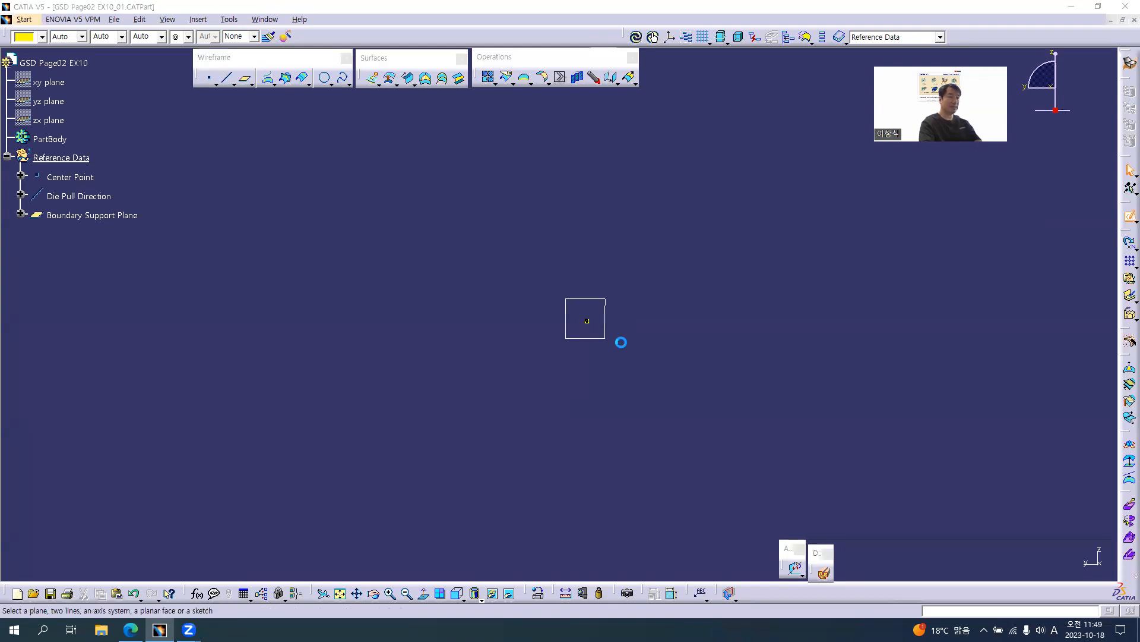
pyautogui.click(596, 333)
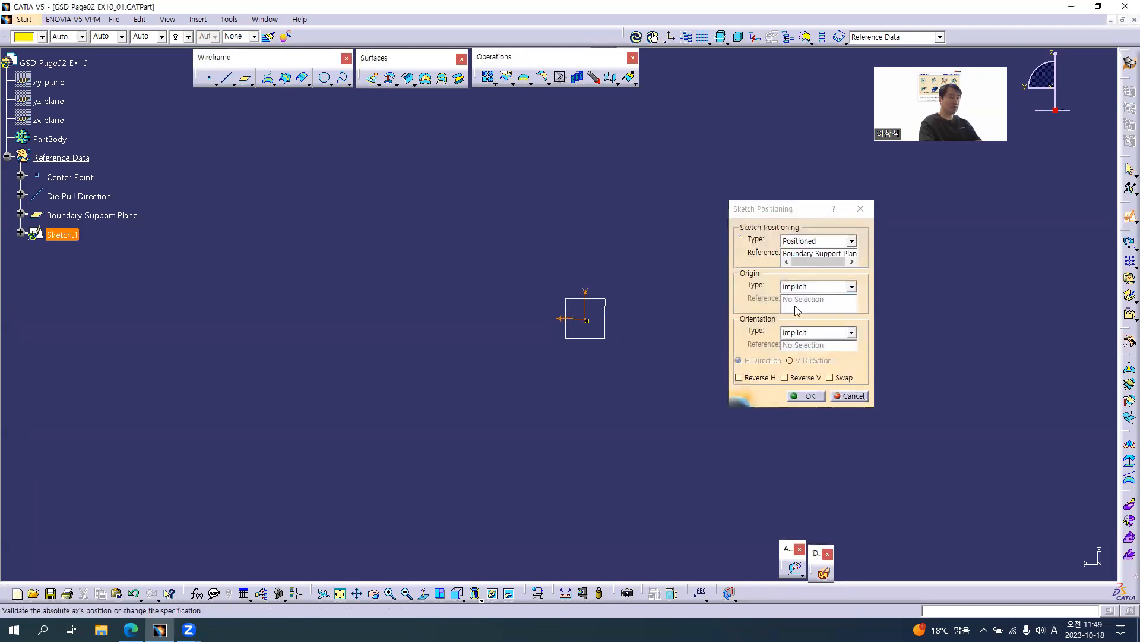
pyautogui.click(826, 288)
pyautogui.click(808, 316)
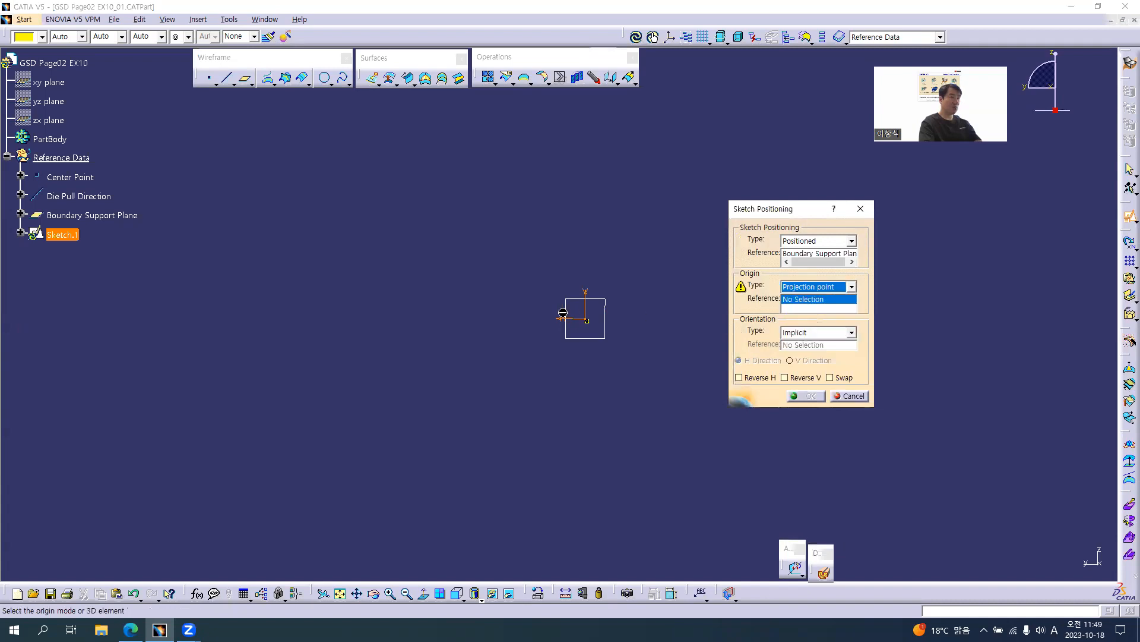
pyautogui.click(86, 178)
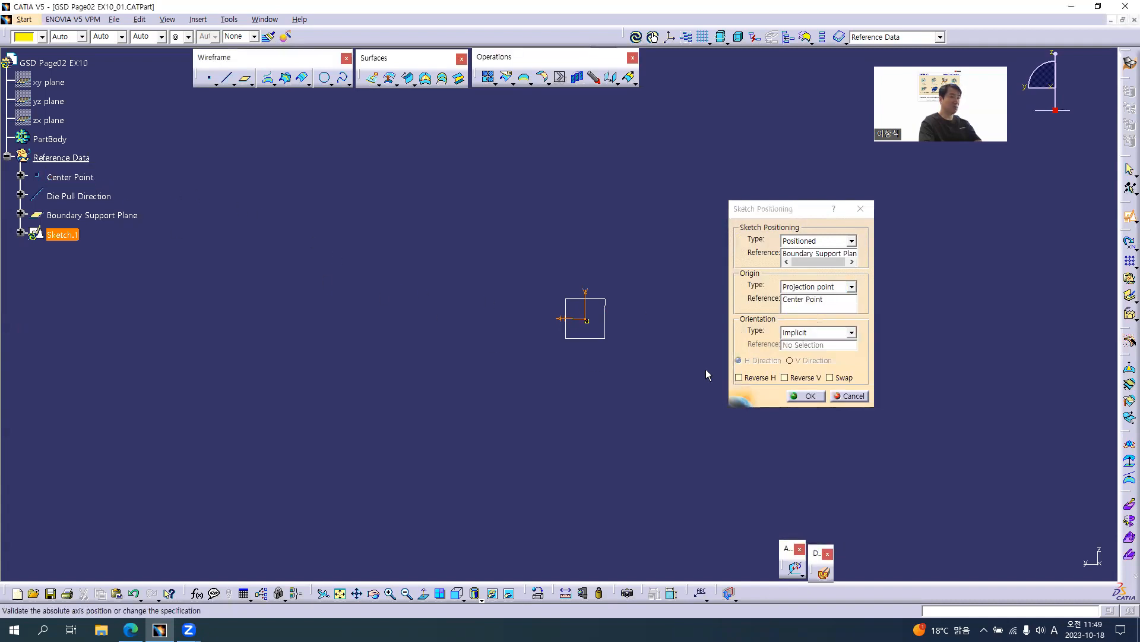
pyautogui.click(760, 377)
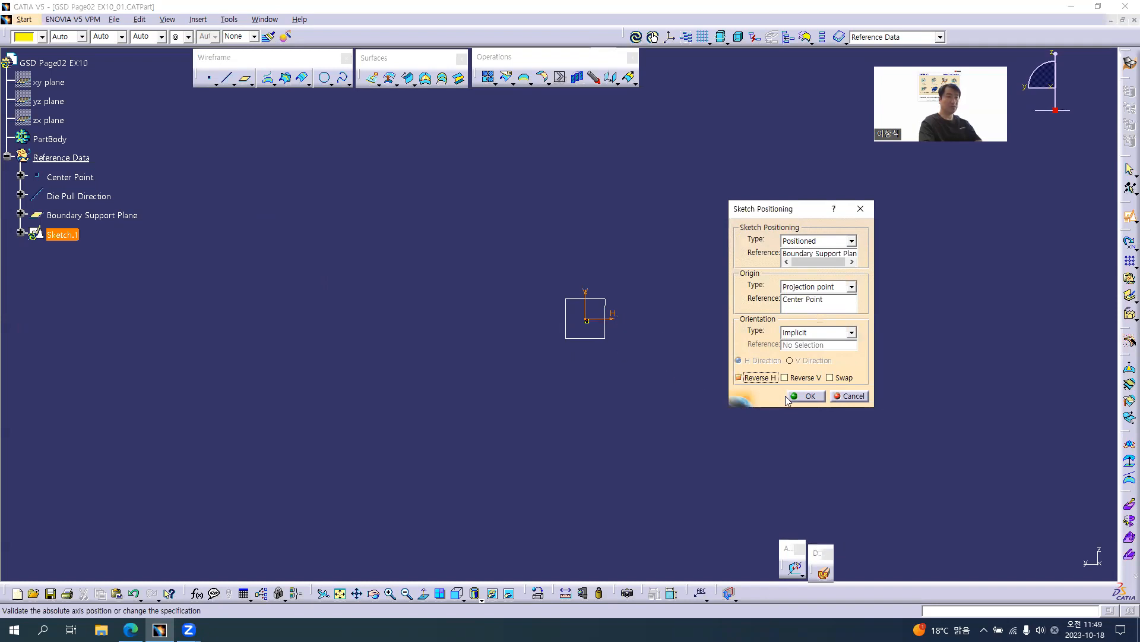
pyautogui.click(809, 396)
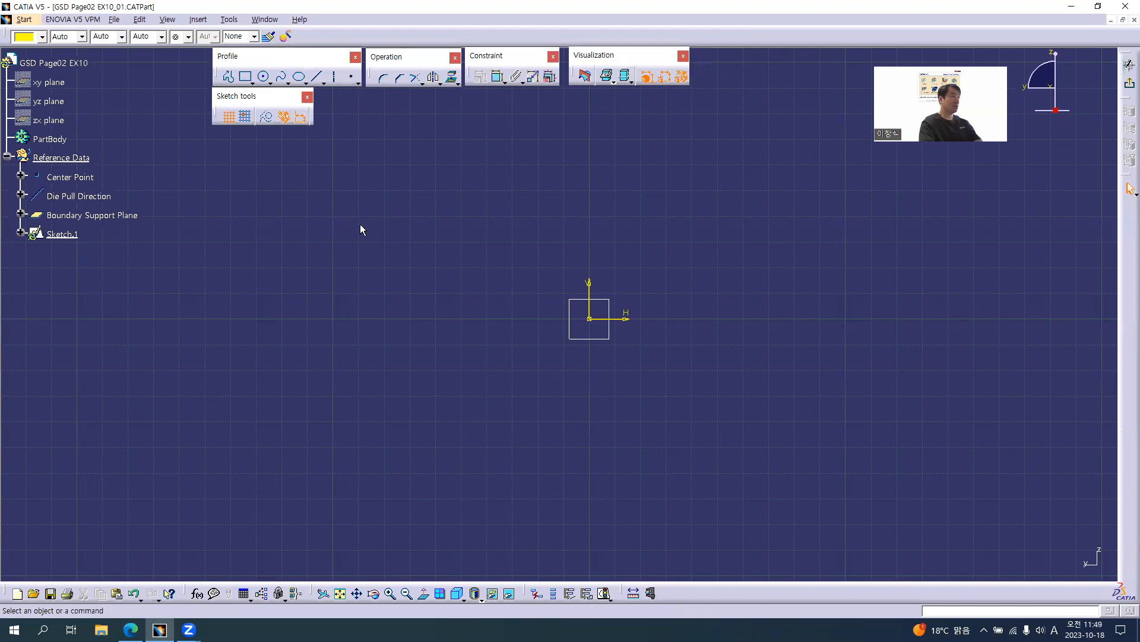
# Step: Check the lens outline in the Fog Lens PDF, and in CATIA draw its straight vertical right edge at about H 141 mm with Profile
pyautogui.hotkey('alt', 'Tab')
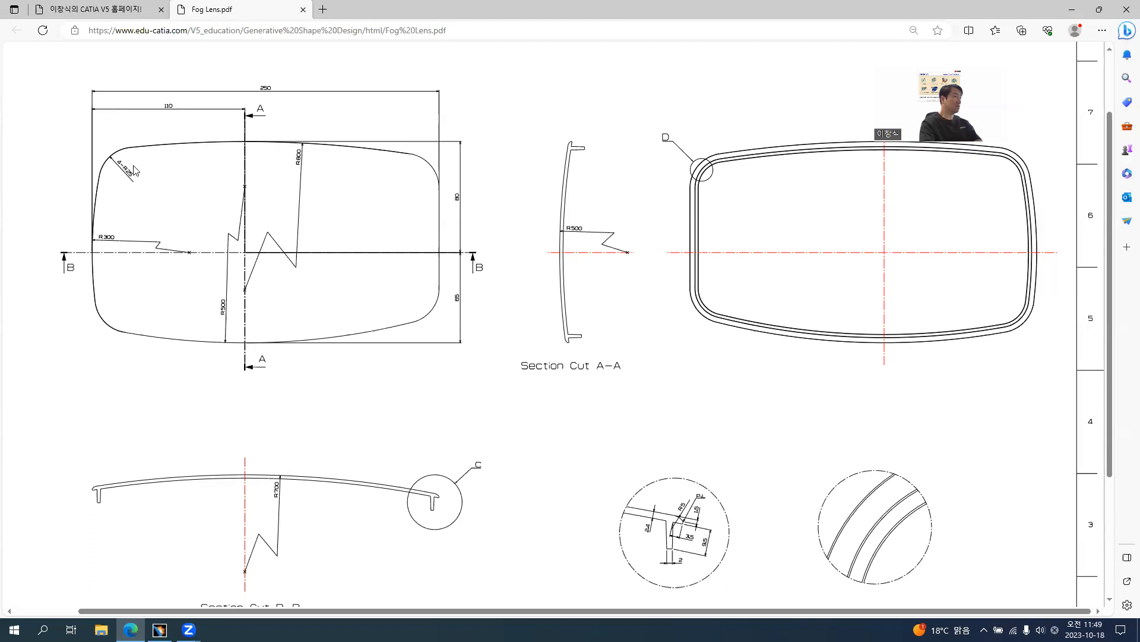
pyautogui.keyDown('ctrl'); pyautogui.scroll(1, 136, 171); pyautogui.keyUp('ctrl')
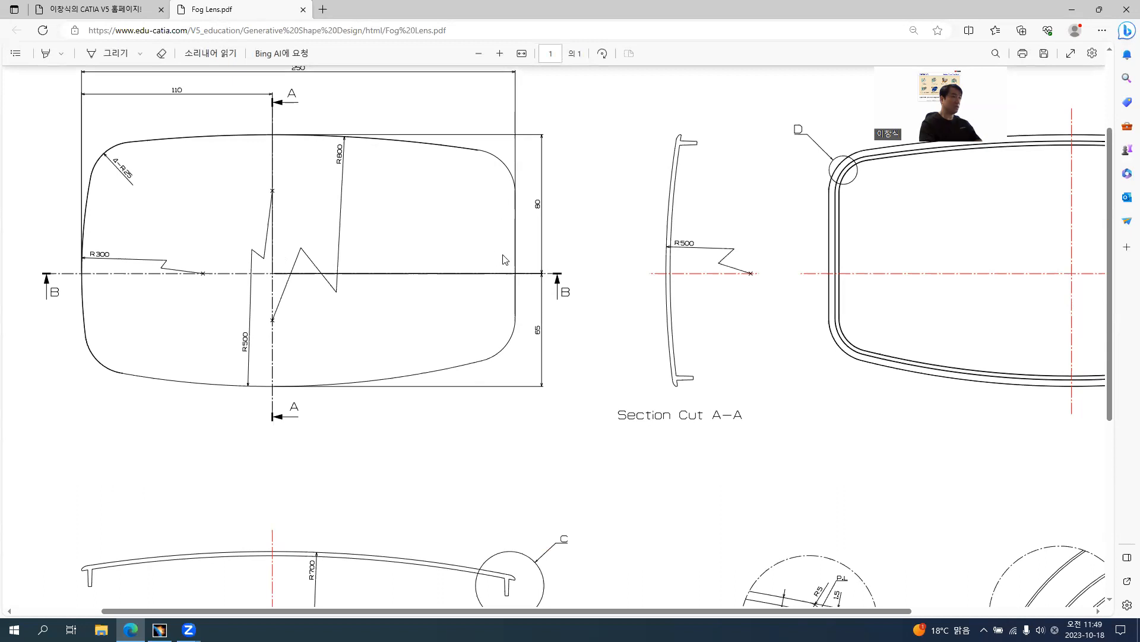
pyautogui.scroll(1, 289, 164)
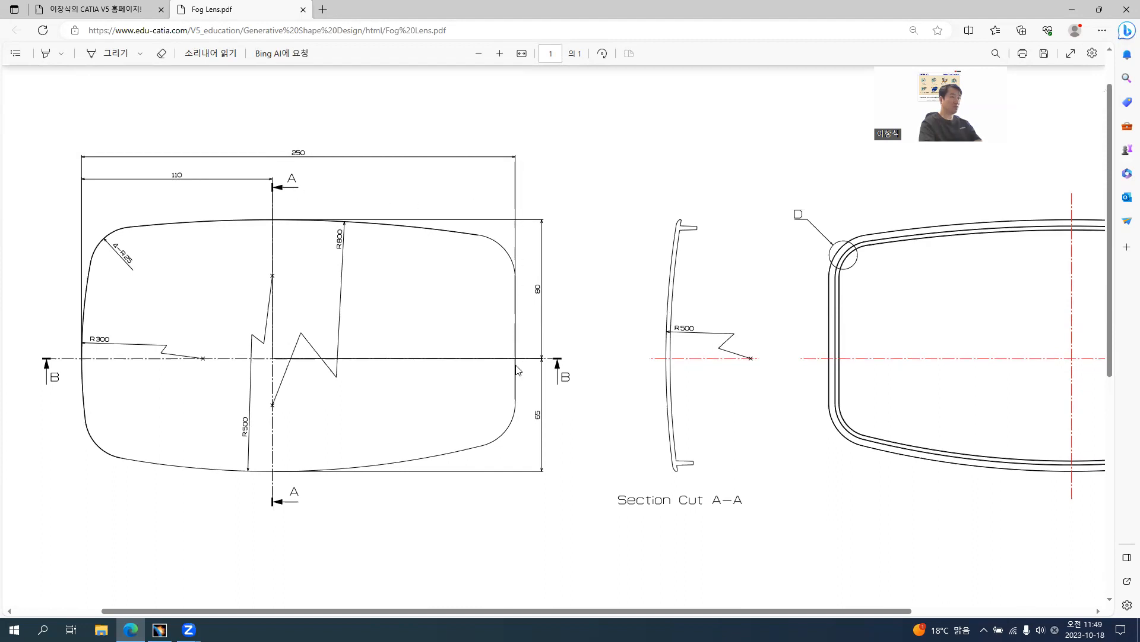
pyautogui.hotkey('alt', 'Tab')
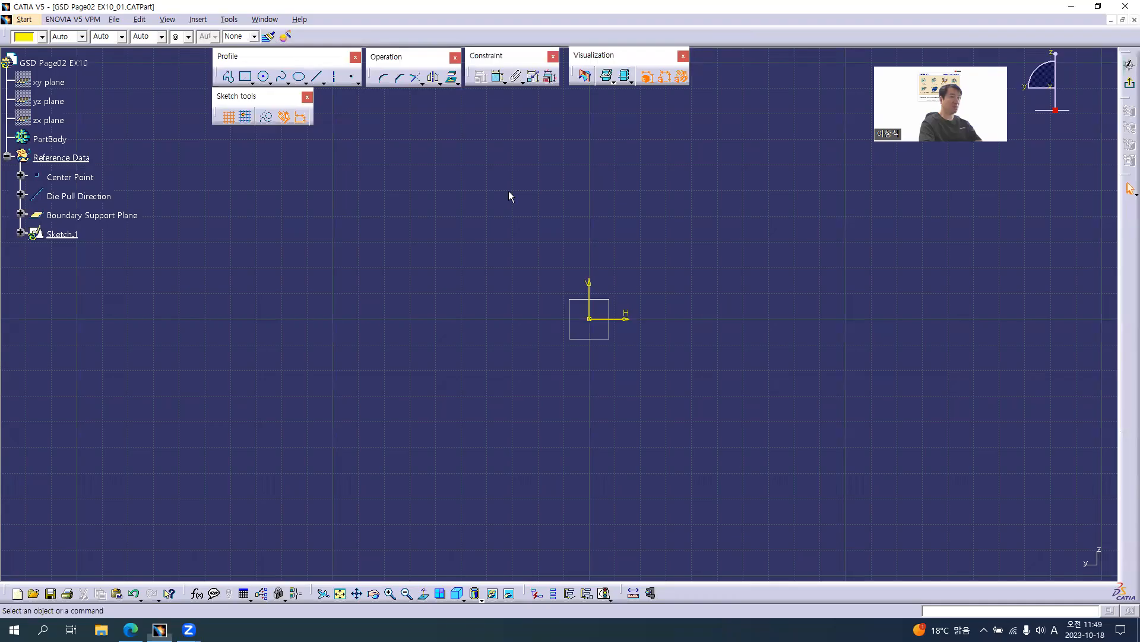
pyautogui.click(230, 77)
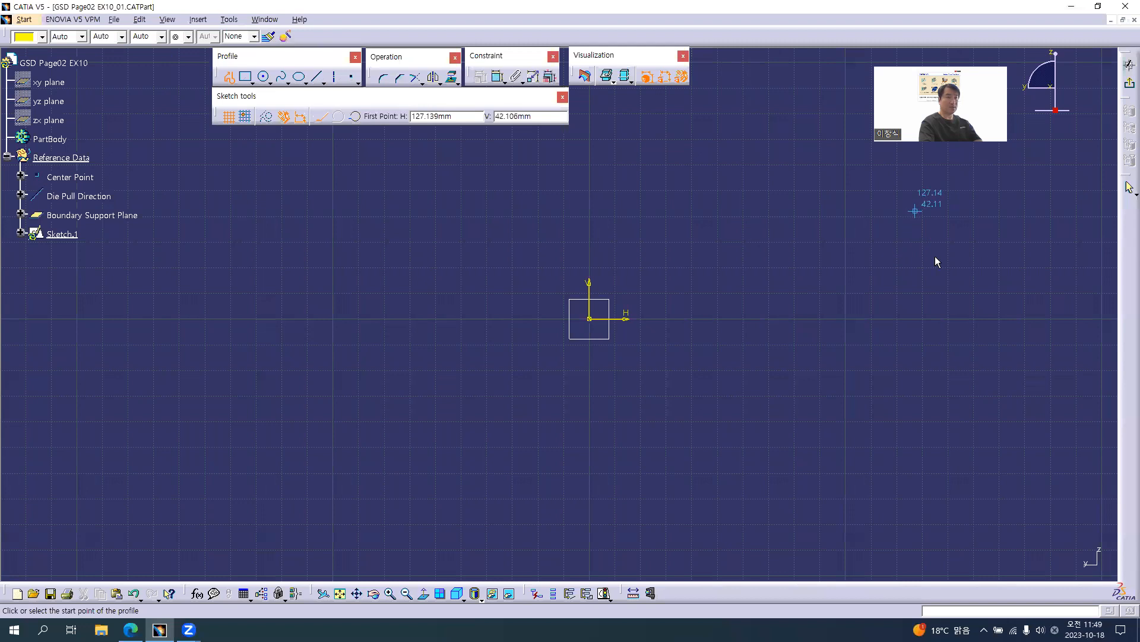
pyautogui.click(949, 473)
pyautogui.moveTo(948, 226); pyautogui.dragTo(920, 308, button='middle')
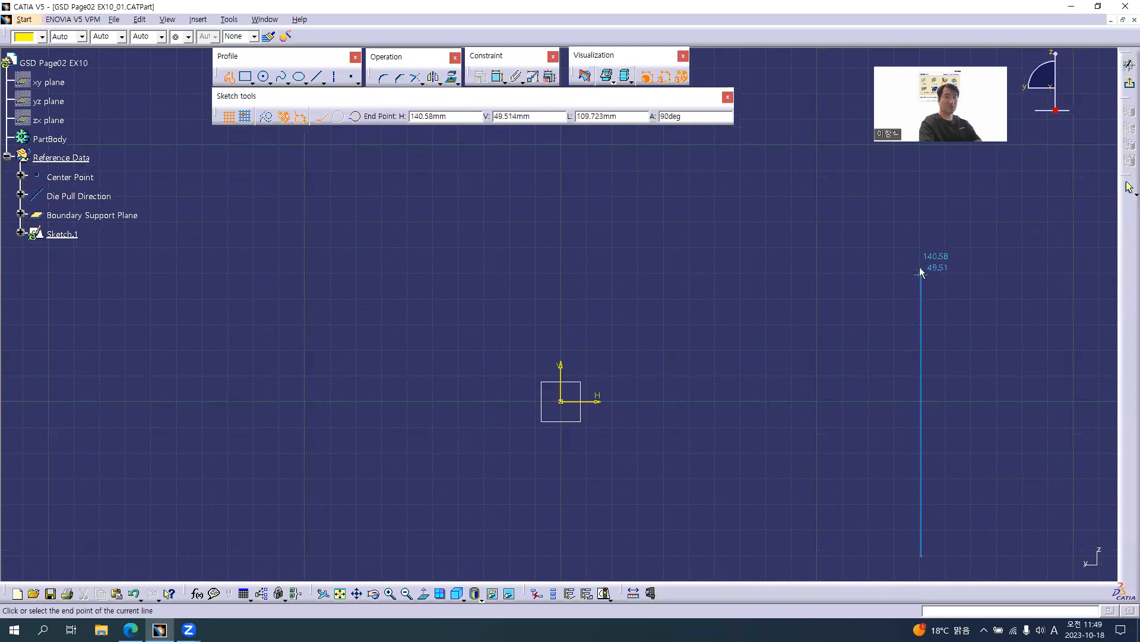
pyautogui.hotkey('alt', 'Tab')
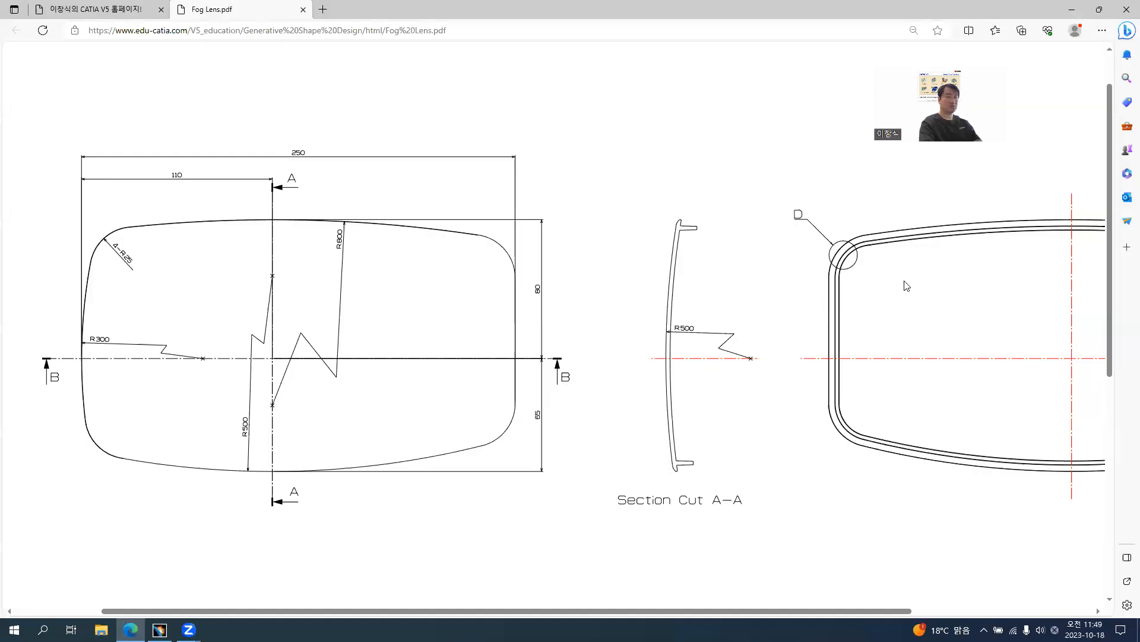
pyautogui.hotkey('alt', 'Tab')
pyautogui.click(922, 197)
# Step: Continue the profile from the line's upper end with a three-point arc of about 844 mm radius as the lens's upper edge
pyautogui.hotkey('alt', 'Tab')
pyautogui.hotkey('alt', 'Tab')
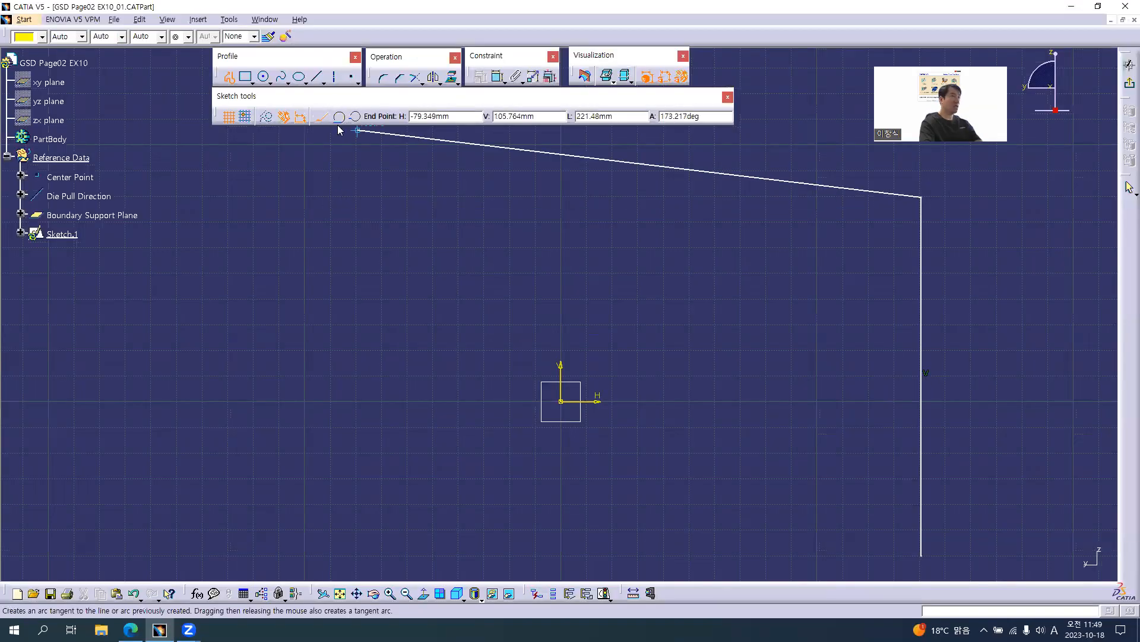
pyautogui.click(357, 118)
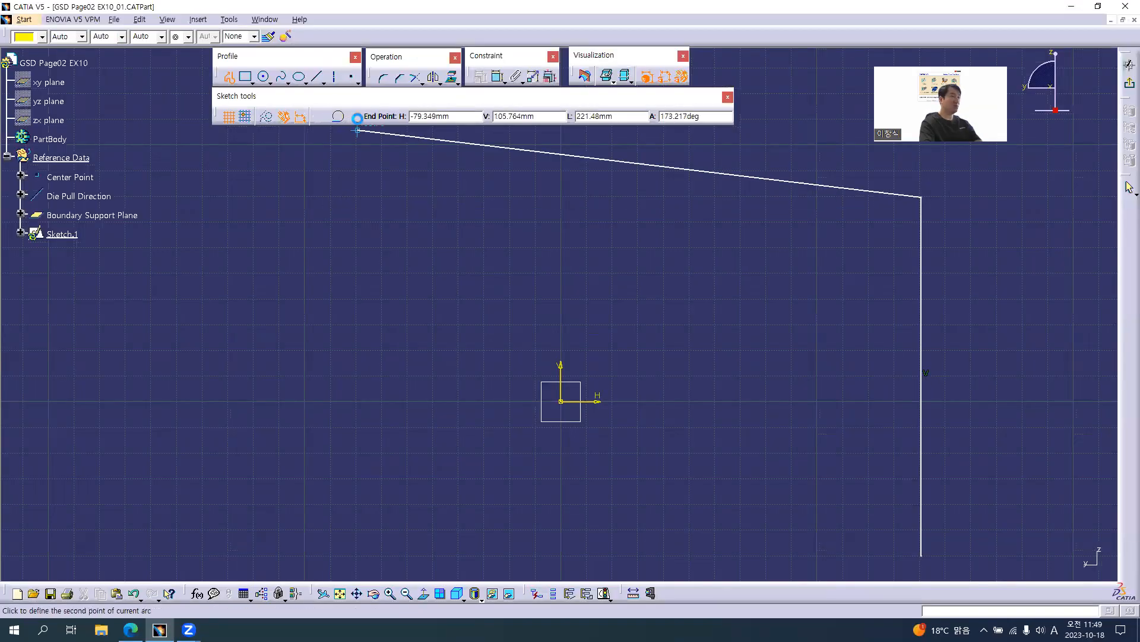
pyautogui.click(571, 171)
pyautogui.moveTo(284, 203); pyautogui.dragTo(450, 190, button='middle')
pyautogui.click(450, 190)
pyautogui.moveTo(450, 190)
pyautogui.mouseDown(button='middle')
pyautogui.moveTo(448, 220)
pyautogui.moveTo(444, 204)
pyautogui.mouseUp(button='middle')
pyautogui.click(434, 229)
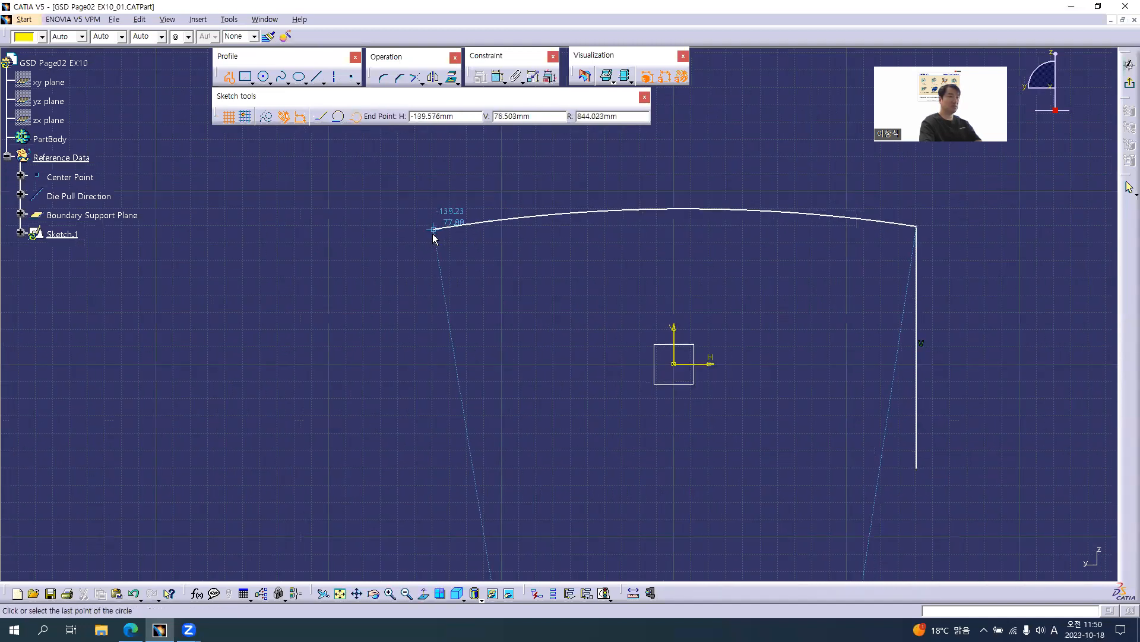
# Step: Check the left edge in the Fog Lens PDF, and in CATIA continue the profile with a three-point arc of about 240 mm radius as that edge
pyautogui.hotkey('alt', 'Tab')
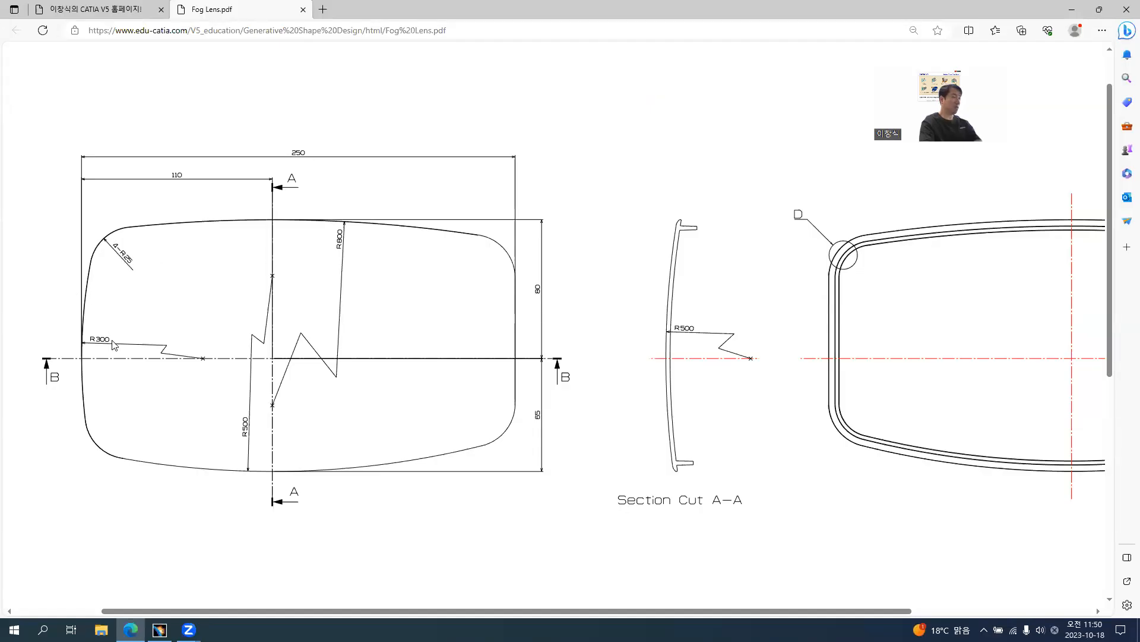
pyautogui.hotkey('alt', 'Tab')
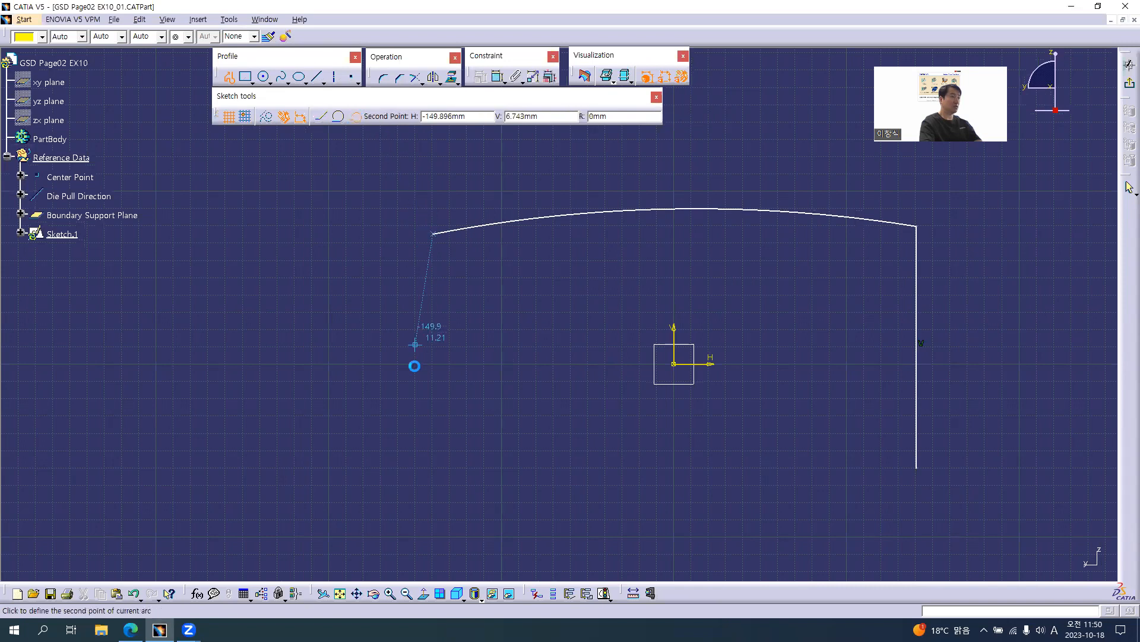
pyautogui.click(421, 376)
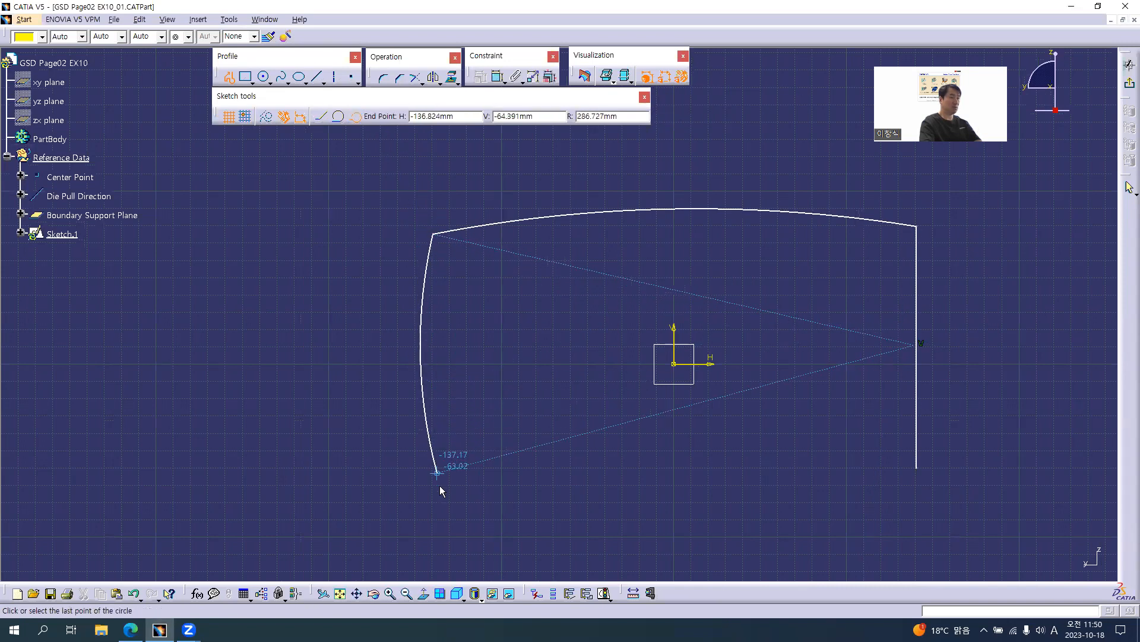
pyautogui.click(441, 470)
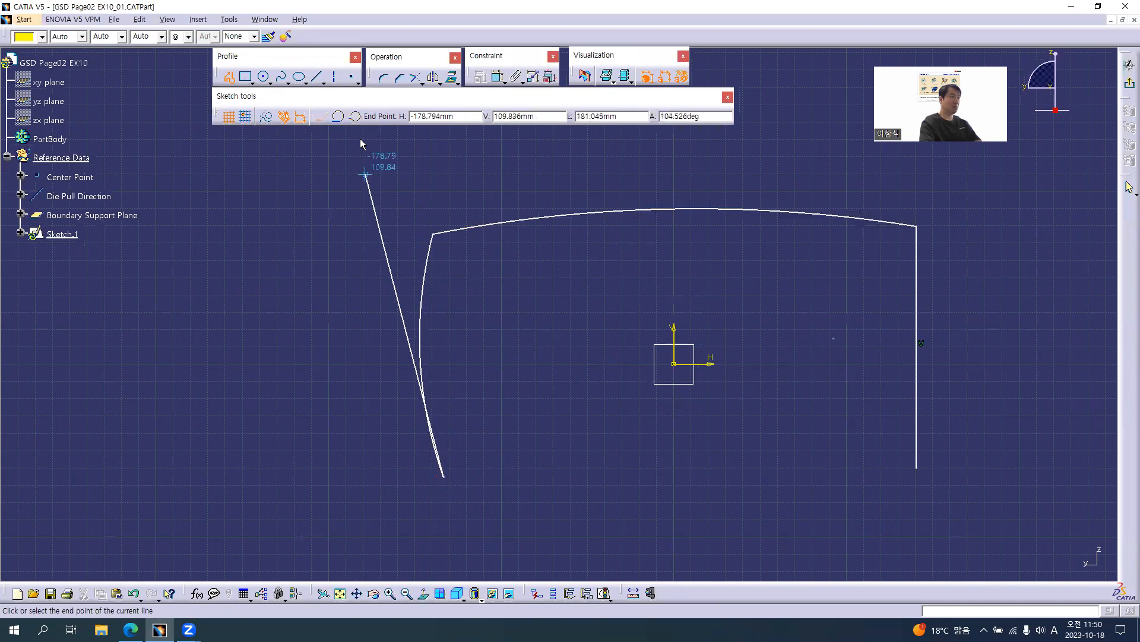
# Step: Close the profile with a three-point arc of about 789 mm radius as the lower edge, ending at the right edge's lower end
pyautogui.click(355, 116)
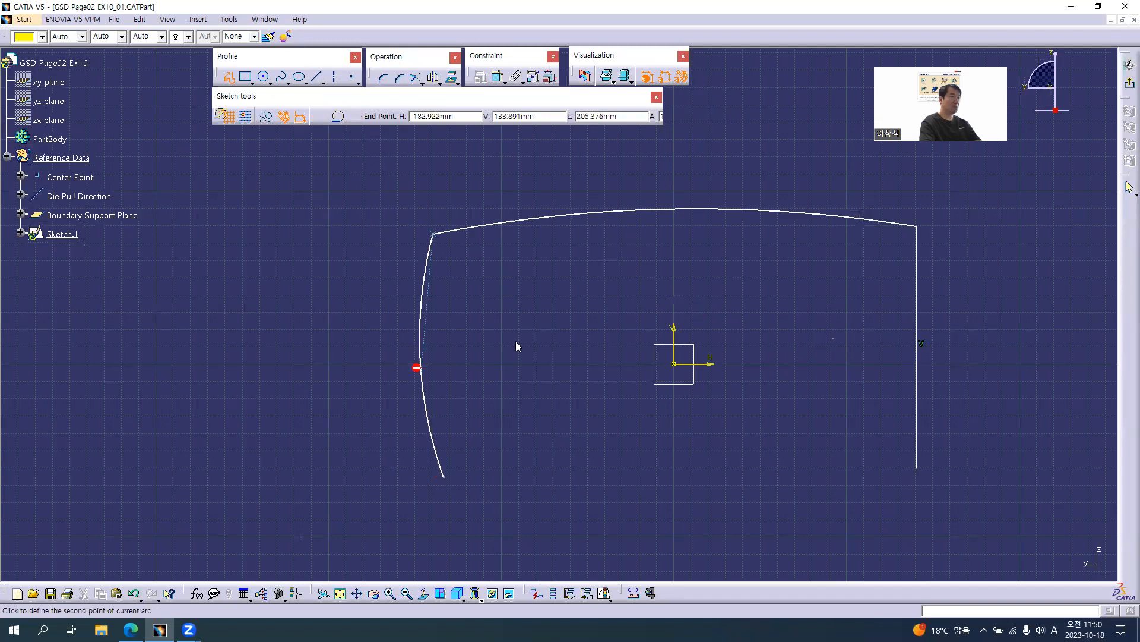
pyautogui.click(688, 493)
pyautogui.click(920, 469)
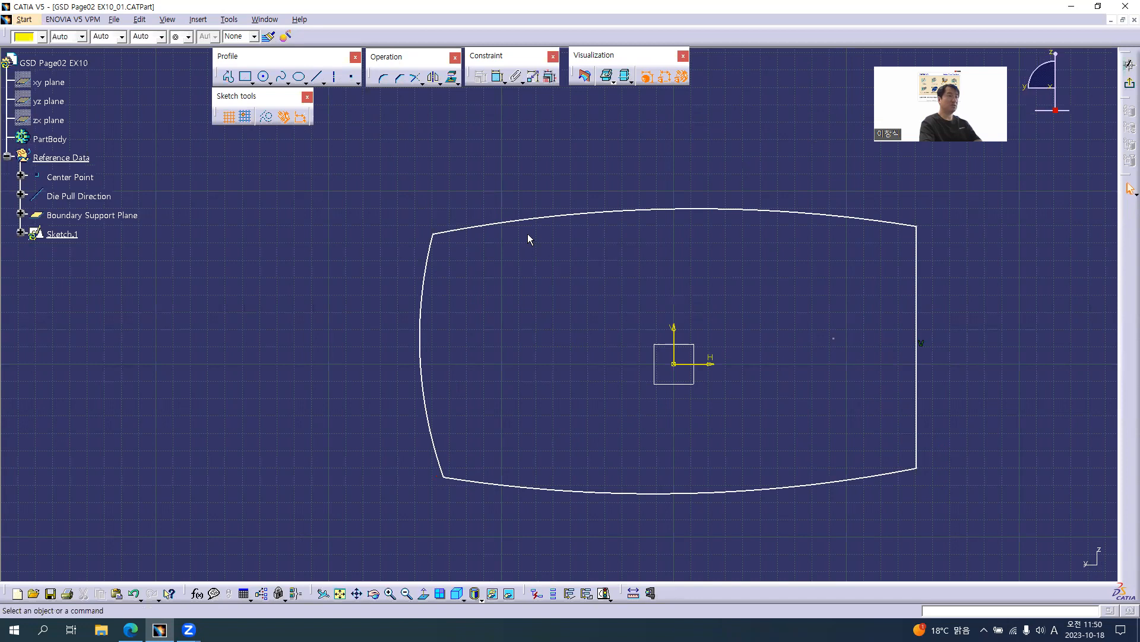
# Step: Add radius constraints to the upper, left and lower arcs of the lens outline
pyautogui.click(497, 76)
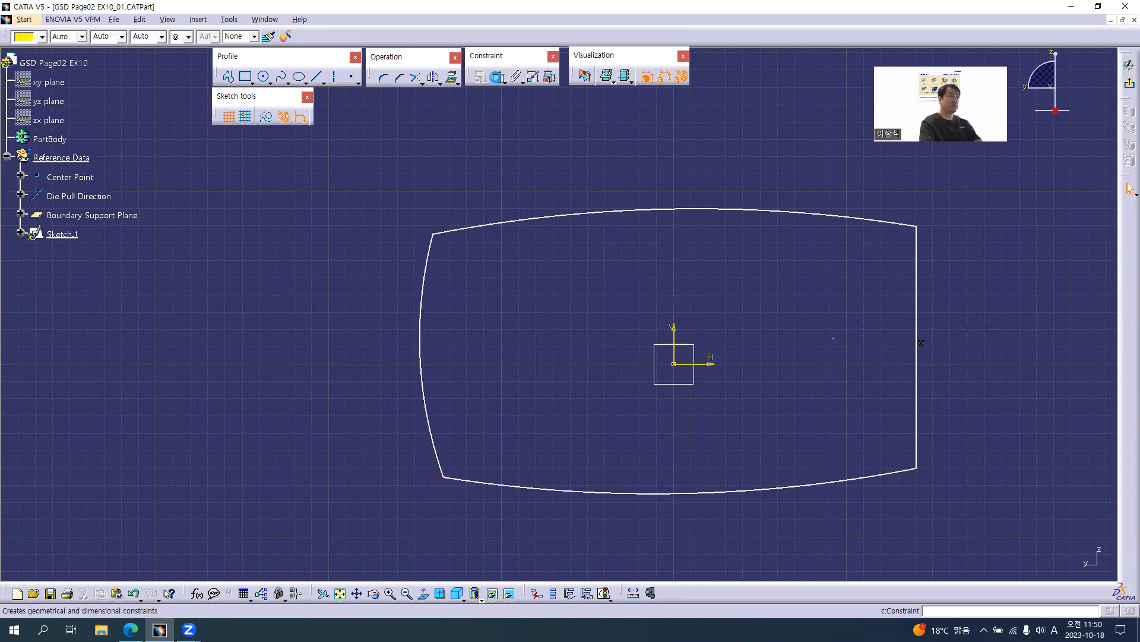
pyautogui.moveTo(497, 254); pyautogui.dragTo(389, 224, button='middle')
pyautogui.click(566, 179)
pyautogui.click(516, 176)
pyautogui.click(312, 357)
pyautogui.click(341, 310)
pyautogui.click(589, 469)
pyautogui.click(591, 444)
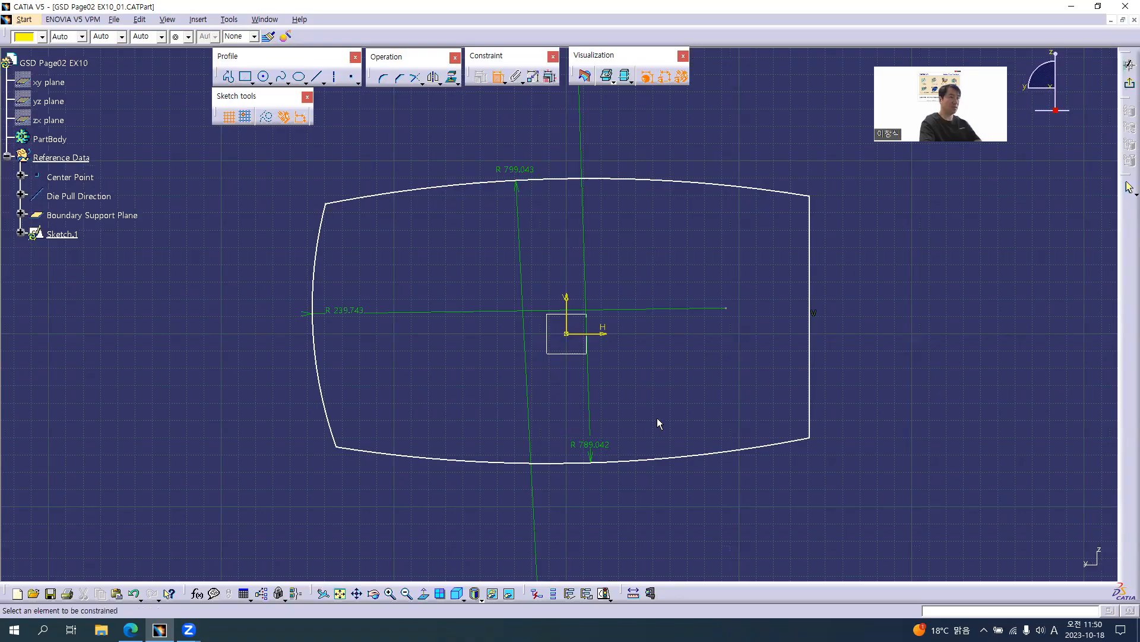
# Step: Check the arc centres in the Fog Lens PDF, and in CATIA make the left arc's centre coincident with the H axis
pyautogui.hotkey('alt', 'Tab')
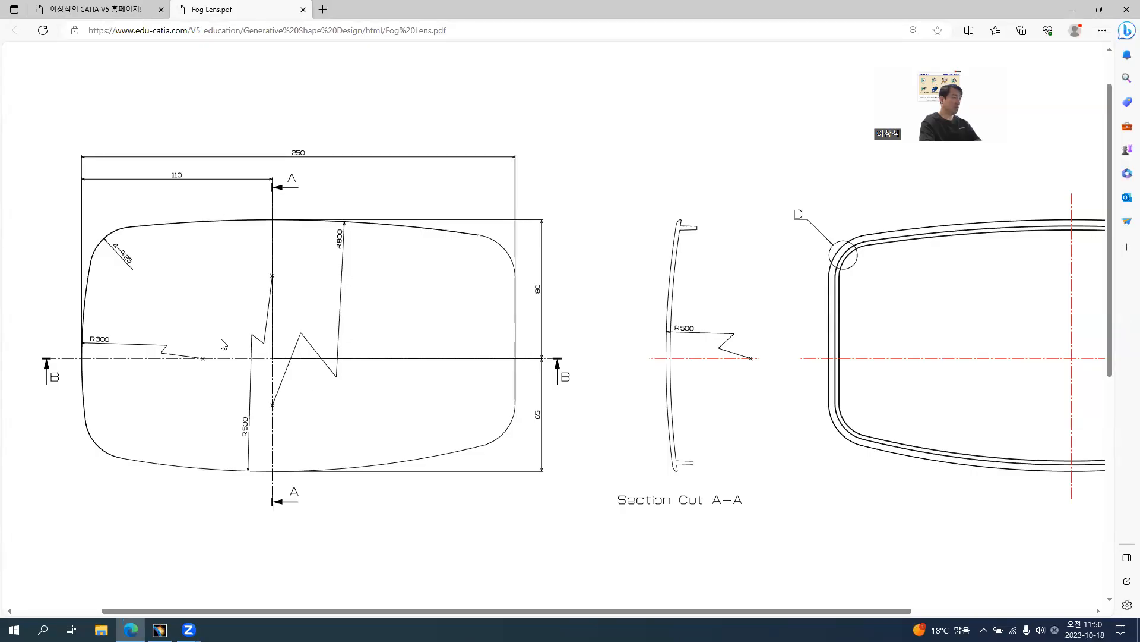
pyautogui.hotkey('alt', 'Tab')
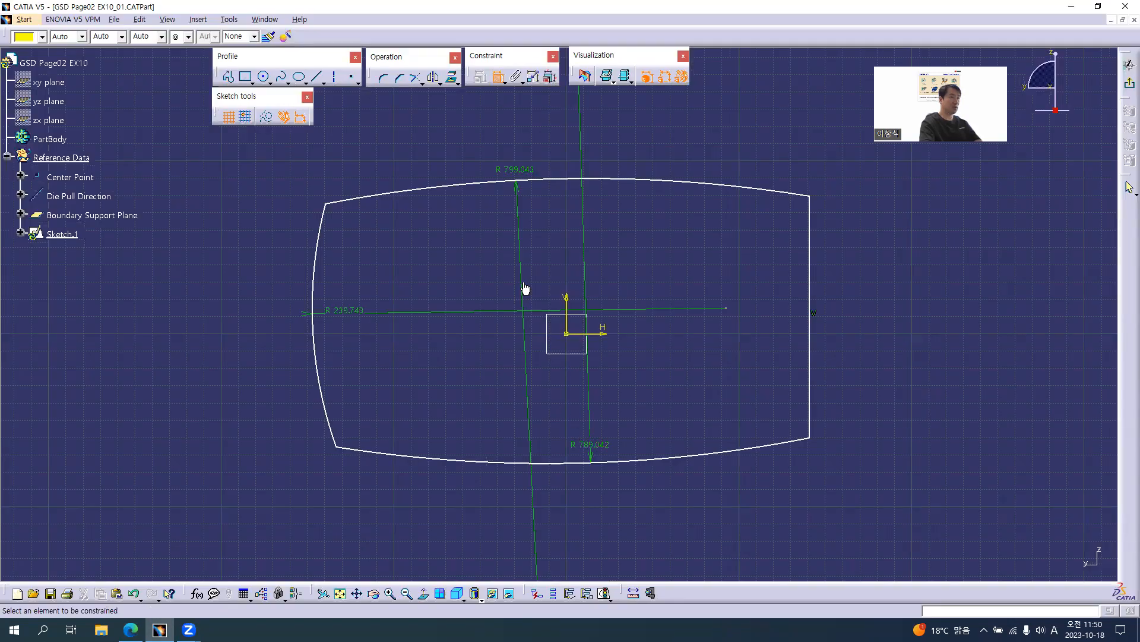
pyautogui.click(727, 307)
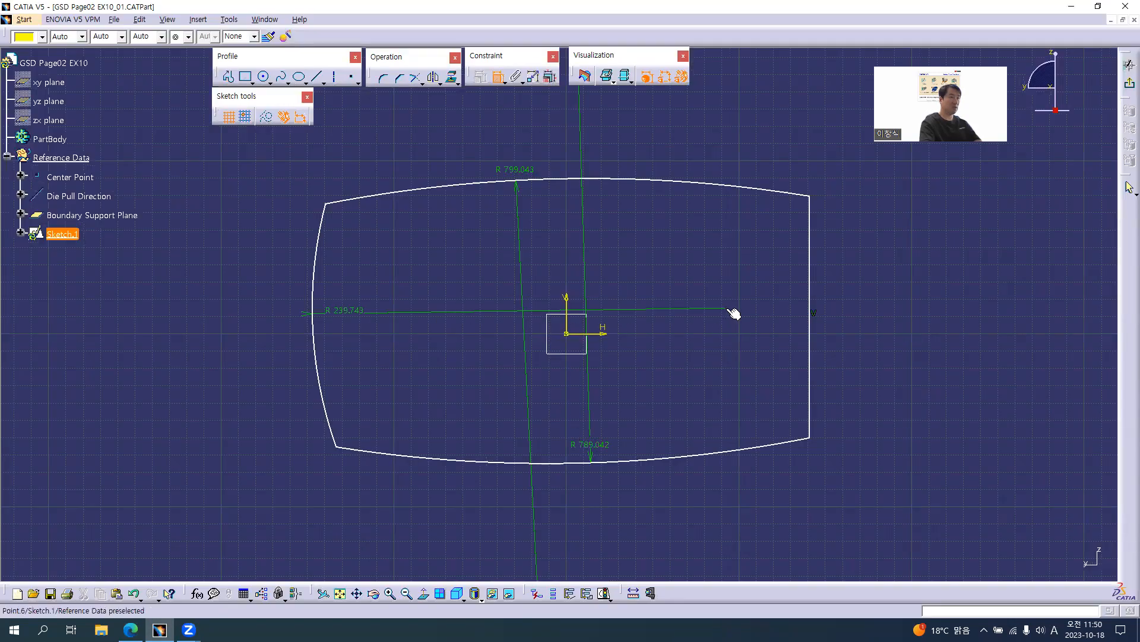
pyautogui.rightClick(642, 331)
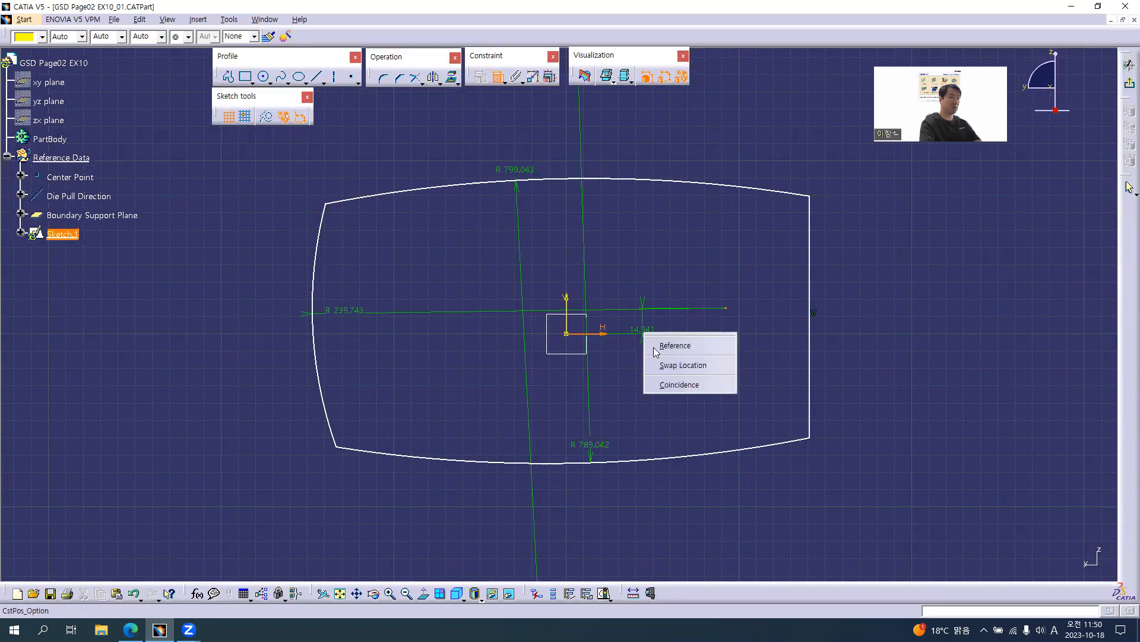
pyautogui.click(665, 386)
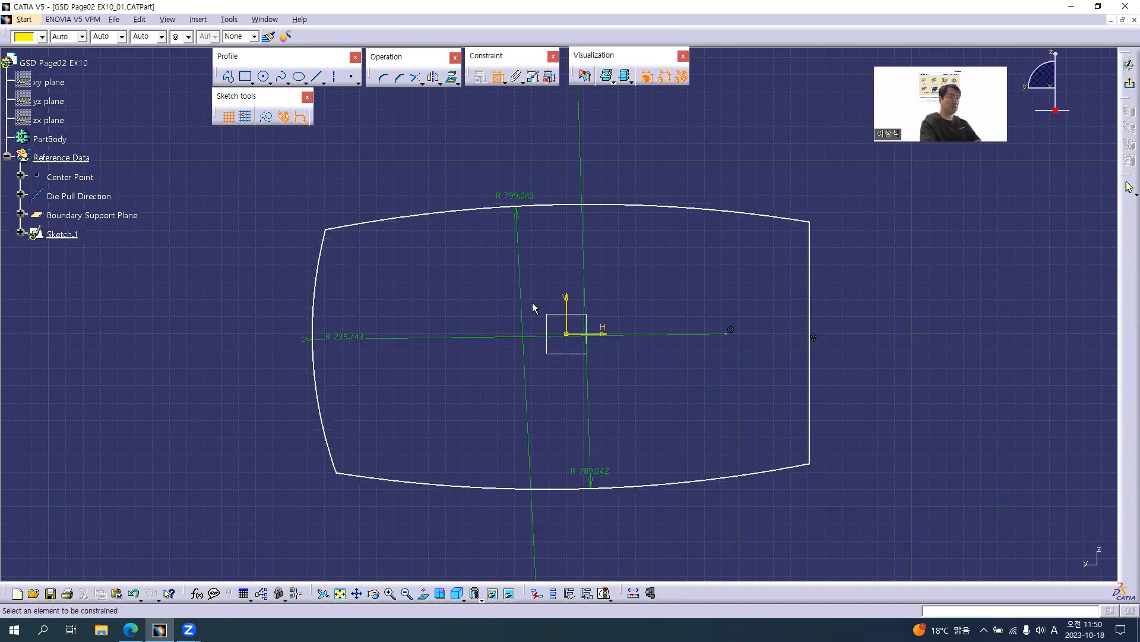
# Step: Make the lower arc's centre point, above the outline, coincident with the V axis
pyautogui.click(560, 285)
pyautogui.moveTo(560, 285); pyautogui.dragTo(556, 414, button='middle')
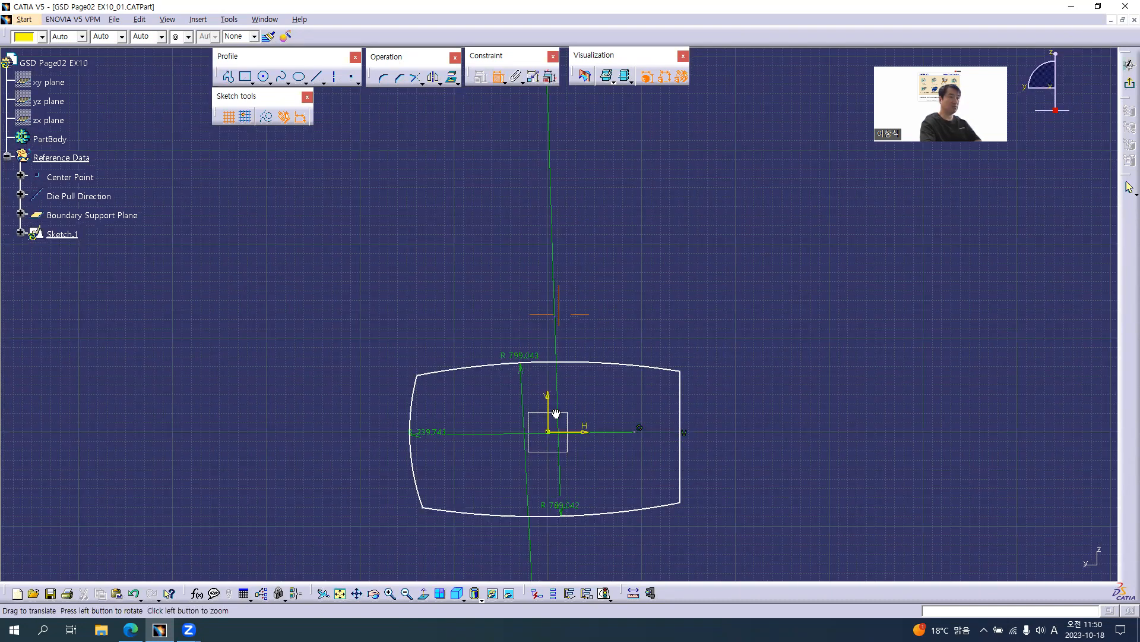
pyautogui.moveTo(584, 270); pyautogui.dragTo(557, 181, button='middle')
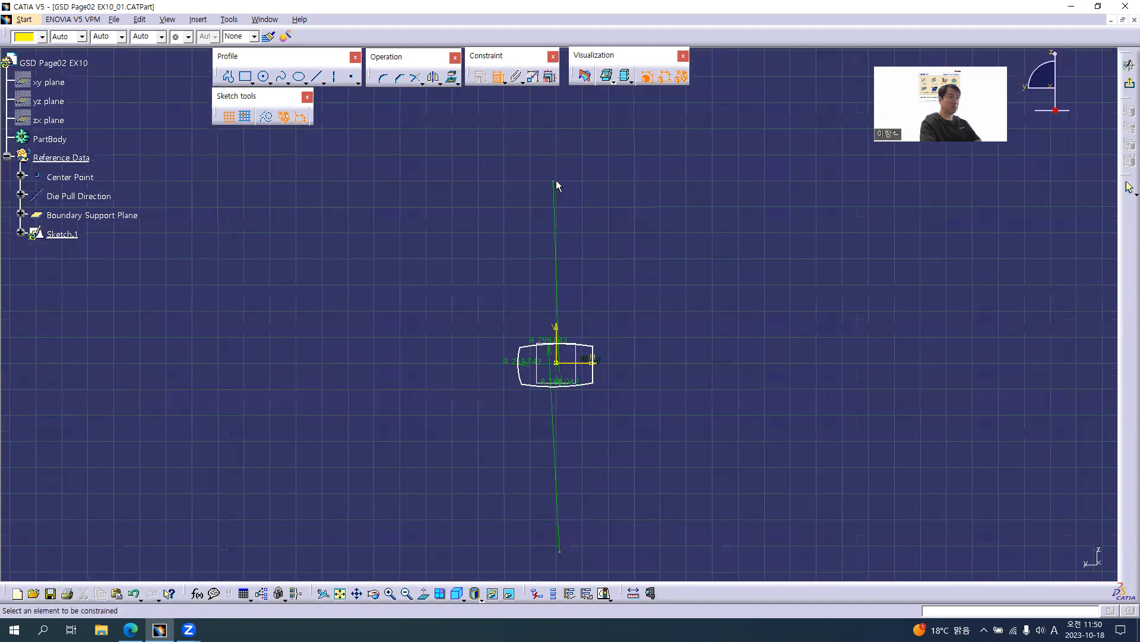
pyautogui.click(556, 180)
pyautogui.moveTo(592, 322); pyautogui.dragTo(575, 254, button='middle')
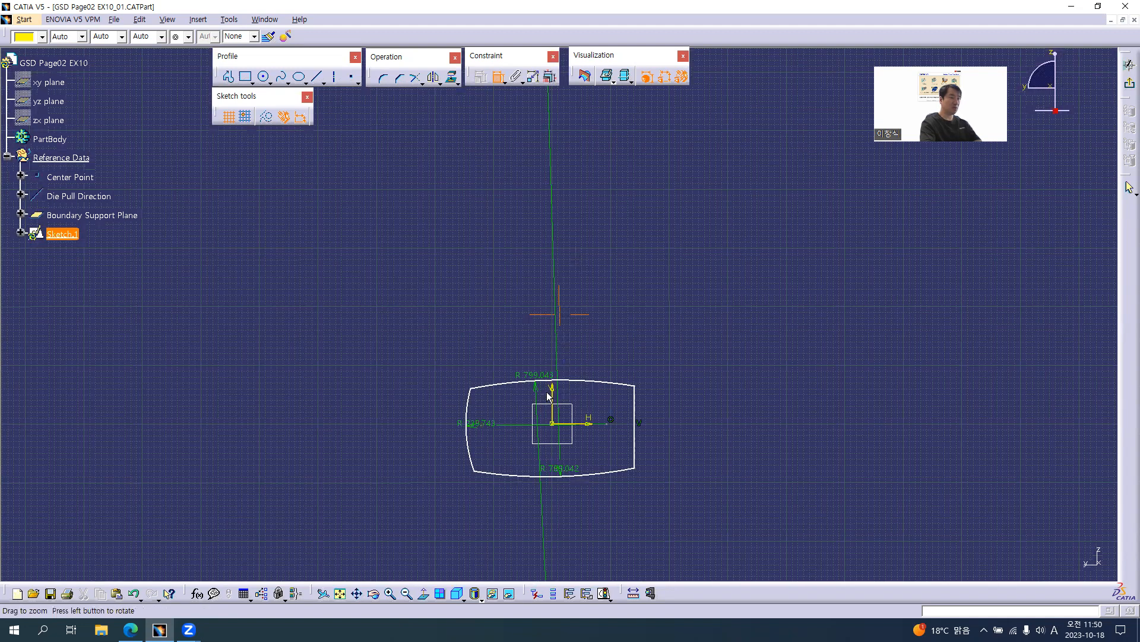
pyautogui.rightClick(586, 322)
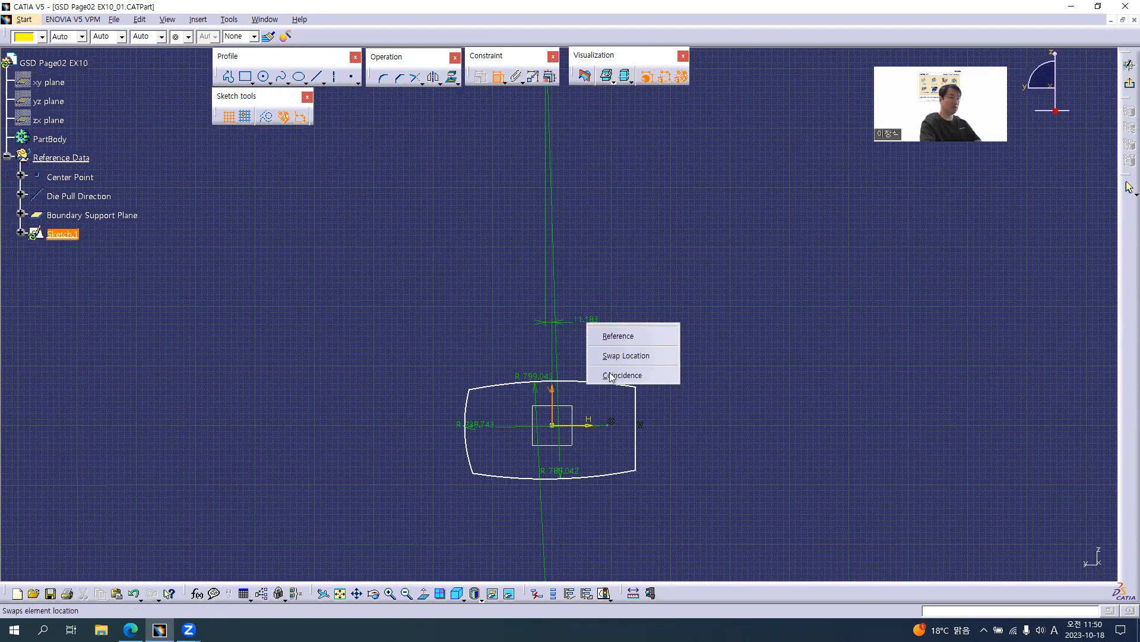
pyautogui.click(622, 375)
# Step: Make the upper arc's centre point, below the outline, coincident with the V axis
pyautogui.moveTo(589, 423); pyautogui.dragTo(573, 508, button='middle')
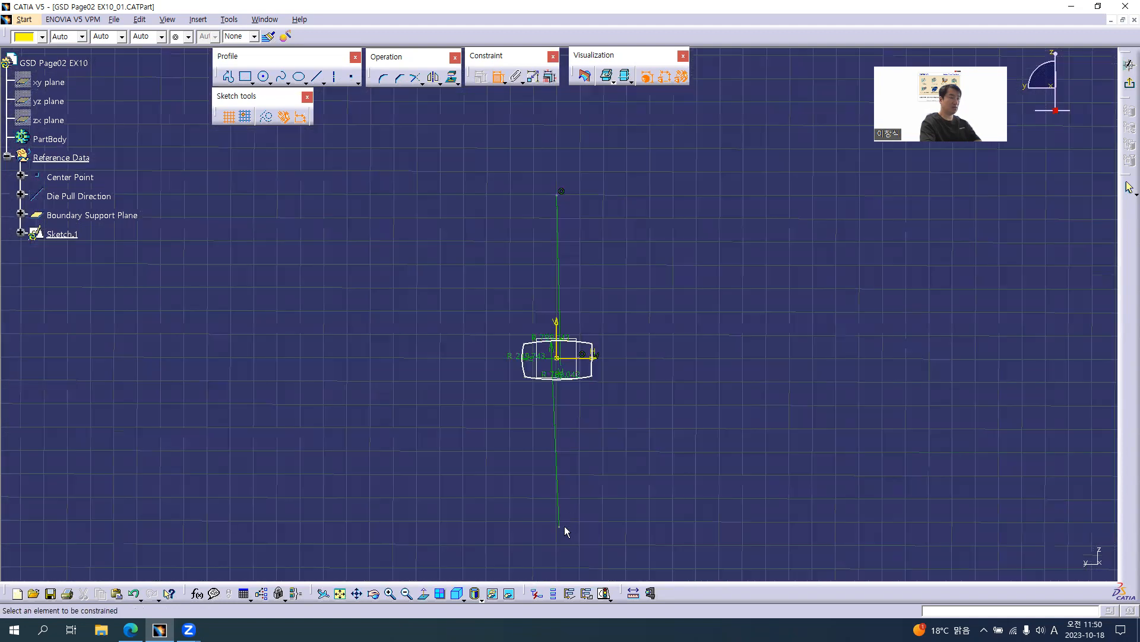
pyautogui.click(560, 526)
pyautogui.click(556, 331)
pyautogui.rightClick(624, 327)
pyautogui.click(646, 383)
# Step: Check the height dimensions in the Fog Lens PDF, and in CATIA dimension the upper and lower arcs' vertical distances from the H axis
pyautogui.moveTo(579, 435)
pyautogui.mouseDown(button='middle')
pyautogui.moveTo(560, 311)
pyautogui.moveTo(559, 133)
pyautogui.mouseUp(button='middle')
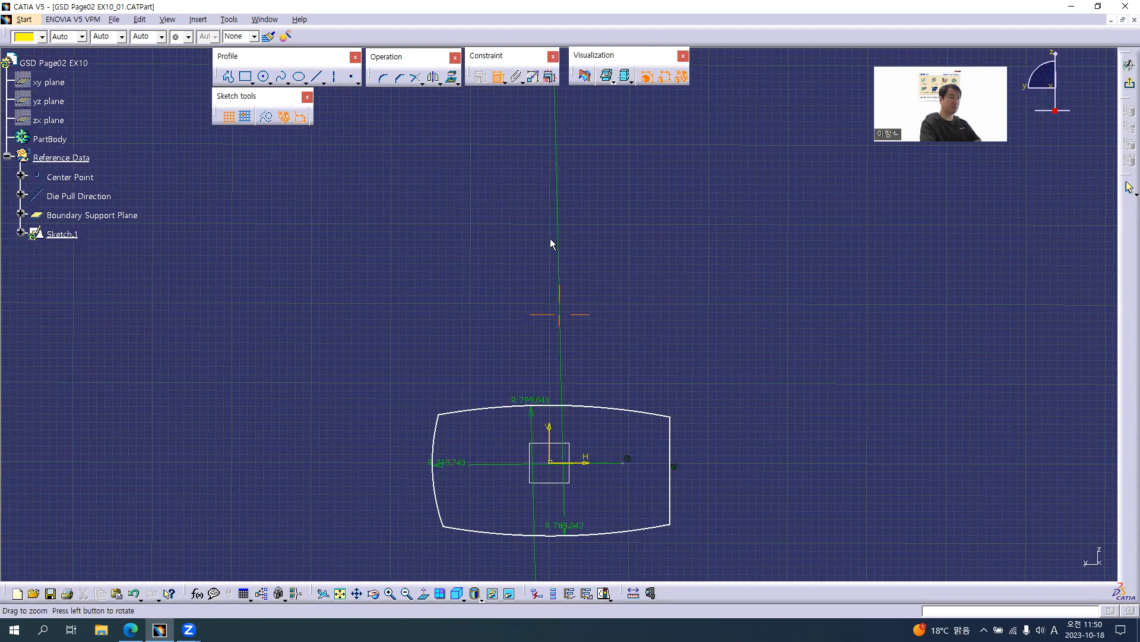
pyautogui.hotkey('alt', 'Tab')
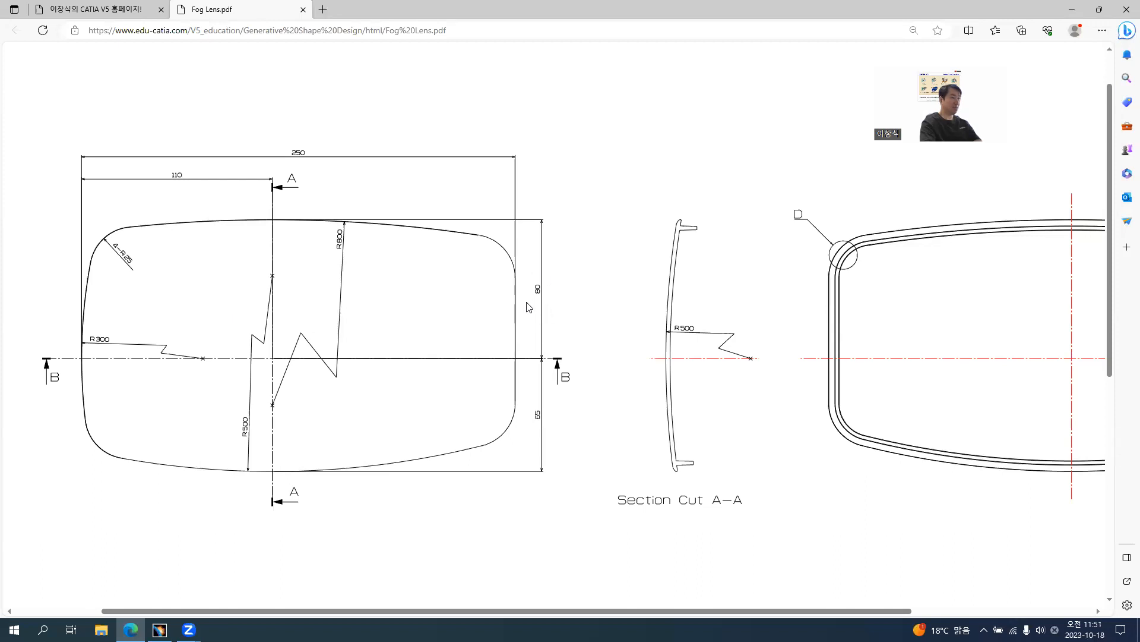
pyautogui.hotkey('alt', 'Tab')
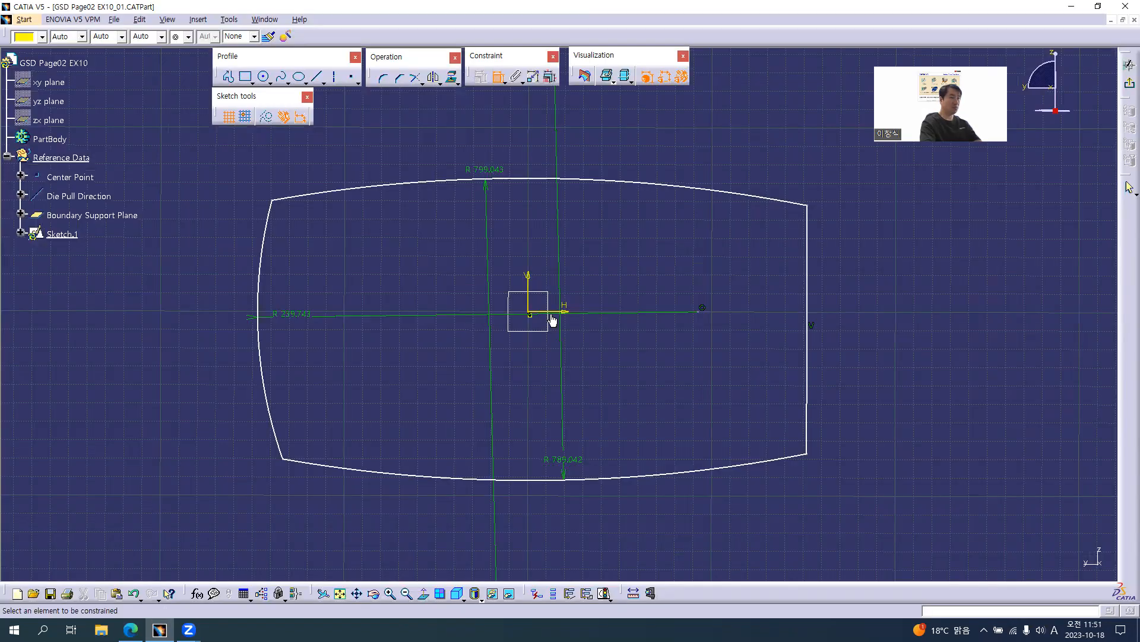
pyautogui.click(557, 313)
pyautogui.click(530, 178)
pyautogui.click(846, 255)
pyautogui.click(567, 311)
pyautogui.click(538, 479)
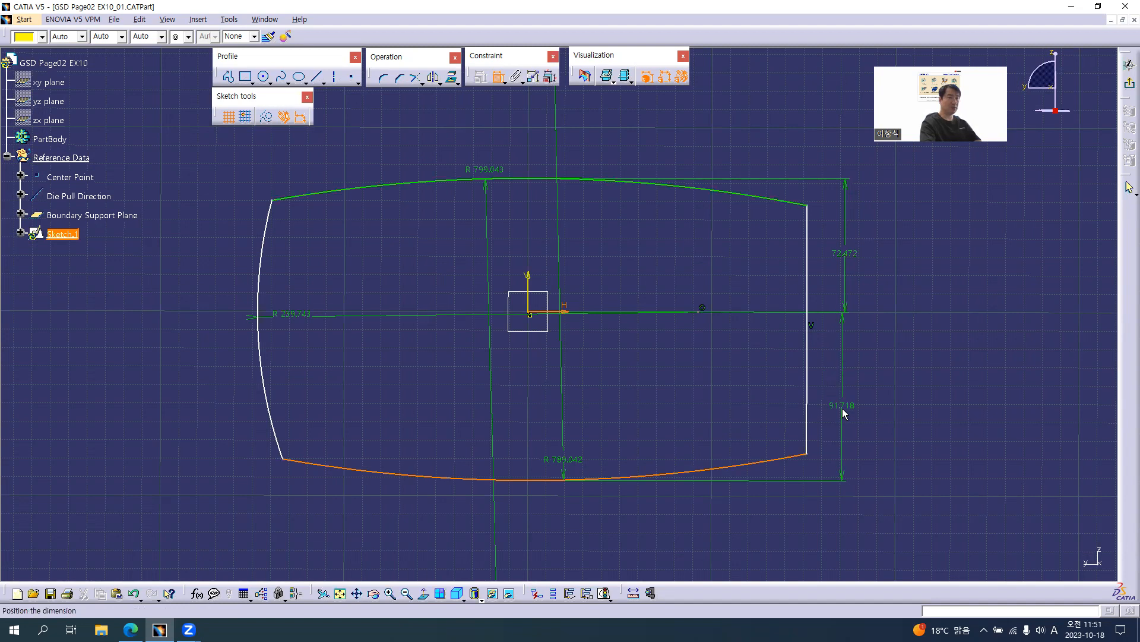
pyautogui.click(844, 401)
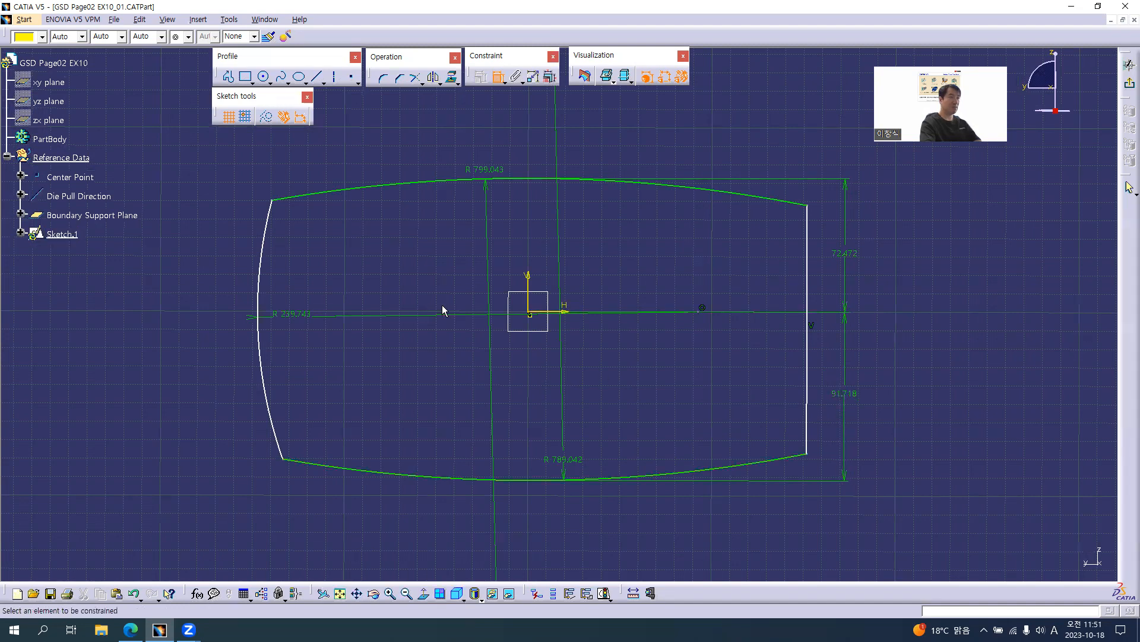
# Step: Following the Fog Lens PDF, dimension in CATIA the left arc's distance from the V axis and the overall width to the right edge
pyautogui.hotkey('alt', 'Tab')
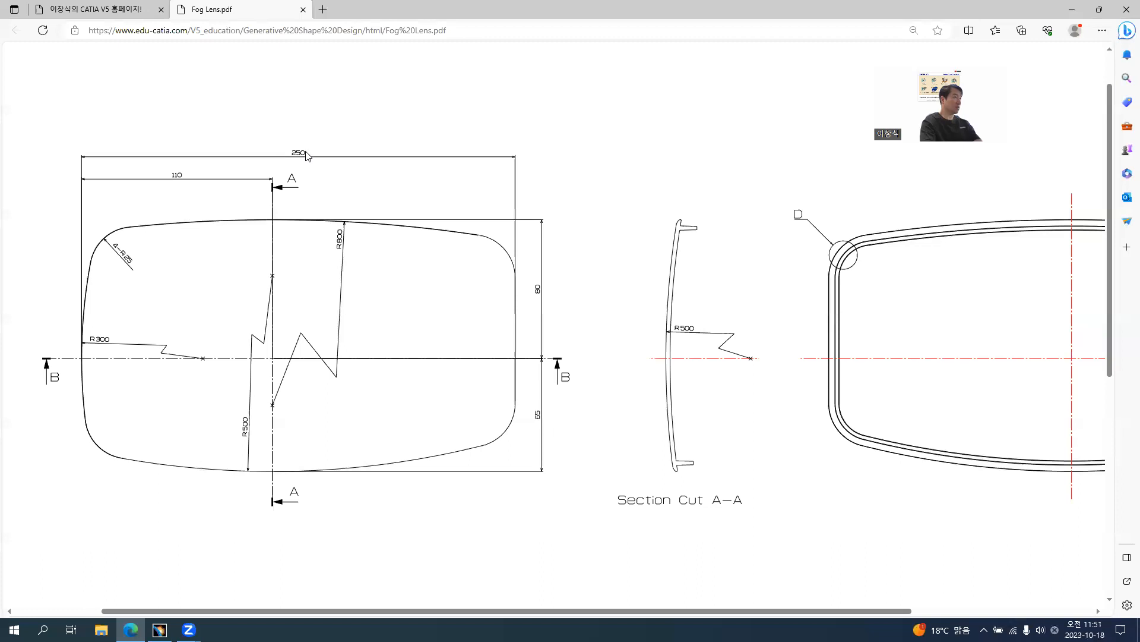
pyautogui.hotkey('alt', 'Tab')
pyautogui.click(528, 286)
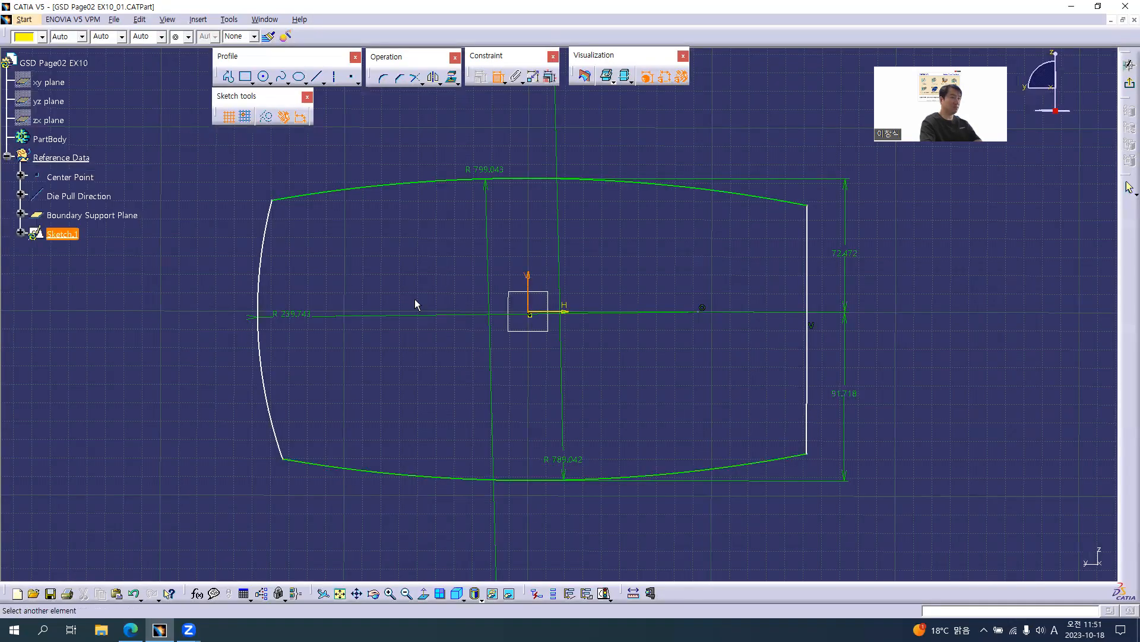
pyautogui.click(260, 331)
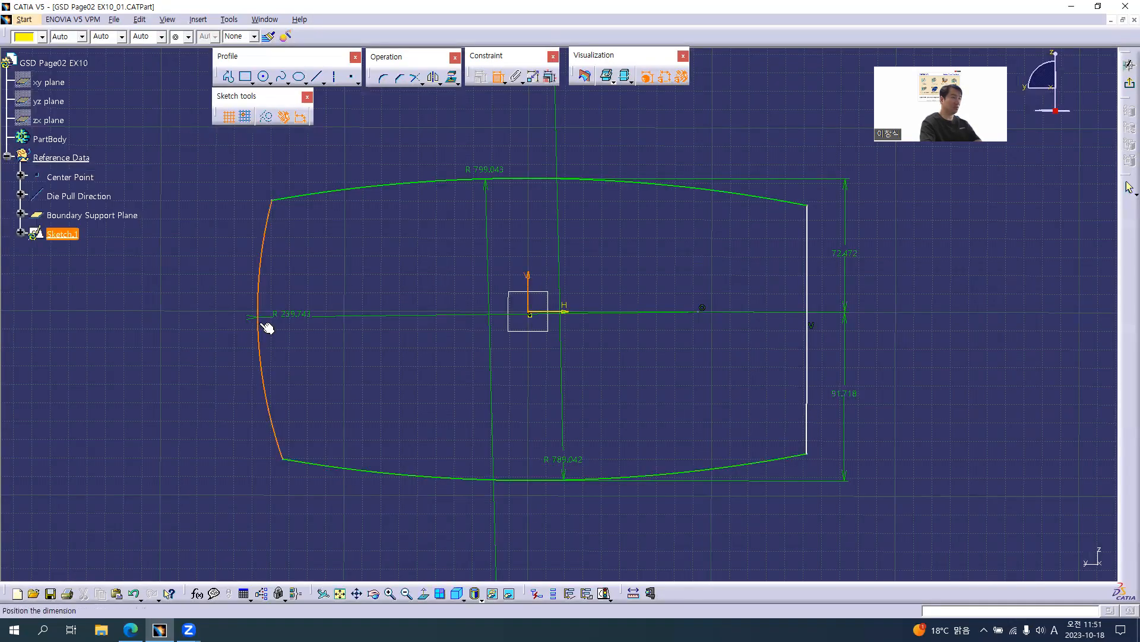
pyautogui.click(385, 144)
pyautogui.click(808, 315)
pyautogui.click(261, 341)
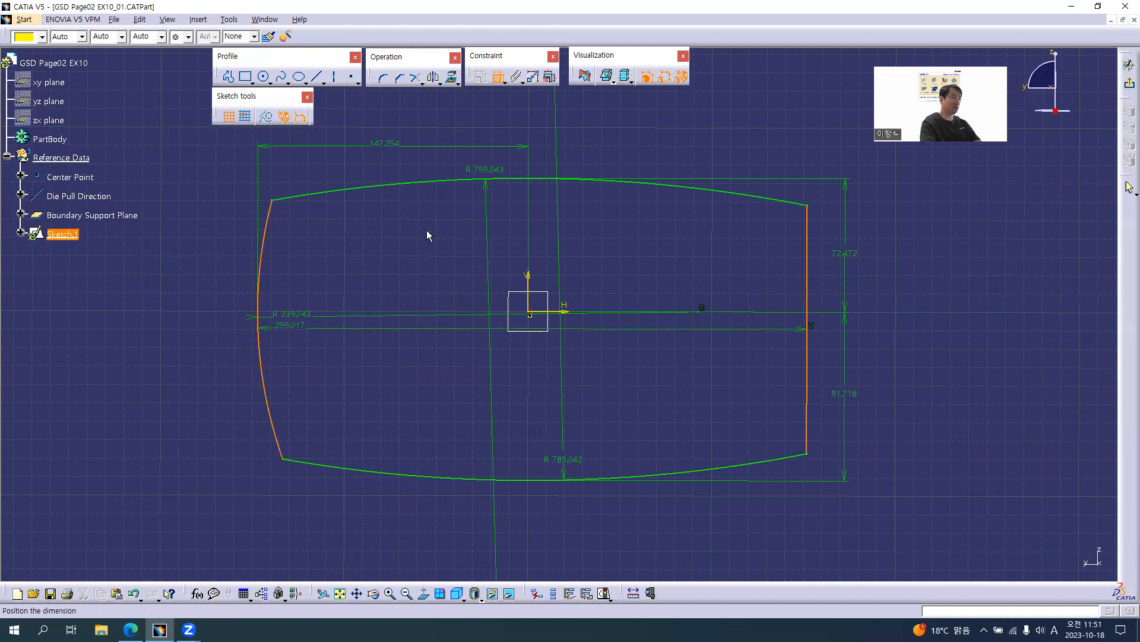
pyautogui.click(538, 120)
# Step: Look up the radii in the Fog Lens PDF, and with CATIA's Edit Multi-Constraint set the upper arc to 800 mm, left to 300 mm and lower to 500 mm
pyautogui.click(550, 76)
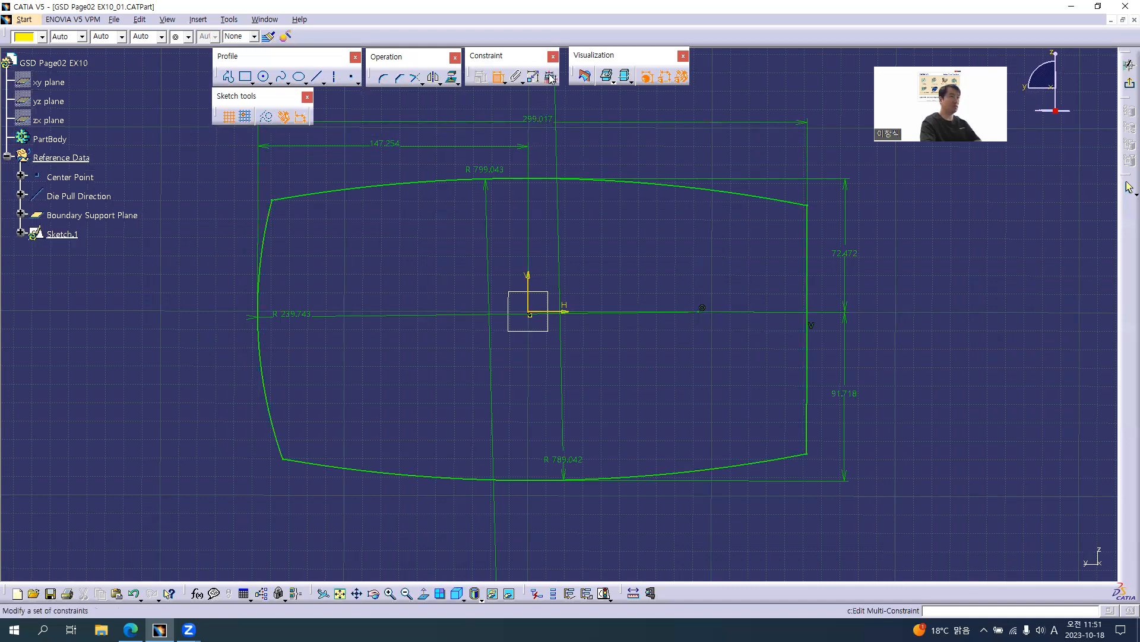
pyautogui.moveTo(331, 277); pyautogui.dragTo(292, 276, button='middle')
pyautogui.hotkey('alt', 'Tab')
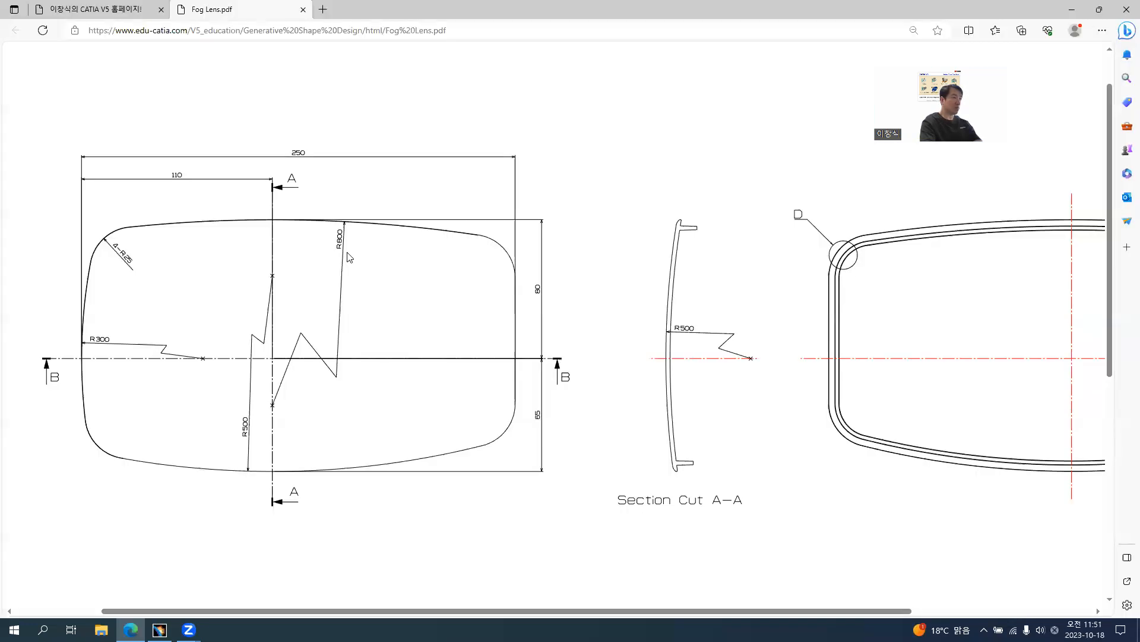
pyautogui.keyDown('ctrl'); pyautogui.scroll(1, 349, 249); pyautogui.keyUp('ctrl')
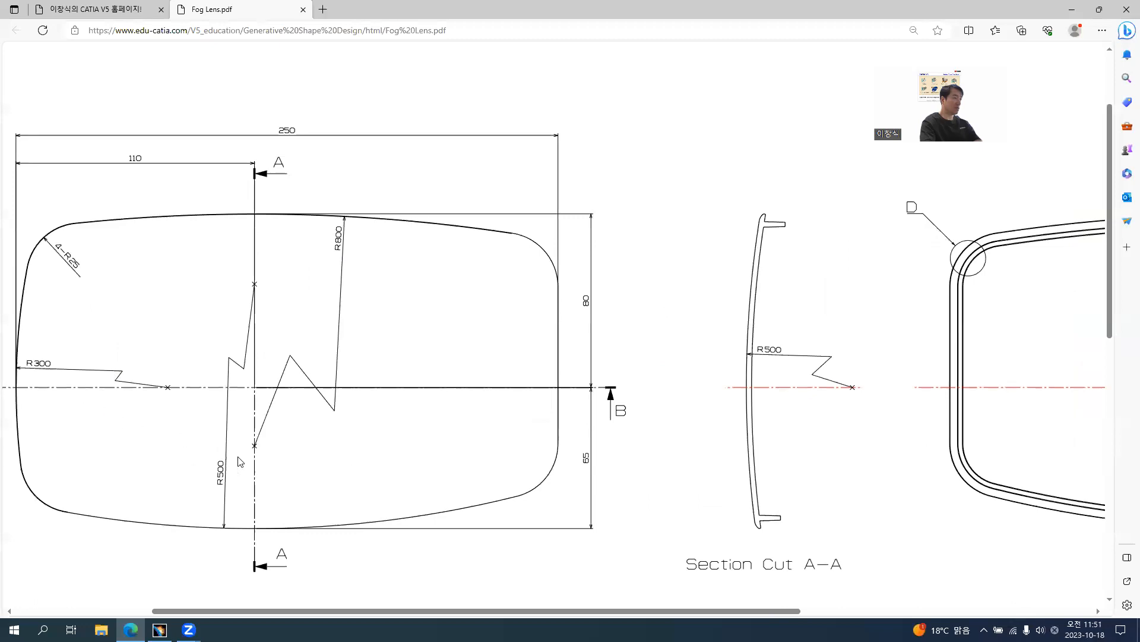
pyautogui.hotkey('alt', 'Tab')
pyautogui.click(448, 171)
pyautogui.write('800')
pyautogui.click(254, 313)
pyautogui.write('4')
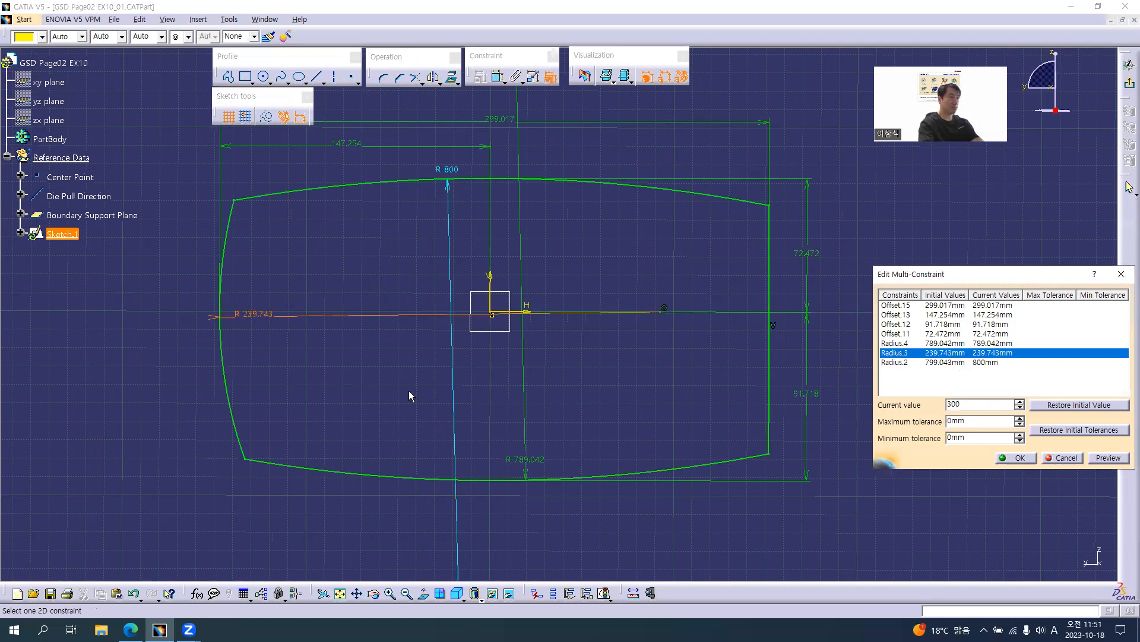
pyautogui.click(525, 458)
pyautogui.write('500')
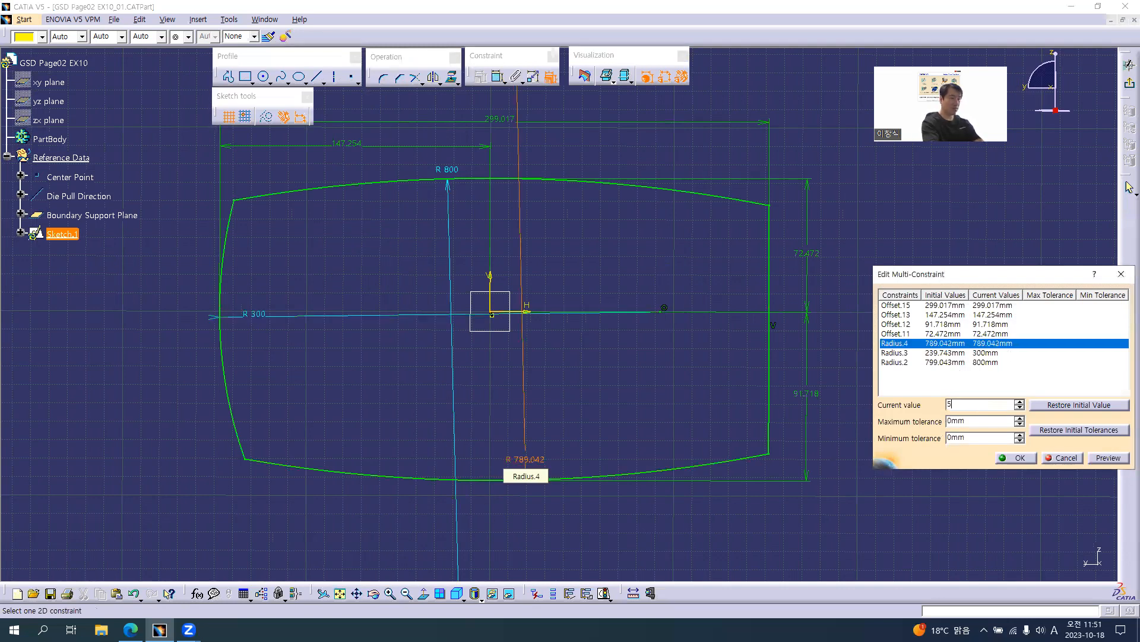
pyautogui.press('Return')
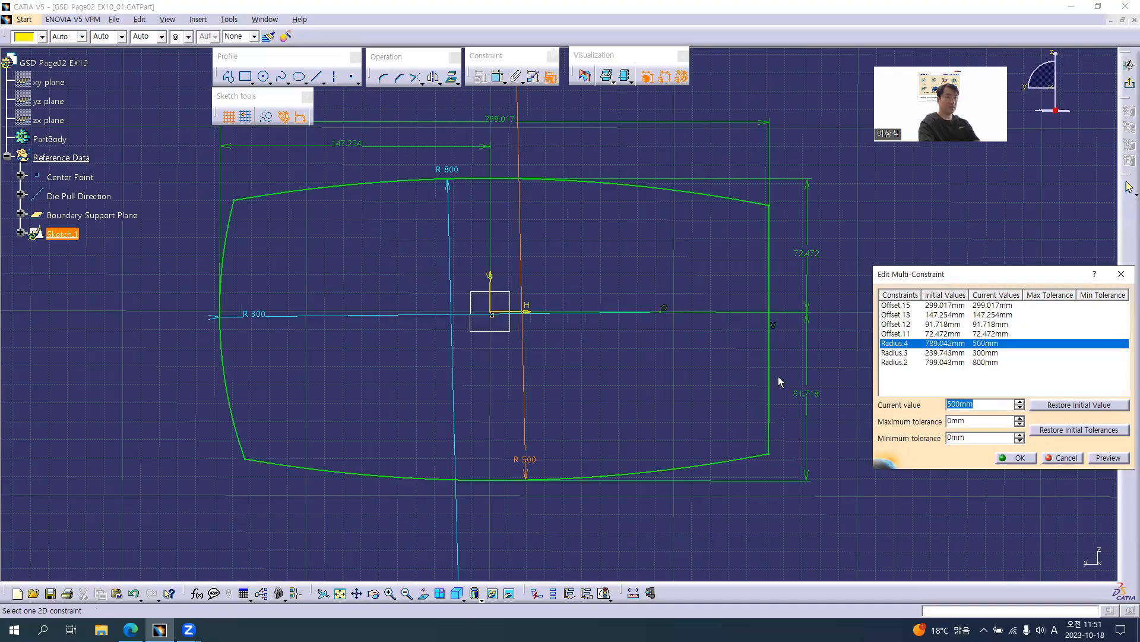
# Step: Check the heights in the Fog Lens PDF, and in CATIA set the distances from the H axis to 65 mm for the lower arc and 80 mm for the upper
pyautogui.hotkey('alt', 'Tab')
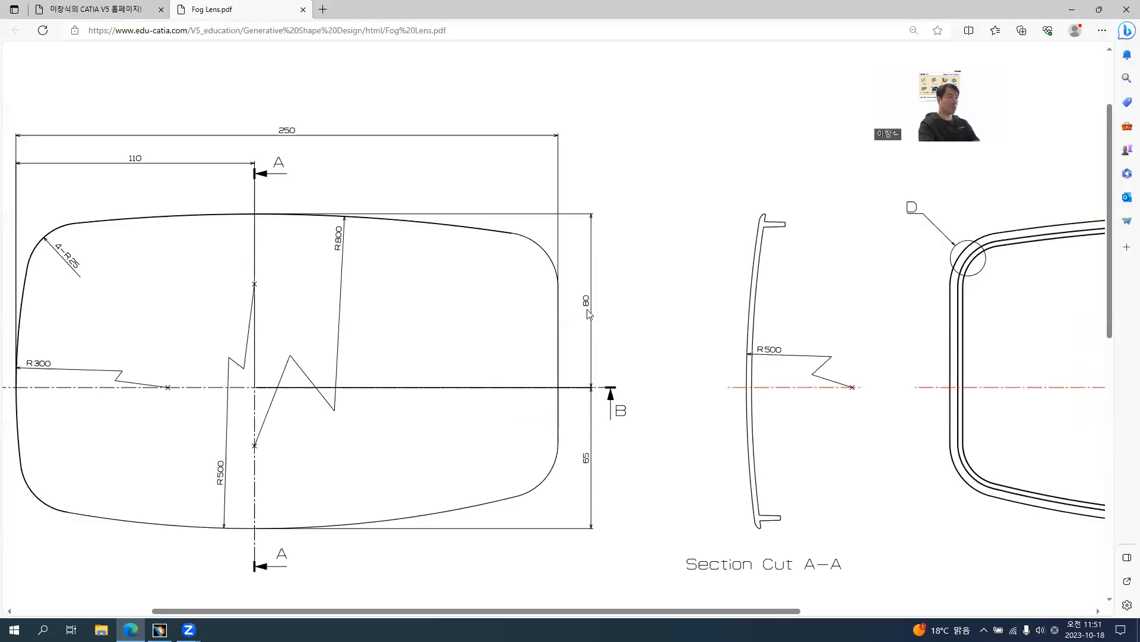
pyautogui.hotkey('alt', 'Tab')
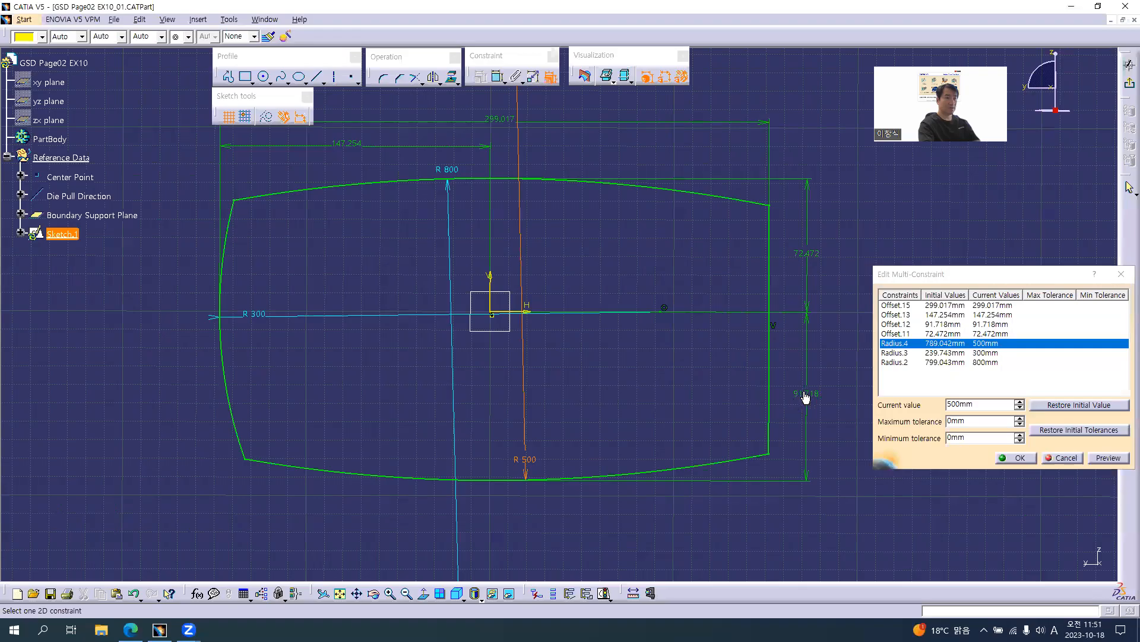
pyautogui.click(806, 399)
pyautogui.write('65')
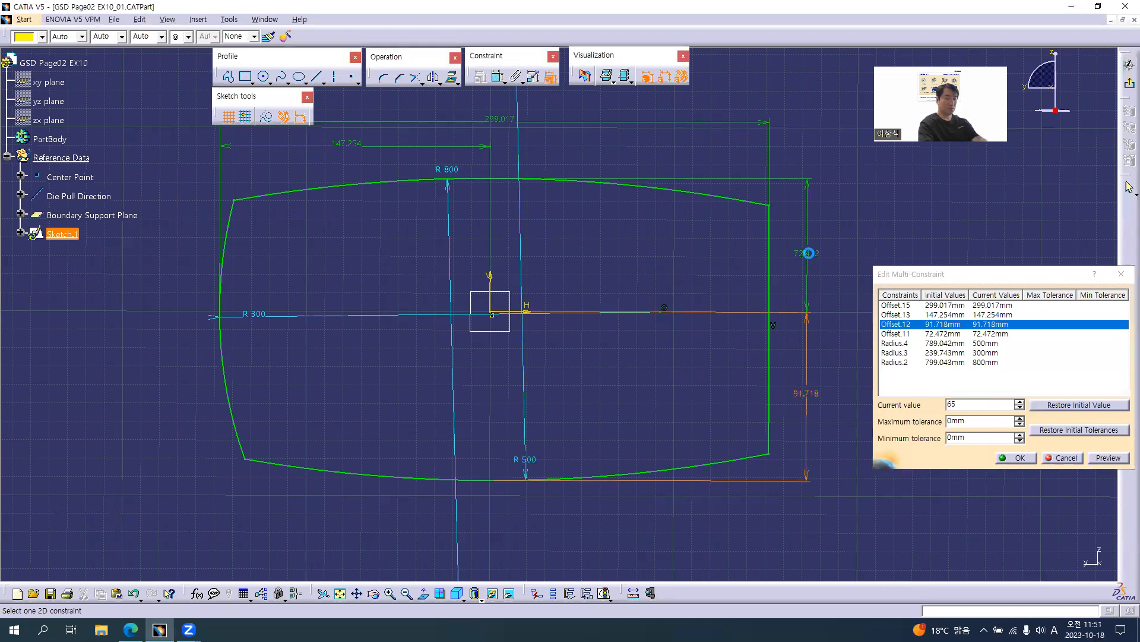
pyautogui.click(807, 253)
pyautogui.write('80')
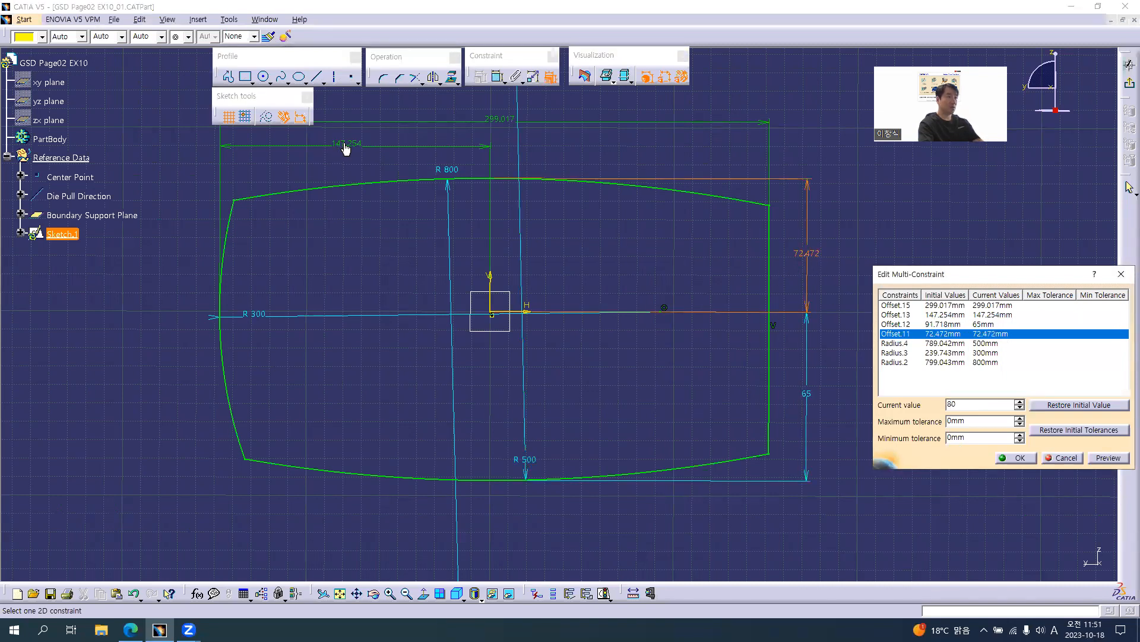
# Step: Set the left arc's distance from the V axis to 110 mm and the overall width to 250 mm, and apply the multi-constraint edits
pyautogui.click(345, 144)
pyautogui.write('110')
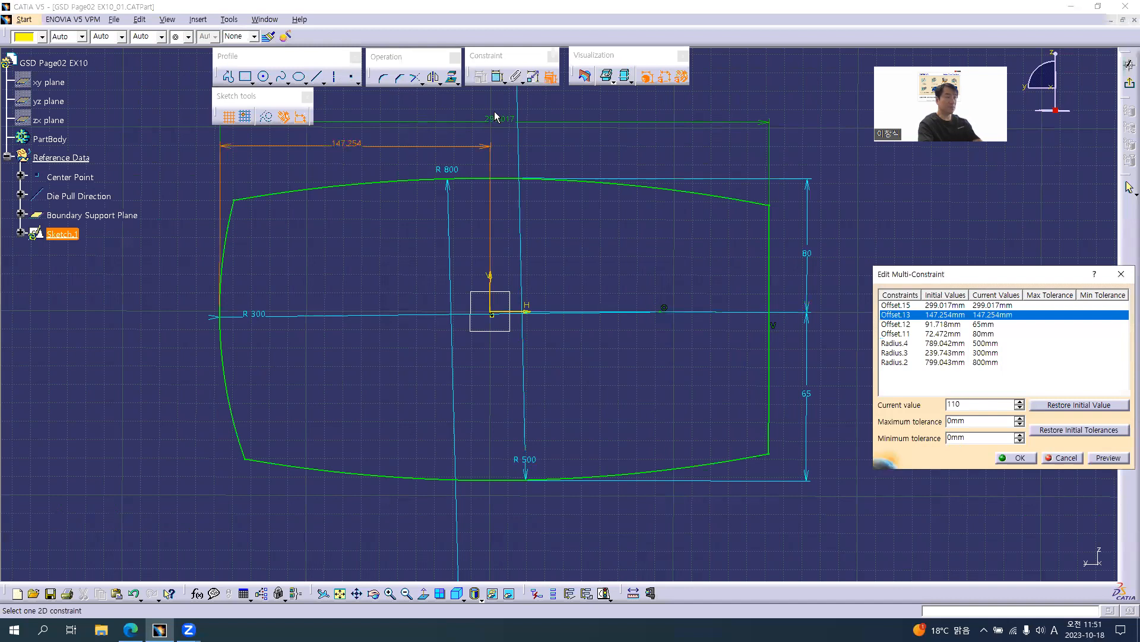
pyautogui.click(497, 118)
pyautogui.write('25')
pyautogui.press('Return')
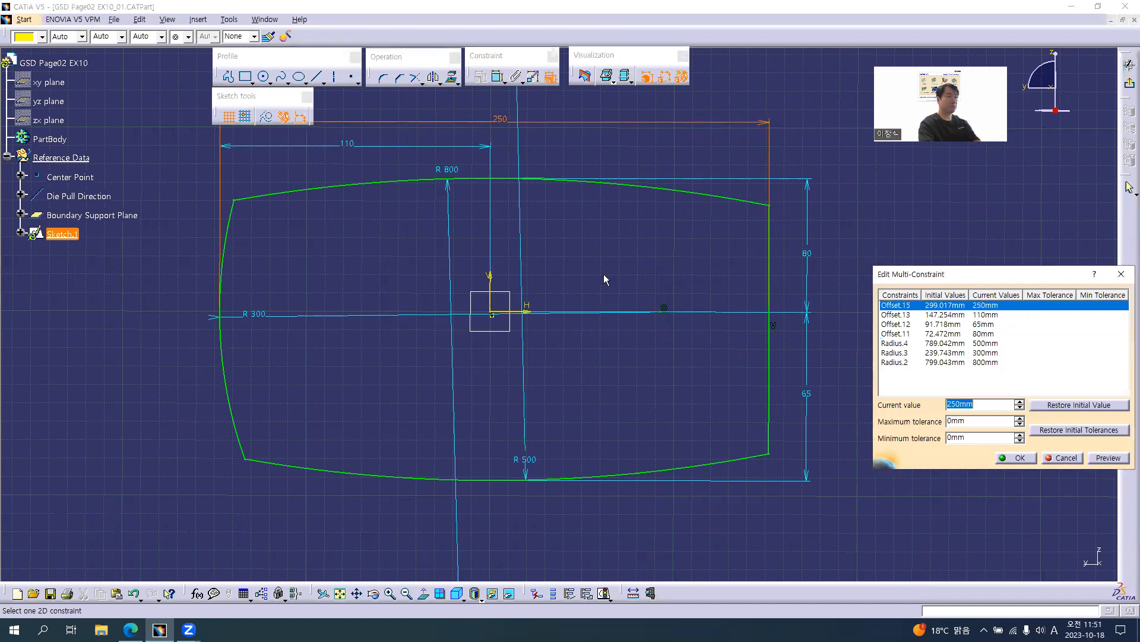
pyautogui.click(1017, 461)
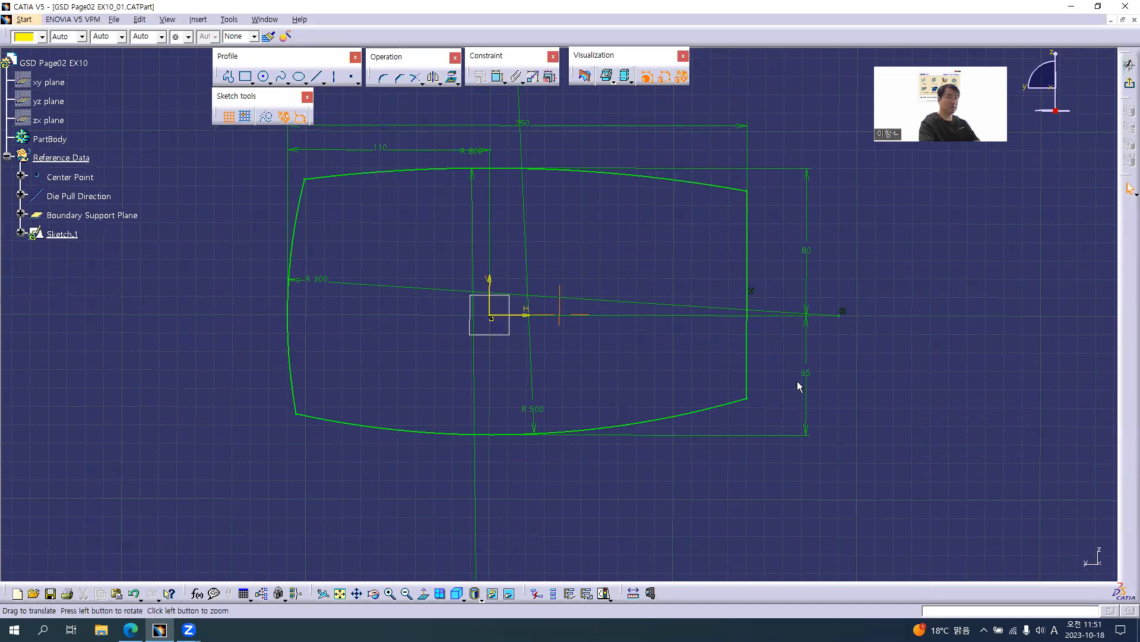
# Step: Tidy the sketch dimensions by aligning the 80 and 65 mm heights in one line and moving the 110 and 250 mm widths clear of the outline
pyautogui.moveTo(797, 380); pyautogui.dragTo(802, 381, button='middle')
pyautogui.click(803, 324)
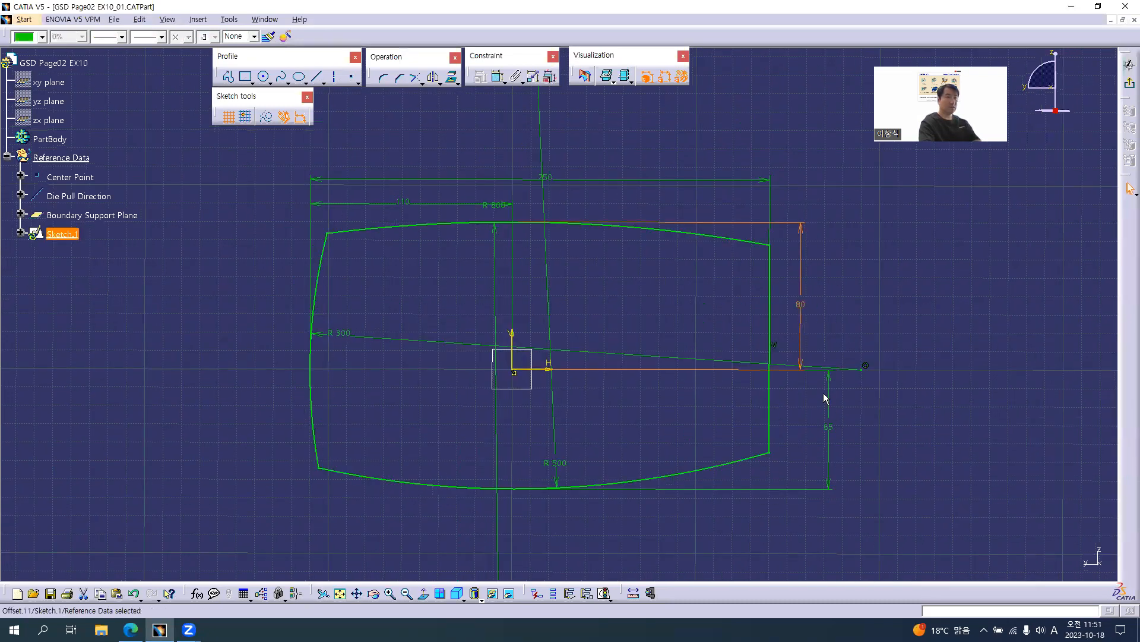
pyautogui.moveTo(830, 394); pyautogui.dragTo(800, 416)
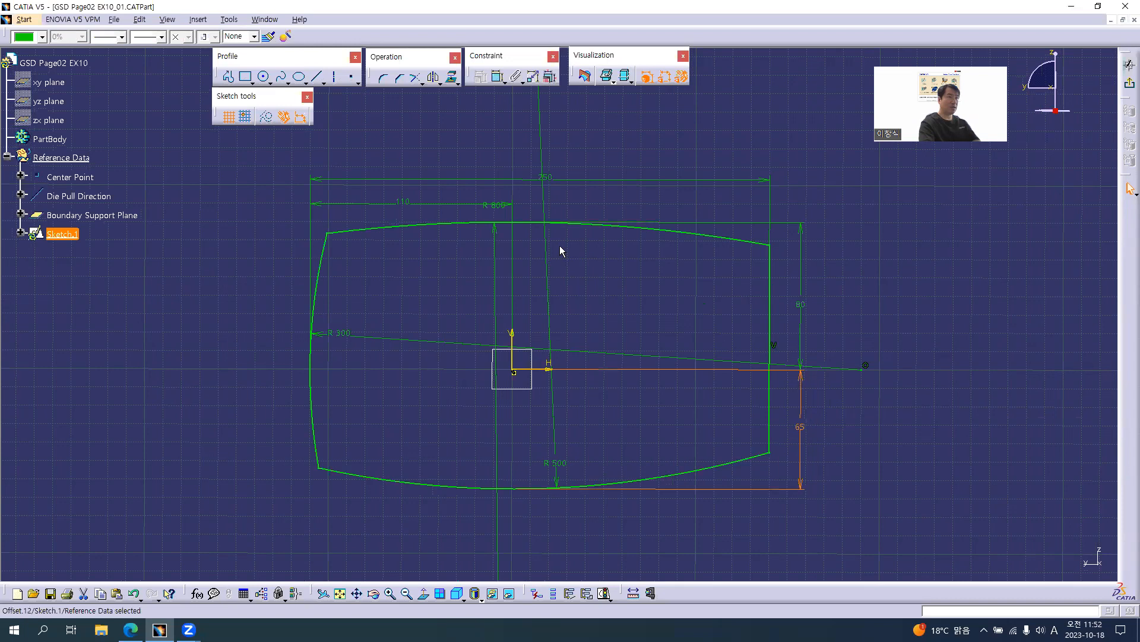
pyautogui.moveTo(461, 205); pyautogui.dragTo(504, 165)
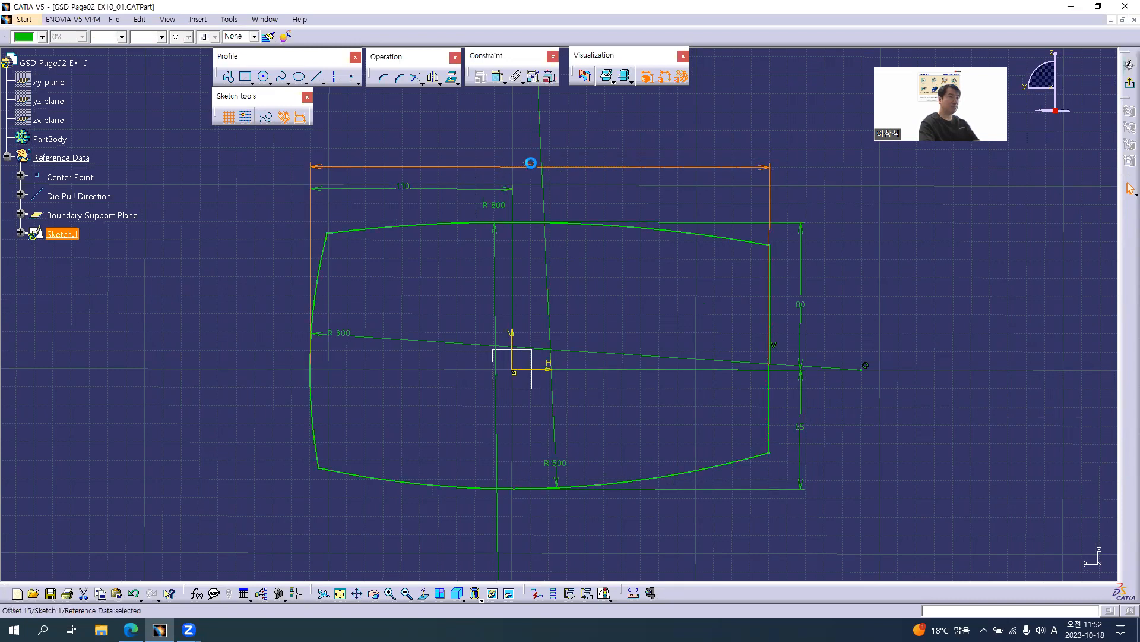
pyautogui.click(415, 380)
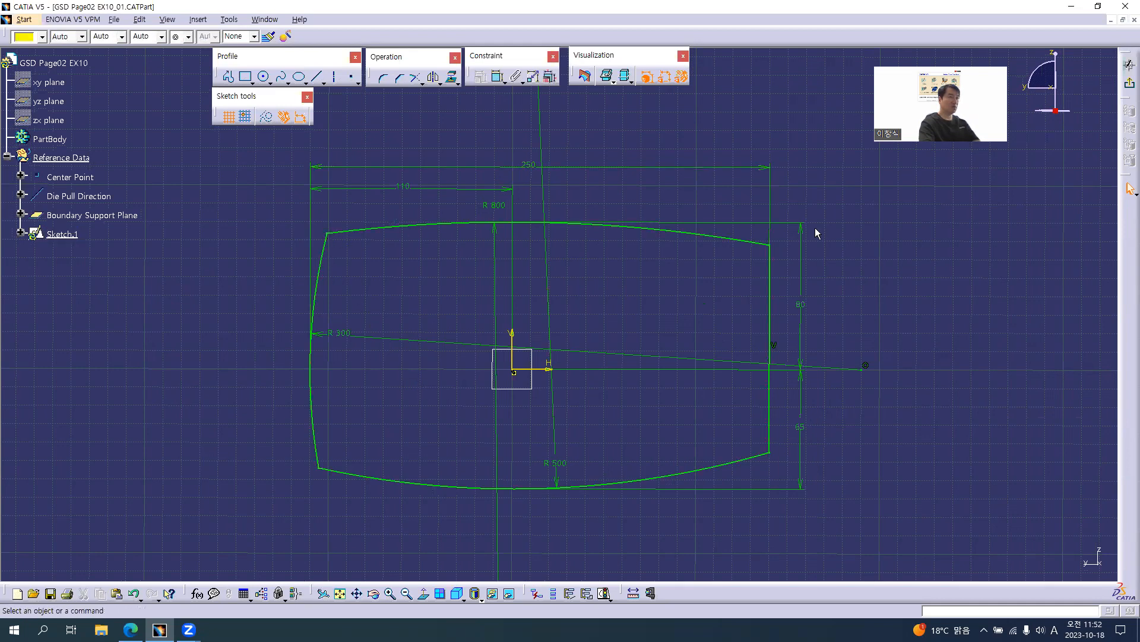
# Step: Look up the corner radius in the Fog Lens PDF, and in CATIA round all four corners of the outline with 25 mm radii using Auto Search and Corner
pyautogui.hotkey('alt', 'Tab')
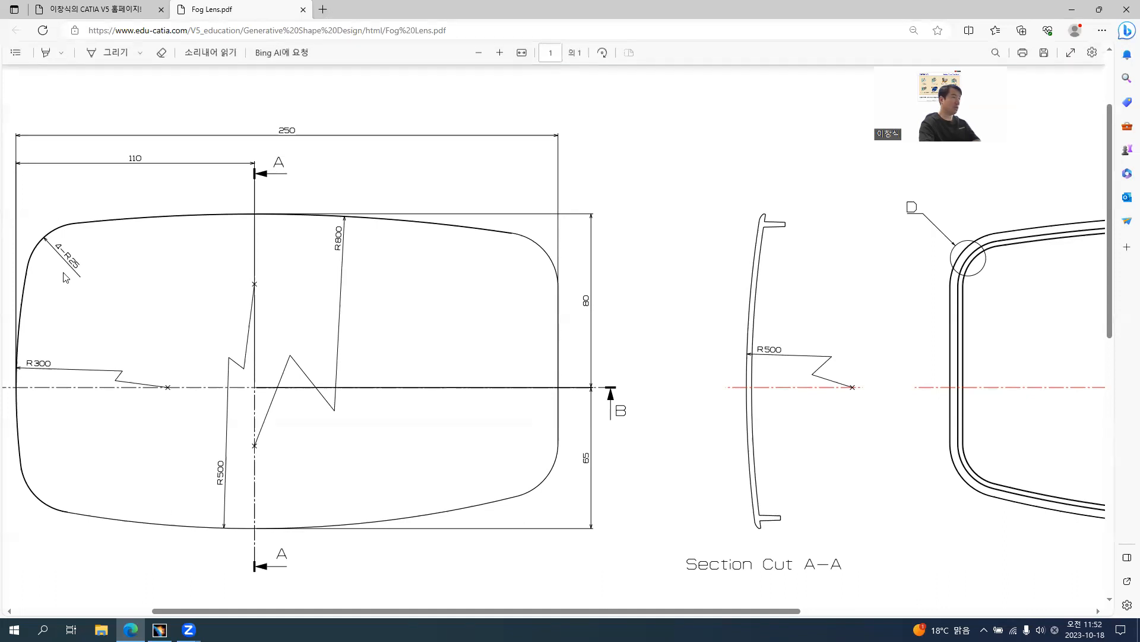
pyautogui.keyDown('ctrl'); pyautogui.scroll(3, 59, 264); pyautogui.keyUp('ctrl')
pyautogui.keyDown('ctrl'); pyautogui.scroll(-1, 84, 261); pyautogui.keyUp('ctrl')
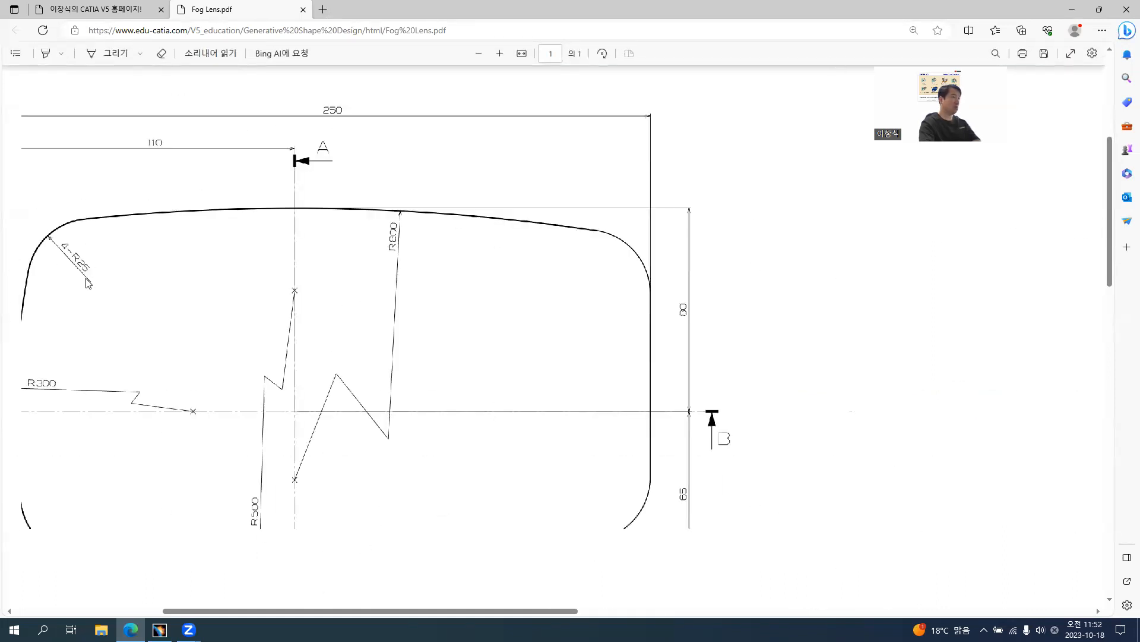
pyautogui.hotkey('alt', 'Tab')
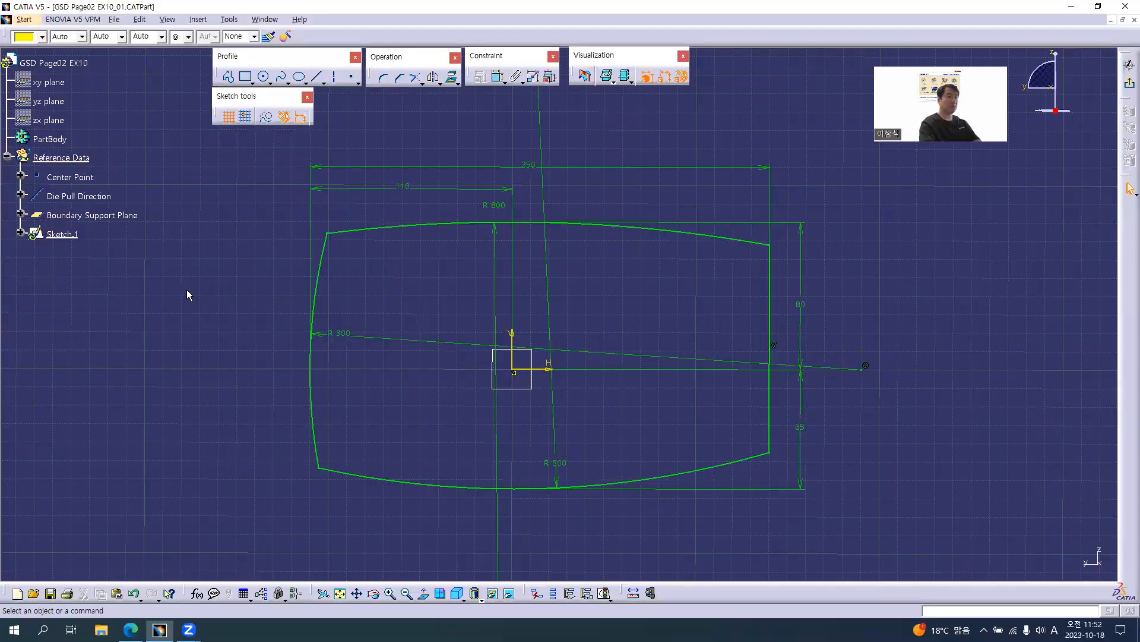
pyautogui.click(432, 225)
pyautogui.rightClick(430, 224)
pyautogui.moveTo(482, 404)
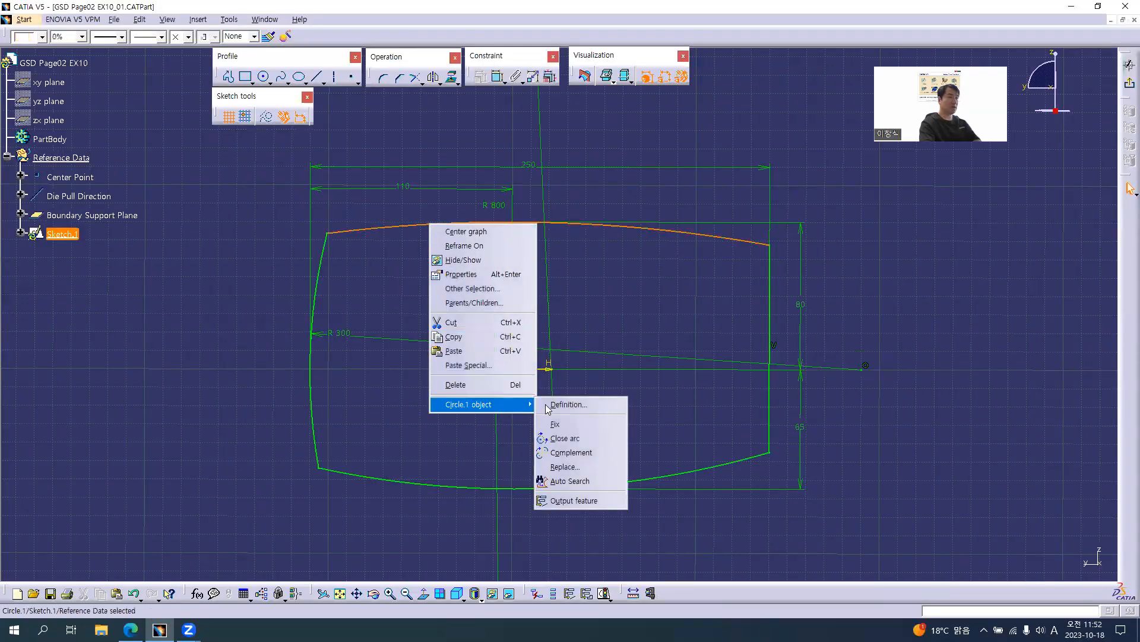
pyautogui.click(569, 481)
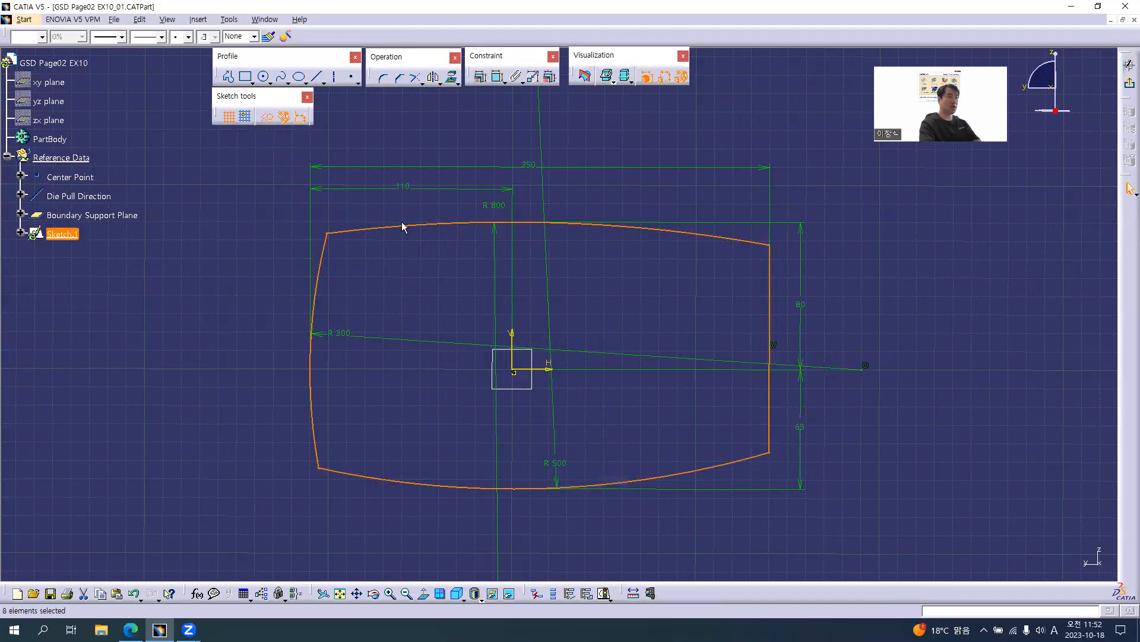
pyautogui.click(381, 79)
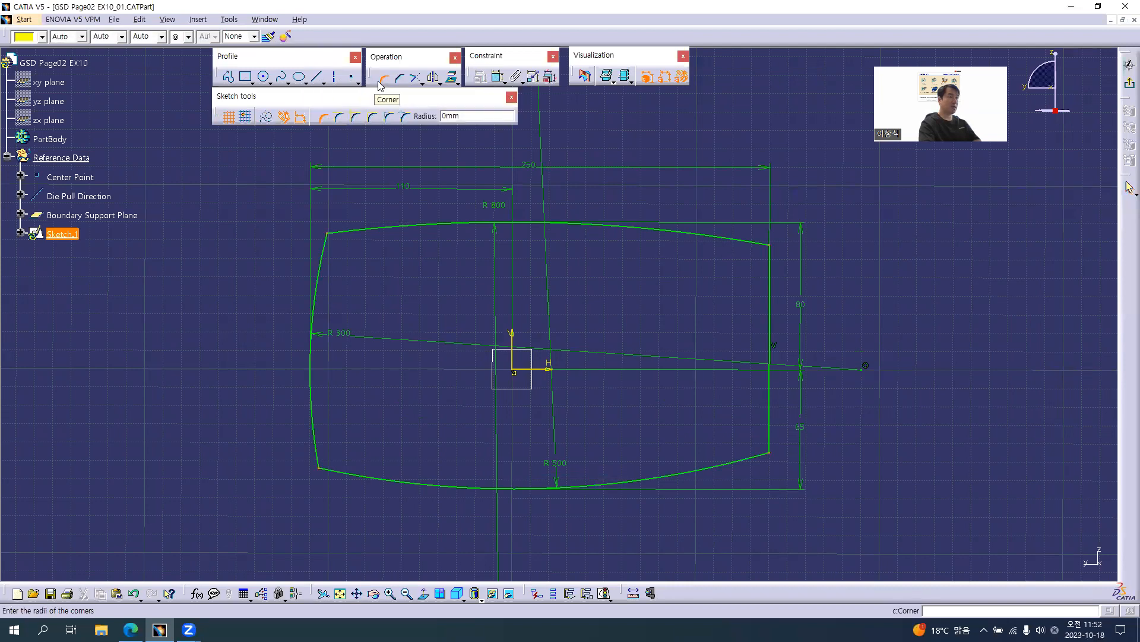
pyautogui.write('25')
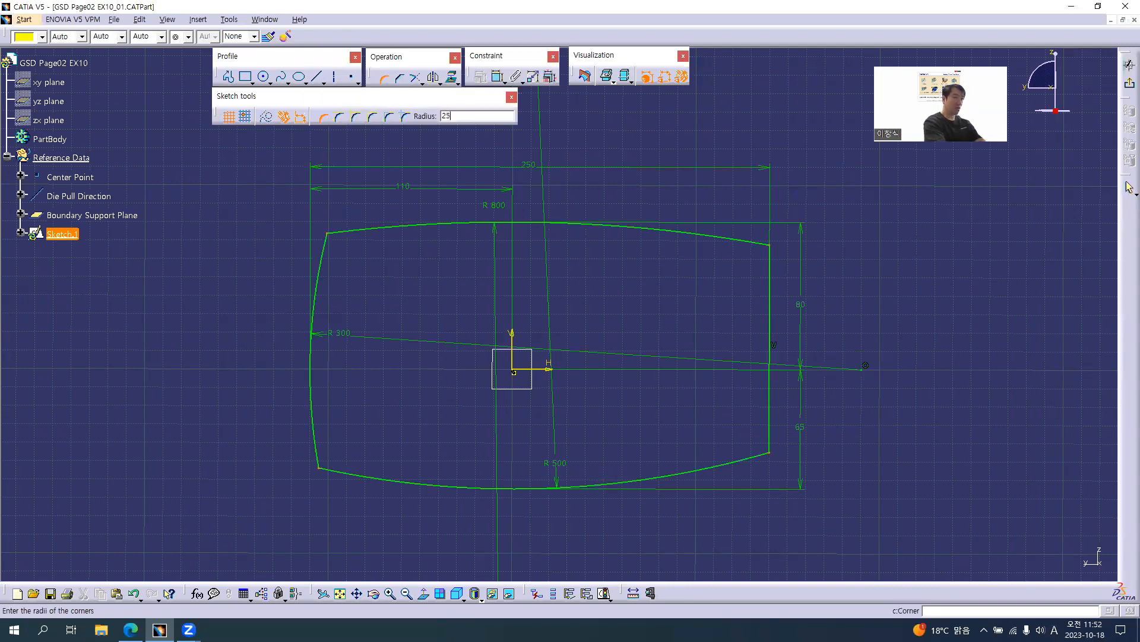
pyautogui.press('Return')
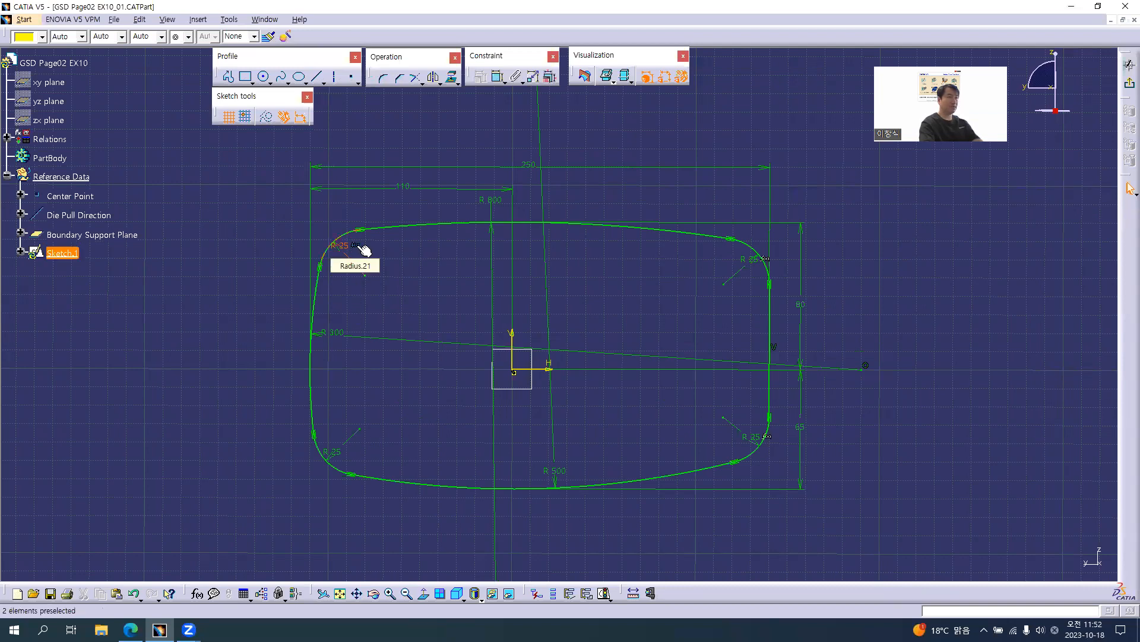
# Step: Try a 20 mm radius on the lower-left corner, and undo the change
pyautogui.doubleClick(334, 452)
pyautogui.write('25')
pyautogui.press('Return')
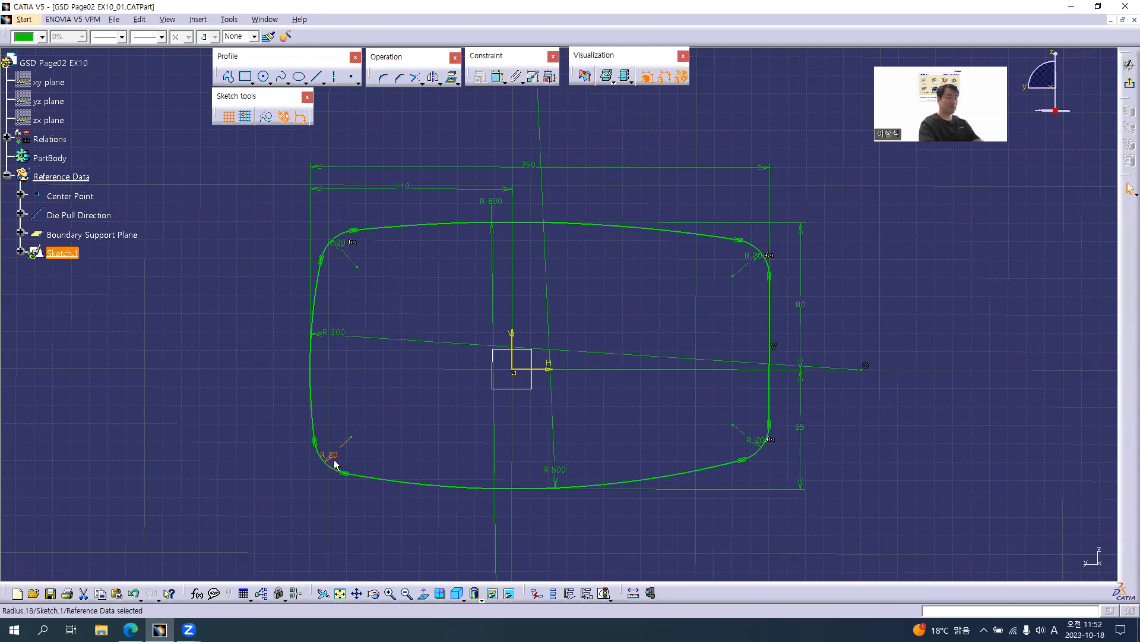
pyautogui.hotkey('ctrl', 'z')
pyautogui.click(424, 397)
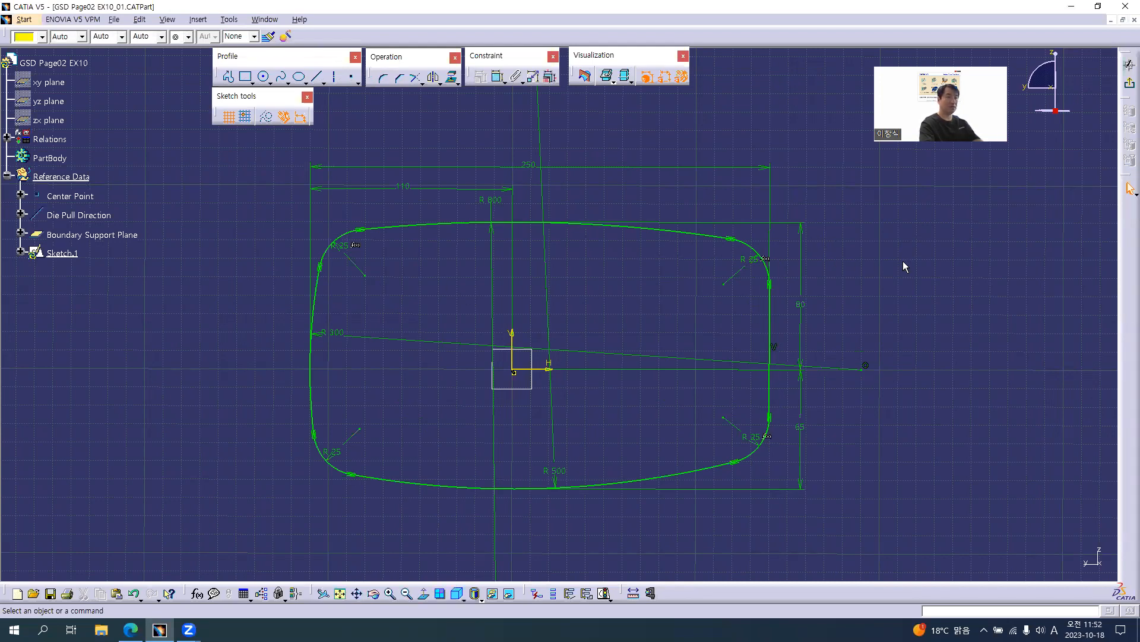
# Step: Exit the sketch and rename it Sketch.1(Boundary Curve)
pyautogui.click(1129, 83)
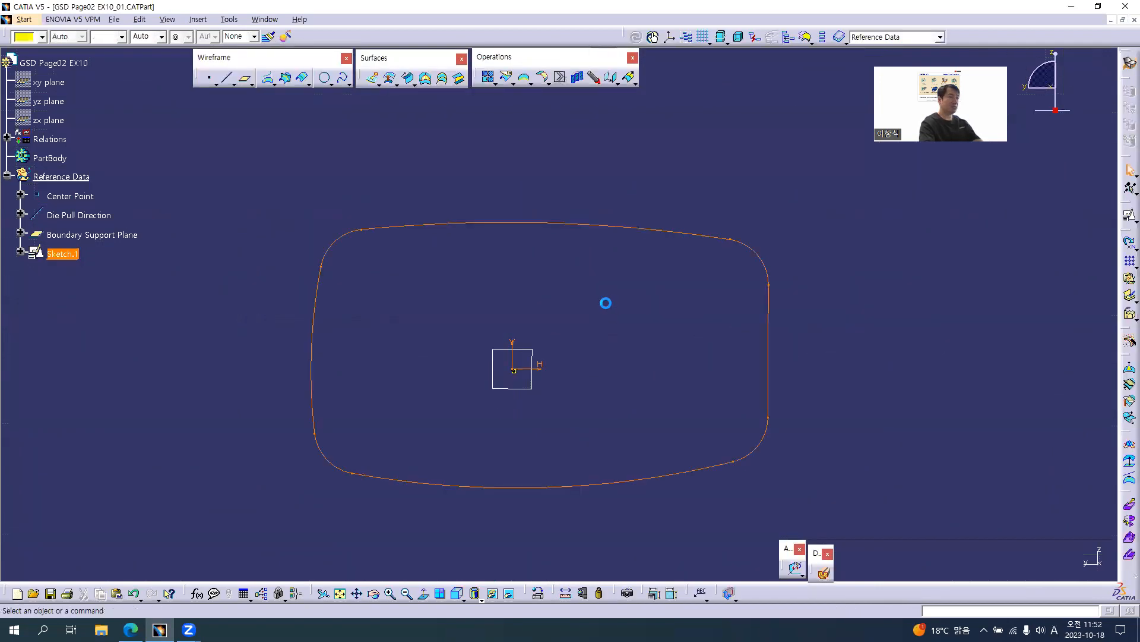
pyautogui.click(76, 255)
pyautogui.hotkey('alt', 'Return')
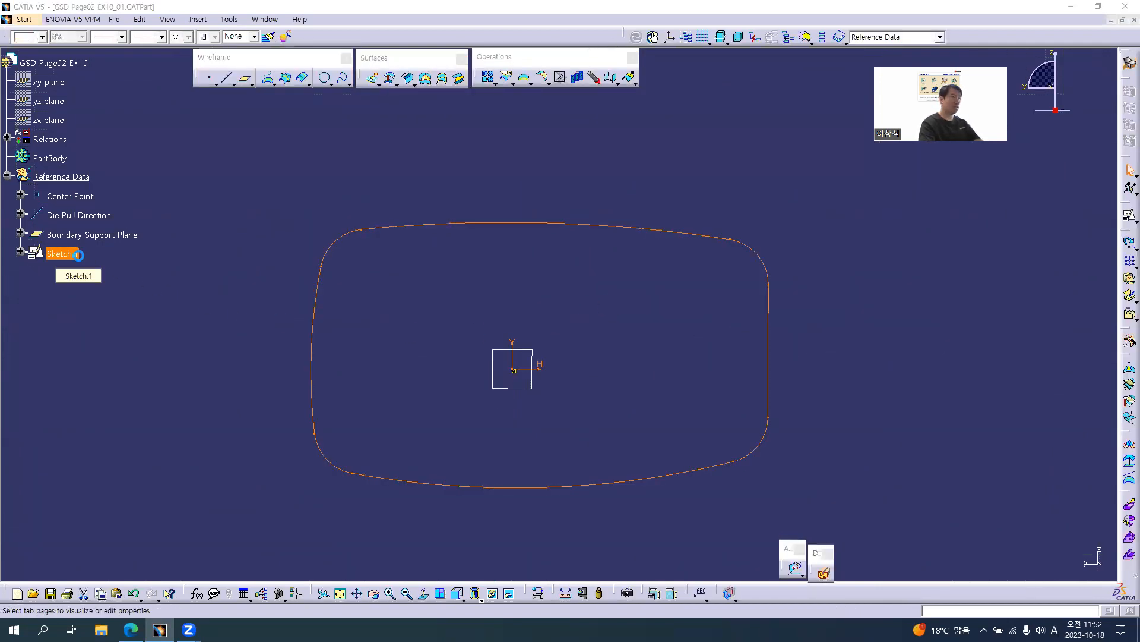
pyautogui.click(953, 218)
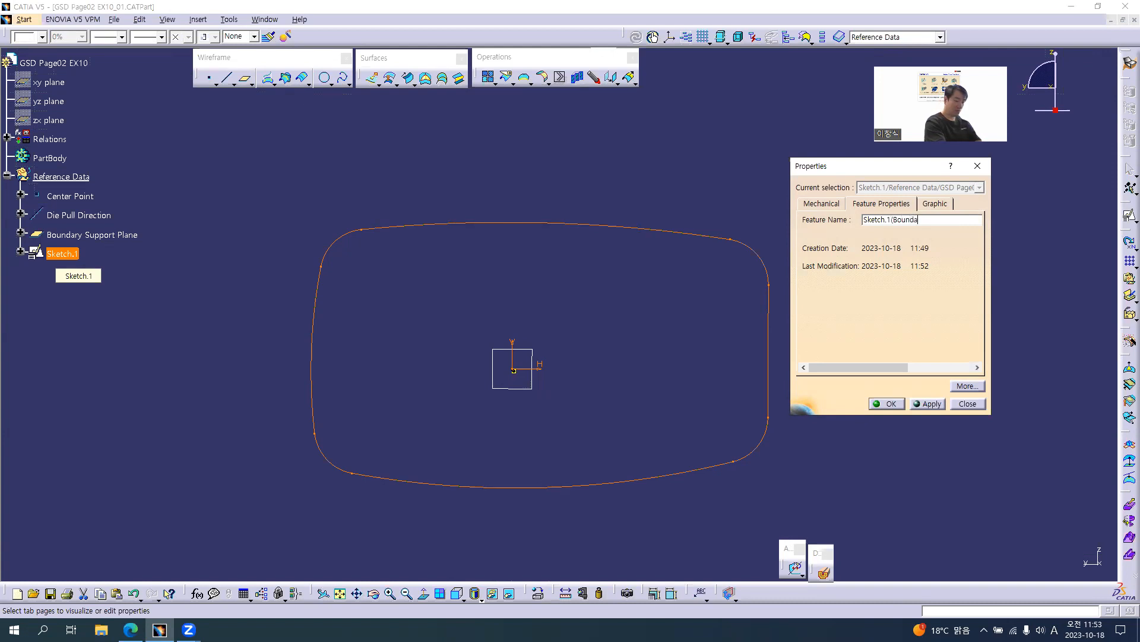
pyautogui.write('(Boundary Curve)')
pyautogui.press('Return')
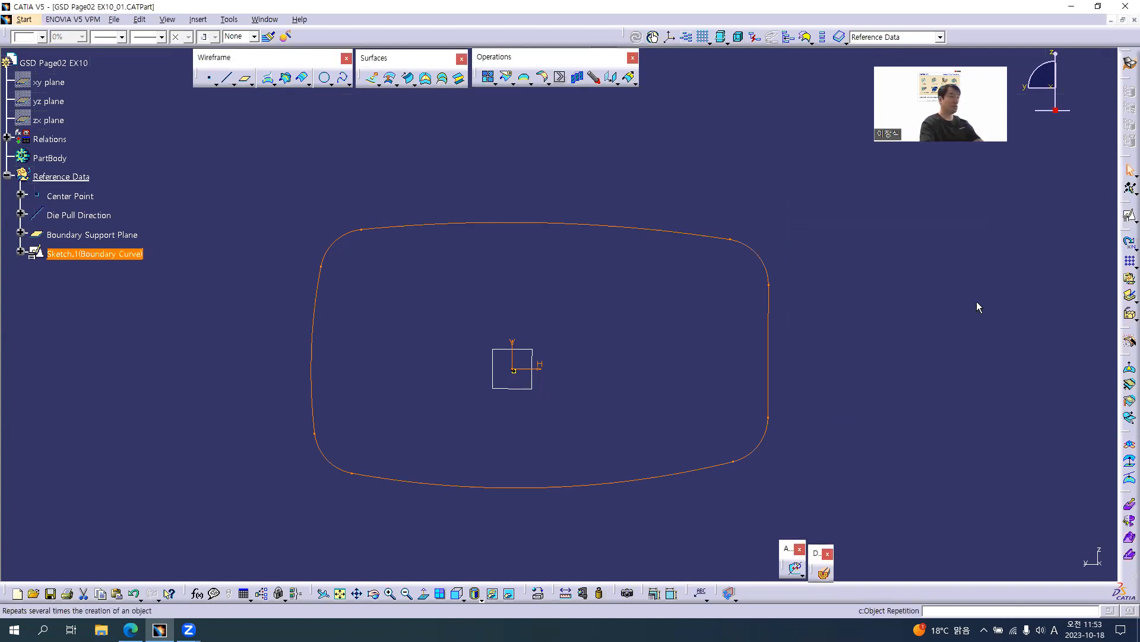
pyautogui.click(251, 285)
# Step: Examine the boundary curve's position relative to the die pull direction from several angles, and compare it with the views in the Fog Lens PDF
pyautogui.moveTo(571, 404); pyautogui.dragTo(554, 344, button='middle')
pyautogui.moveTo(493, 445); pyautogui.dragTo(493, 430, button='middle')
pyautogui.moveTo(607, 321); pyautogui.dragTo(649, 379, button='middle')
pyautogui.moveTo(742, 357); pyautogui.dragTo(677, 331, button='middle')
pyautogui.moveTo(559, 356)
pyautogui.mouseDown(button='middle')
pyautogui.moveTo(547, 324)
pyautogui.moveTo(557, 310)
pyautogui.moveTo(580, 311)
pyautogui.moveTo(387, 307)
pyautogui.moveTo(385, 357)
pyautogui.mouseUp(button='middle')
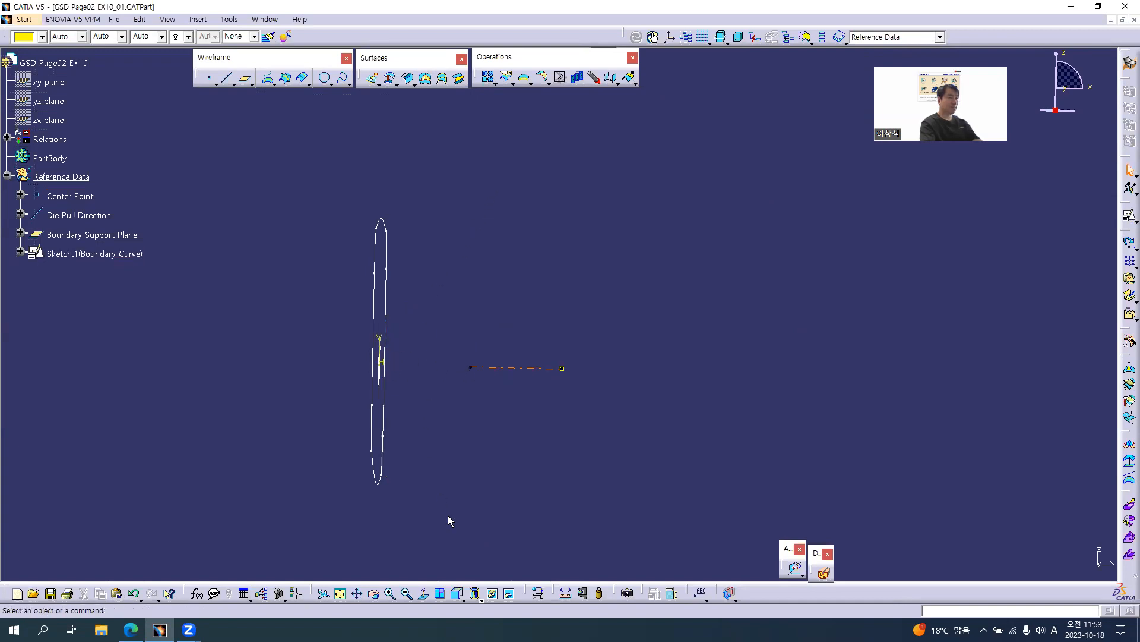
pyautogui.moveTo(450, 339); pyautogui.dragTo(474, 404, button='middle')
pyautogui.moveTo(503, 280); pyautogui.dragTo(497, 245, button='middle')
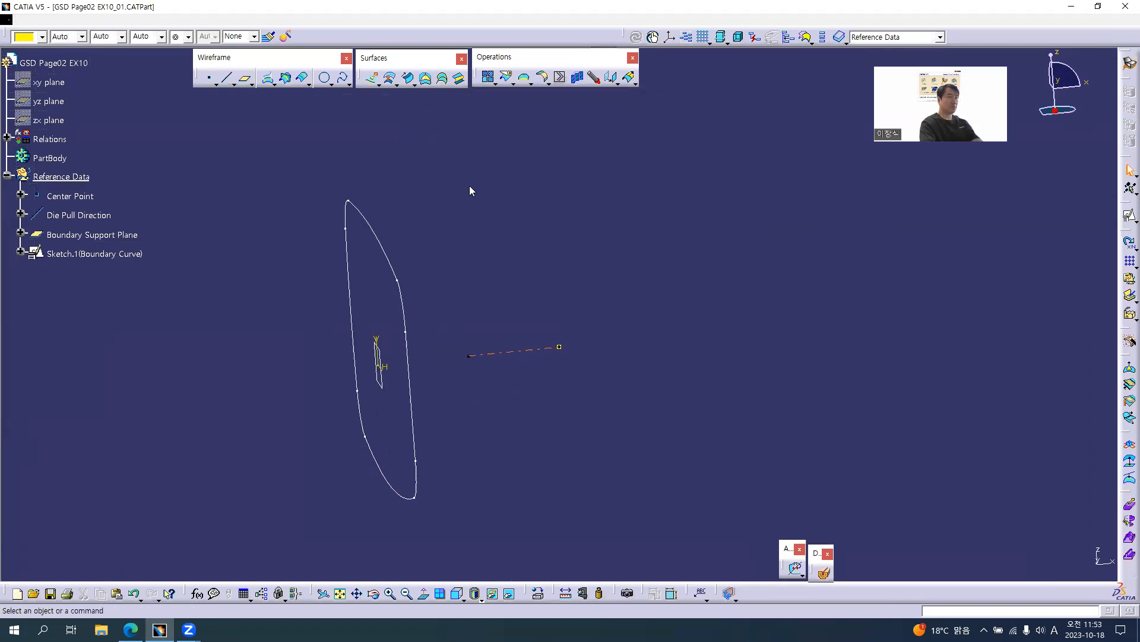
pyautogui.hotkey('alt', 'Tab')
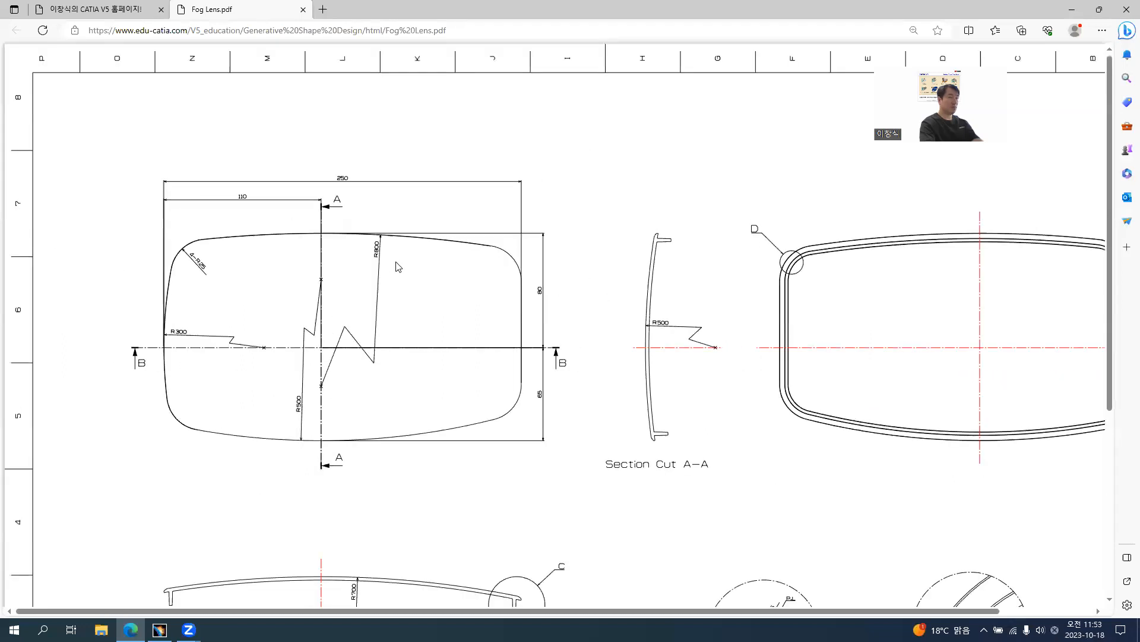
pyautogui.hotkey('alt', 'Tab')
pyautogui.moveTo(452, 404); pyautogui.dragTo(431, 380, button='middle')
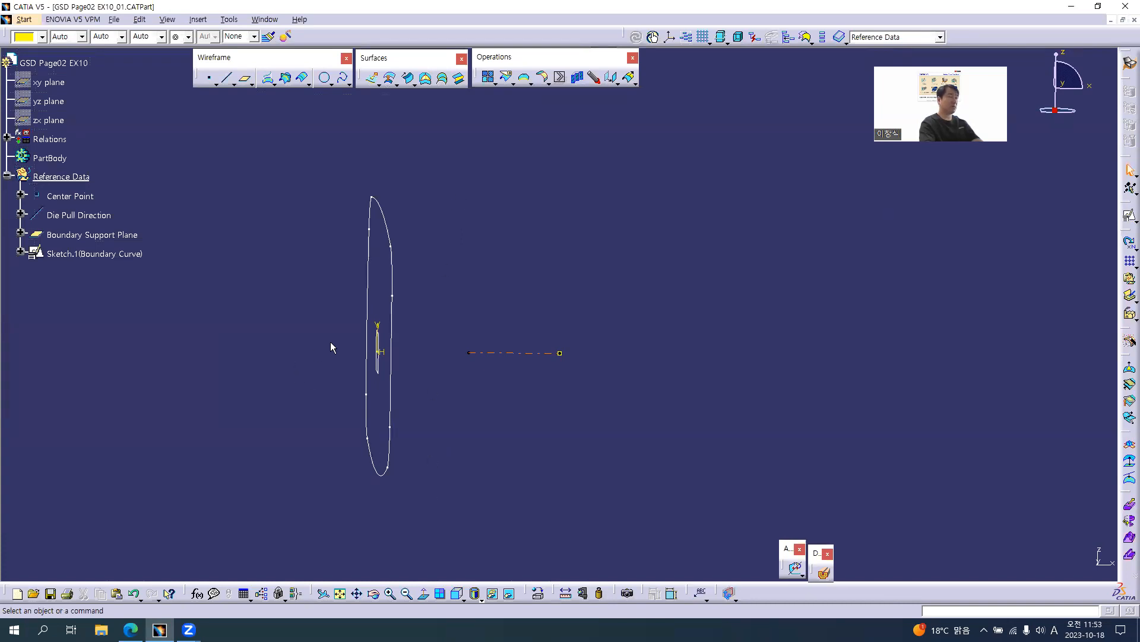
pyautogui.moveTo(483, 303)
pyautogui.mouseDown(button='middle')
pyautogui.moveTo(468, 297)
pyautogui.moveTo(459, 355)
pyautogui.moveTo(327, 264)
pyautogui.mouseUp(button='middle')
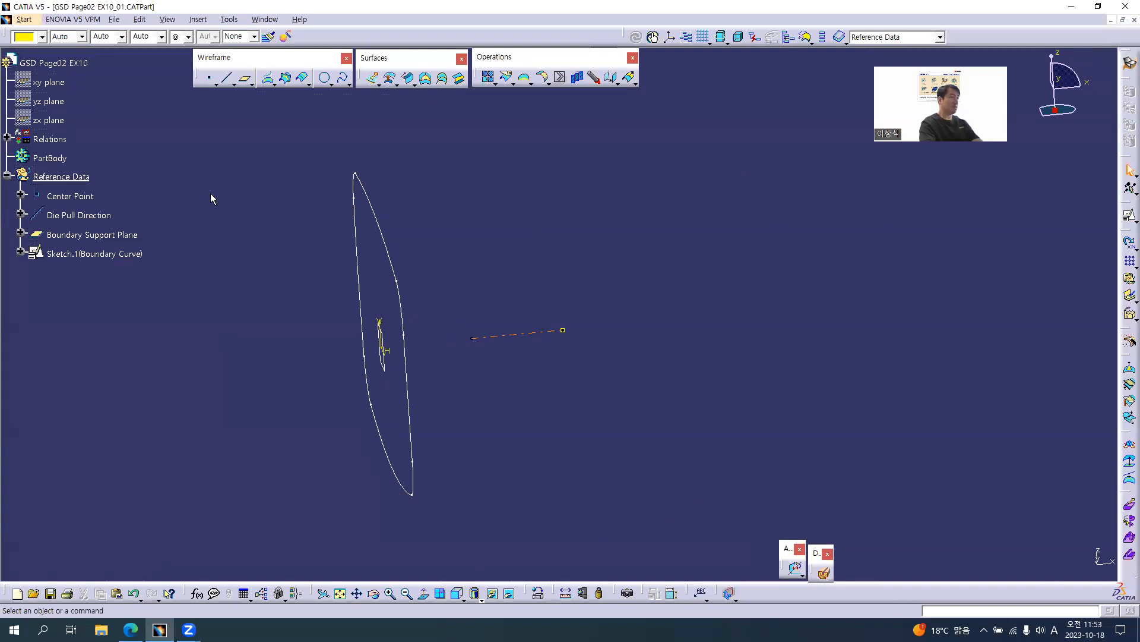
# Step: Create a reference plane offset -50 mm from the yz plane
pyautogui.click(245, 78)
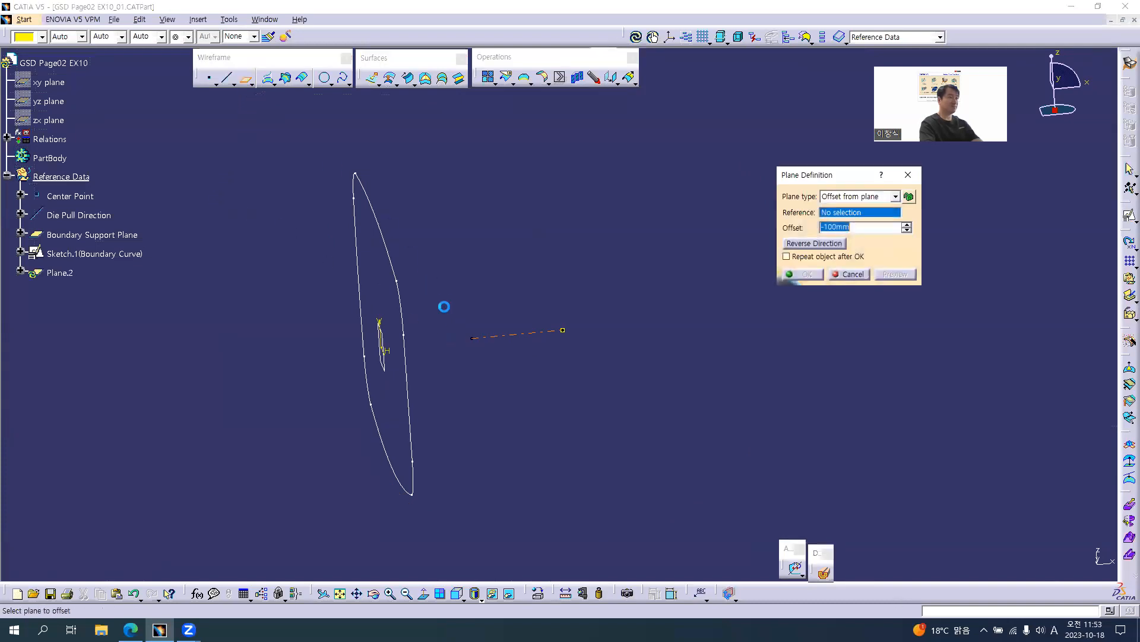
pyautogui.click(54, 101)
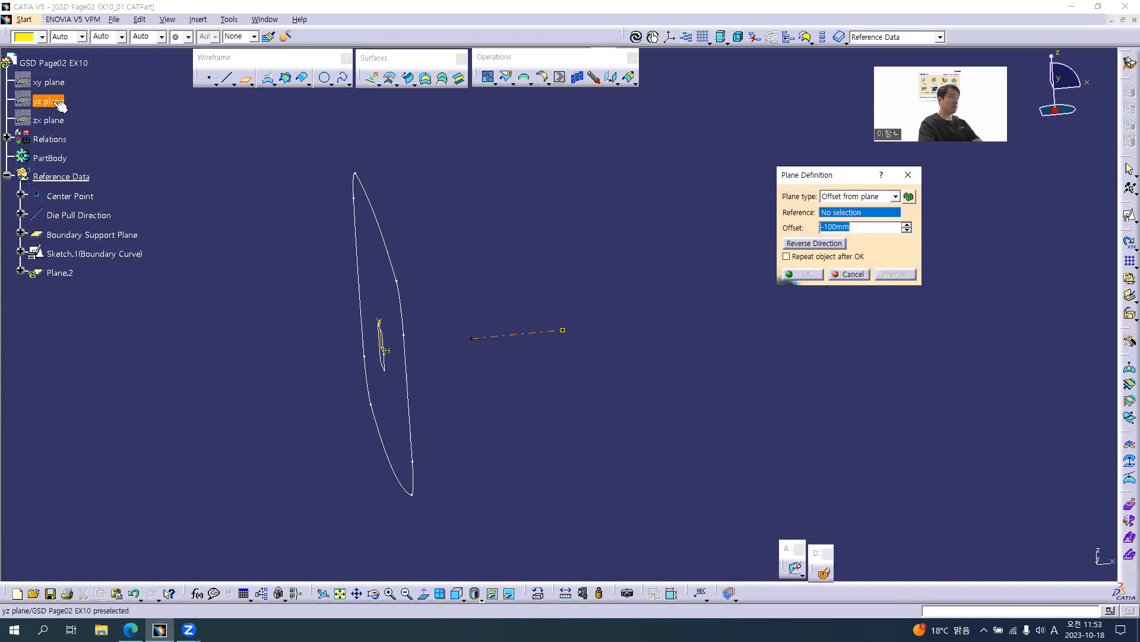
pyautogui.write('-50')
pyautogui.press('Tab')
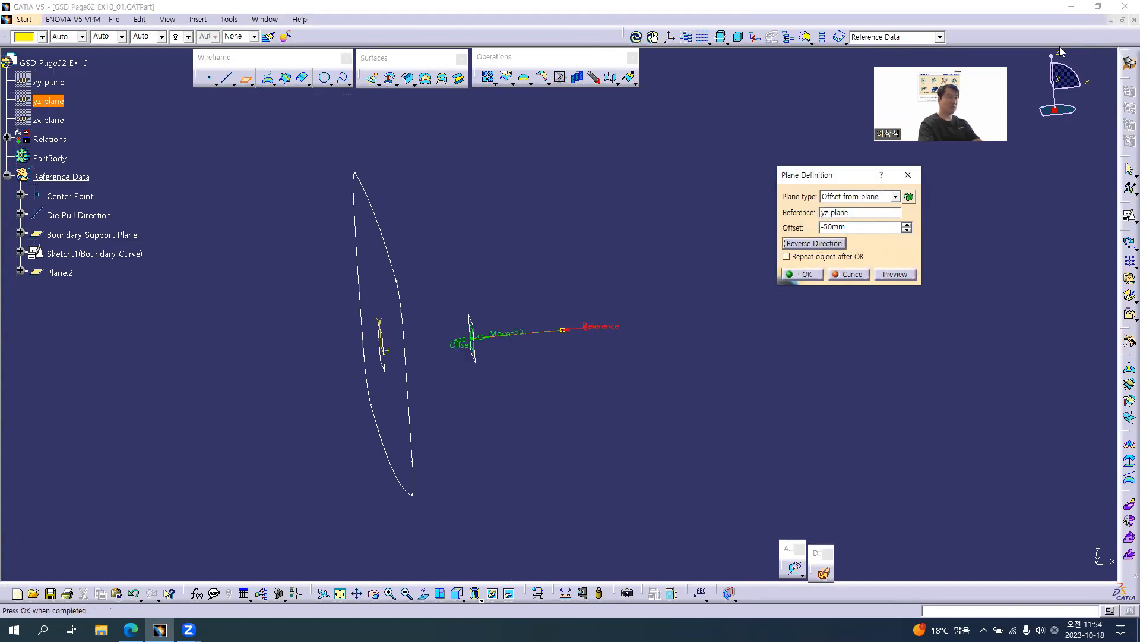
pyautogui.click(803, 273)
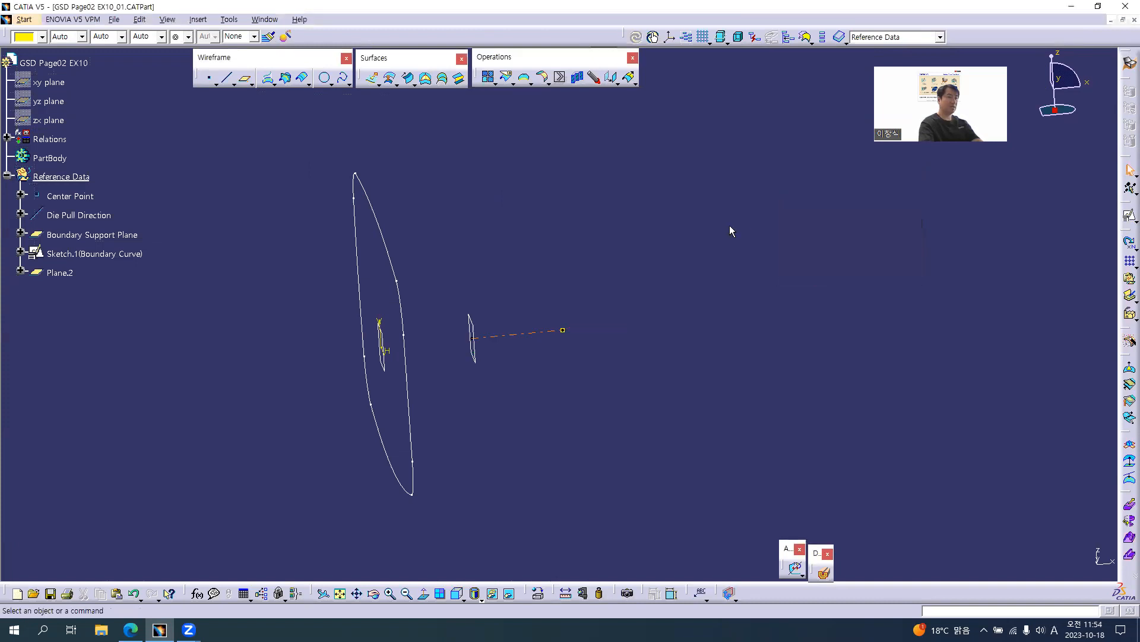
# Step: Examine the boundary curve, offset plane and die pull direction edge-on, comparing them with Section Cut A-A in the Fog Lens PDF
pyautogui.moveTo(450, 406); pyautogui.dragTo(777, 287, button='middle')
pyautogui.hotkey('alt', 'Tab')
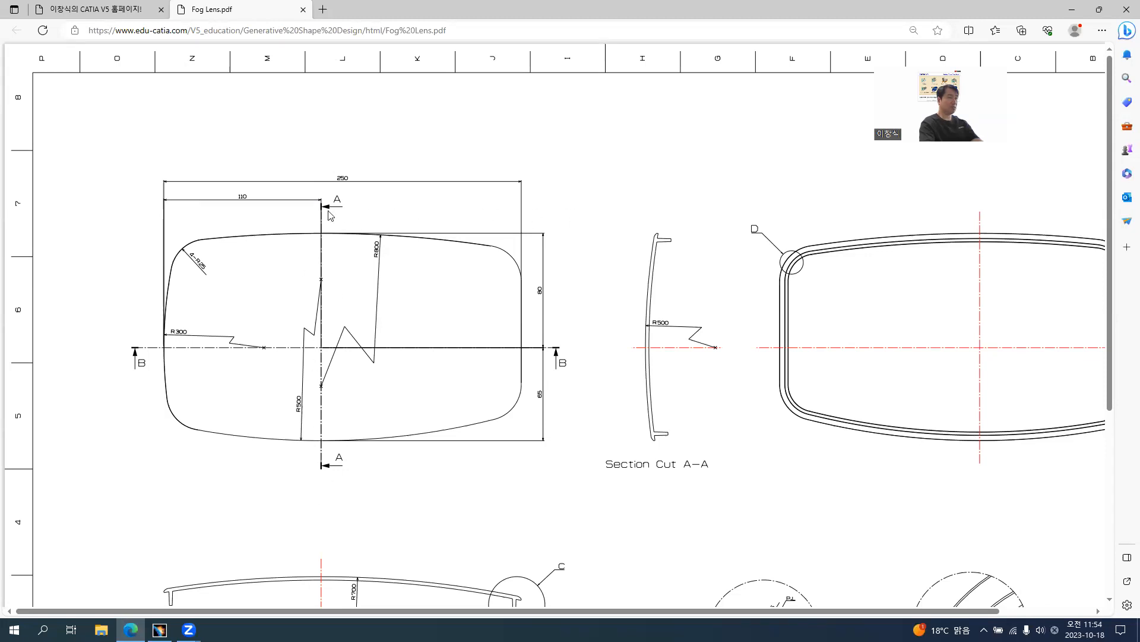
pyautogui.hotkey('alt', 'Tab')
pyautogui.moveTo(707, 354); pyautogui.dragTo(609, 362, button='middle')
pyautogui.moveTo(397, 366)
pyautogui.mouseDown(button='middle')
pyautogui.moveTo(700, 361)
pyautogui.moveTo(670, 303)
pyautogui.moveTo(690, 287)
pyautogui.mouseUp(button='middle')
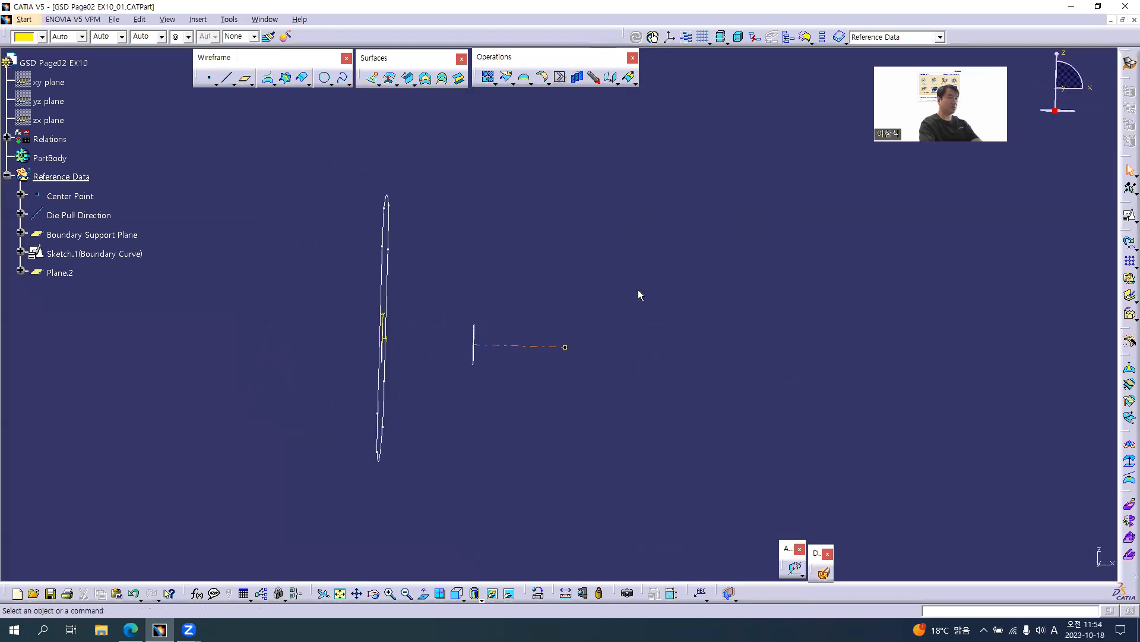
pyautogui.hotkey('alt', 'Tab')
pyautogui.hotkey('alt', 'Tab')
pyautogui.moveTo(537, 340)
pyautogui.mouseDown(button='middle')
pyautogui.moveTo(560, 359)
pyautogui.moveTo(707, 339)
pyautogui.moveTo(712, 328)
pyautogui.mouseUp(button='middle')
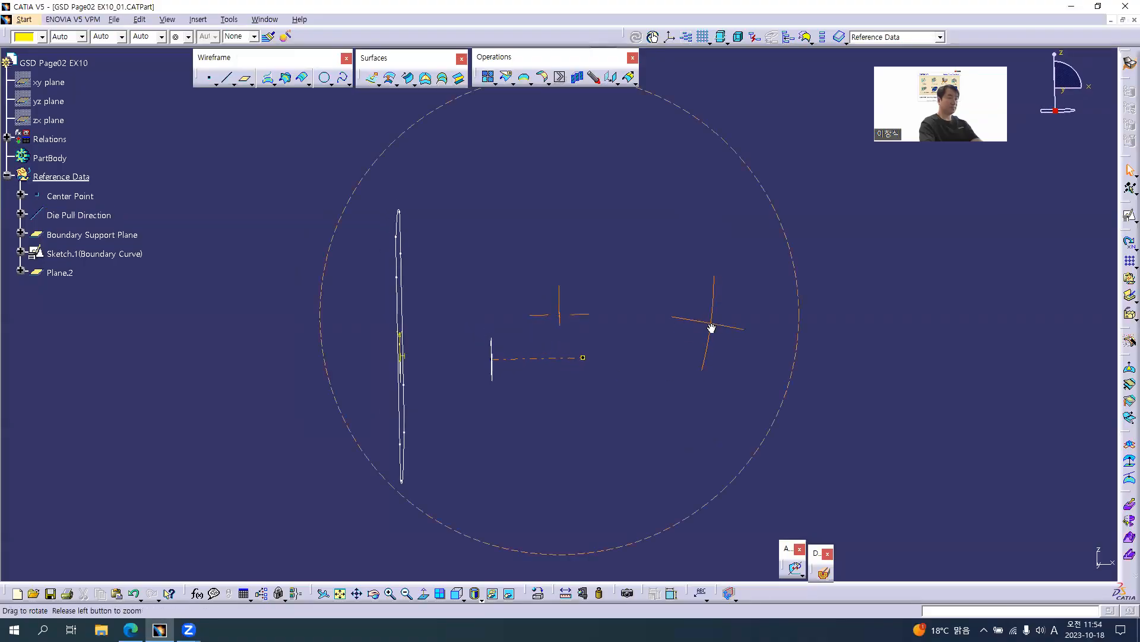
pyautogui.moveTo(527, 295)
pyautogui.mouseDown(button='middle')
pyautogui.moveTo(548, 349)
pyautogui.moveTo(529, 328)
pyautogui.moveTo(524, 344)
pyautogui.mouseUp(button='middle')
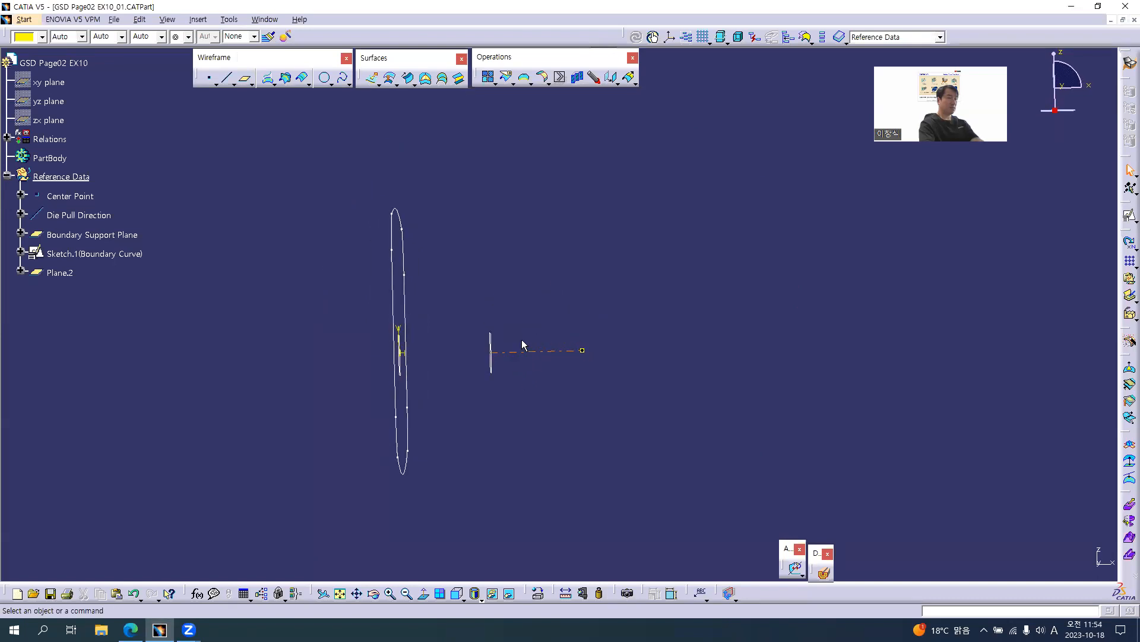
pyautogui.hotkey('alt', 'Tab')
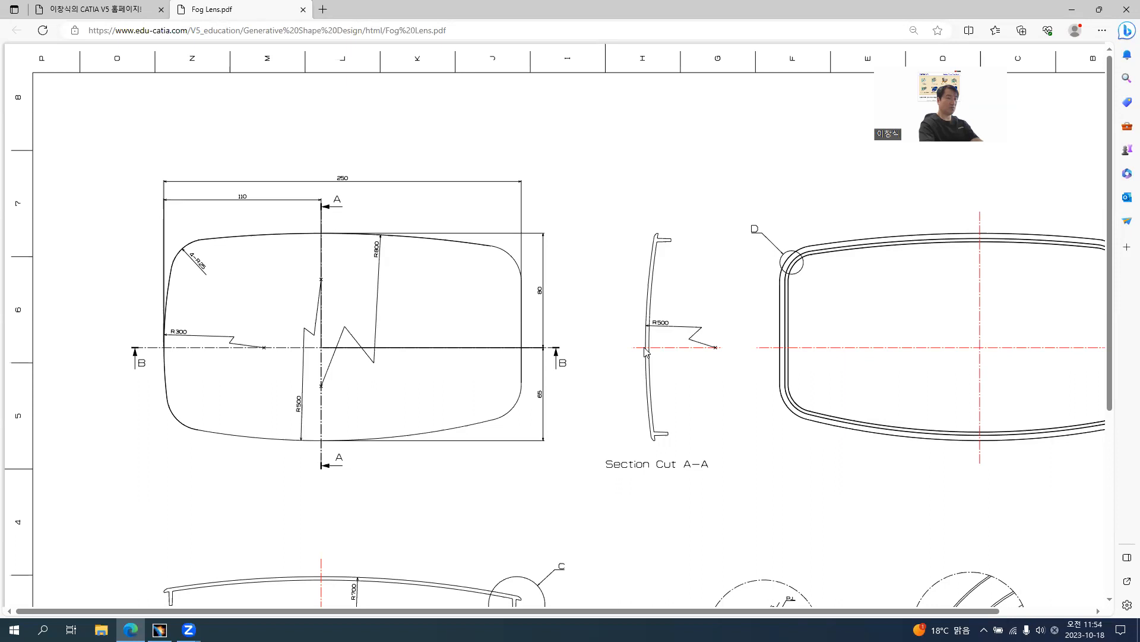
pyautogui.hotkey('alt', 'Tab')
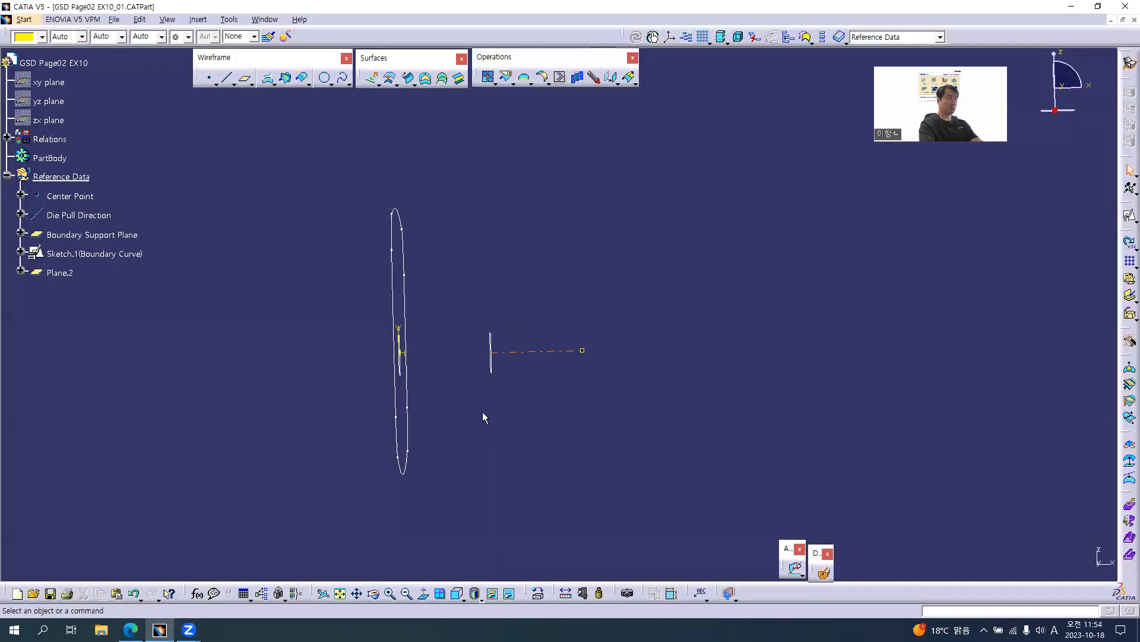
pyautogui.moveTo(509, 326); pyautogui.dragTo(505, 319, button='middle')
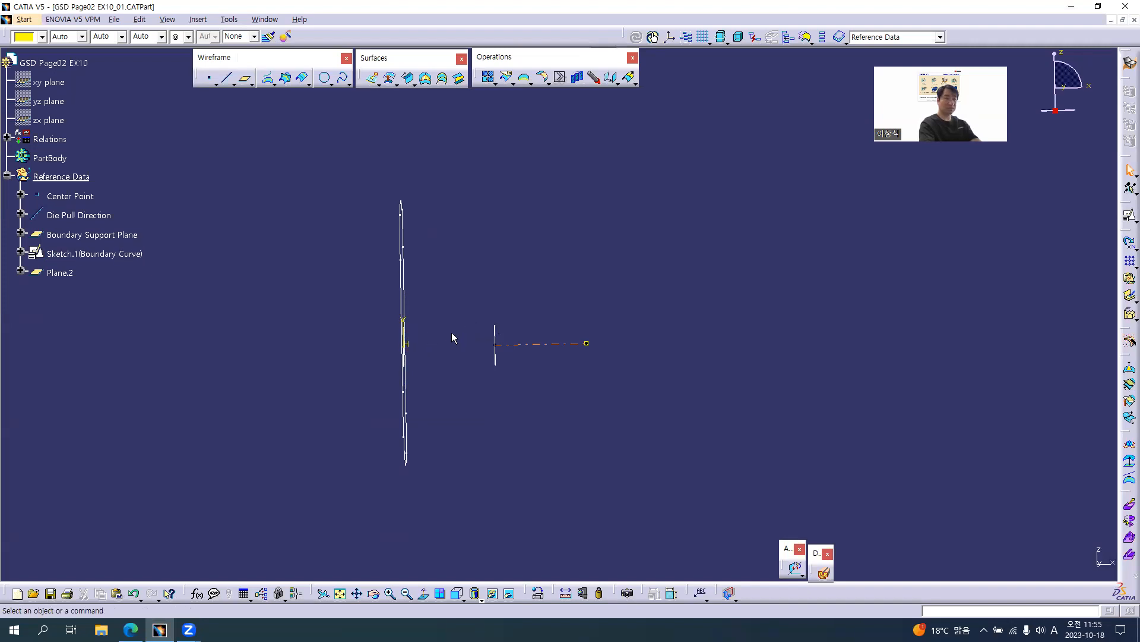
pyautogui.moveTo(509, 428)
pyautogui.mouseDown(button='middle')
pyautogui.moveTo(522, 359)
pyautogui.moveTo(515, 415)
pyautogui.moveTo(510, 405)
pyautogui.mouseUp(button='middle')
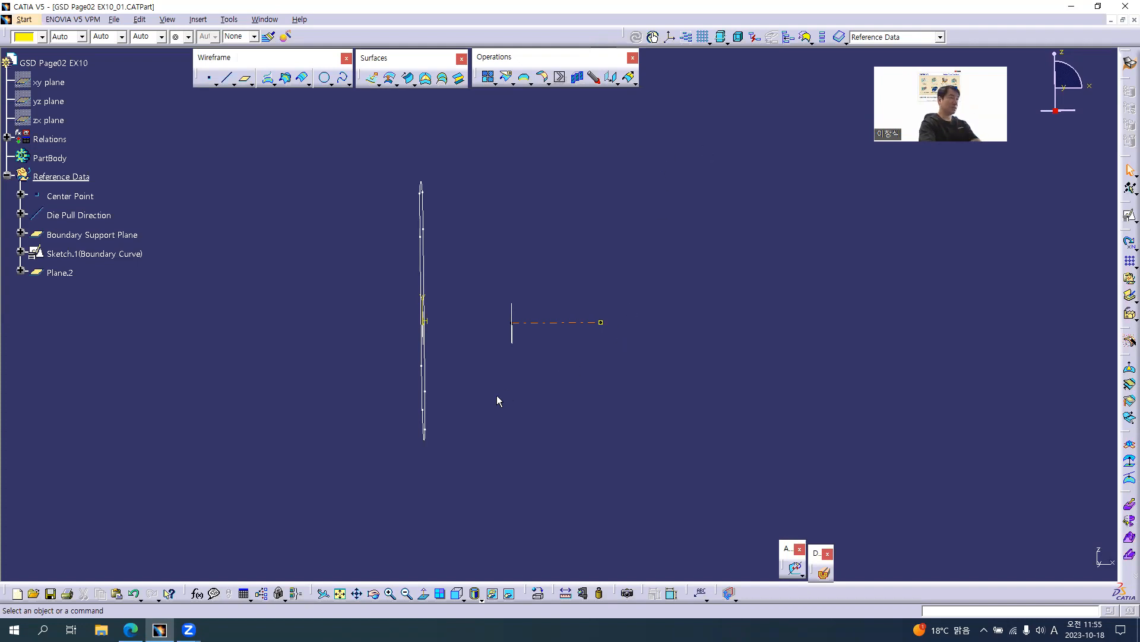
# Step: Delete the reference plane offset -50 mm from the yz plane
pyautogui.moveTo(483, 332)
pyautogui.mouseDown(button='middle')
pyautogui.moveTo(475, 324)
pyautogui.moveTo(487, 383)
pyautogui.moveTo(461, 364)
pyautogui.moveTo(469, 331)
pyautogui.mouseUp(button='middle')
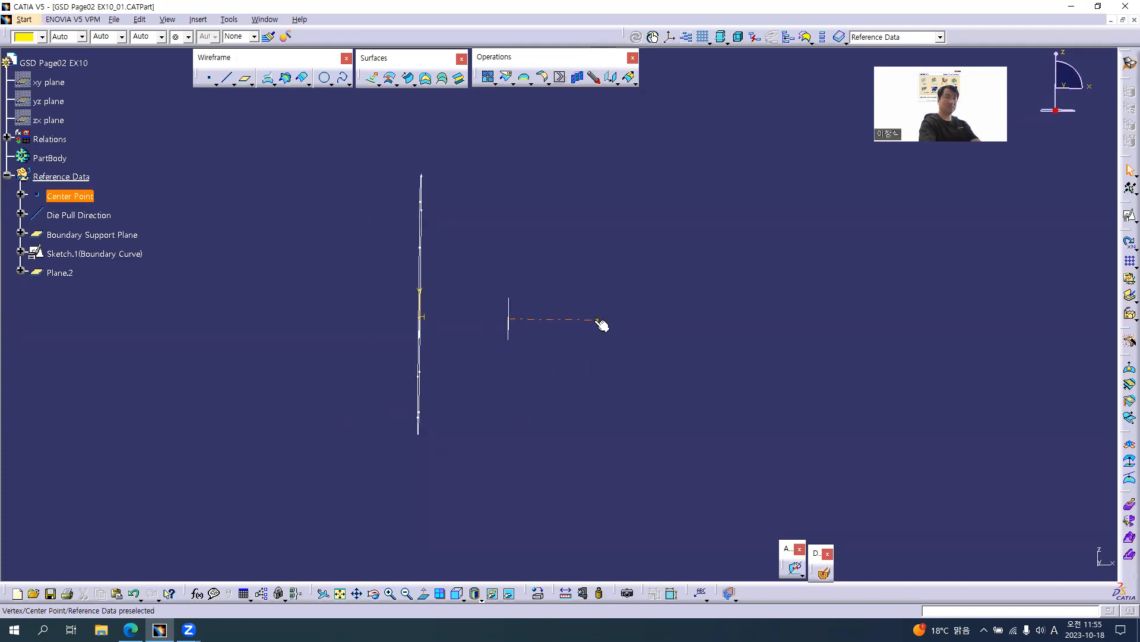
pyautogui.rightClick(59, 272)
pyautogui.press('d')
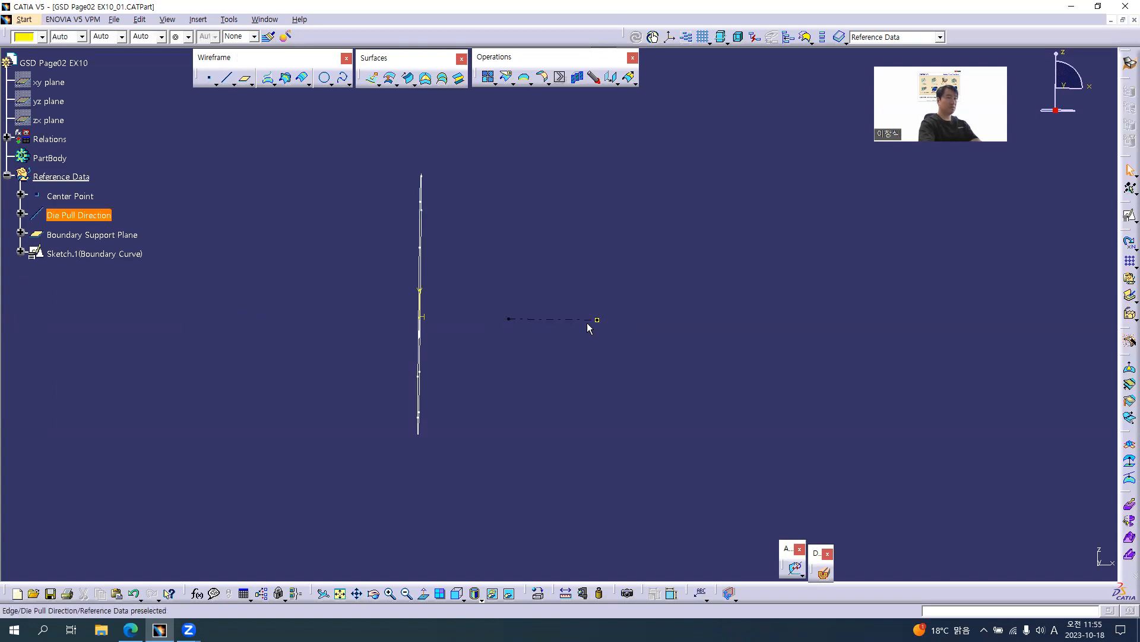
# Step: Create a positioned sketch on the zx plane, with its origin projected from Center Point and the H direction reversed
pyautogui.click(1128, 216)
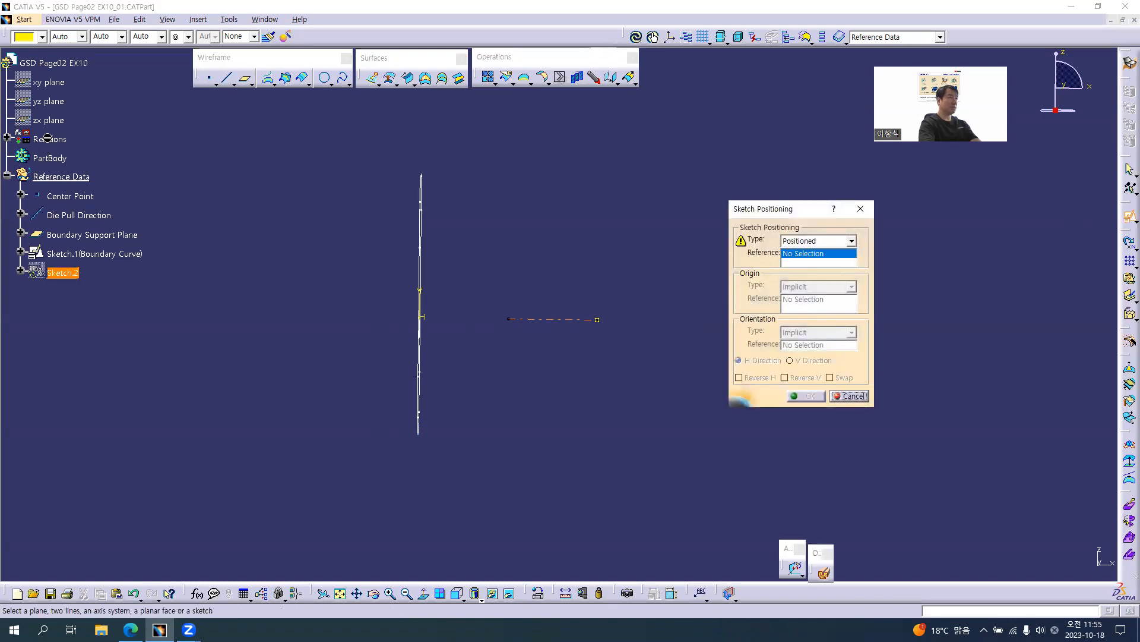
pyautogui.click(45, 102)
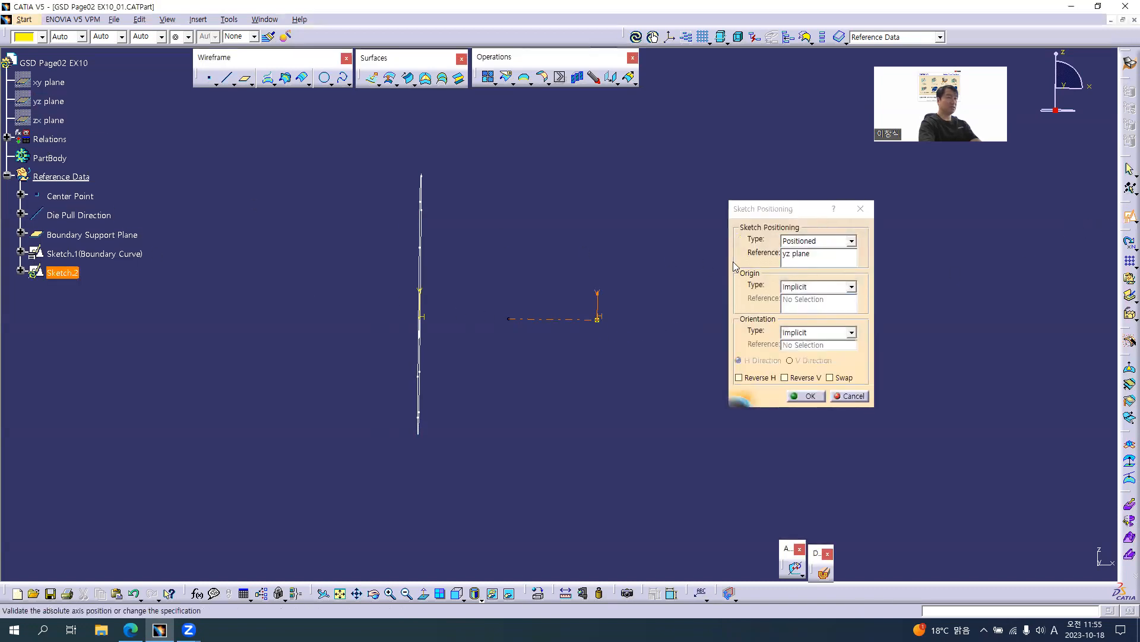
pyautogui.click(801, 288)
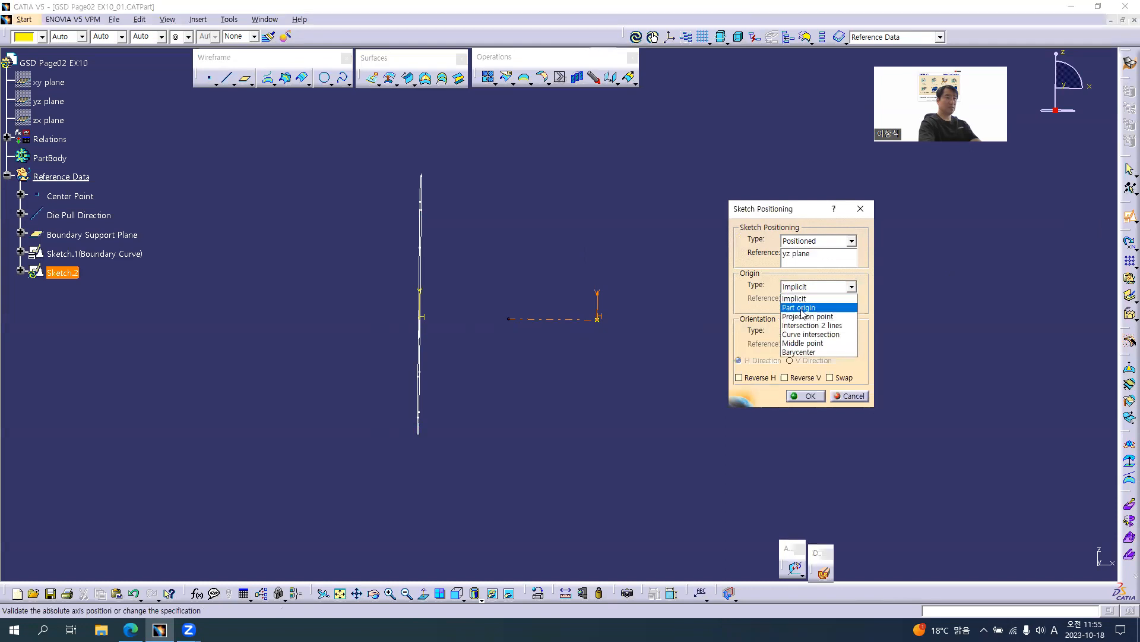
pyautogui.click(798, 286)
pyautogui.click(48, 133)
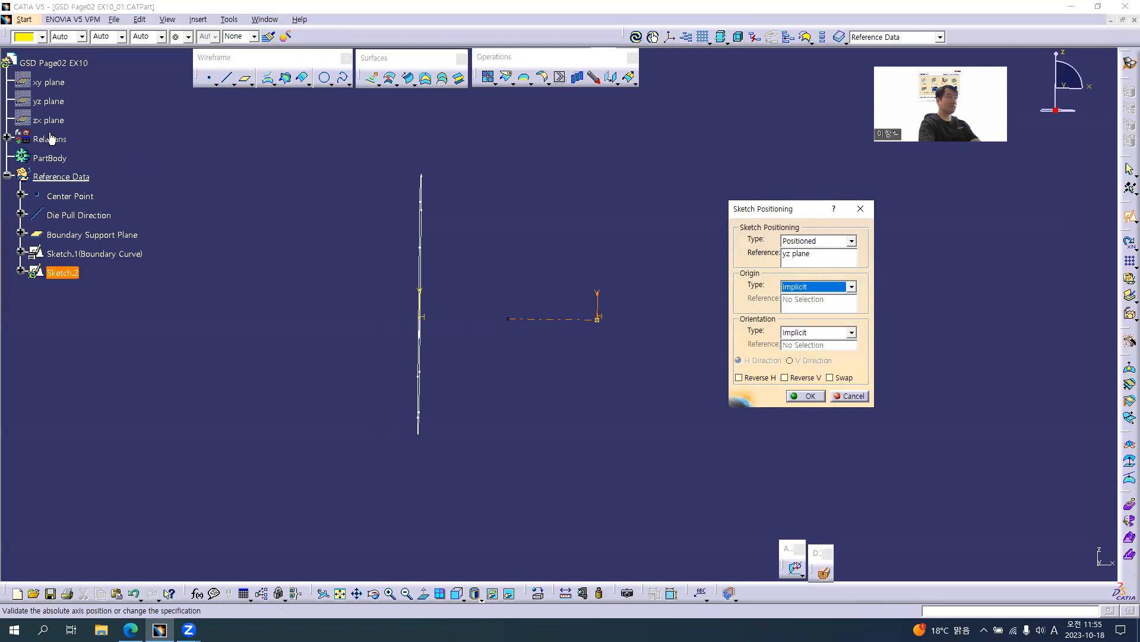
pyautogui.click(796, 257)
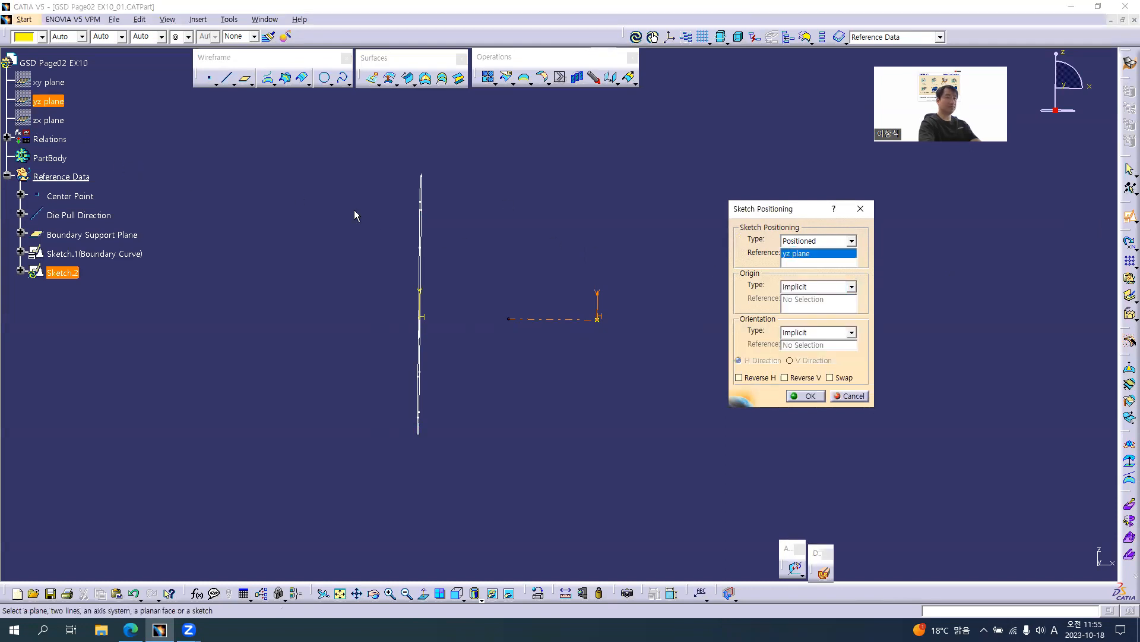
pyautogui.click(53, 121)
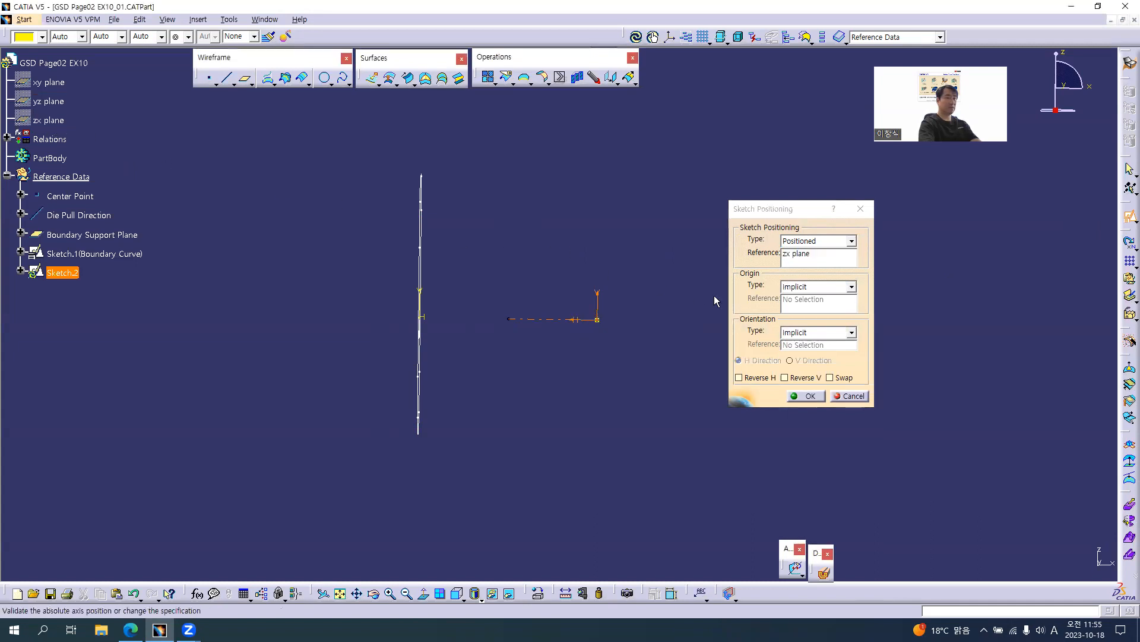
pyautogui.click(791, 291)
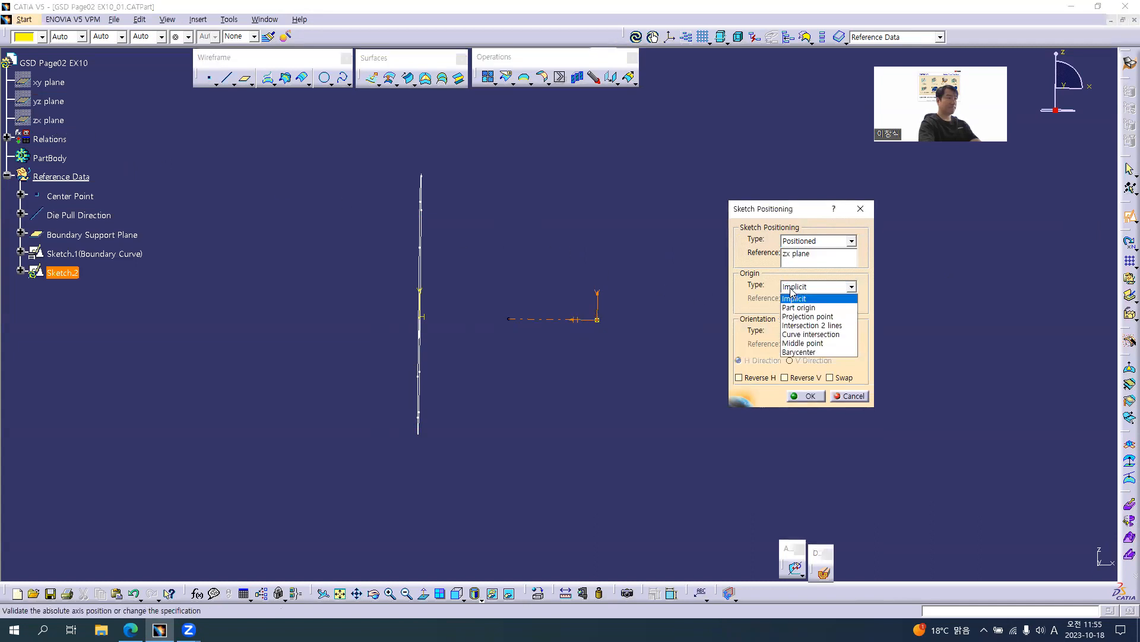
pyautogui.click(808, 318)
pyautogui.click(69, 197)
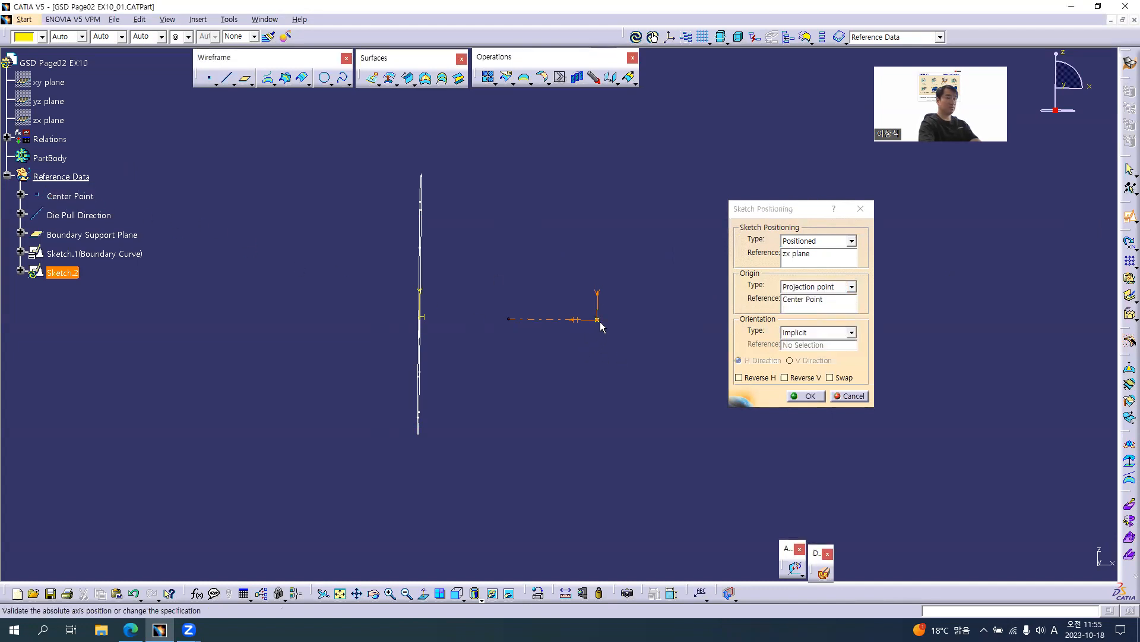
pyautogui.click(772, 378)
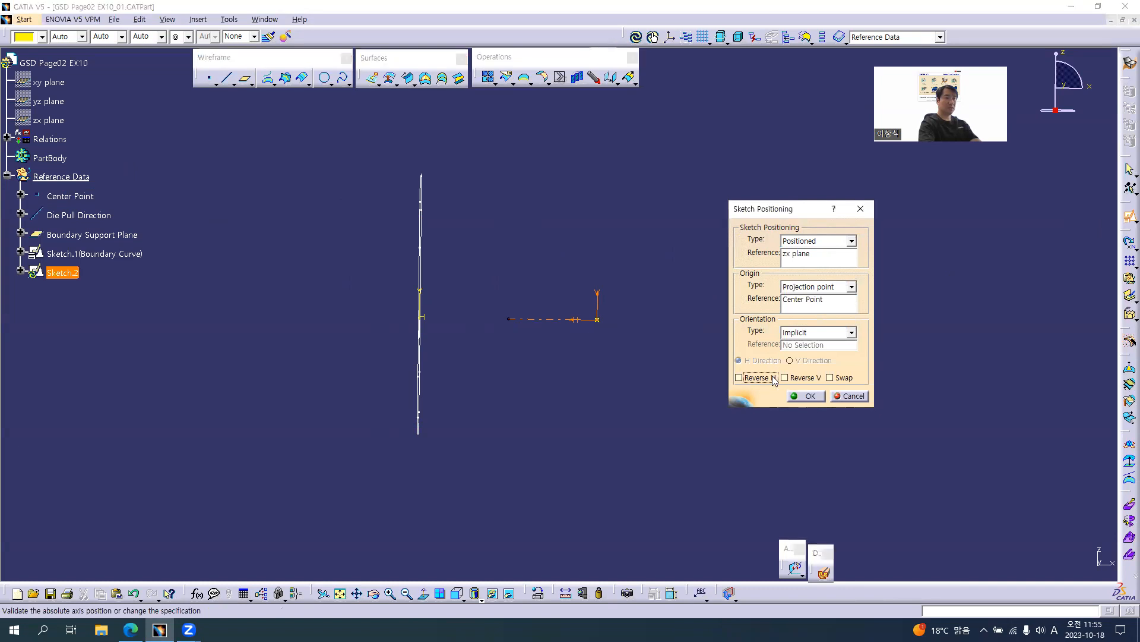
pyautogui.click(807, 397)
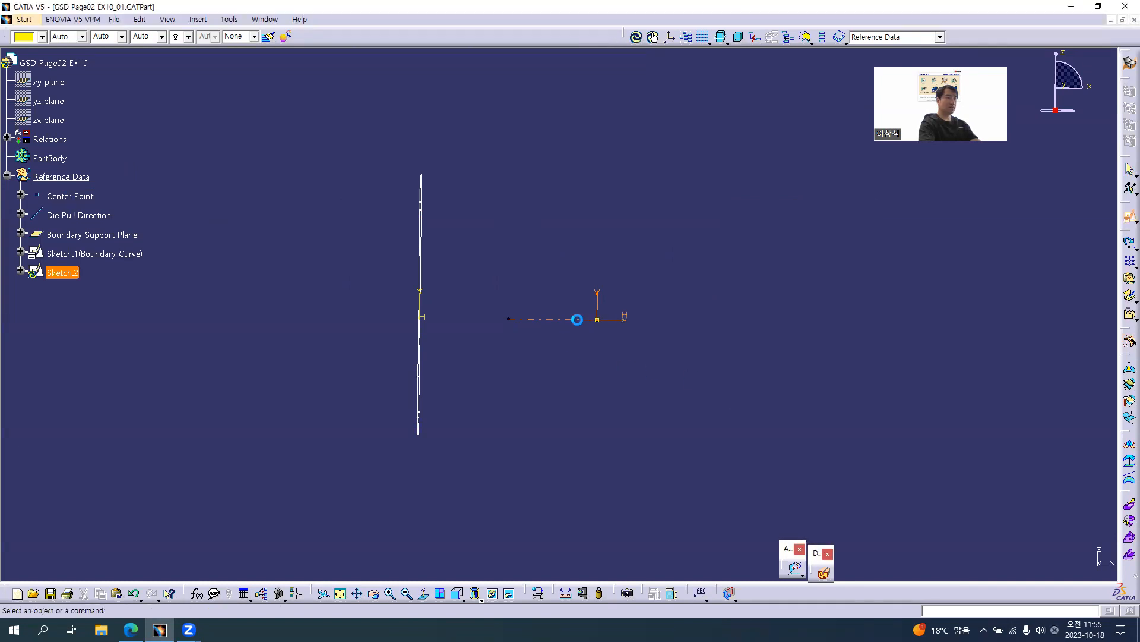
# Step: Following Section Cut A-A in the PDF, sketch a three-point arc through the sketch origin, bulging toward the boundary curve
pyautogui.click(268, 83)
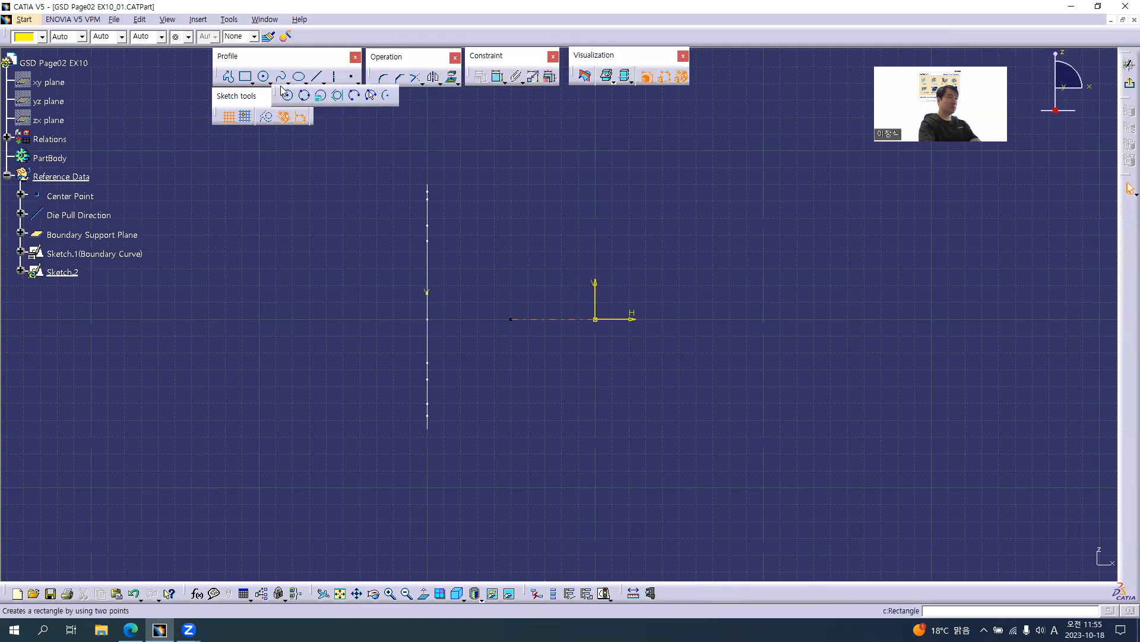
pyautogui.click(372, 96)
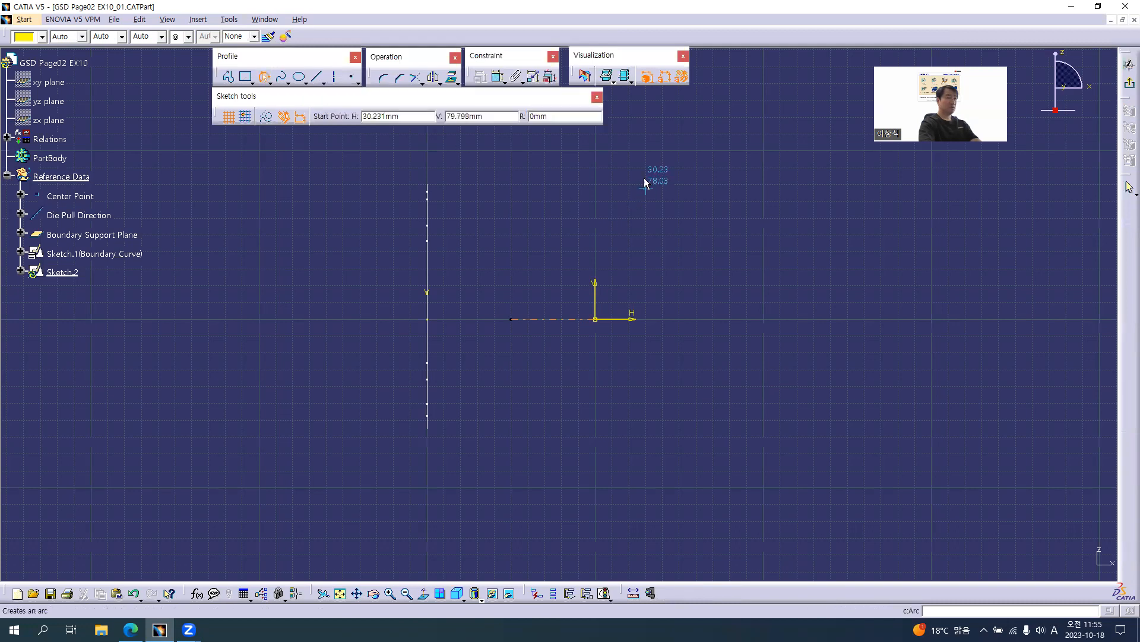
pyautogui.hotkey('alt', 'Tab')
pyautogui.keyDown('ctrl'); pyautogui.scroll(2, 661, 337); pyautogui.keyUp('ctrl')
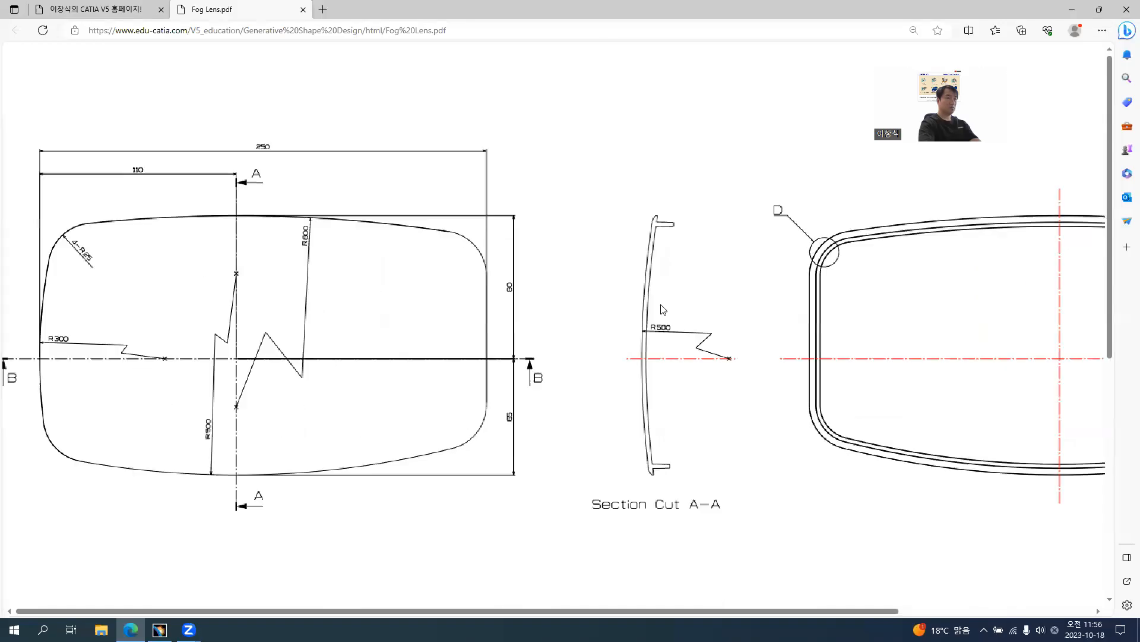
pyautogui.hotkey('alt', 'Tab')
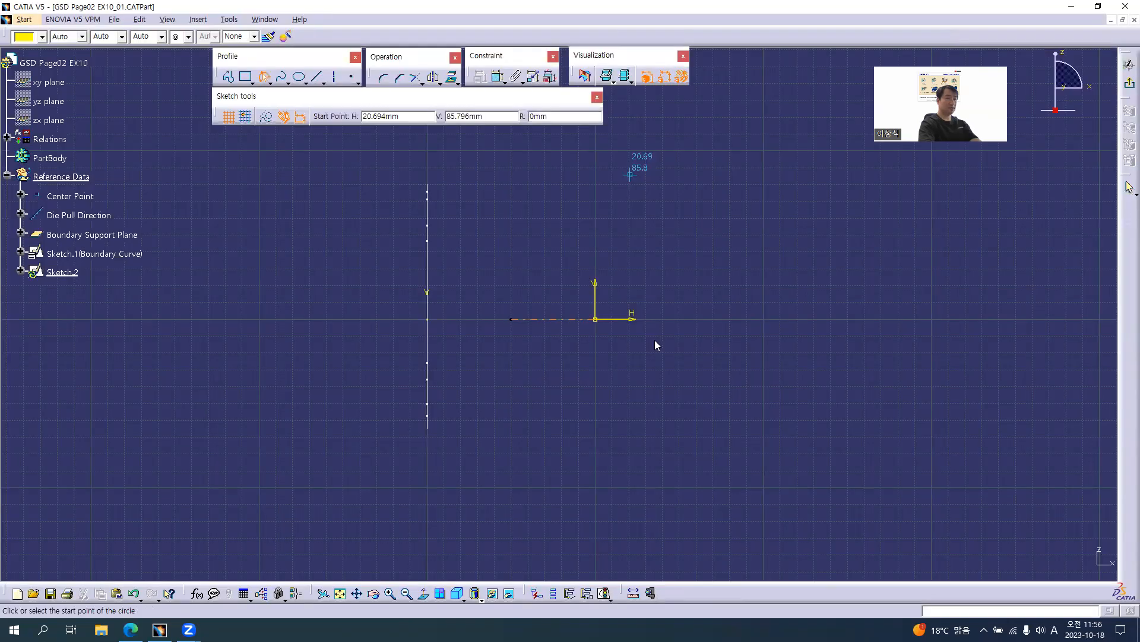
pyautogui.click(635, 191)
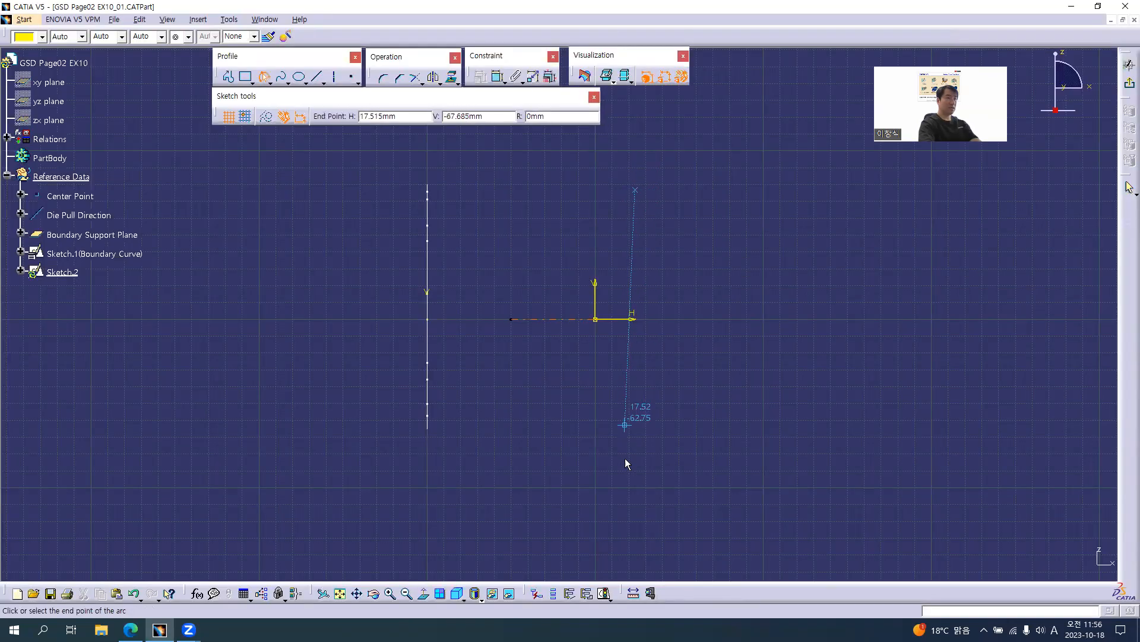
pyautogui.click(641, 461)
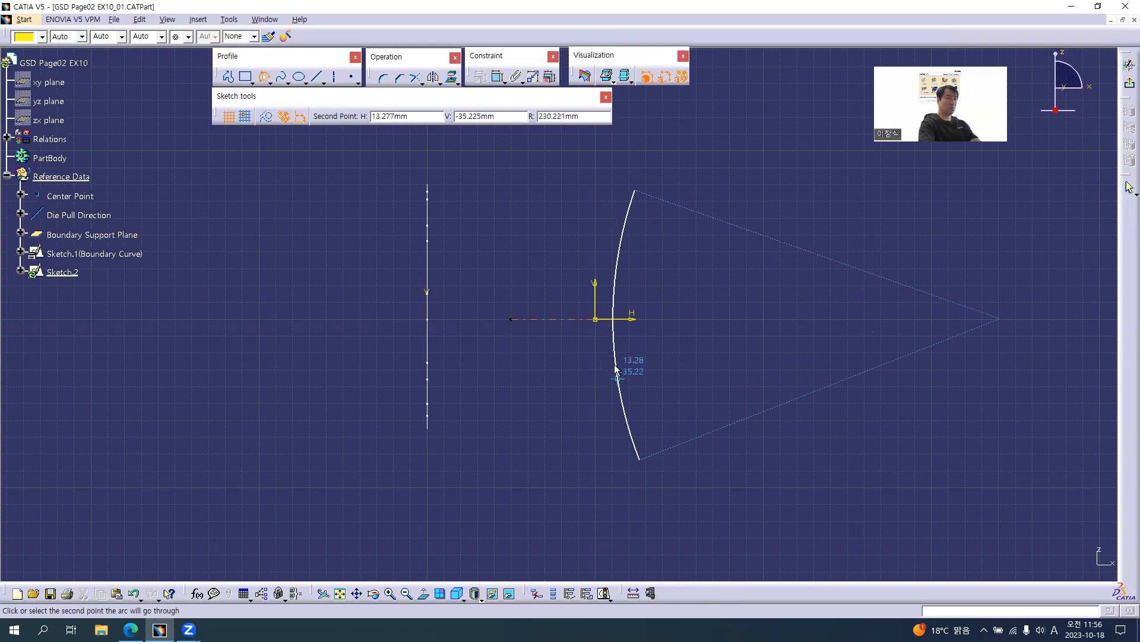
pyautogui.click(596, 319)
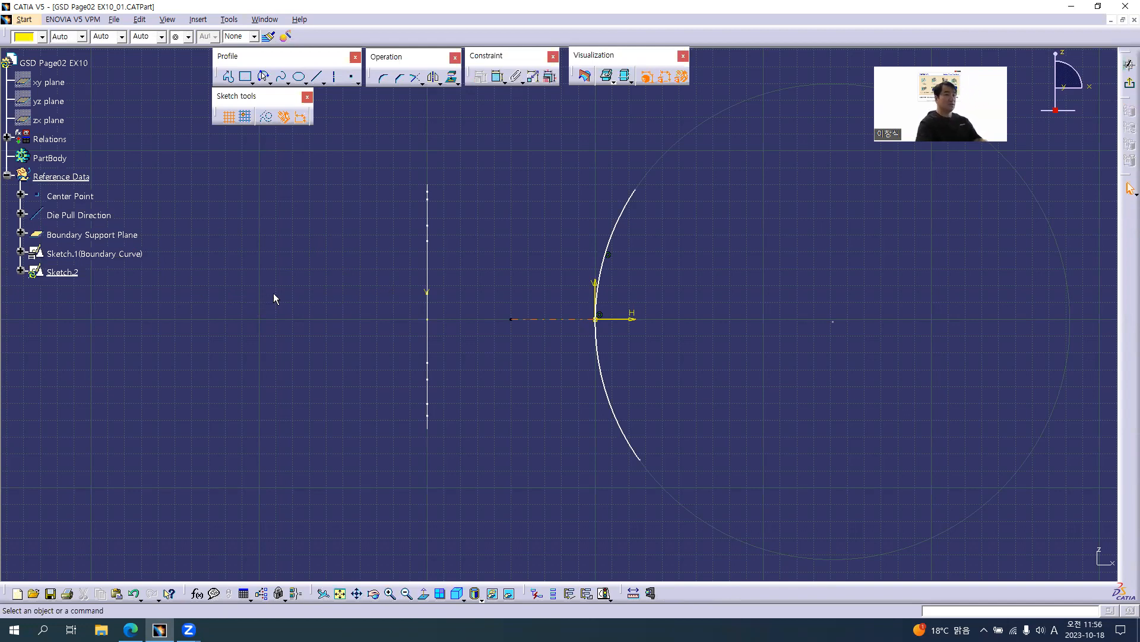
# Step: Reposition the arc's upper and lower endpoints to flatten it and extend it beyond the boundary curve's height
pyautogui.moveTo(639, 191); pyautogui.dragTo(647, 173)
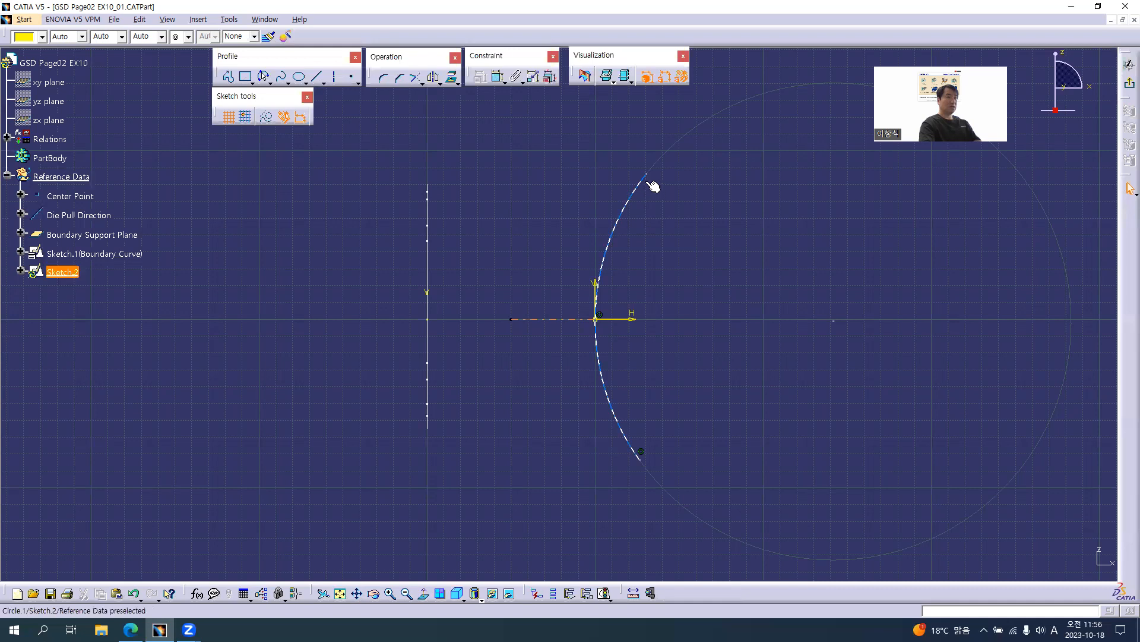
pyautogui.moveTo(647, 175); pyautogui.dragTo(633, 172)
pyautogui.moveTo(642, 461); pyautogui.dragTo(615, 464)
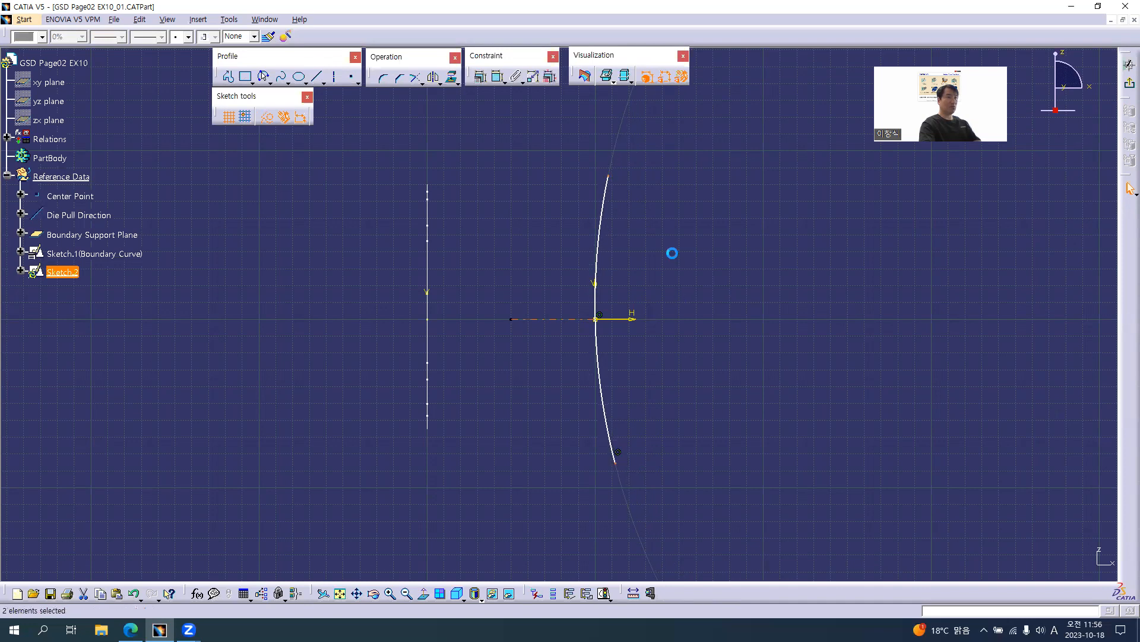
pyautogui.click(672, 253)
# Step: Dimension the arc's radius
pyautogui.click(498, 80)
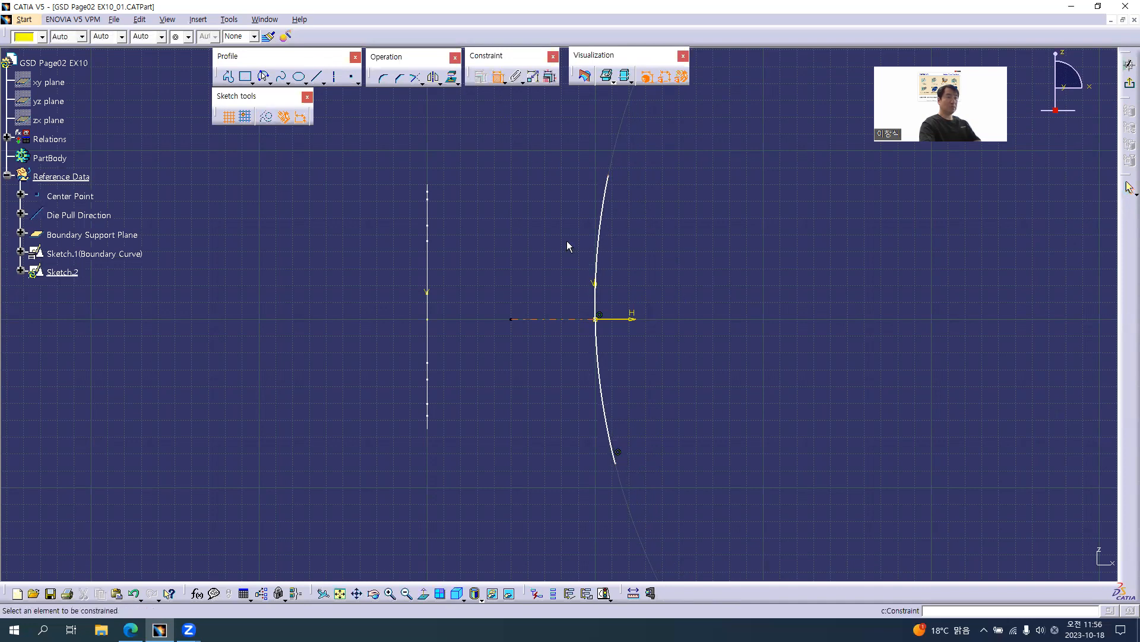
pyautogui.click(593, 246)
pyautogui.click(569, 238)
# Step: Constrain the arc's centre point to be coincident with the sketch's H axis
pyautogui.keyDown('ctrl'); pyautogui.moveTo(891, 450); pyautogui.dragTo(765, 343, button='middle'); pyautogui.keyUp('ctrl')
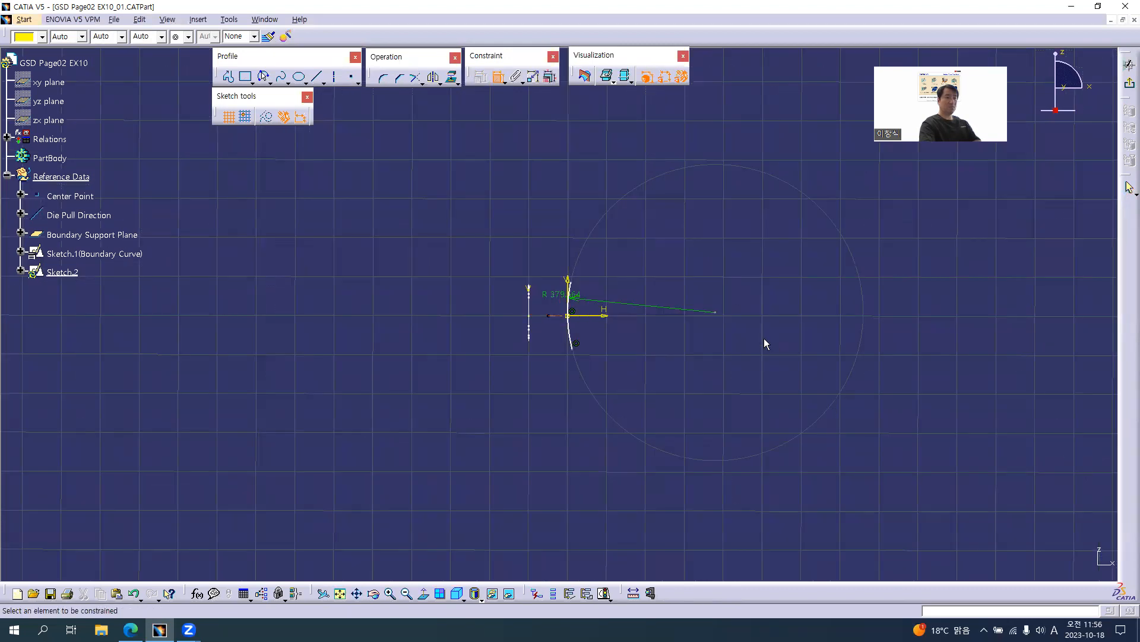
pyautogui.click(715, 313)
pyautogui.click(607, 315)
pyautogui.rightClick(630, 322)
pyautogui.click(637, 373)
# Step: Check the section radius in the PDF, set the arc's radius to 500 mm, and place the dimension beside the arc
pyautogui.moveTo(636, 368); pyautogui.dragTo(631, 254, button='middle')
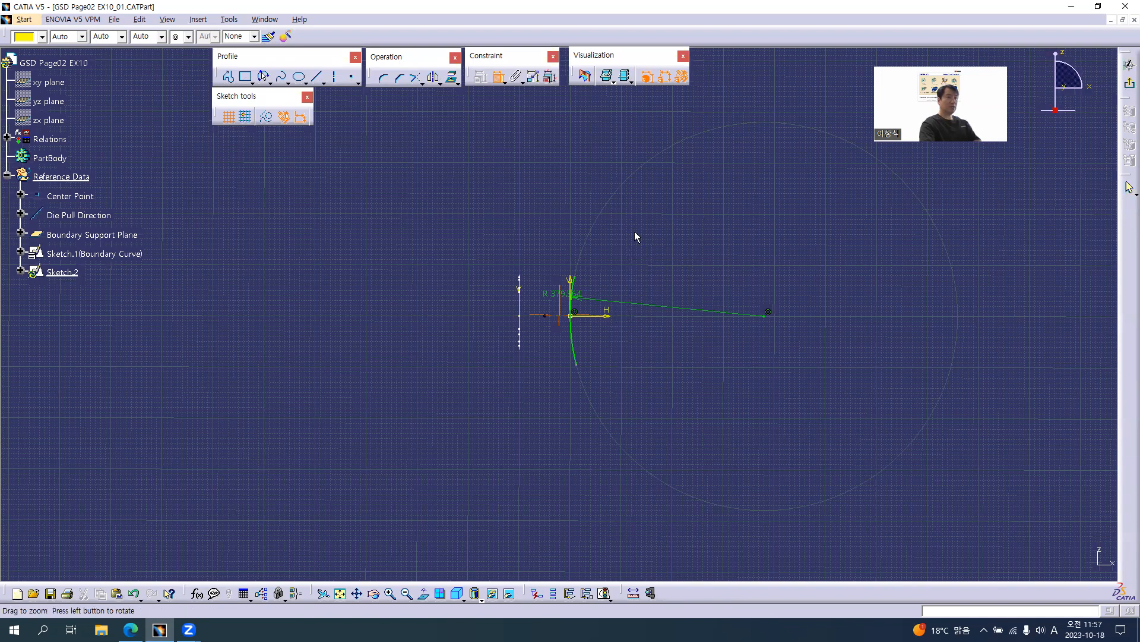
pyautogui.hotkey('alt', 'Tab')
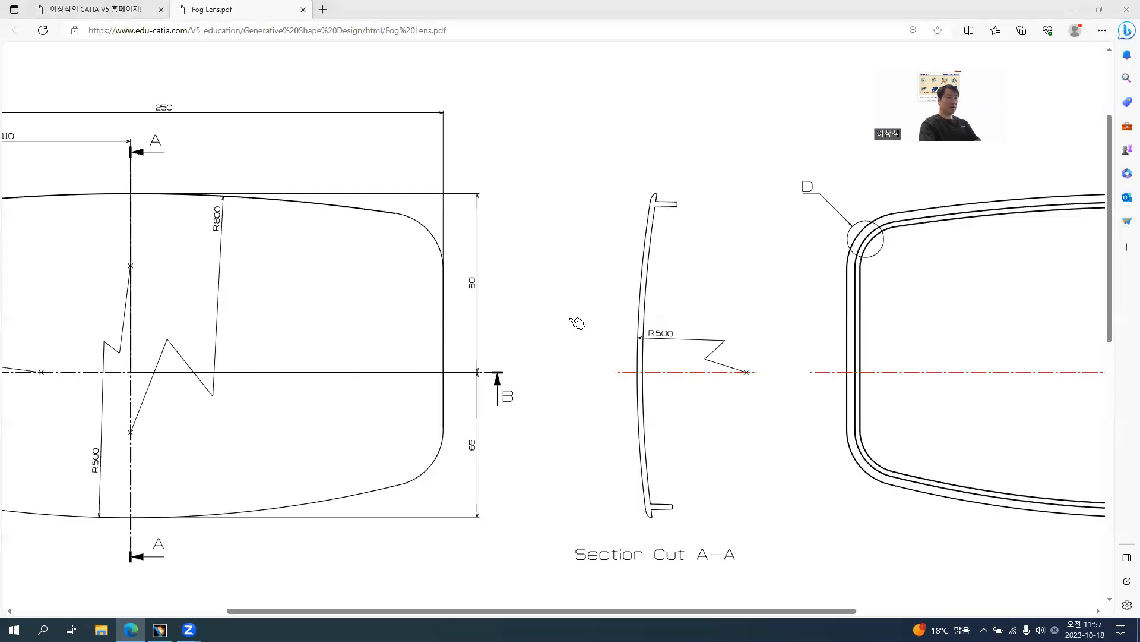
pyautogui.hotkey('alt', 'Tab')
pyautogui.doubleClick(565, 241)
pyautogui.write('500')
pyautogui.press('Return')
pyautogui.moveTo(538, 230); pyautogui.dragTo(539, 270, button='middle')
pyautogui.moveTo(576, 262); pyautogui.dragTo(618, 261)
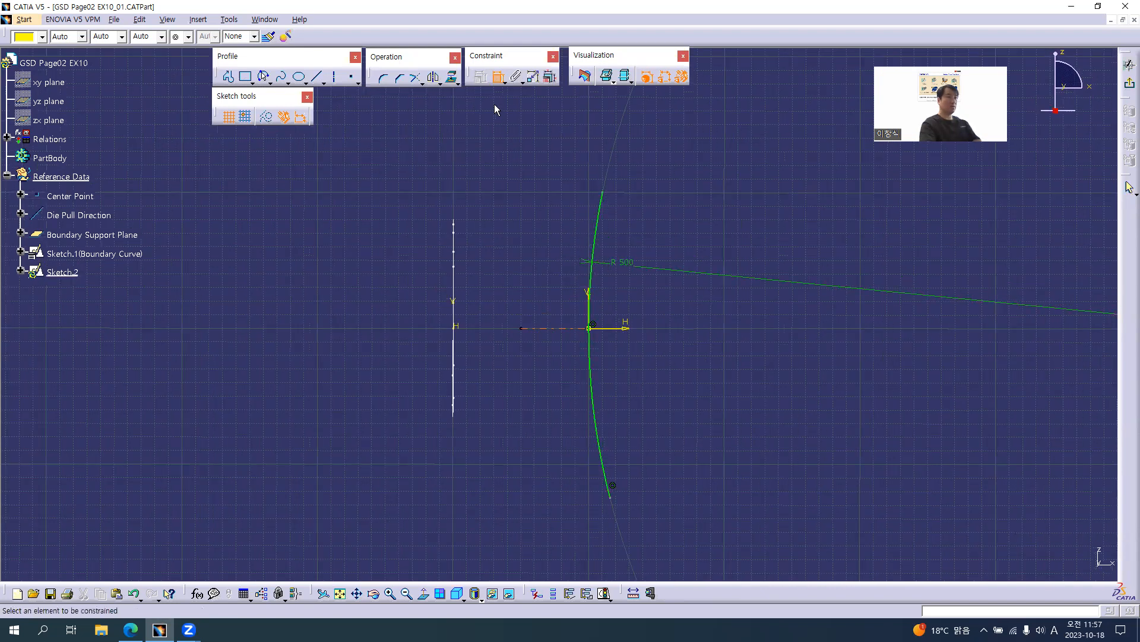
# Step: Dimension the vertical distances from the sketch's H axis to the arc's upper and lower endpoints
pyautogui.click(632, 328)
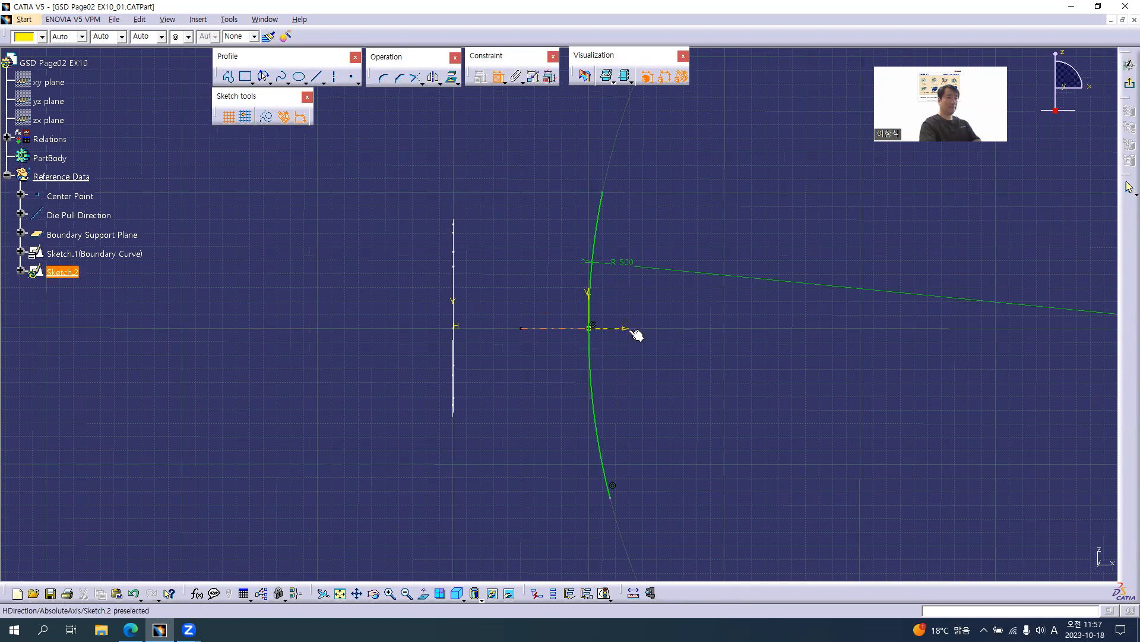
pyautogui.click(606, 193)
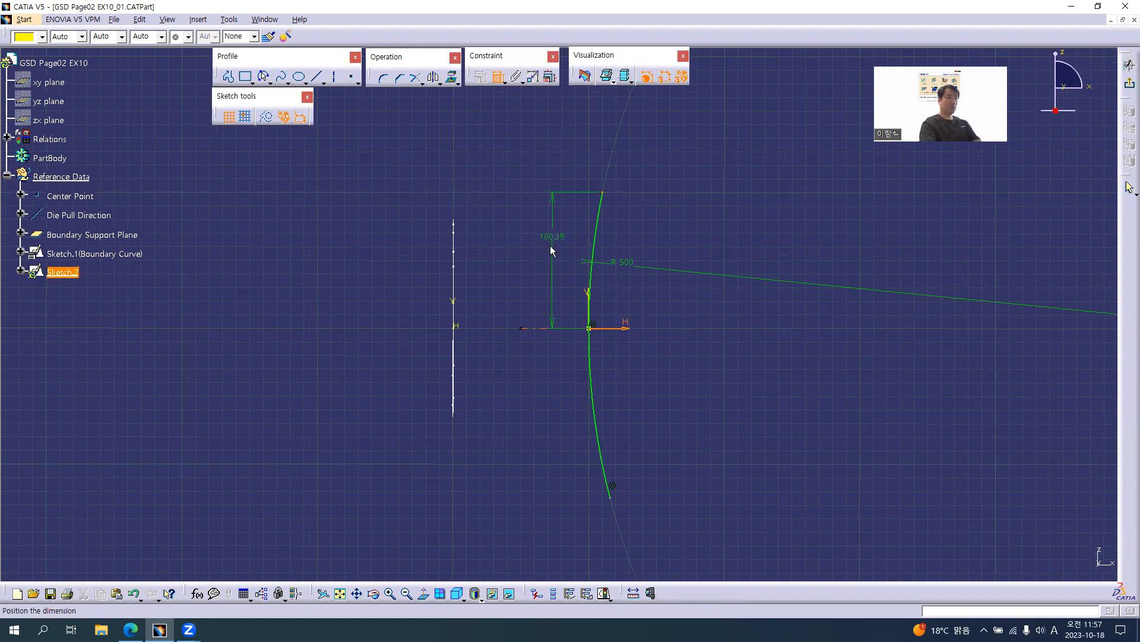
pyautogui.click(565, 270)
pyautogui.click(620, 328)
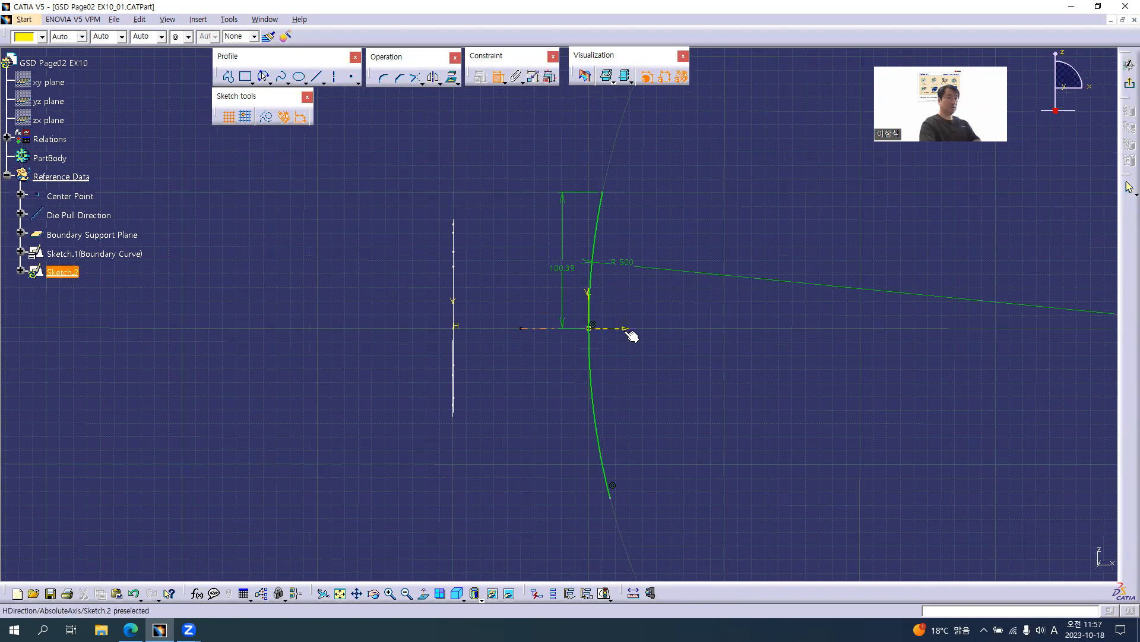
pyautogui.click(615, 500)
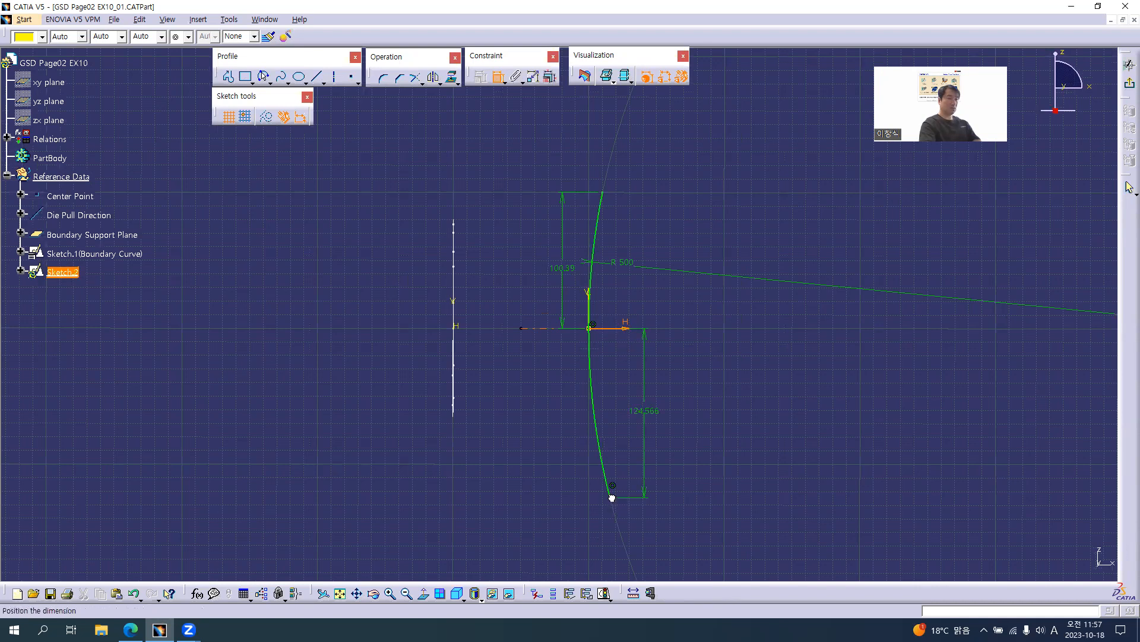
pyautogui.click(562, 422)
# Step: Set the distances from the H axis to the arc's upper and lower endpoints to 100 mm each
pyautogui.moveTo(501, 355)
pyautogui.mouseDown(button='middle')
pyautogui.moveTo(591, 382)
pyautogui.moveTo(446, 286)
pyautogui.mouseUp(button='middle')
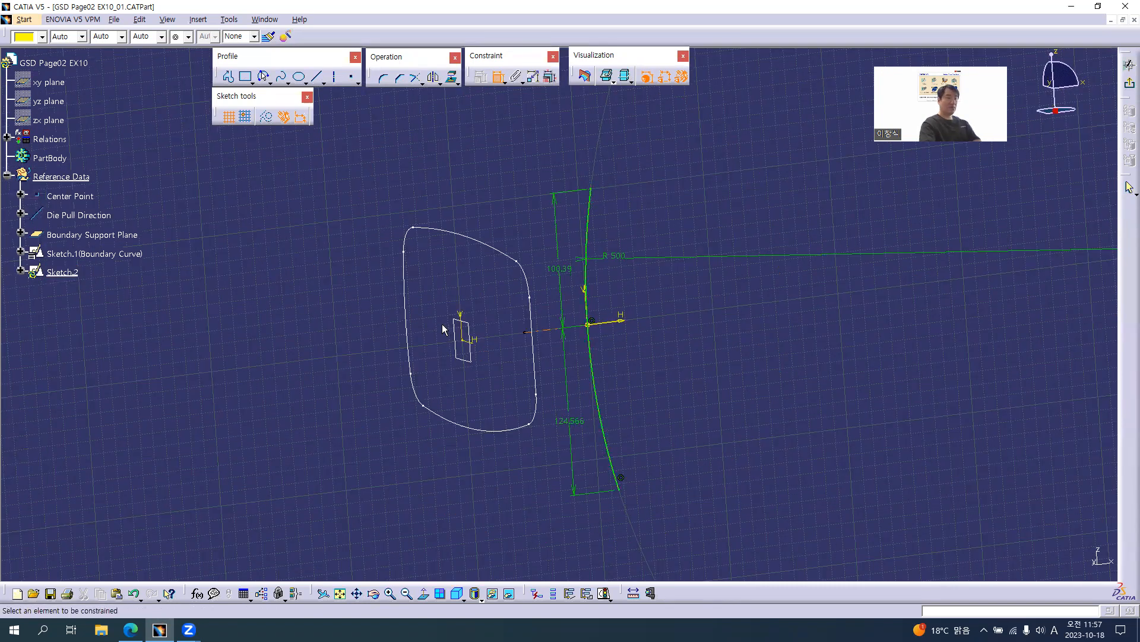
pyautogui.click(424, 592)
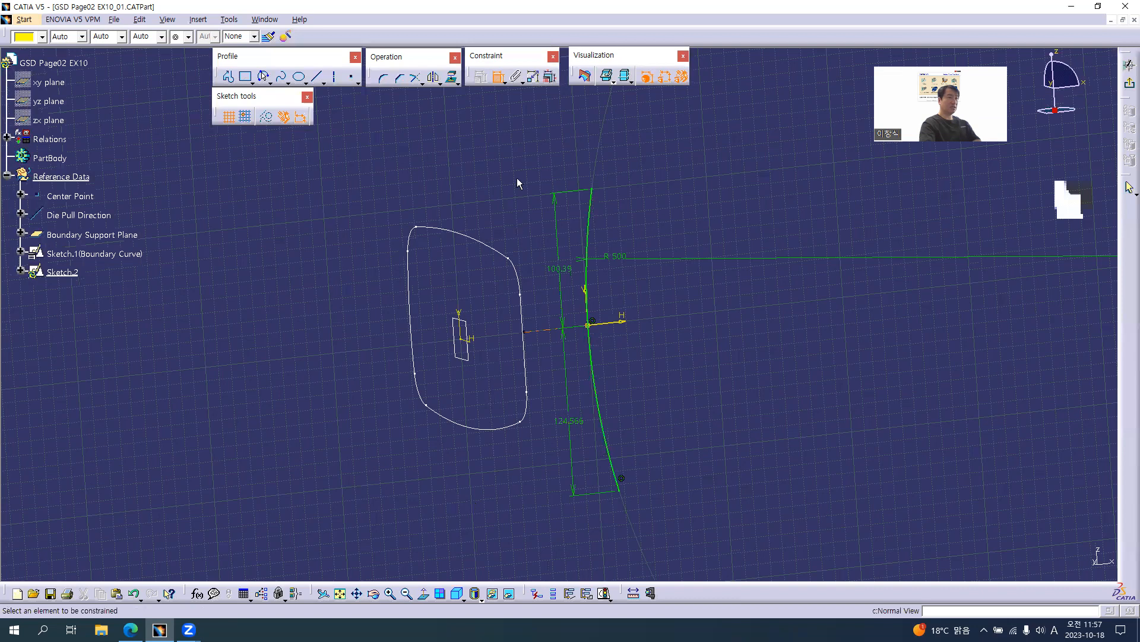
pyautogui.click(556, 270)
pyautogui.write('100')
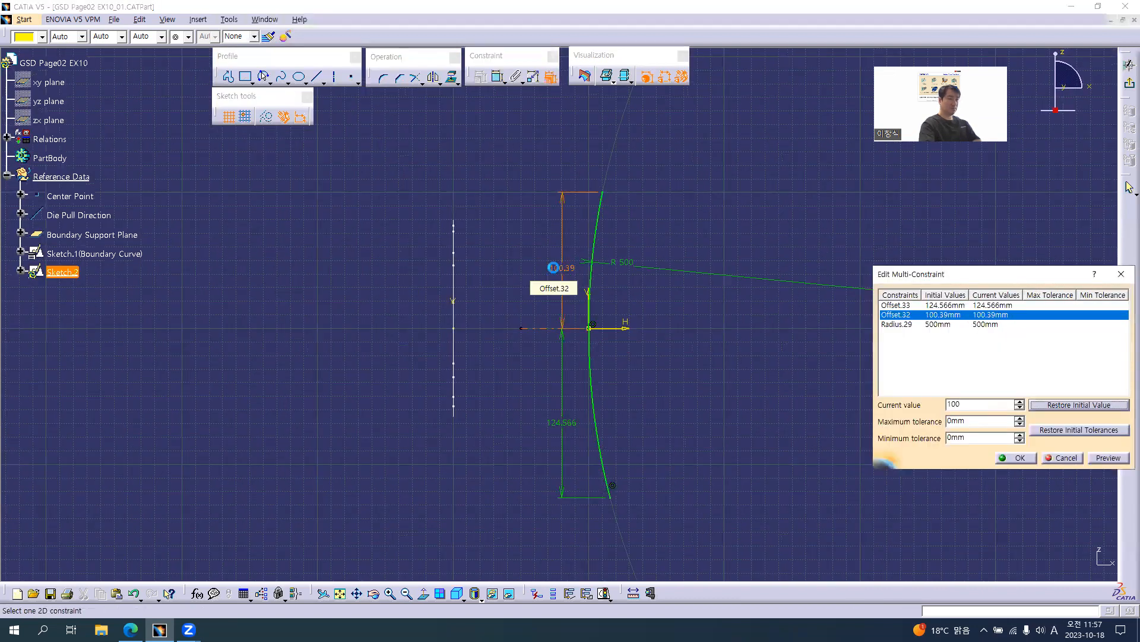
pyautogui.click(562, 425)
pyautogui.write('100')
pyautogui.press('Return')
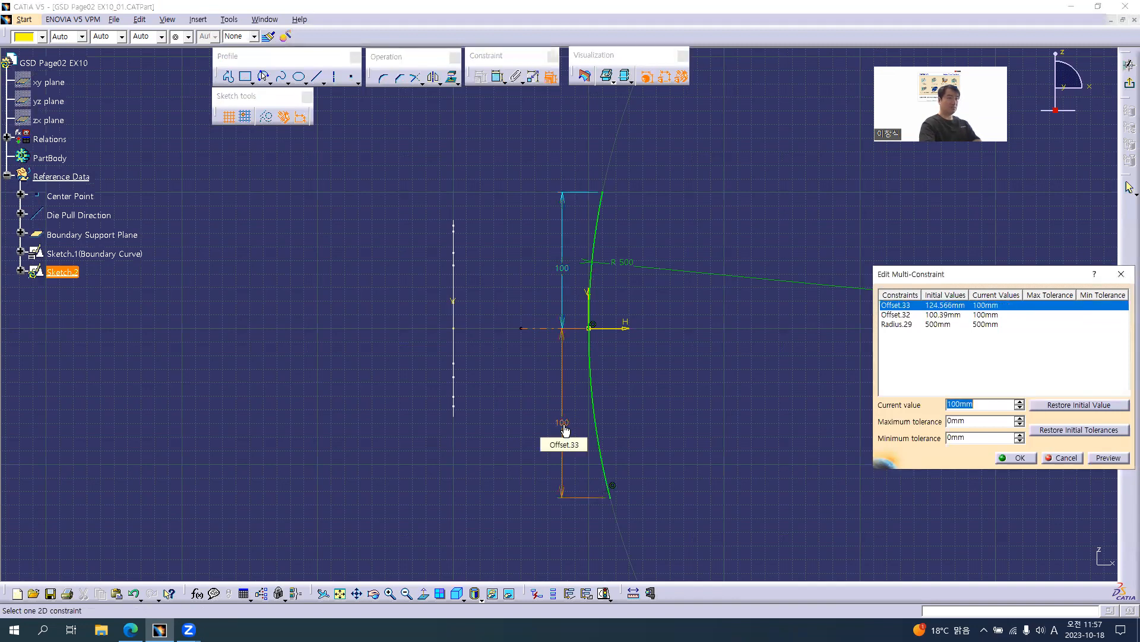
pyautogui.click(1019, 459)
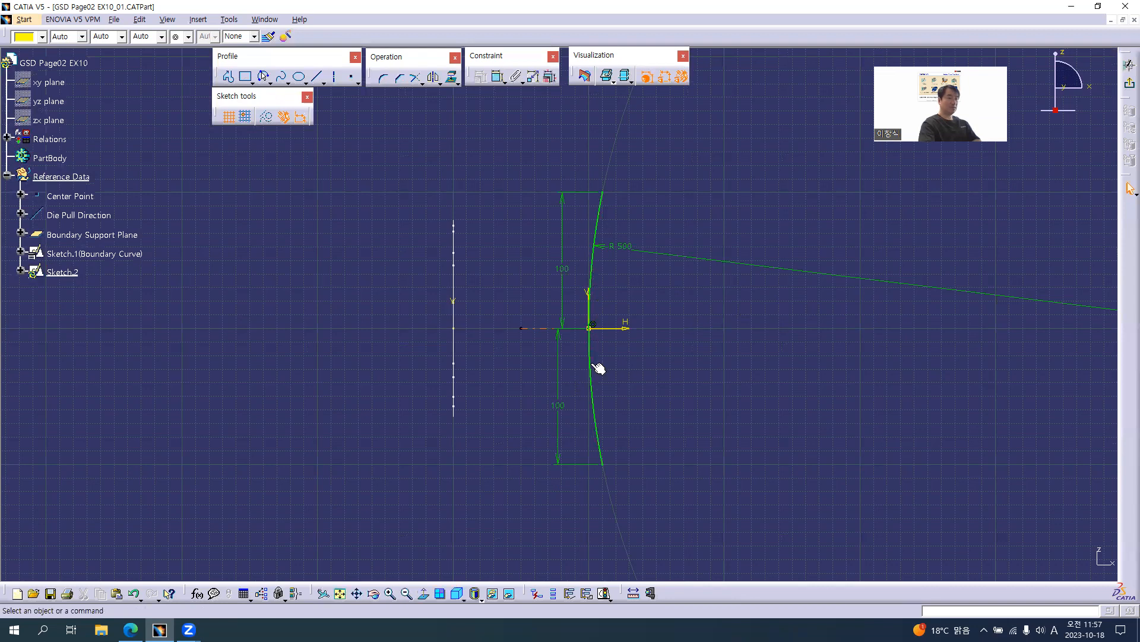
# Step: Exit the arc sketch and rename it as Lens Skin Profile
pyautogui.click(563, 369)
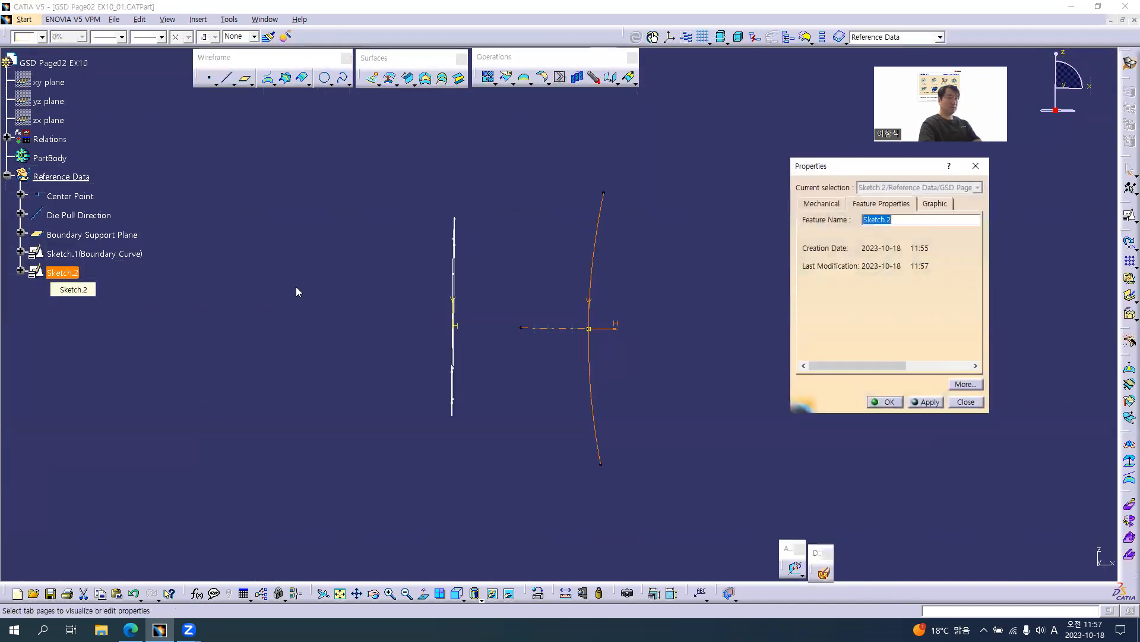
pyautogui.write('Skin Profile')
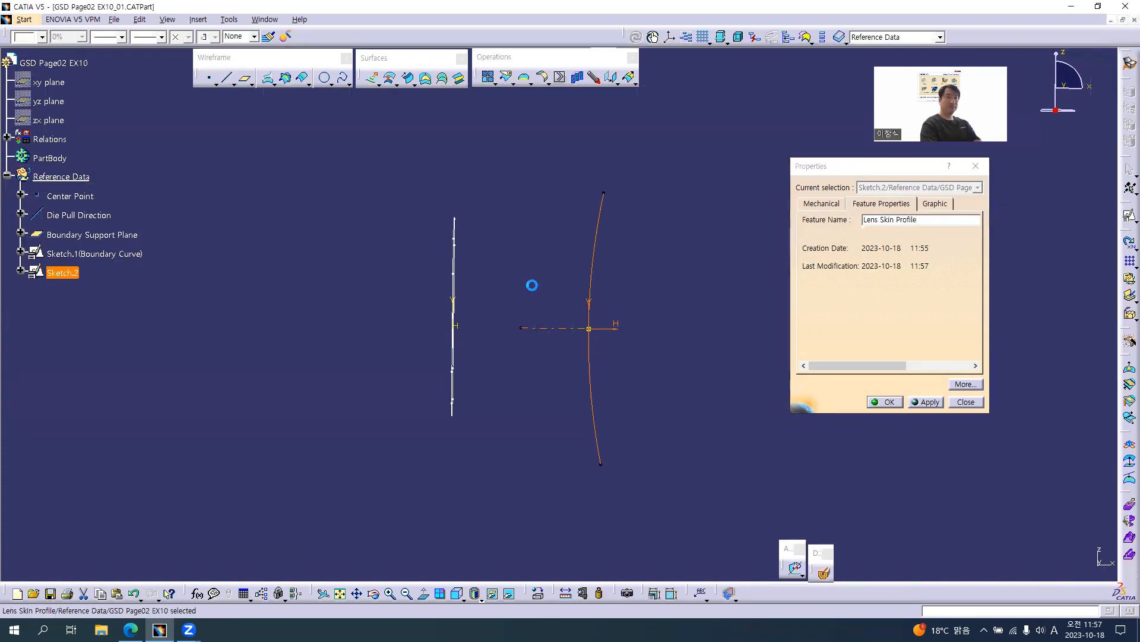
pyautogui.press('Return')
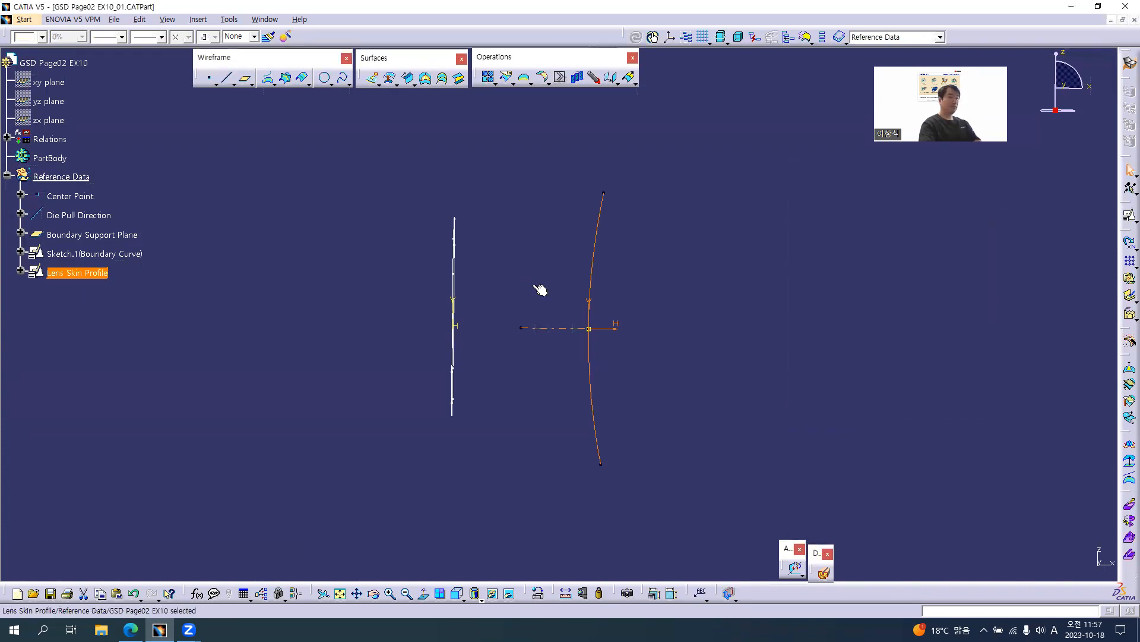
pyautogui.click(364, 323)
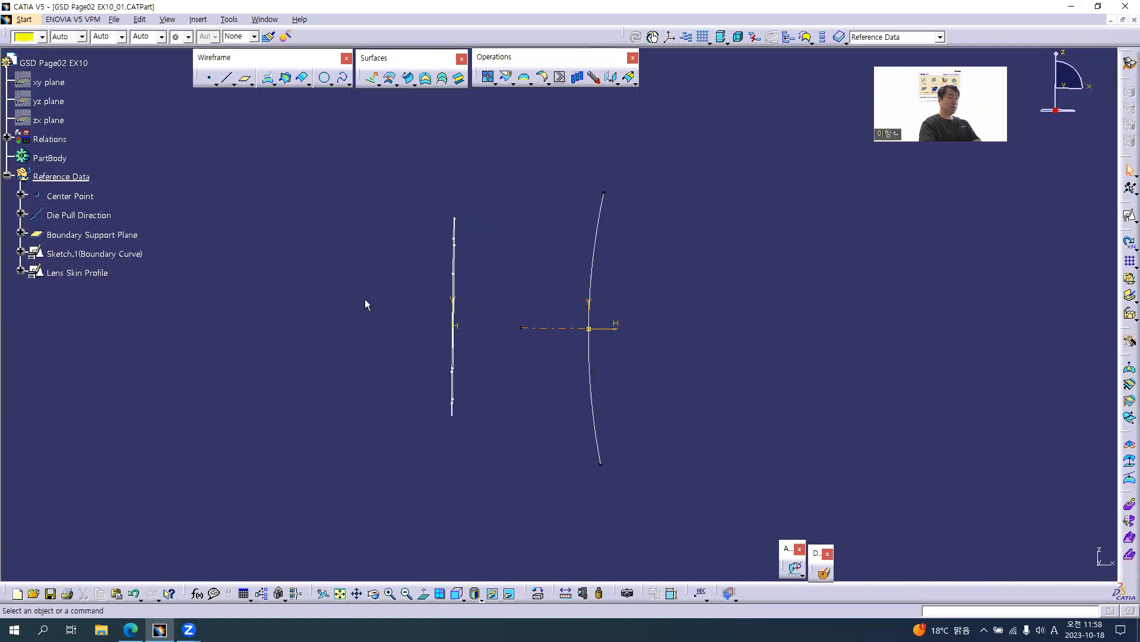
# Step: Compare the boundary curve and profile with the PDF's front view, and check the lens radius in Section Cut B-B
pyautogui.moveTo(382, 298); pyautogui.dragTo(690, 298, button='middle')
pyautogui.moveTo(493, 321); pyautogui.dragTo(543, 395, button='middle')
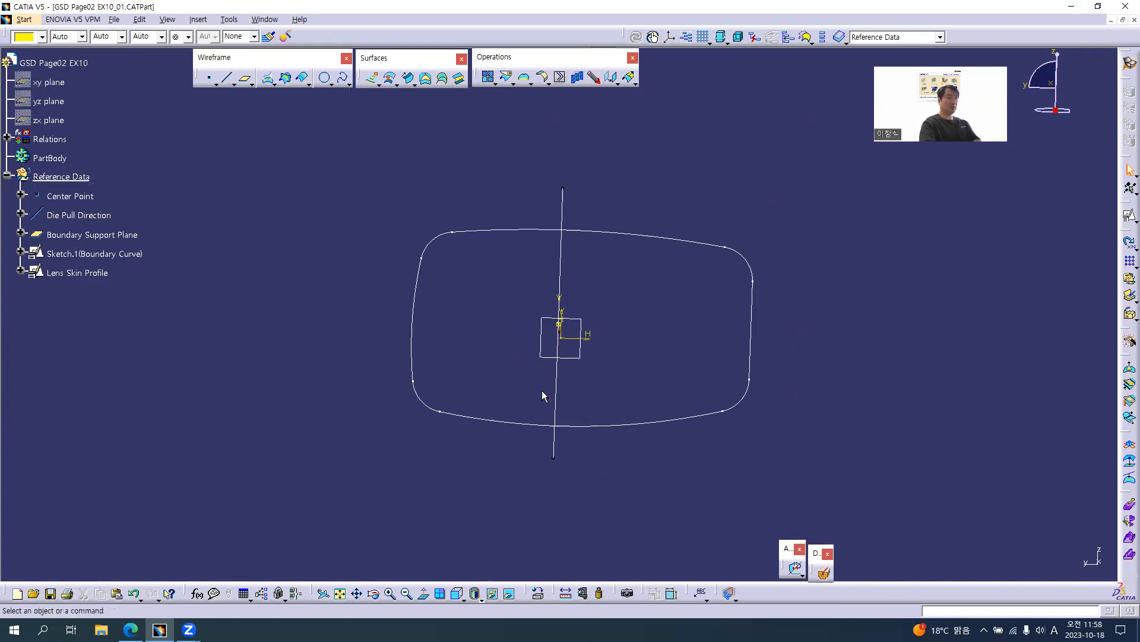
pyautogui.hotkey('alt', 'Tab')
pyautogui.moveTo(338, 386); pyautogui.dragTo(293, 382, button='middle')
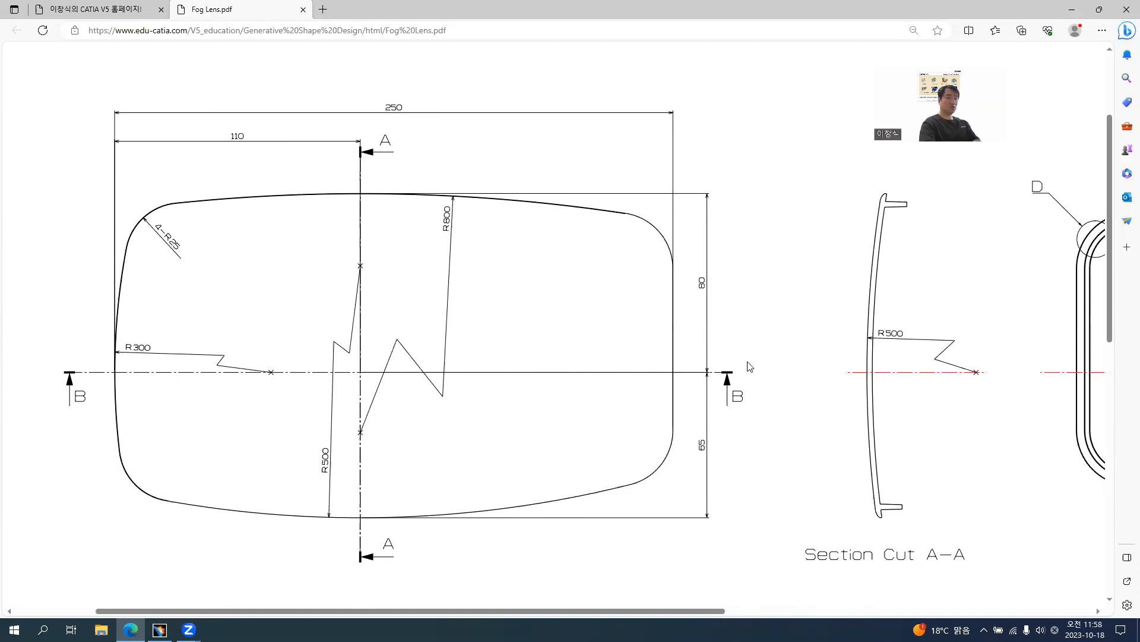
pyautogui.hotkey('alt', 'Tab')
pyautogui.moveTo(572, 453); pyautogui.dragTo(580, 115, button='middle')
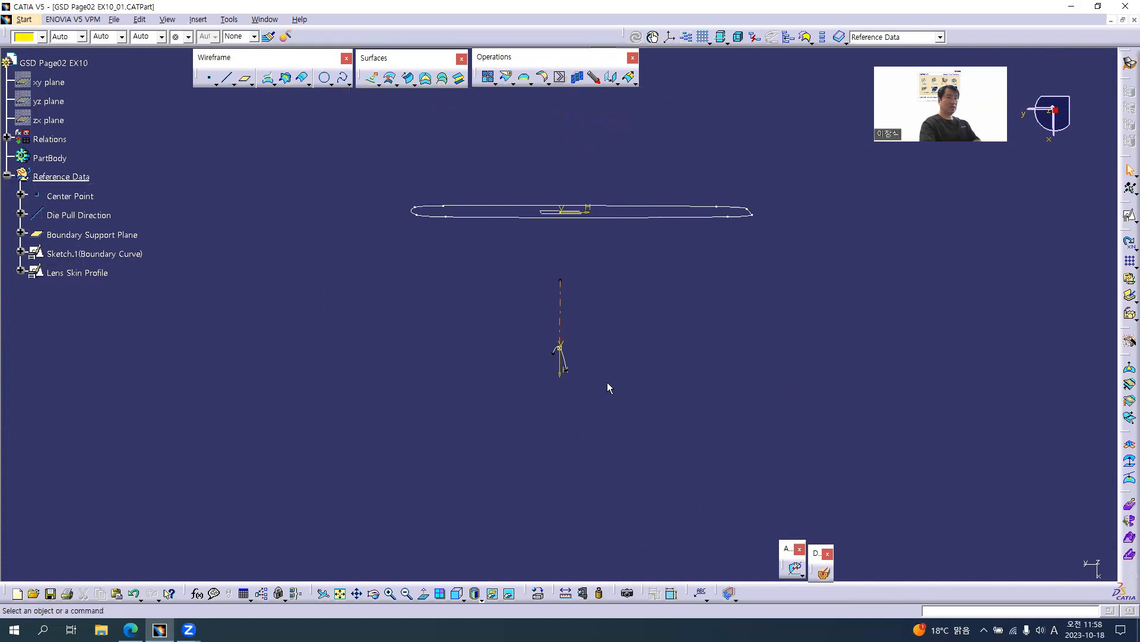
pyautogui.hotkey('alt', 'Tab')
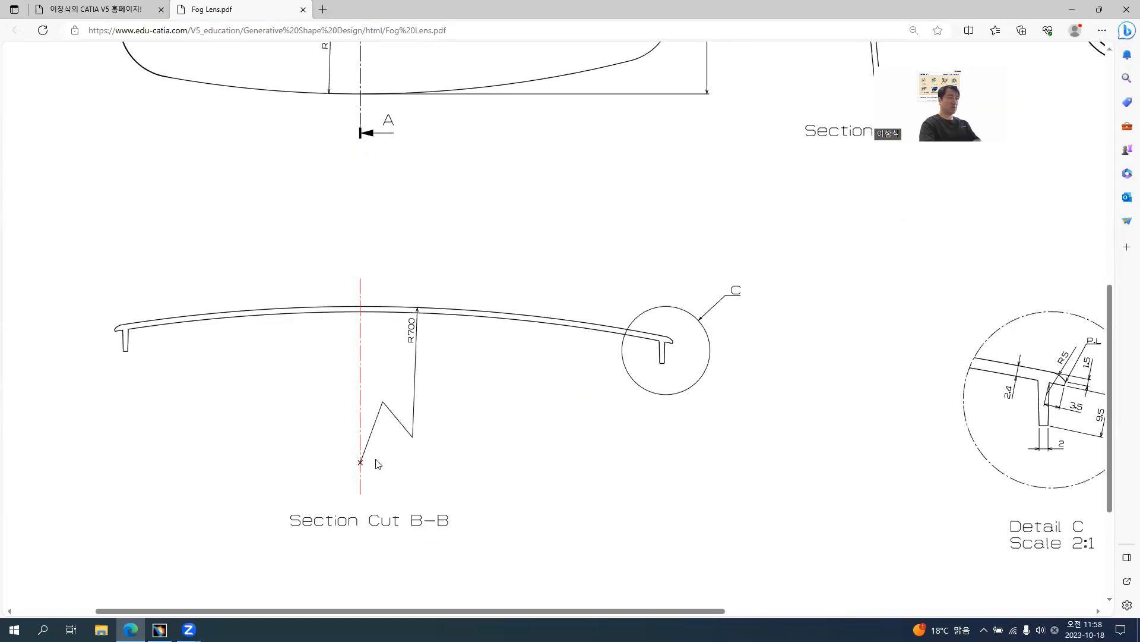
pyautogui.hotkey('alt', 'Tab')
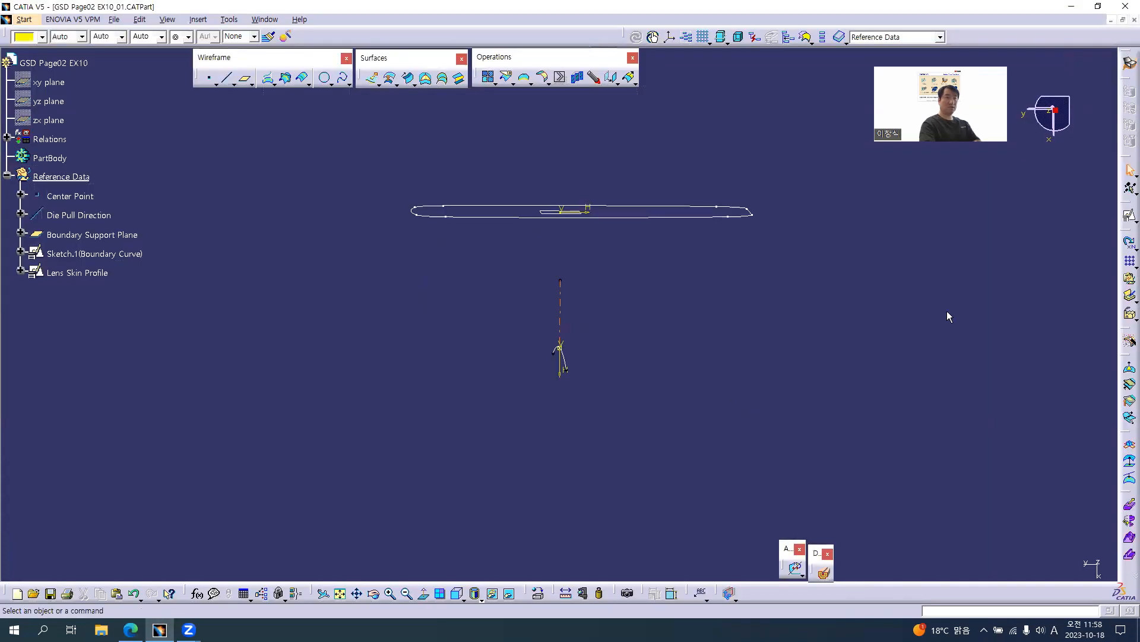
# Step: Create a positioned sketch on the xy plane with its origin projected from Center Point, axes swapped, and H and V reversed
pyautogui.click(1124, 220)
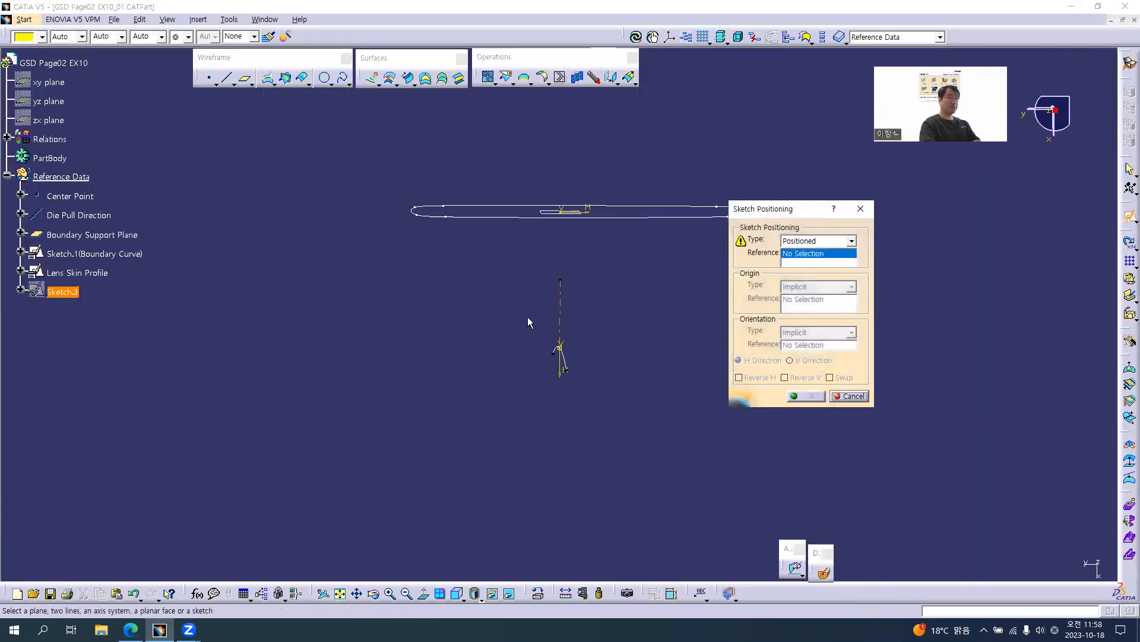
pyautogui.click(63, 83)
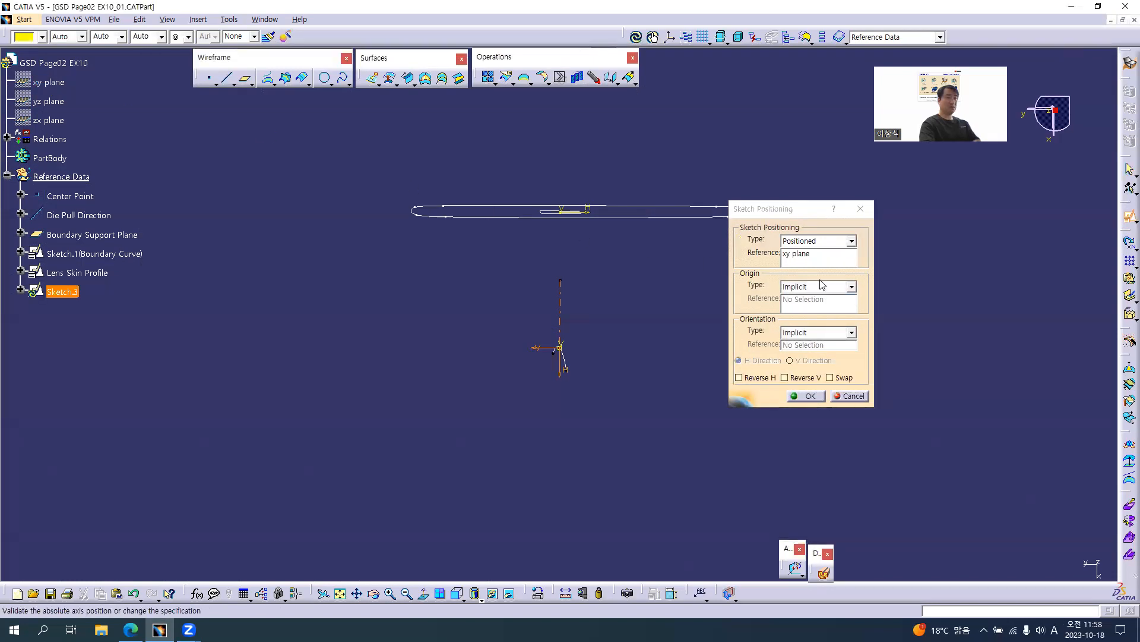
pyautogui.click(822, 285)
pyautogui.click(813, 324)
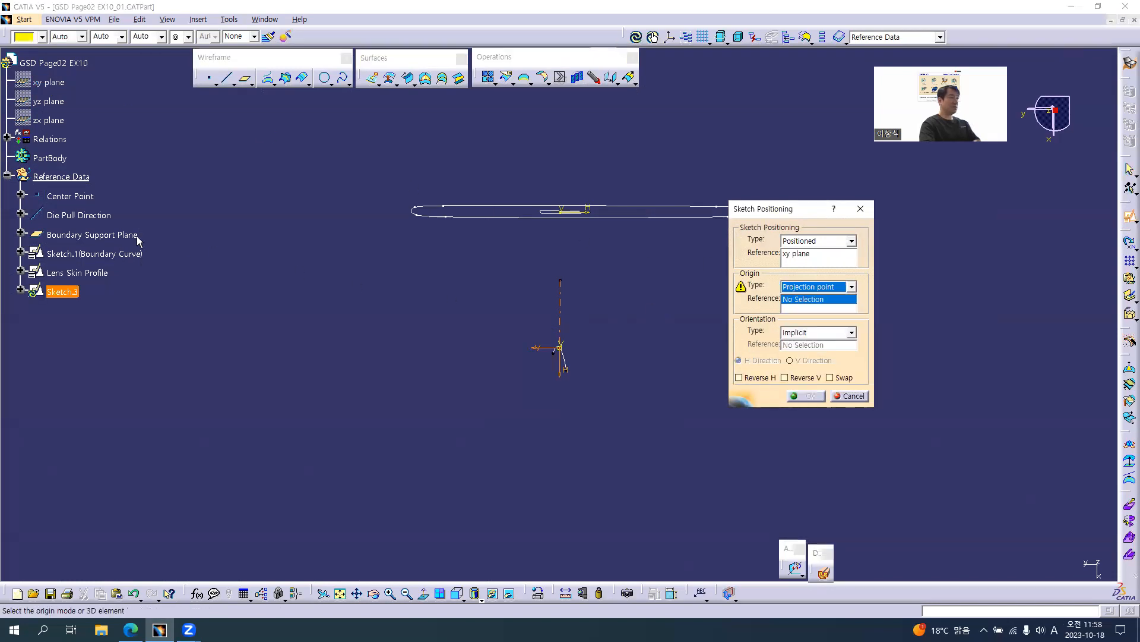
pyautogui.click(84, 197)
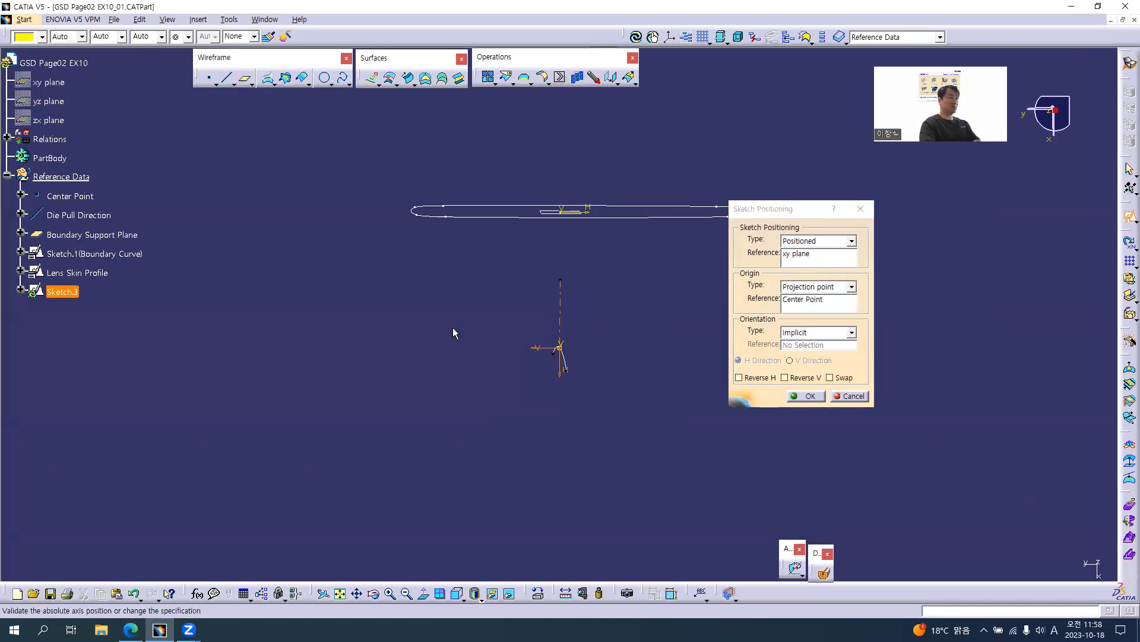
pyautogui.click(831, 378)
pyautogui.click(765, 378)
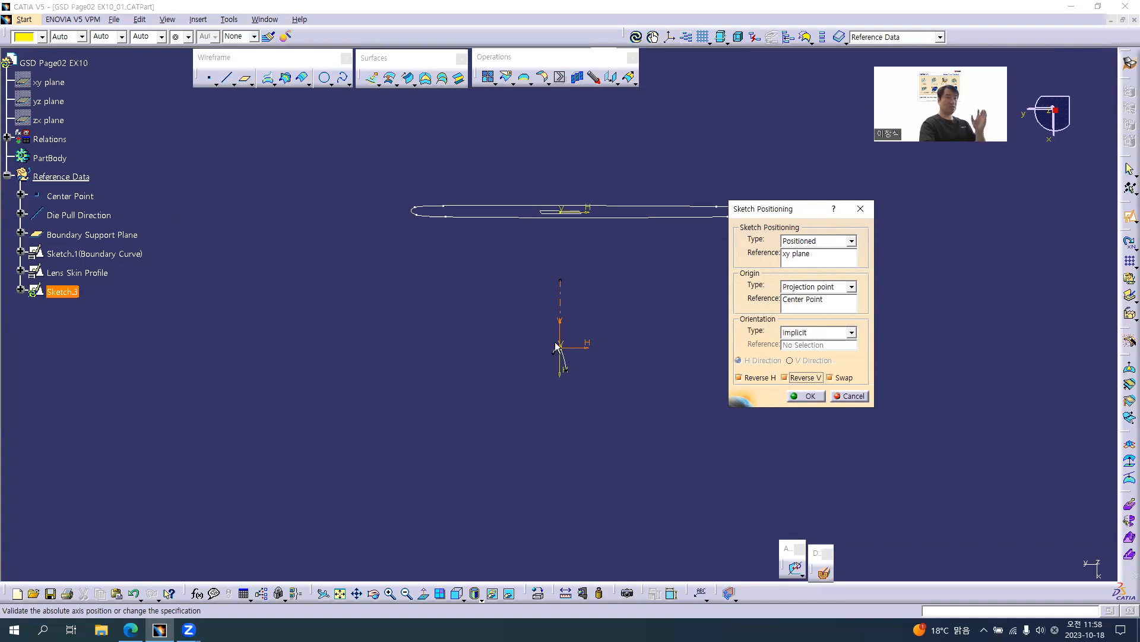
pyautogui.click(797, 395)
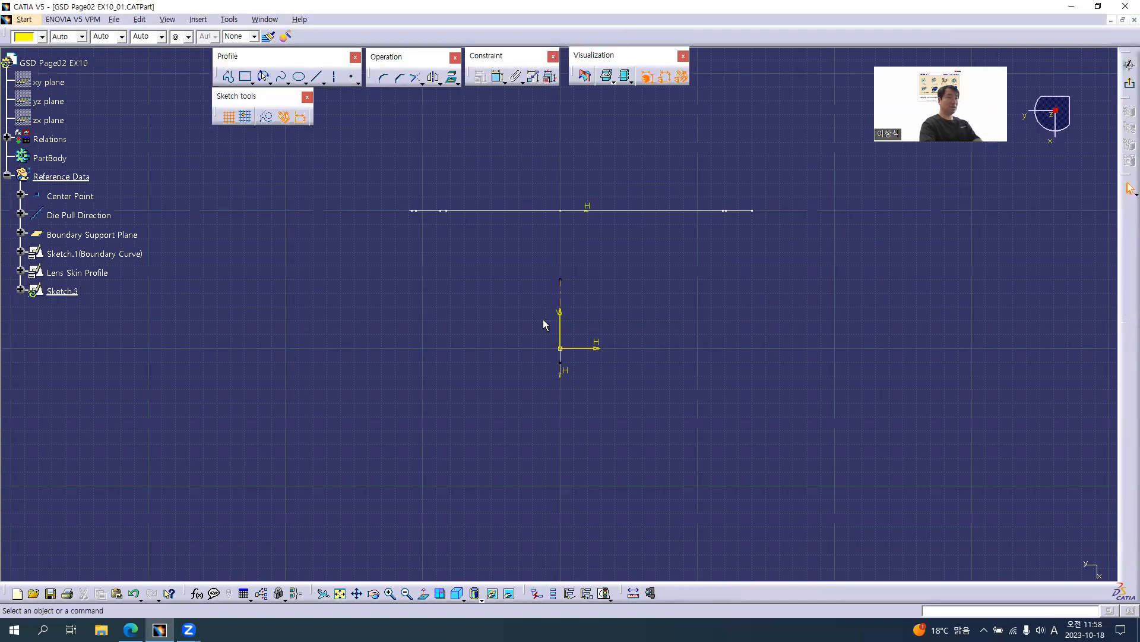
# Step: Draw a shallow three-point arc through the sketch origin, about 303 mm wide and extending beyond both ends of the boundary curve
pyautogui.click(265, 76)
pyautogui.click(382, 372)
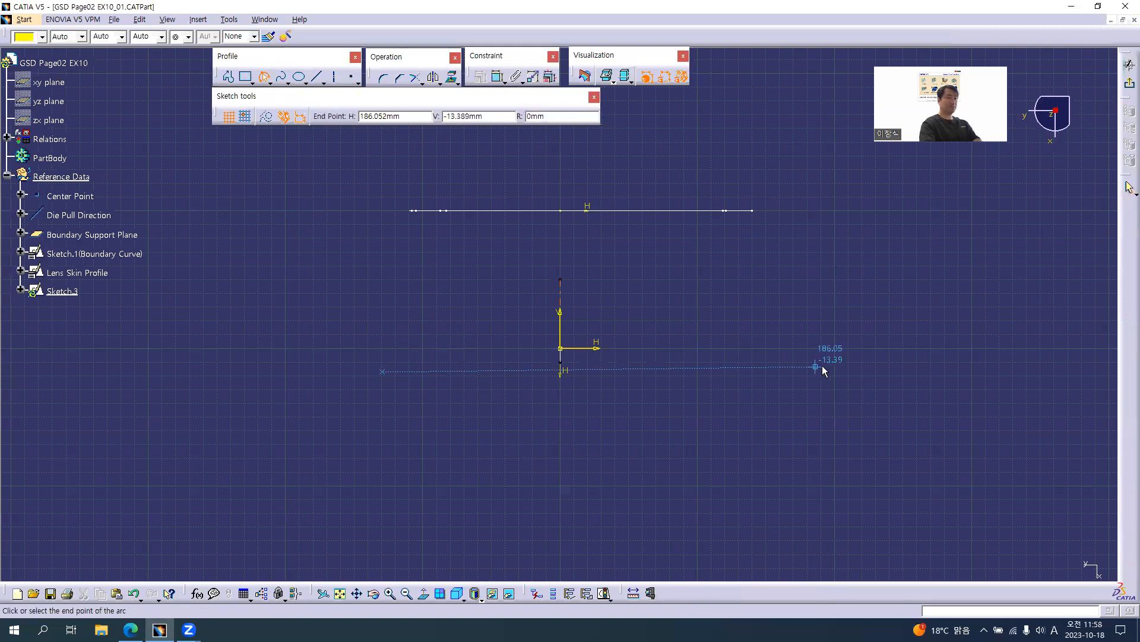
pyautogui.click(797, 373)
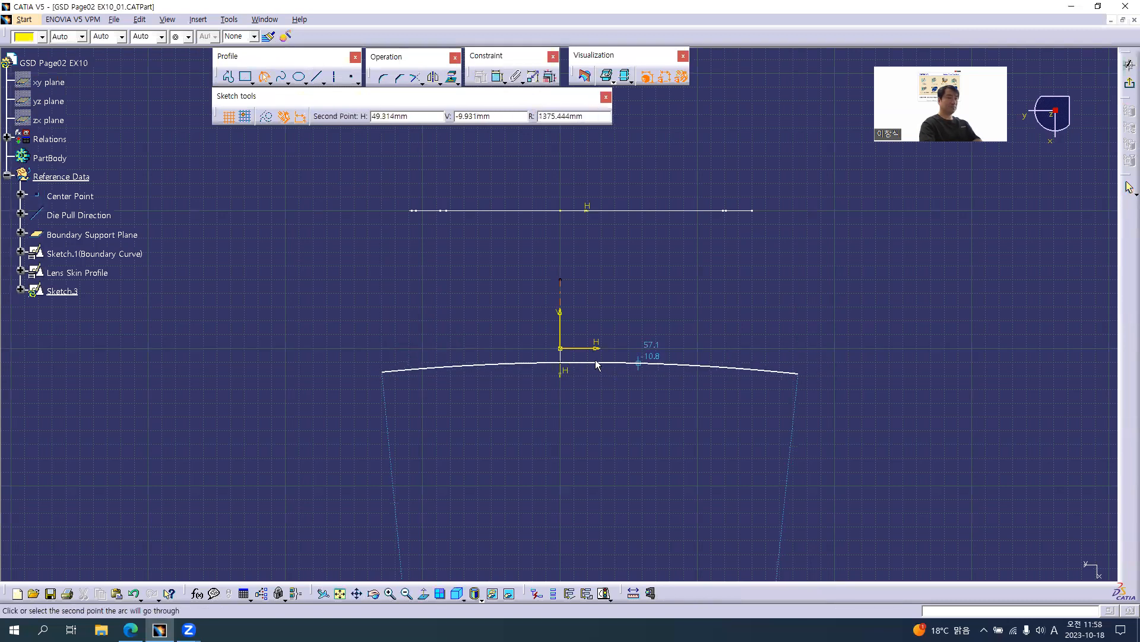
pyautogui.click(560, 348)
# Step: Dimension the arc's radius and constrain its centre point to be coincident with the sketch's V axis
pyautogui.click(498, 75)
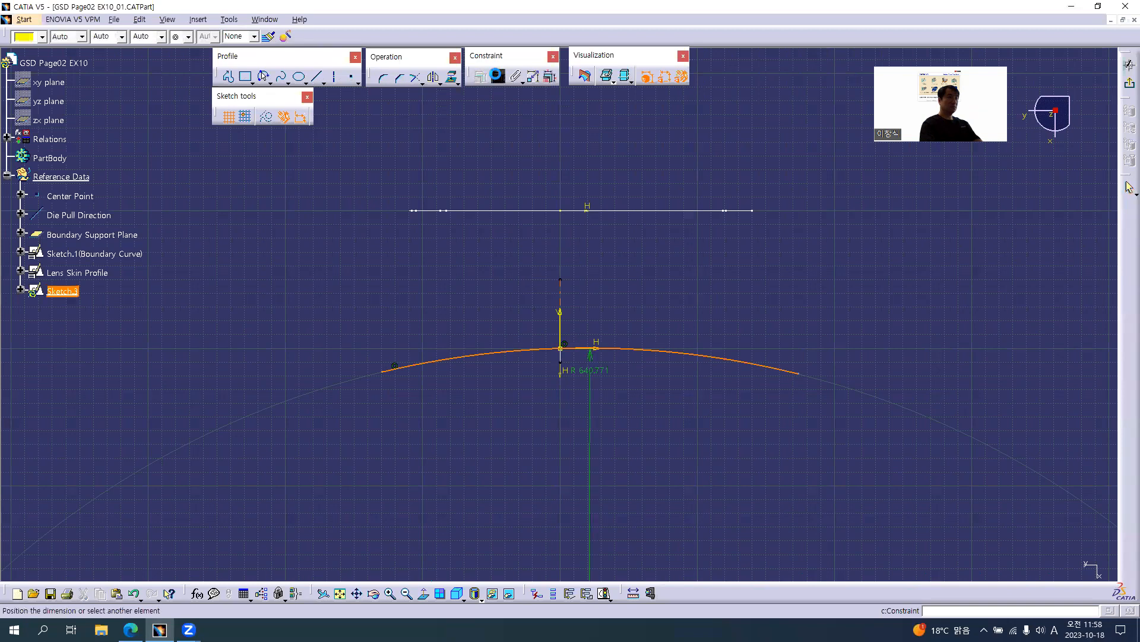
pyautogui.click(633, 336)
pyautogui.moveTo(579, 537); pyautogui.dragTo(578, 548, button='middle')
pyautogui.moveTo(569, 504); pyautogui.dragTo(568, 490, button='middle')
pyautogui.click(565, 487)
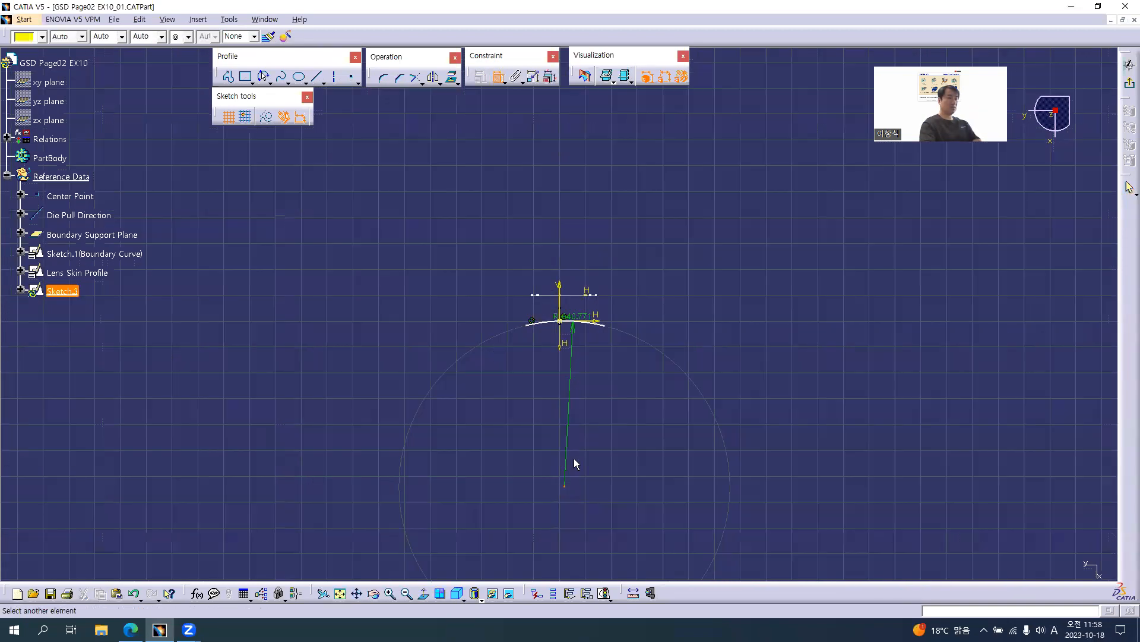
pyautogui.click(559, 285)
pyautogui.rightClick(599, 235)
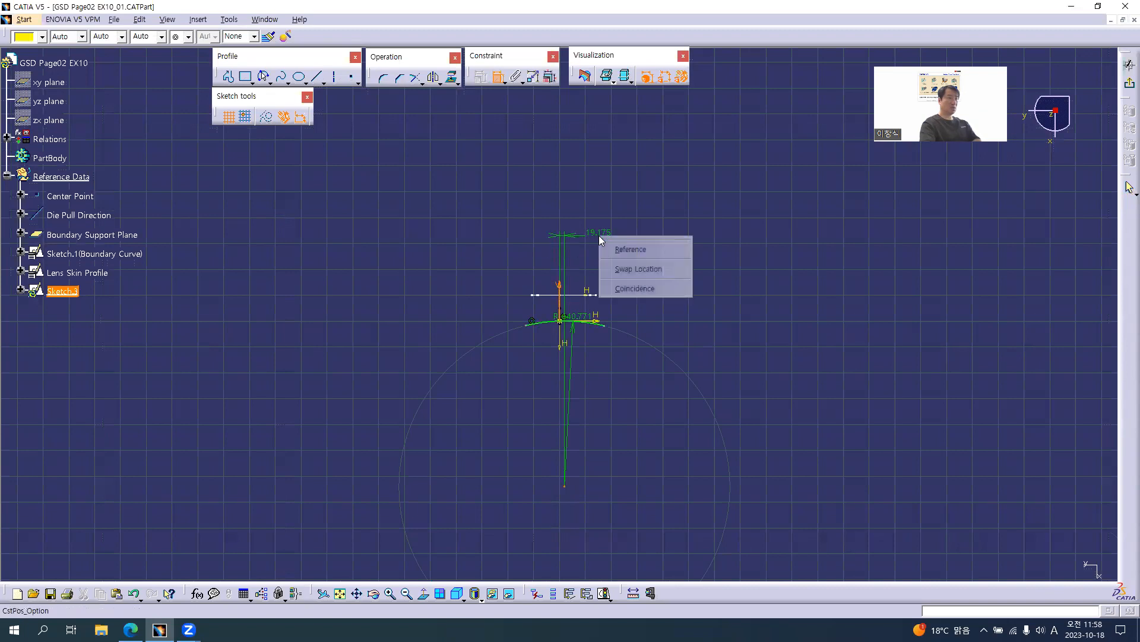
pyautogui.click(631, 286)
# Step: Dimension the horizontal distances from the sketch's V axis to the arc's left and right endpoints
pyautogui.moveTo(578, 396); pyautogui.dragTo(568, 236, button='middle')
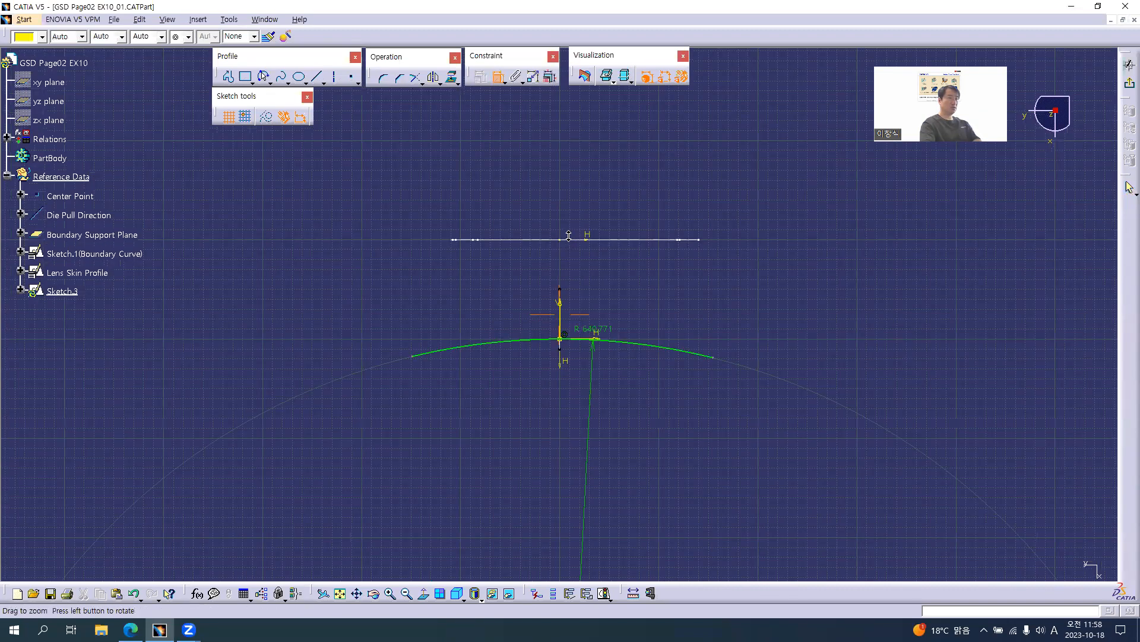
pyautogui.moveTo(556, 322); pyautogui.dragTo(557, 319, button='middle')
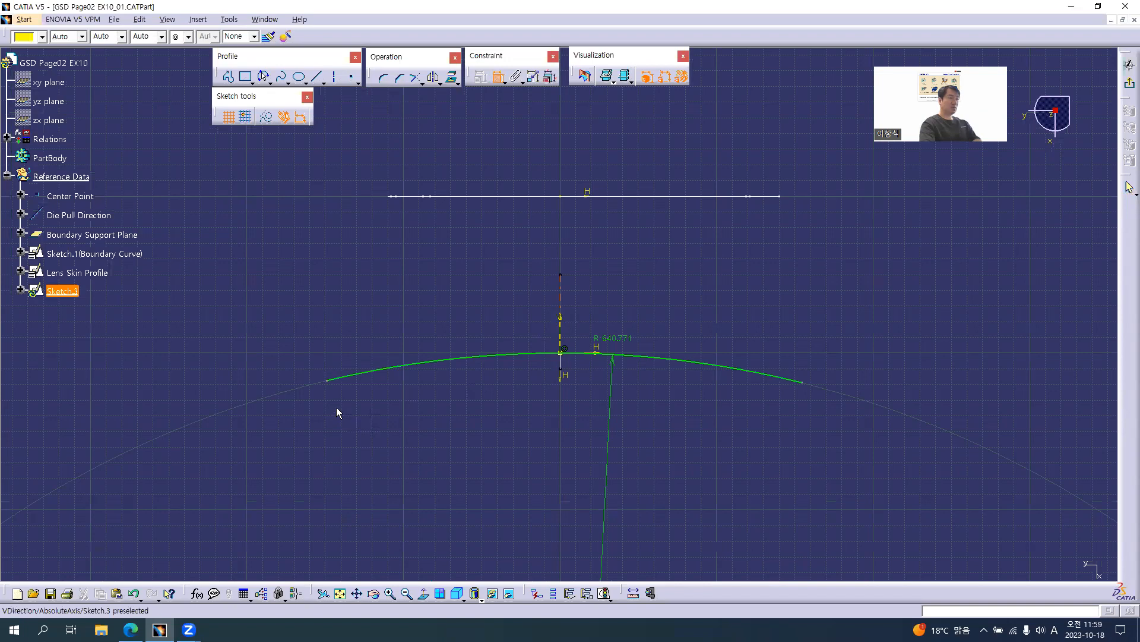
pyautogui.click(327, 380)
pyautogui.click(441, 301)
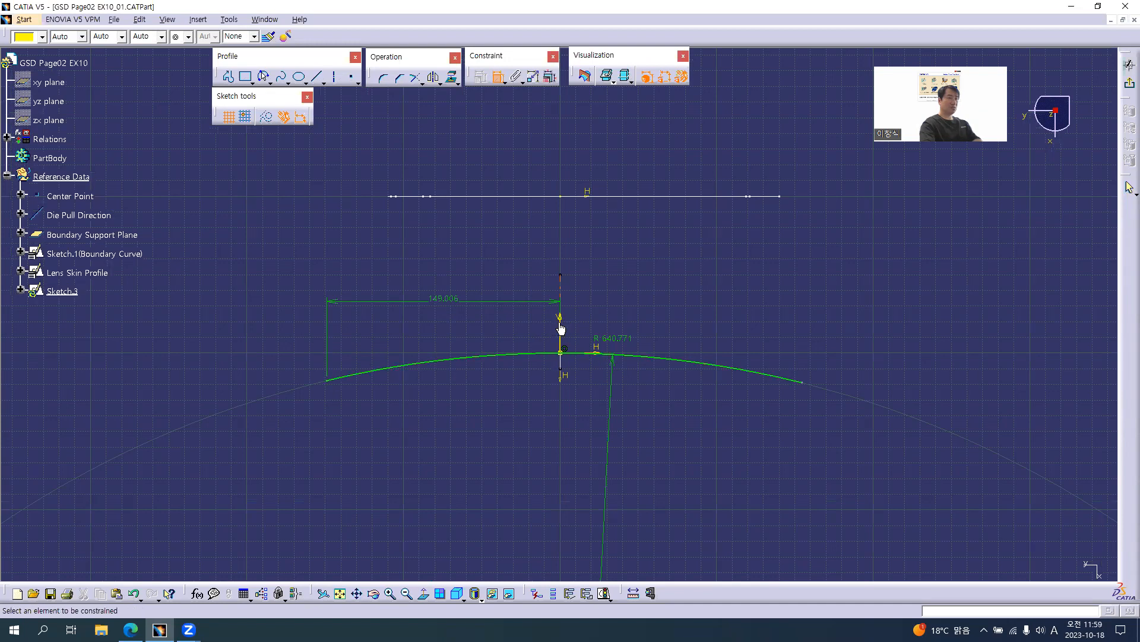
pyautogui.click(806, 385)
pyautogui.click(648, 297)
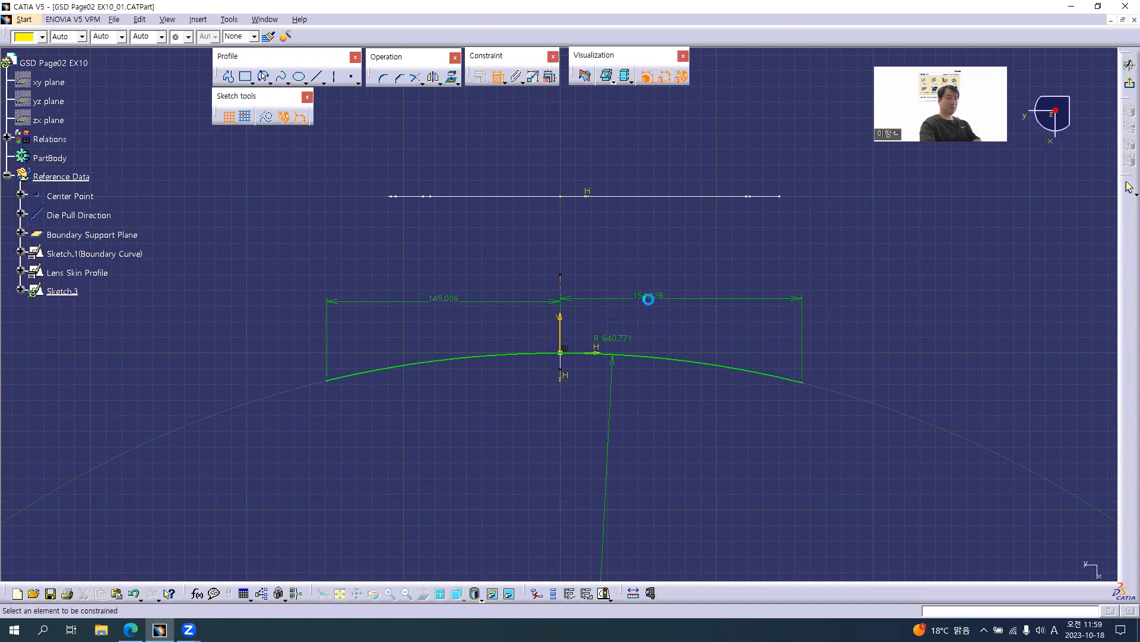
# Step: Set the arc's radius to 700 mm and its left and right endpoint distances from the V axis to 150 mm and 170 mm
pyautogui.click(550, 76)
pyautogui.click(622, 340)
pyautogui.write('700')
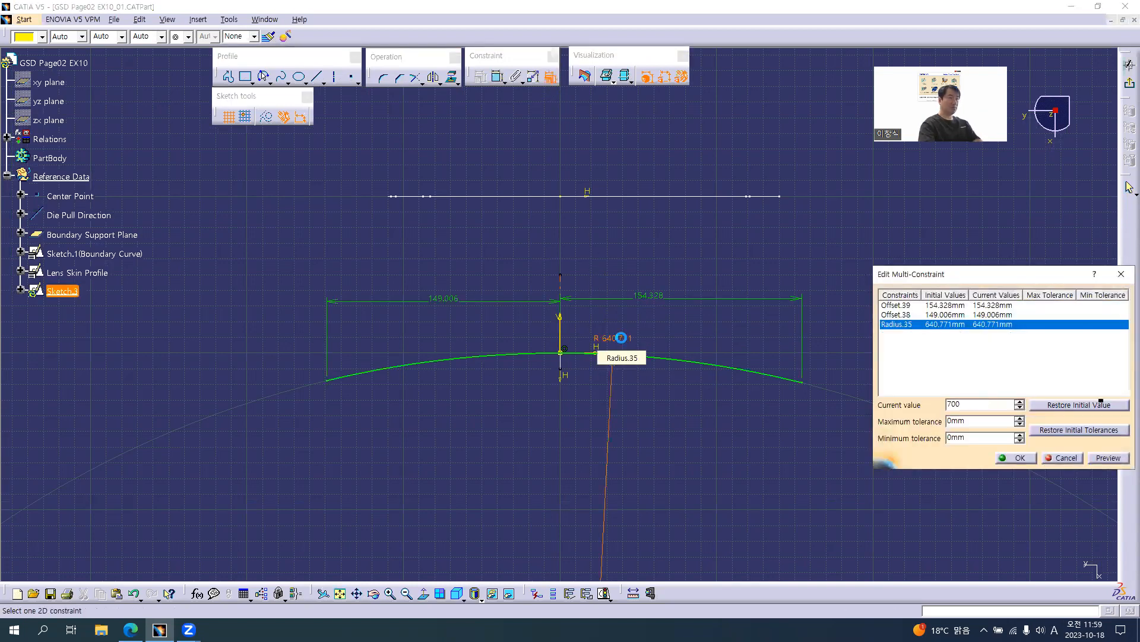
pyautogui.press('Return')
pyautogui.click(443, 302)
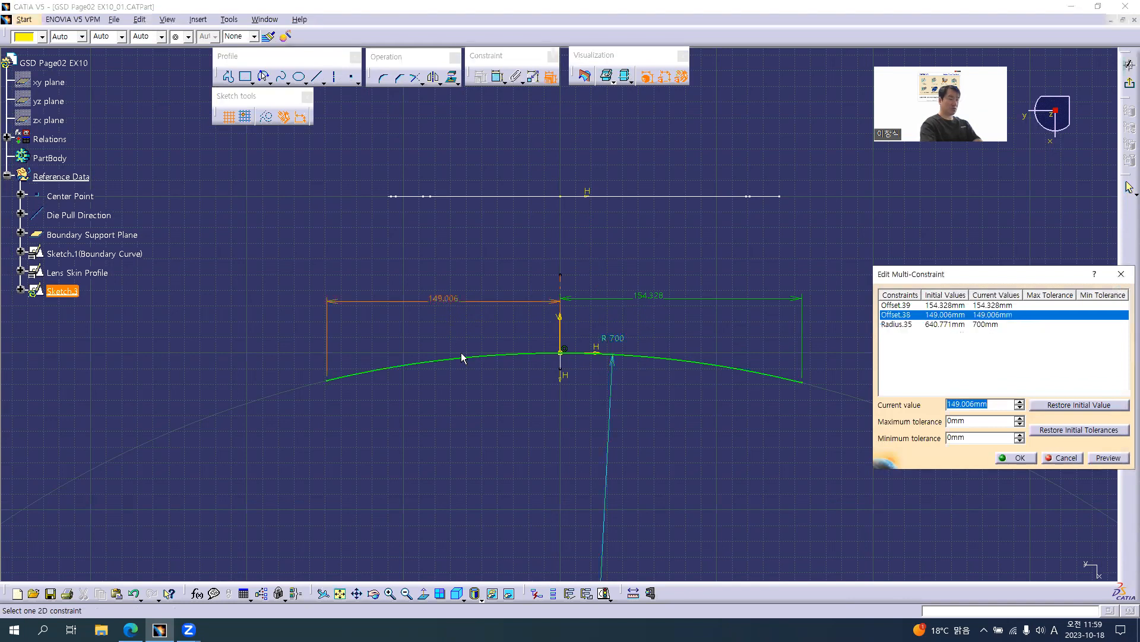
pyautogui.write('150')
pyautogui.press('Return')
pyautogui.click(654, 300)
pyautogui.write('170')
pyautogui.press('Return')
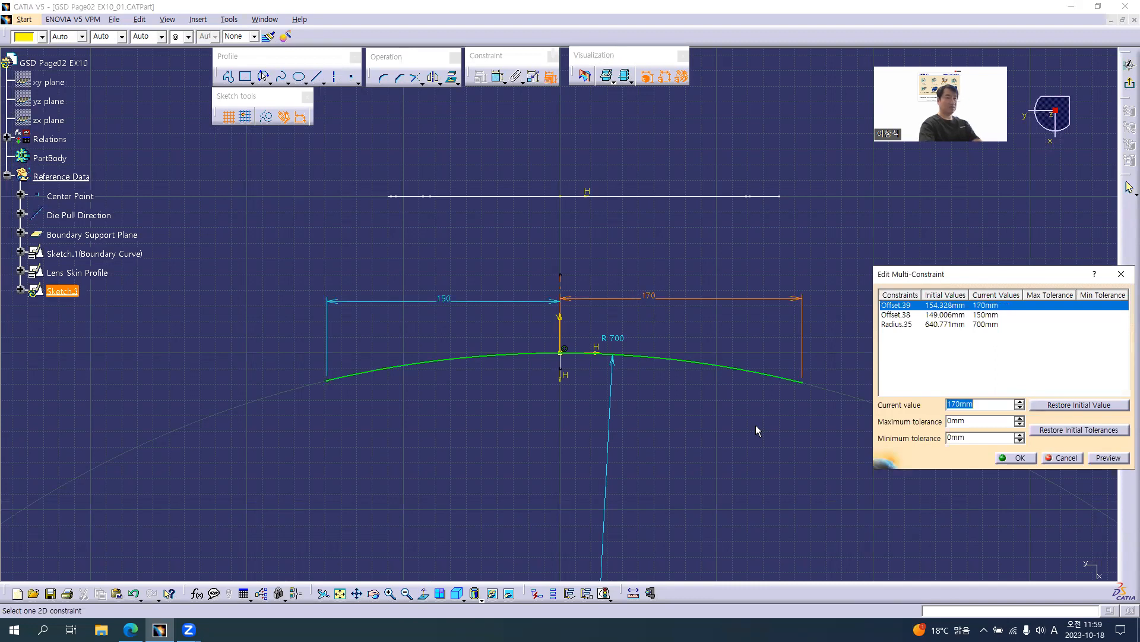
pyautogui.click(1020, 456)
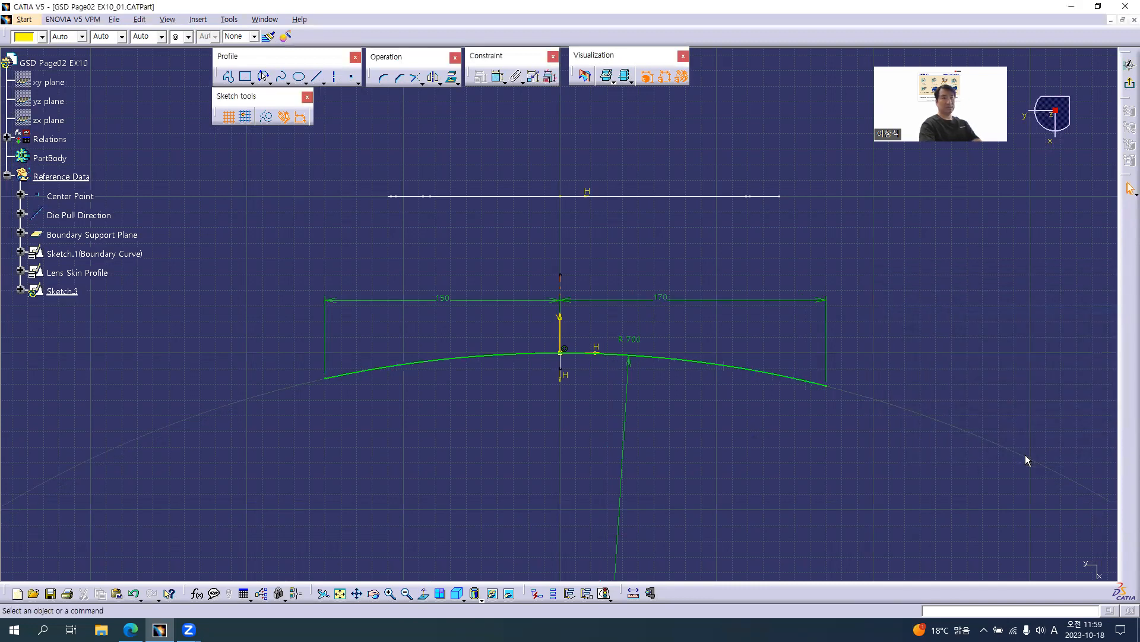
# Step: Exit the sketch and rename it Lens Skin Guide Curve
pyautogui.moveTo(605, 189); pyautogui.dragTo(588, 216, button='middle')
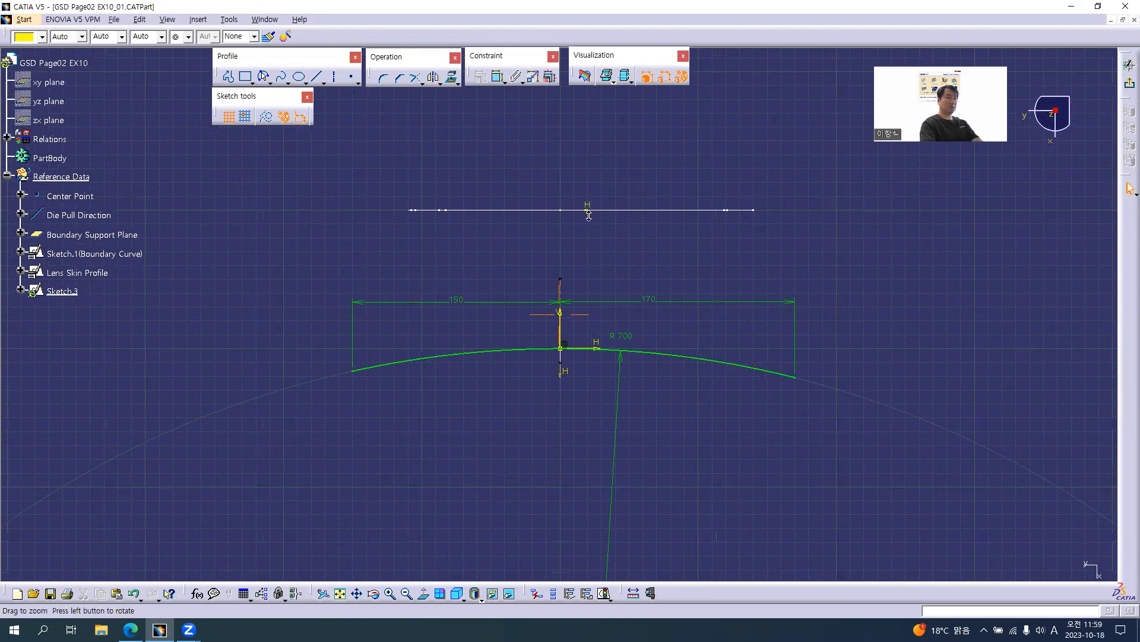
pyautogui.moveTo(548, 416); pyautogui.dragTo(546, 440, button='middle')
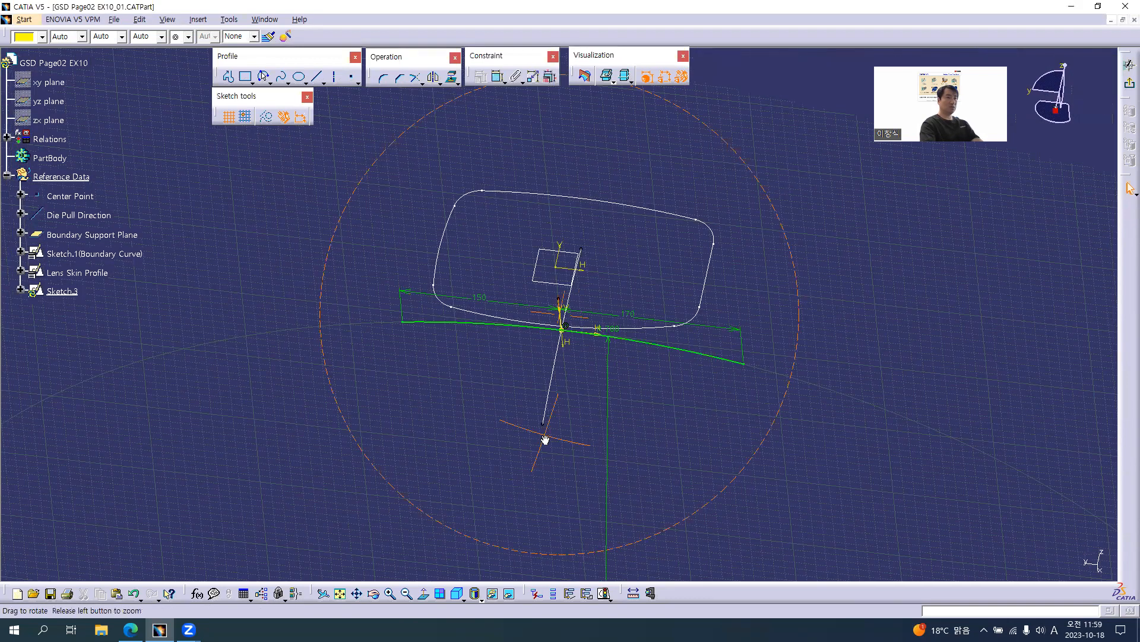
pyautogui.click(1125, 87)
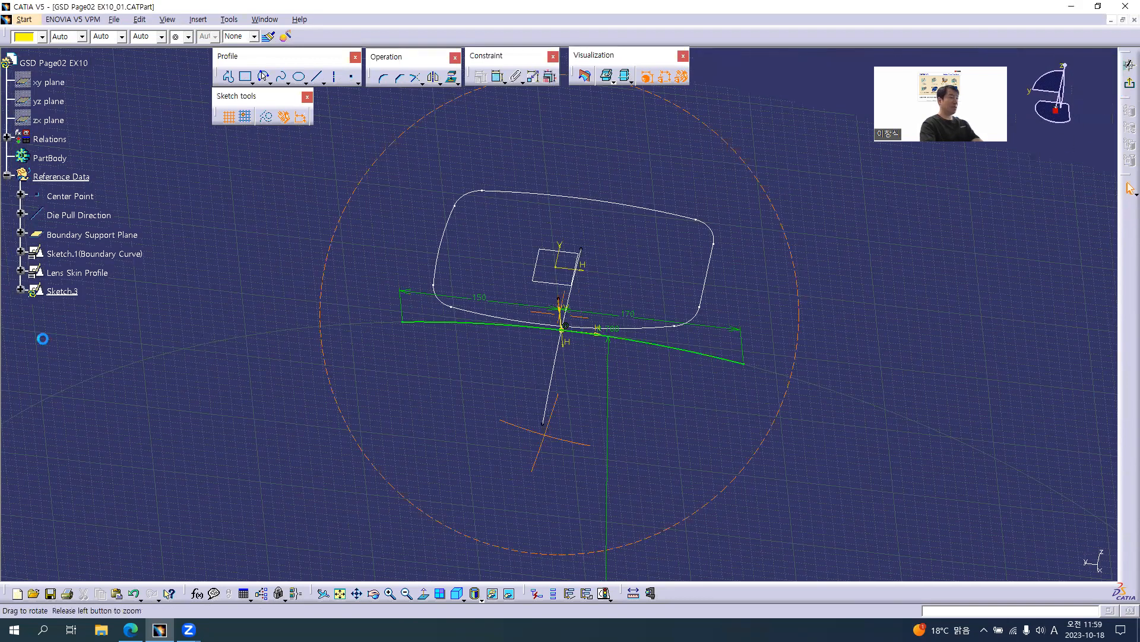
pyautogui.click(70, 290)
pyautogui.hotkey('alt', 'Return')
pyautogui.write('Lens Skin Profile')
pyautogui.press('Right')
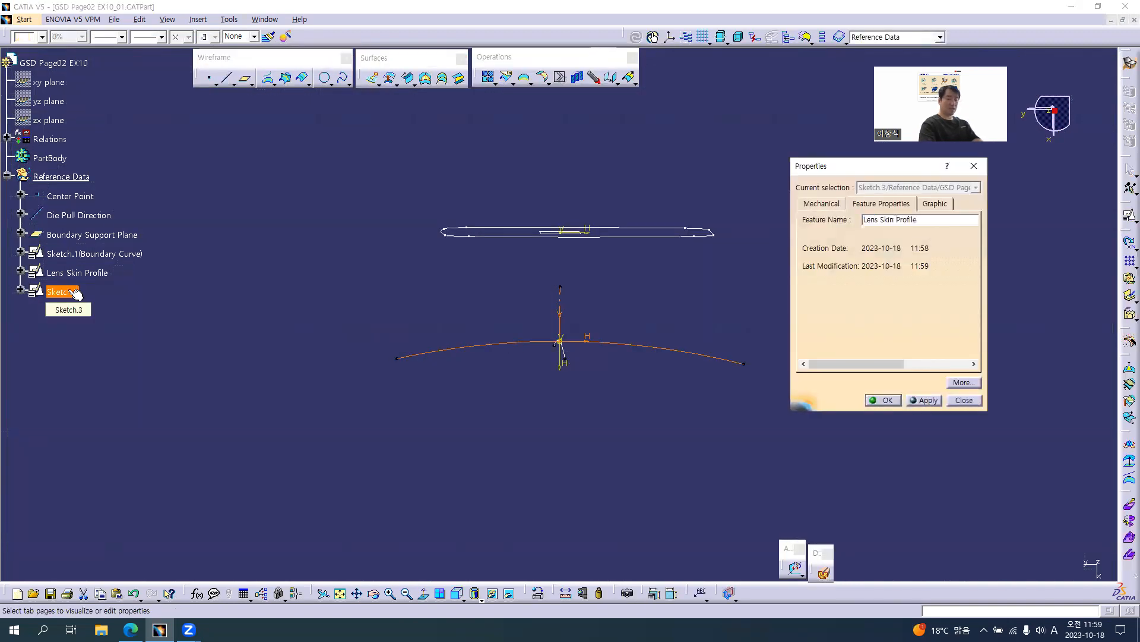
pyautogui.write('Guide Curve')
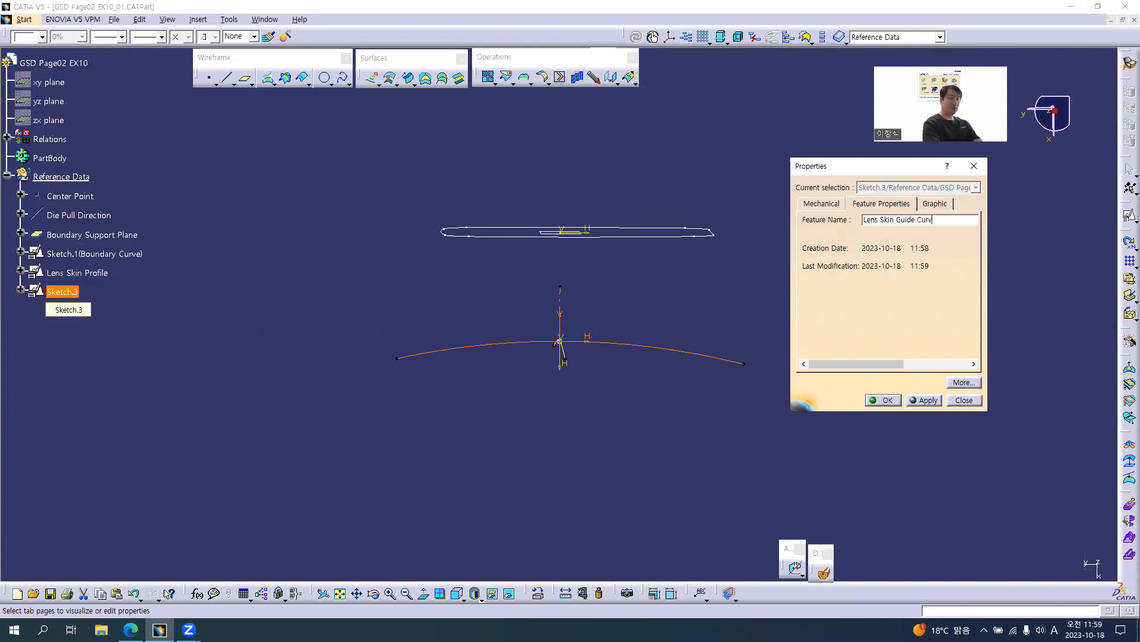
pyautogui.press('Return')
pyautogui.click(275, 341)
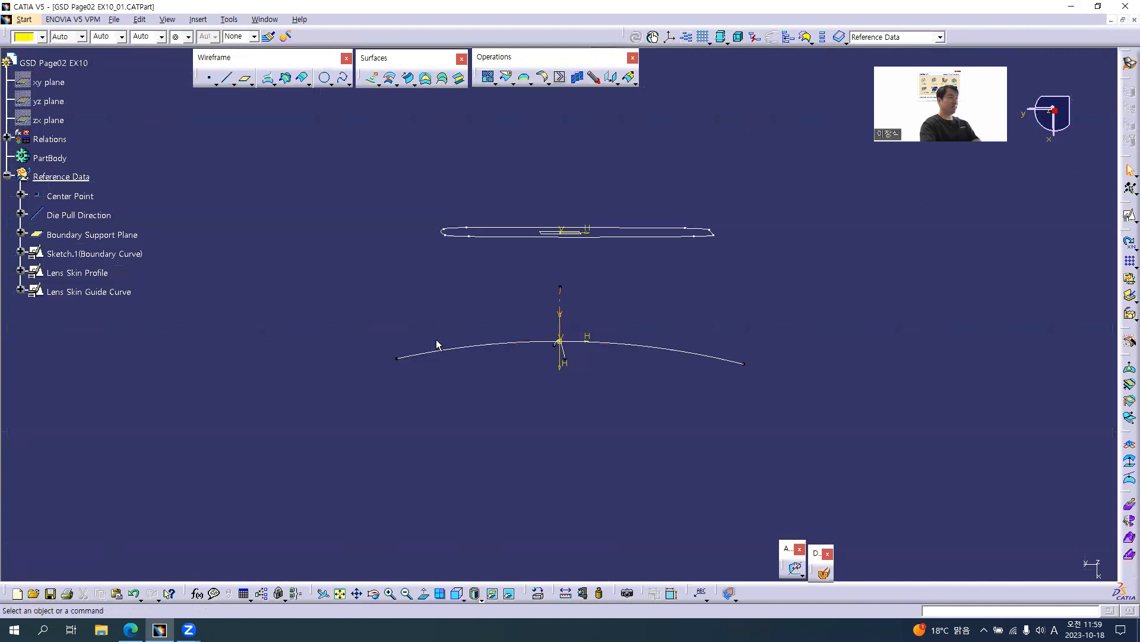
# Step: Create an explicit swept surface with reference surface subtype, using Lens Skin Profile as the profile and Lens Skin Guide Curve as the guide
pyautogui.moveTo(542, 288)
pyautogui.mouseDown(button='middle')
pyautogui.moveTo(427, 562)
pyautogui.moveTo(471, 309)
pyautogui.moveTo(433, 420)
pyautogui.moveTo(529, 330)
pyautogui.moveTo(532, 287)
pyautogui.moveTo(568, 249)
pyautogui.mouseUp(button='middle')
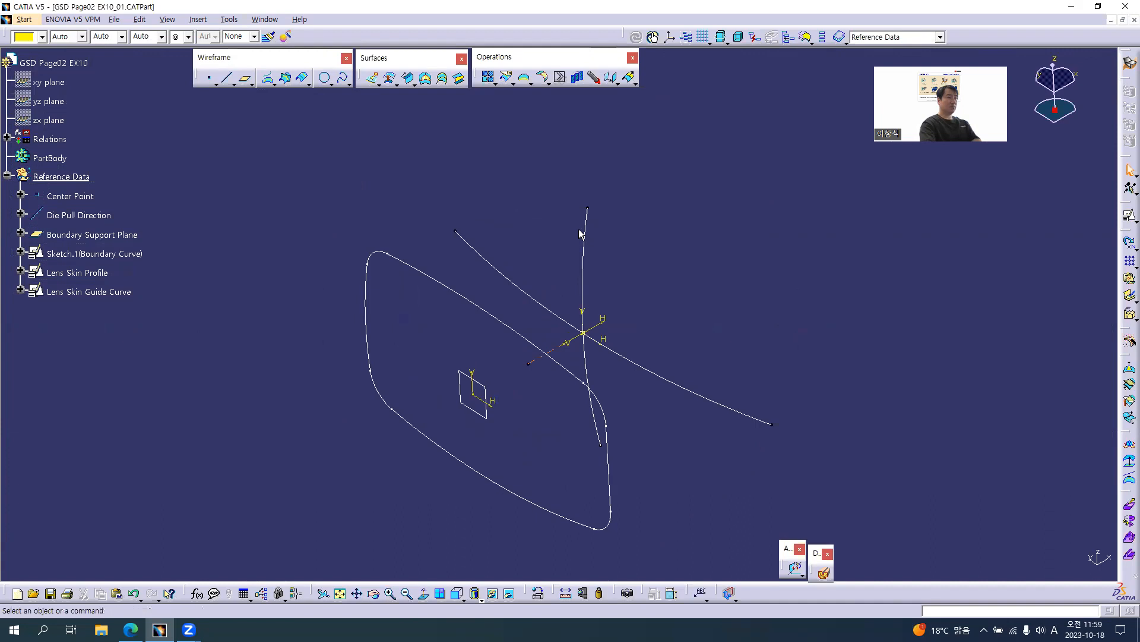
pyautogui.click(583, 231)
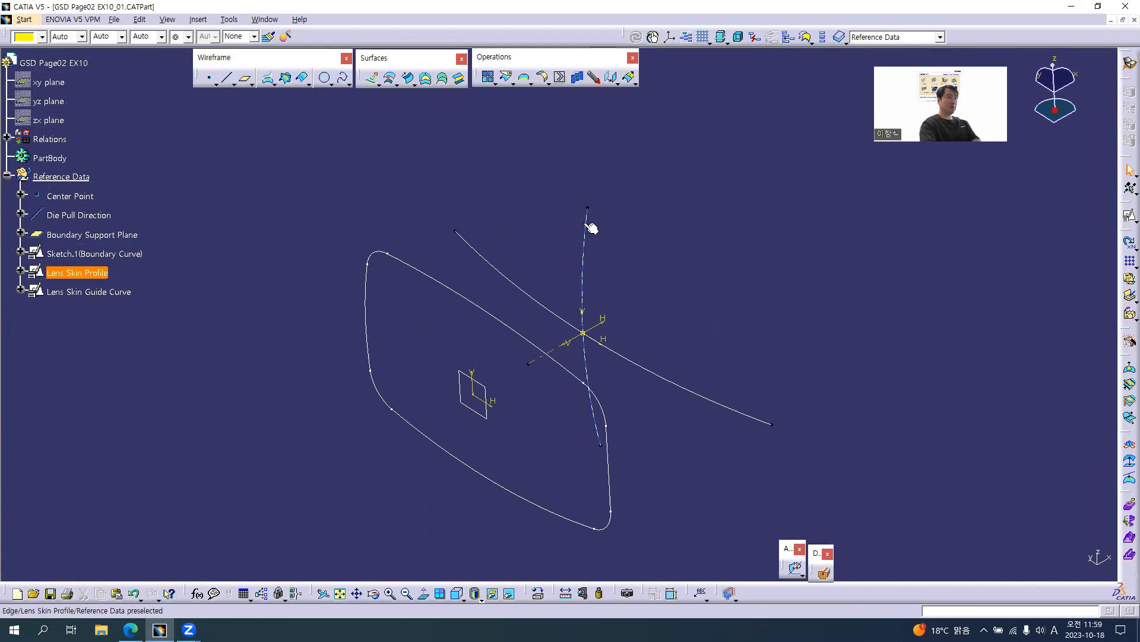
pyautogui.click(428, 159)
pyautogui.click(408, 78)
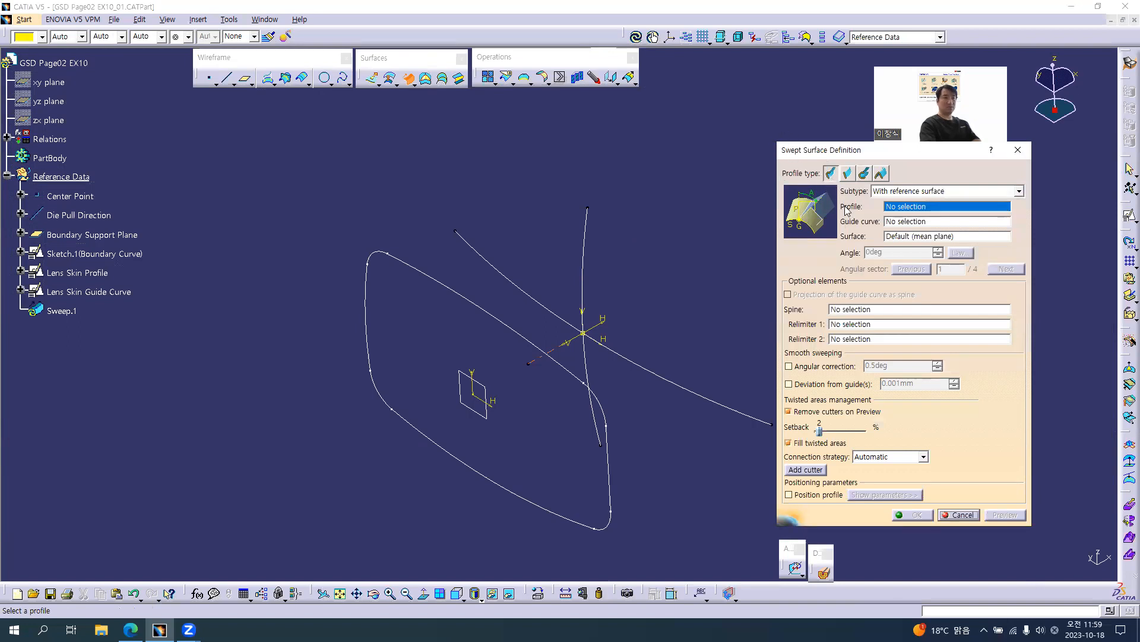
pyautogui.click(586, 239)
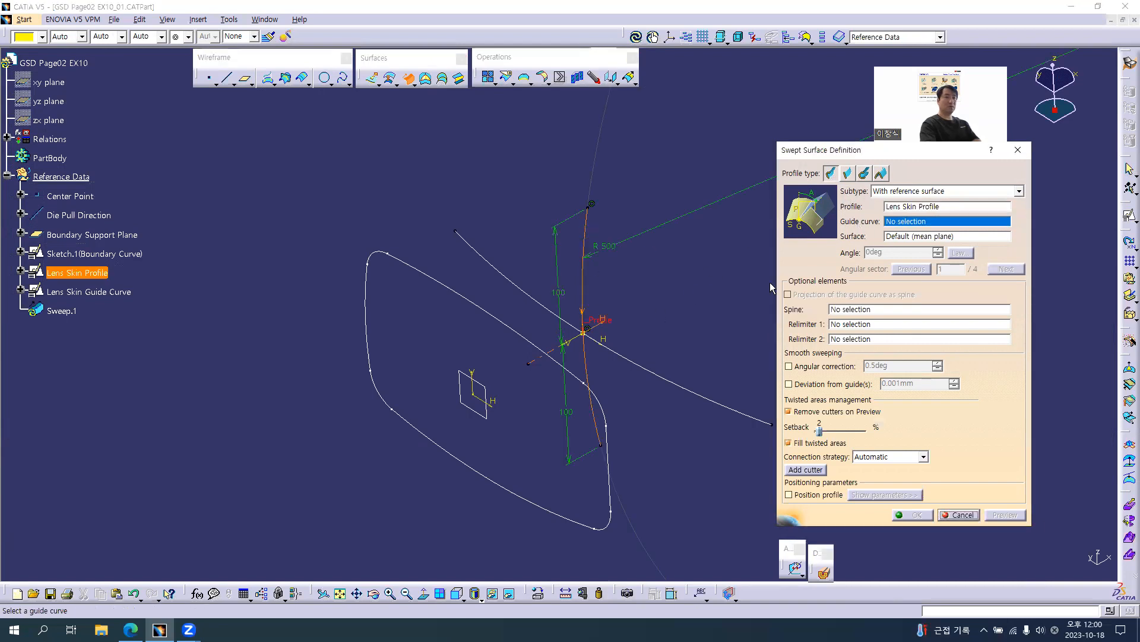
pyautogui.click(647, 366)
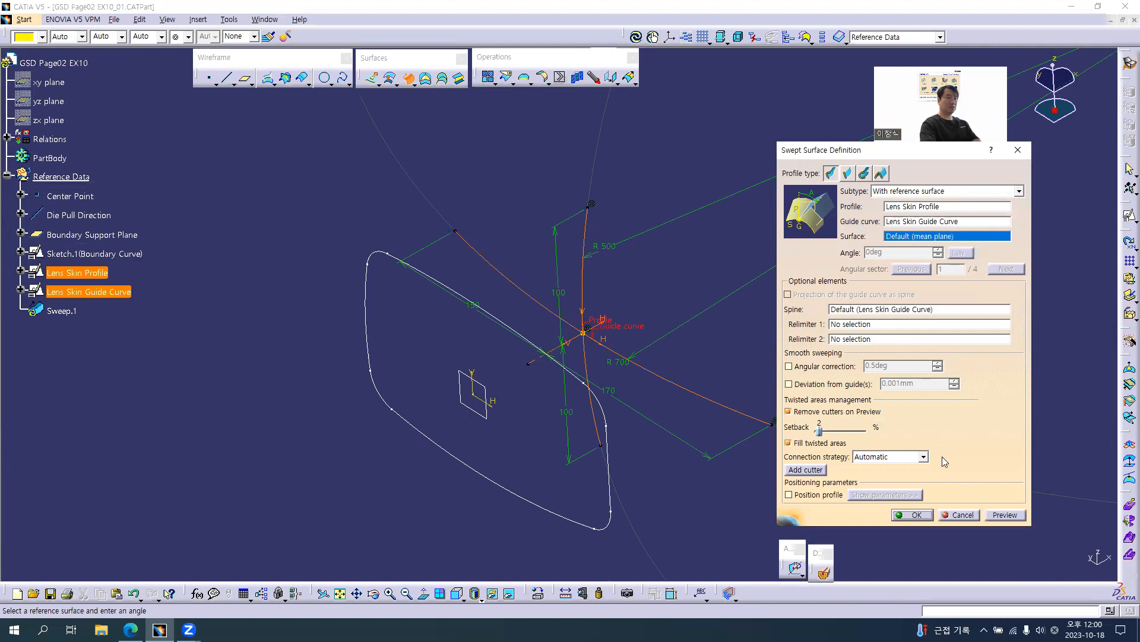
pyautogui.click(999, 517)
pyautogui.moveTo(586, 418); pyautogui.dragTo(755, 502, button='middle')
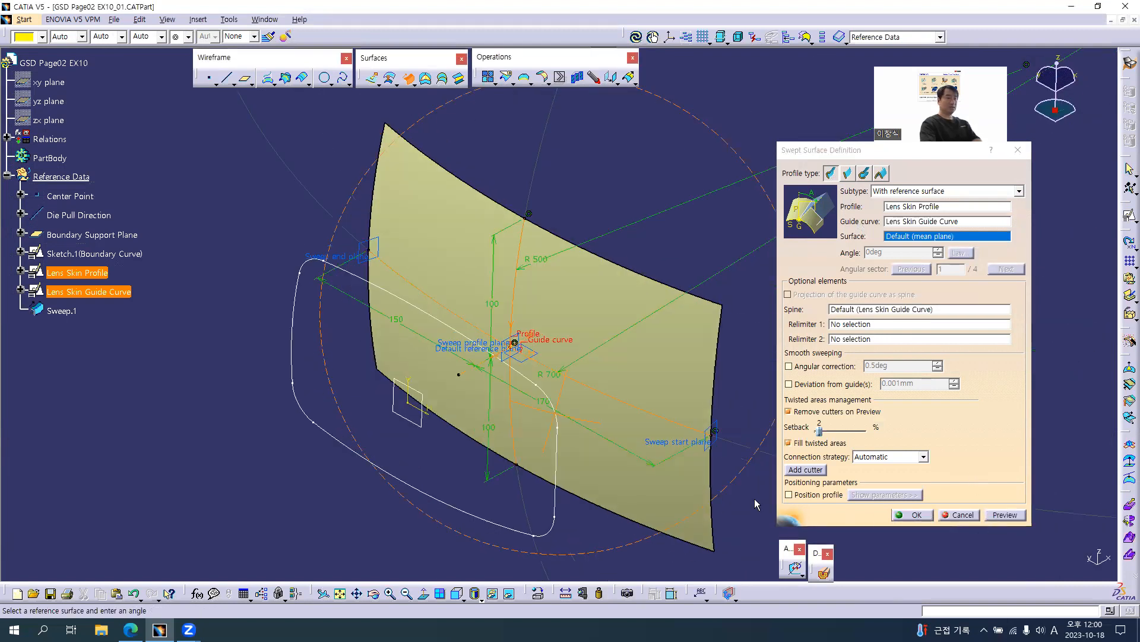
pyautogui.click(904, 517)
pyautogui.moveTo(604, 339); pyautogui.dragTo(632, 328, button='middle')
# Step: Hide the Lens Skin Profile and Lens Skin Guide Curve sketches
pyautogui.click(63, 311)
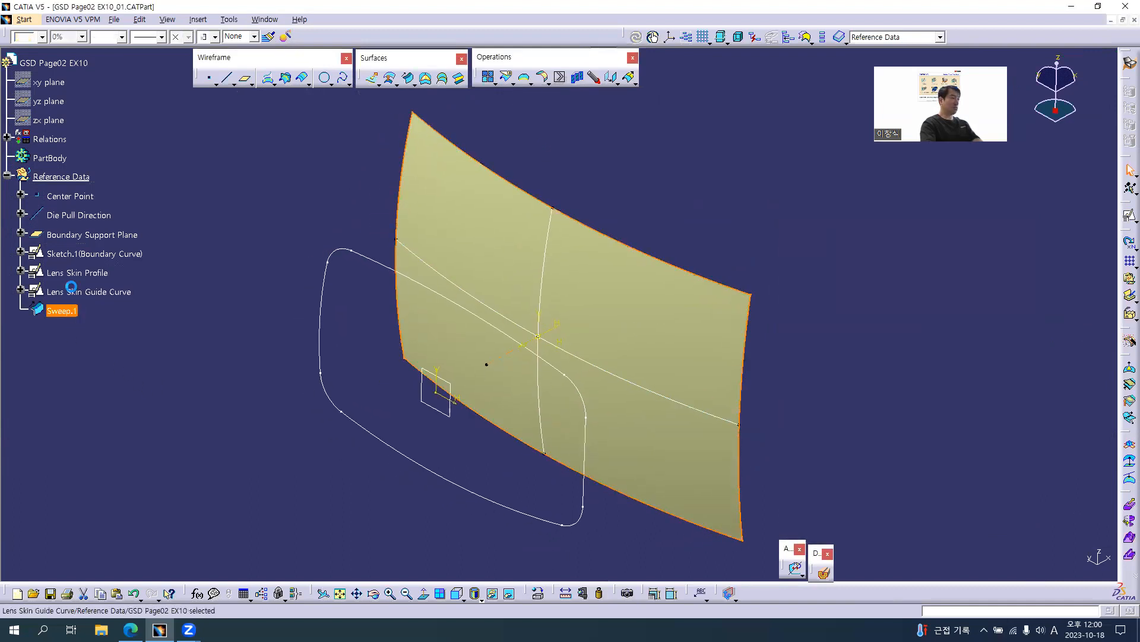
pyautogui.click(89, 292)
pyautogui.keyDown('ctrl'); pyautogui.click(79, 272); pyautogui.keyUp('ctrl')
pyautogui.rightClick(79, 274)
pyautogui.click(106, 304)
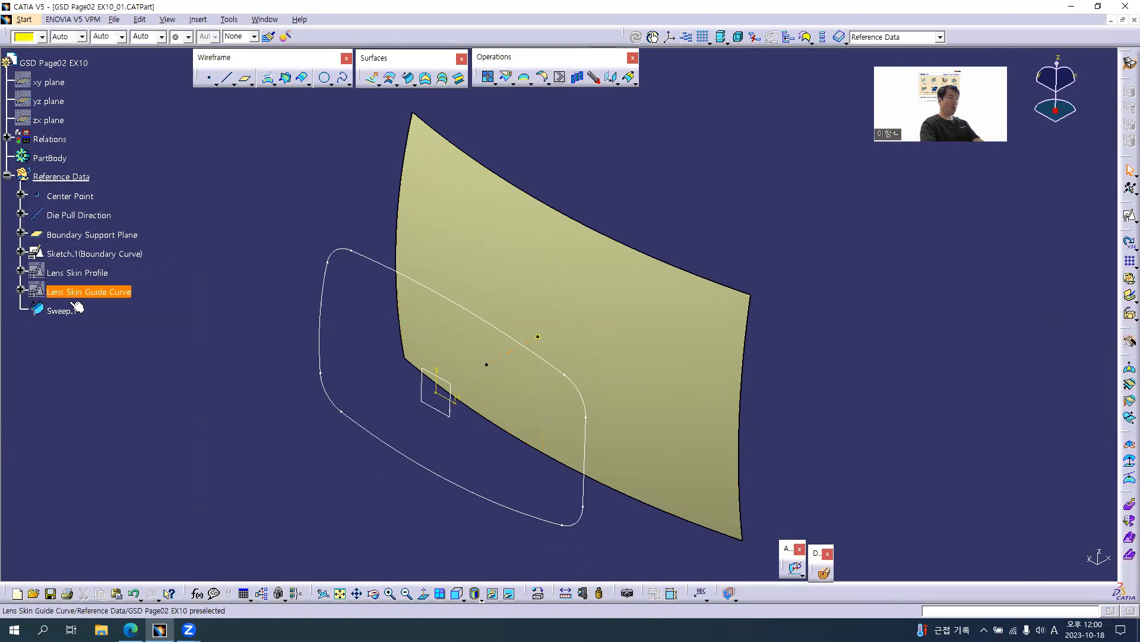
# Step: Rename the swept surface as Lens Skin
pyautogui.hotkey('alt', 'Return')
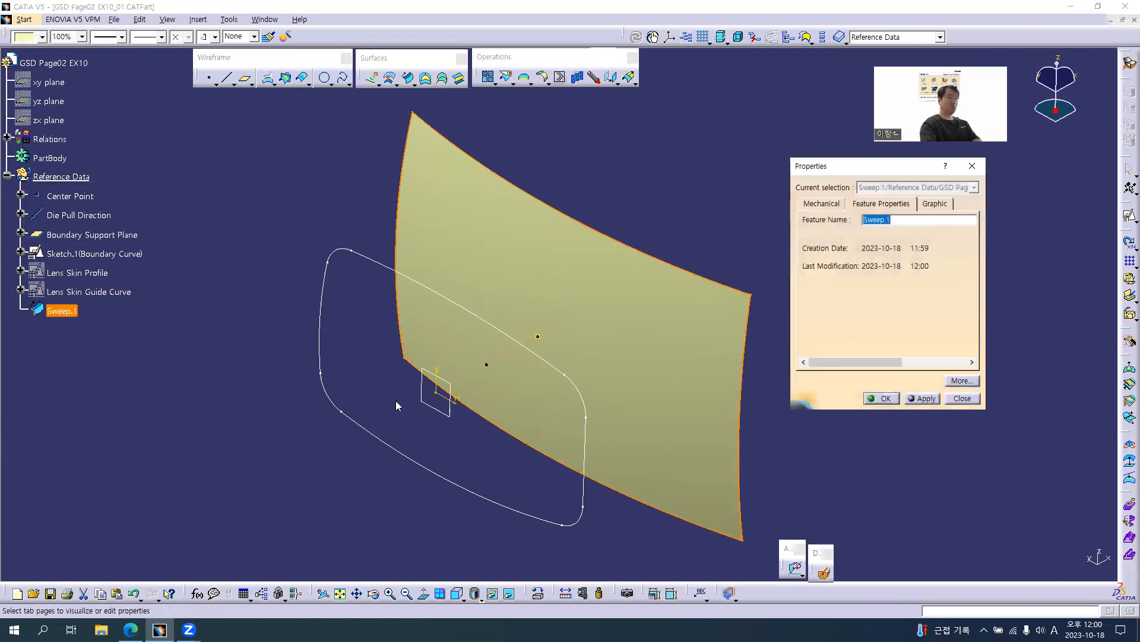
pyautogui.write('Lens')
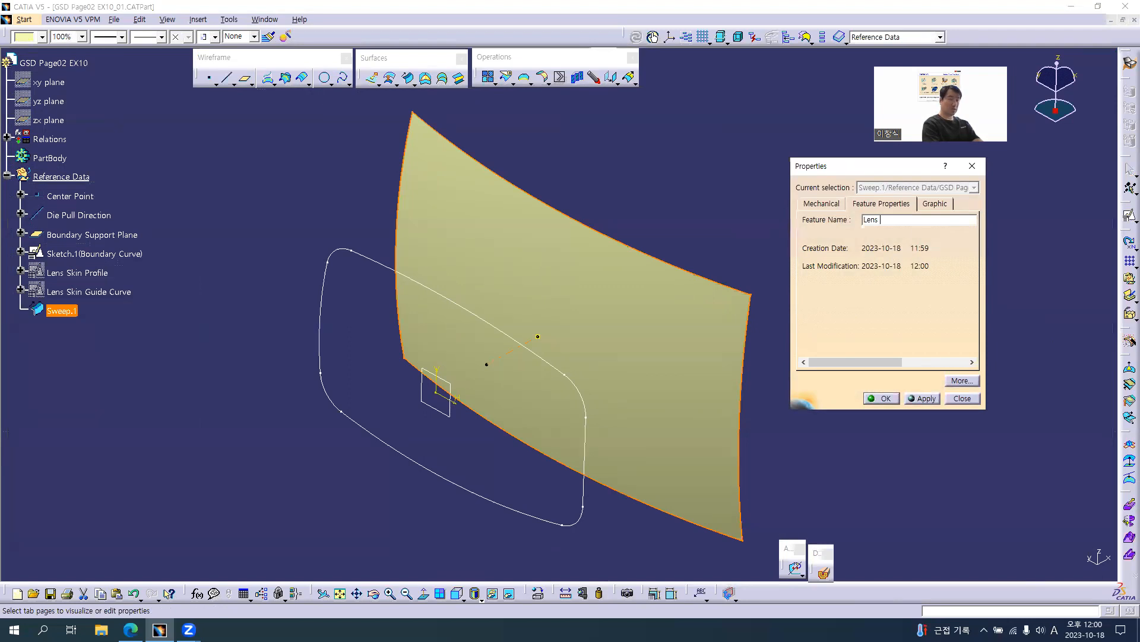
pyautogui.write(' Skin')
pyautogui.press('Return')
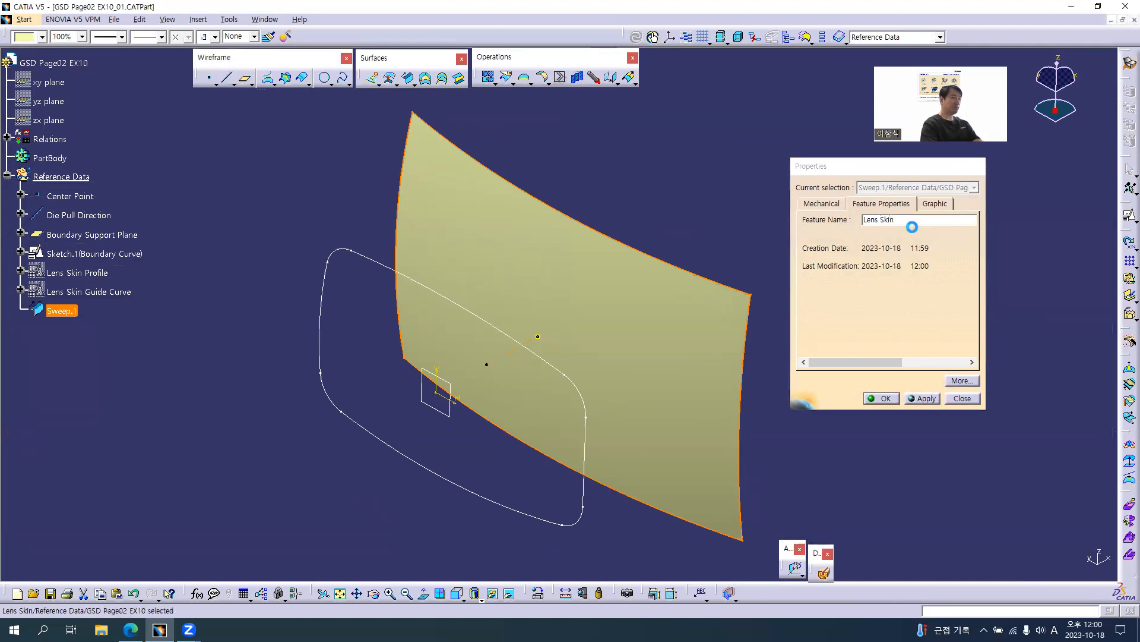
# Step: Colour the Lens Skin surface cyan and set its opacity to 50%
pyautogui.click(30, 37)
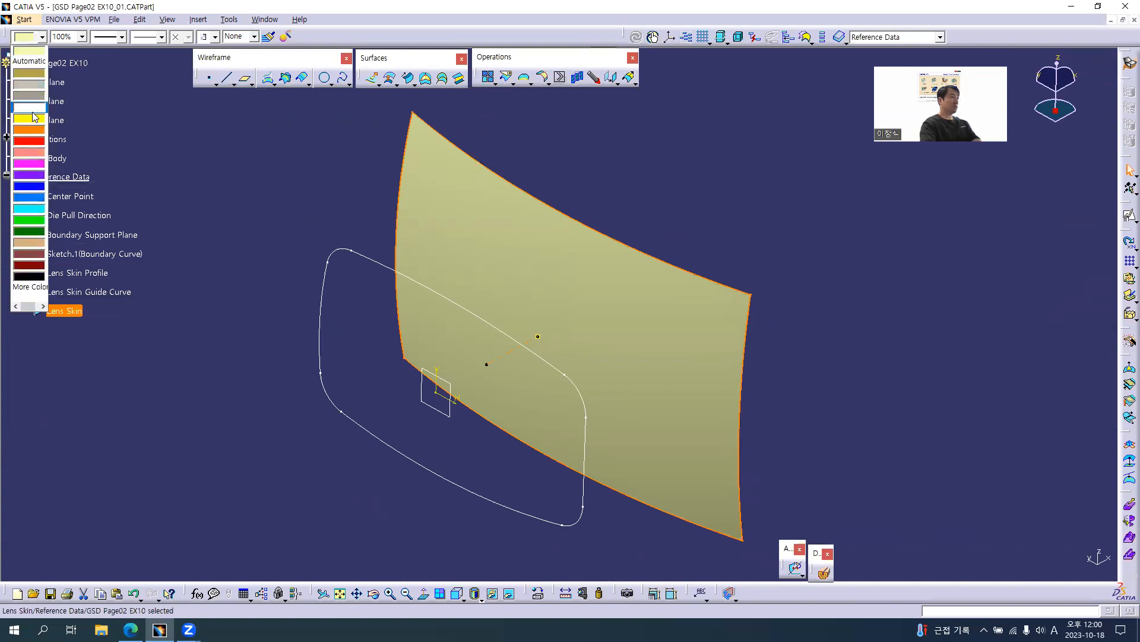
pyautogui.click(37, 213)
pyautogui.click(81, 37)
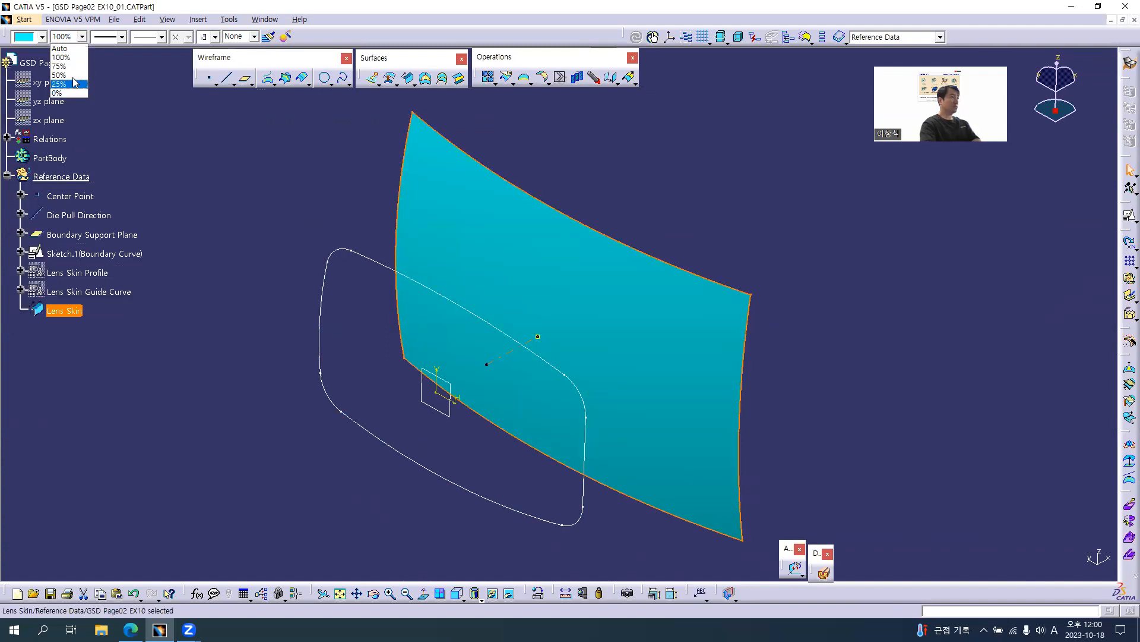
pyautogui.click(75, 83)
pyautogui.click(287, 318)
# Step: Hide the Boundary Support Plane
pyautogui.moveTo(667, 387); pyautogui.dragTo(713, 356, button='middle')
pyautogui.rightClick(109, 235)
pyautogui.click(109, 235)
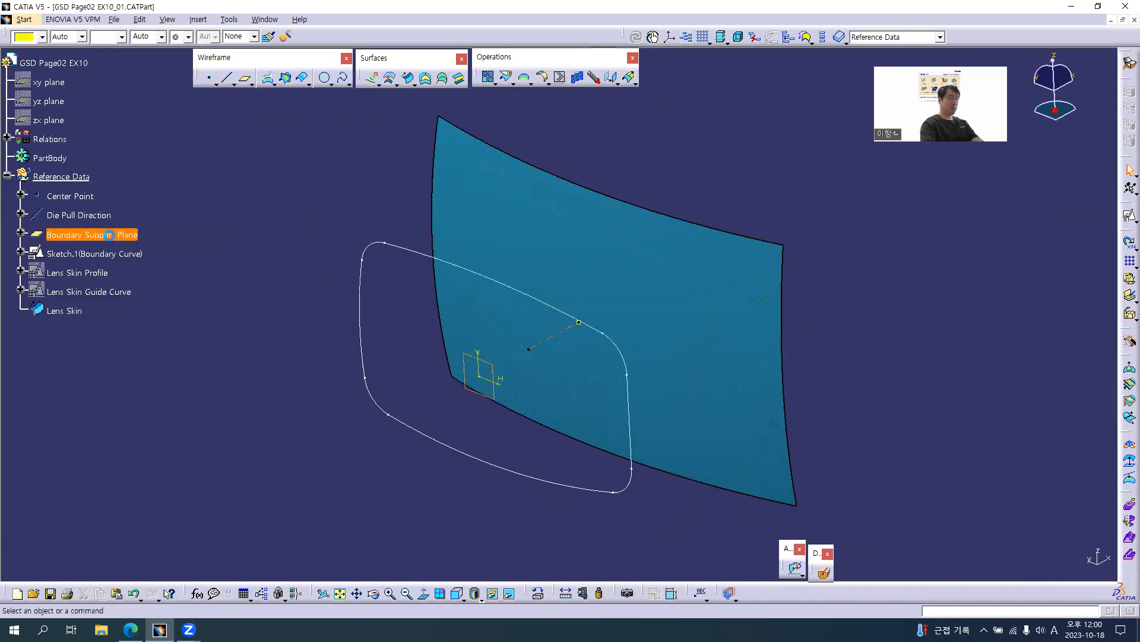
pyautogui.click(258, 354)
# Step: Compare the Lens Skin surface with the front and section views in the Fog Lens.pdf drawing, then return to CATIA
pyautogui.click(546, 390)
pyautogui.moveTo(546, 389); pyautogui.dragTo(587, 344, button='middle')
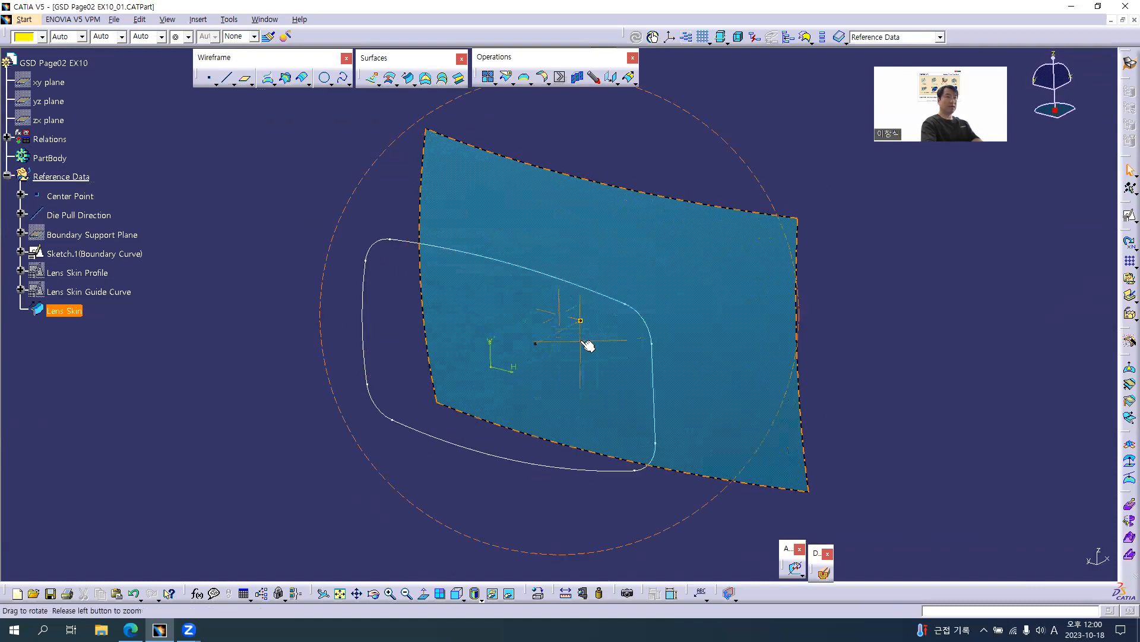
pyautogui.click(741, 417)
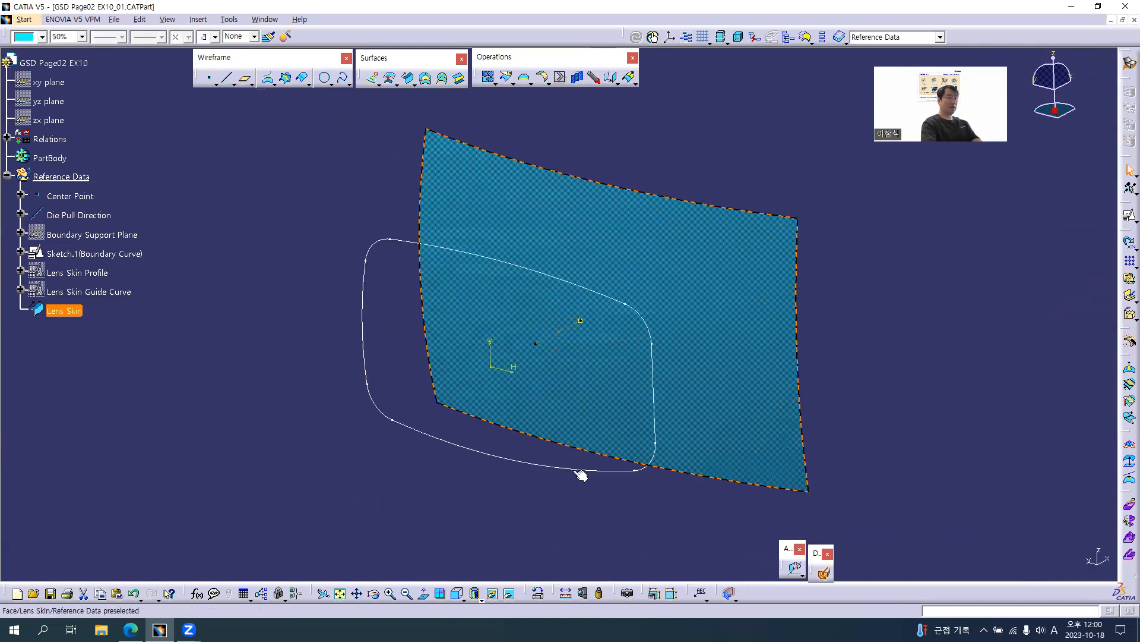
pyautogui.moveTo(469, 364); pyautogui.dragTo(509, 366, button='middle')
pyautogui.hotkey('alt', 'Tab')
pyautogui.scroll(4, 363, 265)
pyautogui.keyDown('ctrl'); pyautogui.scroll(3, 372, 251); pyautogui.keyUp('ctrl')
pyautogui.keyDown('ctrl'); pyautogui.scroll(-4, 372, 258); pyautogui.keyUp('ctrl')
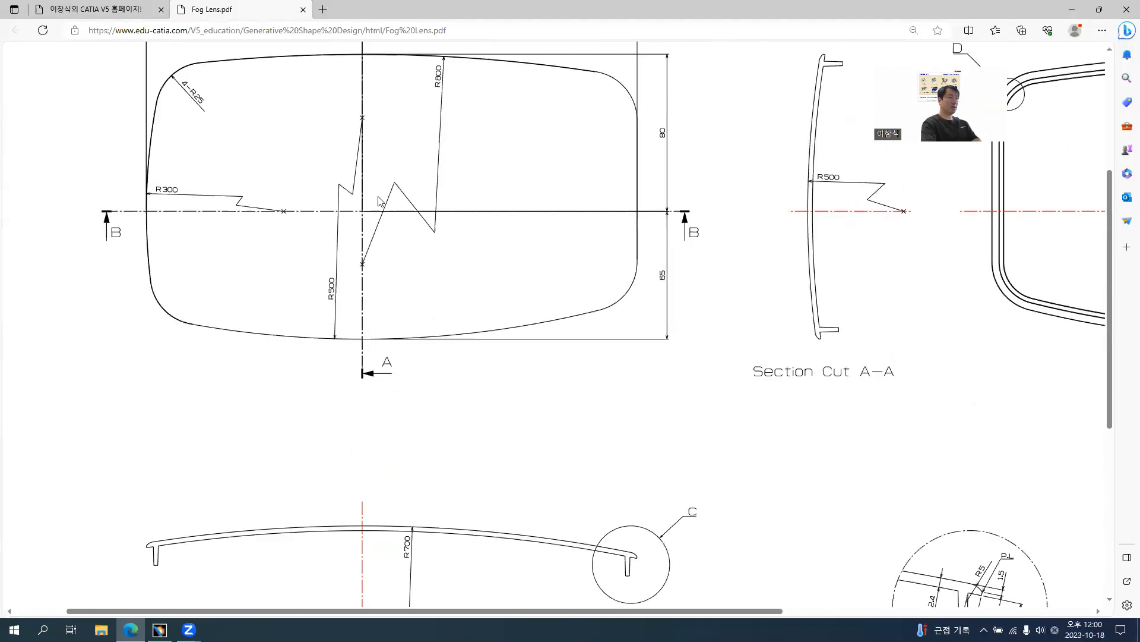
pyautogui.scroll(1, 378, 201)
pyautogui.hotkey('alt', 'Tab')
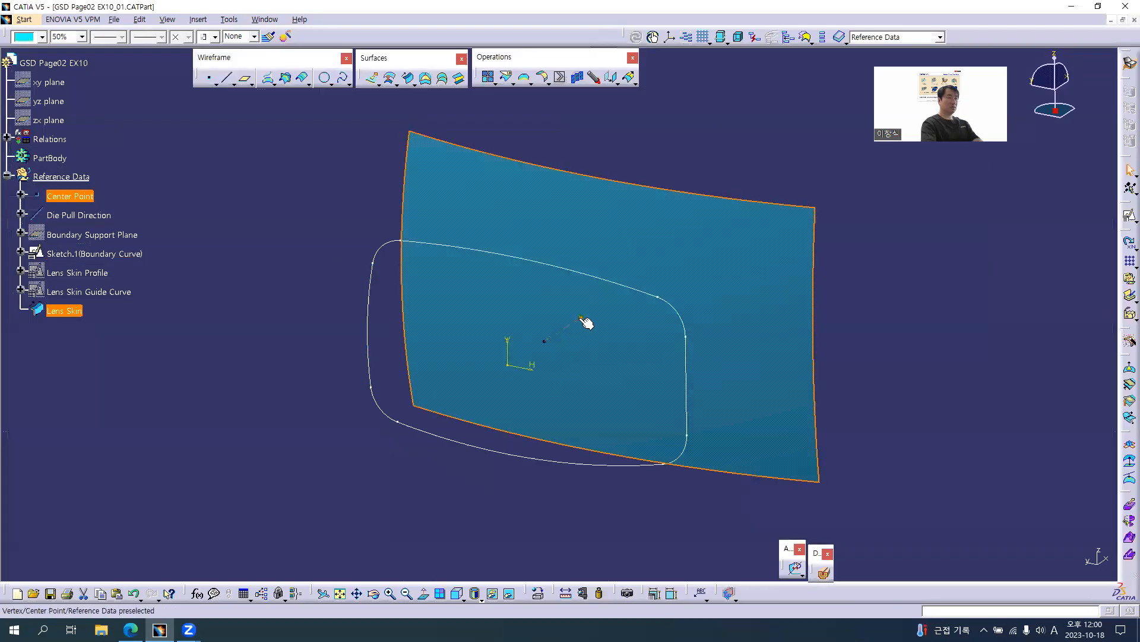
# Step: Inspect the Lens Skin surface from the side and at an angle, relative to the Center Point, die pull direction and boundary curve
pyautogui.moveTo(614, 383); pyautogui.dragTo(381, 367, button='middle')
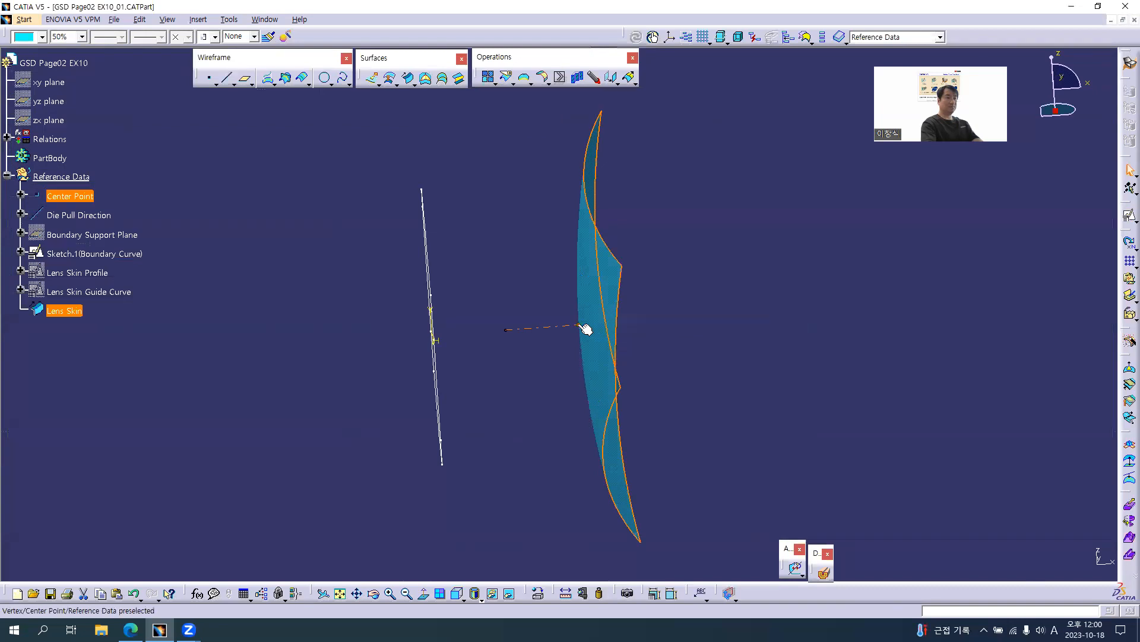
pyautogui.click(568, 381)
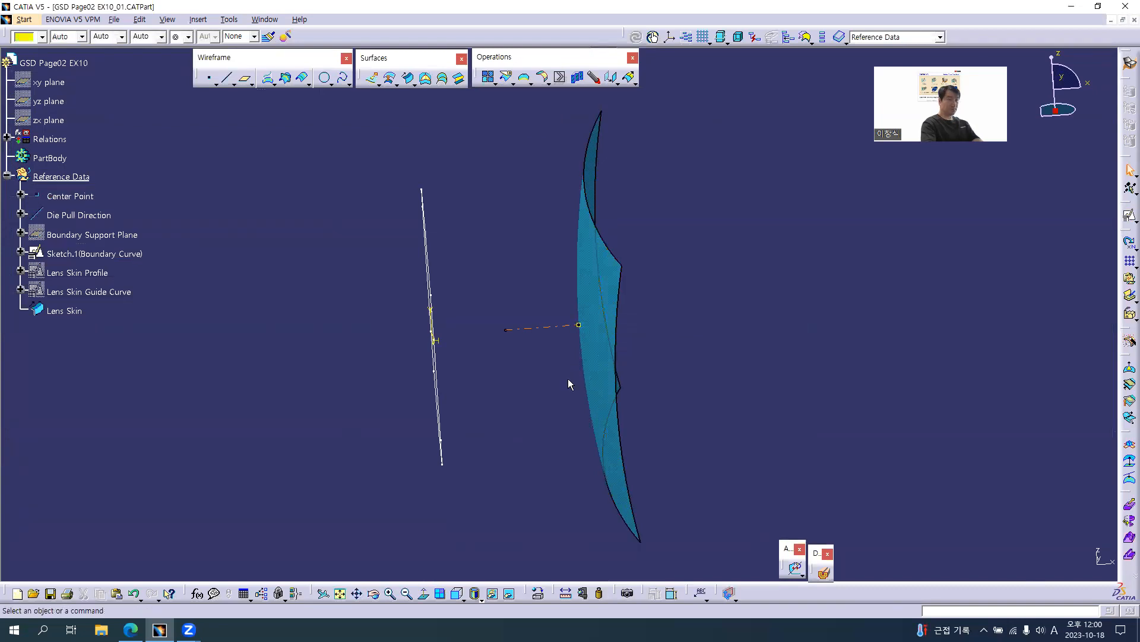
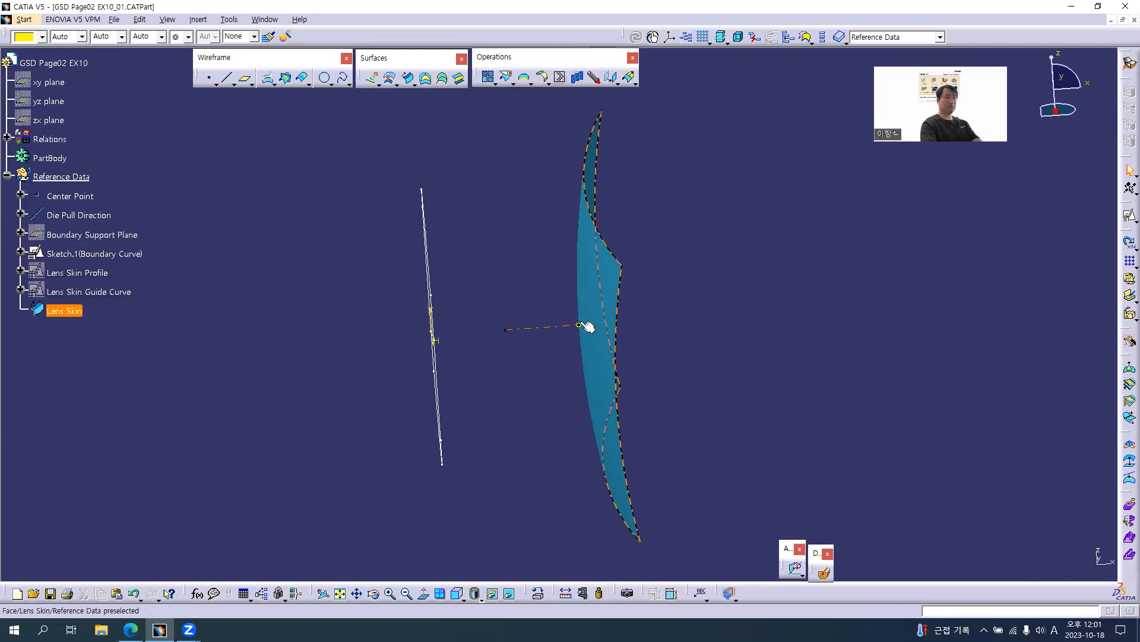
pyautogui.moveTo(577, 321); pyautogui.dragTo(606, 216, button='middle')
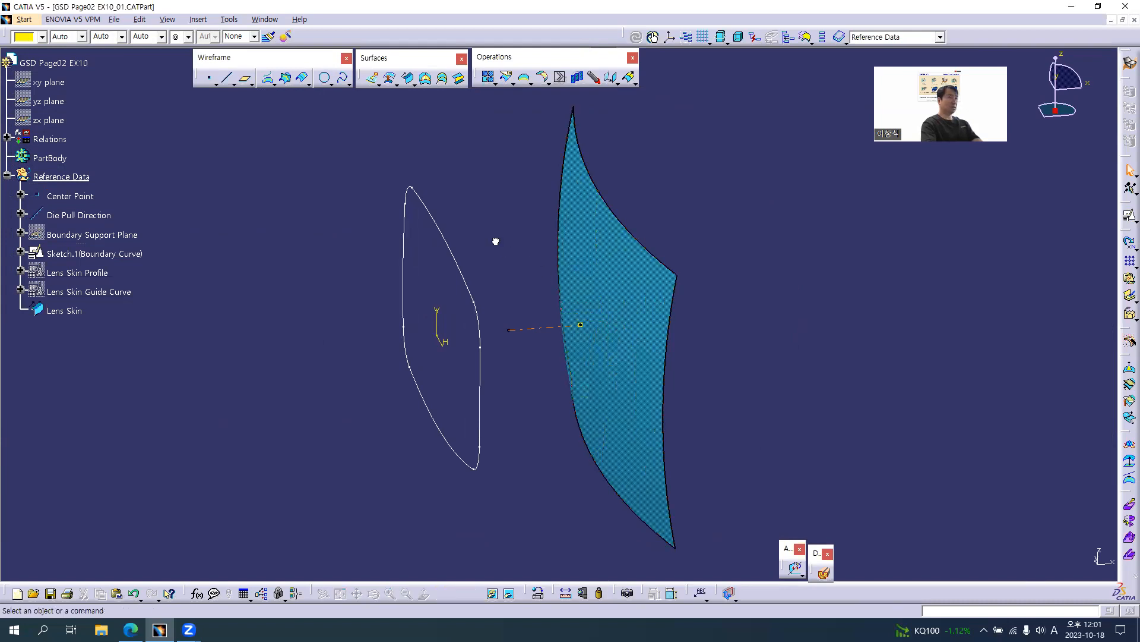
pyautogui.moveTo(491, 384); pyautogui.dragTo(580, 334, button='middle')
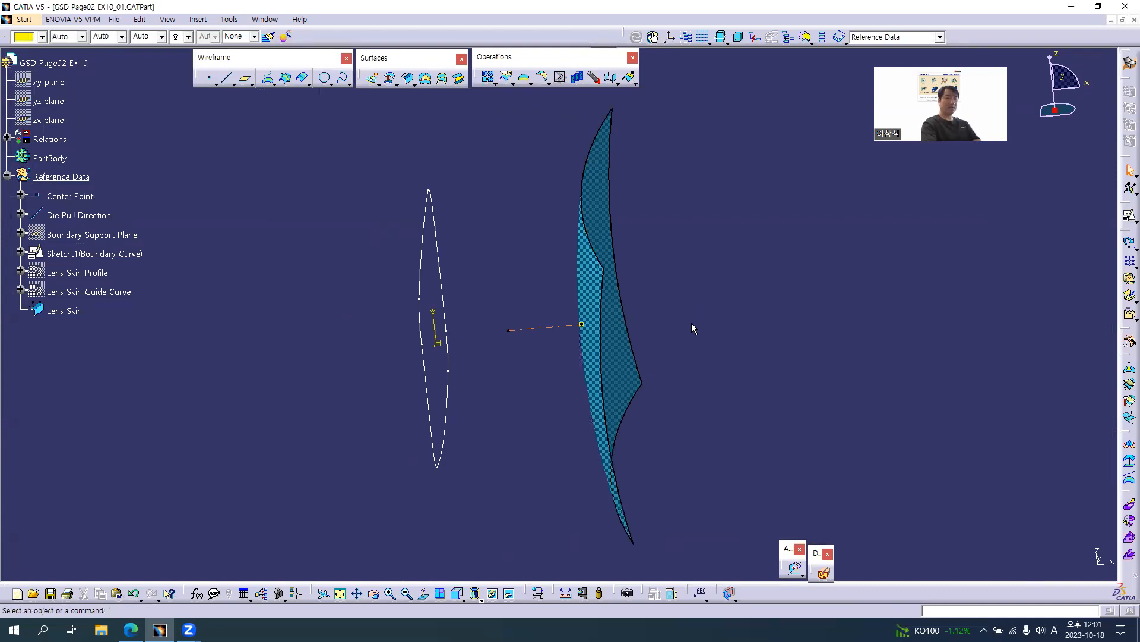
pyautogui.moveTo(528, 337)
pyautogui.mouseDown(button='middle')
pyautogui.moveTo(560, 349)
pyautogui.moveTo(651, 332)
pyautogui.moveTo(604, 326)
pyautogui.mouseUp(button='middle')
pyautogui.moveTo(753, 329); pyautogui.dragTo(775, 308, button='middle')
pyautogui.moveTo(455, 341); pyautogui.dragTo(450, 361, button='middle')
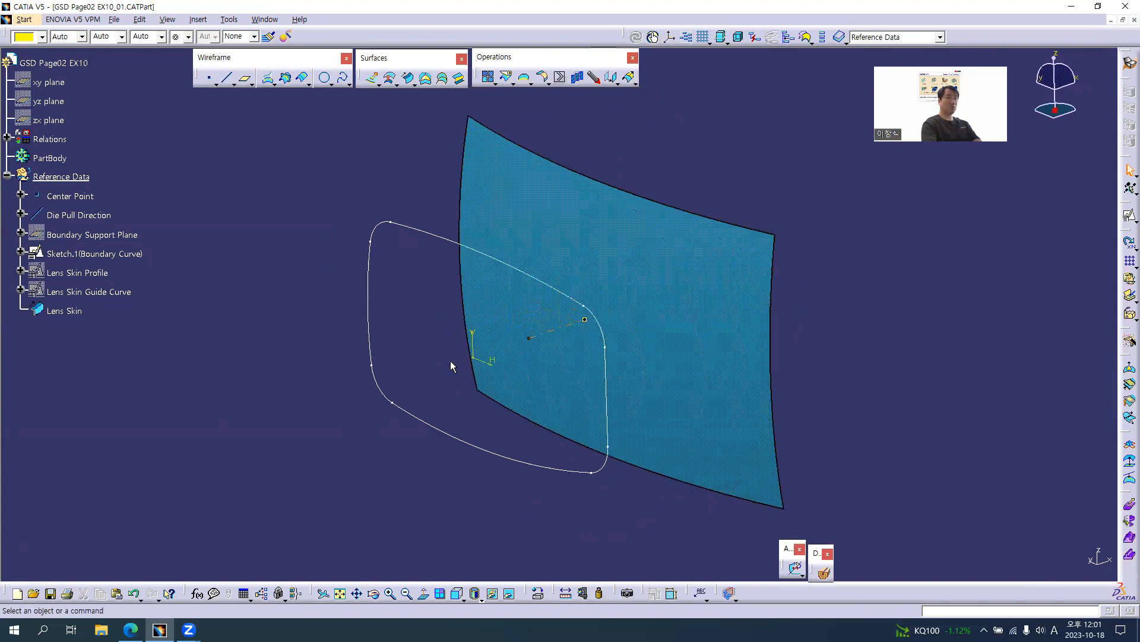
# Step: Give the boundary curve sketch a magenta colour, a thicker line weight and the dotted line type 6
pyautogui.hotkey('alt', 'Tab')
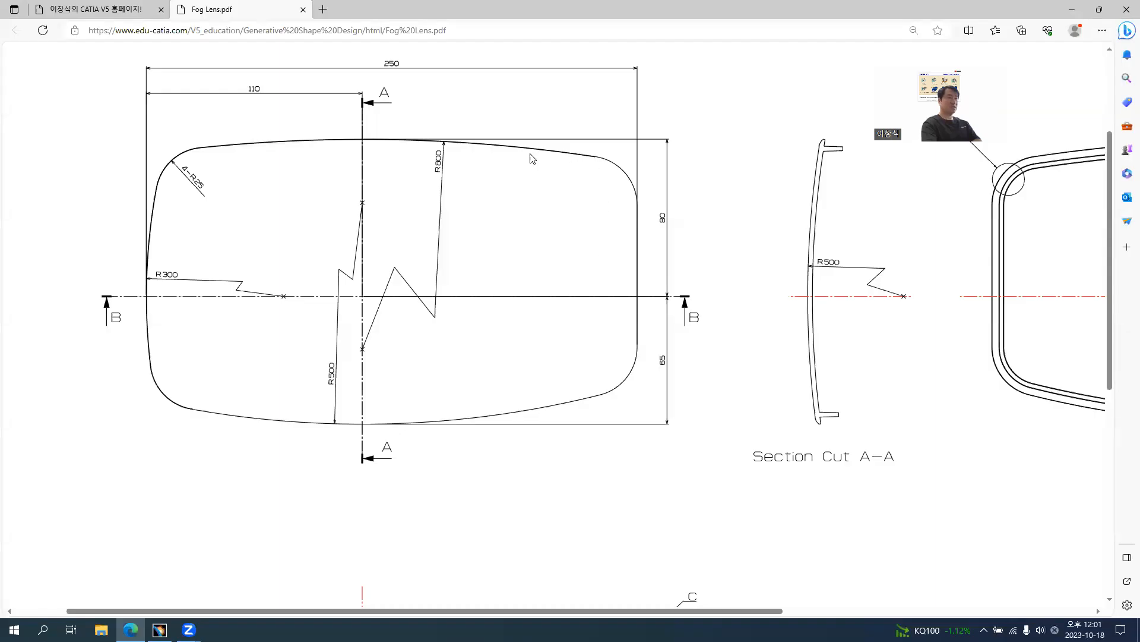
pyautogui.hotkey('alt', 'Tab')
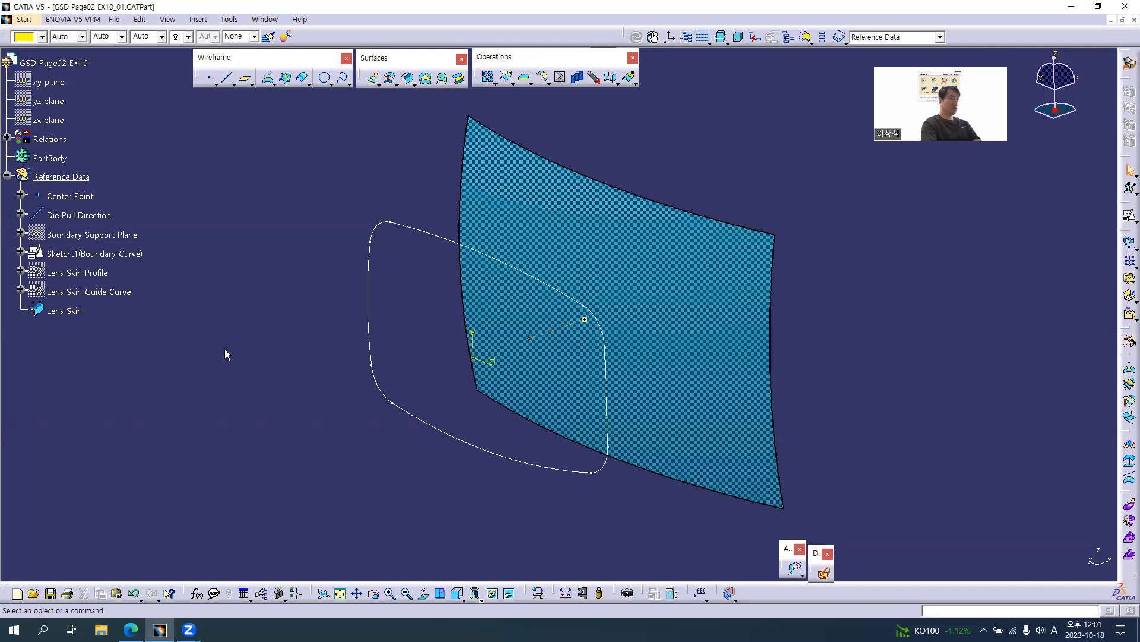
pyautogui.click(95, 254)
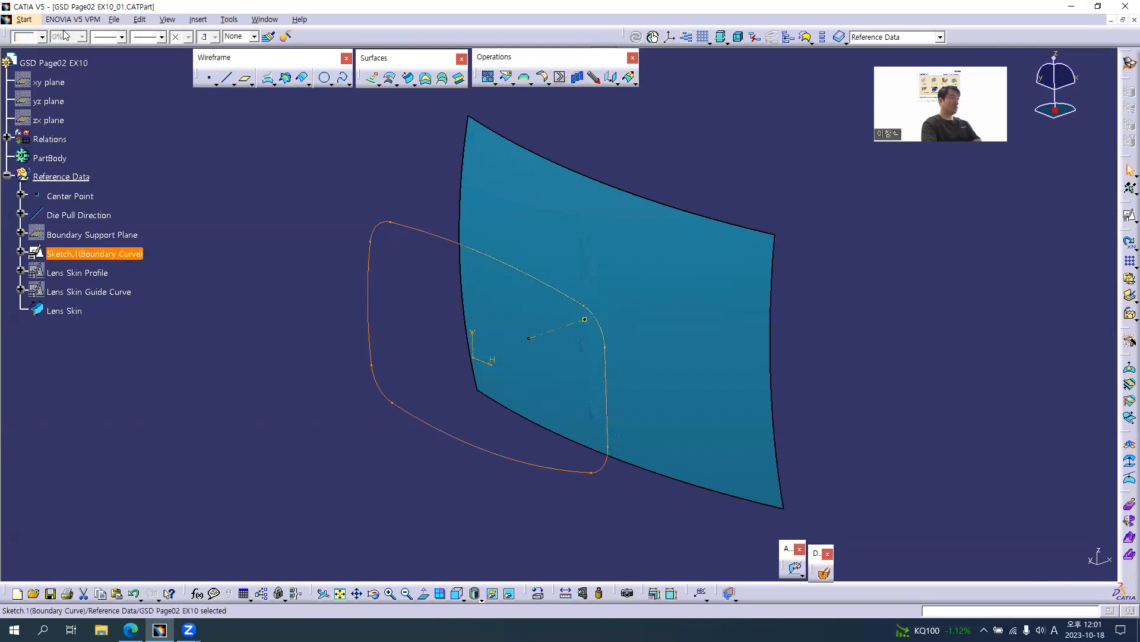
pyautogui.click(43, 37)
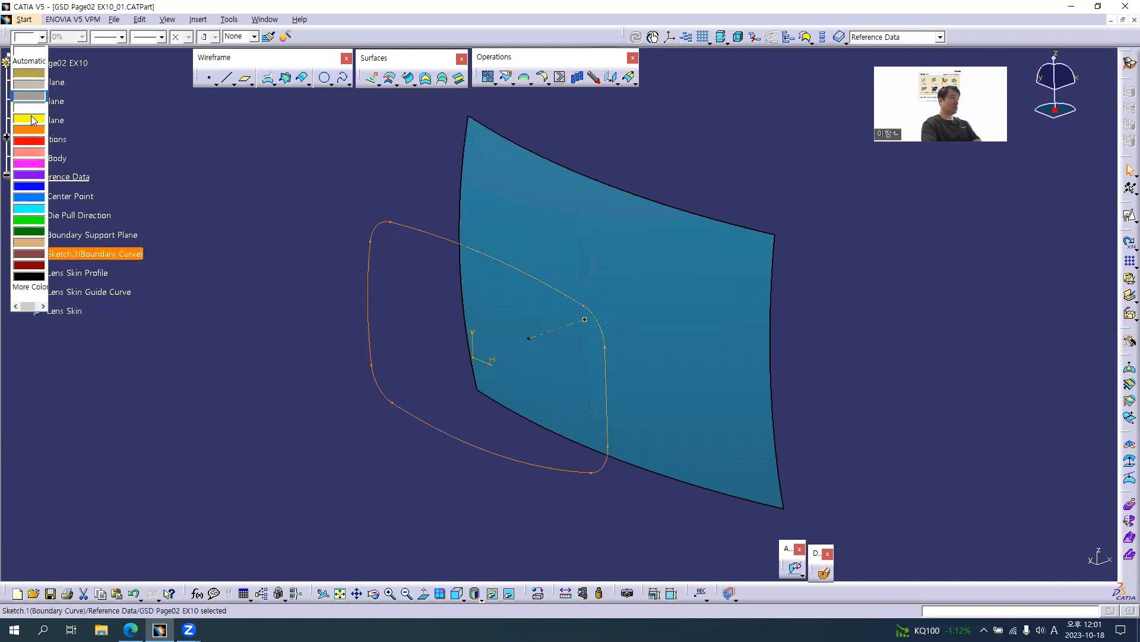
pyautogui.click(26, 162)
pyautogui.click(121, 38)
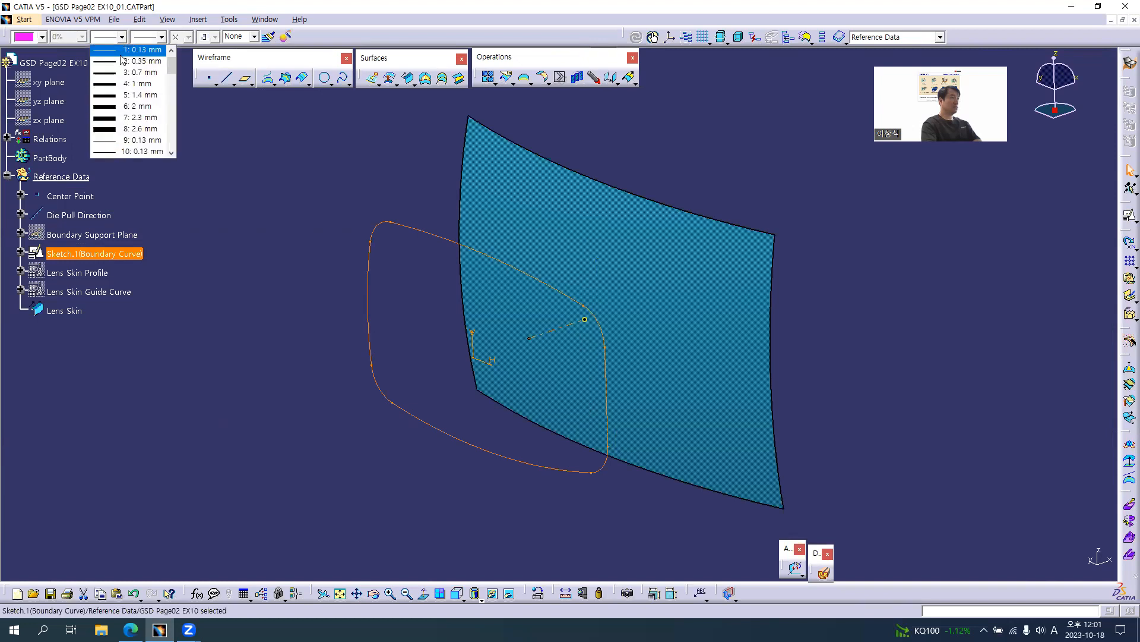
pyautogui.click(159, 102)
pyautogui.click(161, 36)
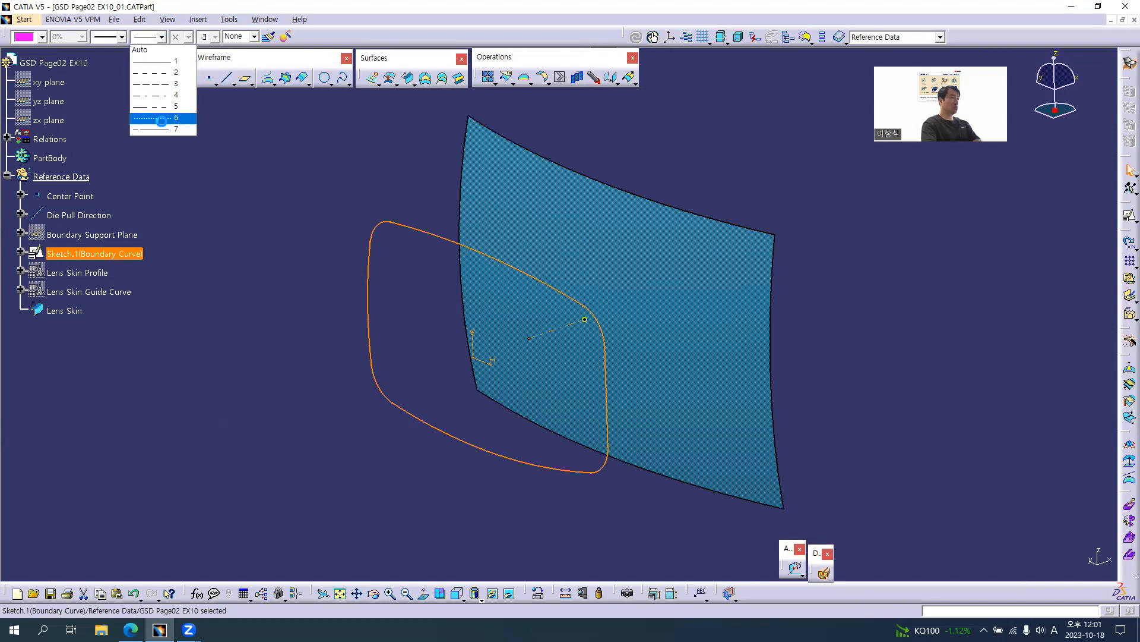
pyautogui.click(161, 118)
pyautogui.moveTo(611, 433)
pyautogui.mouseDown(button='middle')
pyautogui.moveTo(708, 389)
pyautogui.moveTo(713, 416)
pyautogui.moveTo(687, 412)
pyautogui.mouseUp(button='middle')
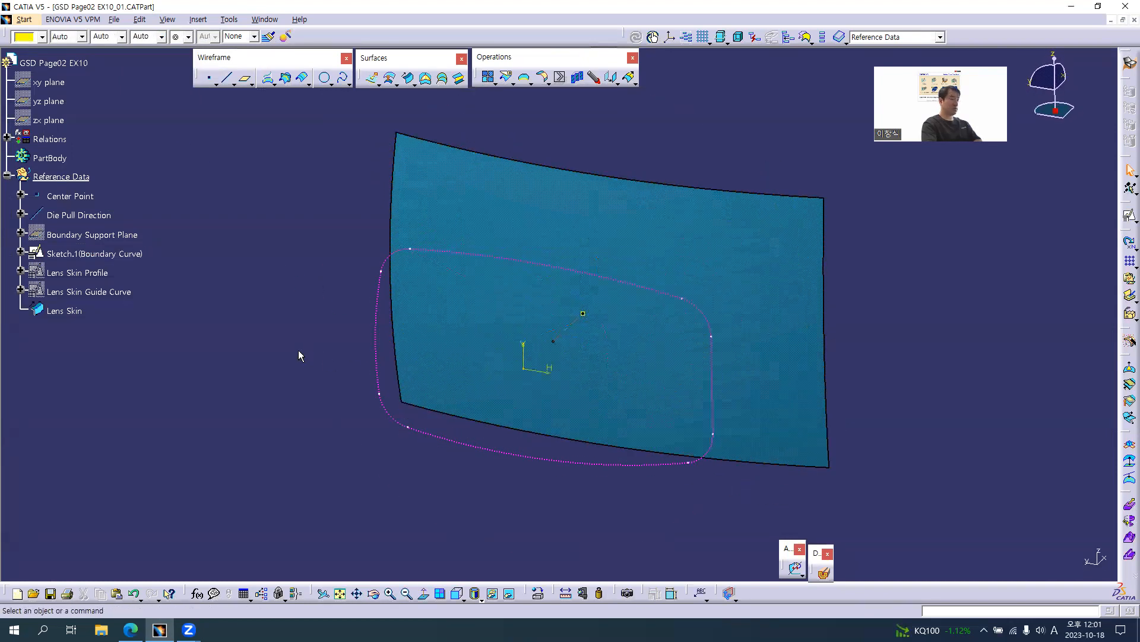
# Step: Insert a geometrical set named Lens Surface Data under the GSD Page02 EX10 part
pyautogui.hotkey('alt', 'i')
pyautogui.press('g')
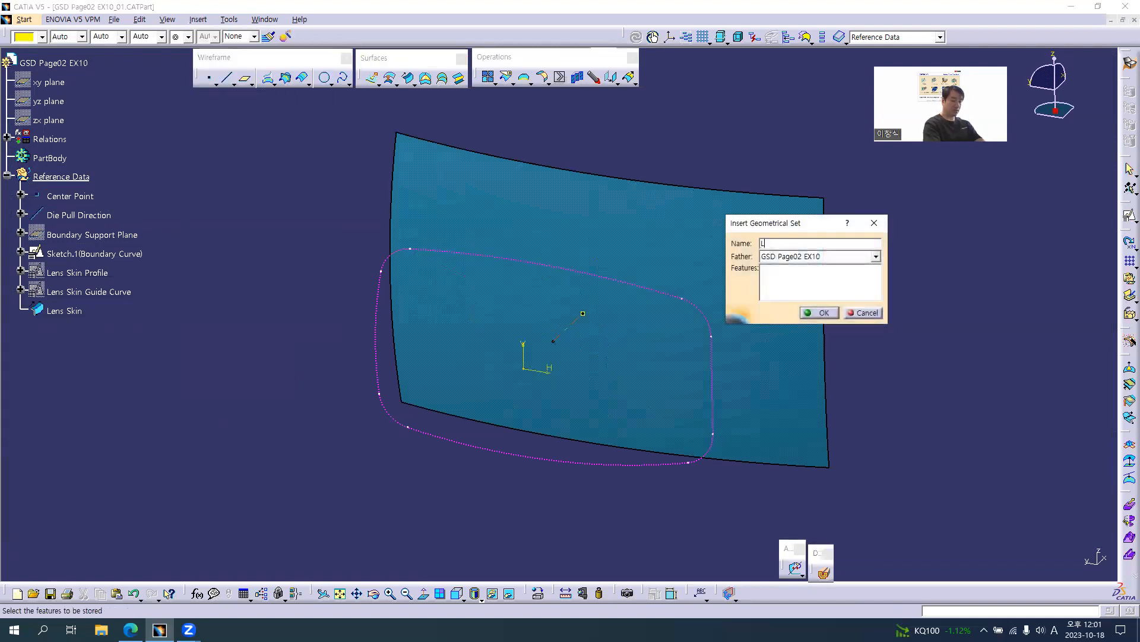
pyautogui.write('Lens Surface ')
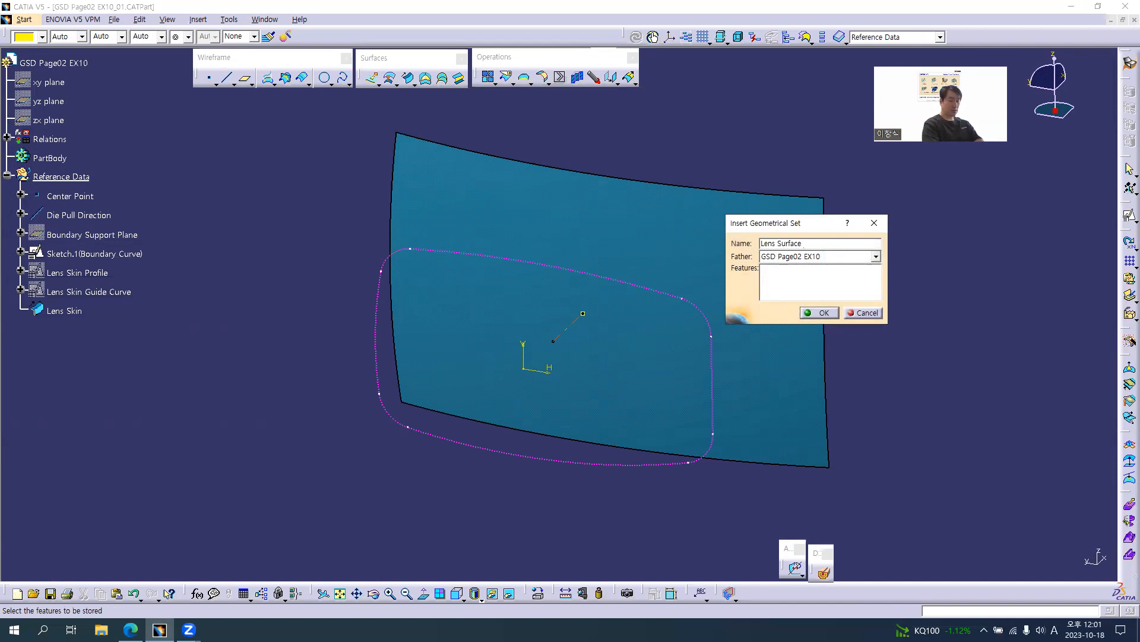
pyautogui.write('Data')
pyautogui.press('Return')
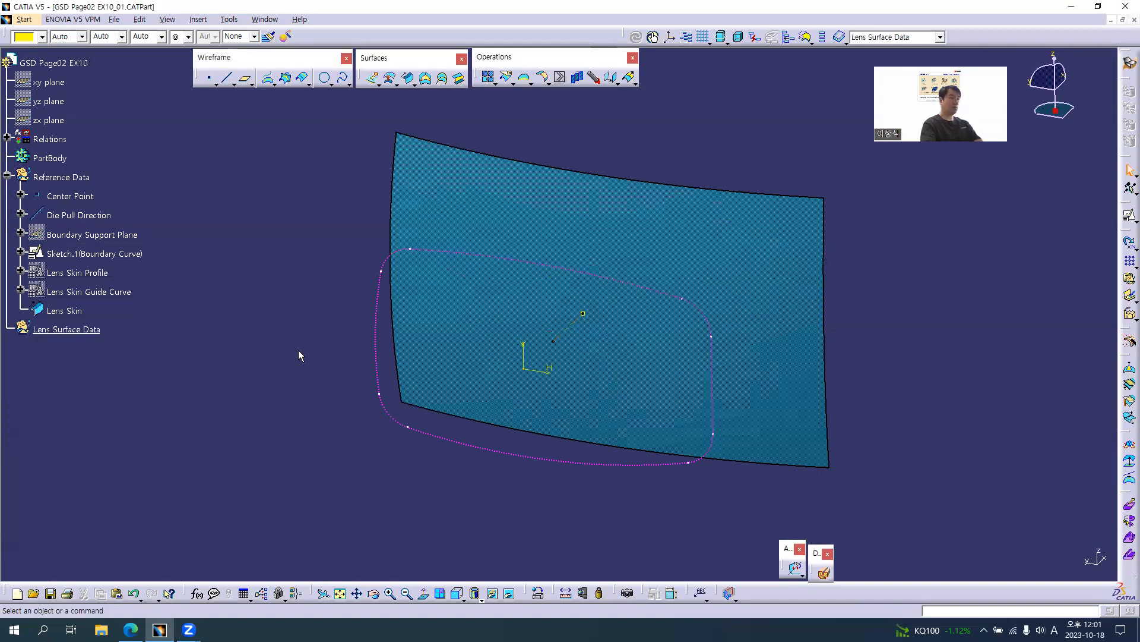
pyautogui.click(587, 377)
pyautogui.moveTo(587, 378)
pyautogui.mouseDown(button='middle')
pyautogui.moveTo(636, 338)
pyautogui.moveTo(602, 374)
pyautogui.mouseUp(button='middle')
# Step: Examine Section Cut B-B and the rim profile in Detail C of the Fog Lens.pdf drawing, then return to CATIA
pyautogui.hotkey('alt', 'Tab')
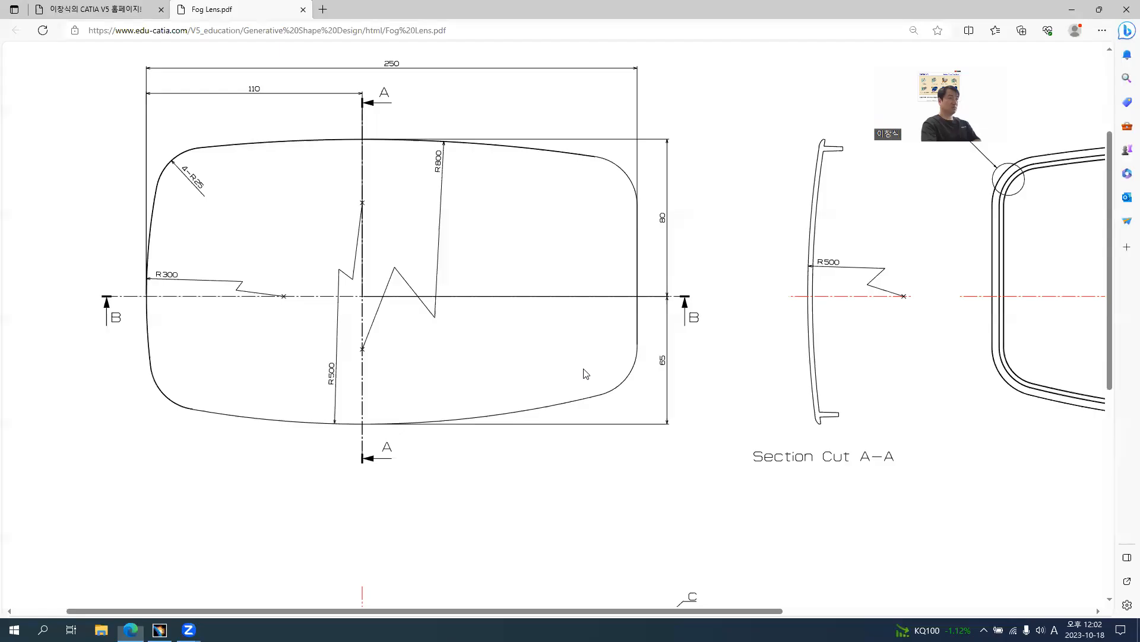
pyautogui.keyDown('ctrl'); pyautogui.scroll(-2, 525, 306); pyautogui.keyUp('ctrl')
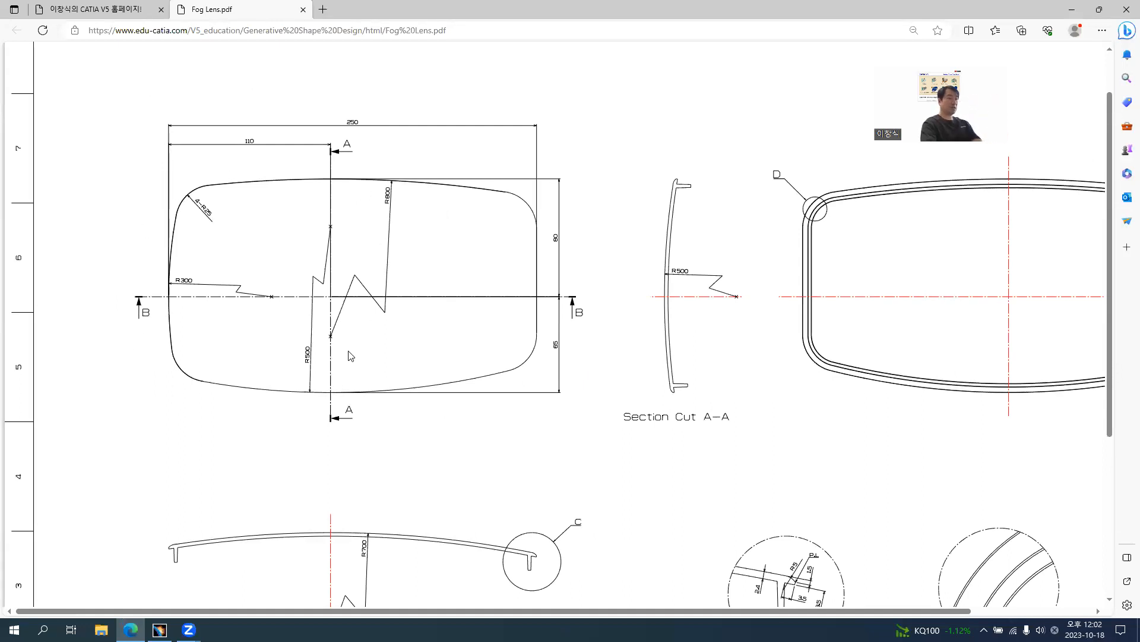
pyautogui.scroll(-1, 417, 366)
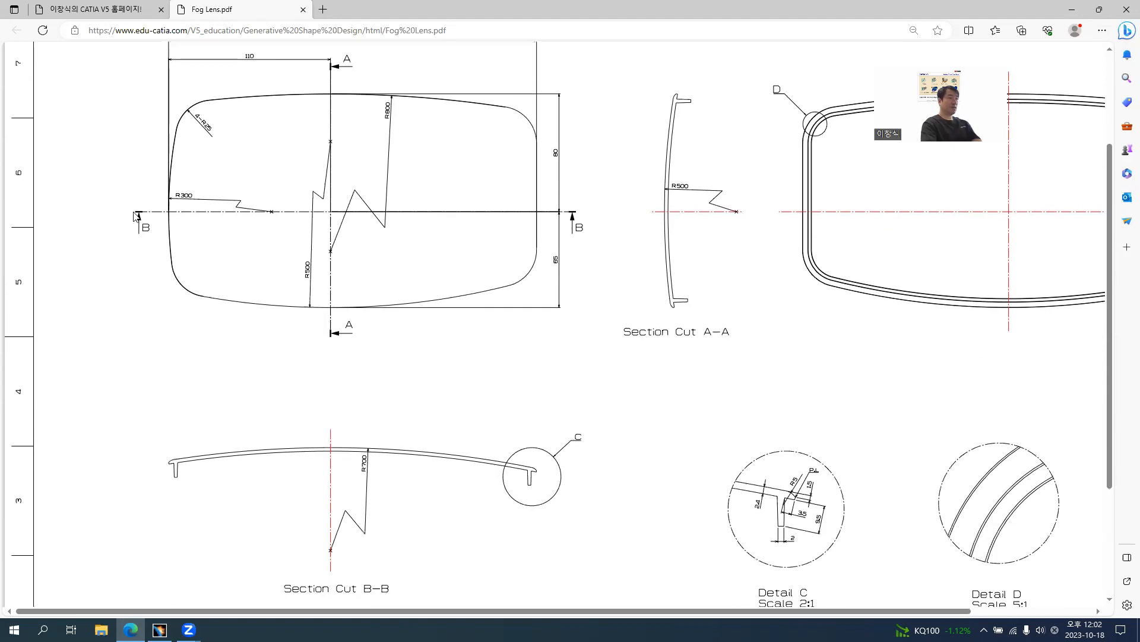
pyautogui.scroll(-1, 405, 378)
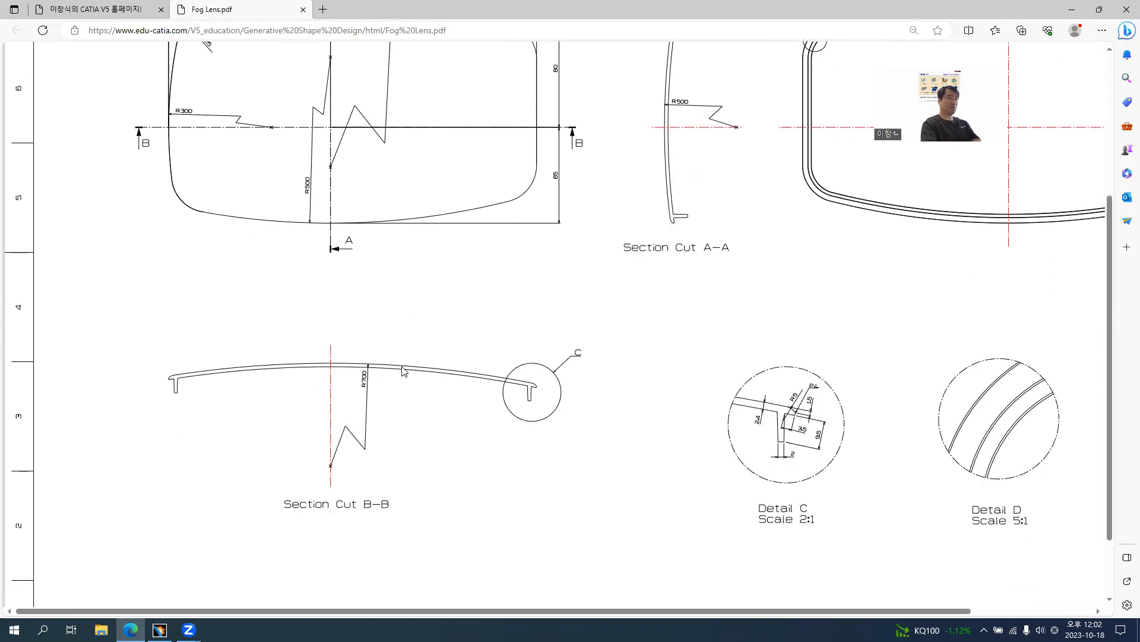
pyautogui.keyDown('ctrl'); pyautogui.scroll(2, 404, 369); pyautogui.keyUp('ctrl')
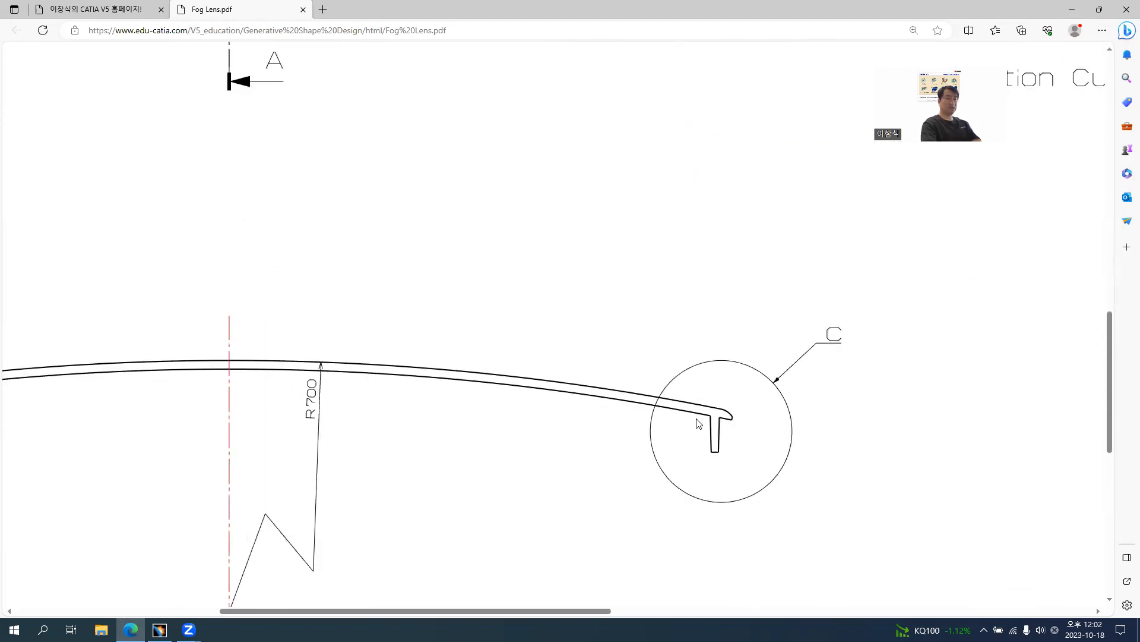
pyautogui.keyDown('ctrl'); pyautogui.scroll(3, 753, 436); pyautogui.keyUp('ctrl')
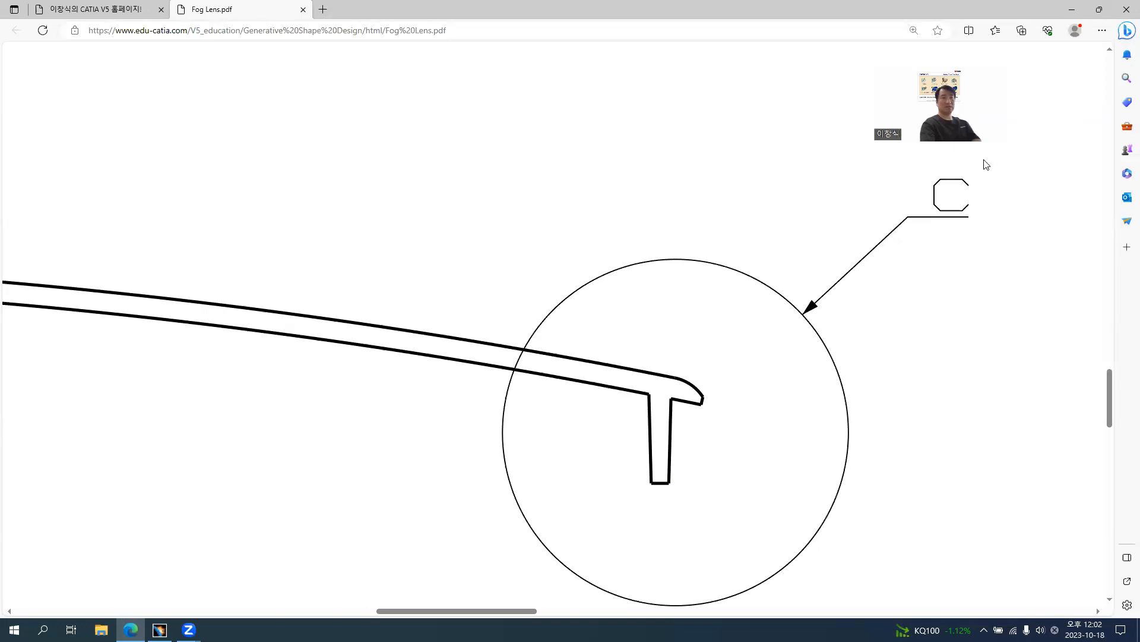
pyautogui.keyDown('ctrl'); pyautogui.scroll(-3, 927, 380); pyautogui.keyUp('ctrl')
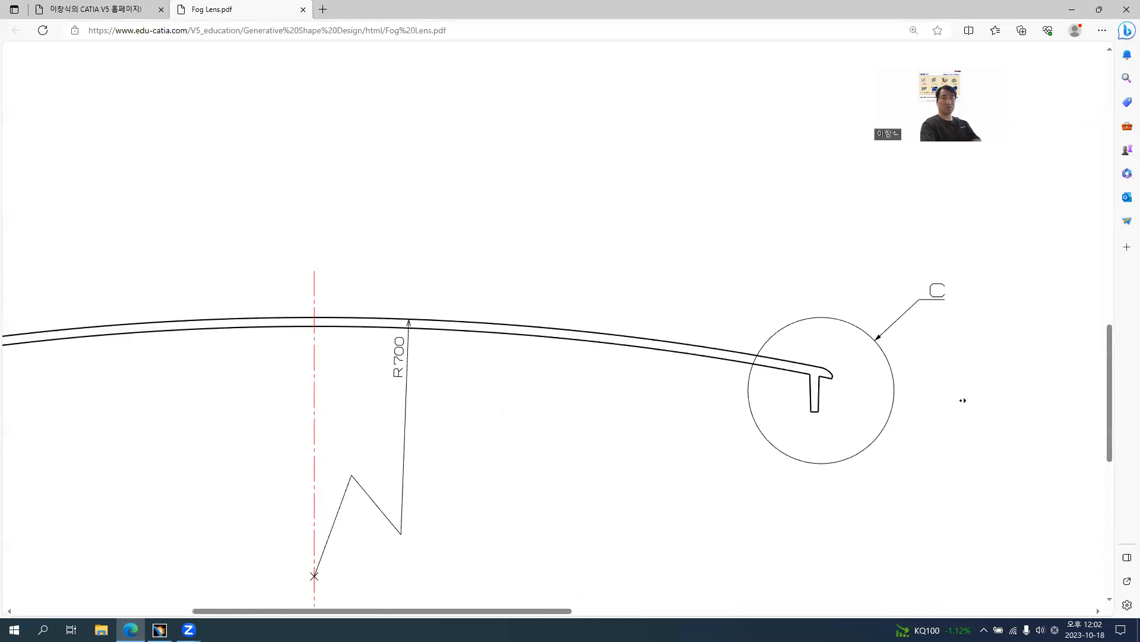
pyautogui.keyDown('shift'); pyautogui.hscroll(8, 962, 399); pyautogui.keyUp('shift')
pyautogui.scroll(-1, 888, 451)
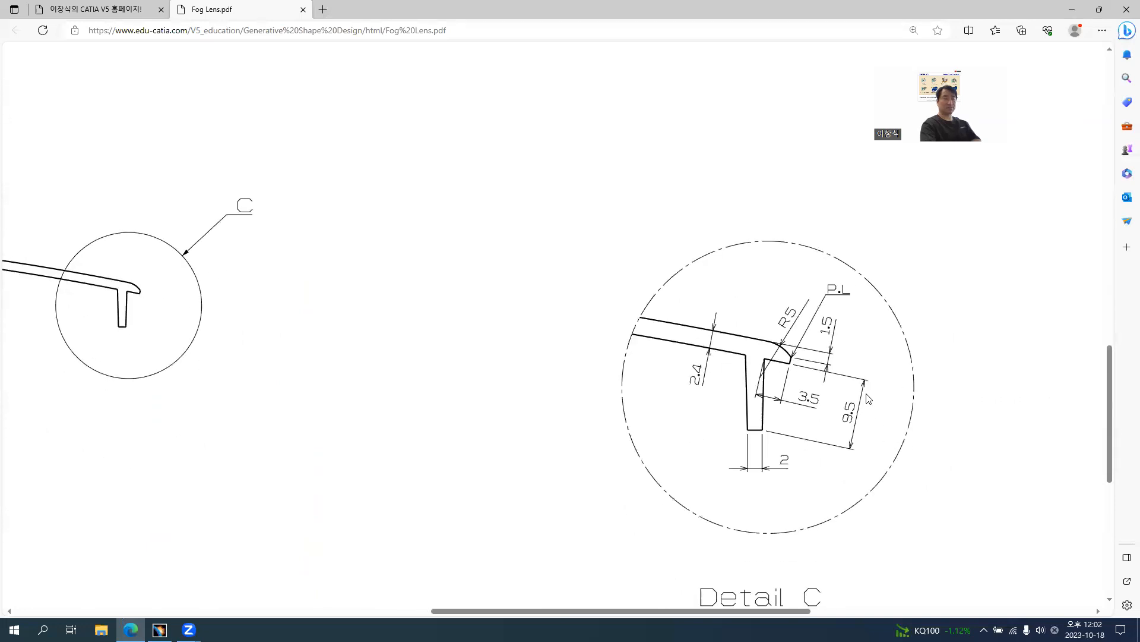
pyautogui.keyDown('ctrl'); pyautogui.scroll(3, 869, 398); pyautogui.keyUp('ctrl')
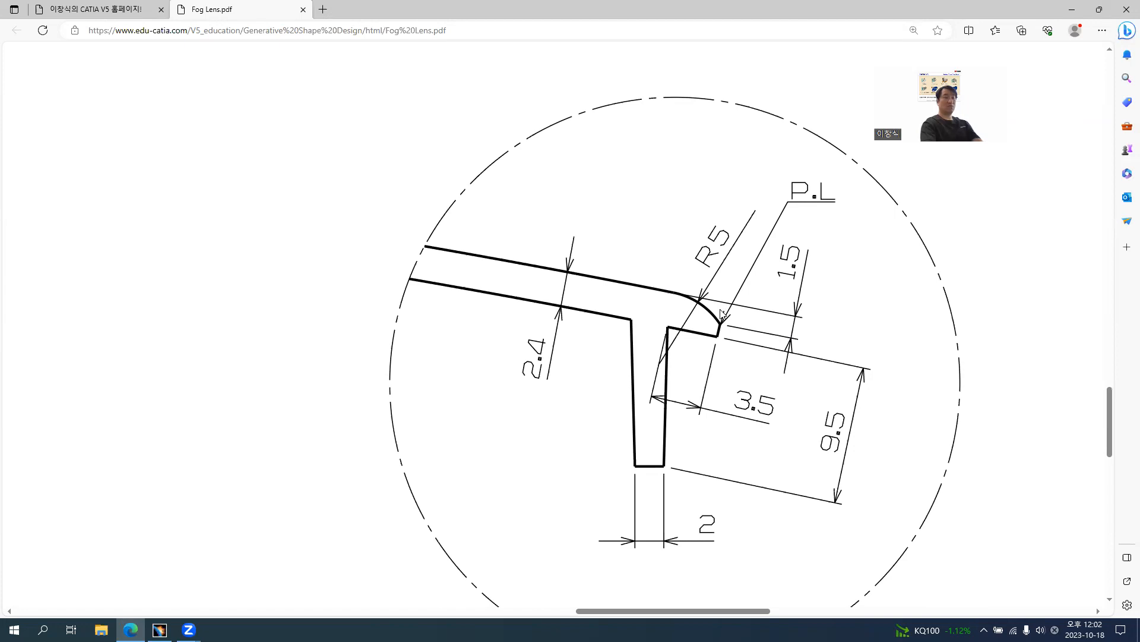
pyautogui.hotkey('alt', 'Tab')
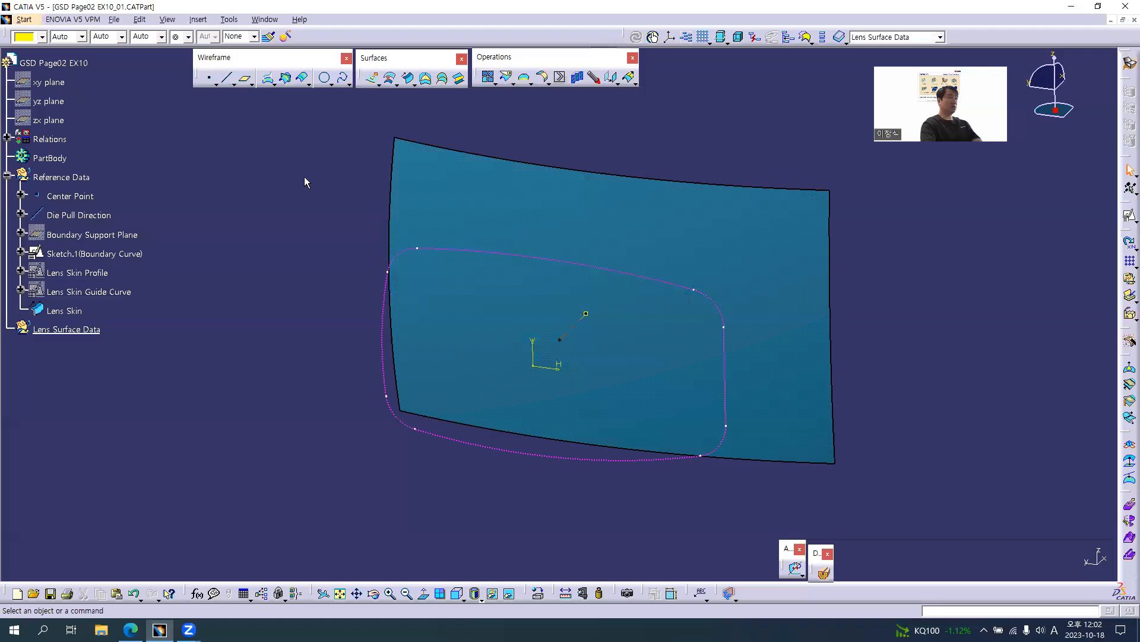
# Step: Compare the boundary curve and Lens Skin surface with the parting line position and its offset dimension in Detail C of the drawing
pyautogui.click(107, 258)
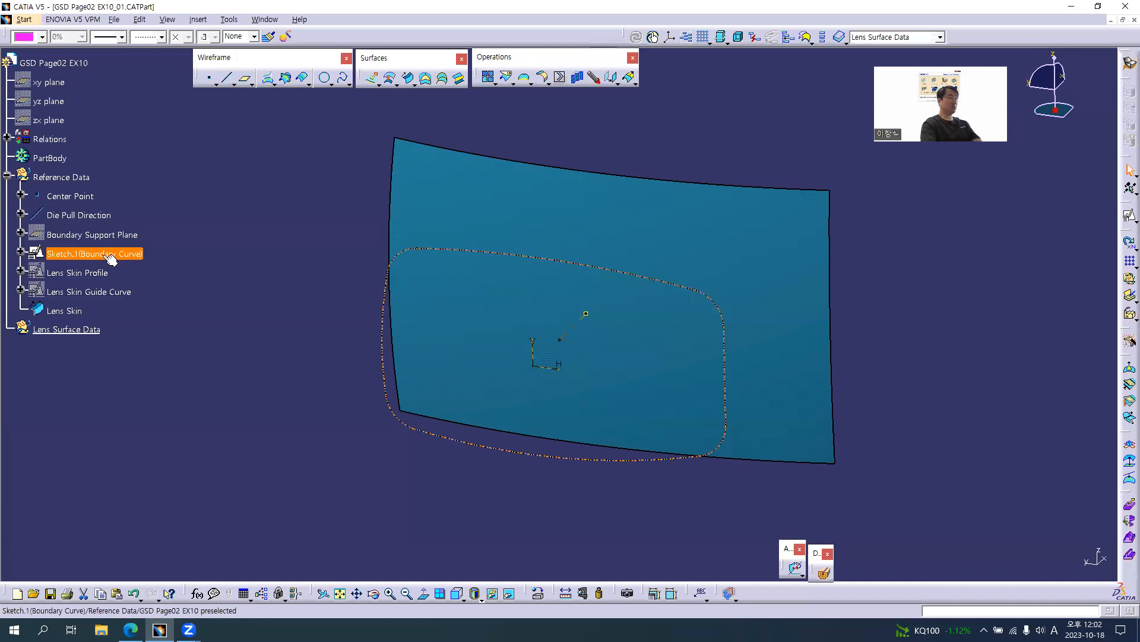
pyautogui.click(746, 230)
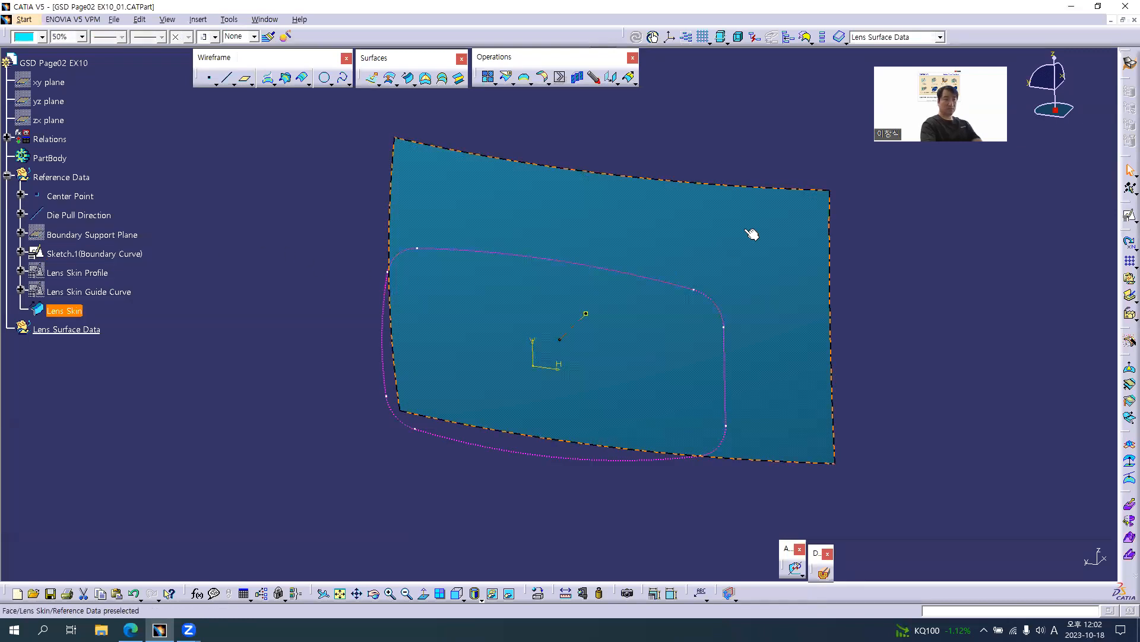
pyautogui.hotkey('alt', 'Tab')
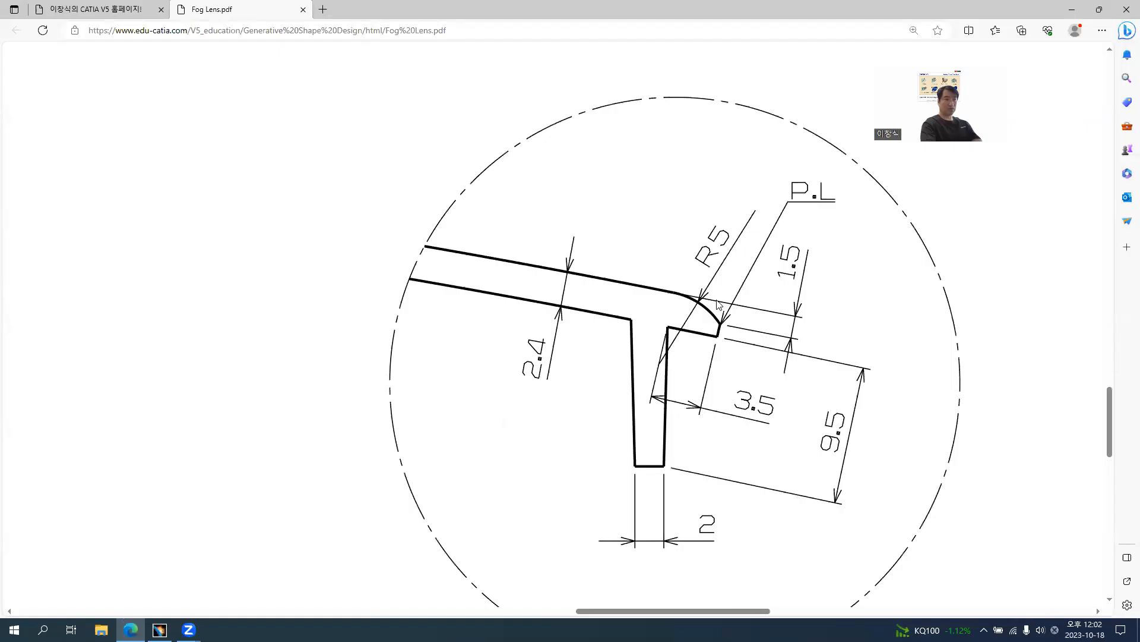
pyautogui.keyDown('ctrl'); pyautogui.scroll(2, 717, 305); pyautogui.keyUp('ctrl')
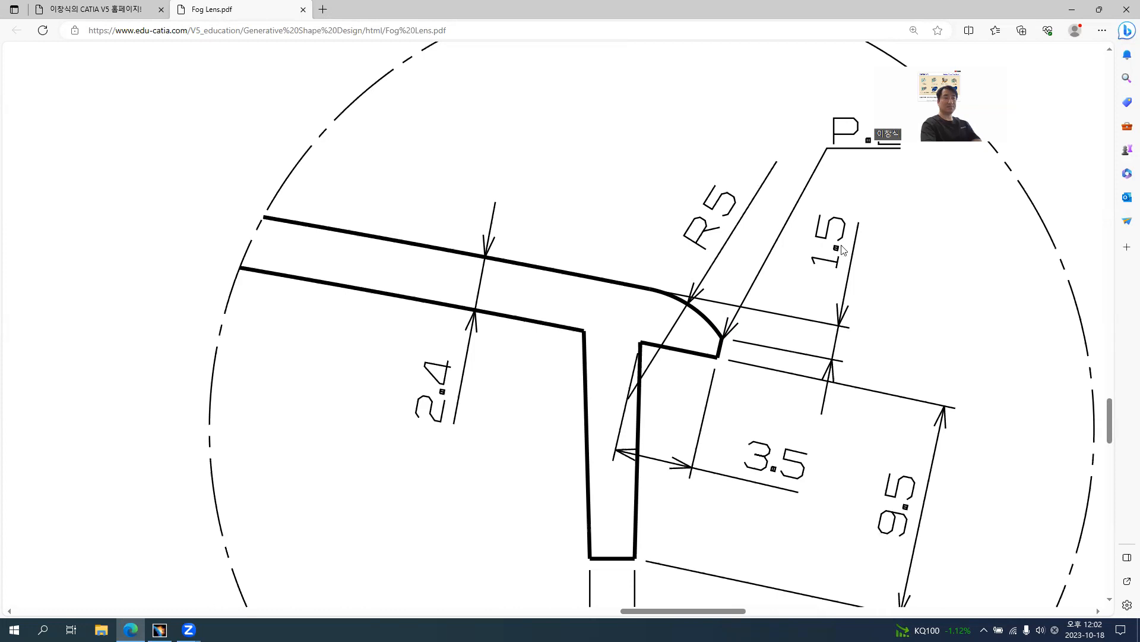
pyautogui.scroll(2, 778, 279)
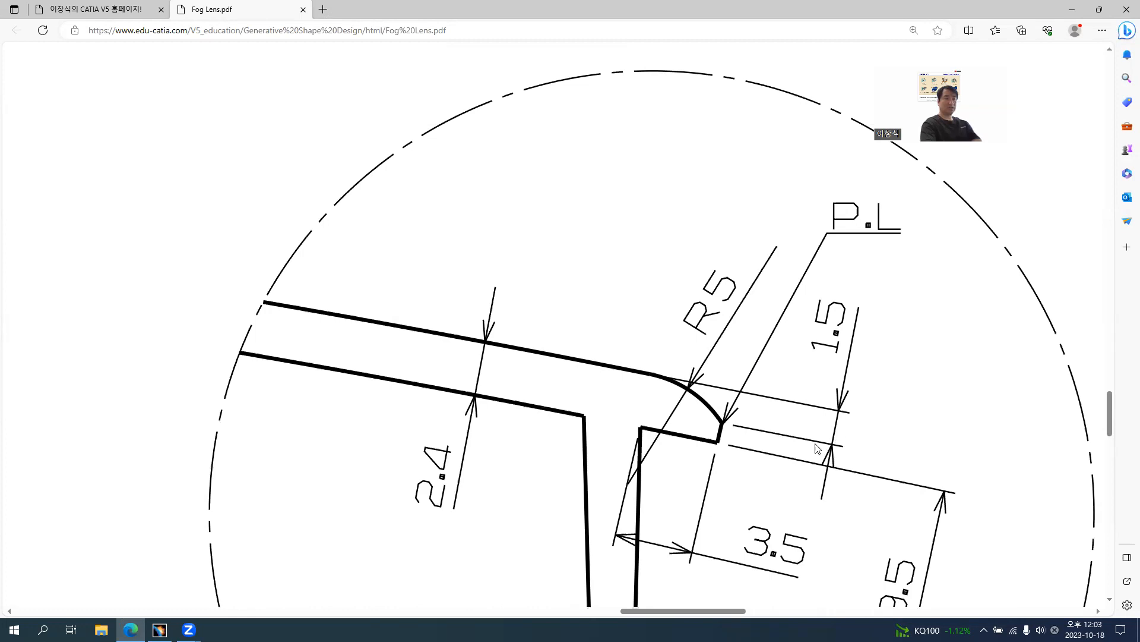
pyautogui.hotkey('alt', 'Tab')
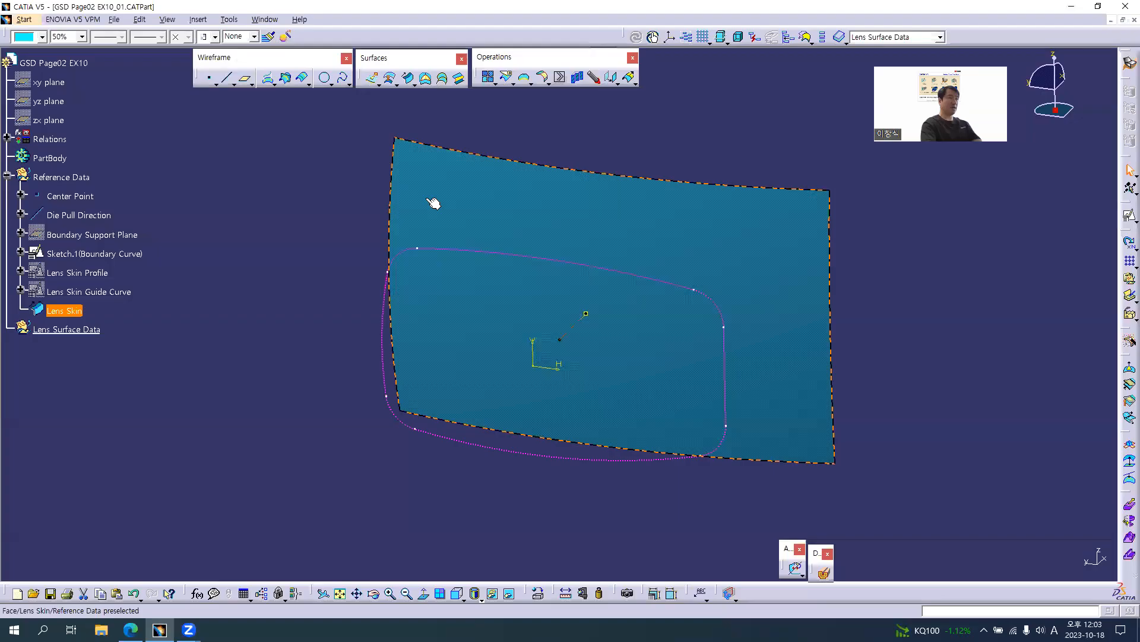
# Step: Offset the Lens Skin surface by 1.5 mm within the Lens Surface Data set
pyautogui.click(337, 137)
pyautogui.click(389, 77)
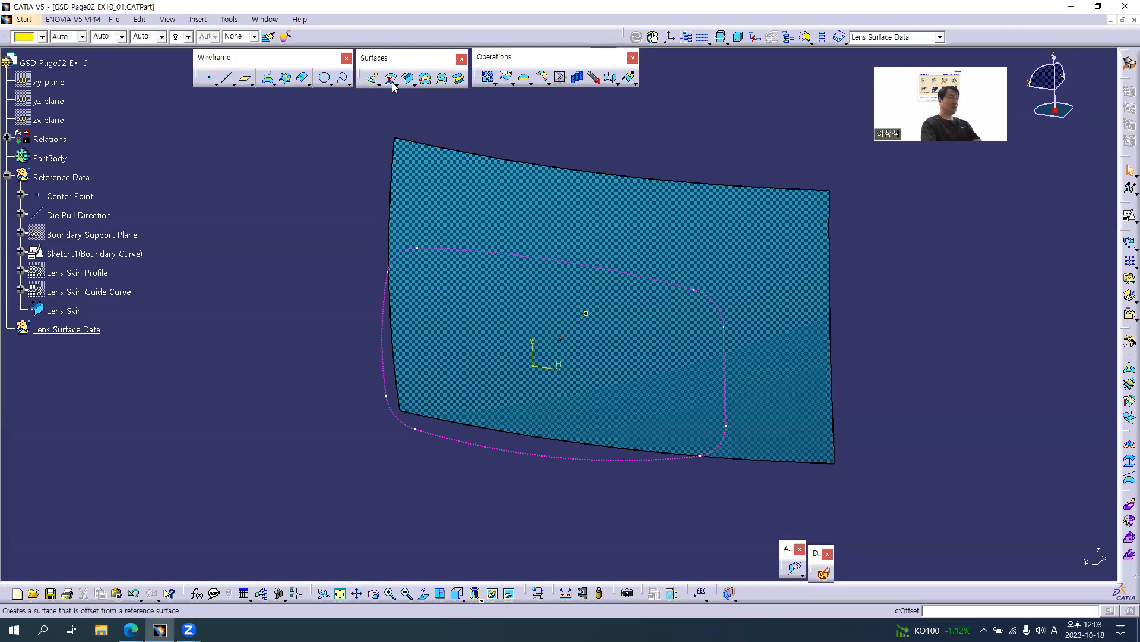
pyautogui.click(735, 251)
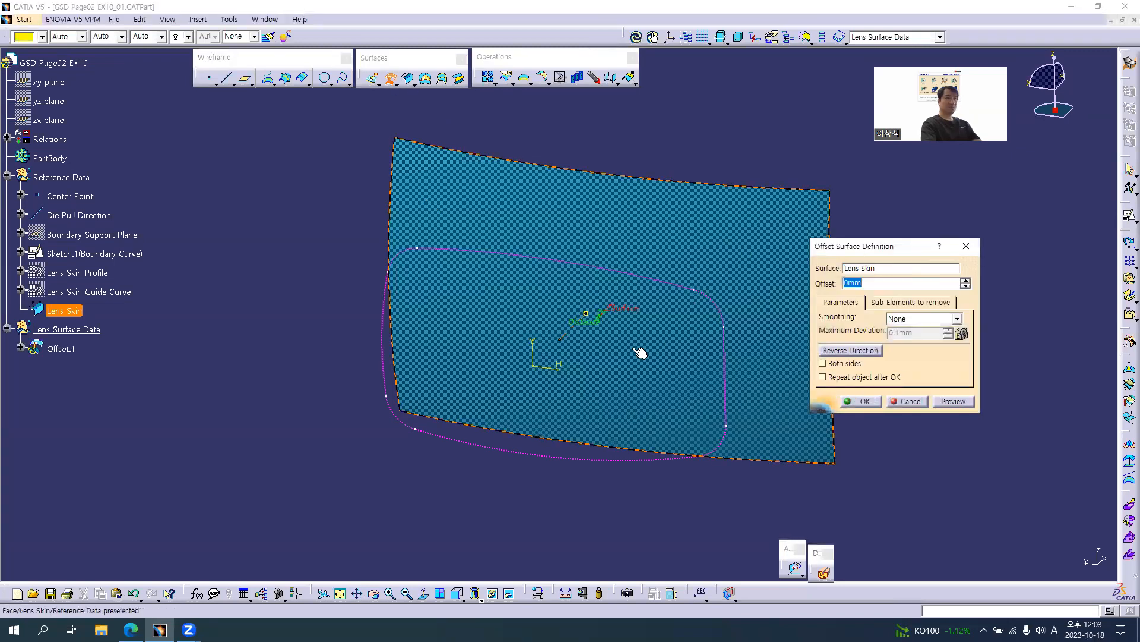
pyautogui.moveTo(608, 410); pyautogui.dragTo(614, 326, button='middle')
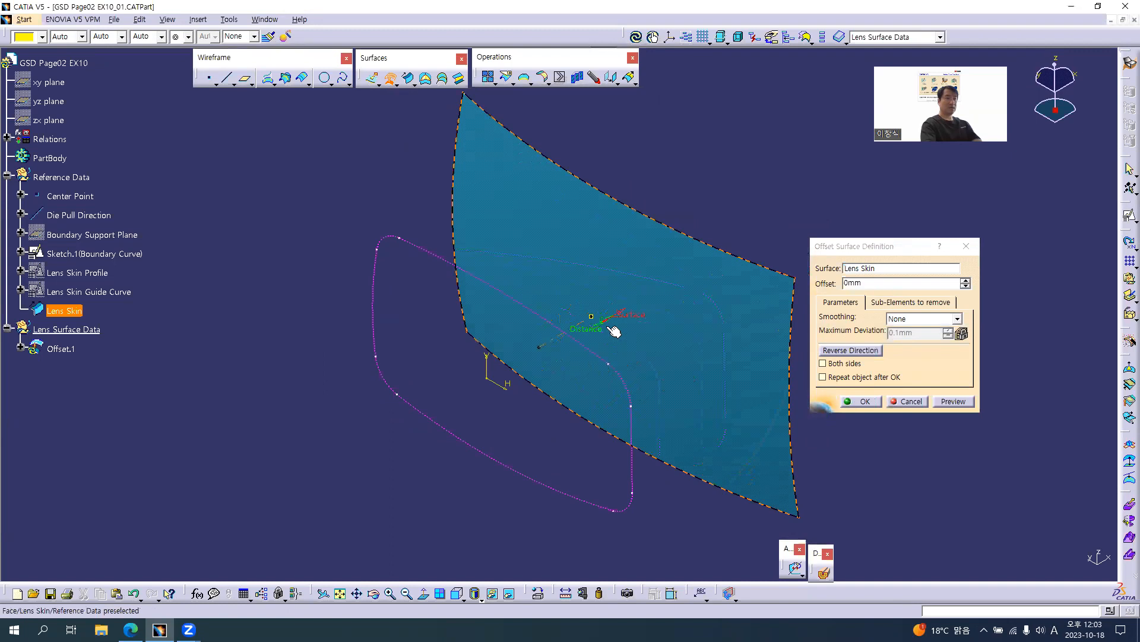
pyautogui.doubleClick(891, 283)
pyautogui.write('1.5')
pyautogui.press('Tab')
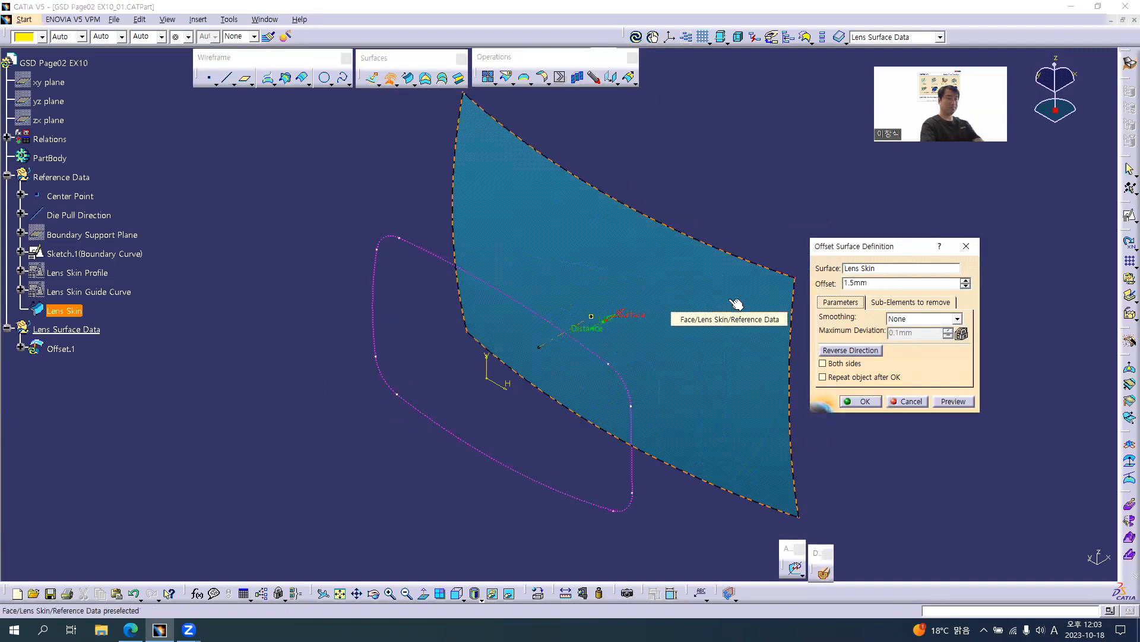
pyautogui.click(954, 402)
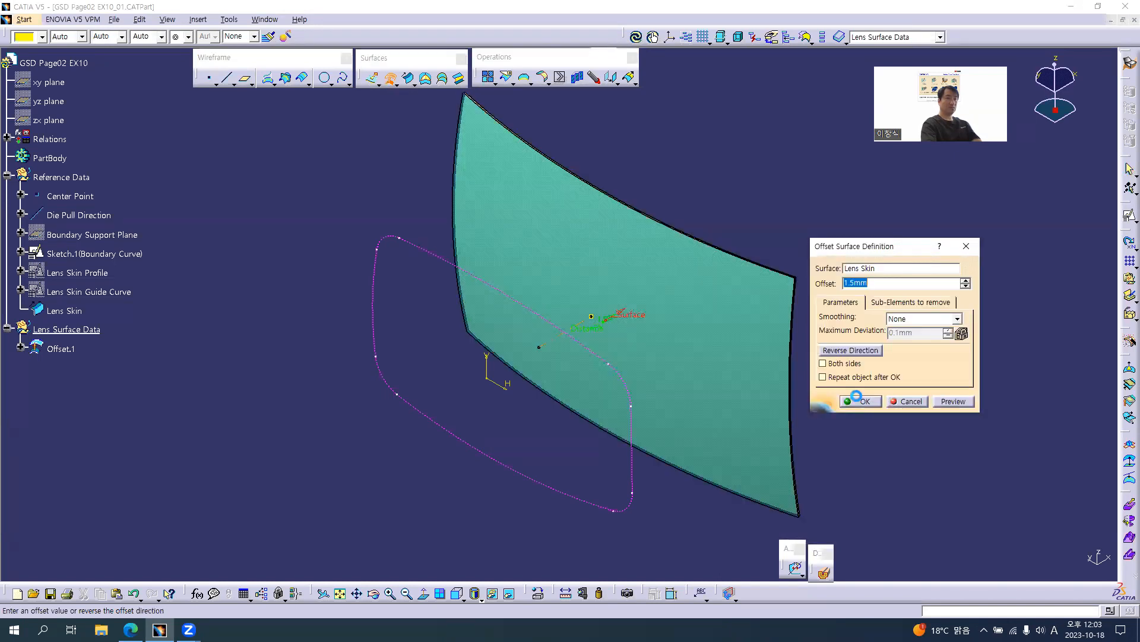
pyautogui.click(863, 402)
pyautogui.moveTo(830, 388); pyautogui.dragTo(612, 205, button='middle')
pyautogui.moveTo(473, 339); pyautogui.dragTo(605, 447, button='middle')
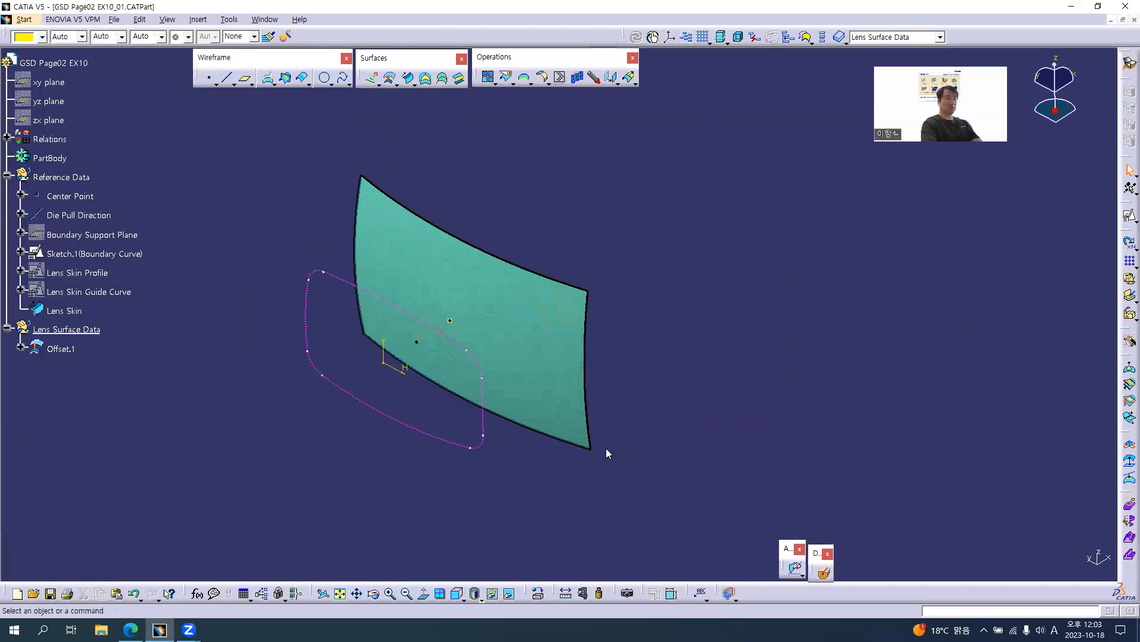
# Step: Switch to the Fog Lens.pdf drawing and check the lens edge in Detail C and Section Cut B-B
pyautogui.hotkey('alt', 'Tab')
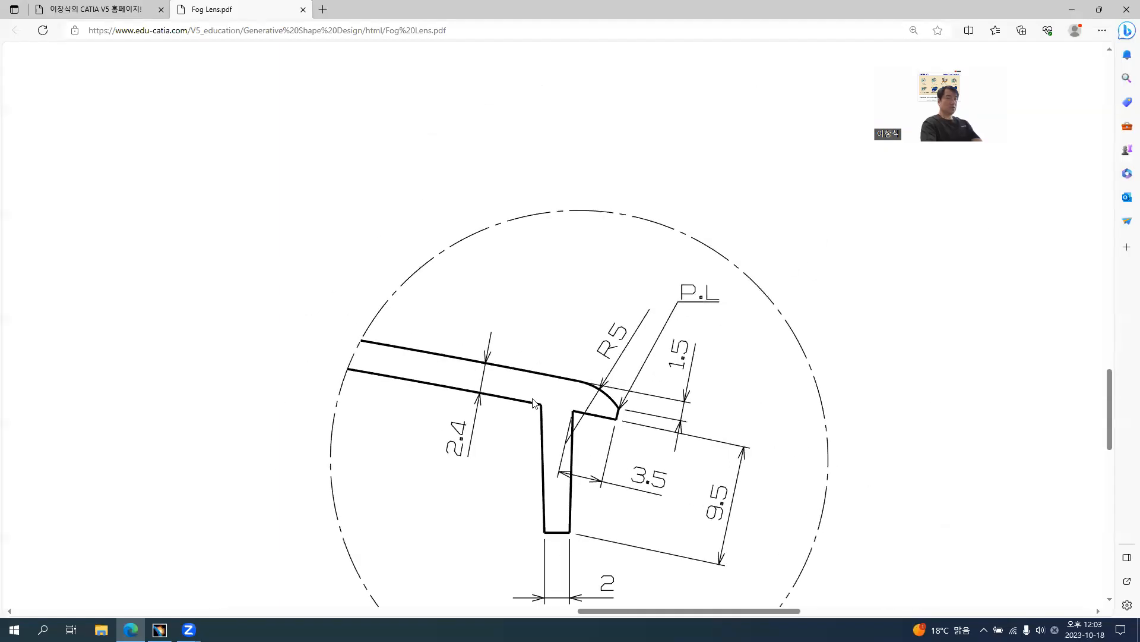
pyautogui.keyDown('ctrl'); pyautogui.scroll(-4, 564, 447); pyautogui.keyUp('ctrl')
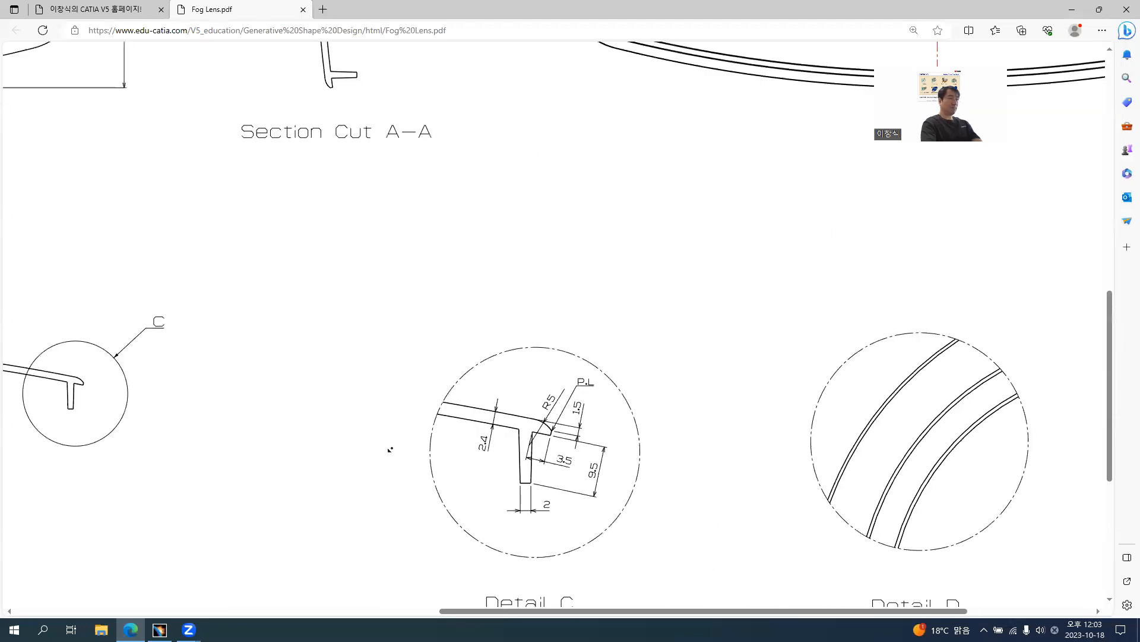
pyautogui.hscroll(-10, 387, 448)
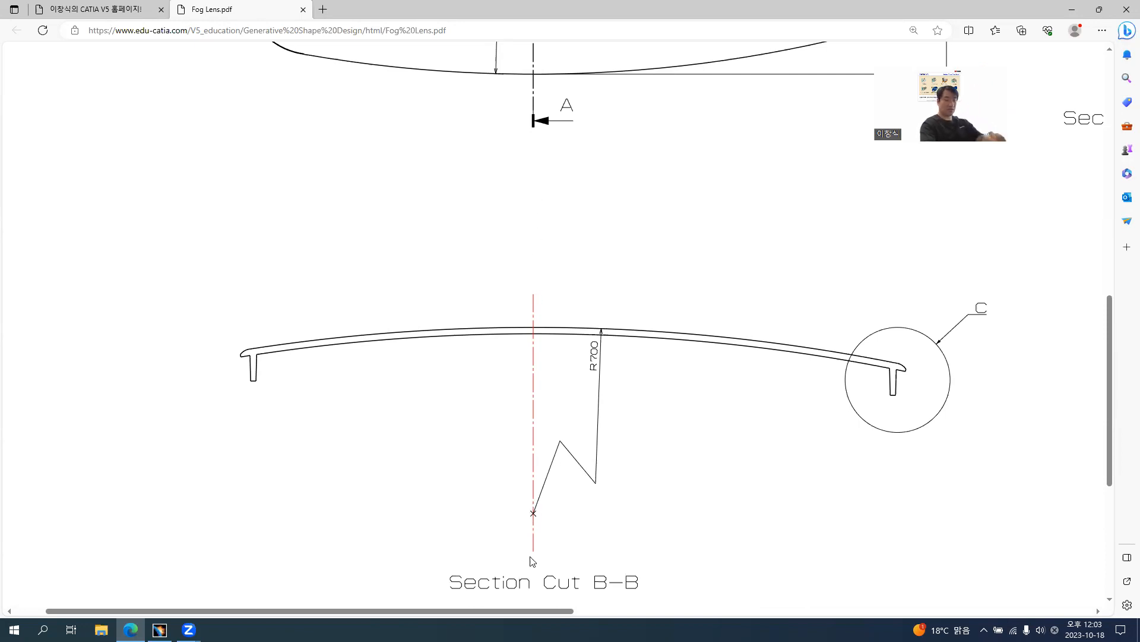
# Step: Compare the offset lens surface in CATIA with Section Cut B-B of the Fog Lens.pdf drawing
pyautogui.hotkey('alt', 'Tab')
pyautogui.moveTo(669, 411)
pyautogui.mouseDown(button='middle')
pyautogui.moveTo(529, 484)
pyautogui.moveTo(293, 386)
pyautogui.moveTo(310, 275)
pyautogui.moveTo(561, 262)
pyautogui.moveTo(626, 303)
pyautogui.moveTo(428, 331)
pyautogui.moveTo(433, 357)
pyautogui.moveTo(451, 362)
pyautogui.moveTo(573, 261)
pyautogui.moveTo(609, 344)
pyautogui.moveTo(592, 369)
pyautogui.mouseUp(button='middle')
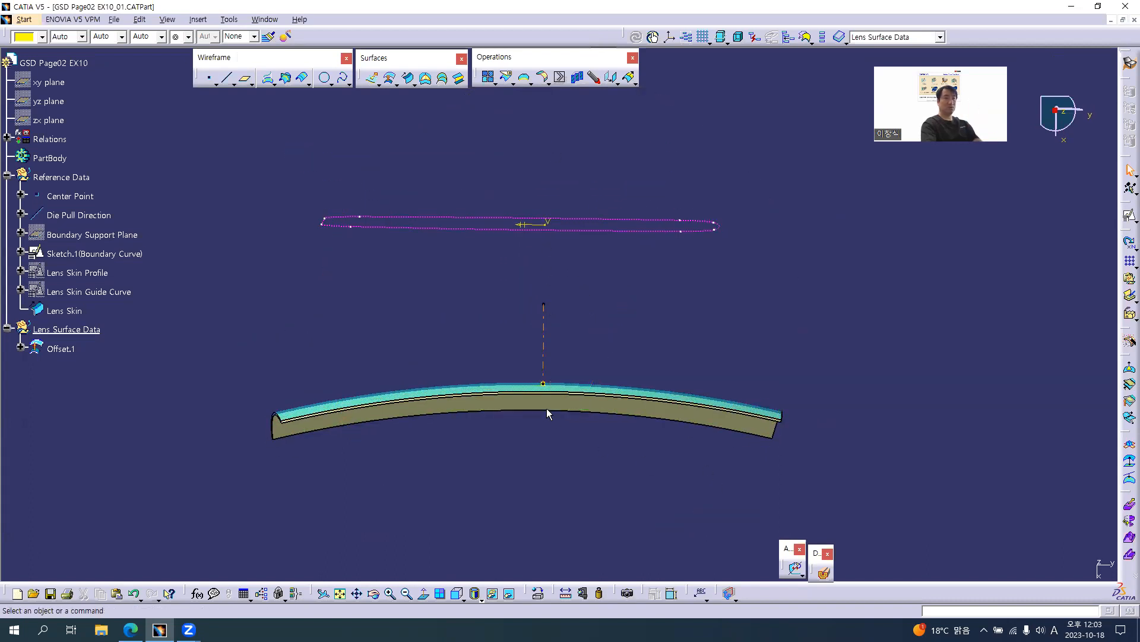
pyautogui.moveTo(636, 415); pyautogui.dragTo(619, 340, button='middle')
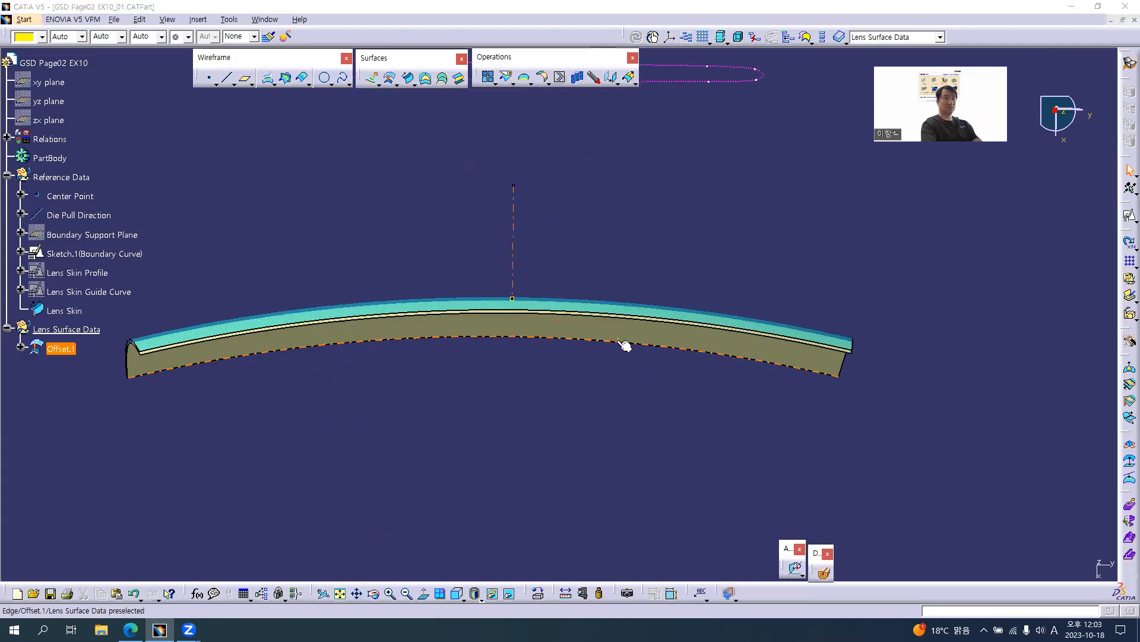
pyautogui.hotkey('alt', 'Tab')
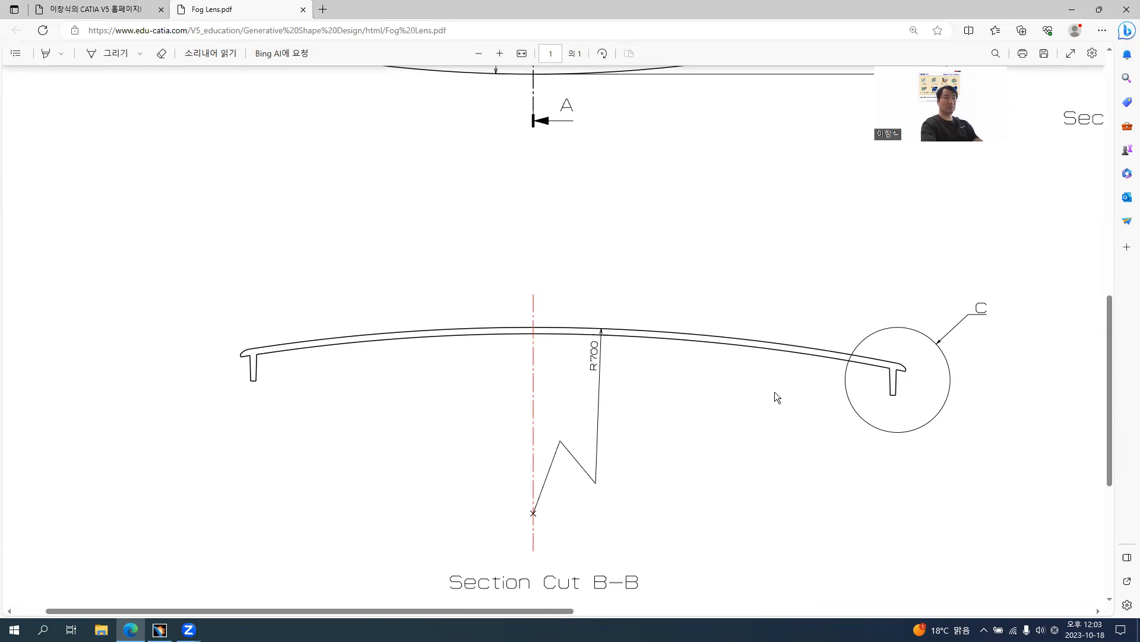
pyautogui.hotkey('alt', 'Tab')
pyautogui.moveTo(604, 439); pyautogui.dragTo(611, 341, button='middle')
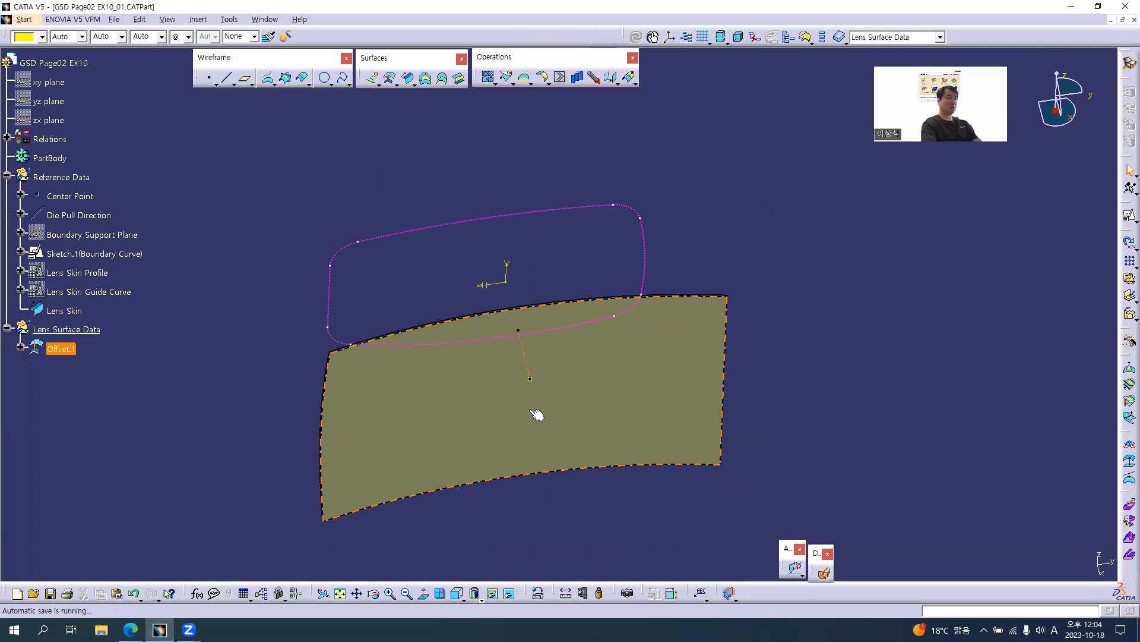
# Step: Rename the offset surface as Offset.1(Lens Skin Offset=1.5mm)
pyautogui.click(61, 349)
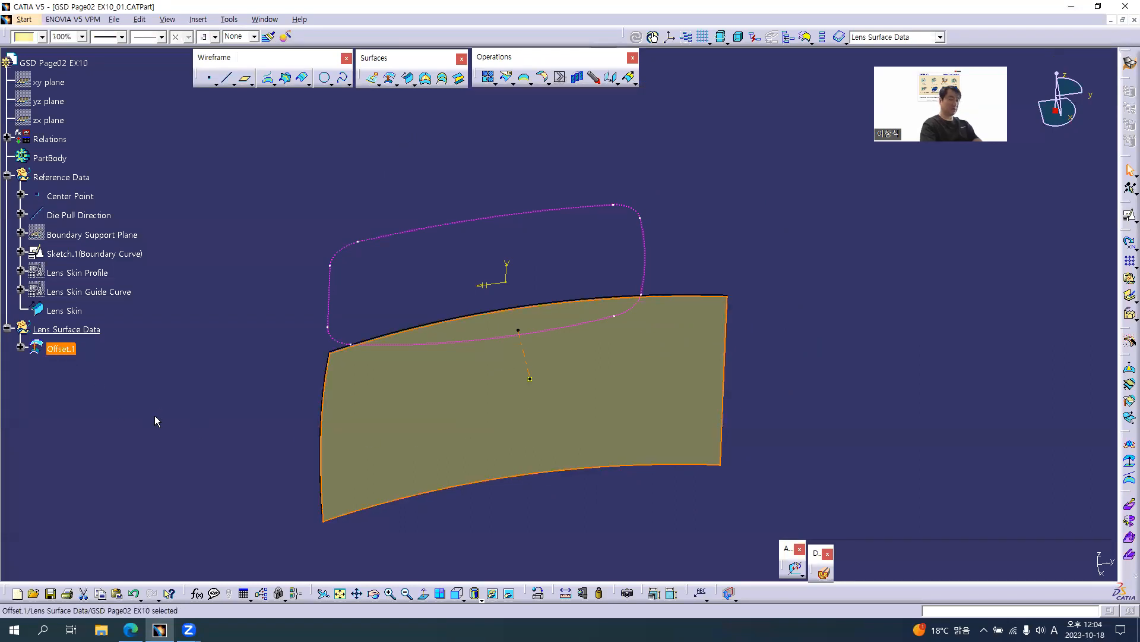
pyautogui.hotkey('alt', 'Return')
pyautogui.click(914, 221)
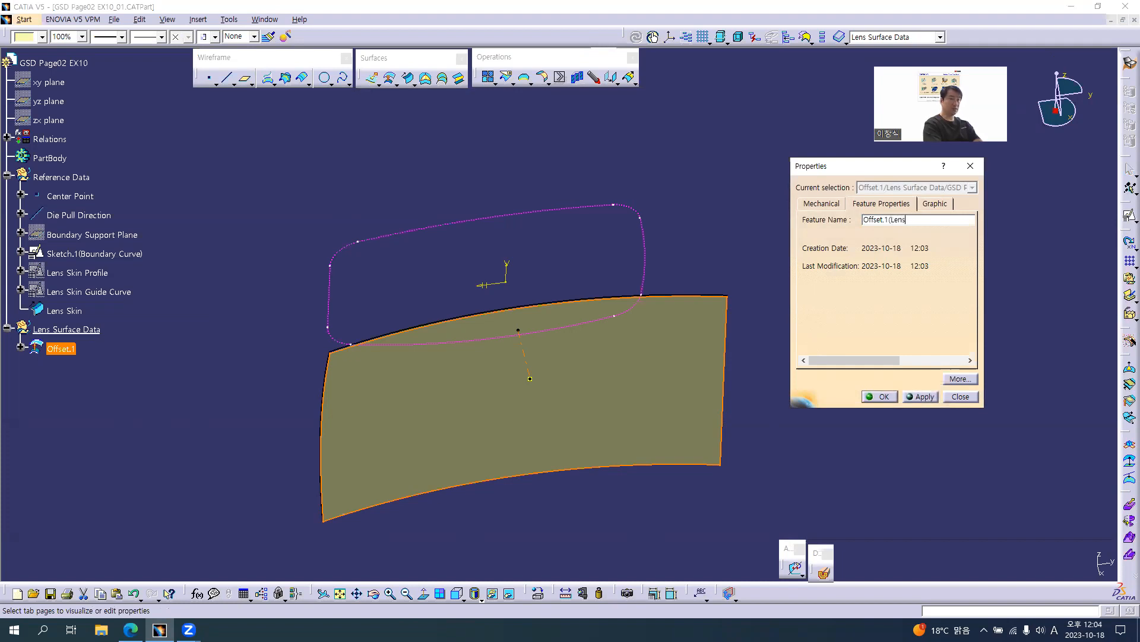
pyautogui.write('(Lens Skin 1')
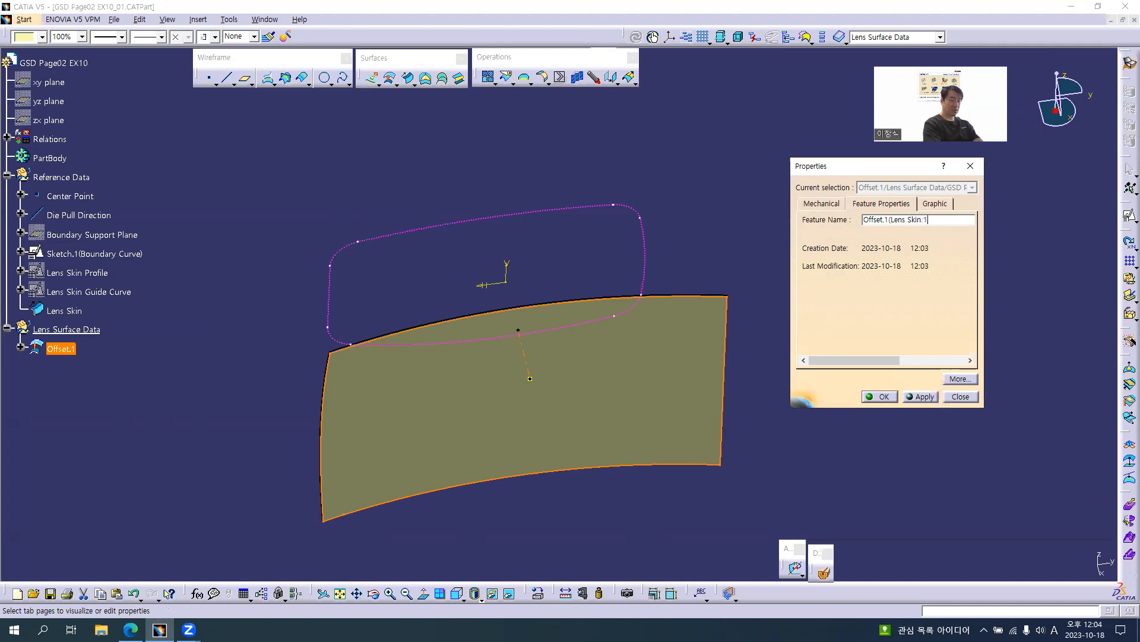
pyautogui.write('.5mm Off')
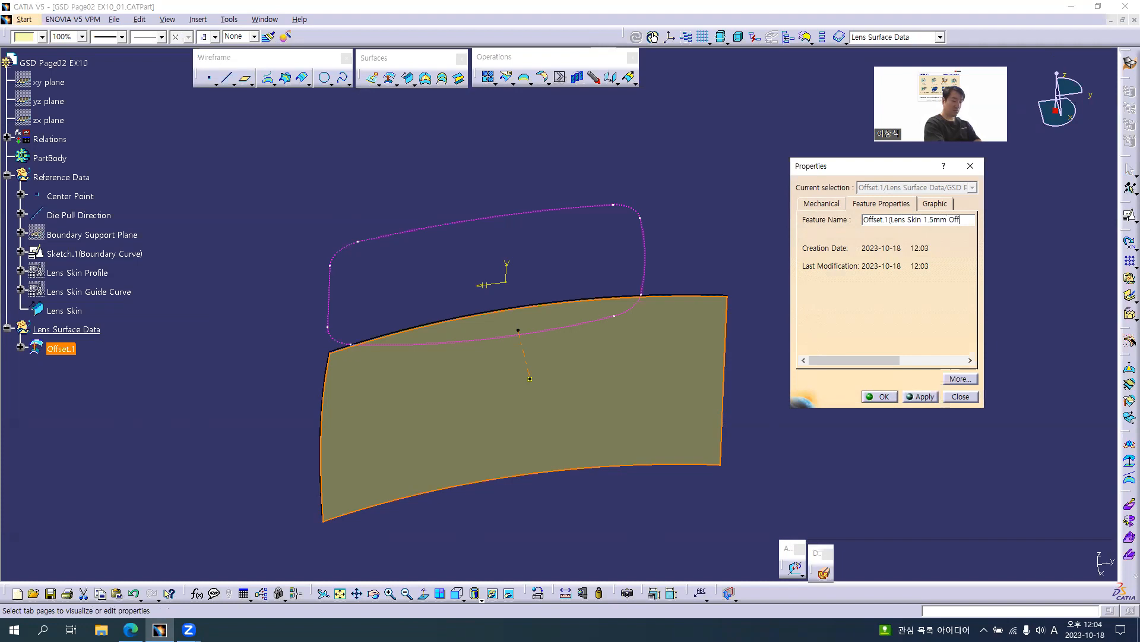
pyautogui.write(')')
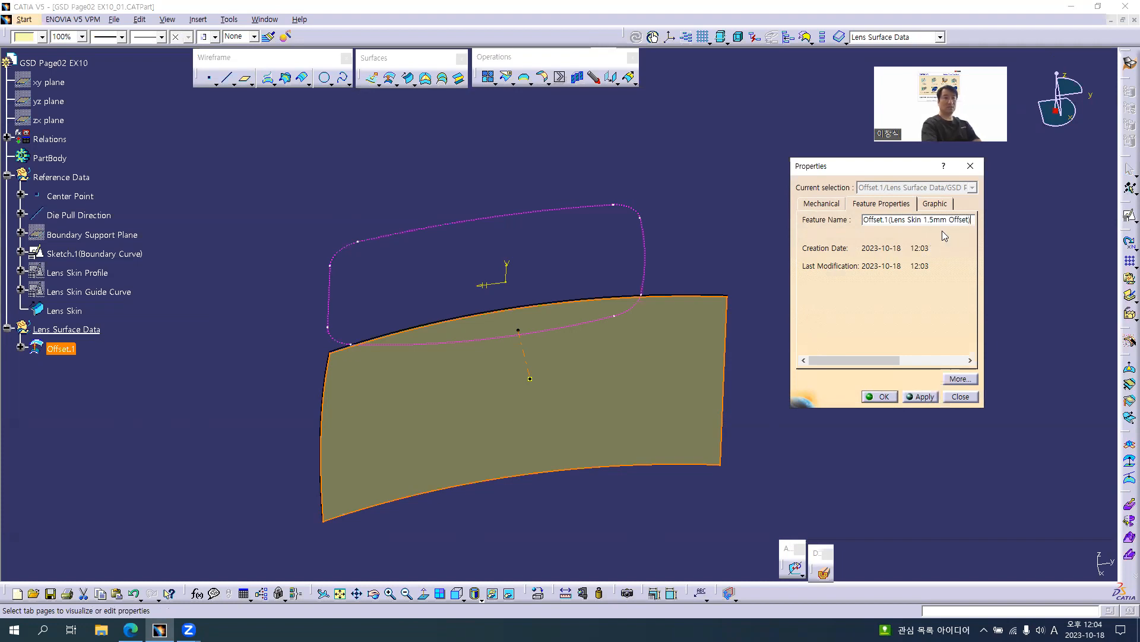
pyautogui.moveTo(950, 219); pyautogui.dragTo(970, 223)
pyautogui.press('BackSpace')
pyautogui.hotkey('ctrl', 'z')
pyautogui.press('BackSpace')
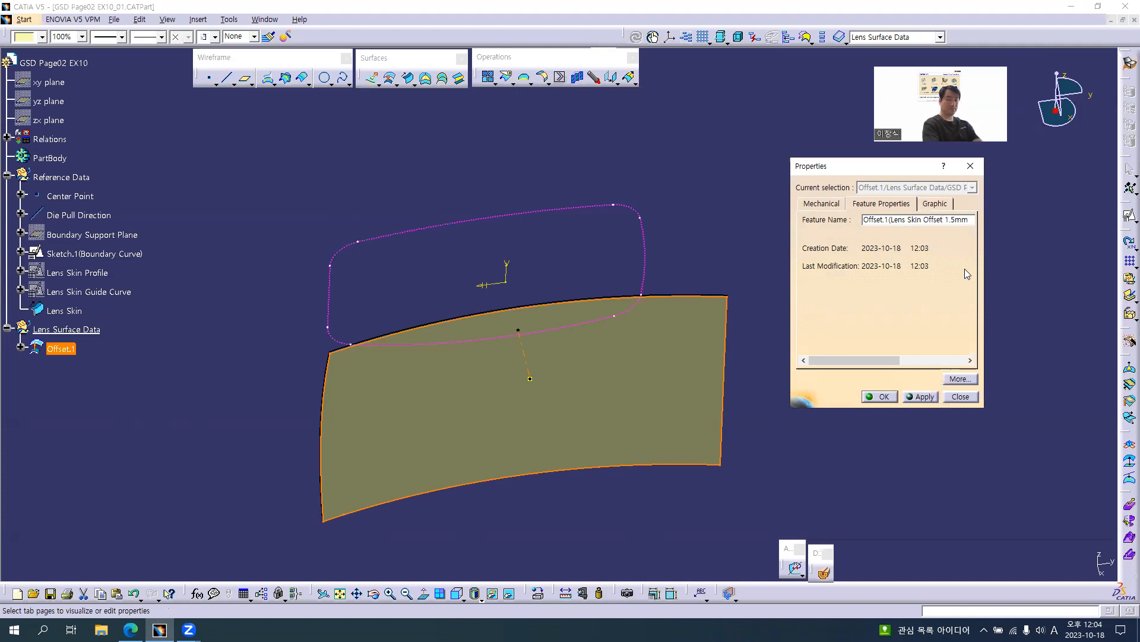
pyautogui.write('=')
pyautogui.press('Return')
# Step: Colour the 1.5 mm offset lens surface blue
pyautogui.click(184, 399)
pyautogui.click(132, 349)
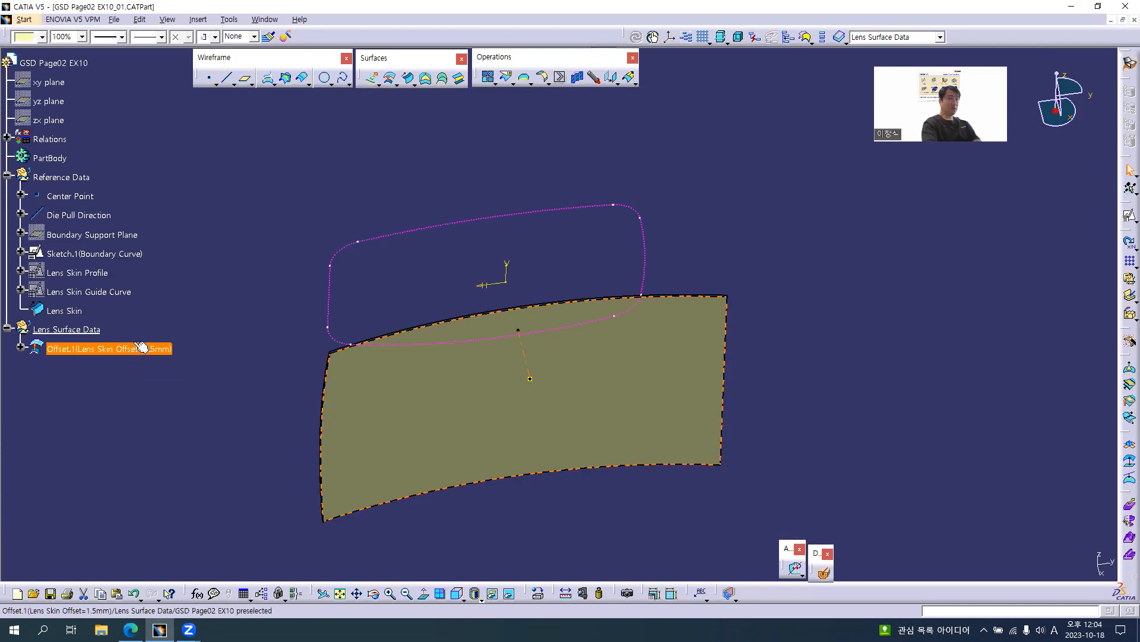
pyautogui.click(34, 40)
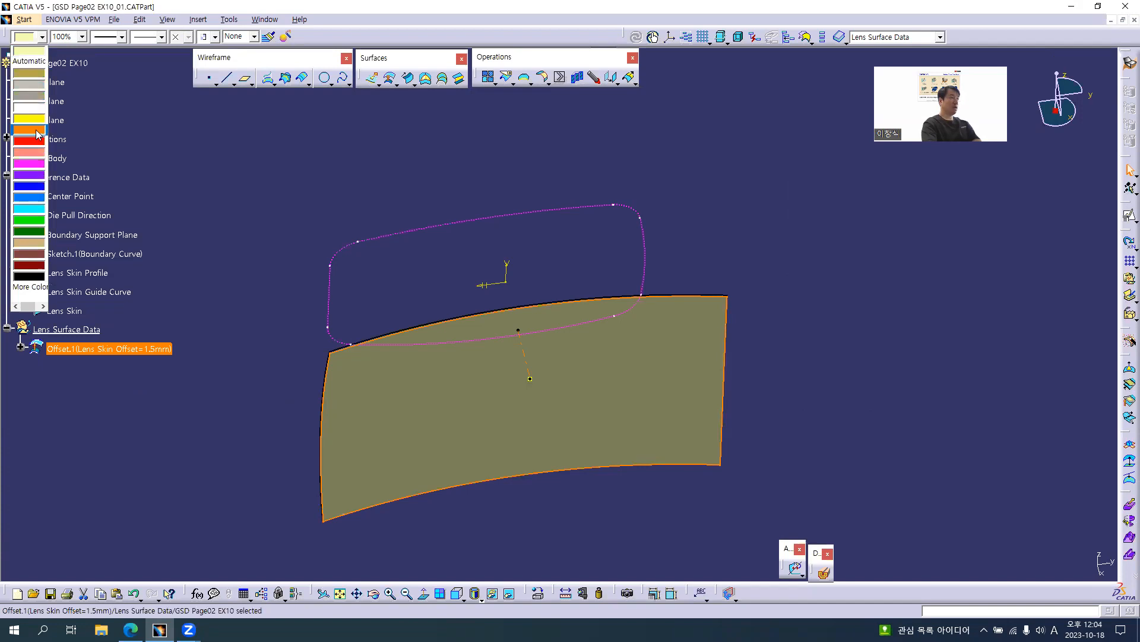
pyautogui.click(33, 197)
pyautogui.moveTo(652, 406); pyautogui.dragTo(686, 298, button='middle')
pyautogui.moveTo(683, 349); pyautogui.dragTo(664, 369, button='middle')
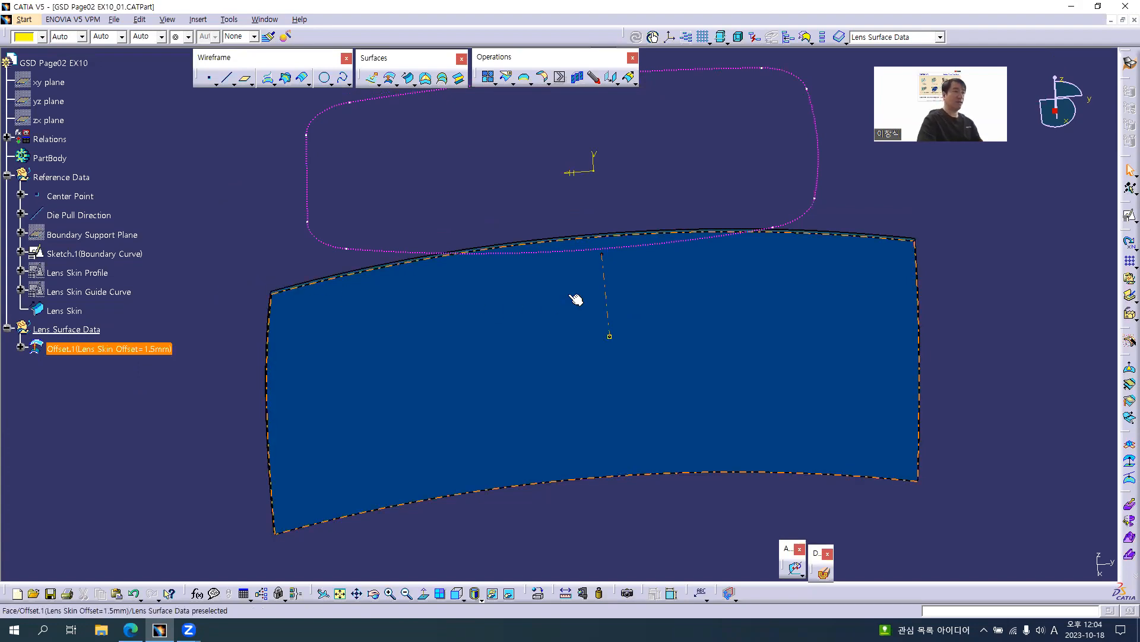
# Step: Examine the parting line position and rim profile in Detail C of the Fog Lens.pdf drawing, then return to CATIA
pyautogui.hotkey('alt', 'Tab')
pyautogui.keyDown('ctrl'); pyautogui.scroll(-4, 891, 379); pyautogui.keyUp('ctrl')
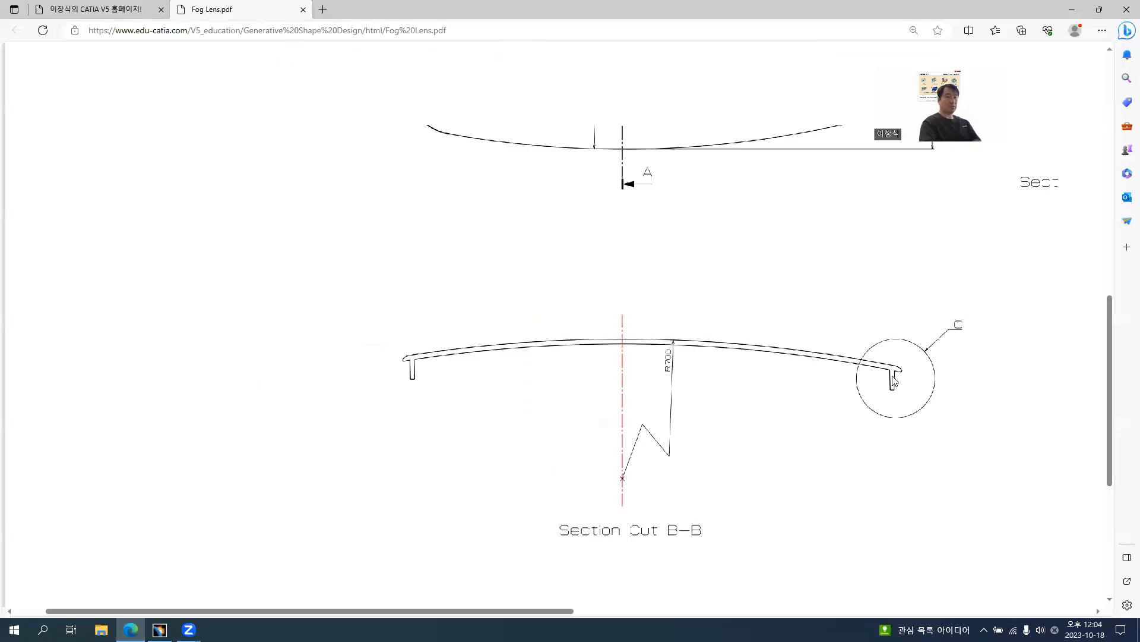
pyautogui.keyDown('ctrl'); pyautogui.scroll(4, 738, 371); pyautogui.keyUp('ctrl')
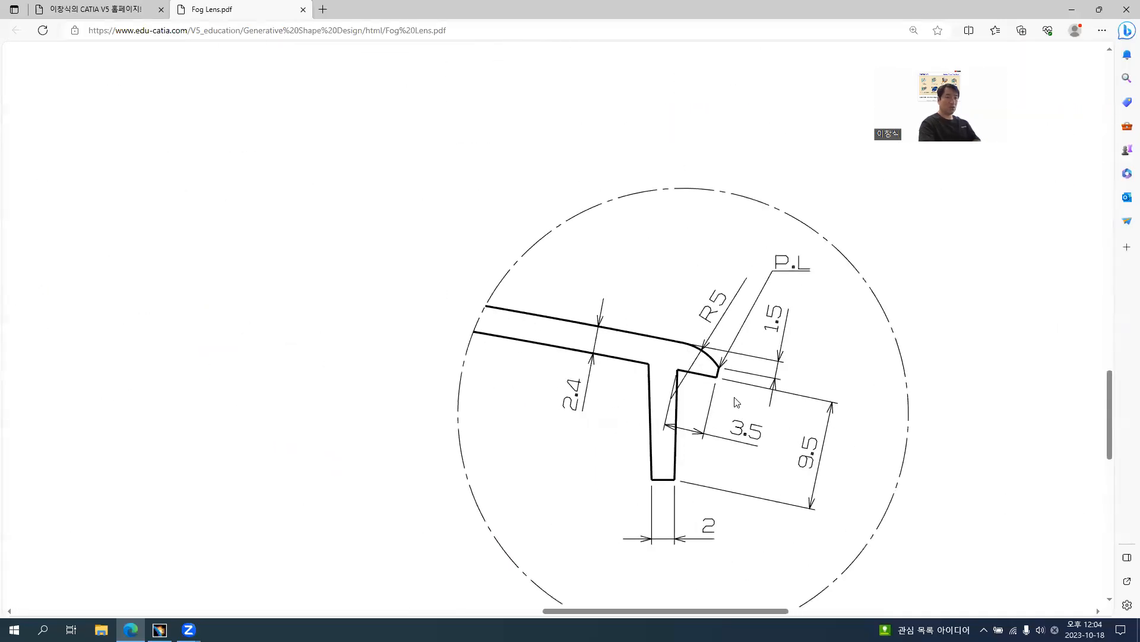
pyautogui.keyDown('ctrl'); pyautogui.scroll(2, 736, 374); pyautogui.keyUp('ctrl')
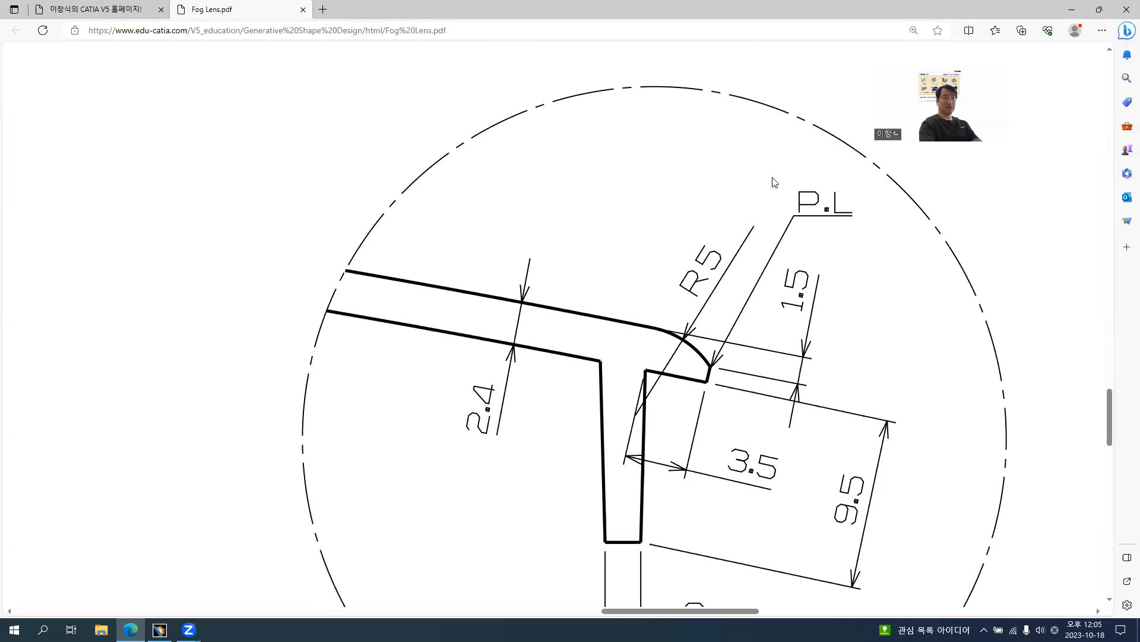
pyautogui.hotkey('alt', 'Tab')
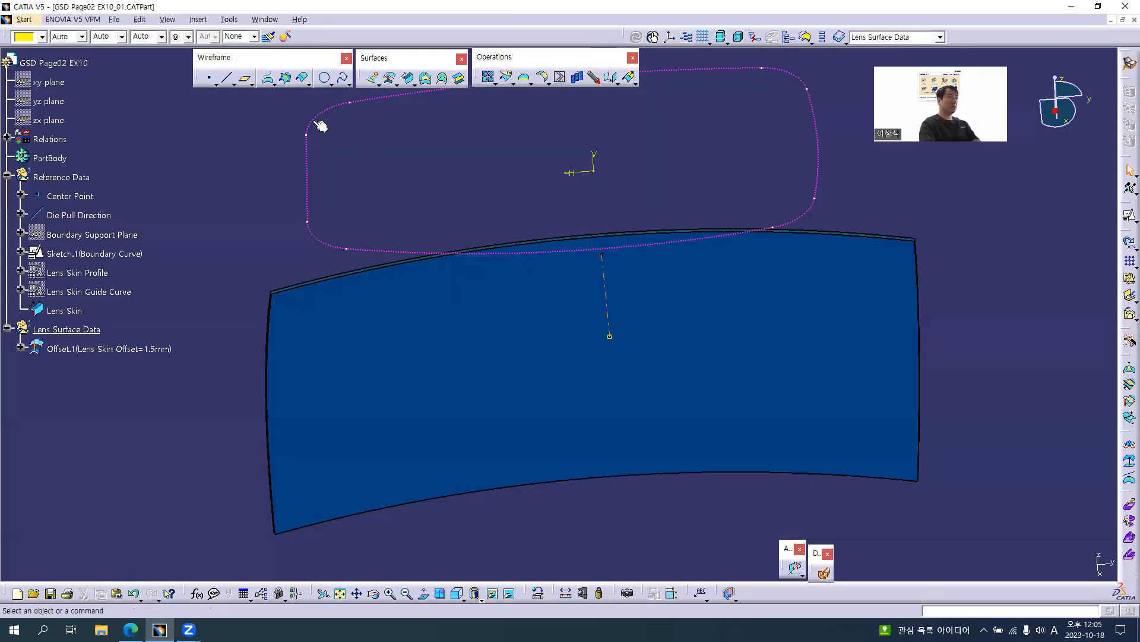
# Step: Project the Boundary Curve sketch onto the 1.5 mm offset surface along the Die Pull Direction
pyautogui.click(268, 78)
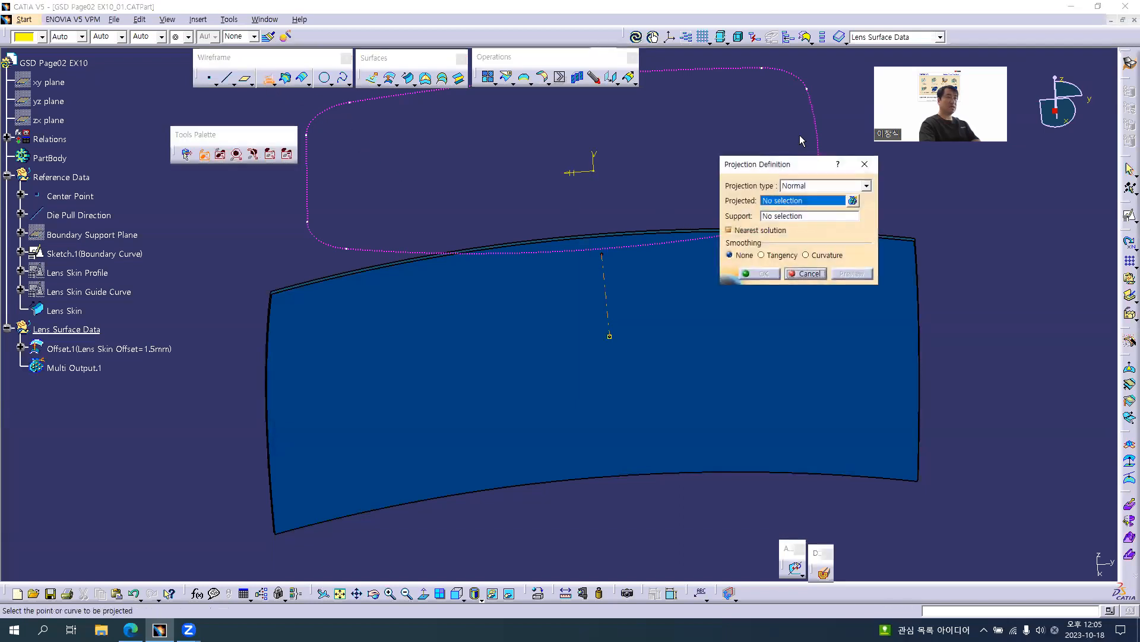
pyautogui.click(814, 125)
pyautogui.click(807, 188)
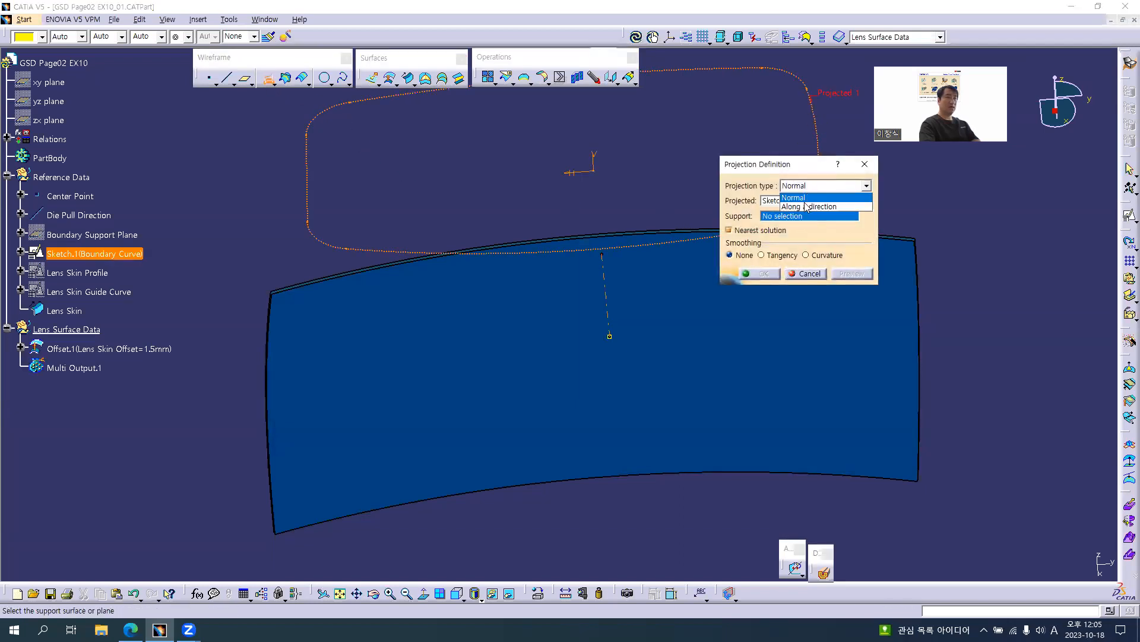
pyautogui.click(806, 206)
pyautogui.click(689, 345)
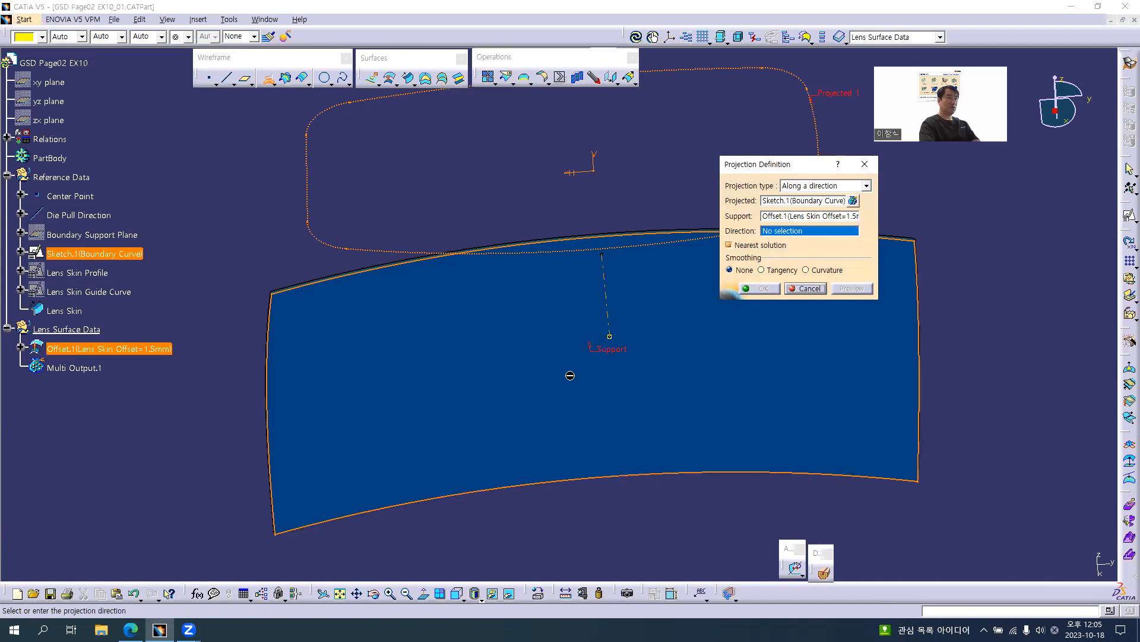
pyautogui.moveTo(746, 356); pyautogui.dragTo(656, 395, button='middle')
pyautogui.moveTo(463, 432); pyautogui.dragTo(499, 378, button='middle')
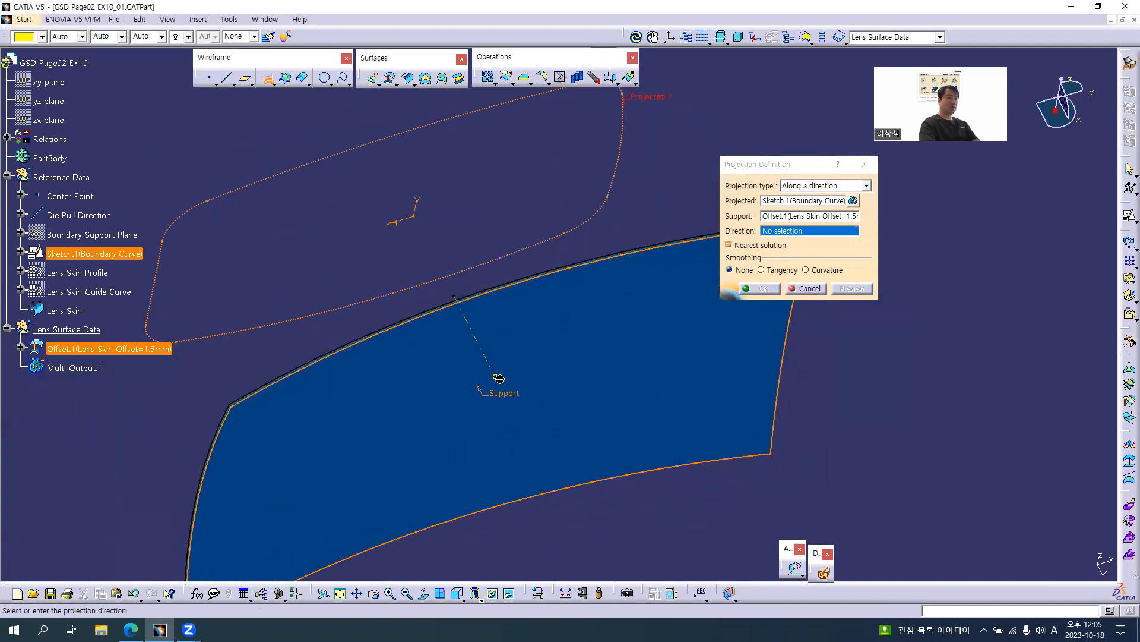
pyautogui.click(478, 340)
pyautogui.click(853, 288)
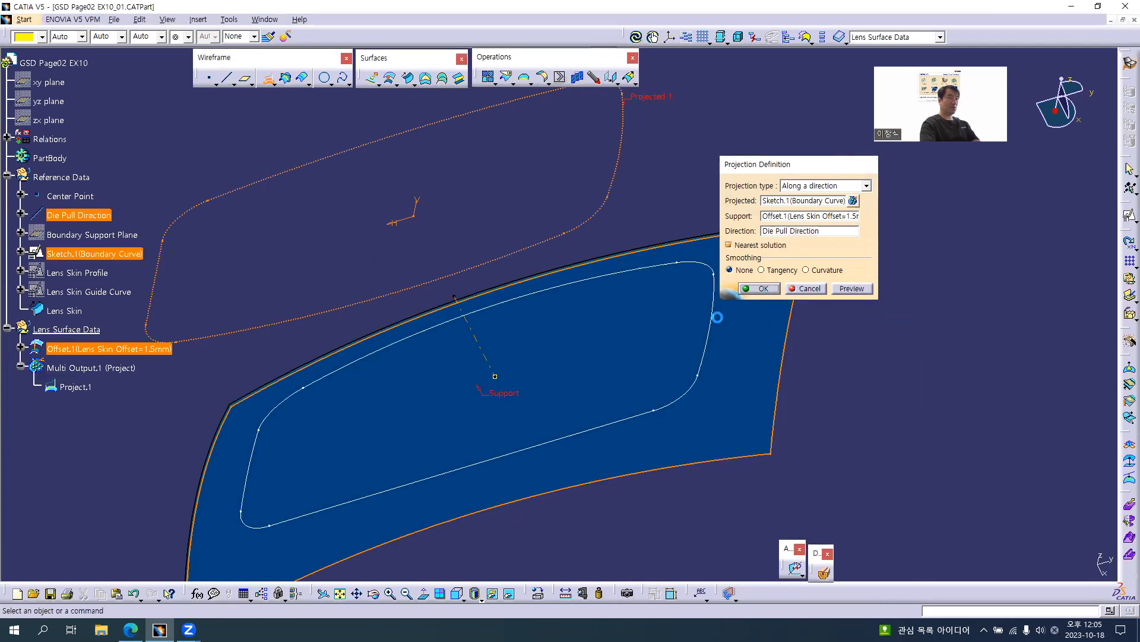
pyautogui.click(765, 288)
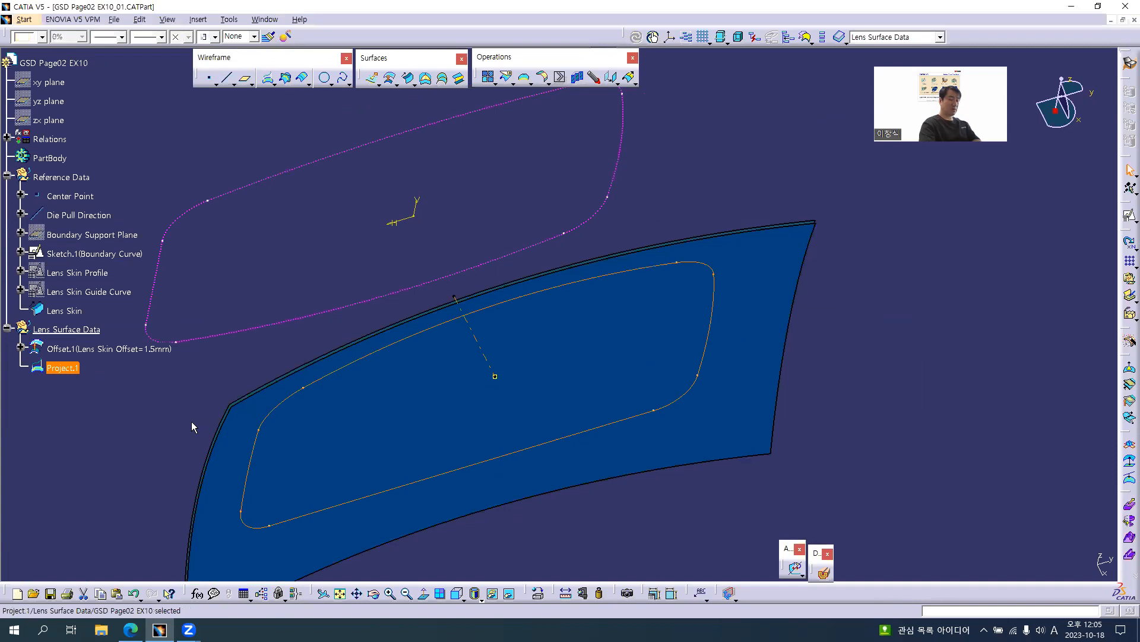
pyautogui.hotkey('alt', 'Return')
pyautogui.write('Pa')
pyautogui.press('BackSpace')
pyautogui.press('BackSpace')
pyautogui.press('BackSpace')
pyautogui.press('Escape')
# Step: Rename the projected curve as Project.1(Parting Line)
pyautogui.hotkey('alt', 'Return')
pyautogui.press('End')
pyautogui.write('(Parti')
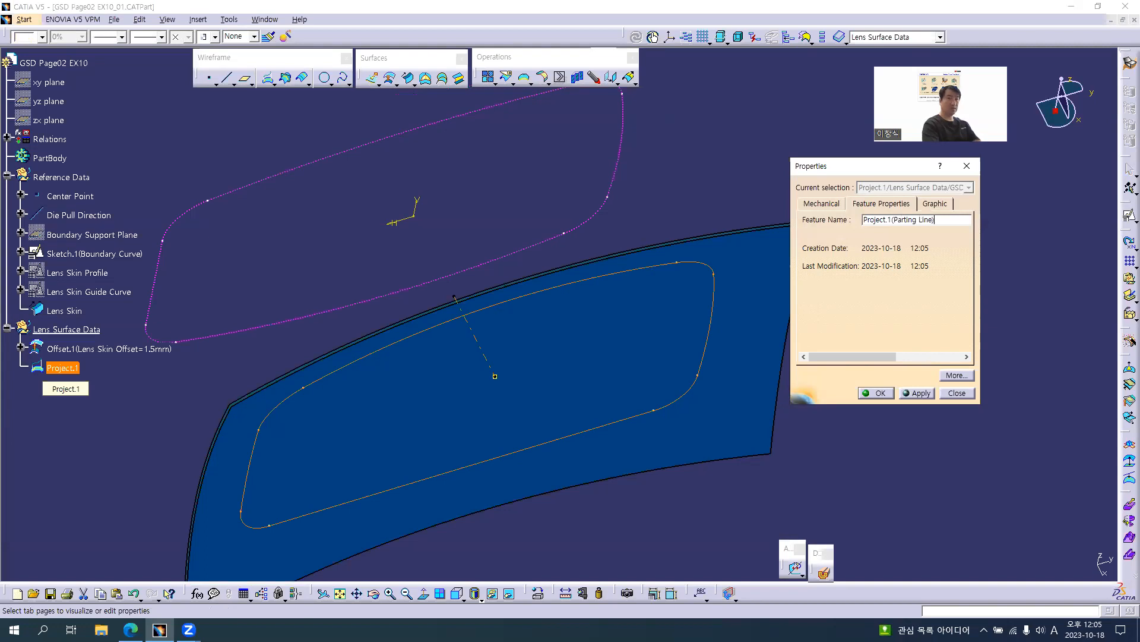
pyautogui.press('Return')
pyautogui.click(132, 484)
pyautogui.moveTo(583, 382); pyautogui.dragTo(656, 352, button='middle')
pyautogui.moveTo(548, 390); pyautogui.dragTo(506, 348, button='middle')
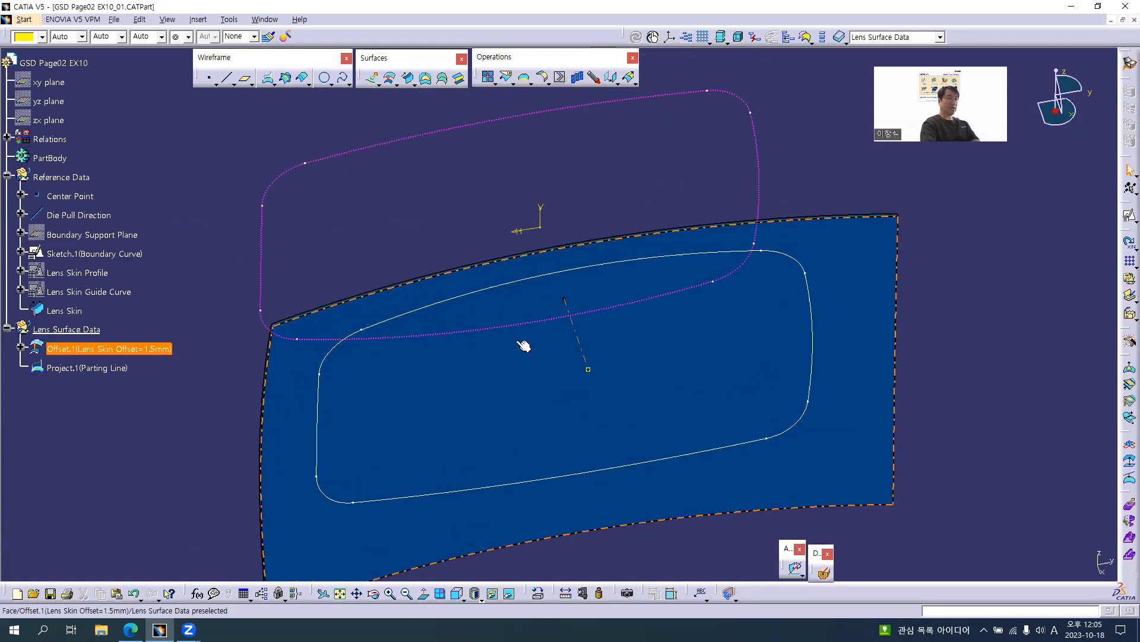
# Step: Check the rounded edge between the lens skin and the parting line in Detail C, then inspect the Lens Skin in CATIA
pyautogui.hotkey('alt', 'Tab')
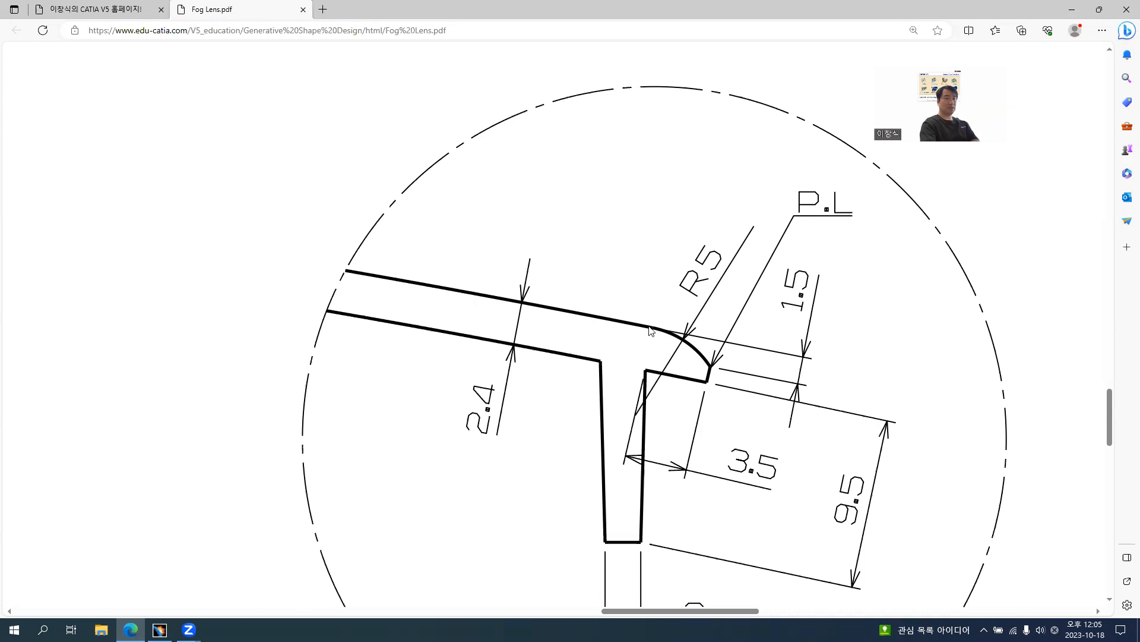
pyautogui.keyDown('ctrl'); pyautogui.scroll(2, 664, 333); pyautogui.keyUp('ctrl')
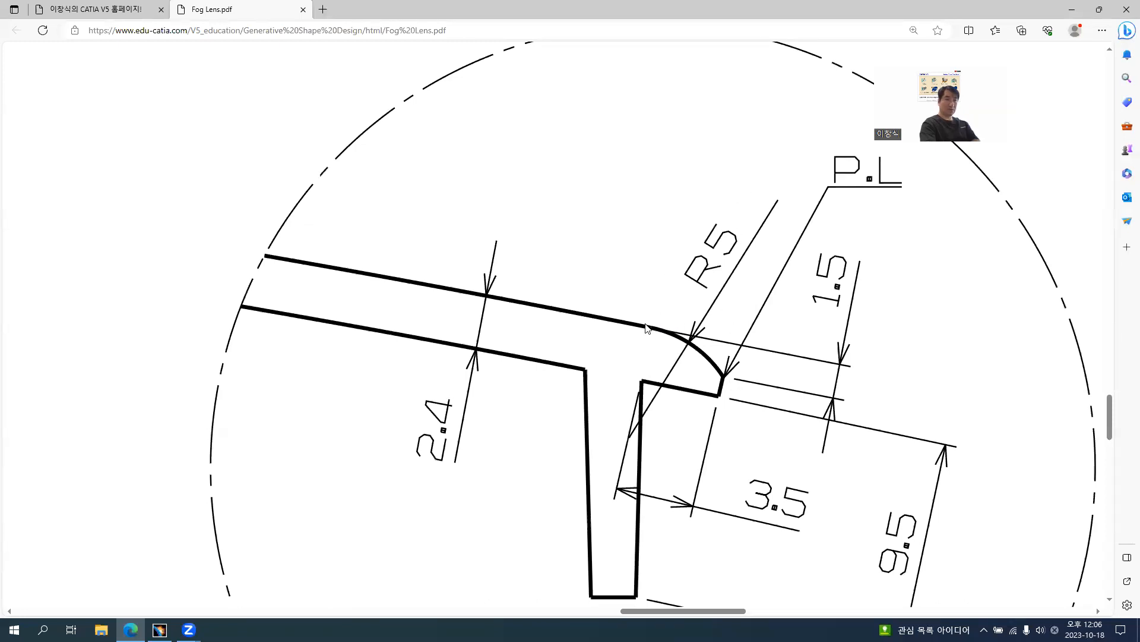
pyautogui.hotkey('alt', 'Tab')
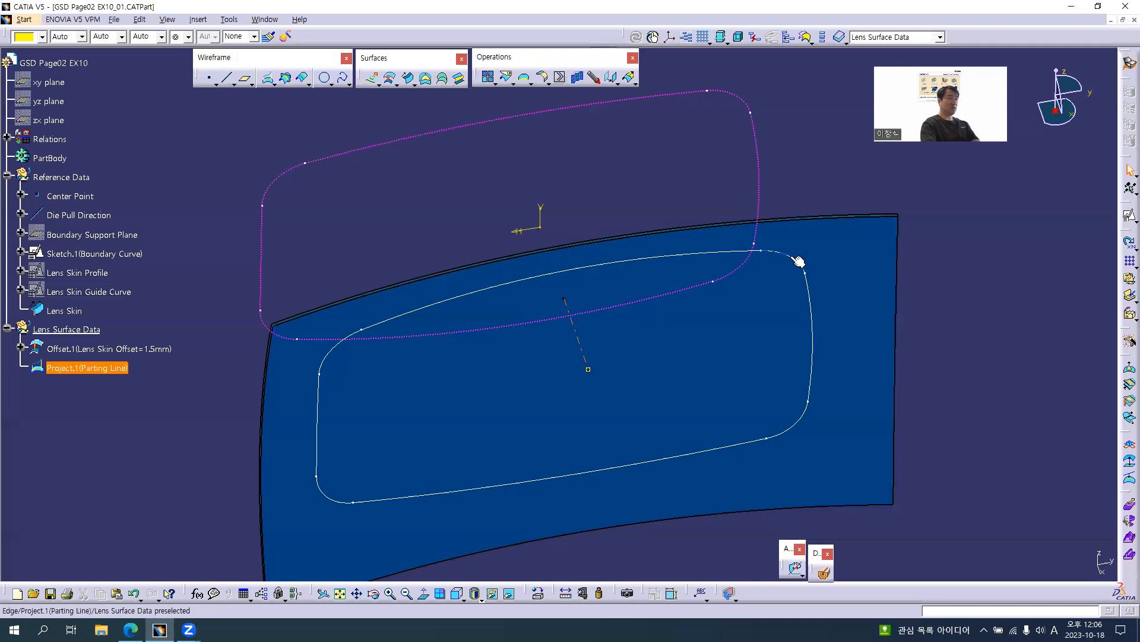
pyautogui.moveTo(644, 180); pyautogui.dragTo(605, 386, button='middle')
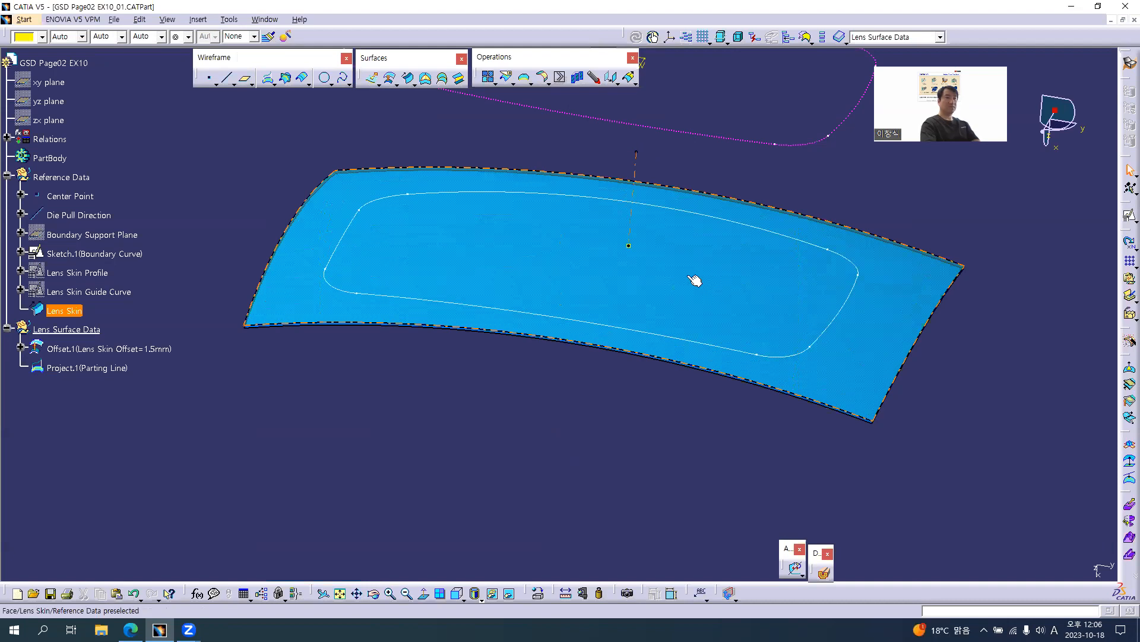
# Step: Start a circular-profile Sweep with the One guide and tangency surface subtype
pyautogui.click(409, 77)
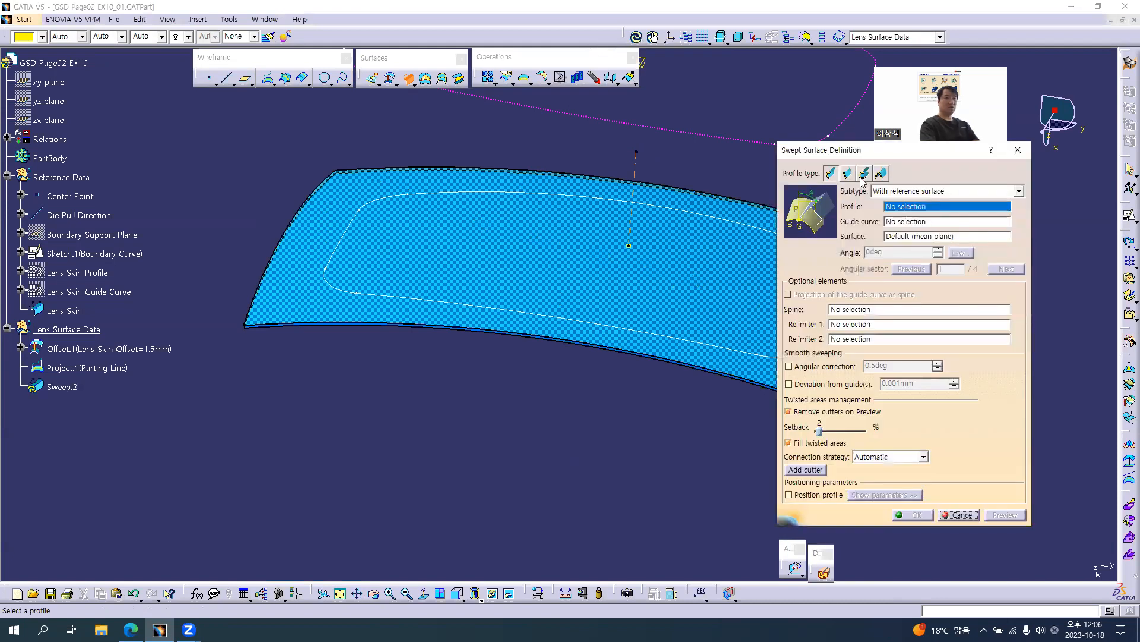
pyautogui.click(864, 173)
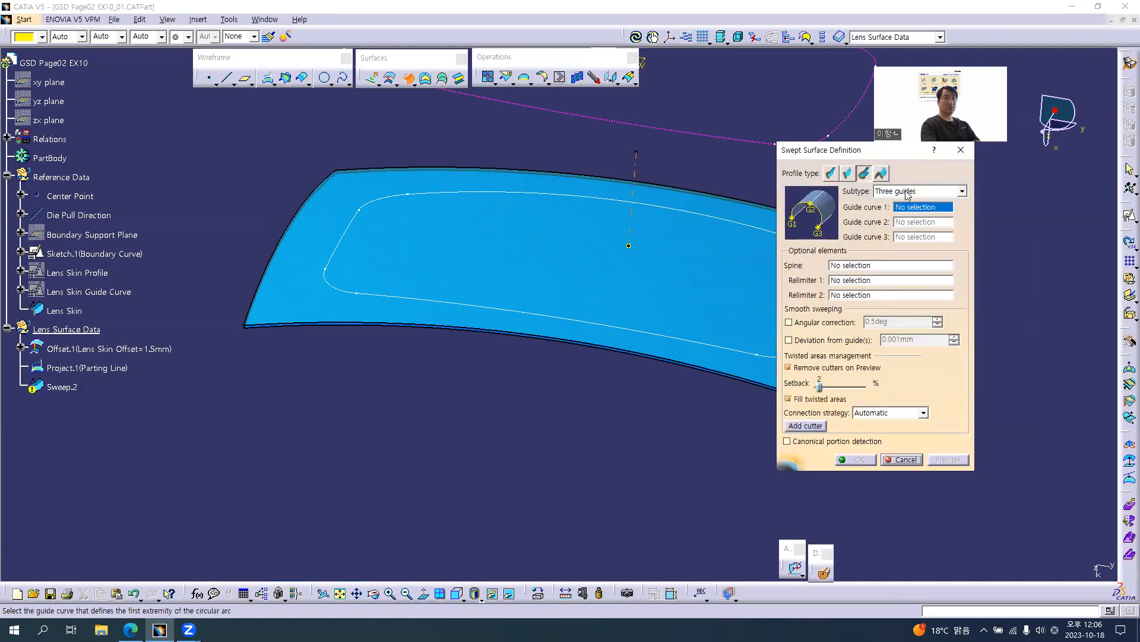
pyautogui.click(907, 191)
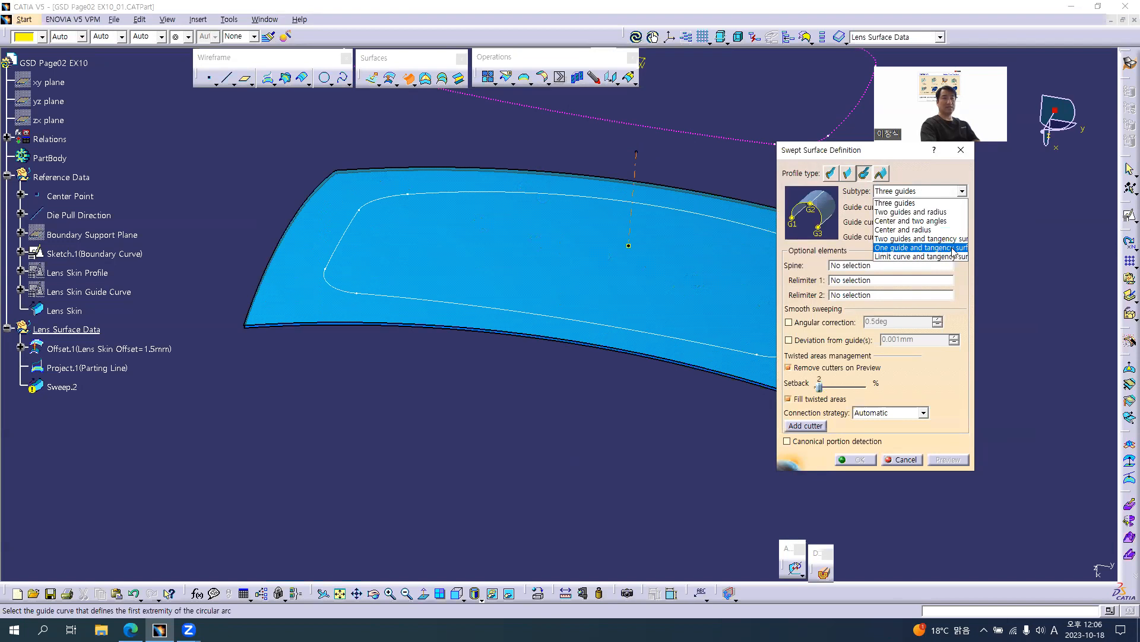
pyautogui.click(977, 252)
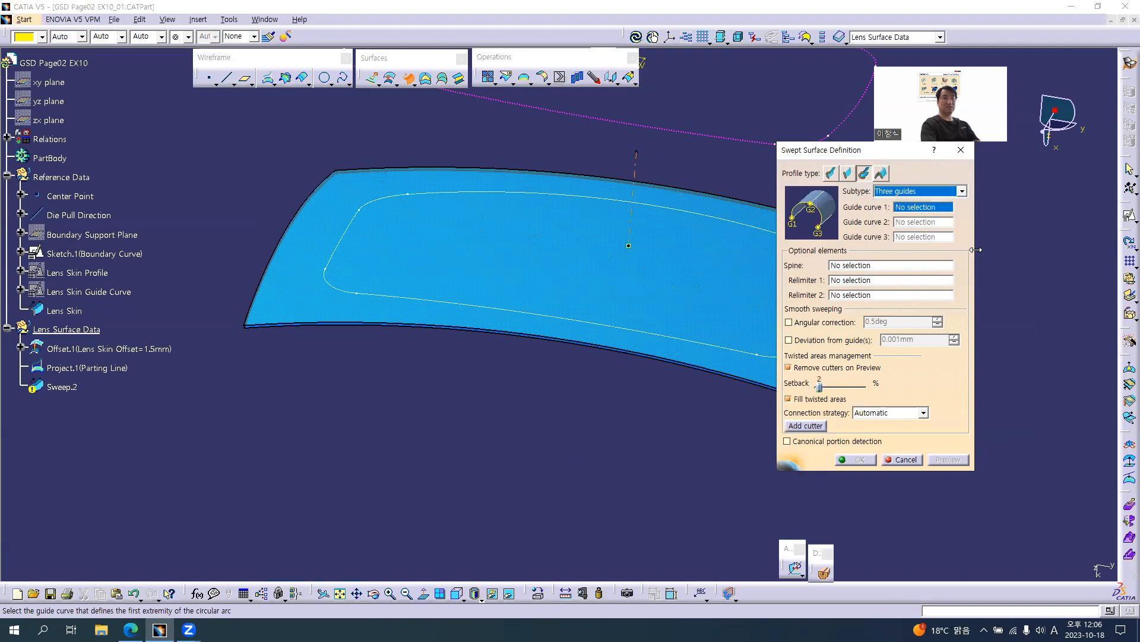
pyautogui.moveTo(976, 250); pyautogui.dragTo(1002, 249)
pyautogui.click(989, 191)
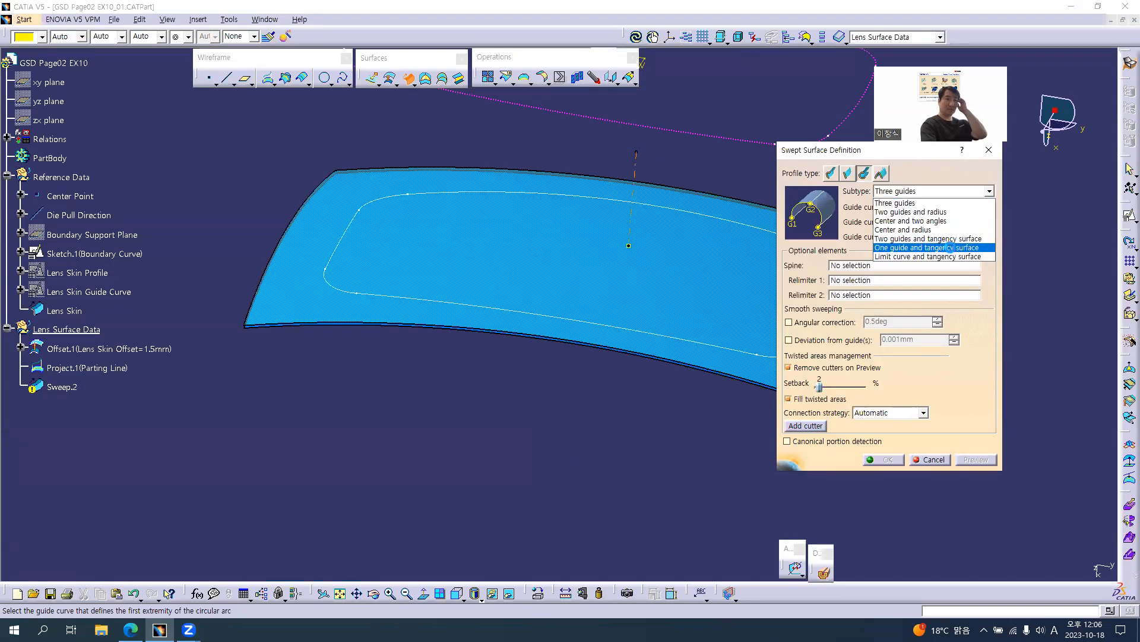
pyautogui.click(952, 248)
# Step: Define the sweep with Project.1(Parting Line) as guide curve, Lens Skin as tangency surface and a radius of 5 mm
pyautogui.moveTo(604, 297); pyautogui.dragTo(466, 285, button='middle')
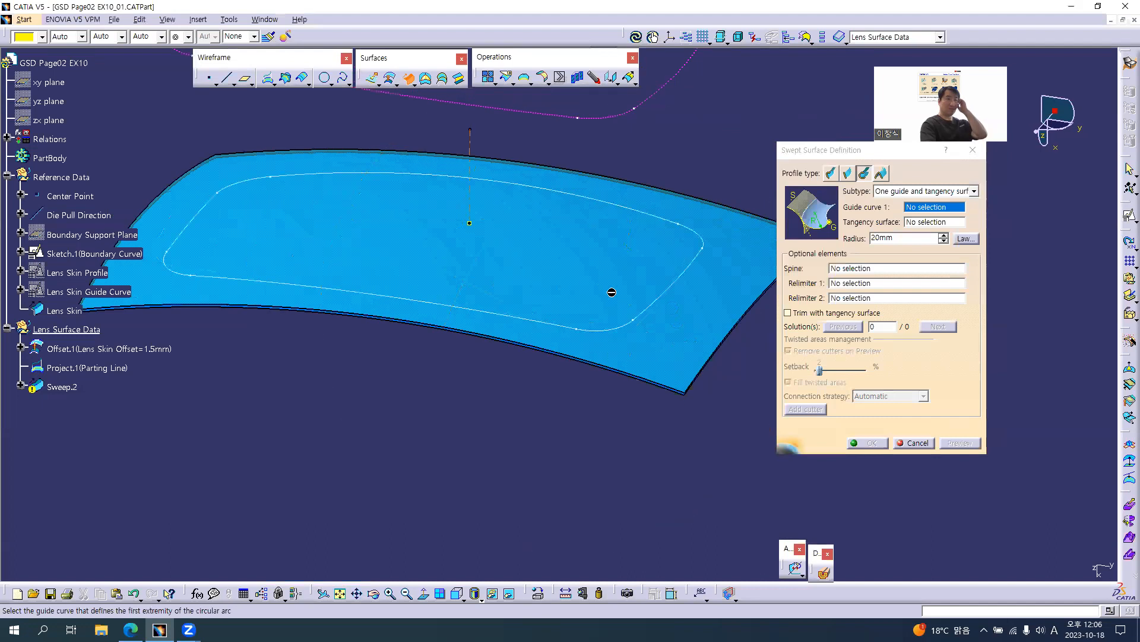
pyautogui.click(685, 284)
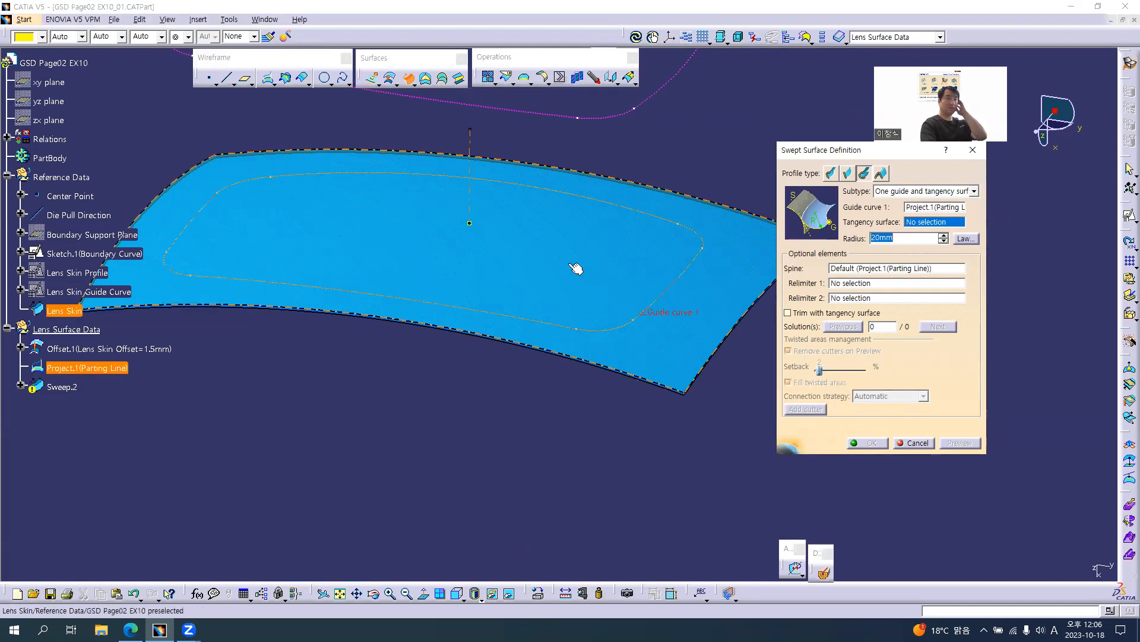
pyautogui.click(545, 243)
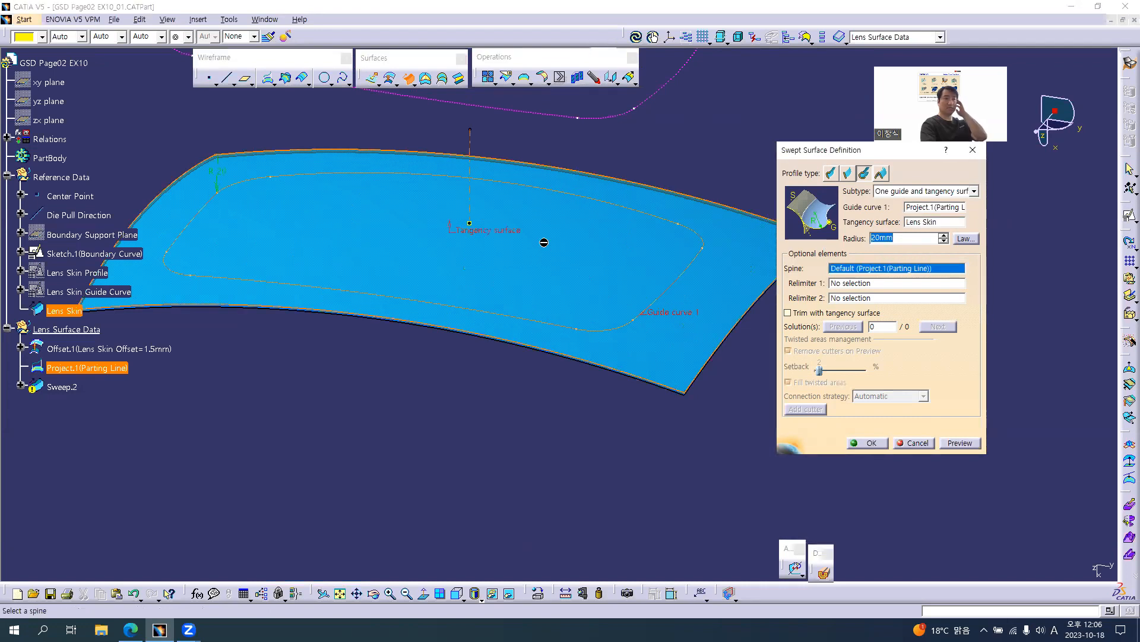
pyautogui.write('5')
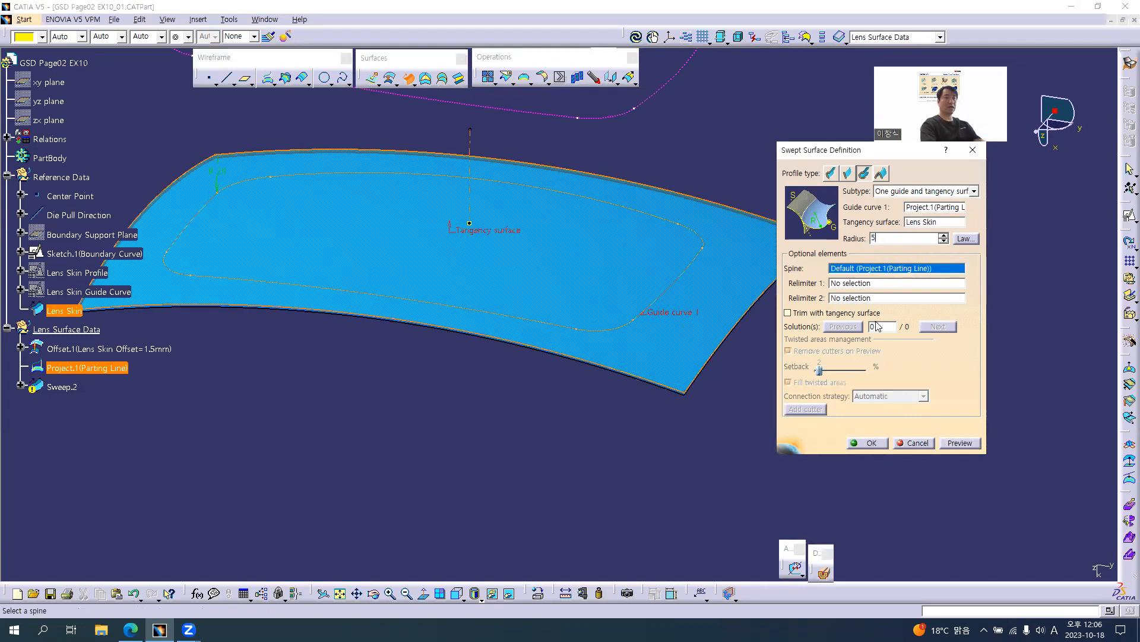
pyautogui.click(593, 435)
# Step: Use Sketch.1(Boundary Curve) as the sweep's spine and preview the possible surfaces around the parting line
pyautogui.moveTo(472, 404)
pyautogui.mouseDown(button='middle')
pyautogui.moveTo(450, 400)
pyautogui.moveTo(458, 362)
pyautogui.moveTo(459, 424)
pyautogui.moveTo(469, 395)
pyautogui.mouseUp(button='middle')
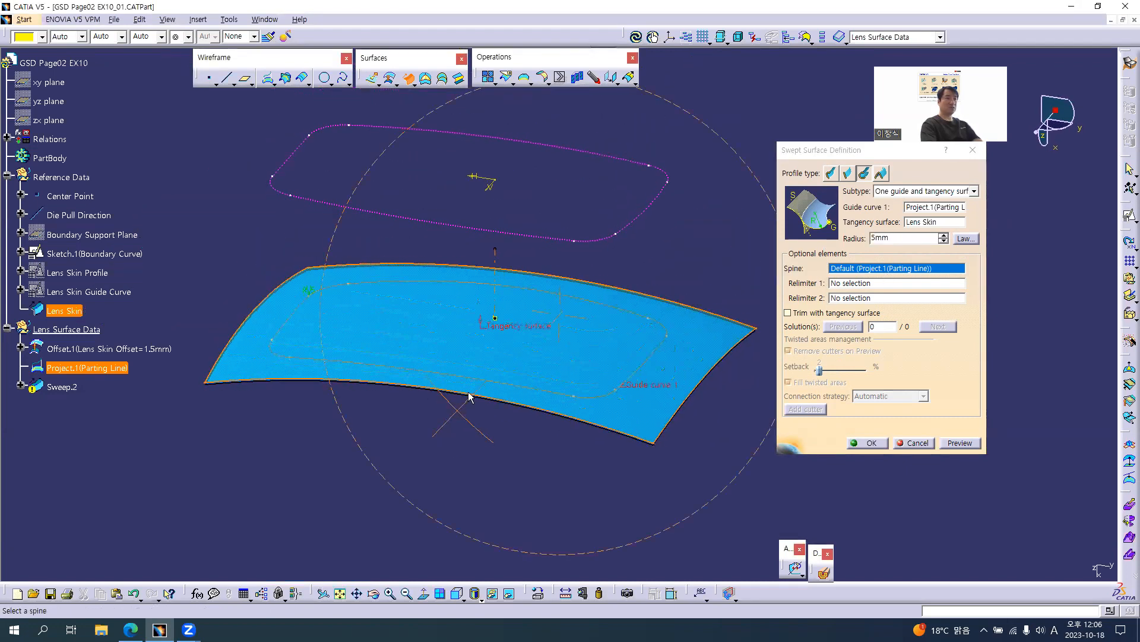
pyautogui.click(516, 236)
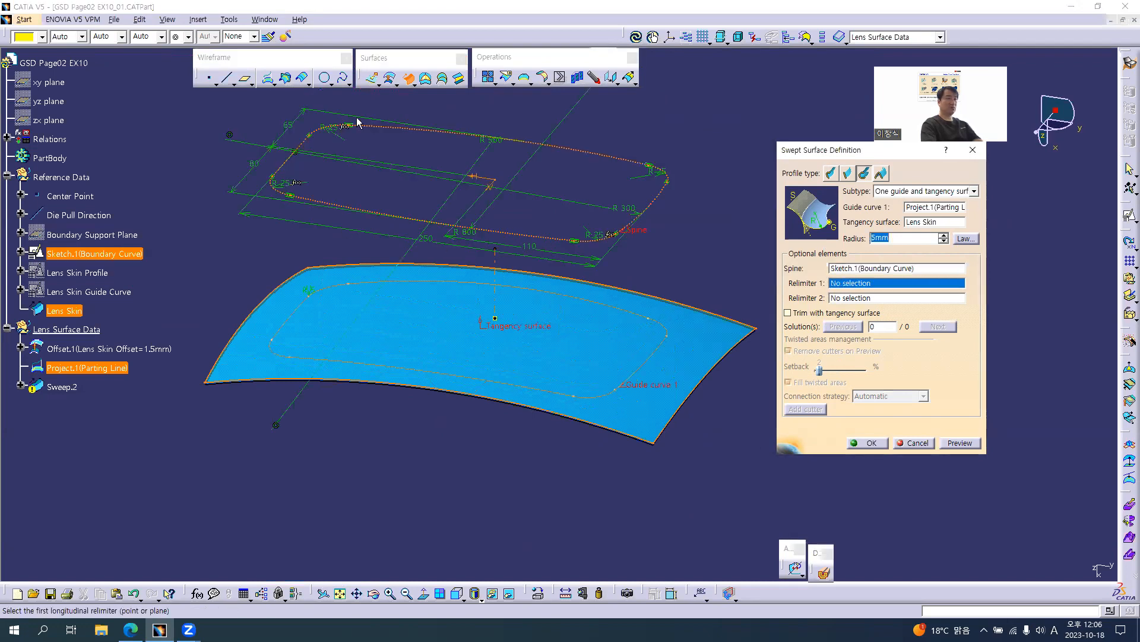
pyautogui.click(961, 445)
pyautogui.moveTo(495, 455); pyautogui.dragTo(487, 289, button='middle')
pyautogui.moveTo(624, 405); pyautogui.dragTo(422, 340, button='middle')
pyautogui.moveTo(496, 398); pyautogui.dragTo(594, 321, button='middle')
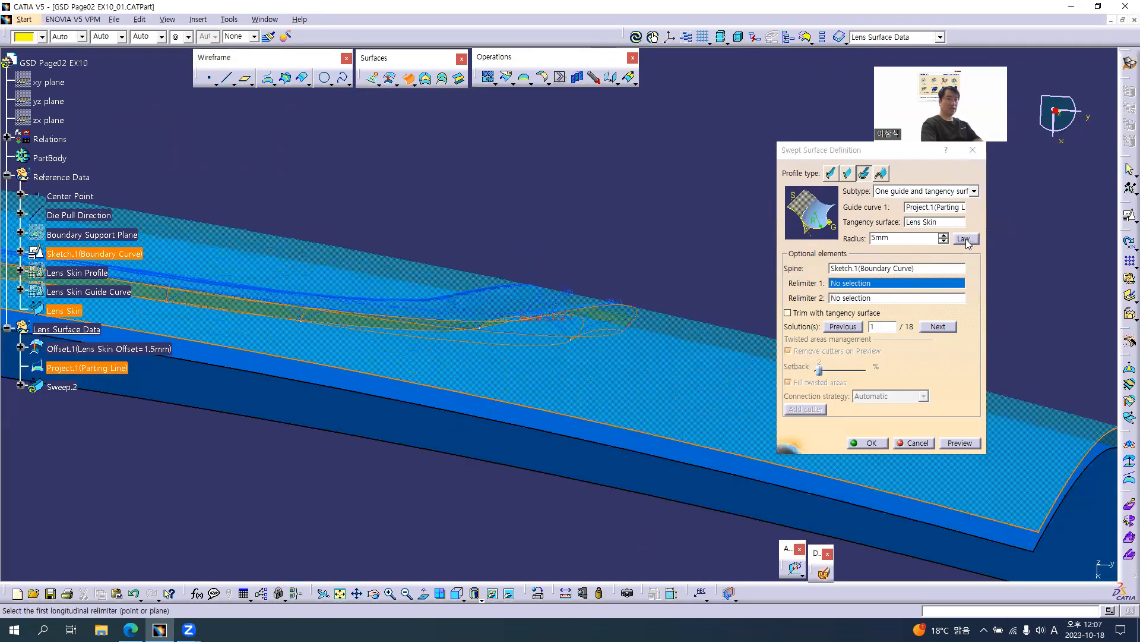
# Step: Choose solution 2 for the swept surface and create it
pyautogui.click(940, 327)
pyautogui.click(960, 442)
pyautogui.moveTo(410, 389); pyautogui.dragTo(638, 390, button='middle')
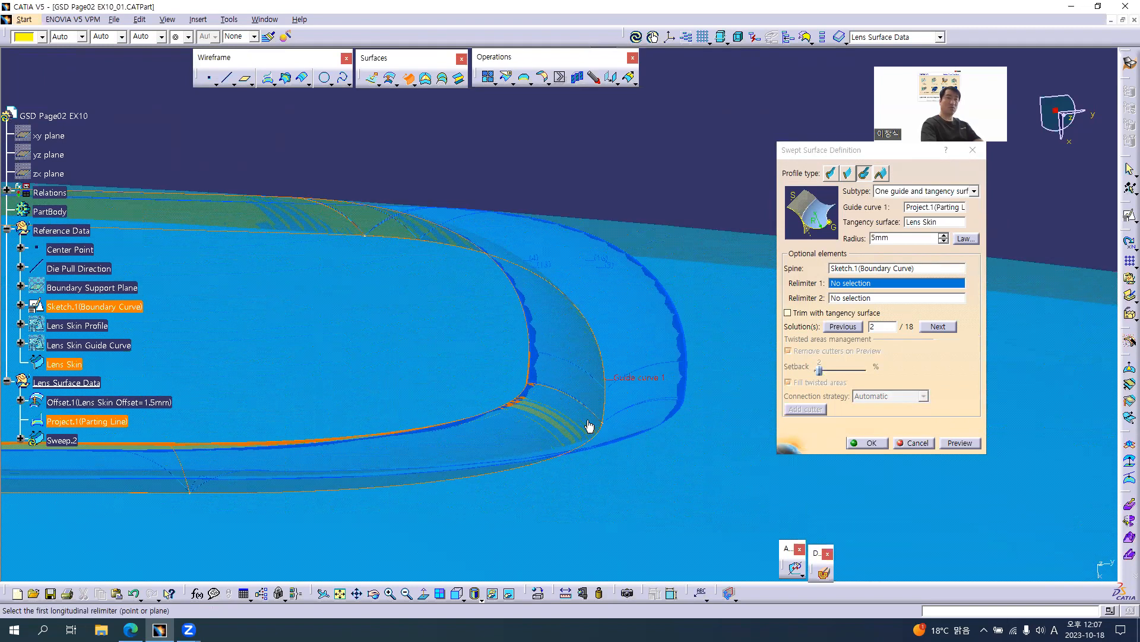
pyautogui.click(871, 443)
pyautogui.moveTo(680, 289); pyautogui.dragTo(629, 337, button='middle')
pyautogui.moveTo(800, 342); pyautogui.dragTo(553, 380, button='middle')
# Step: Check the rim radius in Detail C of Fog Lens.pdf, then rename the sweep in CATIA as Sweep.2(Cavity R5 Surface)
pyautogui.hotkey('alt', 'Tab')
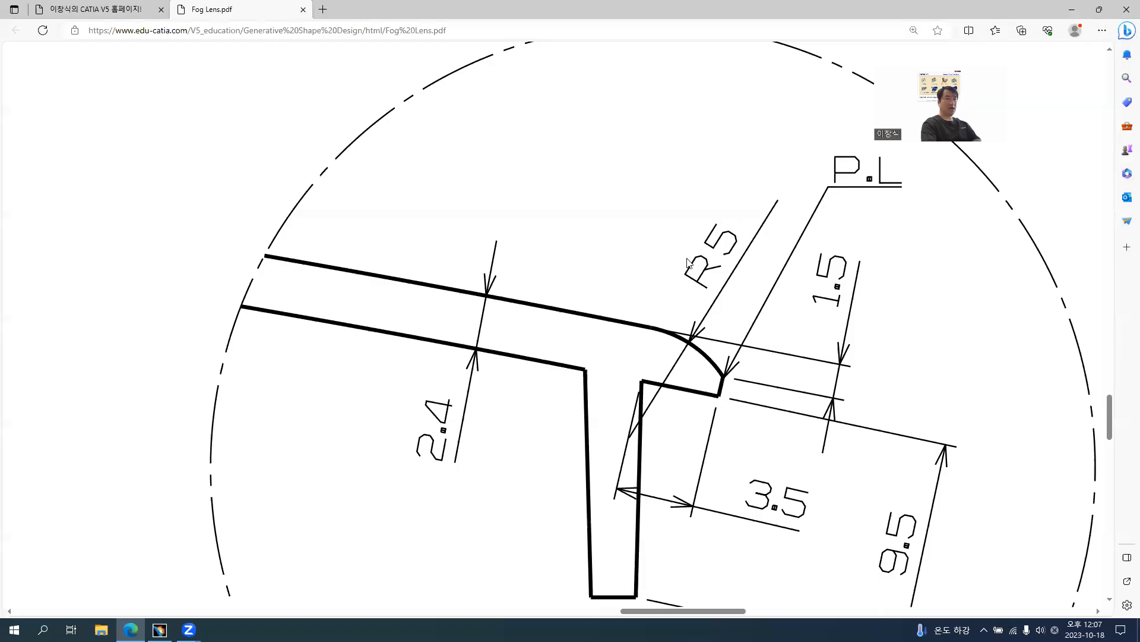
pyautogui.click(159, 629)
pyautogui.click(62, 440)
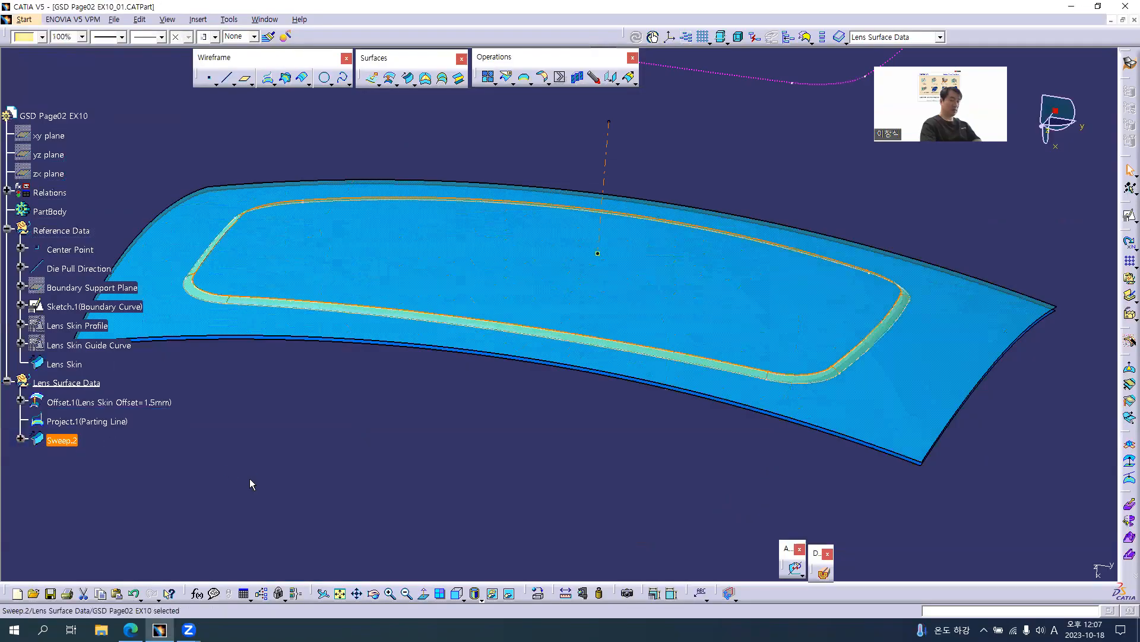
pyautogui.hotkey('alt', 'Return')
pyautogui.click(922, 223)
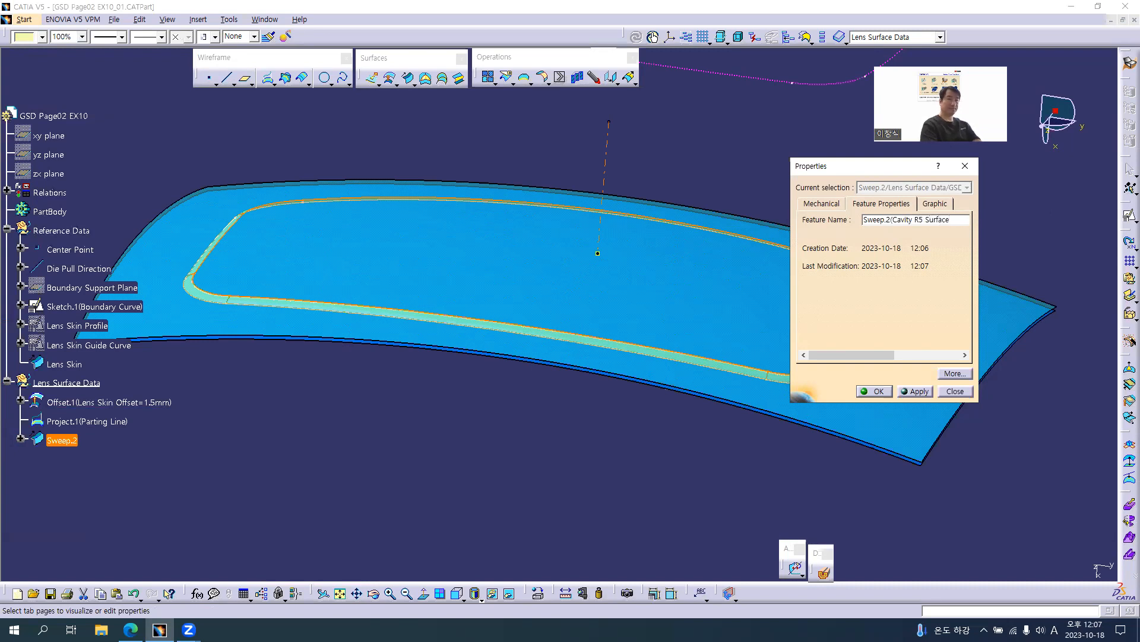
pyautogui.write(')')
pyautogui.press('Return')
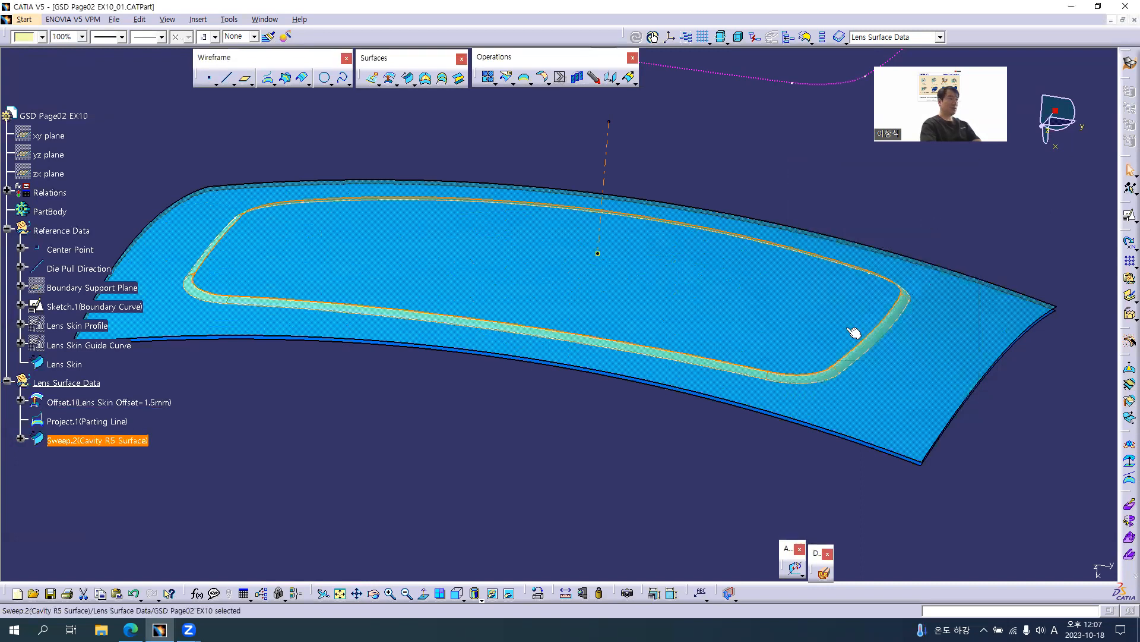
# Step: Recheck the rim profile in the drawing and change the sweep's feature name to Sweep.2(Cavity First R5 Surface) in CATIA
pyautogui.click(491, 444)
pyautogui.hotkey('alt', 'Tab')
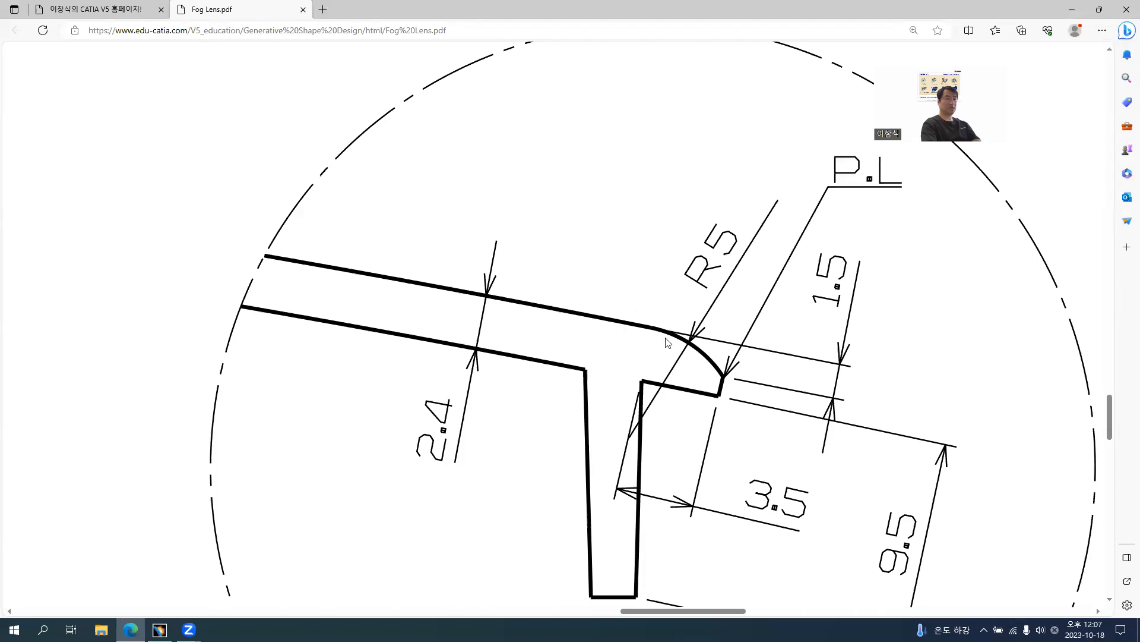
pyautogui.hotkey('alt', 'Tab')
pyautogui.click(128, 442)
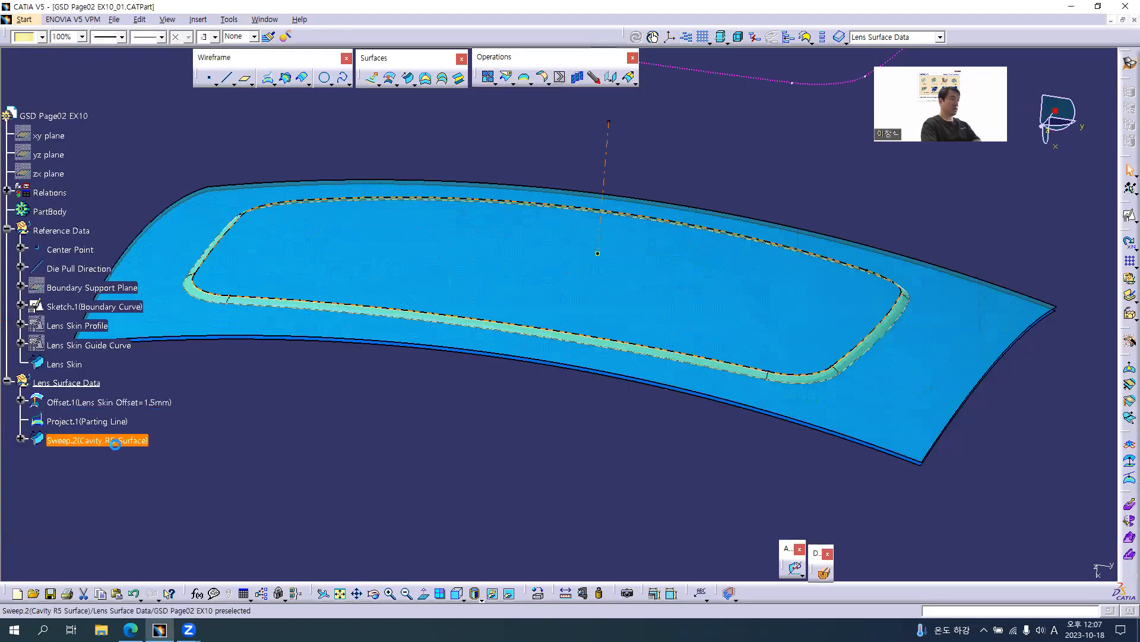
pyautogui.hotkey('alt', 'Return')
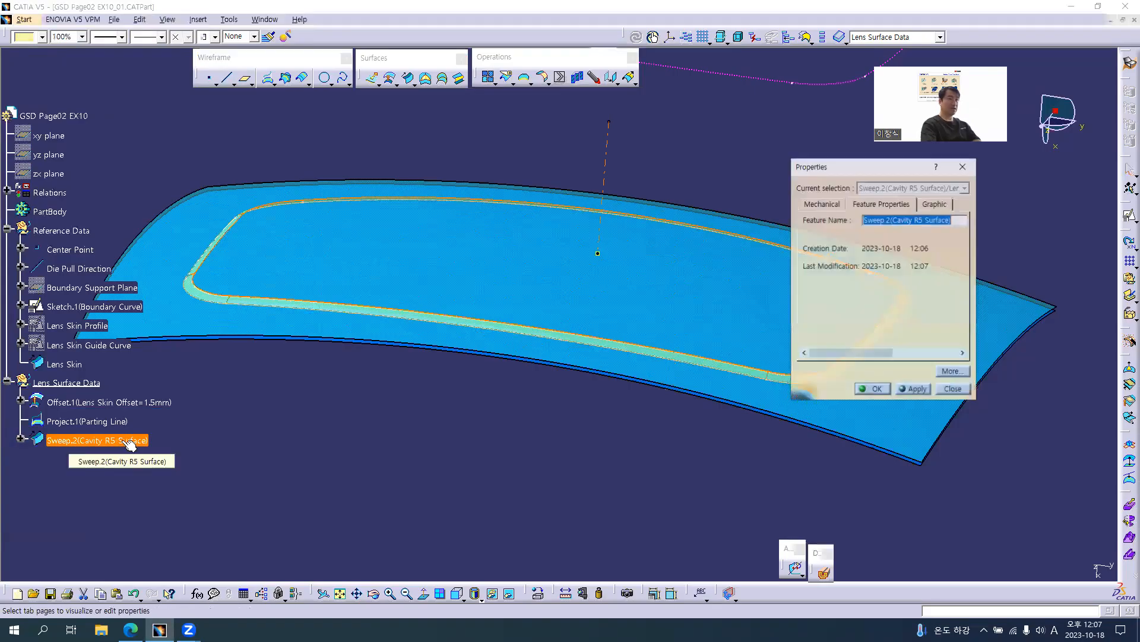
pyautogui.click(913, 219)
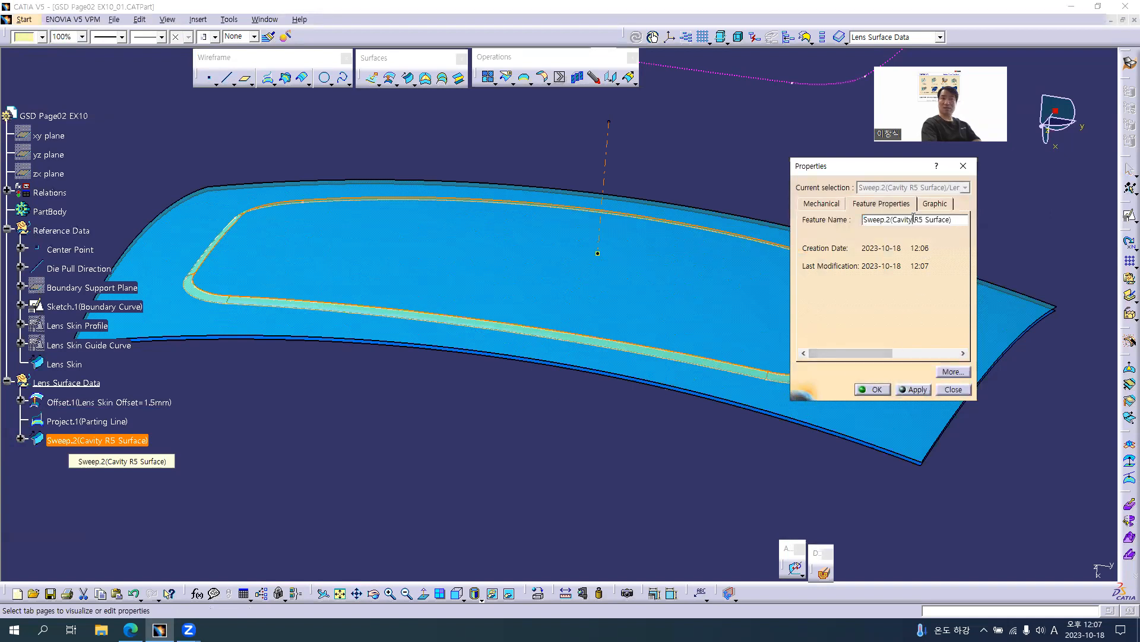
pyautogui.write('Fi ')
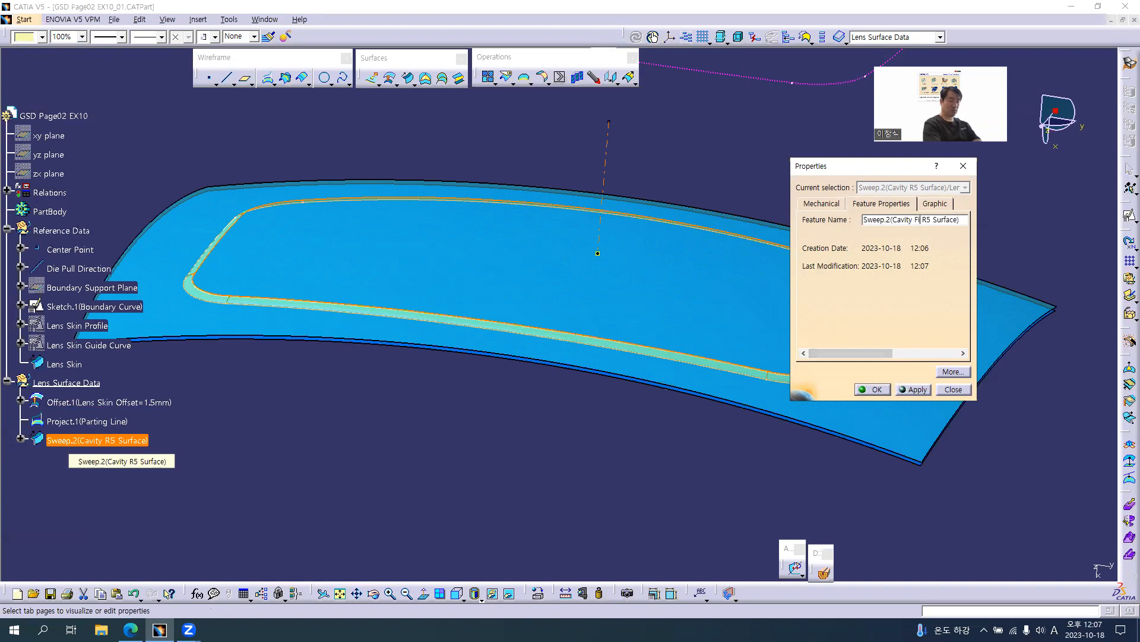
pyautogui.write('r')
pyautogui.write('ft')
pyautogui.press('BackSpace')
pyautogui.press('BackSpace')
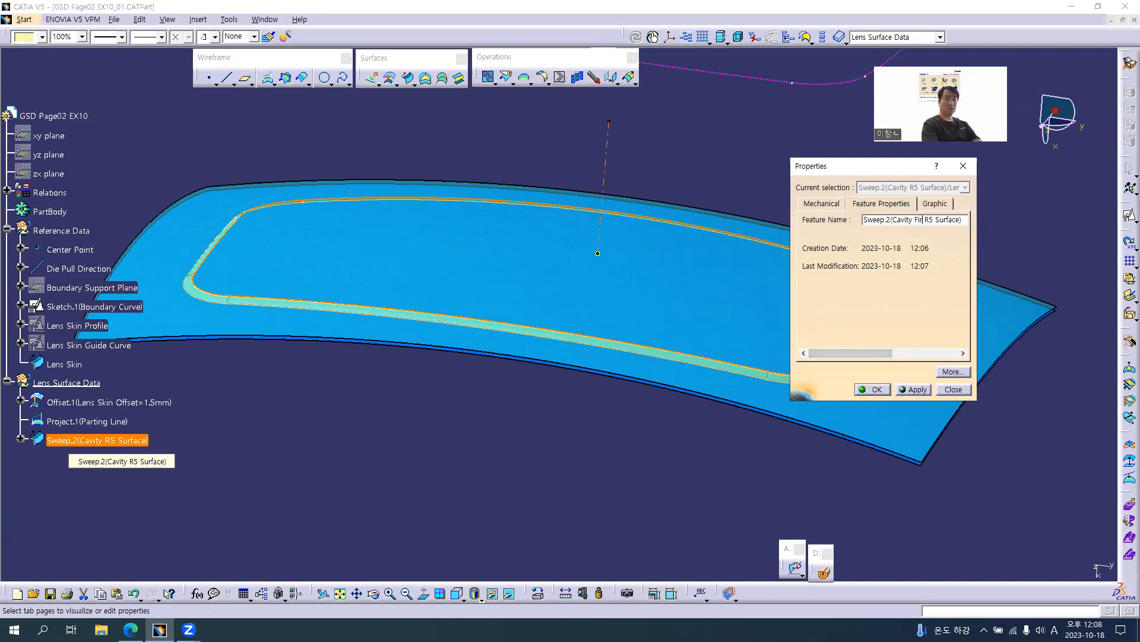
pyautogui.write('st')
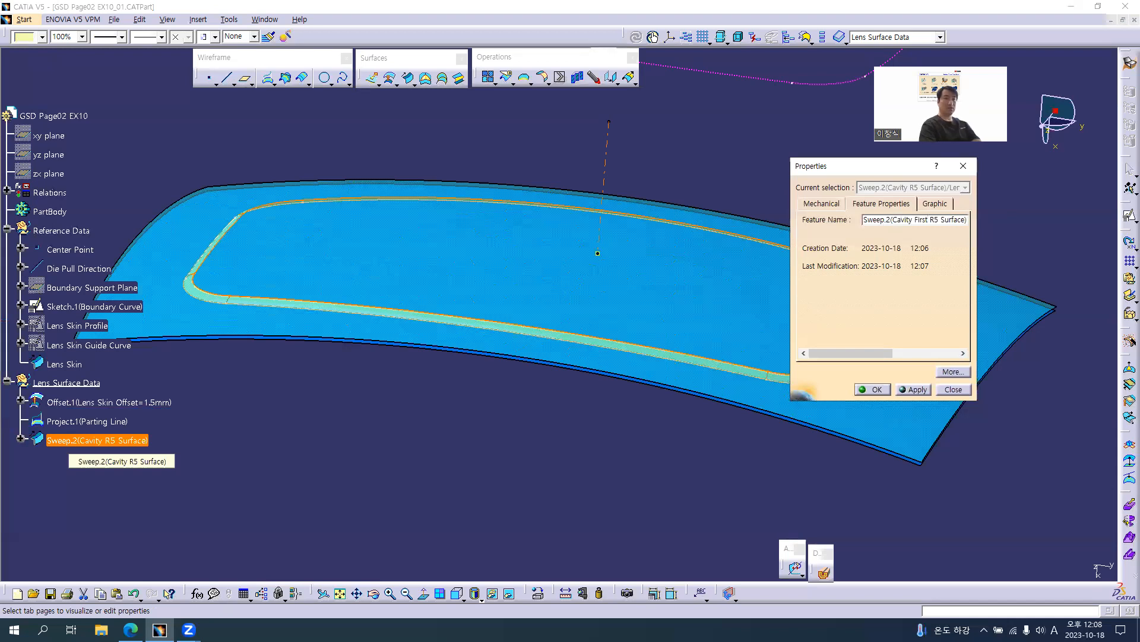
# Step: Rename the sweep feature as Sweep.2(Cavity First Surface=R5)
pyautogui.press('Delete')
pyautogui.press('Delete')
pyautogui.press('Delete')
pyautogui.write('=R5')
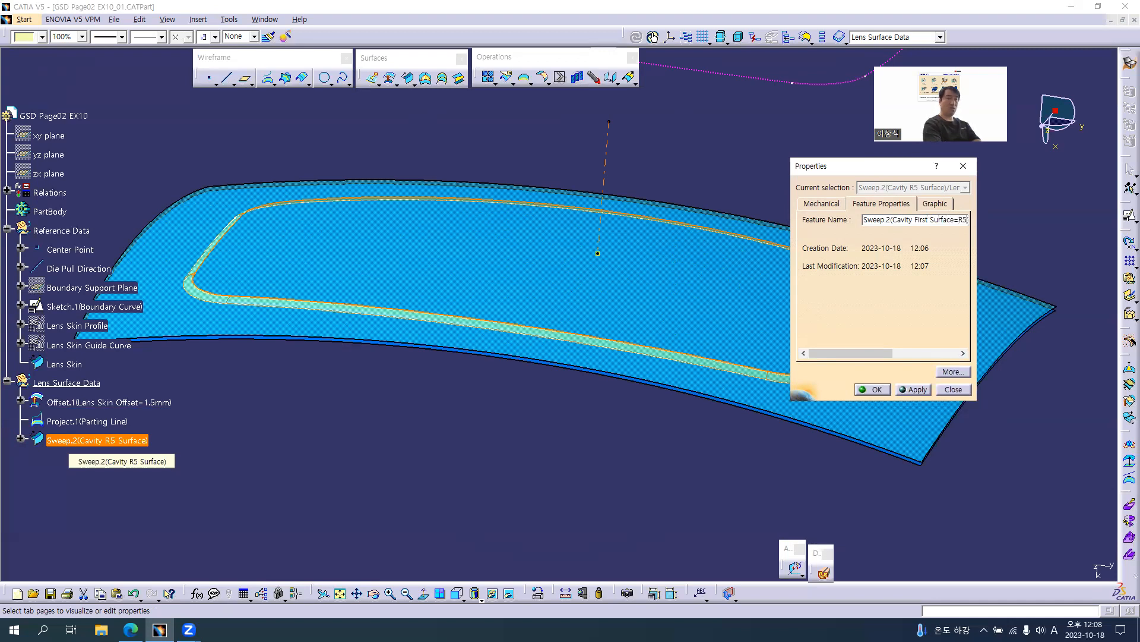
pyautogui.press('Return')
# Step: Colour the Cavity First Surface sweep orange
pyautogui.click(224, 457)
pyautogui.click(102, 439)
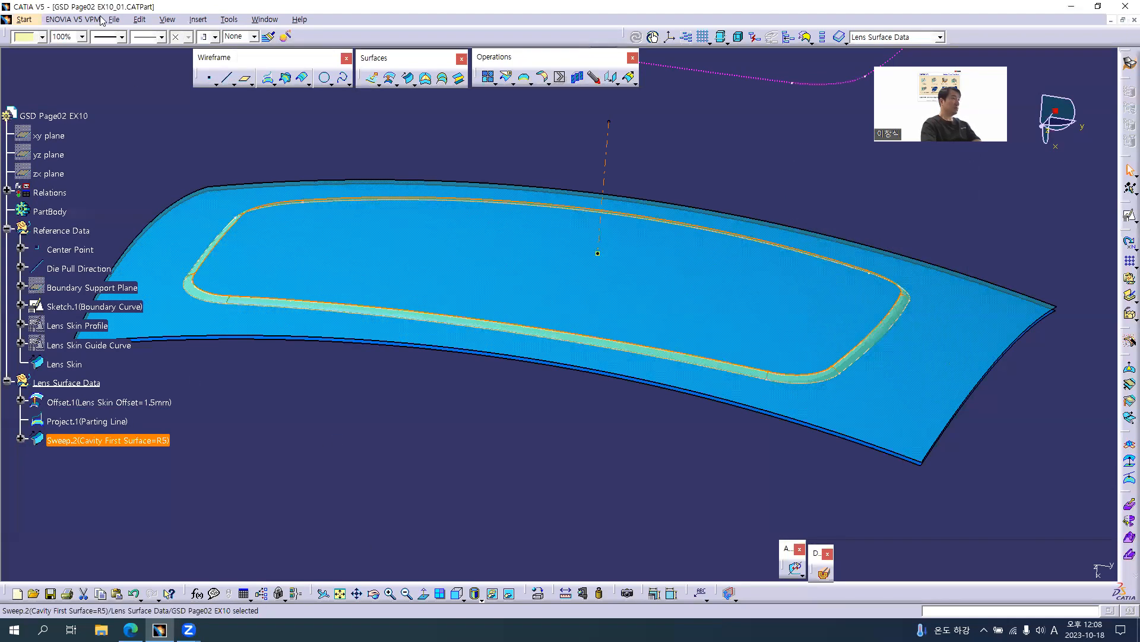
pyautogui.click(41, 37)
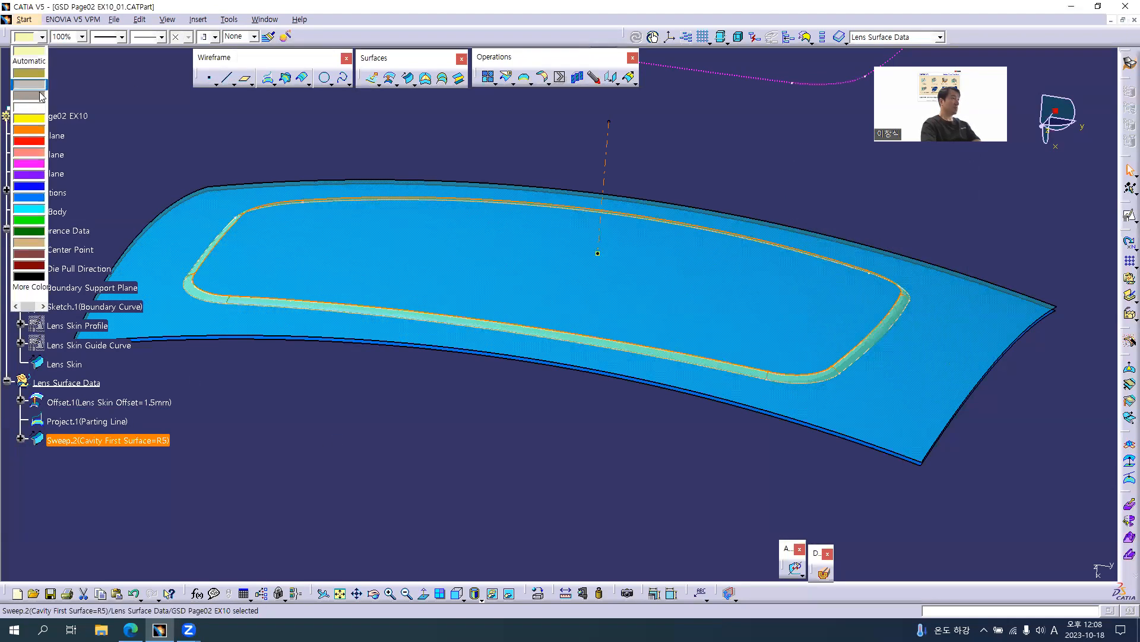
pyautogui.click(39, 130)
pyautogui.click(449, 444)
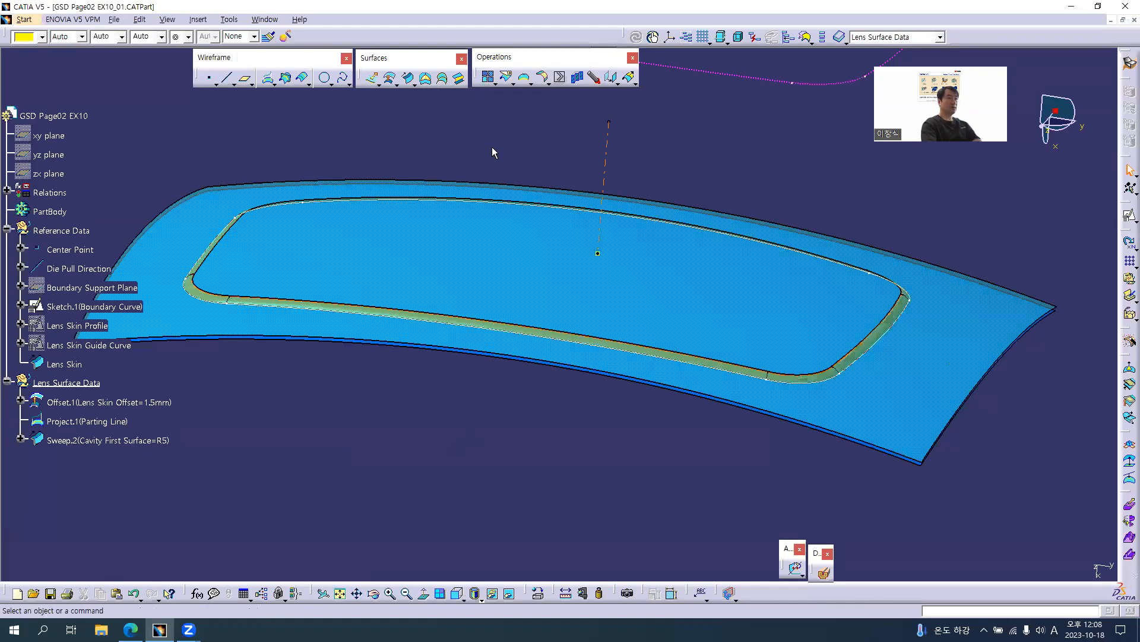
# Step: Extract the inner edge loop of the Cavity First Surface sweep as a Boundary curve with point continuity
pyautogui.click(525, 78)
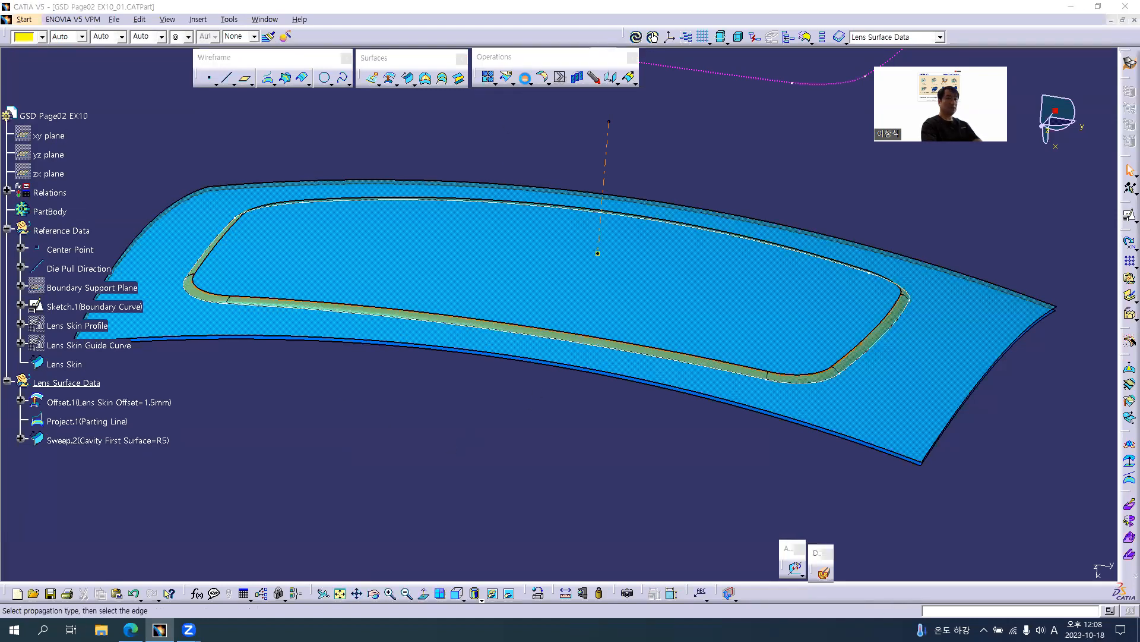
pyautogui.moveTo(498, 375); pyautogui.dragTo(478, 362, button='middle')
pyautogui.moveTo(533, 320); pyautogui.dragTo(542, 331, button='middle')
pyautogui.click(542, 332)
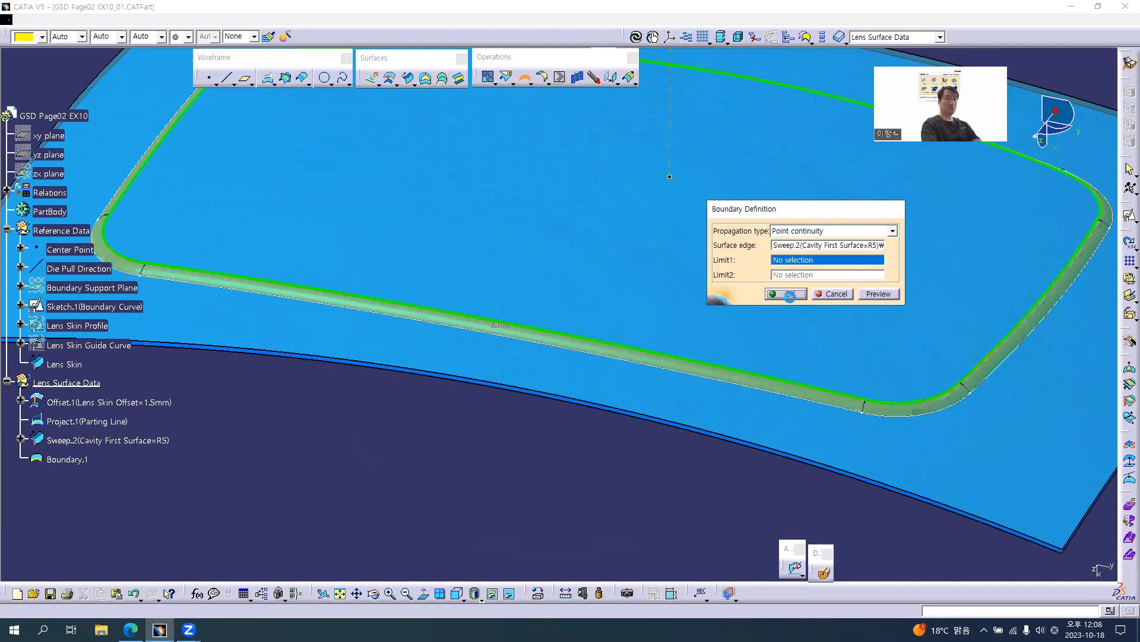
pyautogui.click(790, 294)
pyautogui.moveTo(516, 419); pyautogui.dragTo(481, 471, button='middle')
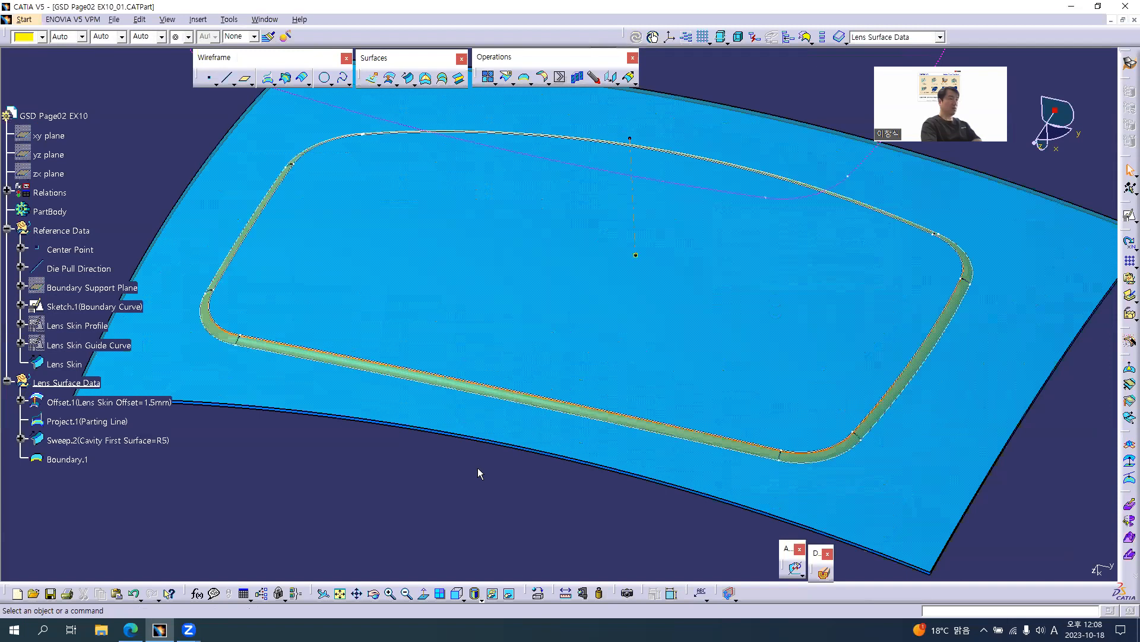
# Step: Split the Lens Skin with the extracted boundary curve, keeping the region inside the loop
pyautogui.click(505, 77)
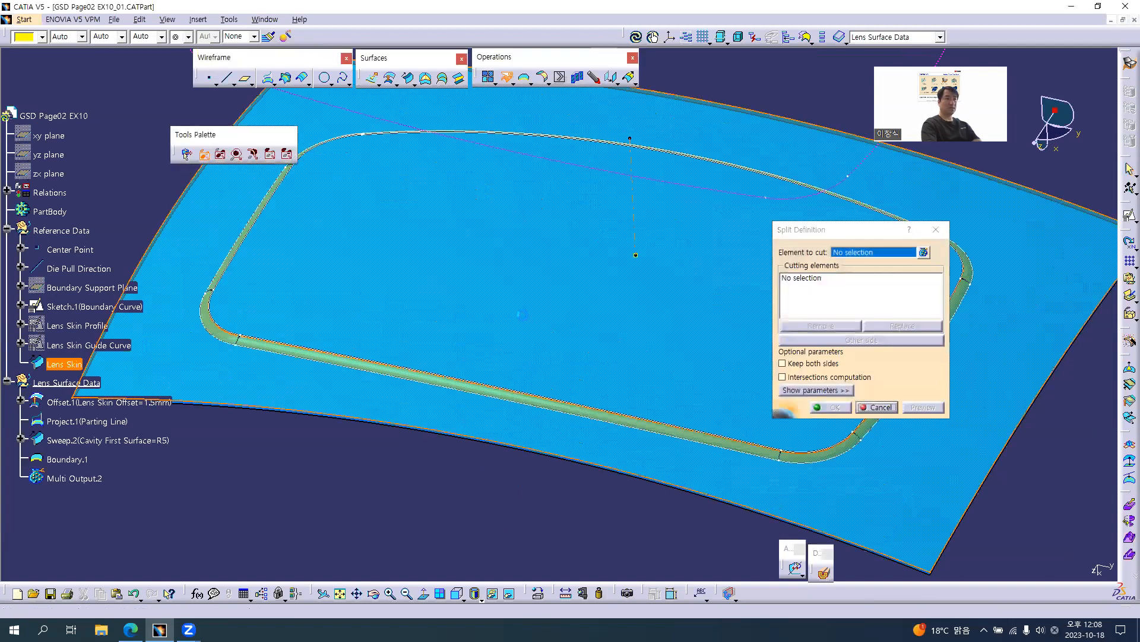
pyautogui.click(529, 317)
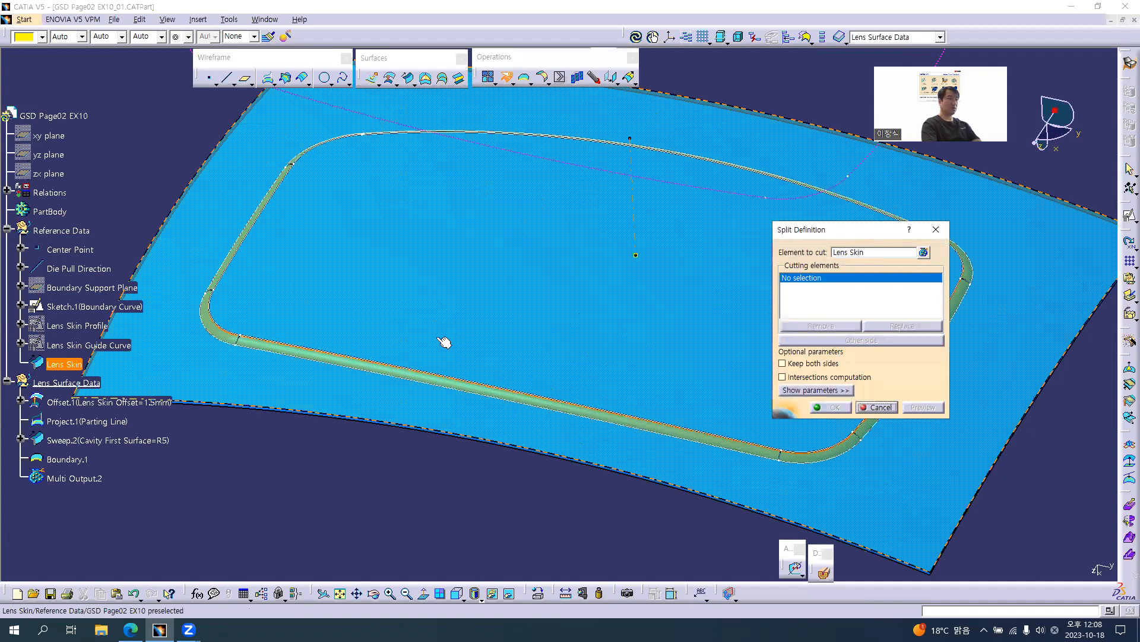
pyautogui.click(84, 463)
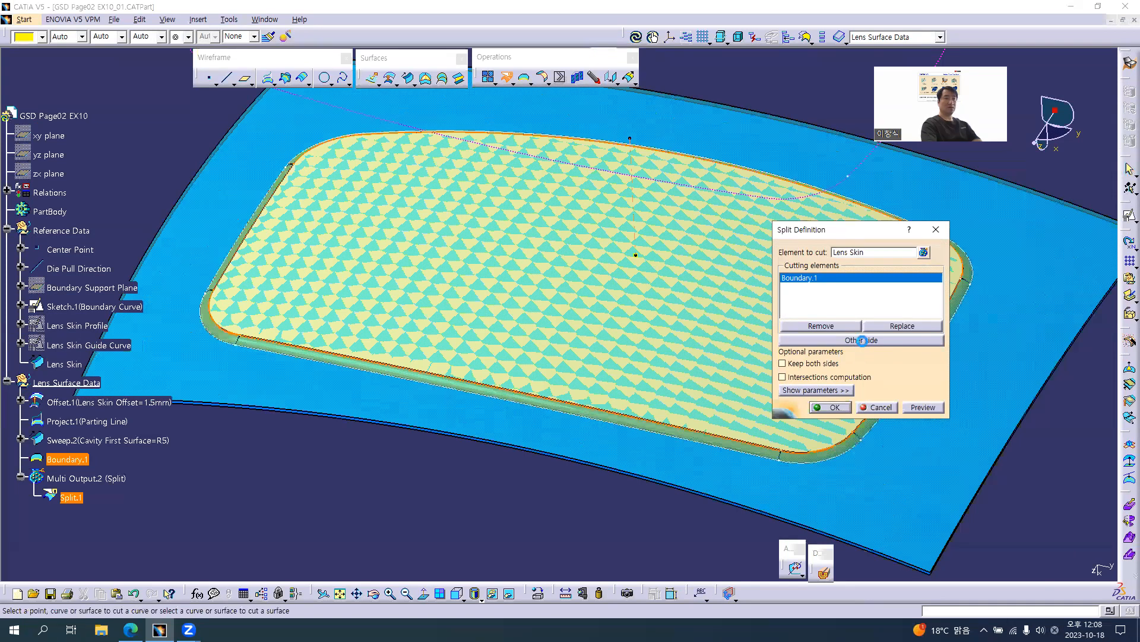
pyautogui.click(865, 343)
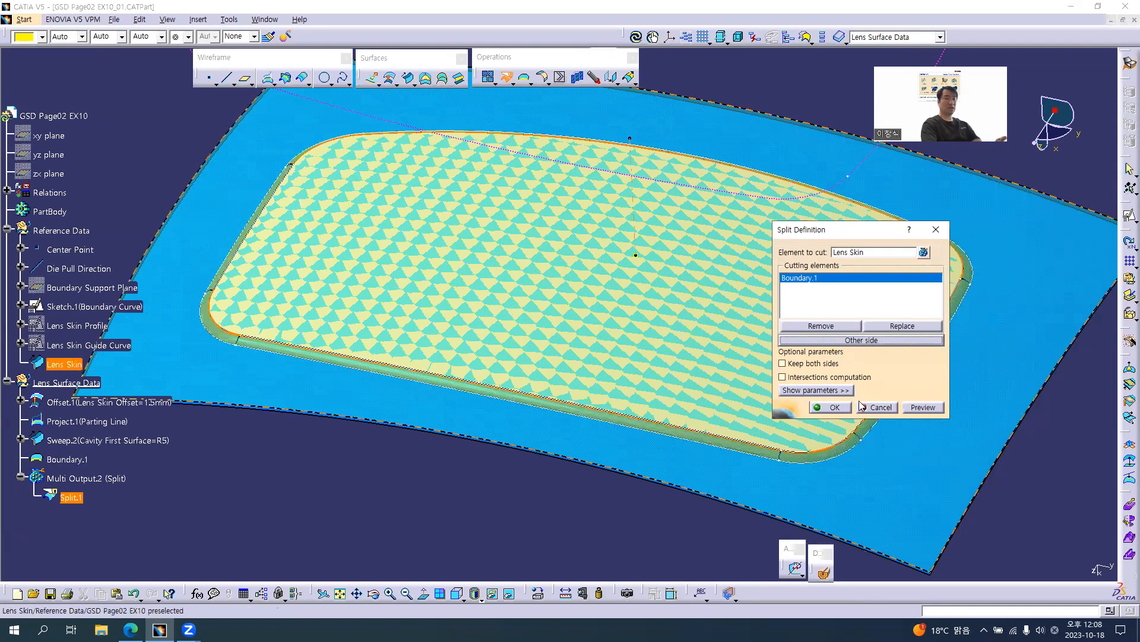
pyautogui.click(842, 408)
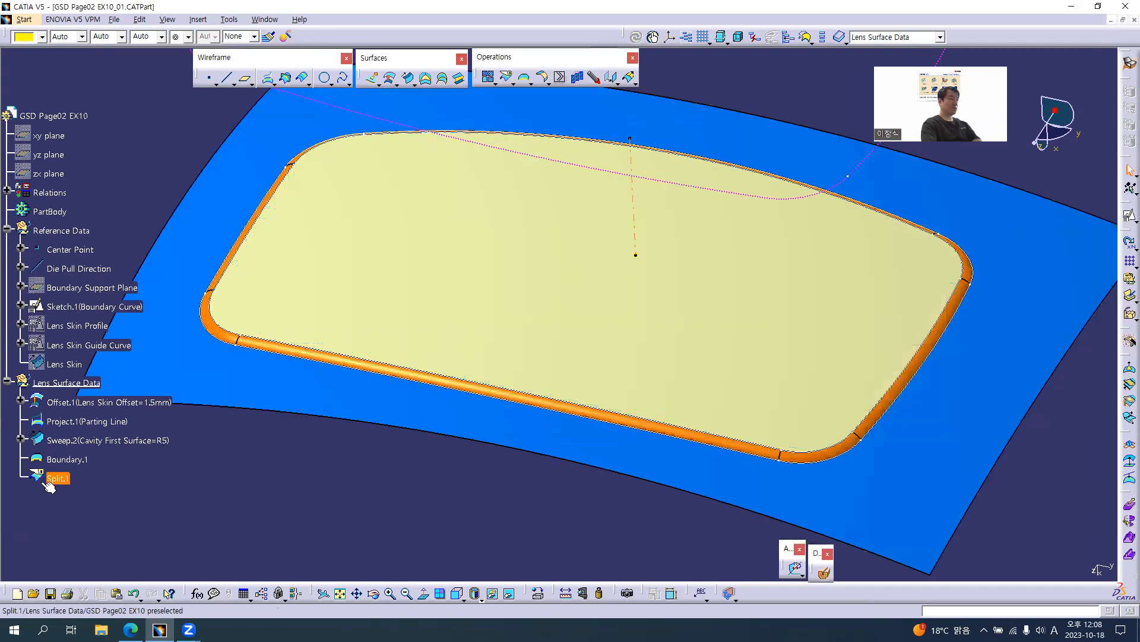
# Step: Rename the split surface as Split.1(Cavity Second Surface)
pyautogui.hotkey('alt', 'Return')
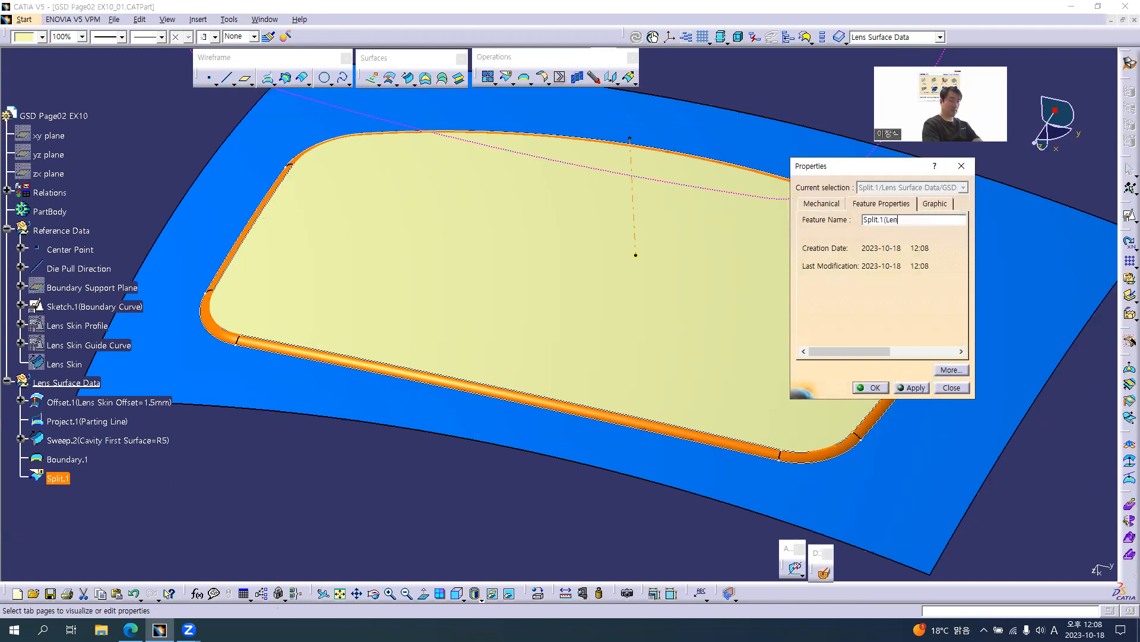
pyautogui.write('(Cavity')
pyautogui.write('Second Surface)')
pyautogui.press('Return')
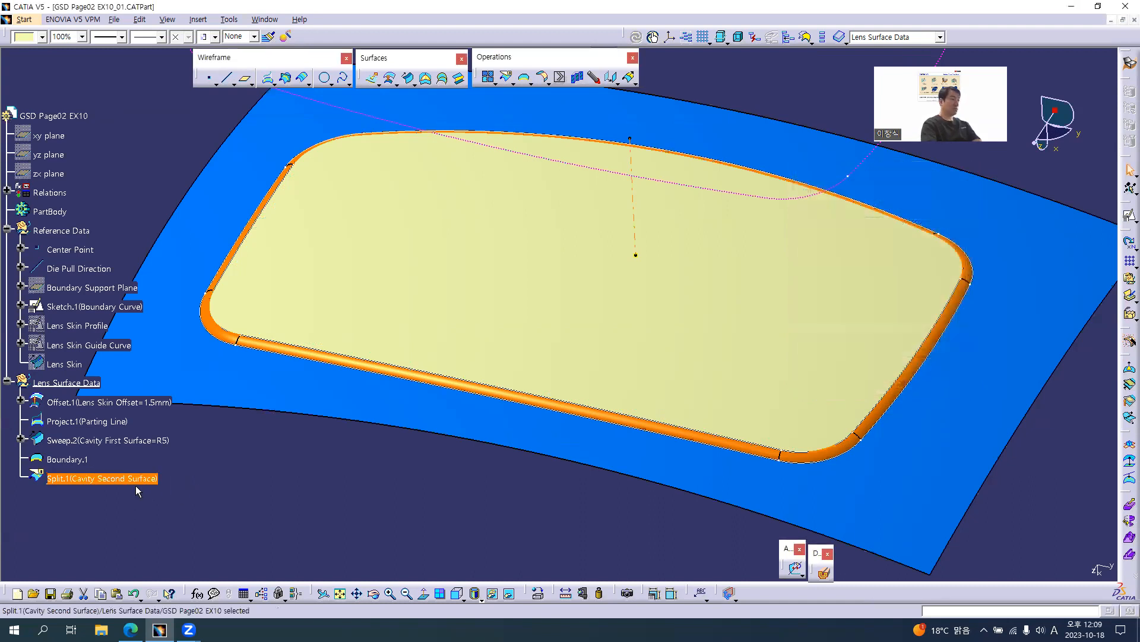
# Step: Colour the Cavity Second Surface yellow
pyautogui.click(43, 37)
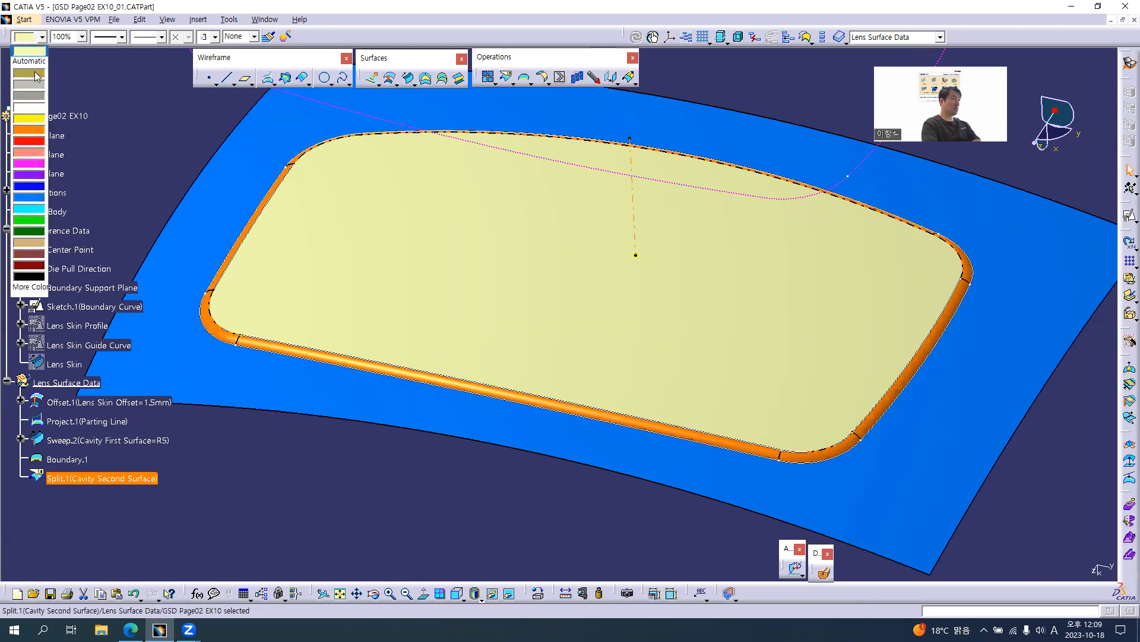
pyautogui.click(27, 119)
pyautogui.click(519, 425)
pyautogui.moveTo(519, 425); pyautogui.dragTo(557, 399, button='middle')
# Step: Hide the boundary curve Boundary.1
pyautogui.click(68, 460)
pyautogui.rightClick(71, 462)
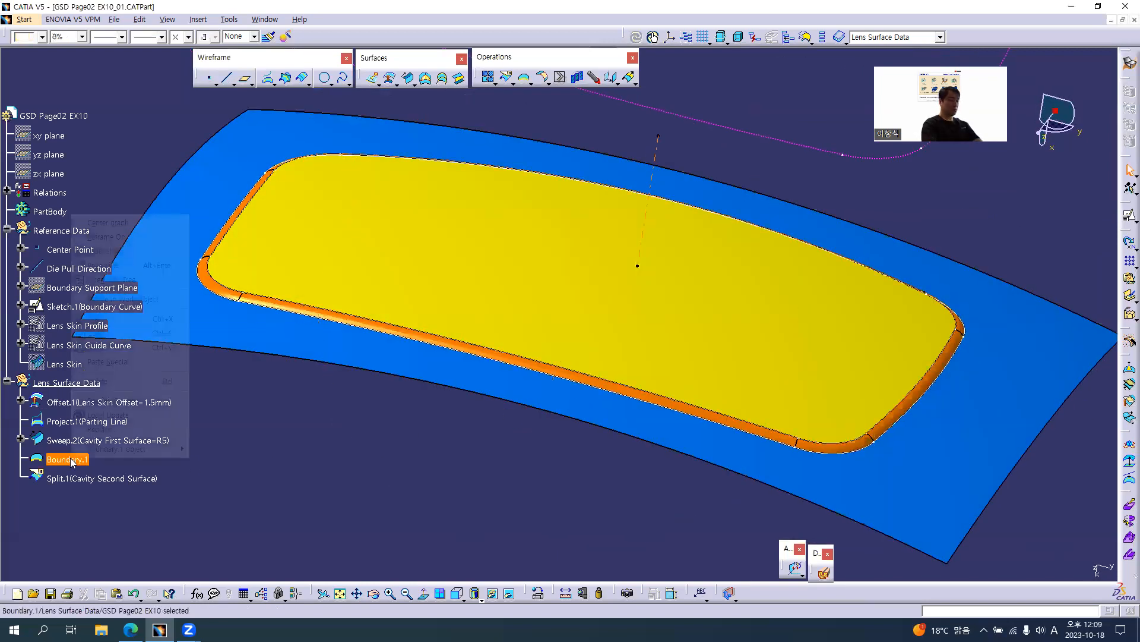
pyautogui.click(103, 250)
pyautogui.moveTo(708, 410); pyautogui.dragTo(665, 410, button='middle')
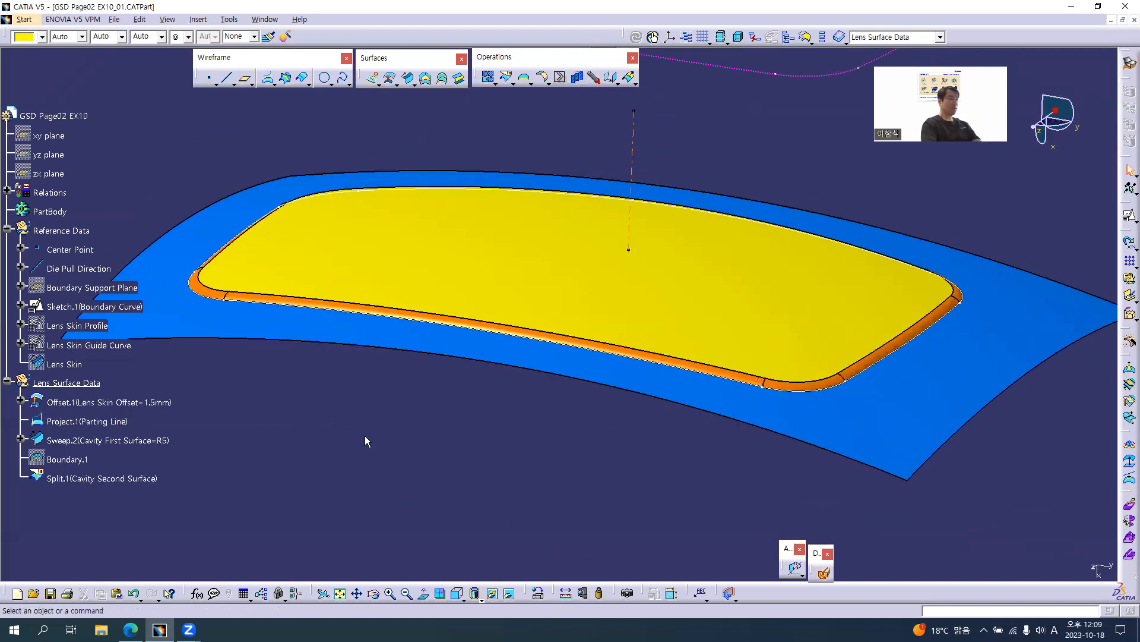
# Step: Hide the 1.5 mm lens skin offset surface and check the lens edge section in the Fog Lens.pdf drawing
pyautogui.click(101, 402)
pyautogui.hotkey('alt', 'Tab')
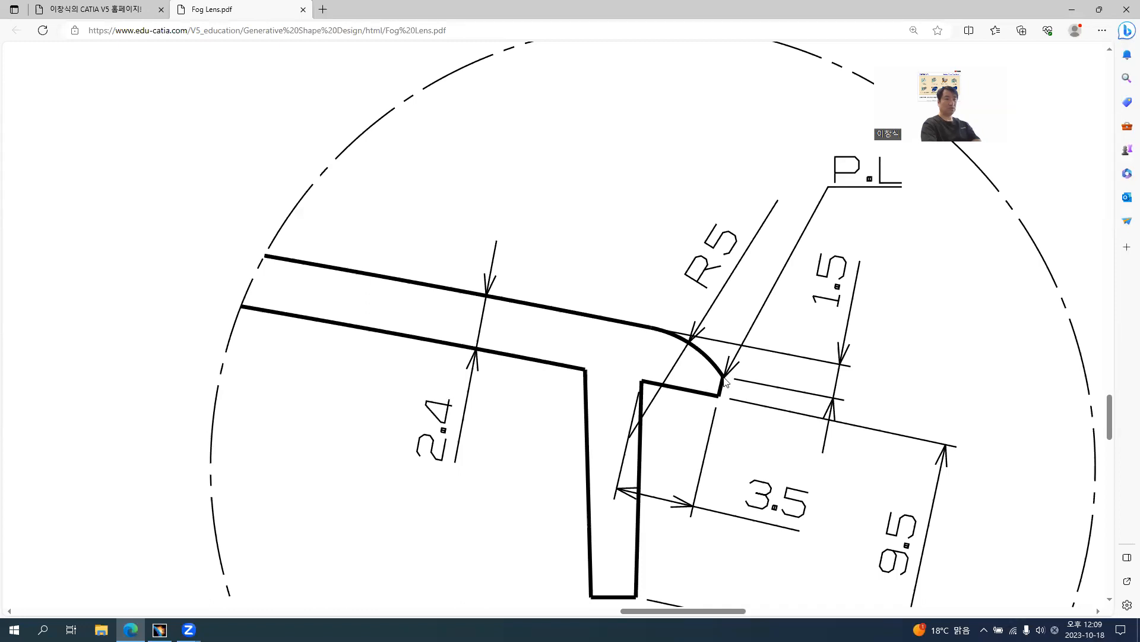
pyautogui.hotkey('alt', 'Tab')
pyautogui.rightClick(93, 398)
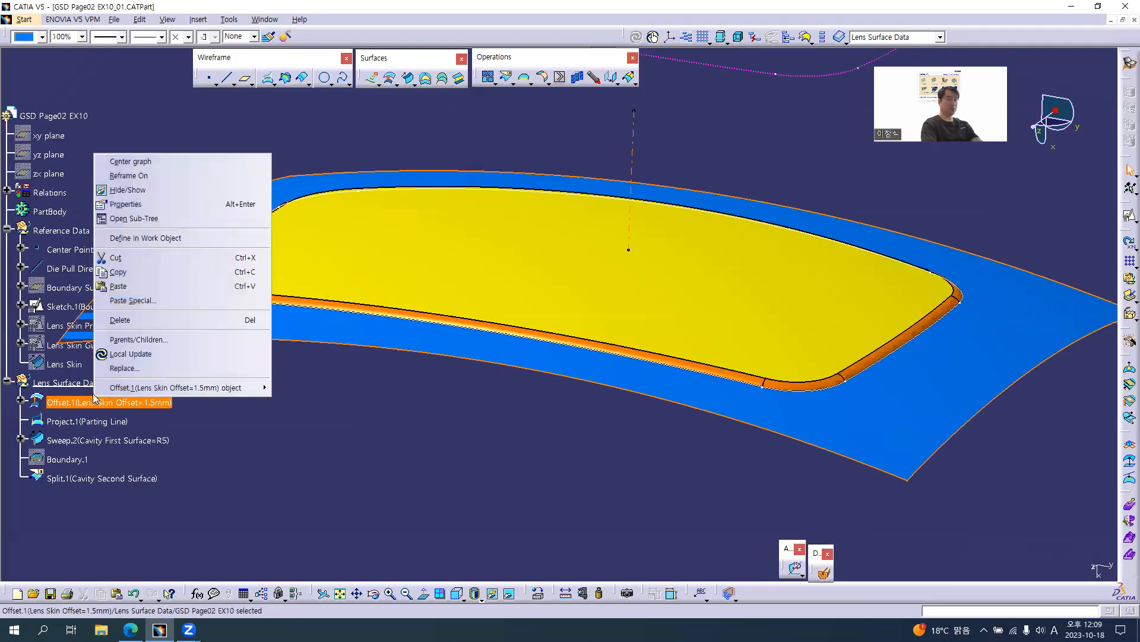
pyautogui.click(128, 189)
pyautogui.moveTo(506, 401); pyautogui.dragTo(629, 400, button='middle')
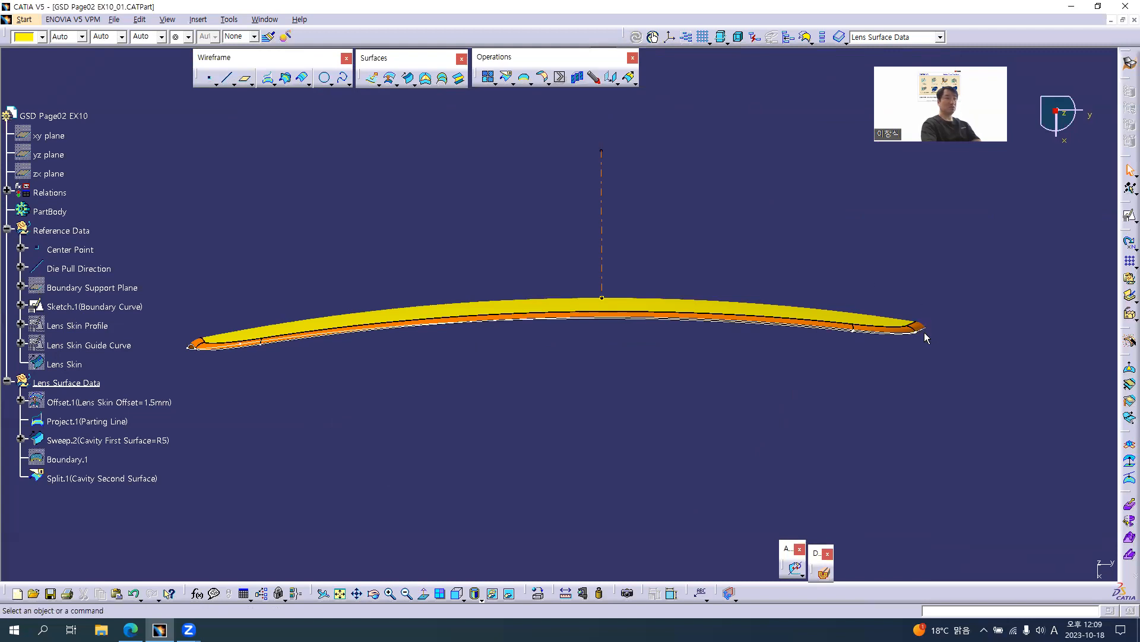
pyautogui.hotkey('alt', 'Tab')
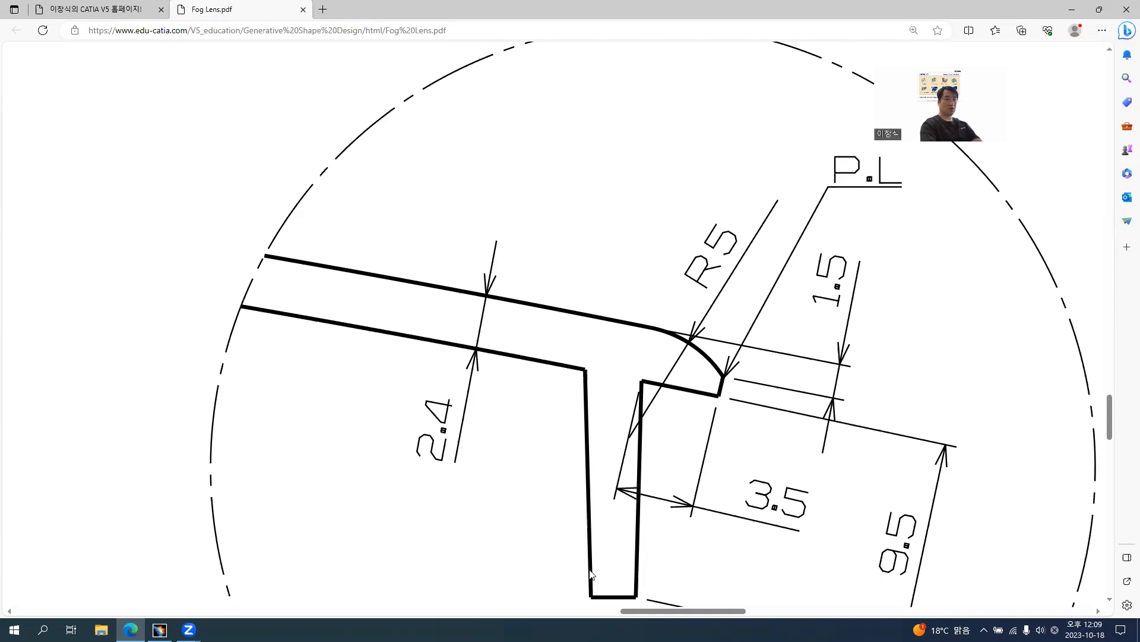
pyautogui.hotkey('alt', 'Tab')
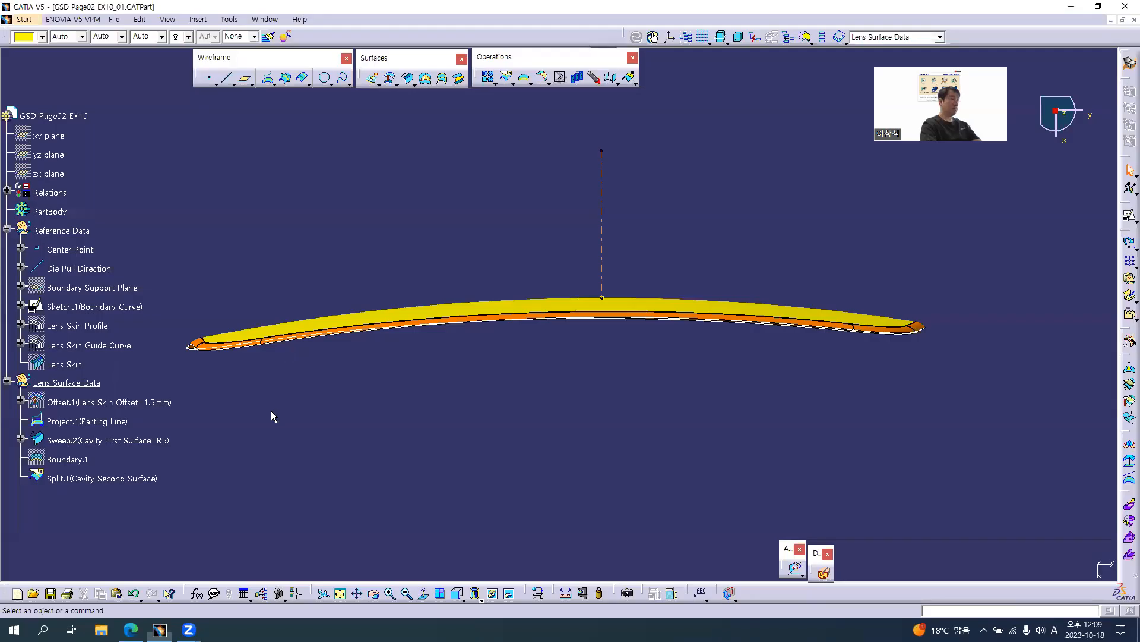
# Step: Group the five features from the lens skin offset to the split into a geometrical set named Cavity Surface Body under Lens Surface Data
pyautogui.click(89, 296)
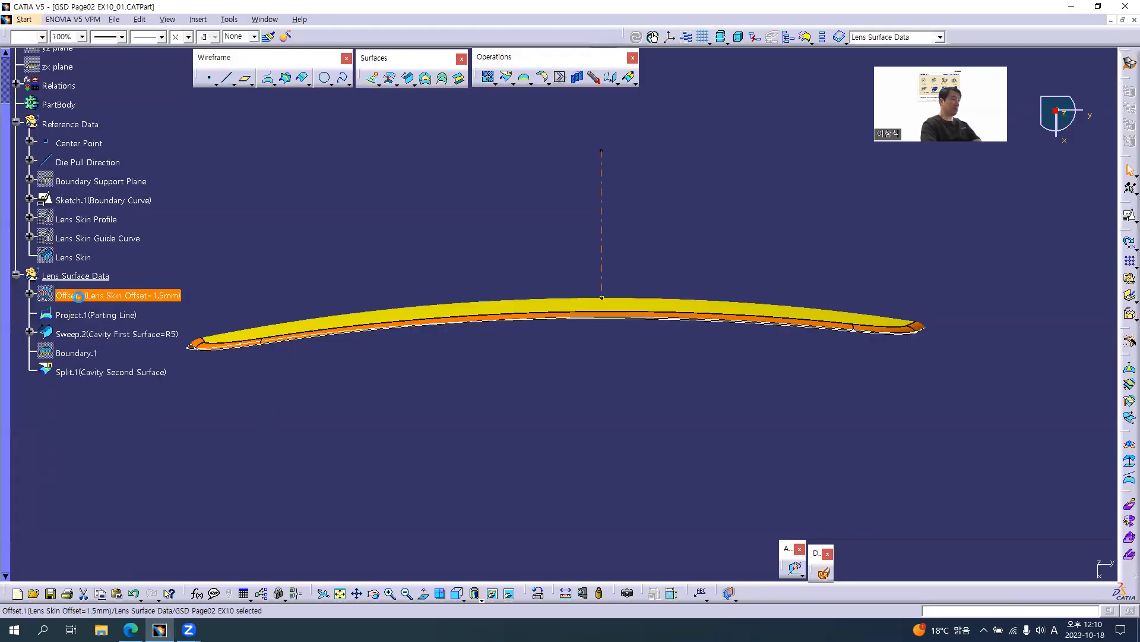
pyautogui.keyDown('shift'); pyautogui.click(86, 372); pyautogui.keyUp('shift')
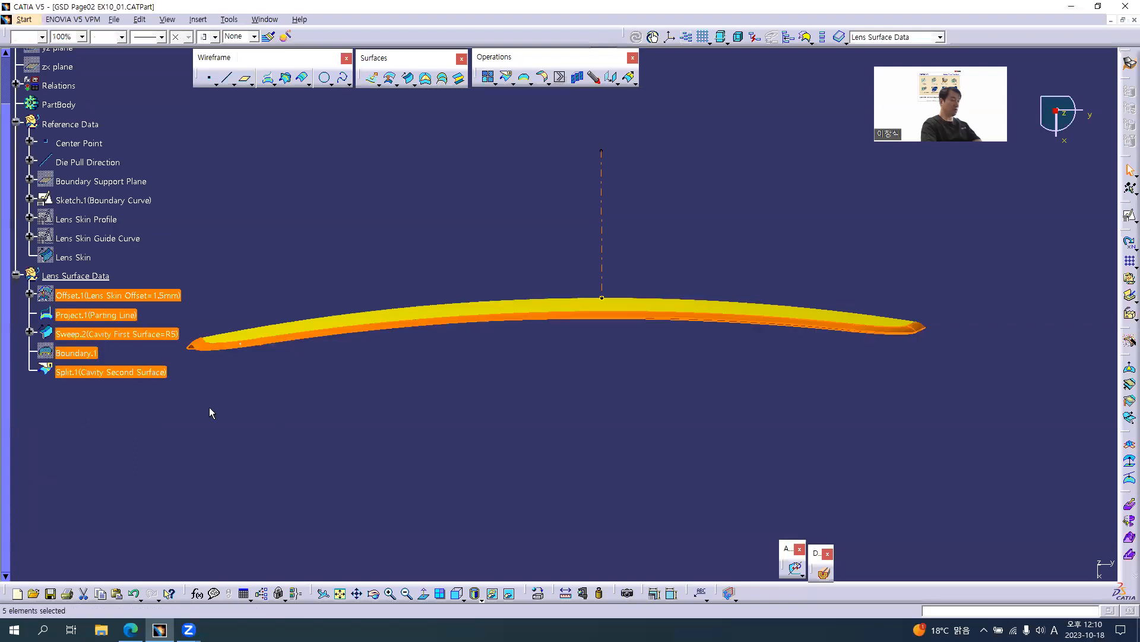
pyautogui.hotkey('alt', 'i')
pyautogui.press('g')
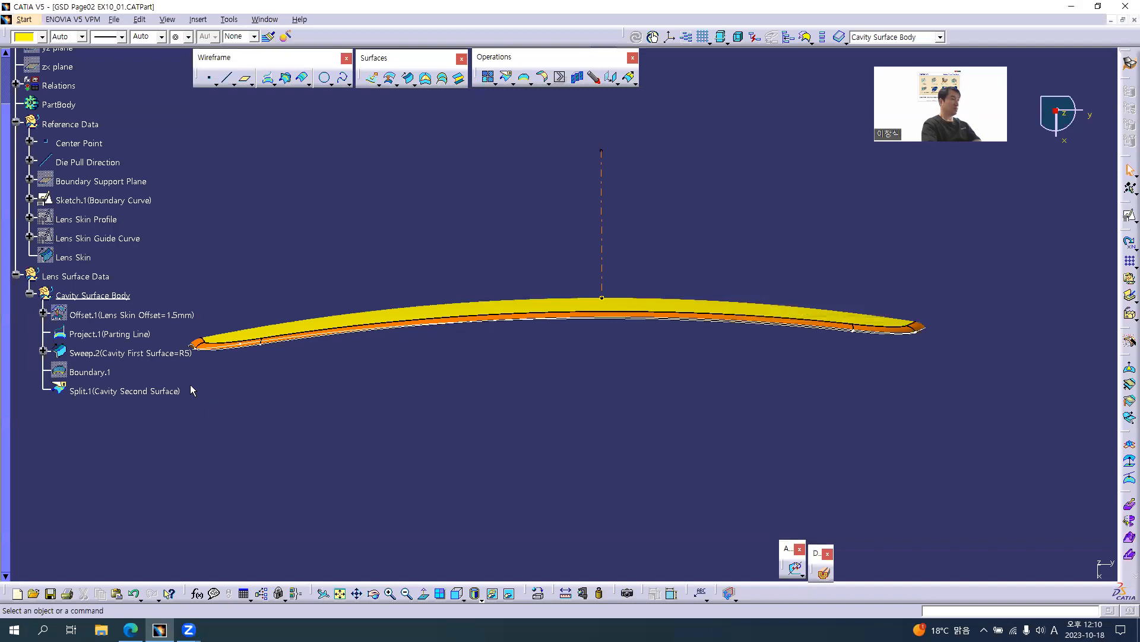
# Step: Collapse Cavity Surface Body and insert an empty geometrical set with Lens Surface Data as its father
pyautogui.click(28, 296)
pyautogui.hotkey('alt', 'i')
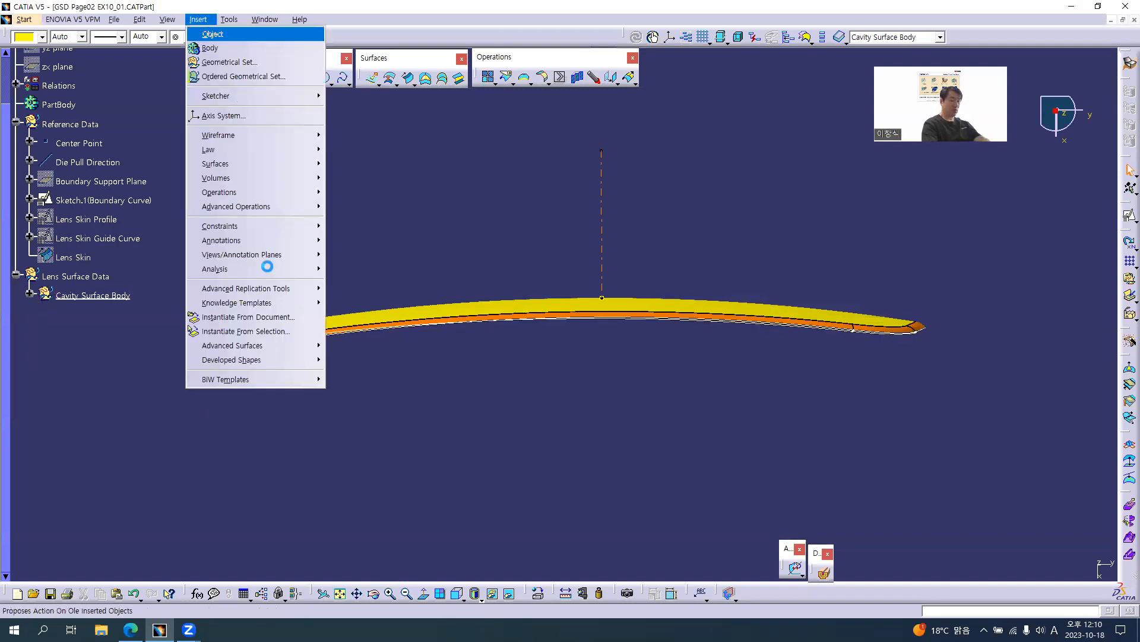
pyautogui.press('g')
pyautogui.click(76, 276)
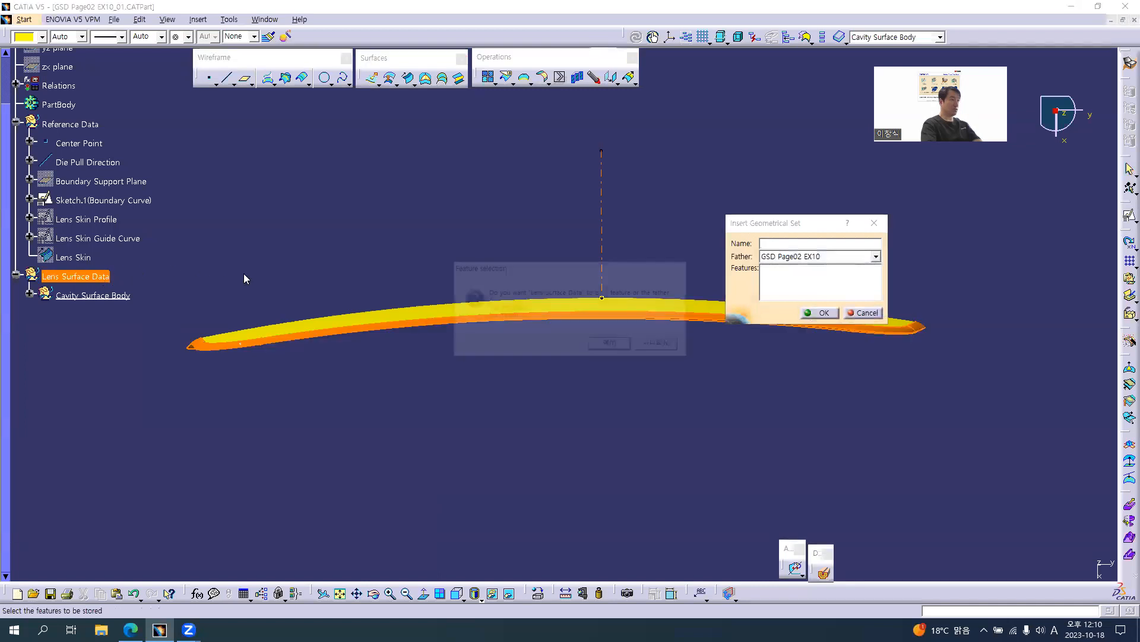
pyautogui.press('n')
pyautogui.press('Return')
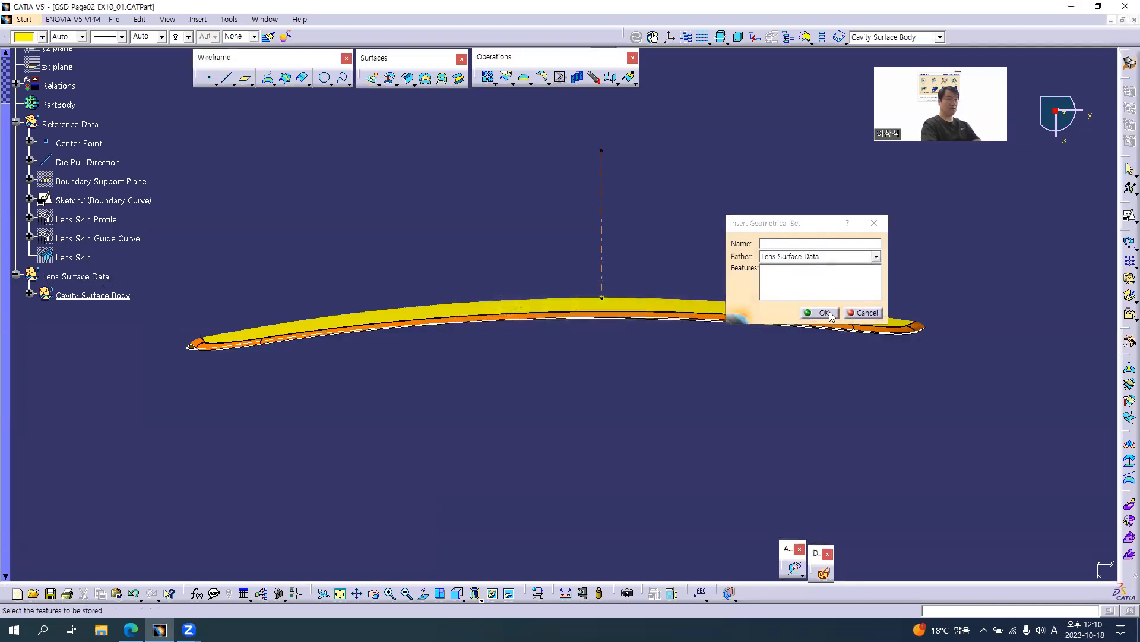
# Step: Rename the new geometrical set as Core Surface Body
pyautogui.hotkey('alt', 'Return')
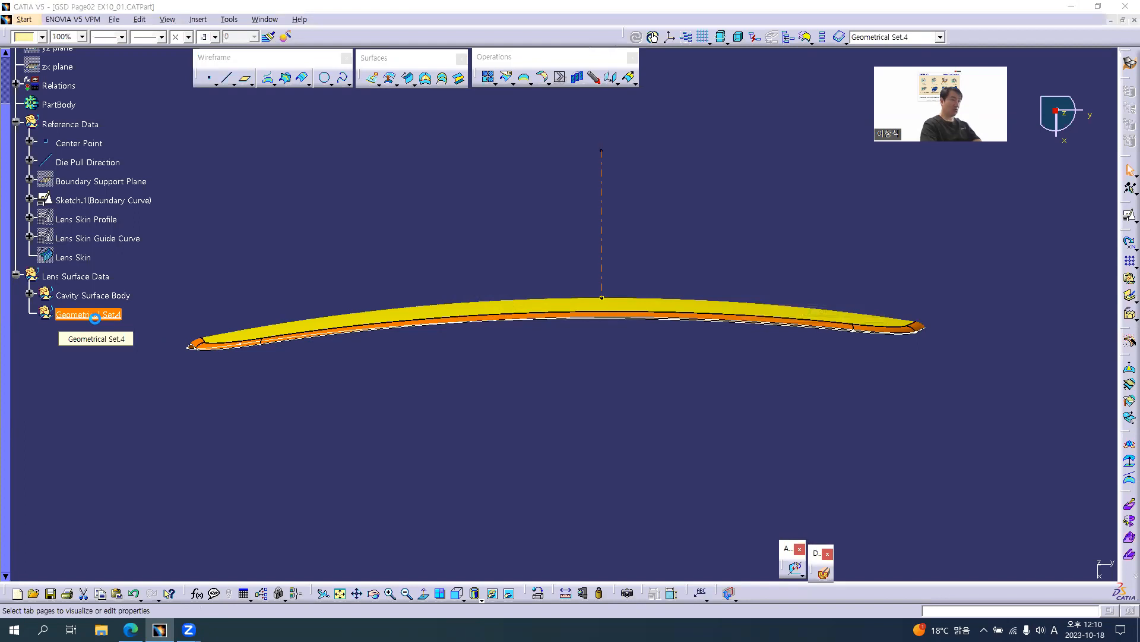
pyautogui.press('BackSpace')
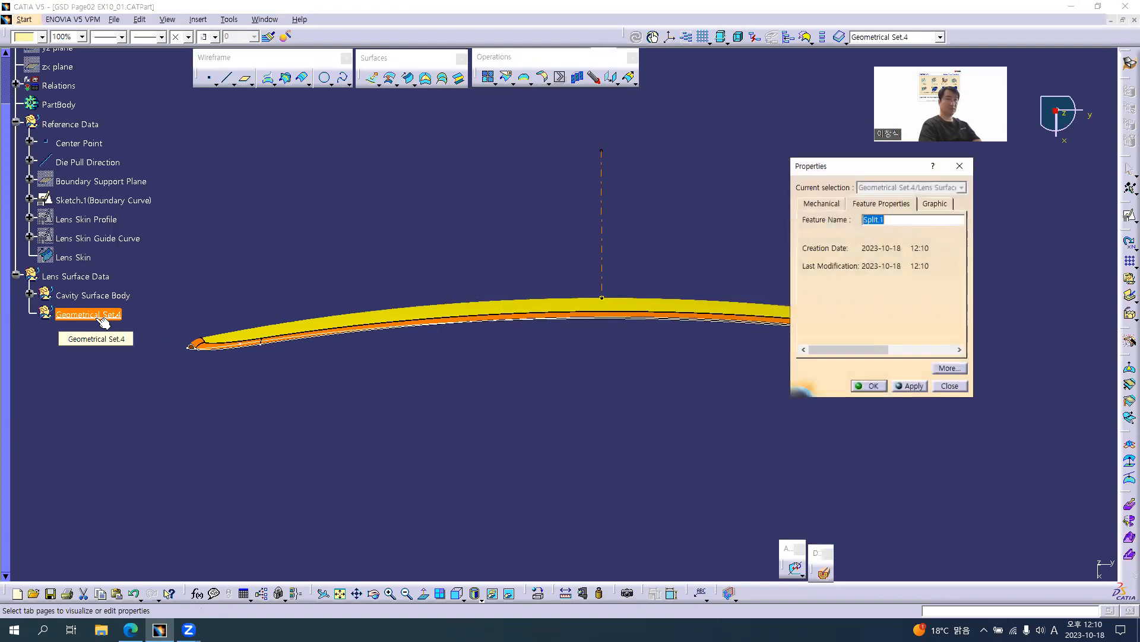
pyautogui.write('Core Surface')
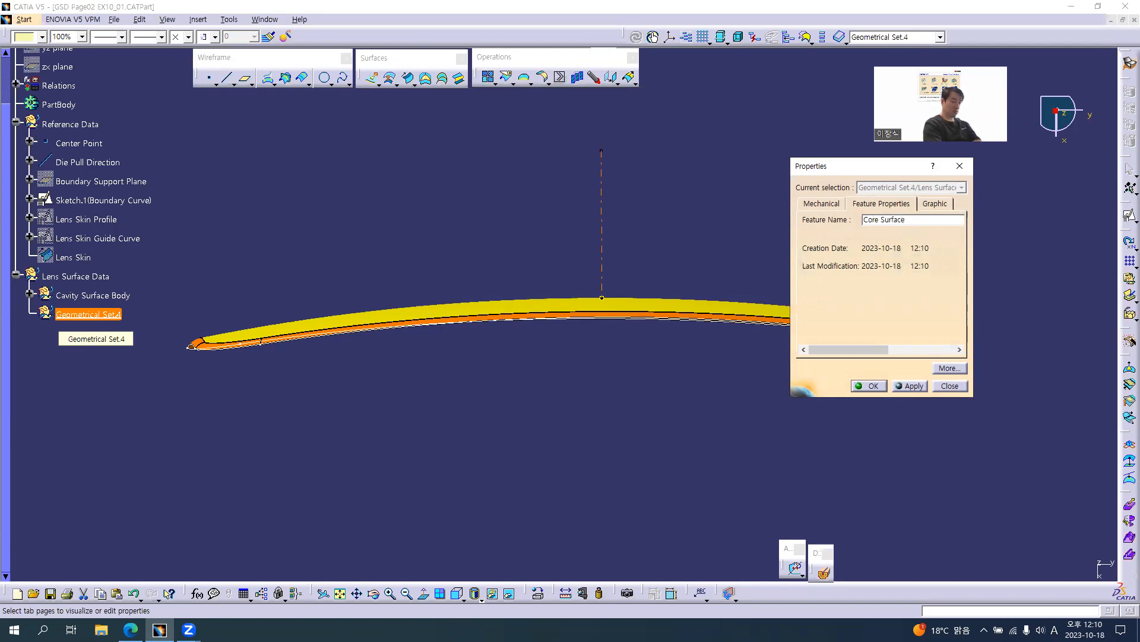
pyautogui.write('Body')
pyautogui.press('Return')
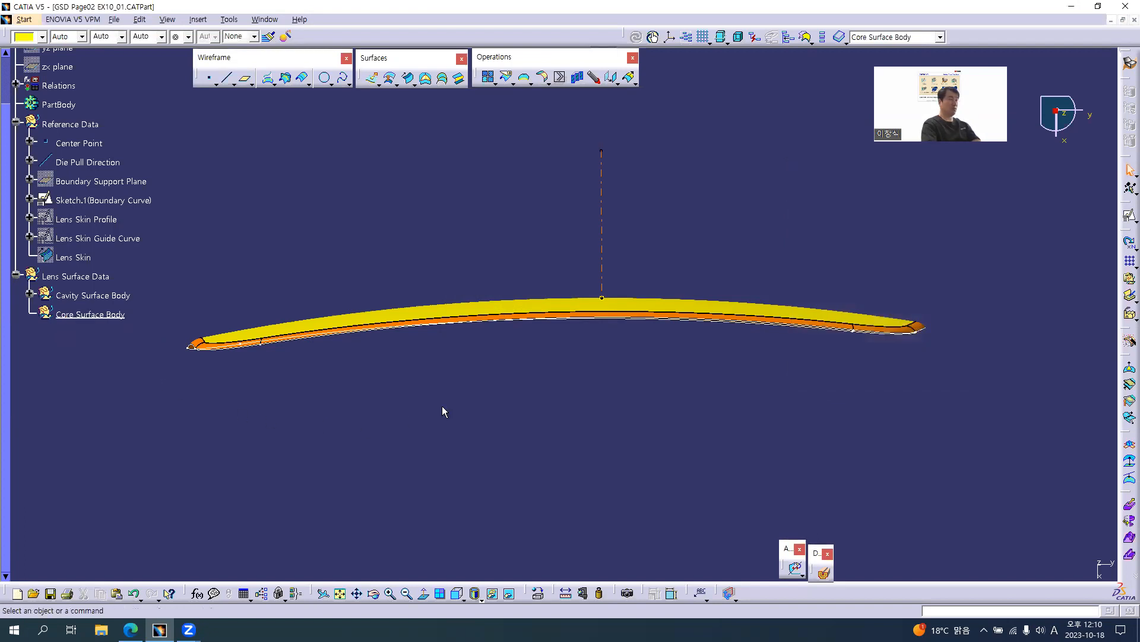
# Step: Examine the lens's rounded end up close, and switch to the Fog Lens.pdf drawing to study the flange and rib section dimensions
pyautogui.moveTo(522, 390); pyautogui.dragTo(498, 347, button='middle')
pyautogui.click(493, 314)
pyautogui.moveTo(901, 298); pyautogui.dragTo(492, 191, button='middle')
pyautogui.moveTo(677, 299); pyautogui.dragTo(968, 284, button='middle')
pyautogui.click(964, 328)
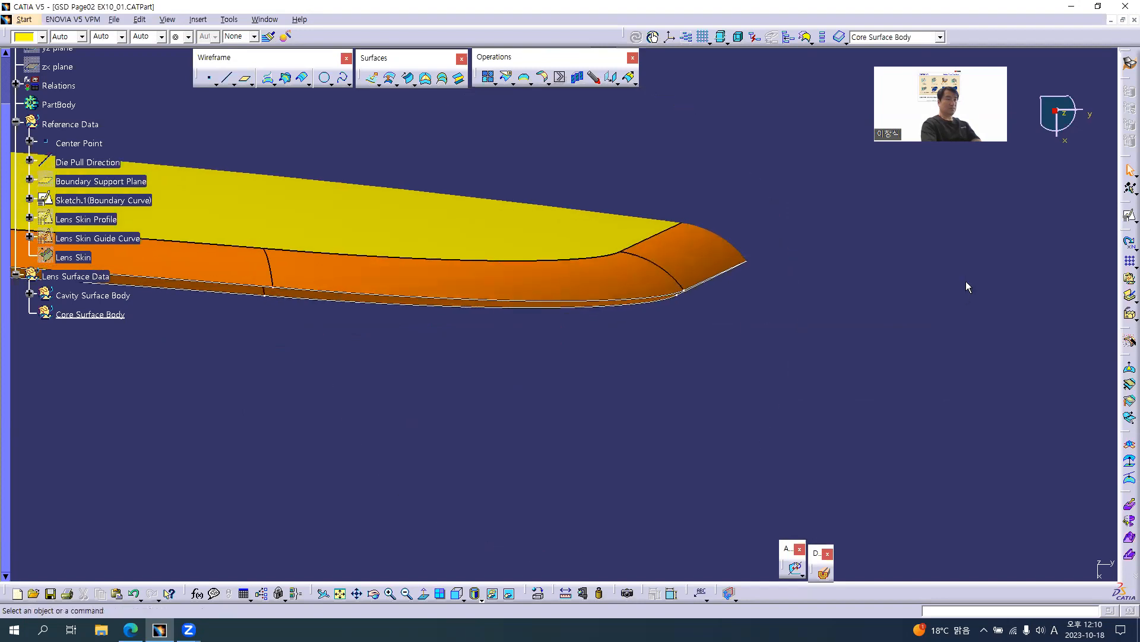
pyautogui.hotkey('alt', 'Tab')
pyautogui.keyDown('ctrl'); pyautogui.scroll(-1, 728, 363); pyautogui.keyUp('ctrl')
pyautogui.scroll(-1, 726, 347)
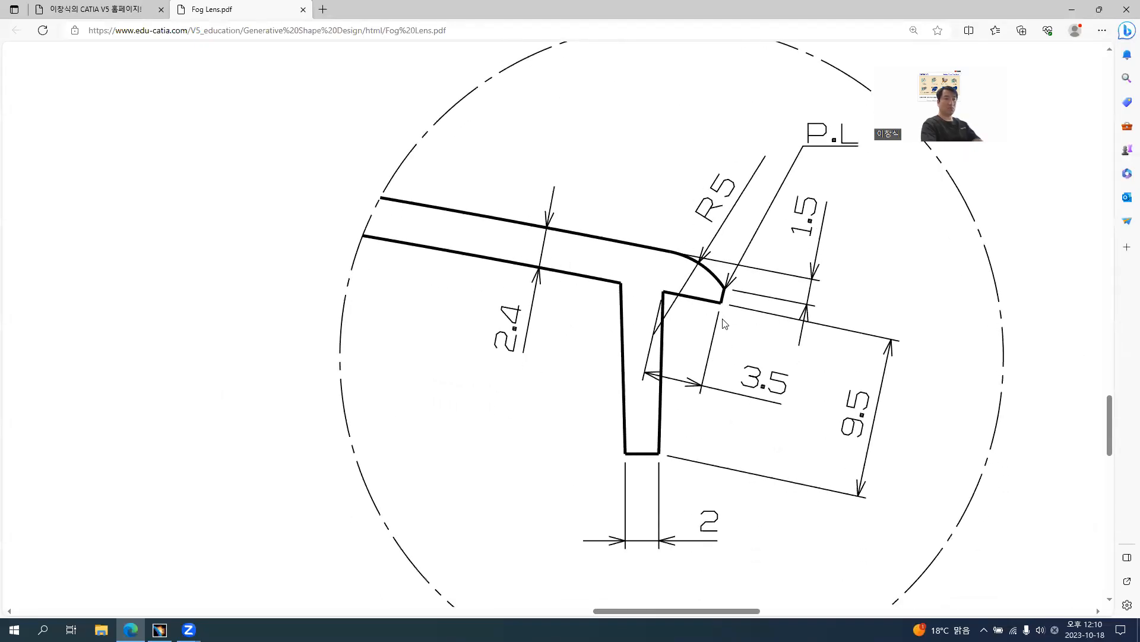
pyautogui.keyDown('ctrl'); pyautogui.scroll(1, 730, 296); pyautogui.keyUp('ctrl')
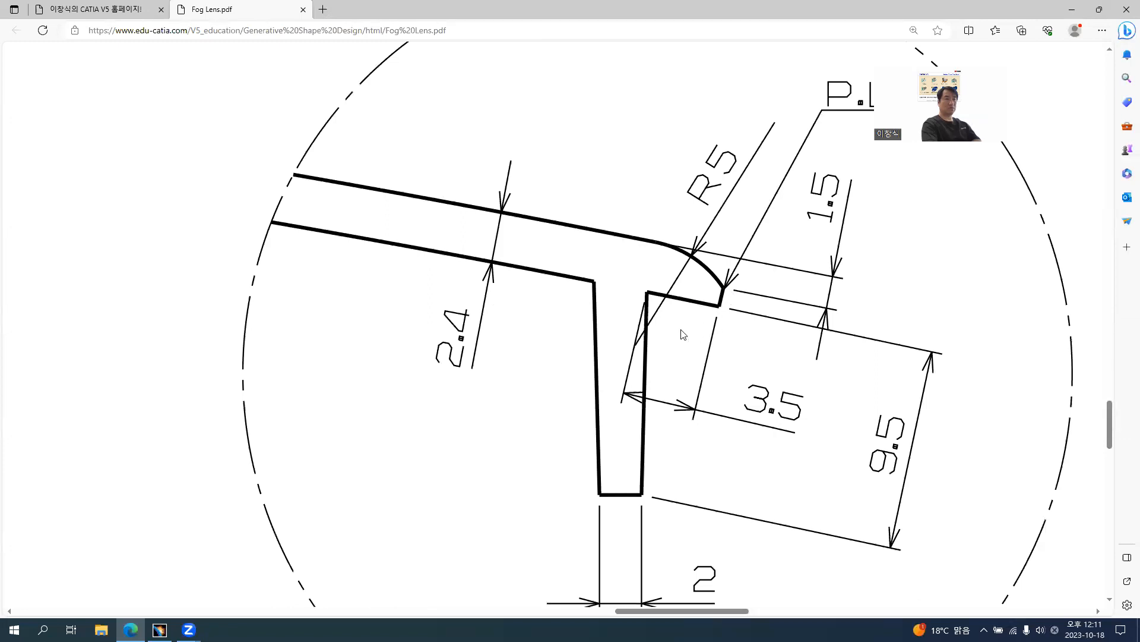
# Step: Examine the base draft angle note and the Detail C flange and rib section in the Fog Lens.pdf drawing
pyautogui.keyDown('ctrl'); pyautogui.scroll(-5, 815, 438); pyautogui.keyUp('ctrl')
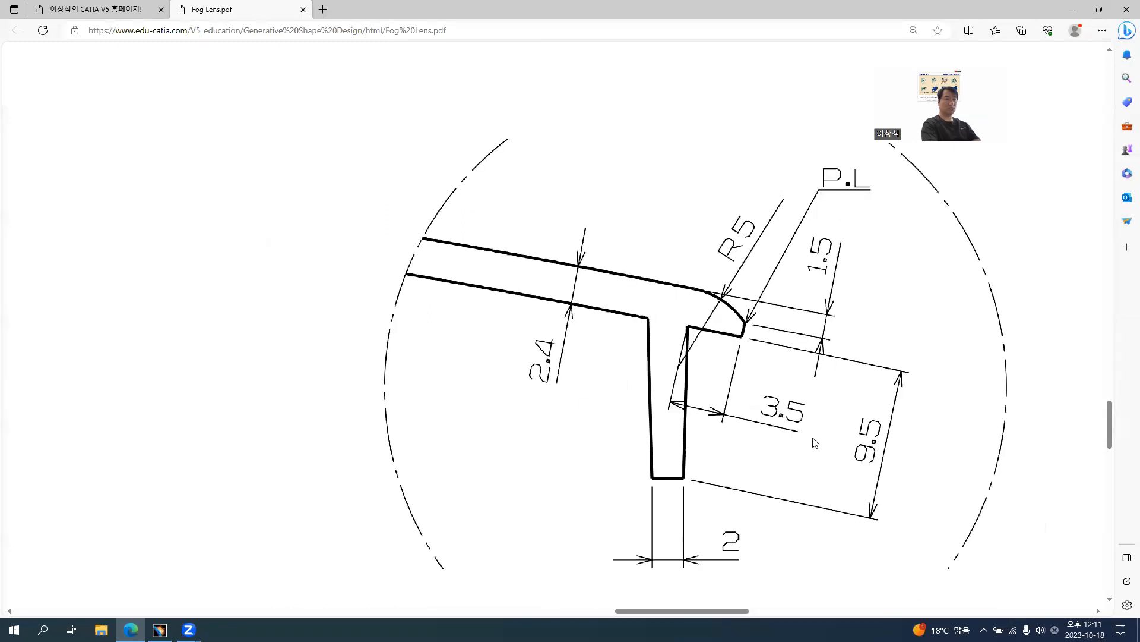
pyautogui.scroll(-5, 912, 478)
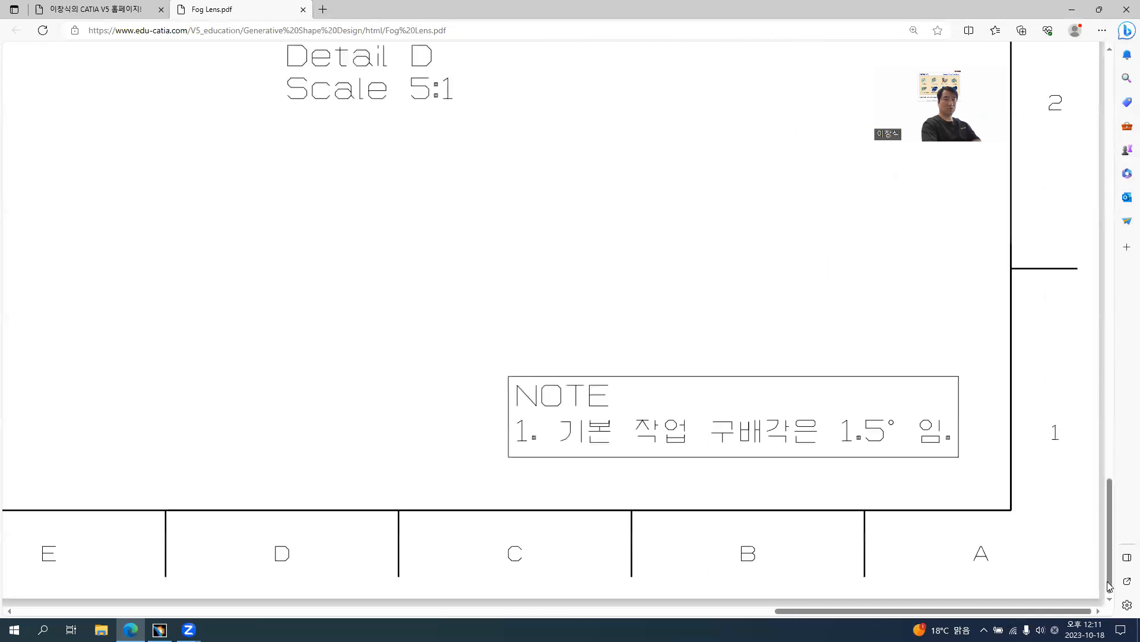
pyautogui.keyDown('ctrl'); pyautogui.scroll(-3, 574, 373); pyautogui.keyUp('ctrl')
pyautogui.moveTo(344, 253); pyautogui.dragTo(237, 175, button='middle')
pyautogui.keyDown('ctrl'); pyautogui.scroll(3, 579, 252); pyautogui.keyUp('ctrl')
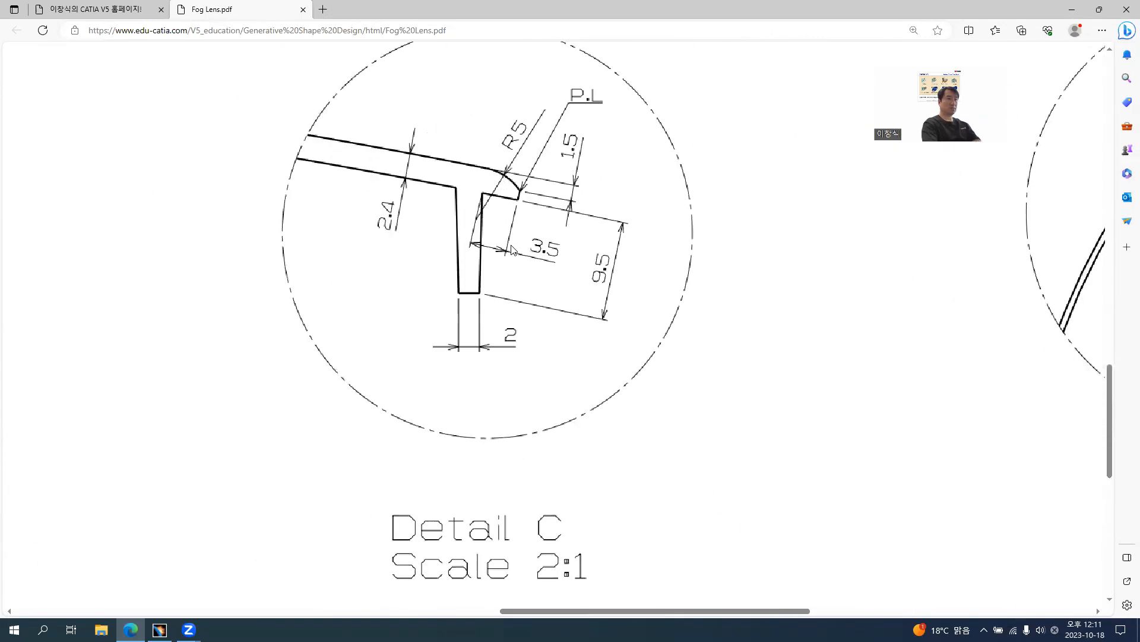
pyautogui.scroll(1, 479, 224)
pyautogui.keyDown('ctrl'); pyautogui.scroll(2, 458, 415); pyautogui.keyUp('ctrl')
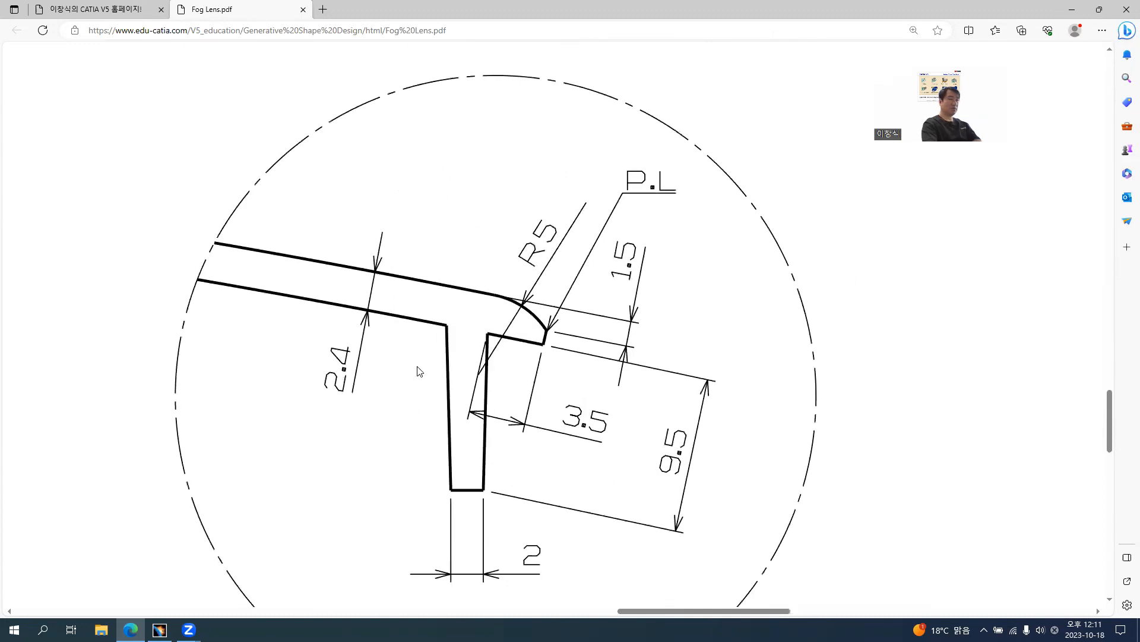
# Step: Switch to CATIA and start a line-profile swept surface in Core Surface Body with the With draft direction subtype
pyautogui.hotkey('alt', 'Tab')
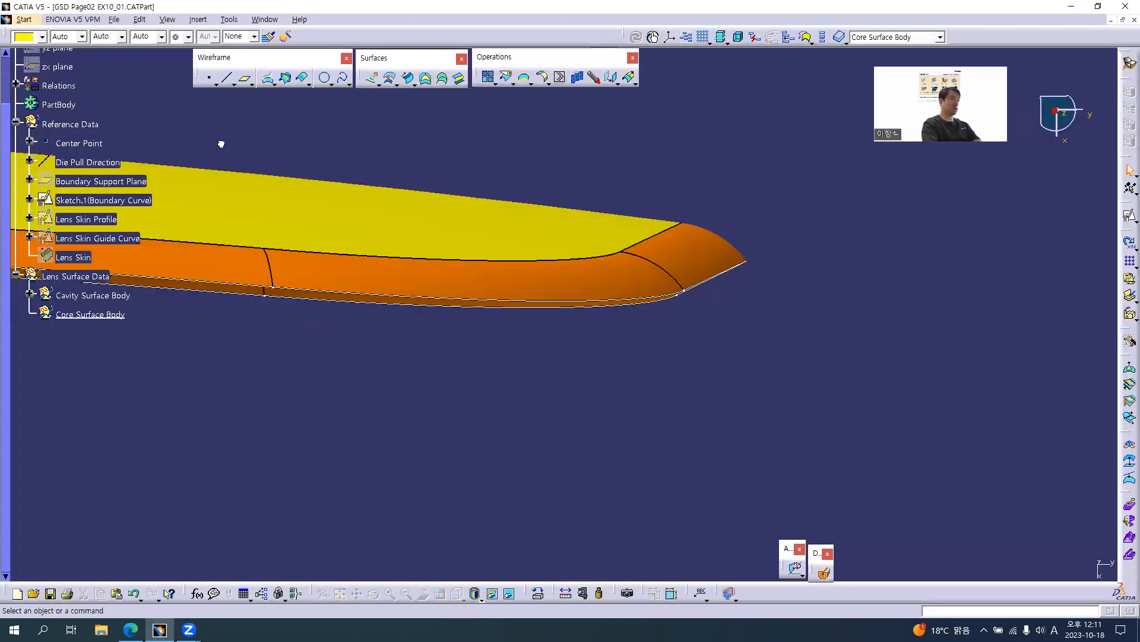
pyautogui.click(408, 85)
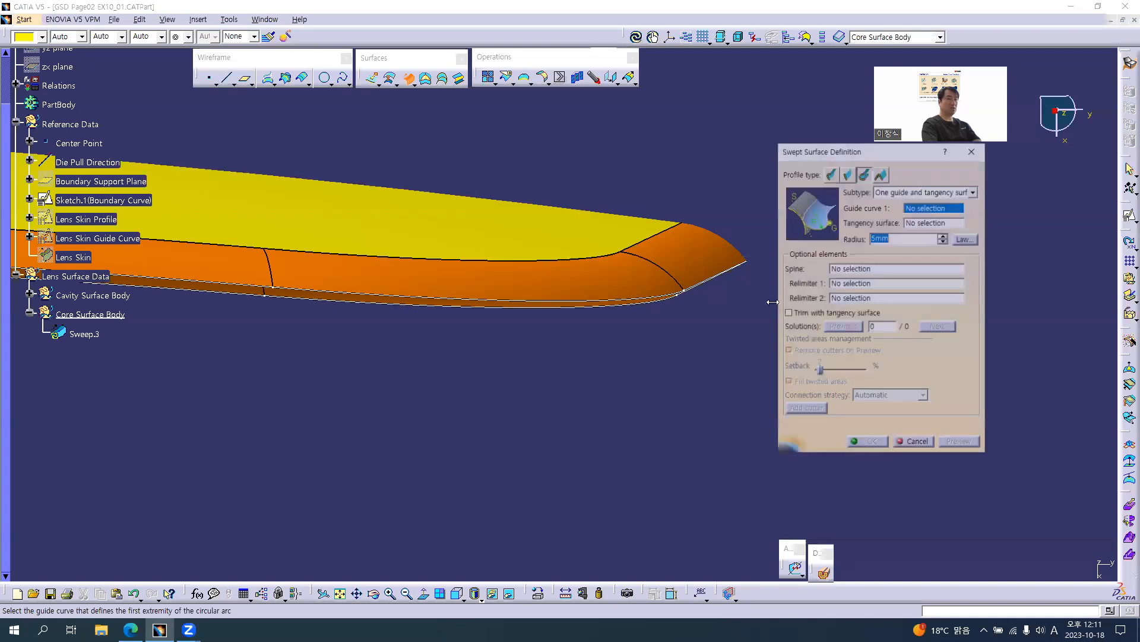
pyautogui.click(847, 173)
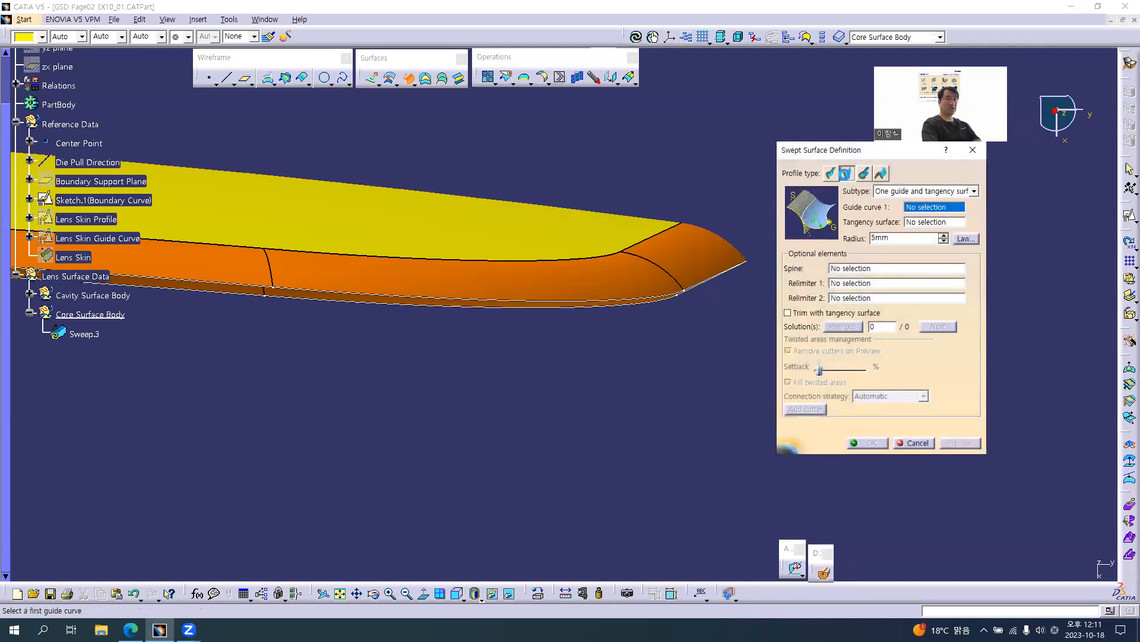
pyautogui.hotkey('alt', 'Tab')
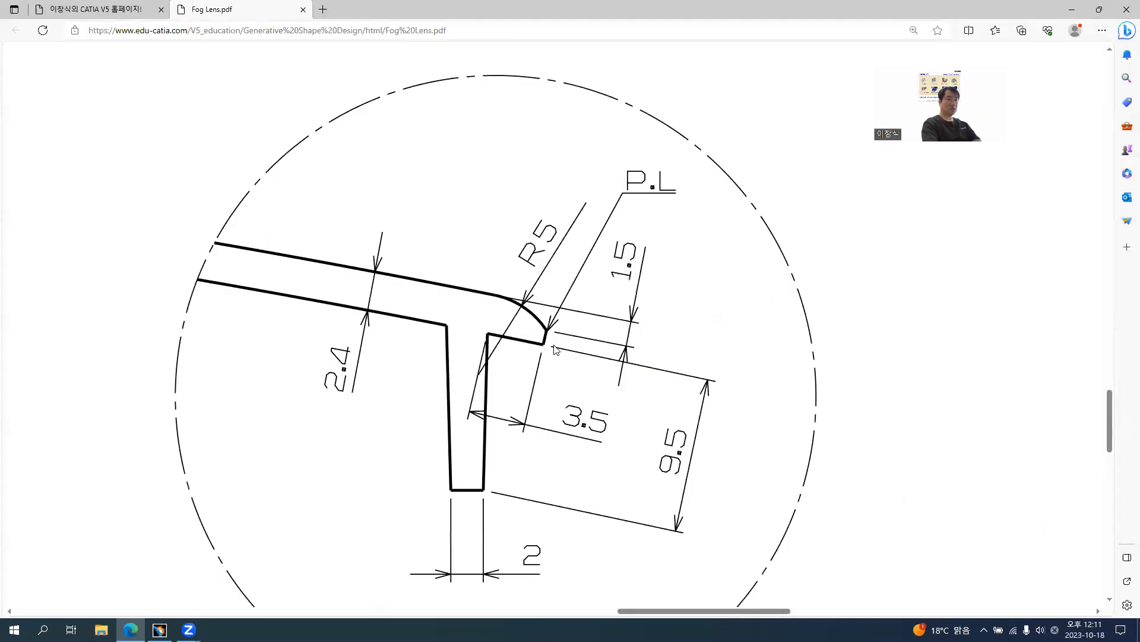
pyautogui.hotkey('alt', 'Tab')
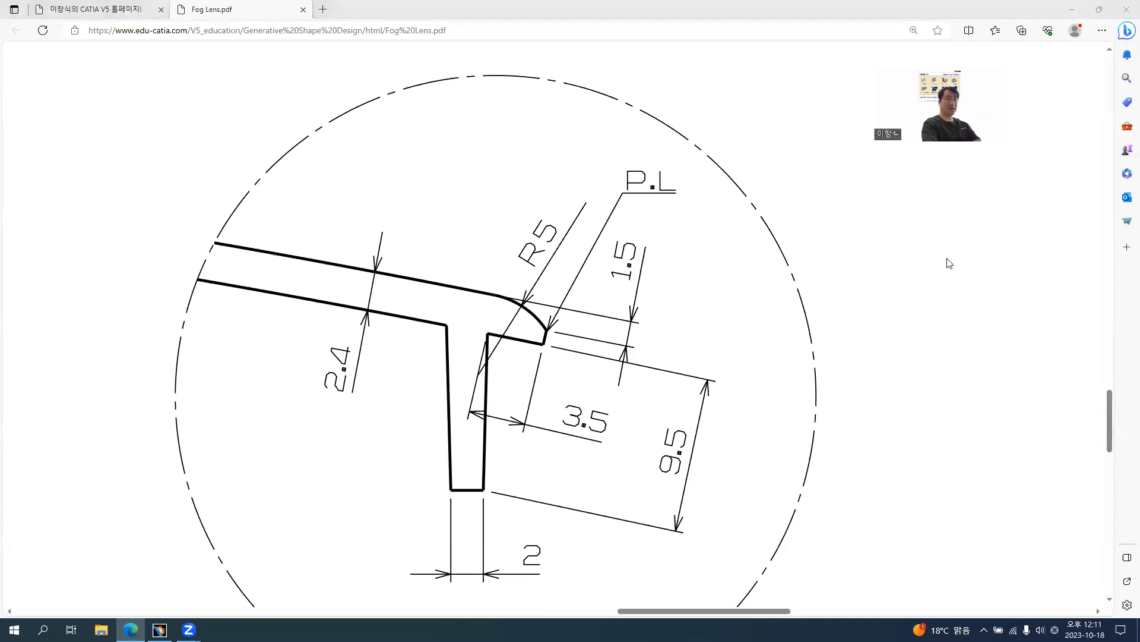
pyautogui.click(911, 194)
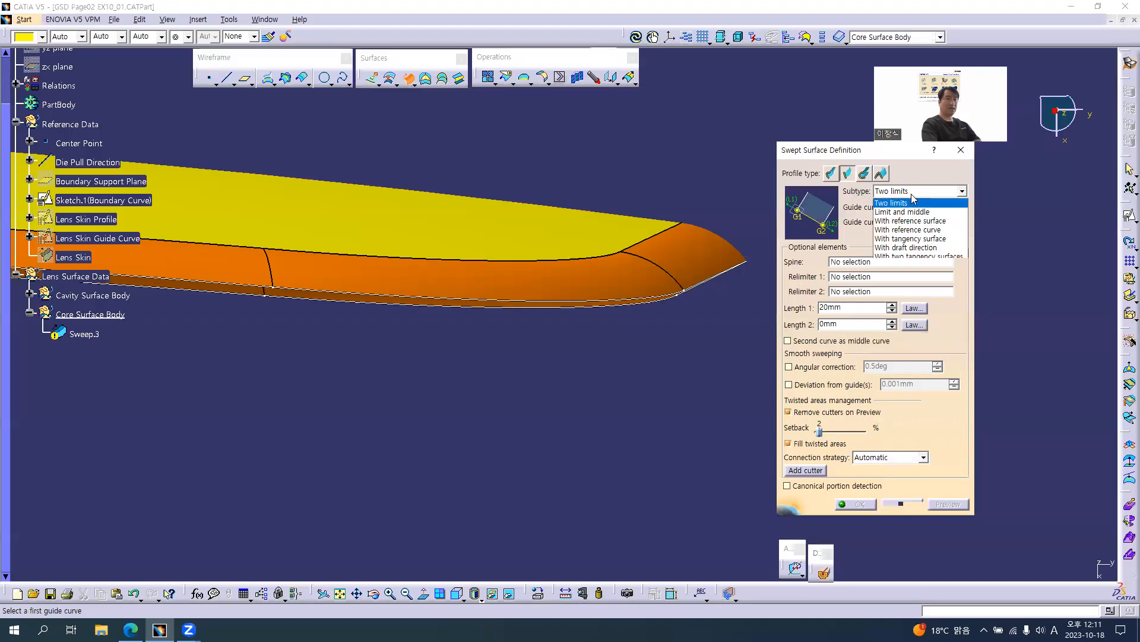
pyautogui.click(902, 248)
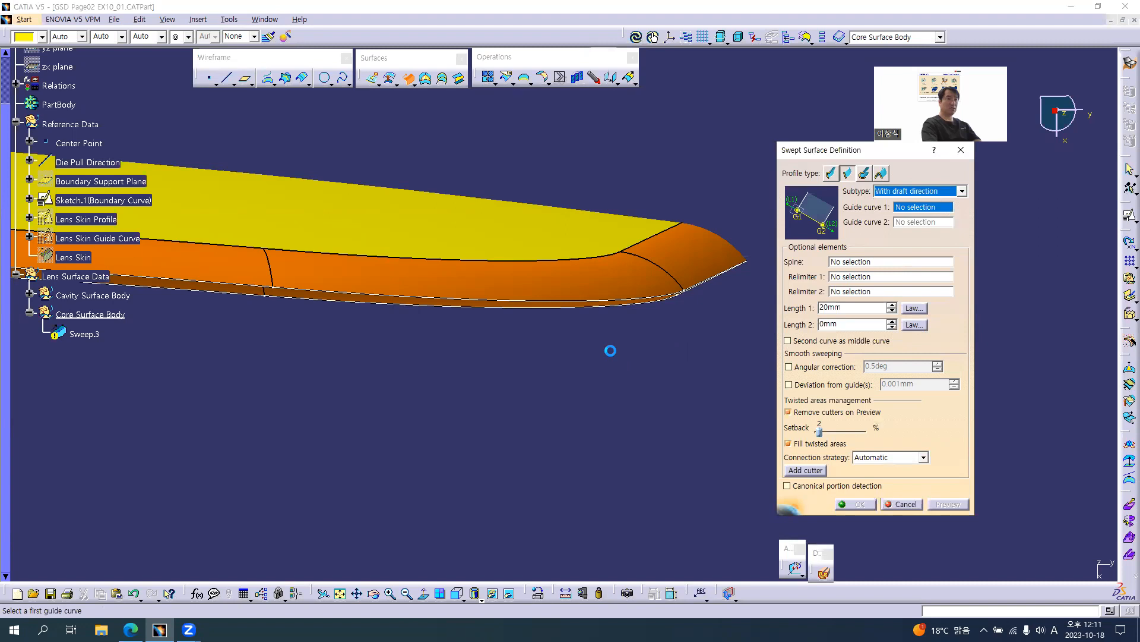
# Step: Use the projected Parting Line as the sweep's guide curve and Die Pull Direction as its draft direction
pyautogui.click(696, 285)
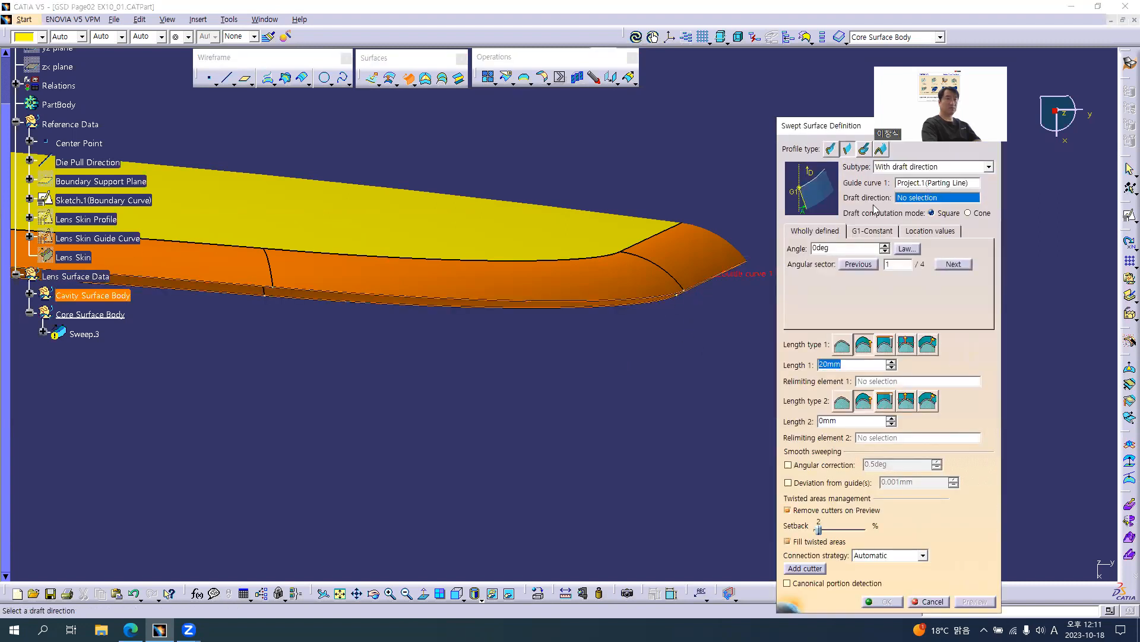
pyautogui.moveTo(335, 359); pyautogui.dragTo(337, 540, button='middle')
pyautogui.click(304, 244)
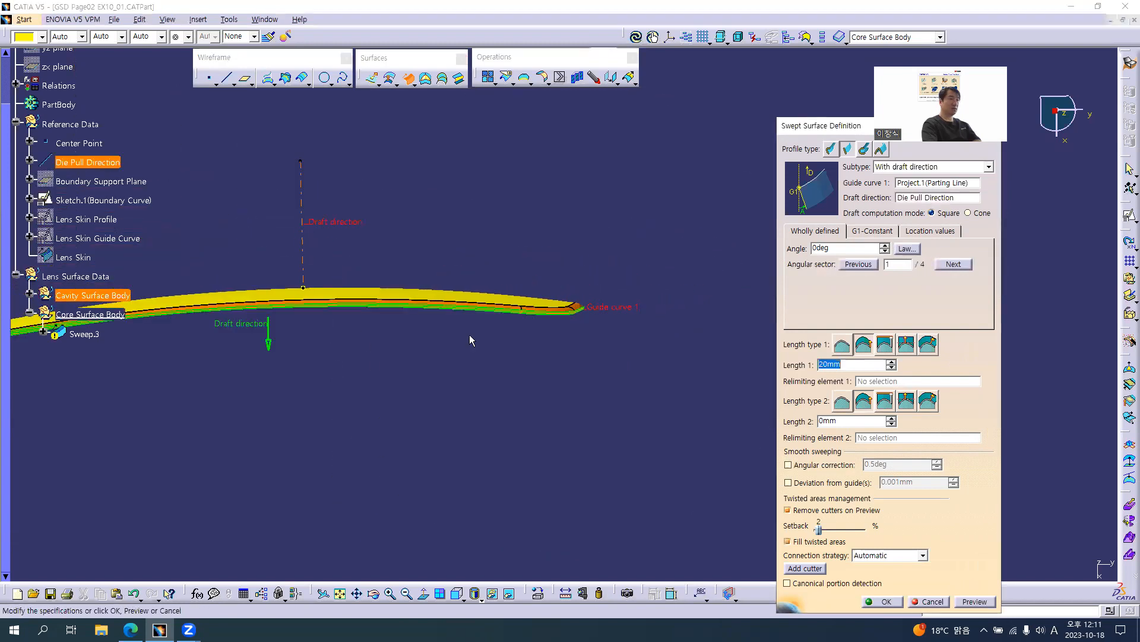
pyautogui.moveTo(606, 390); pyautogui.dragTo(683, 365, button='middle')
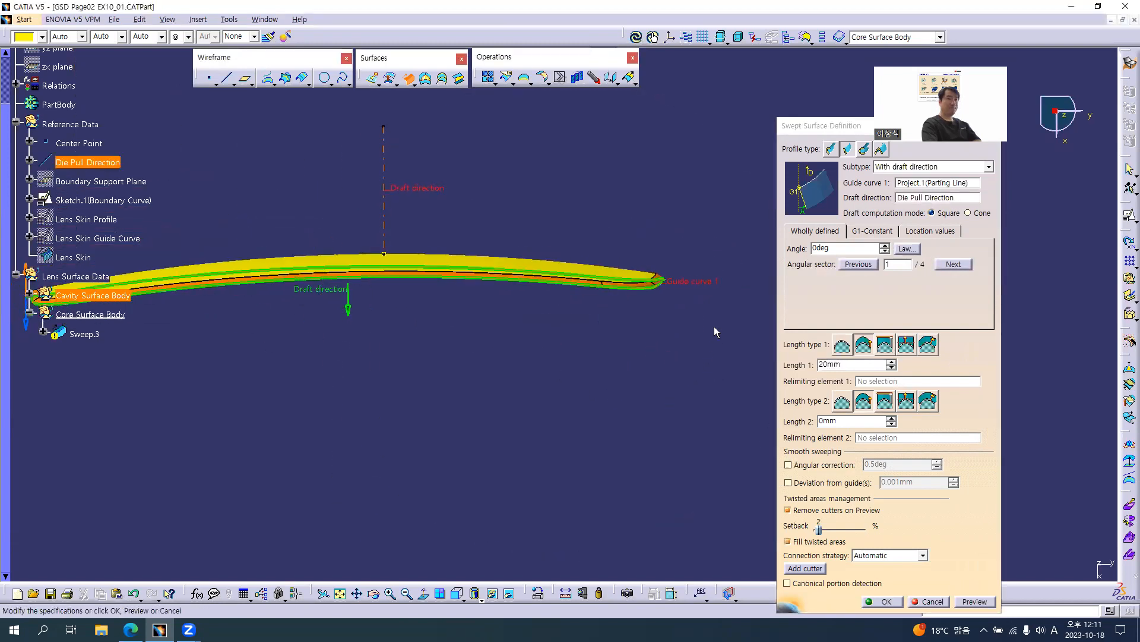
# Step: Set the sweep's draft angle to 15 deg to spread the angular sector arrows apart
pyautogui.click(842, 261)
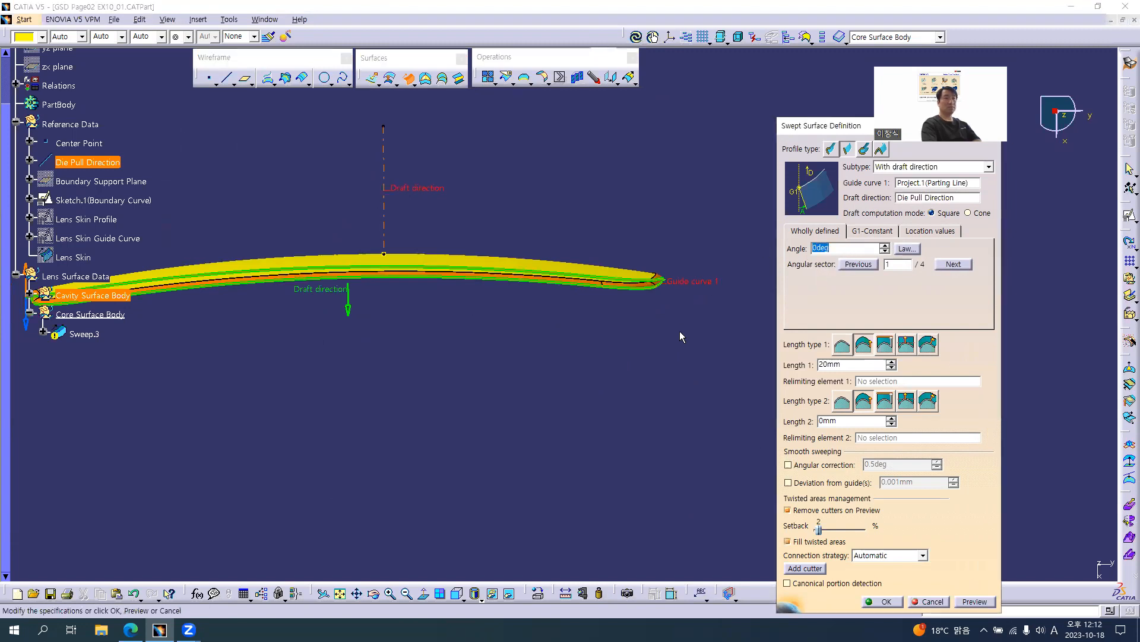
pyautogui.write('1')
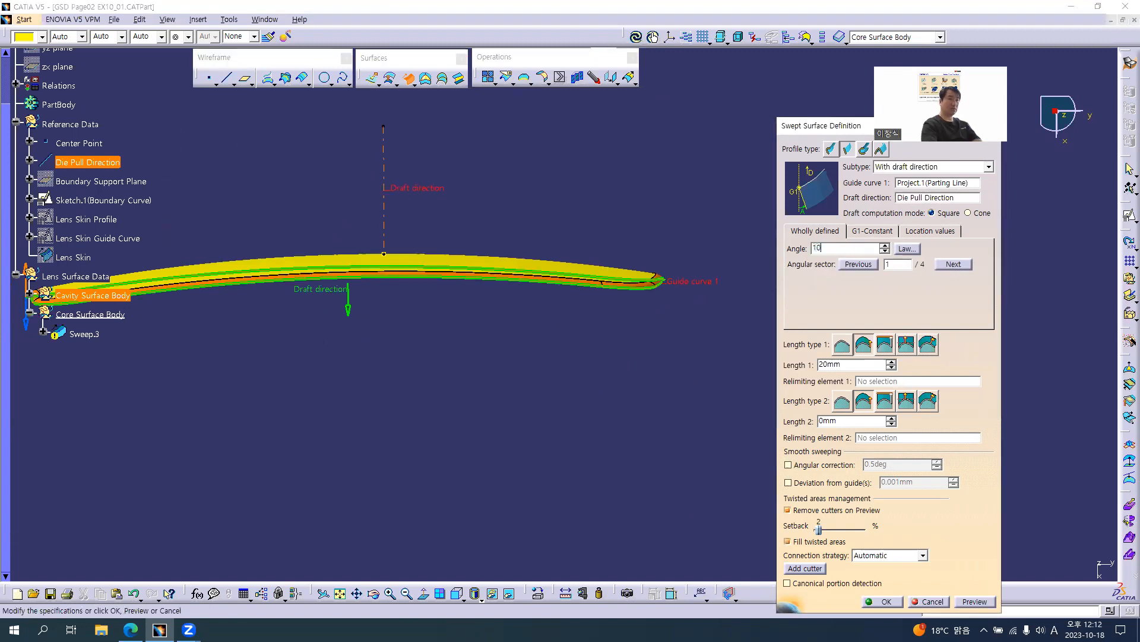
pyautogui.write('5')
pyautogui.press('Tab')
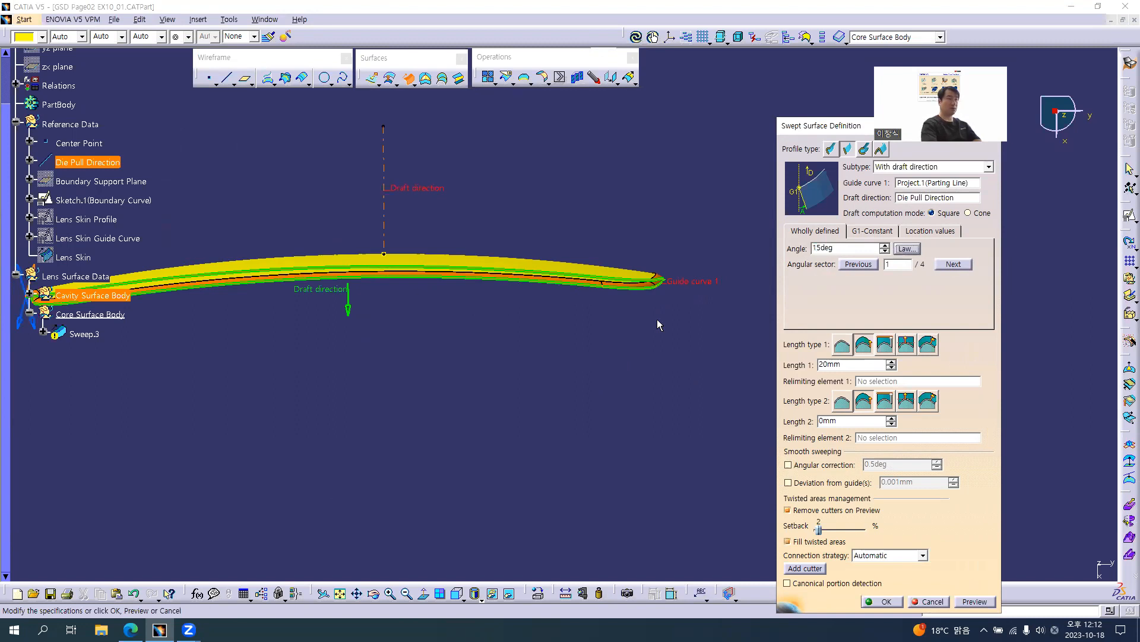
pyautogui.moveTo(523, 363); pyautogui.dragTo(674, 381, button='middle')
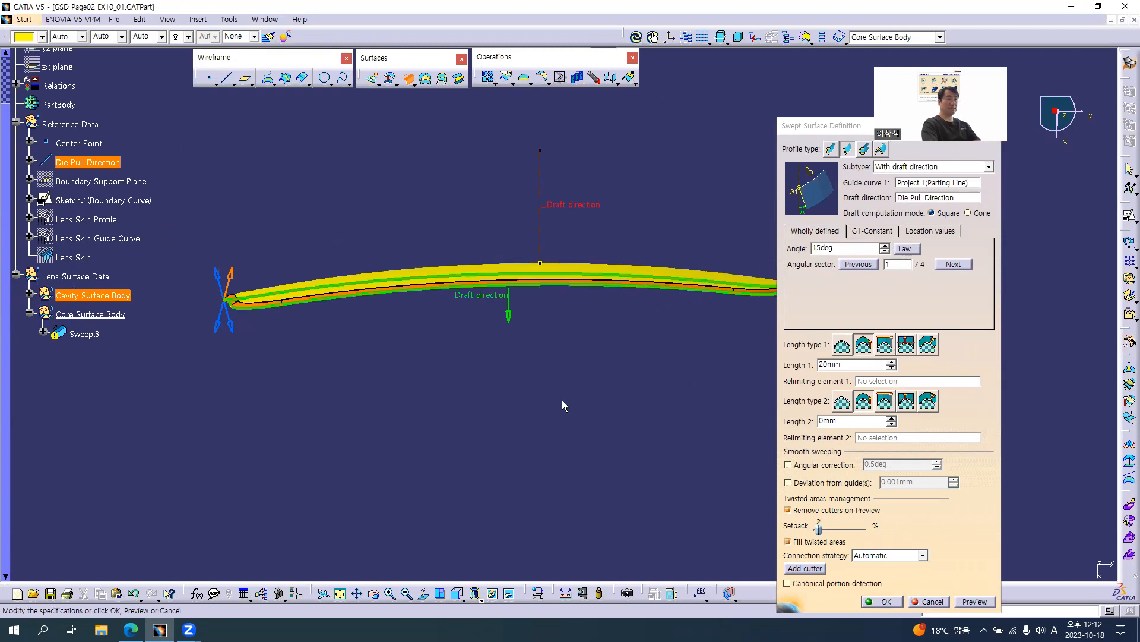
# Step: Compare with the flange section in the drawing and choose angular sector 4 for the sweep
pyautogui.hotkey('alt', 'Tab')
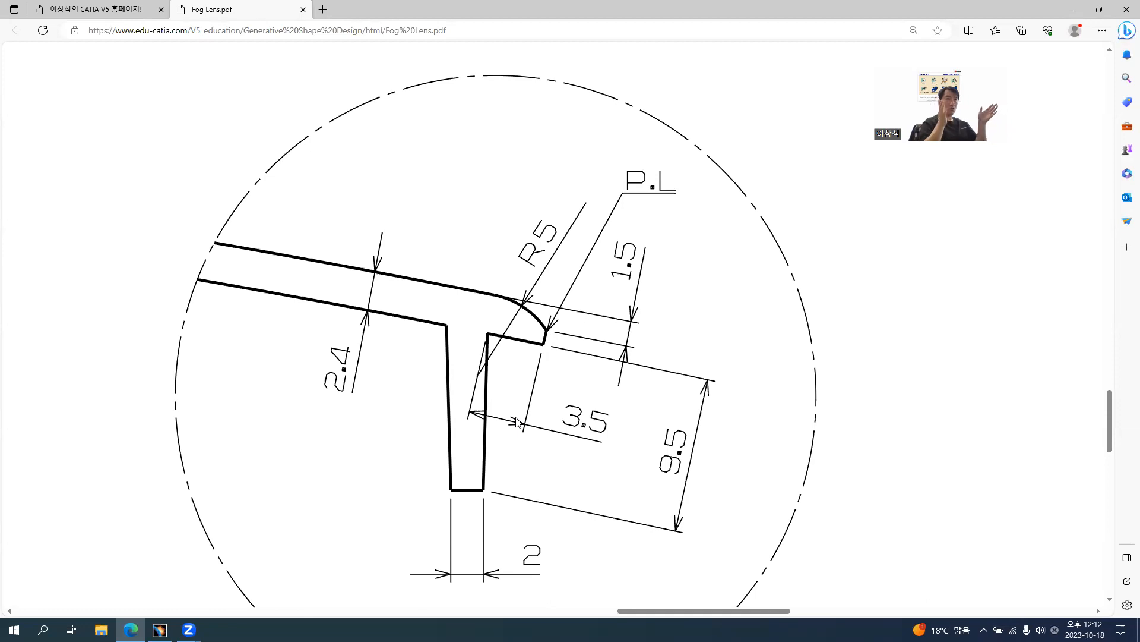
pyautogui.hotkey('alt', 'Tab')
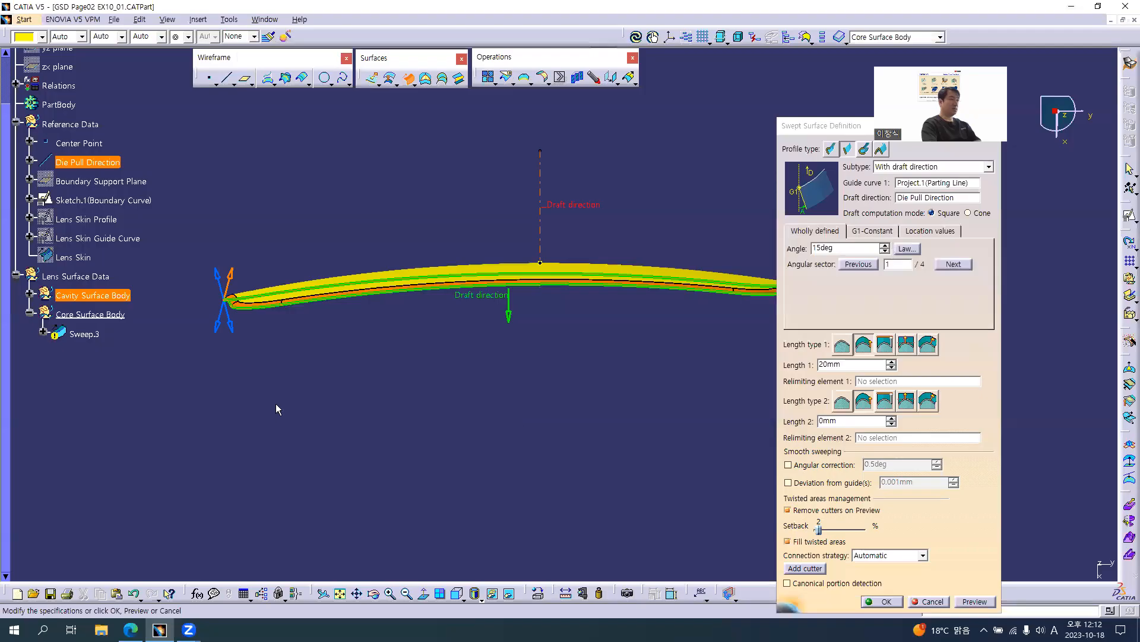
pyautogui.click(229, 327)
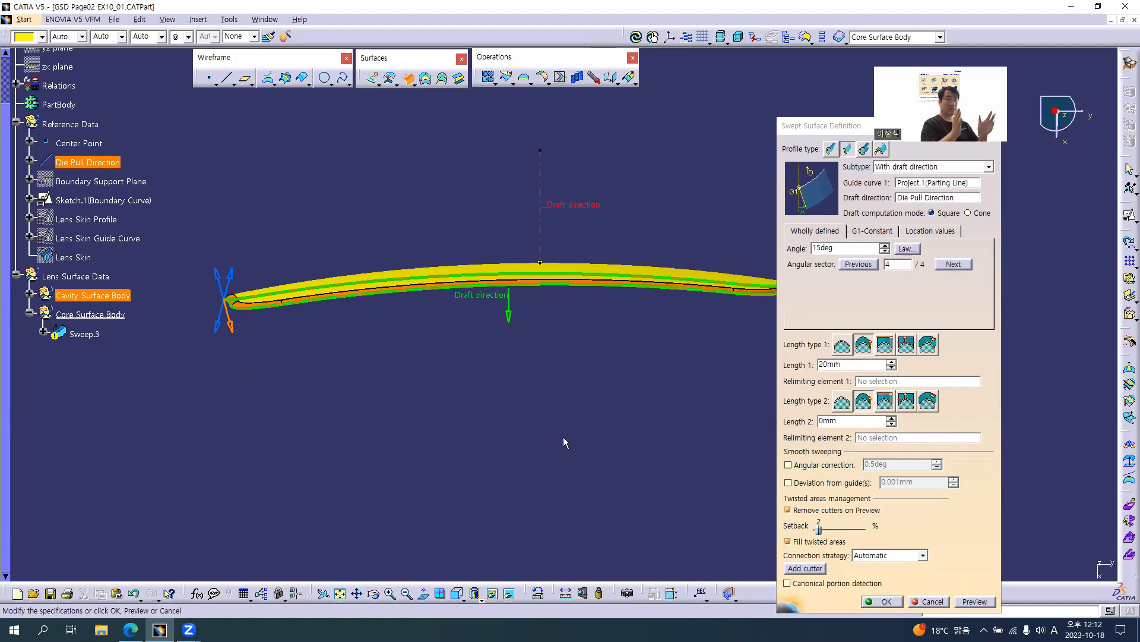
pyautogui.moveTo(554, 425); pyautogui.dragTo(460, 415, button='middle')
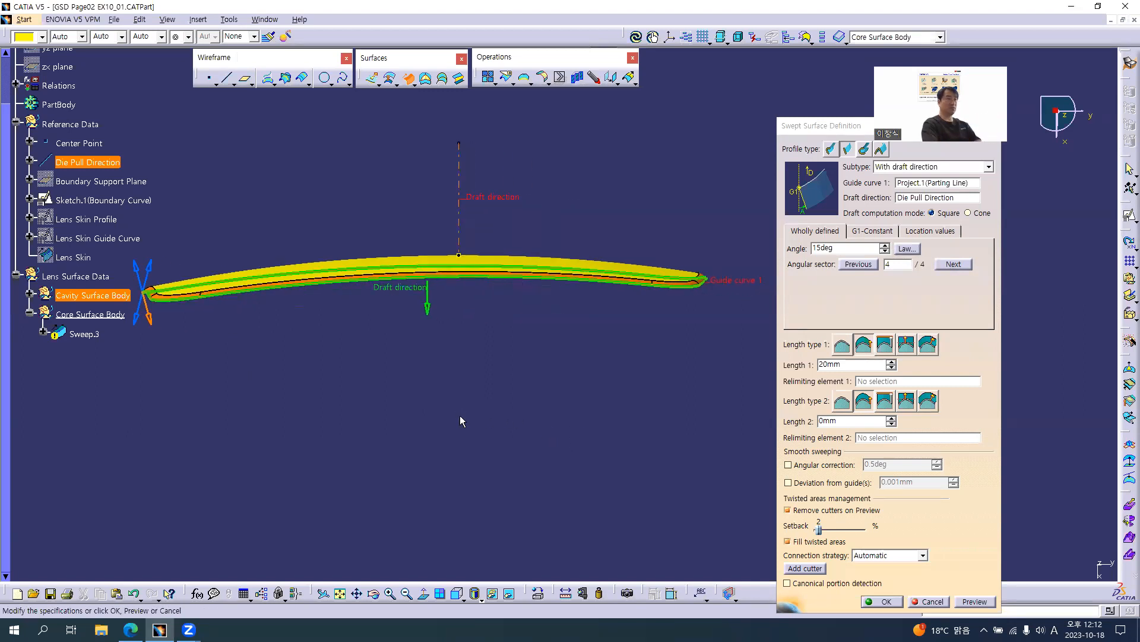
# Step: Set the sweep's draft angle to 1.5 deg
pyautogui.moveTo(852, 248); pyautogui.dragTo(741, 247)
pyautogui.write('1.5')
pyautogui.press('Tab')
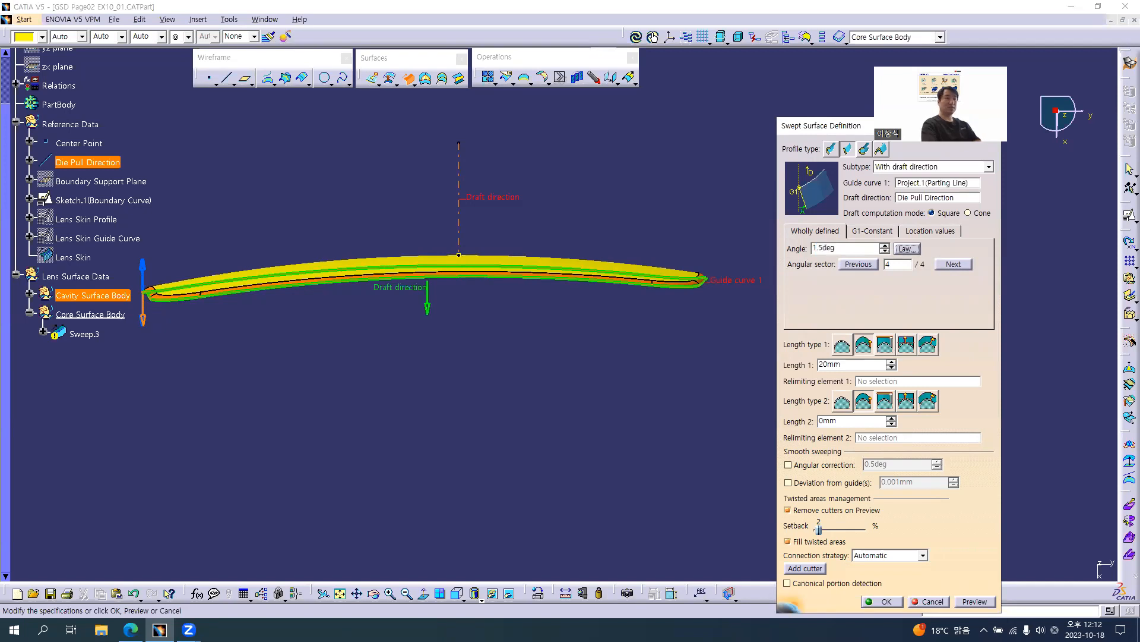
pyautogui.moveTo(658, 422); pyautogui.dragTo(555, 412, button='middle')
pyautogui.keyDown('ctrl'); pyautogui.moveTo(556, 411); pyautogui.dragTo(493, 408, button='middle'); pyautogui.keyUp('ctrl')
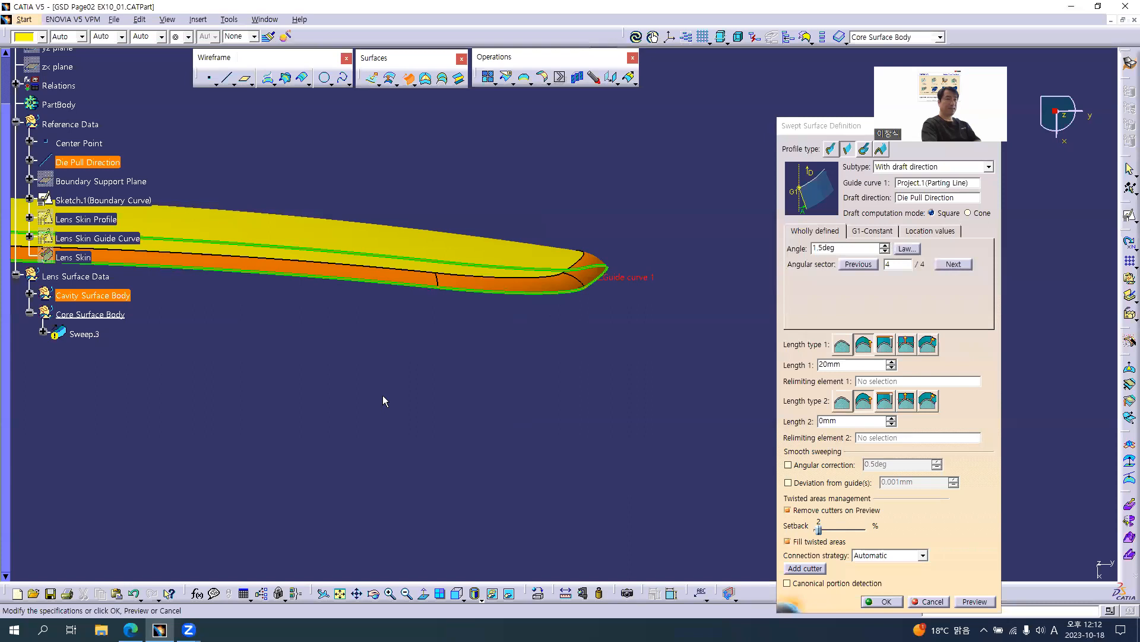
# Step: Check the flange edge in the drawing's Detail C and set the sweep's Length 1 to 3 mm
pyautogui.doubleClick(844, 364)
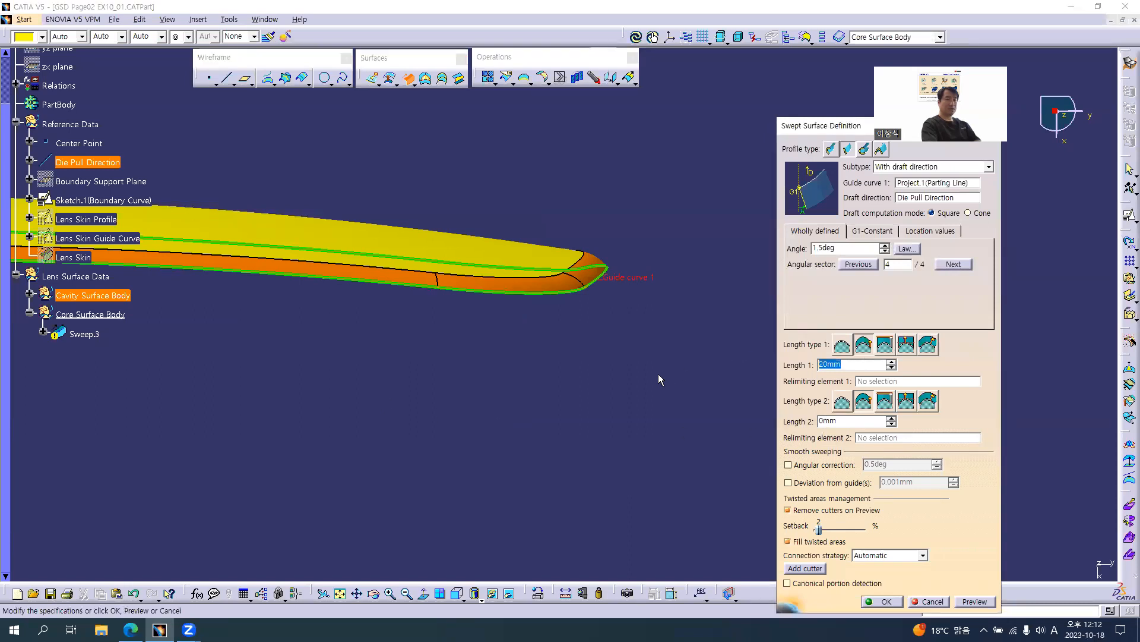
pyautogui.hotkey('alt', 'Tab')
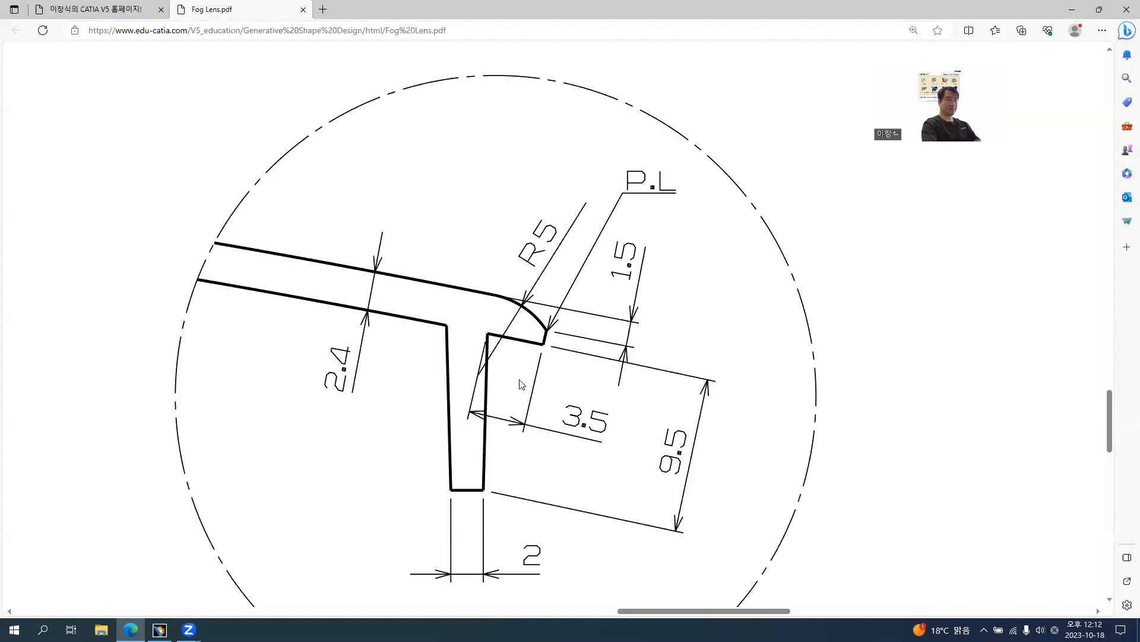
pyautogui.keyDown('ctrl'); pyautogui.scroll(2, 547, 344); pyautogui.keyUp('ctrl')
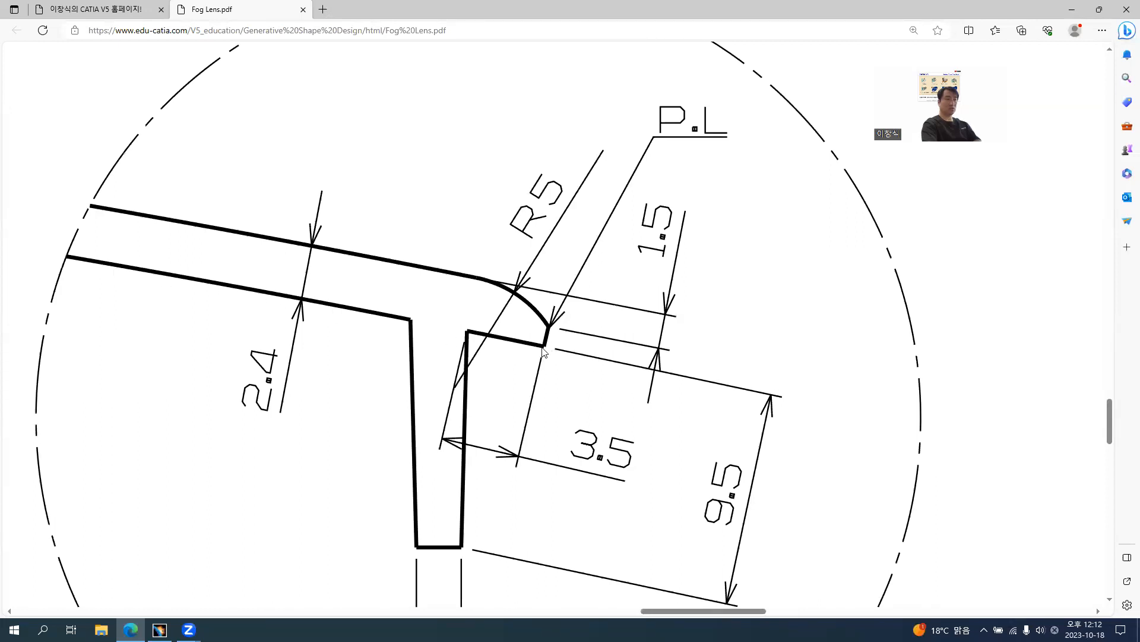
pyautogui.hotkey('alt', 'Tab')
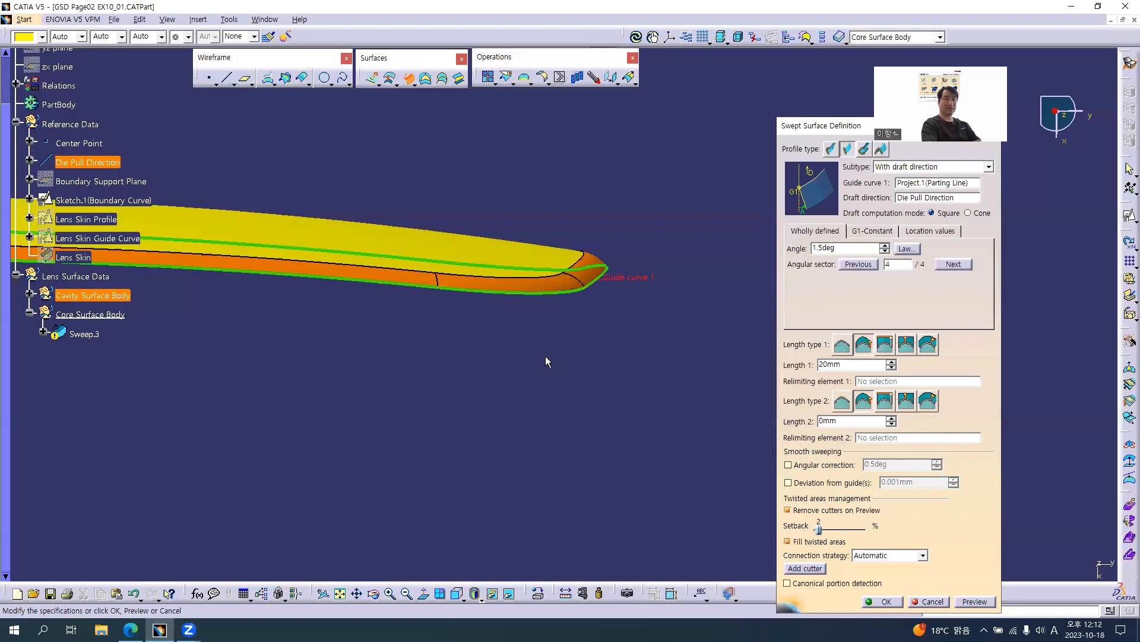
pyautogui.doubleClick(837, 364)
pyautogui.write('3')
pyautogui.click(673, 415)
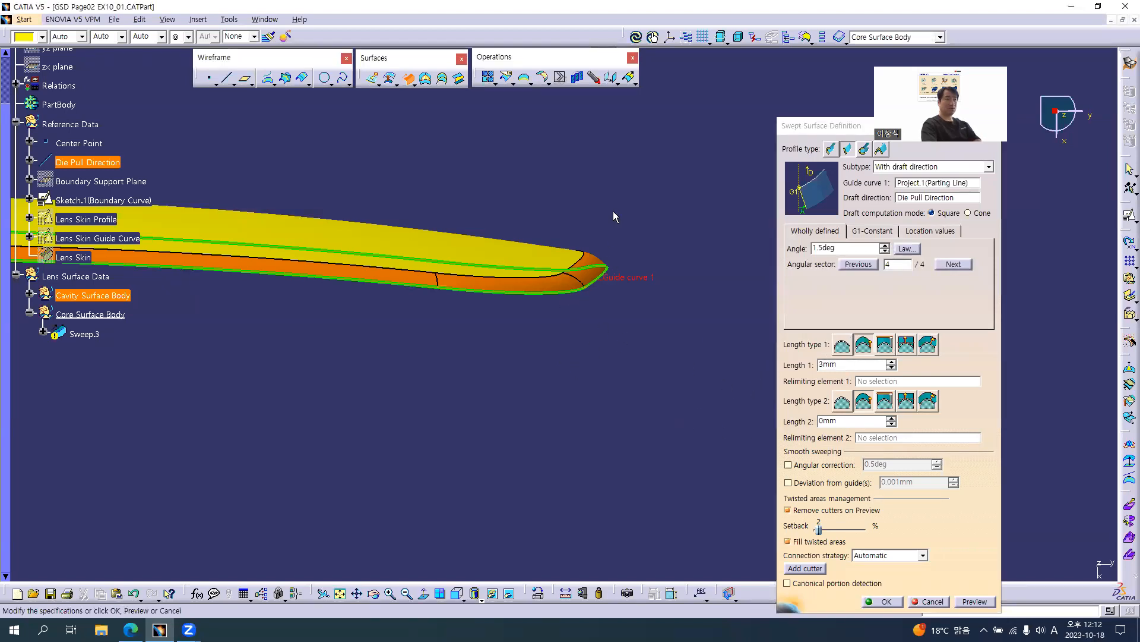
# Step: Set the sweep's Length 2 to 1 mm, preview it at the lens end and create the swept surface
pyautogui.moveTo(742, 427); pyautogui.dragTo(651, 468)
pyautogui.write('1')
pyautogui.click(651, 469)
pyautogui.click(980, 603)
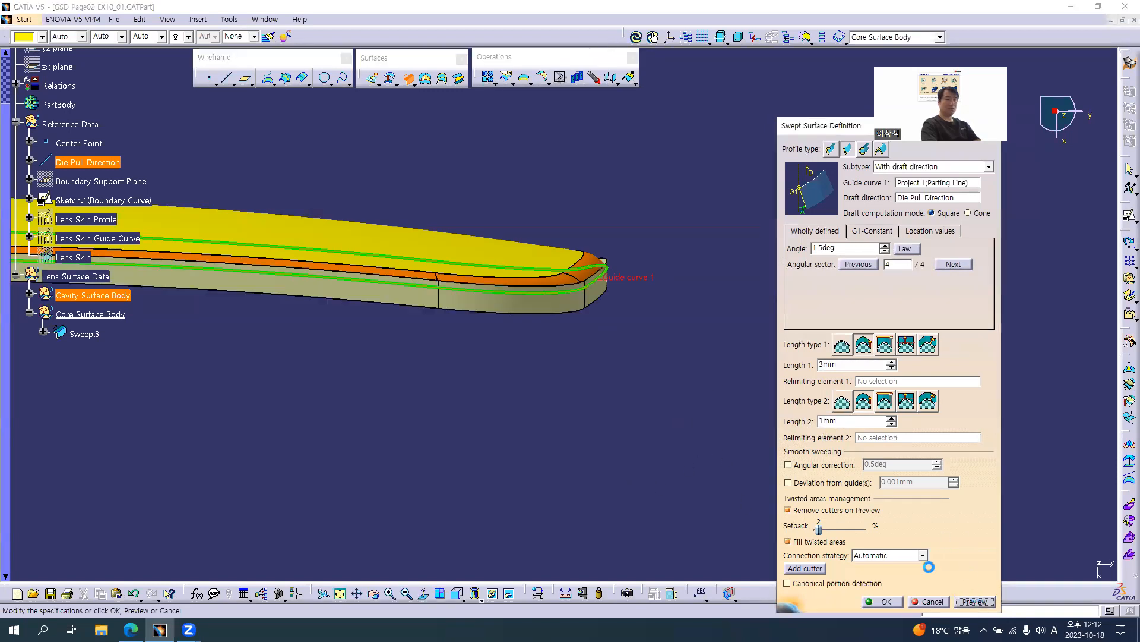
pyautogui.middleClick(577, 286)
pyautogui.moveTo(508, 462); pyautogui.dragTo(558, 342, button='middle')
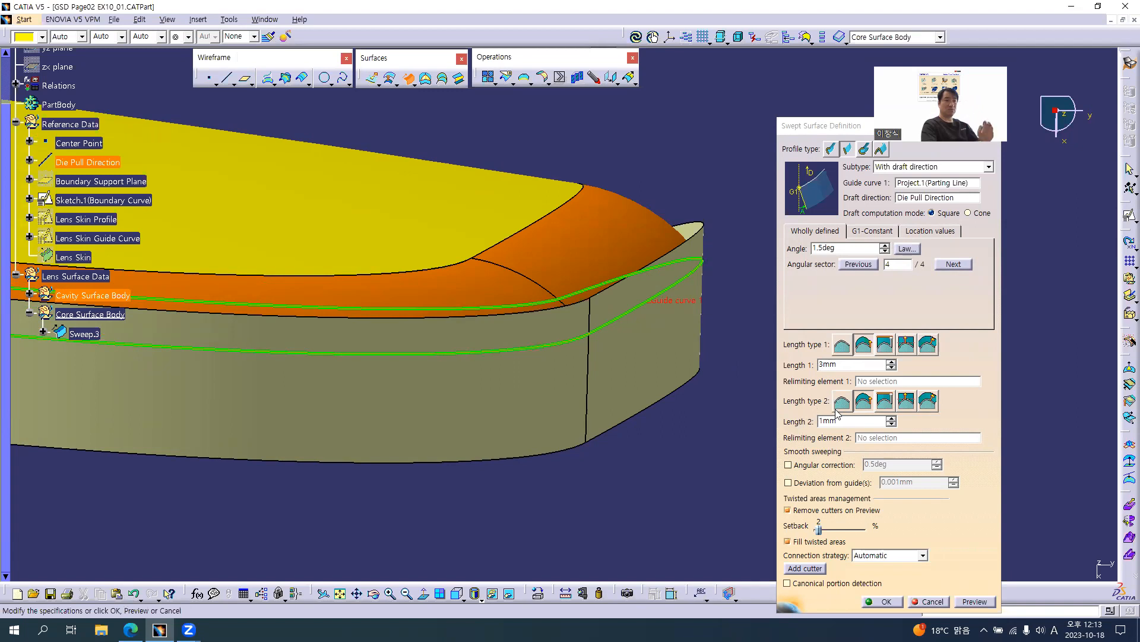
pyautogui.click(884, 602)
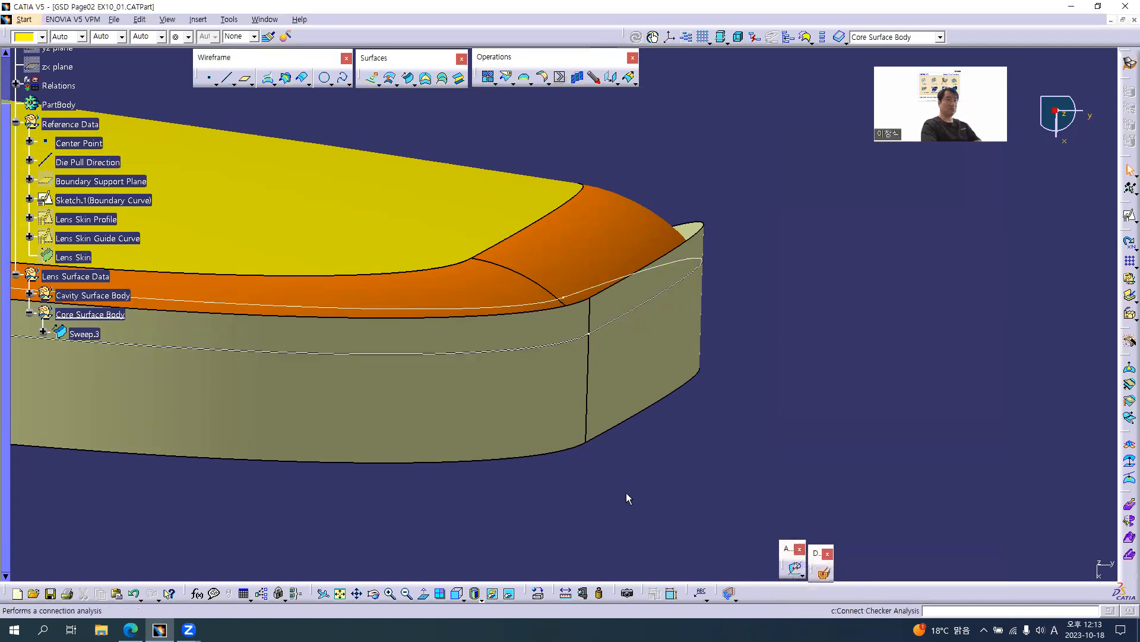
# Step: Rename the swept surface in Core Surface Body as Sweep.3(Core First Surface)
pyautogui.click(84, 334)
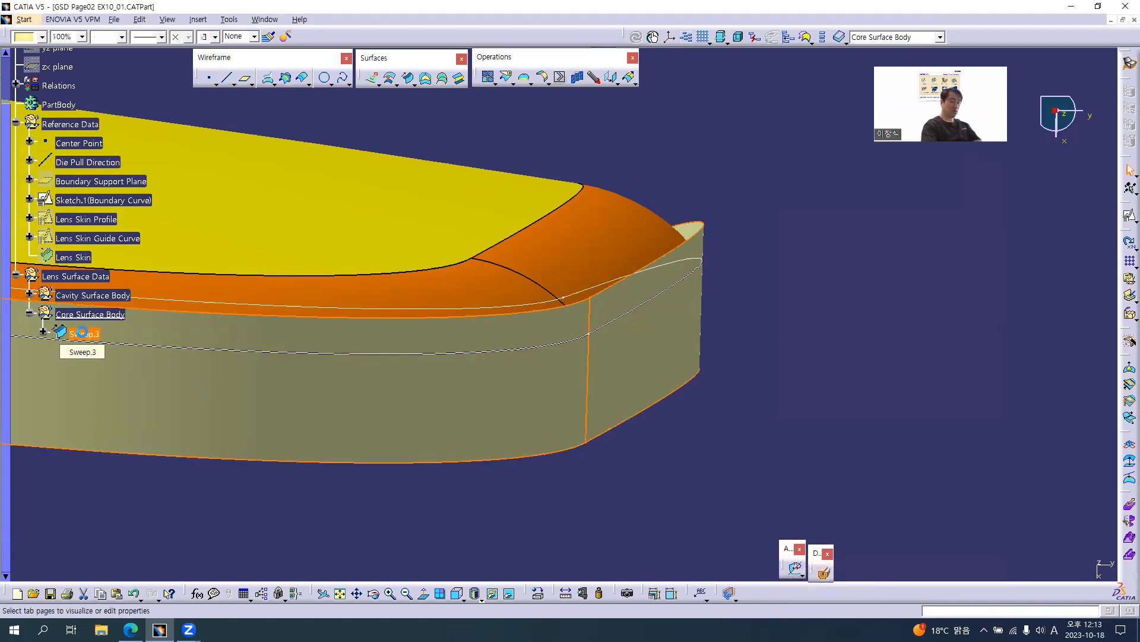
pyautogui.hotkey('alt', 'Return')
pyautogui.write('Core')
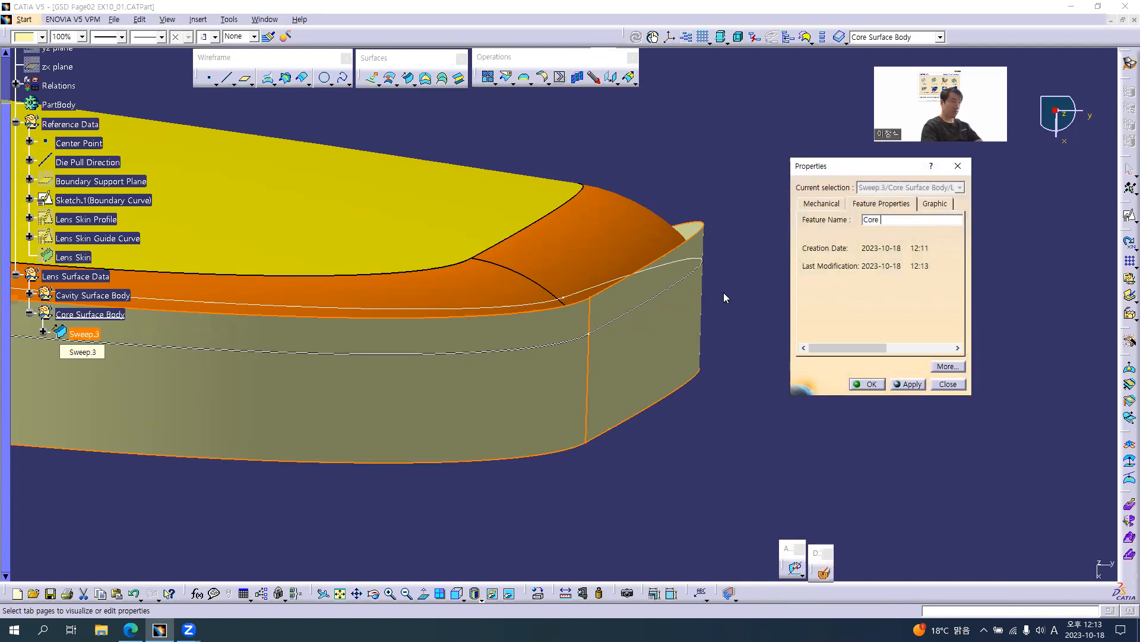
pyautogui.press('Escape')
pyautogui.hotkey('alt', 'Return')
pyautogui.press('End')
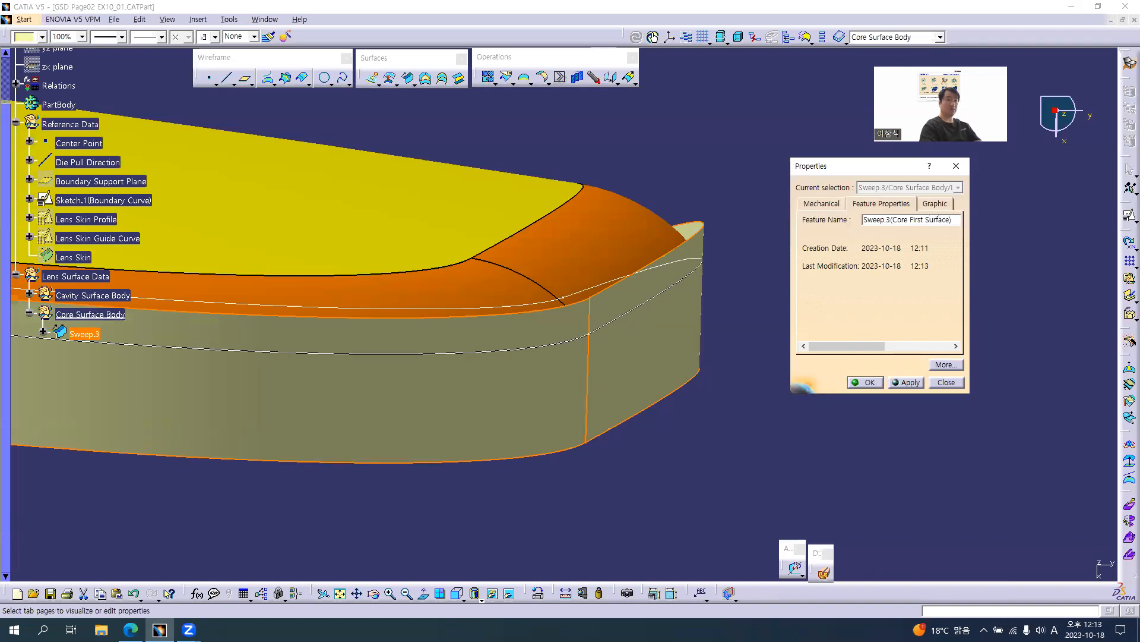
pyautogui.press('Return')
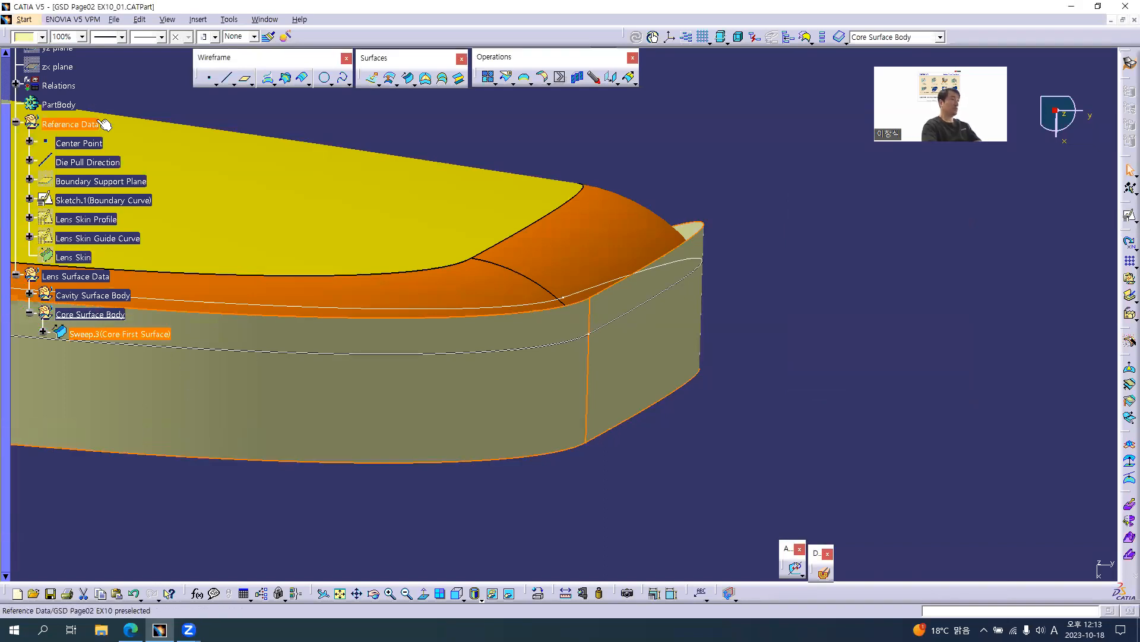
# Step: Colour the Core First Surface sweep cyan and view it at the lens end
pyautogui.click(42, 37)
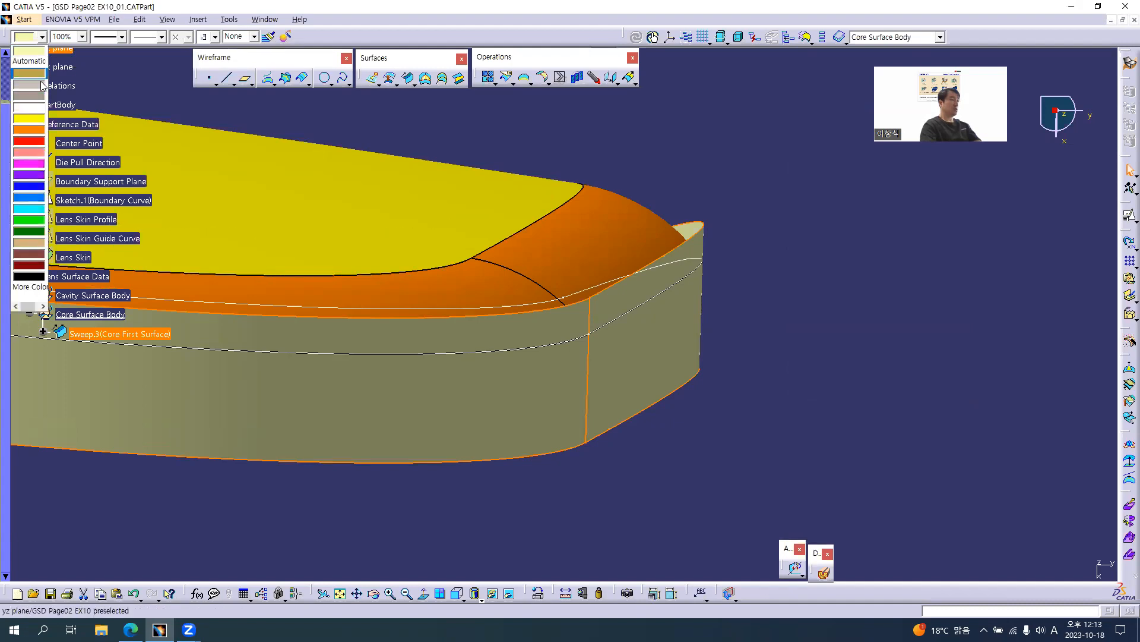
pyautogui.click(36, 208)
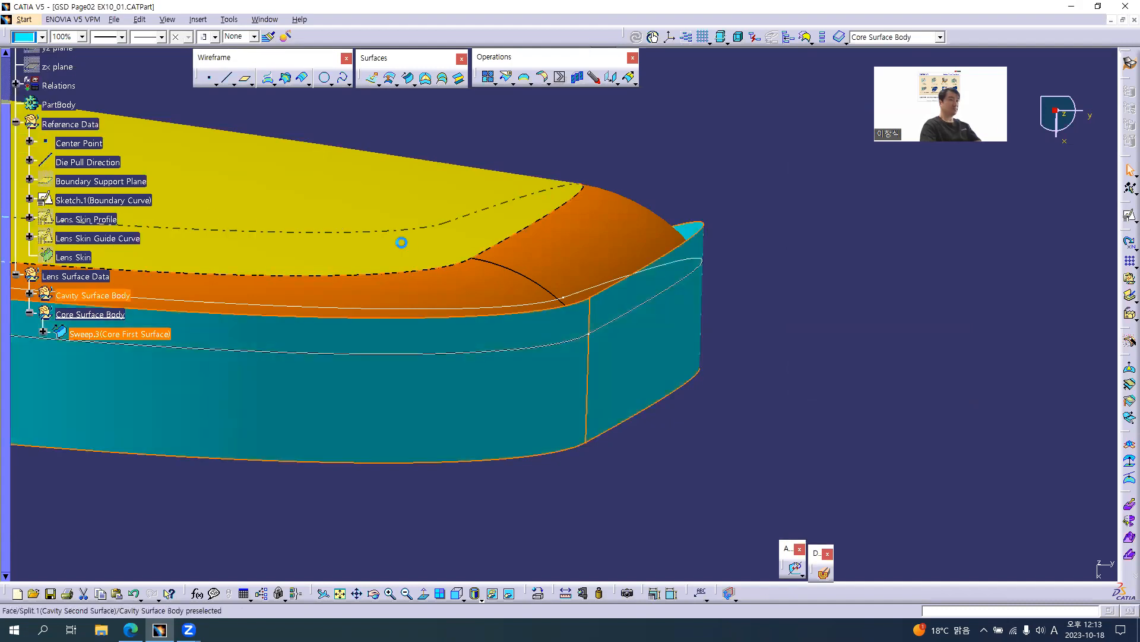
pyautogui.moveTo(613, 243); pyautogui.dragTo(848, 231, button='middle')
pyautogui.moveTo(560, 304); pyautogui.dragTo(553, 344, button='middle')
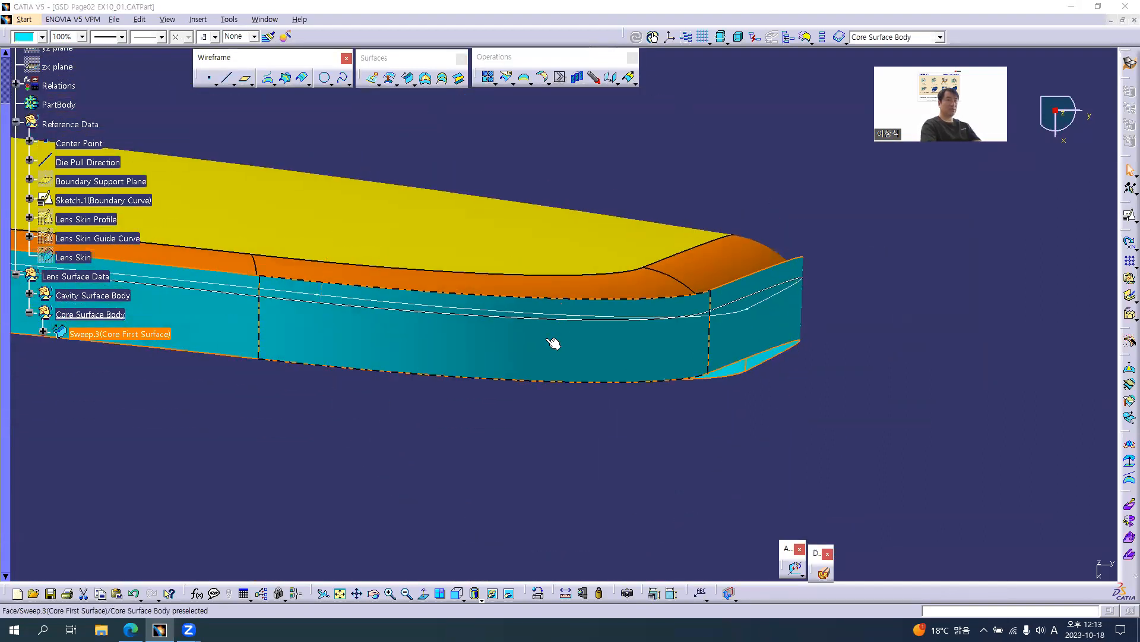
# Step: Check the parting line in the drawing's flange section and hide the projected Parting Line curve in the model
pyautogui.hotkey('alt', 'Tab')
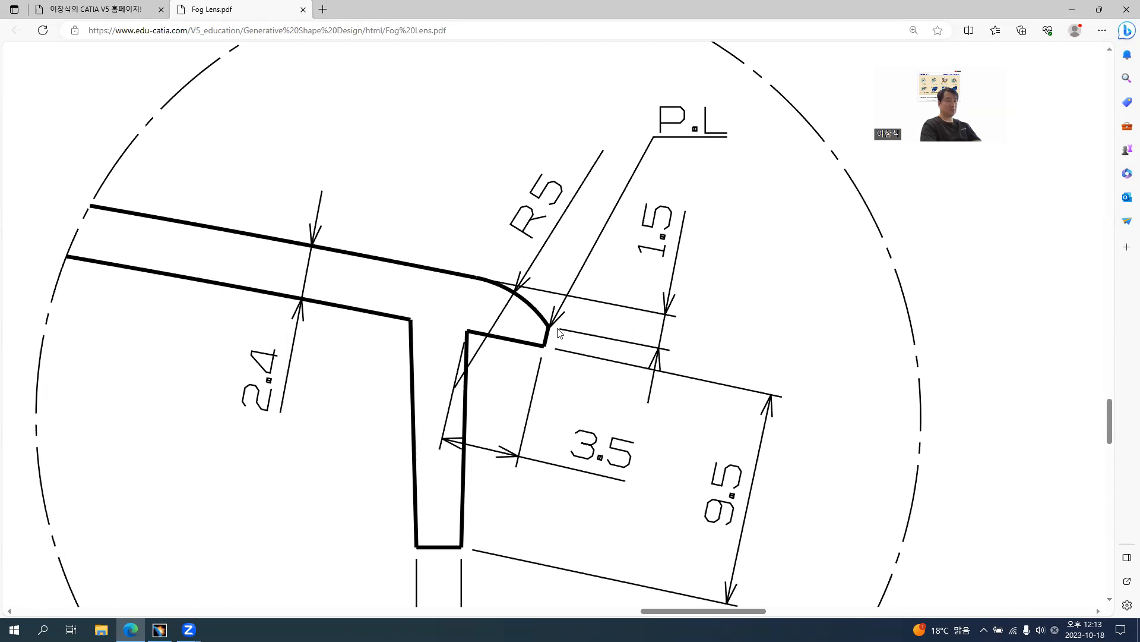
pyautogui.hotkey('alt', 'Tab')
pyautogui.rightClick(755, 297)
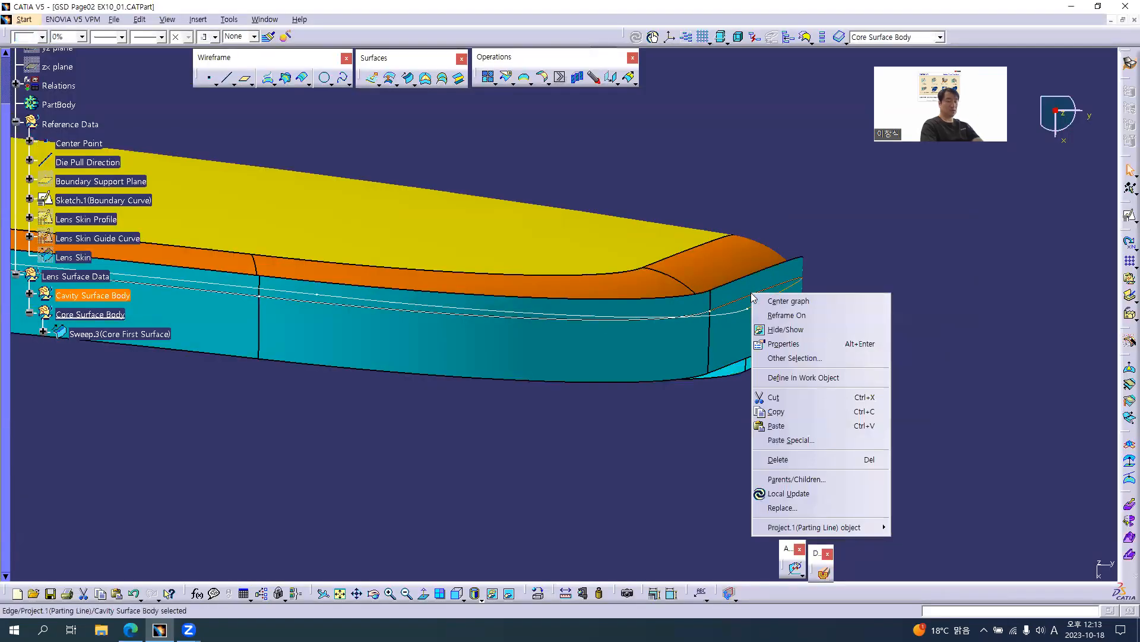
pyautogui.press('h')
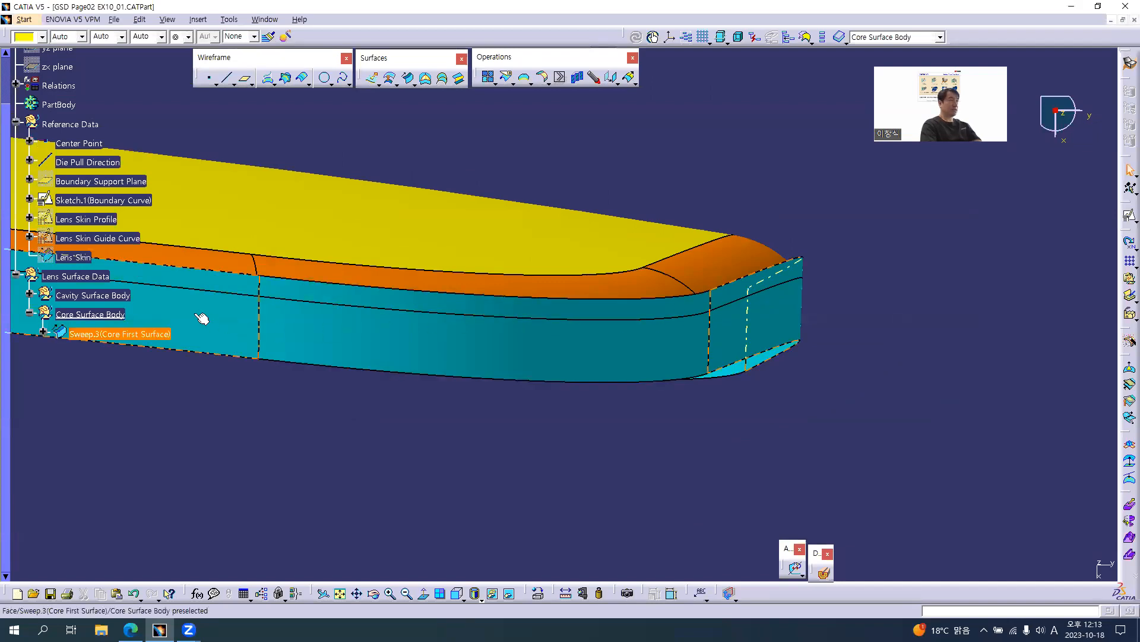
# Step: Check the wall thickness in the drawing and offset the Lens Skin surface by 2.4 mm, previewing it before creation
pyautogui.hotkey('alt', 'Tab')
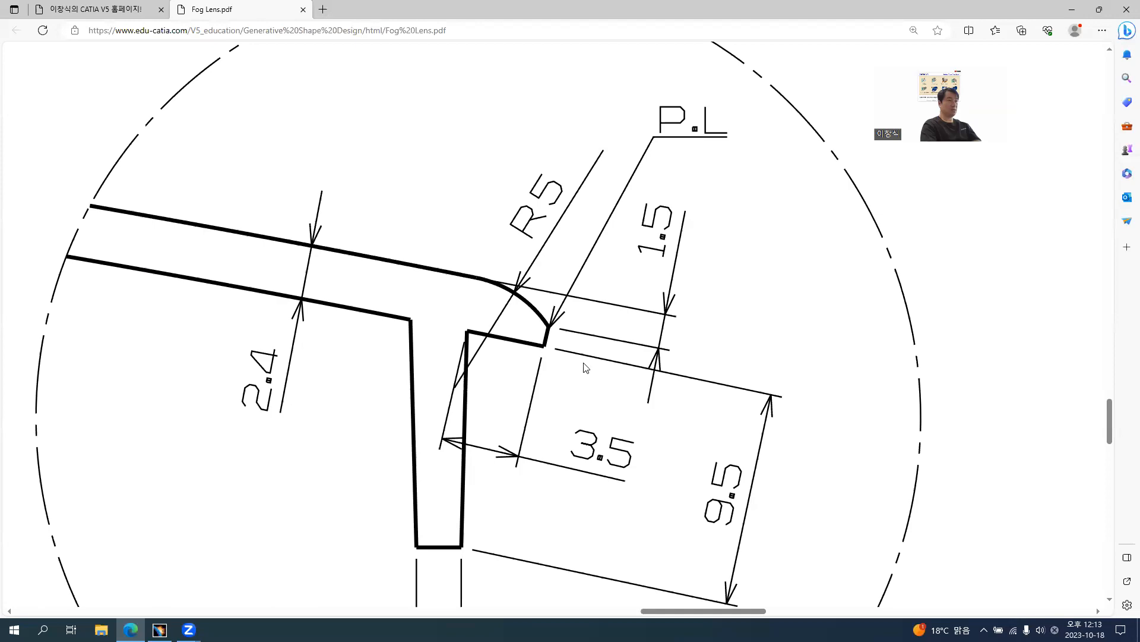
pyautogui.hotkey('alt', 'Tab')
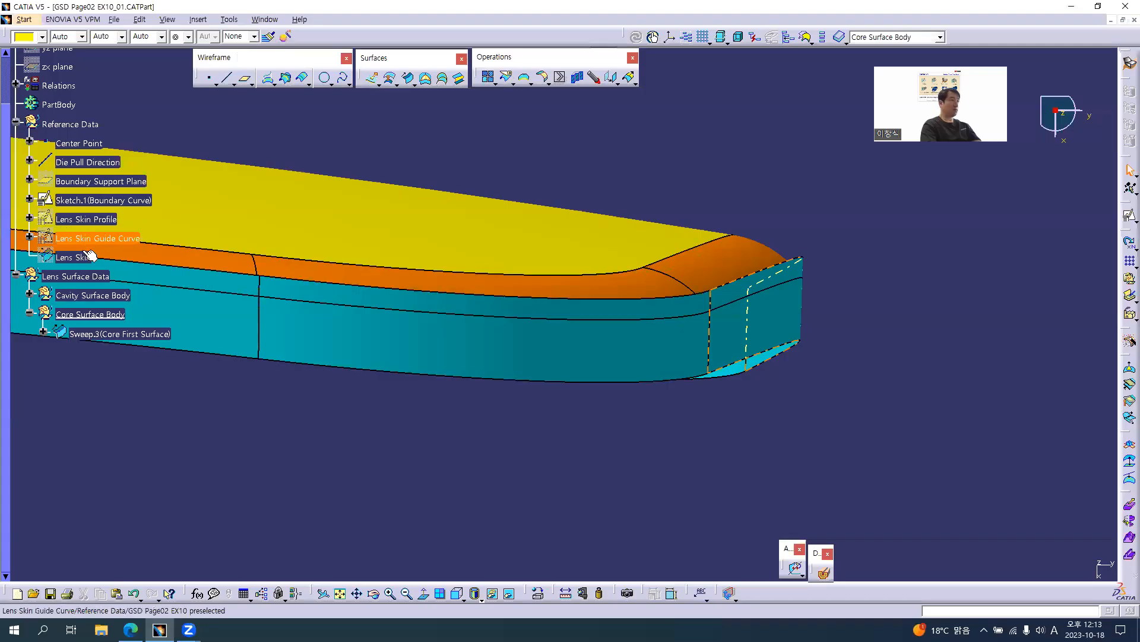
pyautogui.click(389, 78)
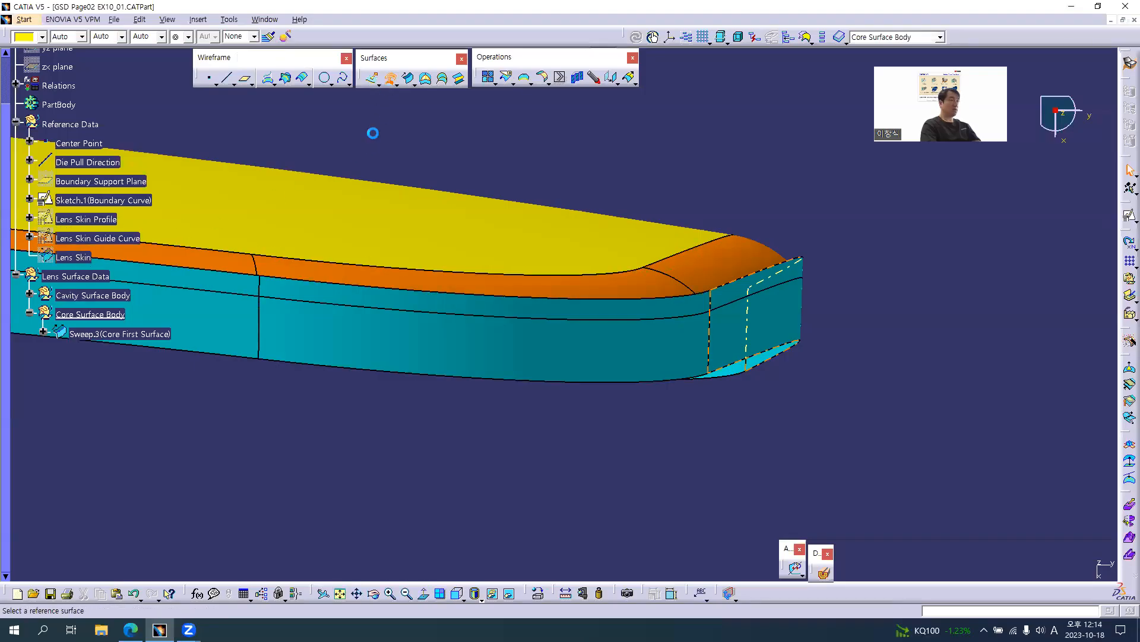
pyautogui.click(79, 260)
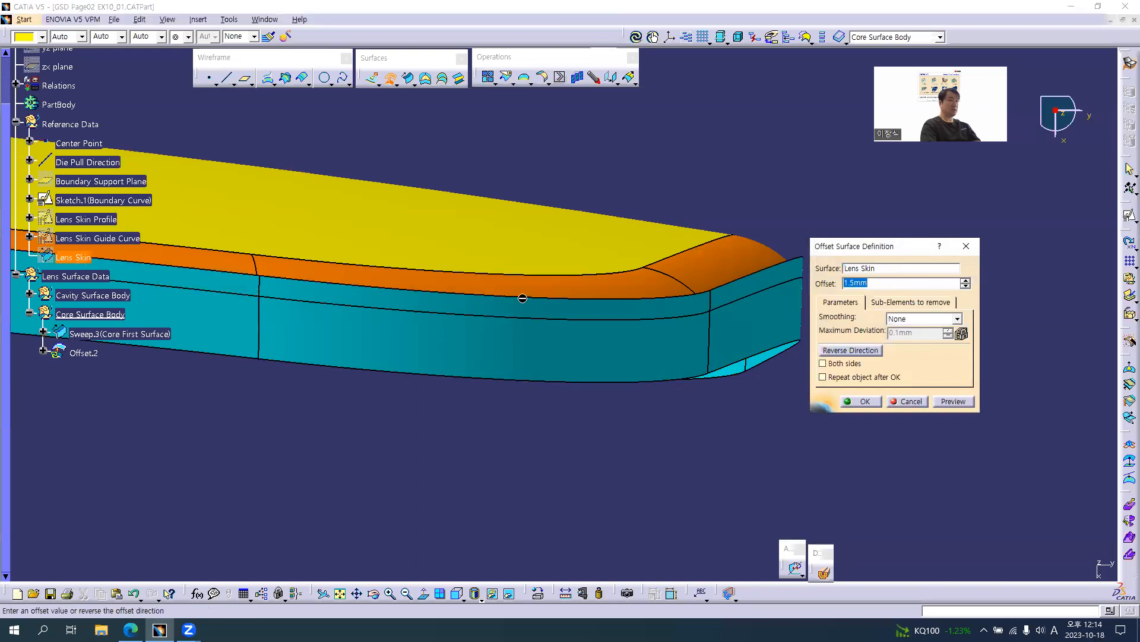
pyautogui.write('2.4')
pyautogui.press('Tab')
pyautogui.keyDown('ctrl'); pyautogui.moveTo(502, 331); pyautogui.dragTo(506, 460, button='middle'); pyautogui.keyUp('ctrl')
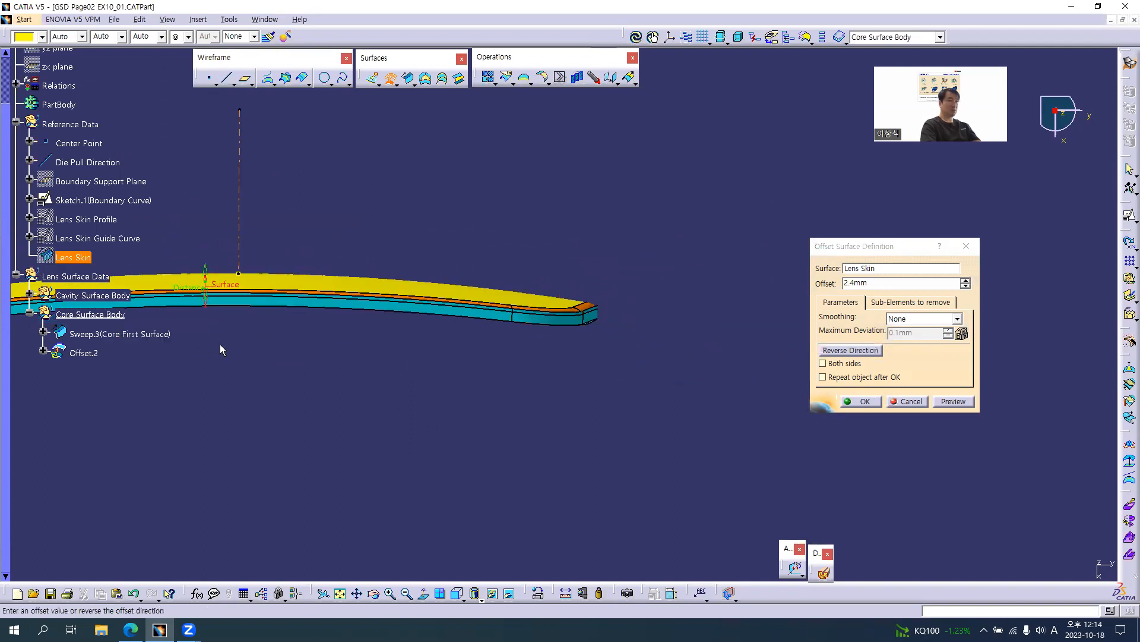
pyautogui.click(952, 401)
pyautogui.keyDown('ctrl'); pyautogui.moveTo(478, 382); pyautogui.dragTo(476, 257, button='middle'); pyautogui.keyUp('ctrl')
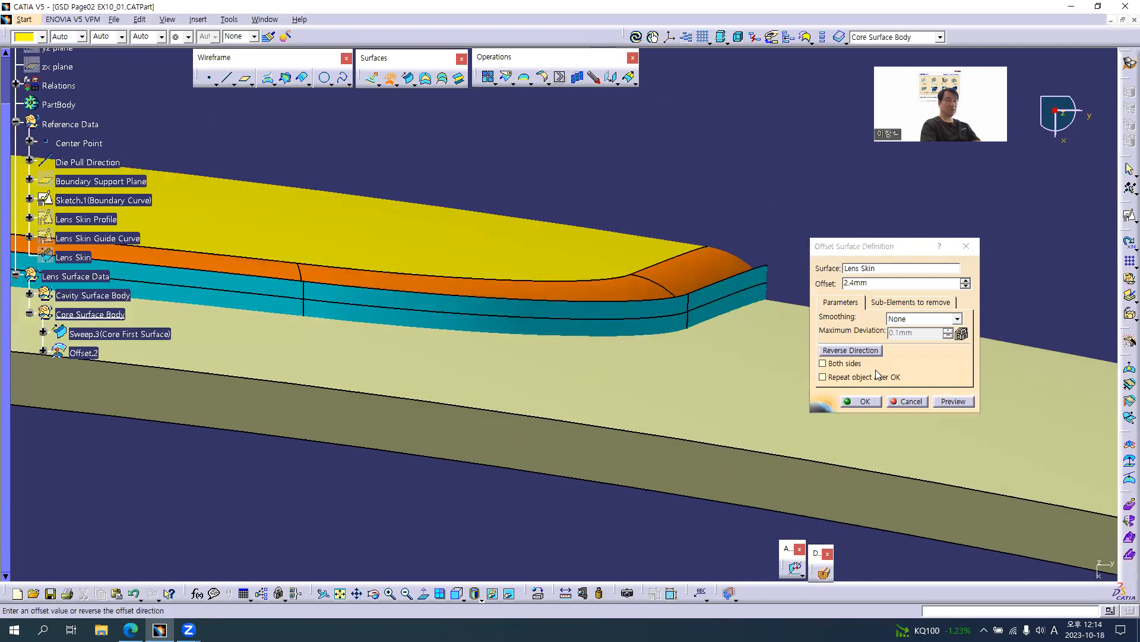
pyautogui.click(865, 401)
# Step: Rename the new offset surface as Offset.2(Core Second Main Surface)
pyautogui.click(91, 357)
pyautogui.hotkey('alt', 'Return')
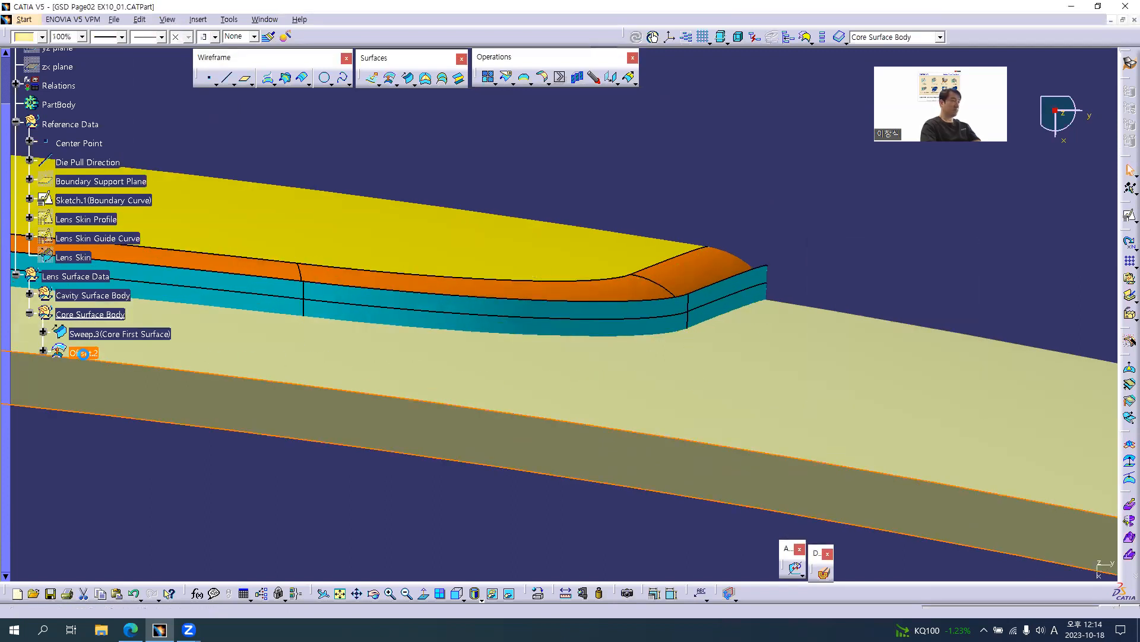
pyautogui.click(949, 221)
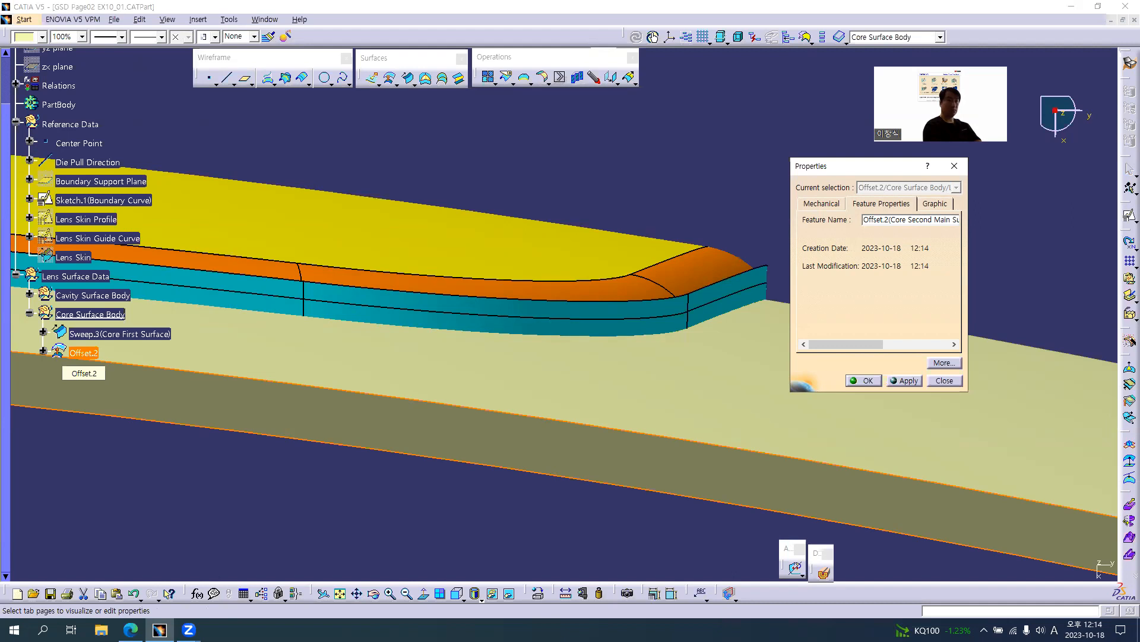
pyautogui.press('Return')
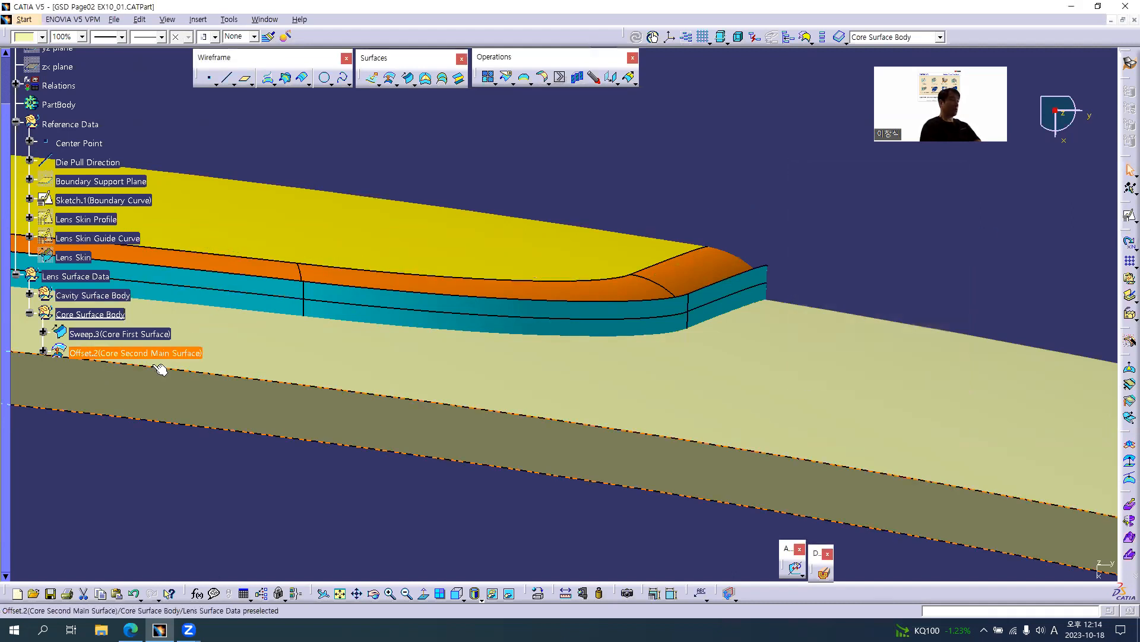
# Step: Colour the Core Second Main Surface blue and deselect it
pyautogui.click(140, 354)
pyautogui.click(29, 37)
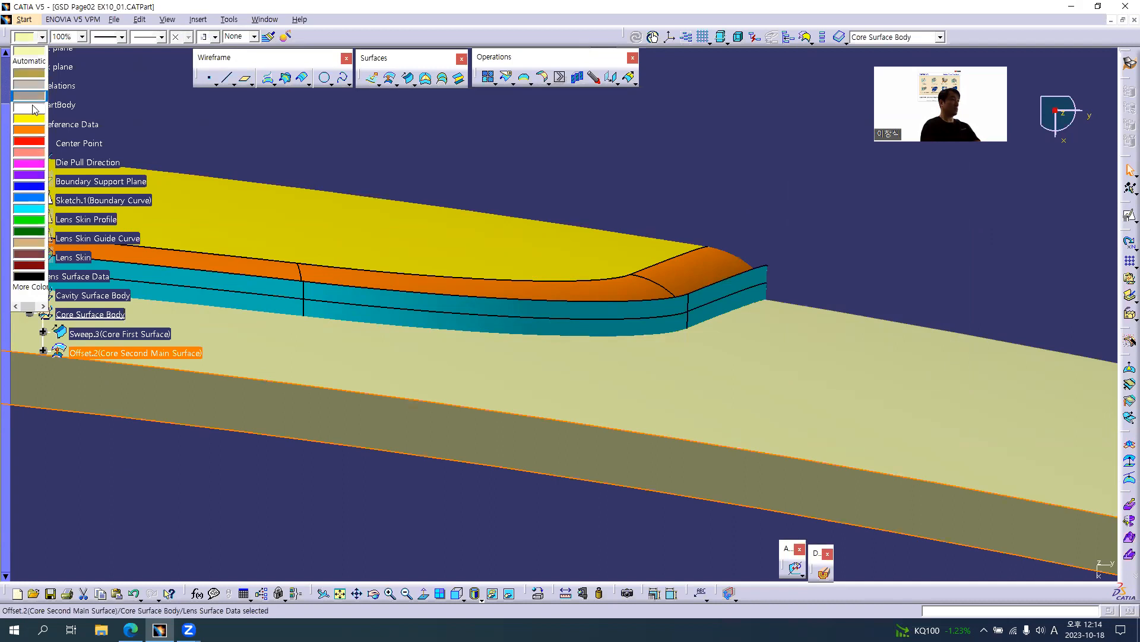
pyautogui.click(37, 198)
pyautogui.click(626, 189)
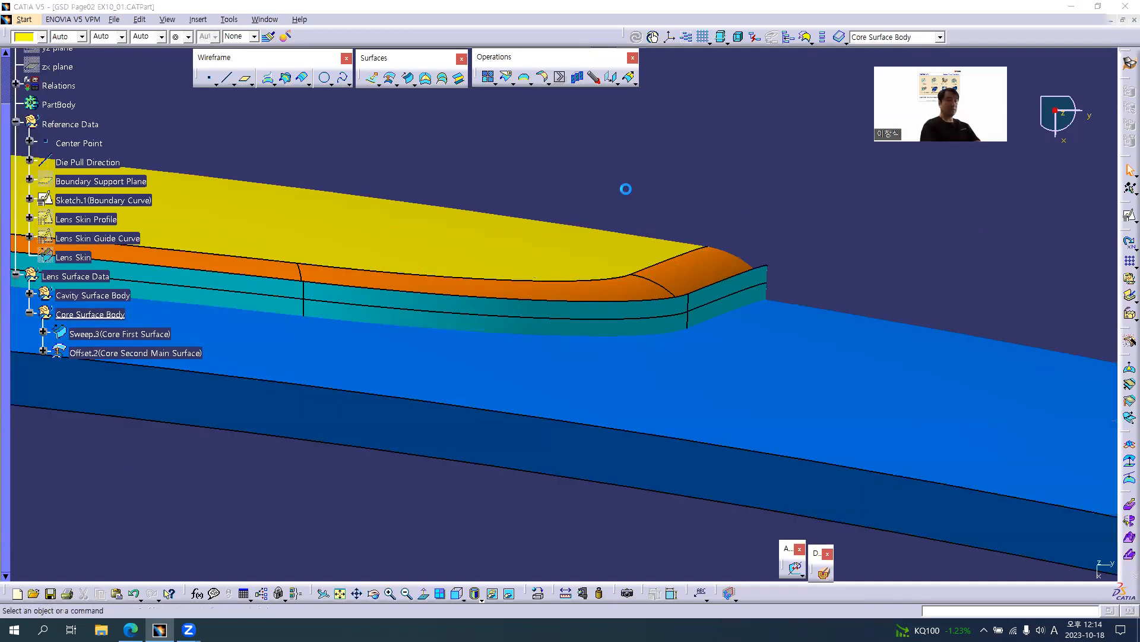
# Step: Check the drawing's flange and rib section, and create the intersection curve between the Core First Surface and the Core Second Main Surface
pyautogui.hotkey('alt', 'Tab')
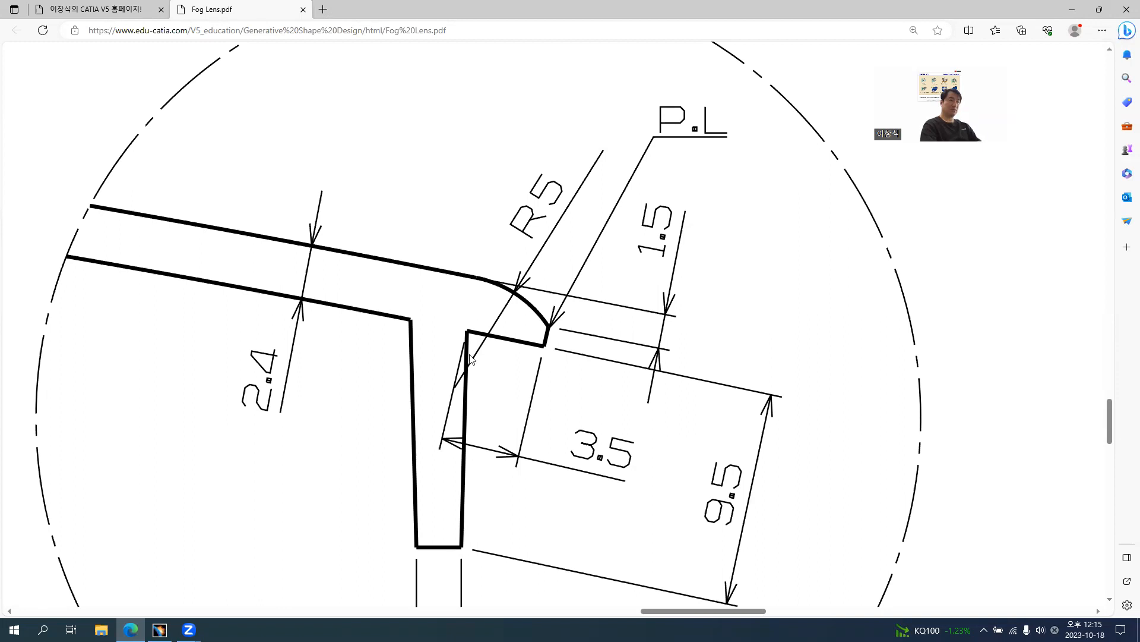
pyautogui.scroll(-1, 470, 513)
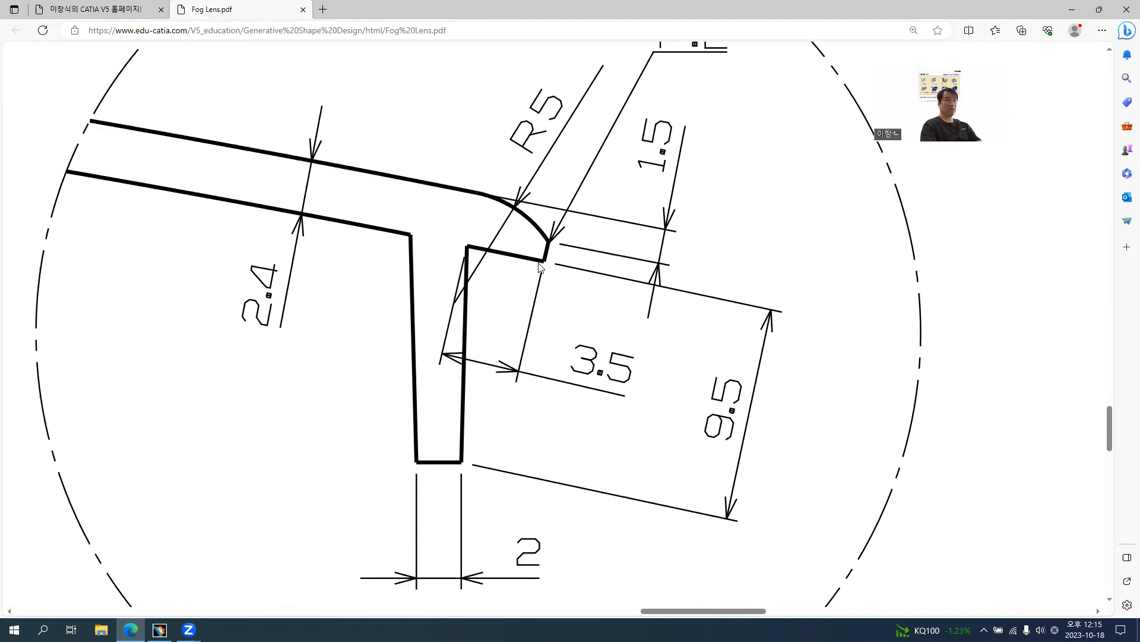
pyautogui.hotkey('alt', 'Tab')
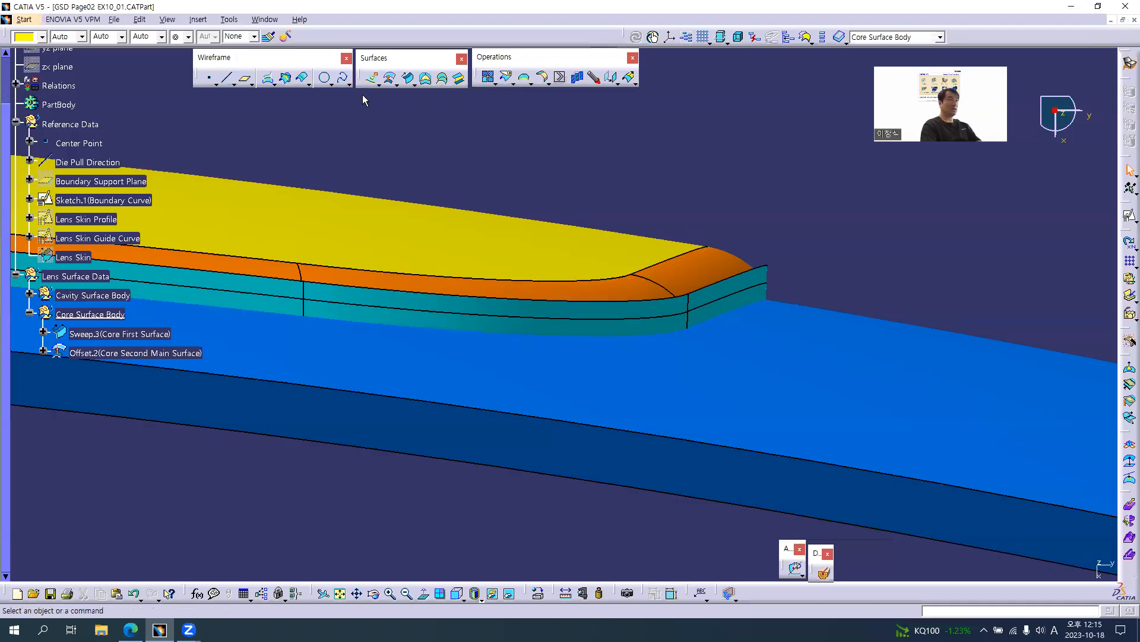
pyautogui.click(285, 78)
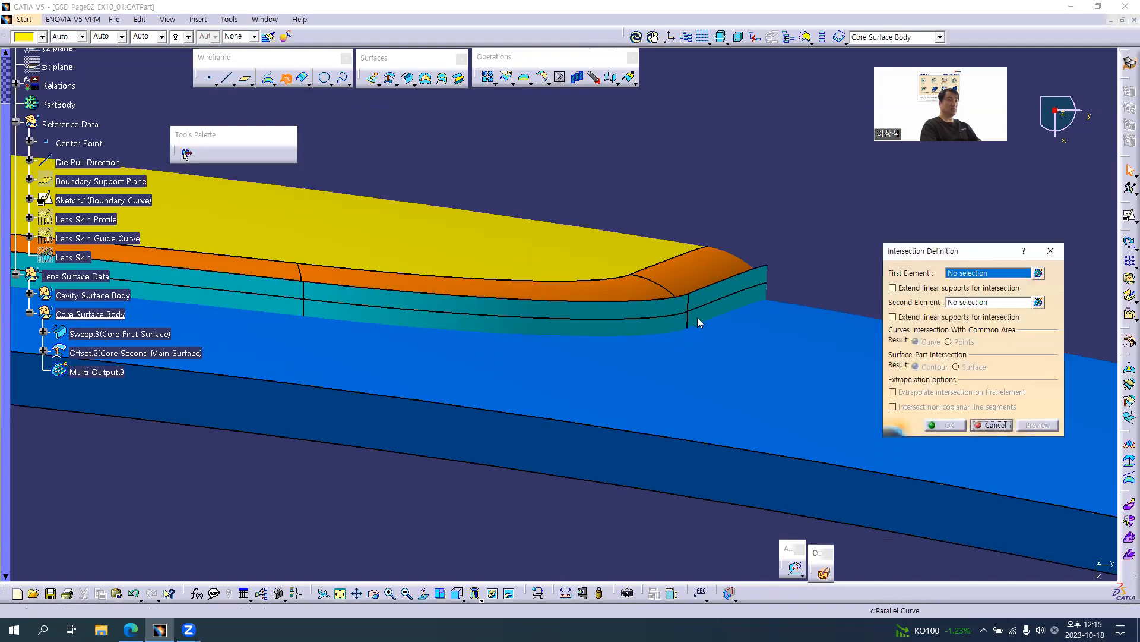
pyautogui.click(722, 313)
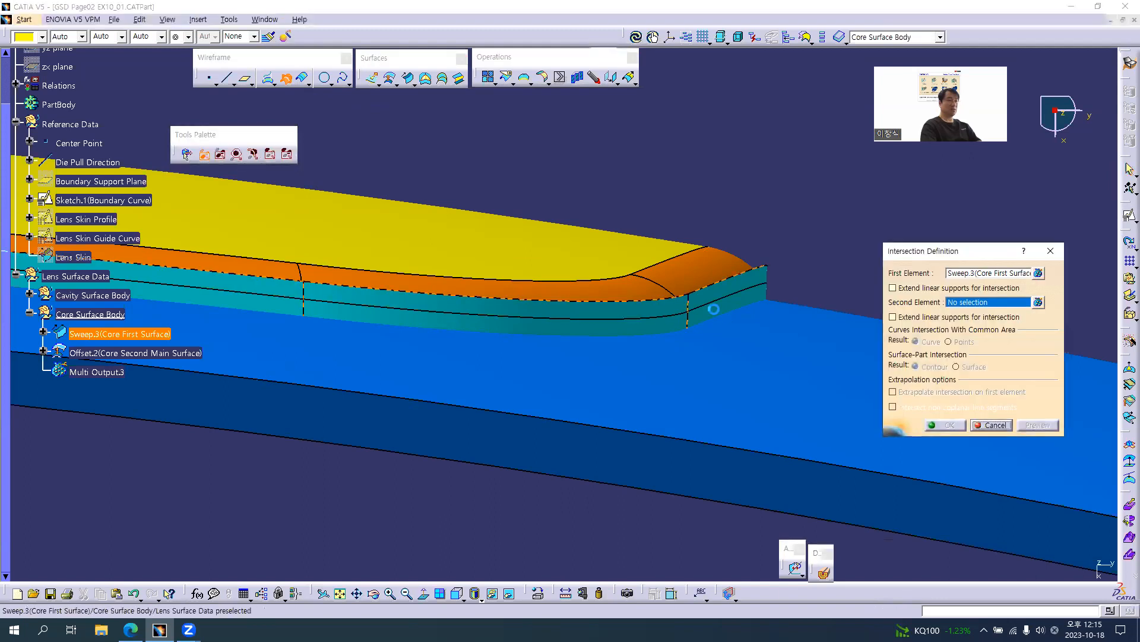
pyautogui.click(790, 367)
pyautogui.click(945, 425)
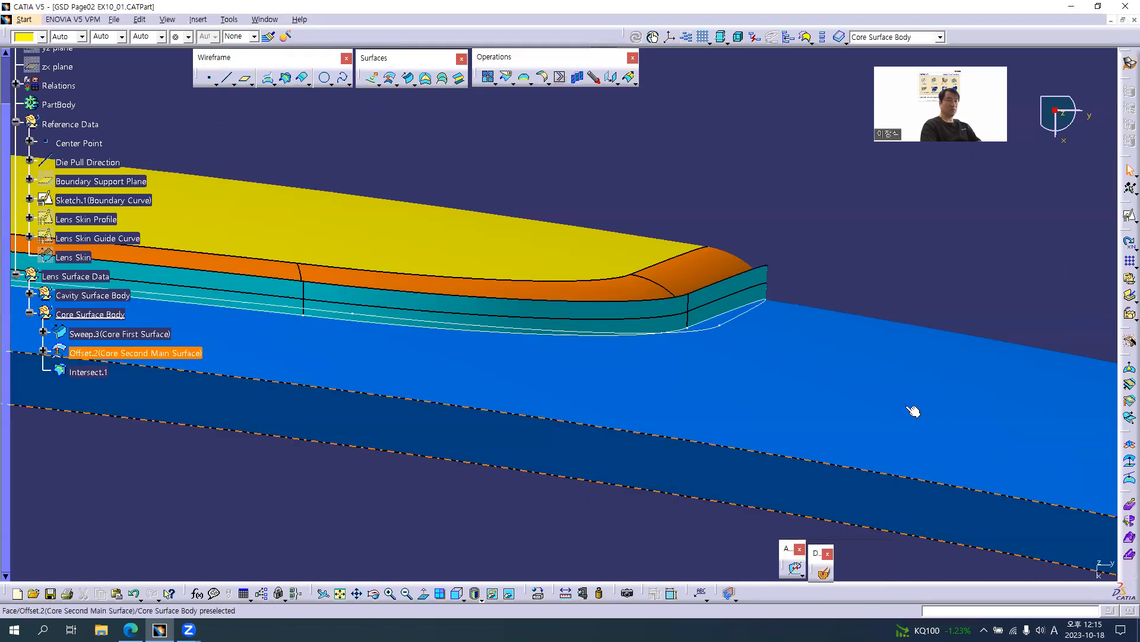
pyautogui.click(98, 374)
pyautogui.moveTo(281, 487); pyautogui.dragTo(326, 418, button='middle')
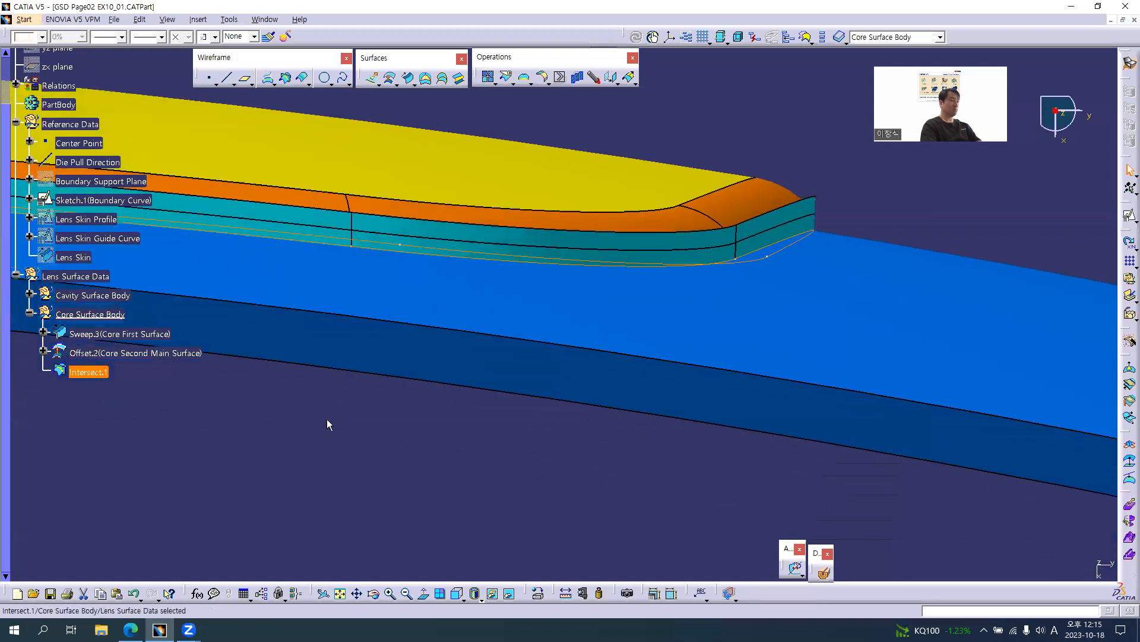
# Step: Check the flange width in the drawing and create a curve parallel to the intersection curve at 3.5 mm, supported on the Core Second Main Surface
pyautogui.hotkey('alt', 'Tab')
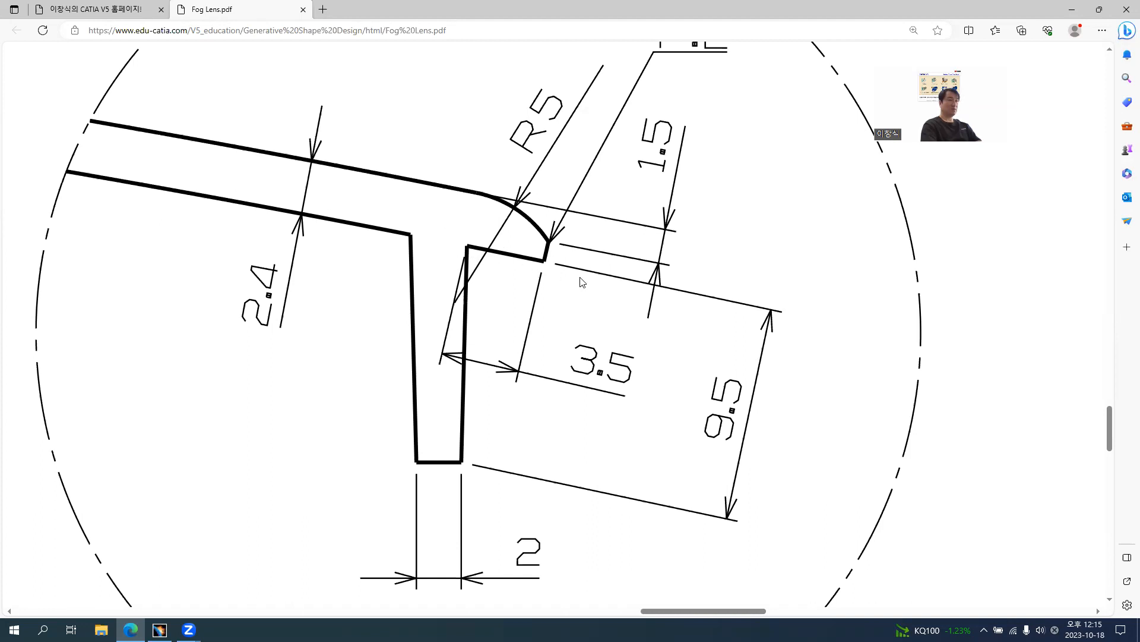
pyautogui.hotkey('alt', 'Tab')
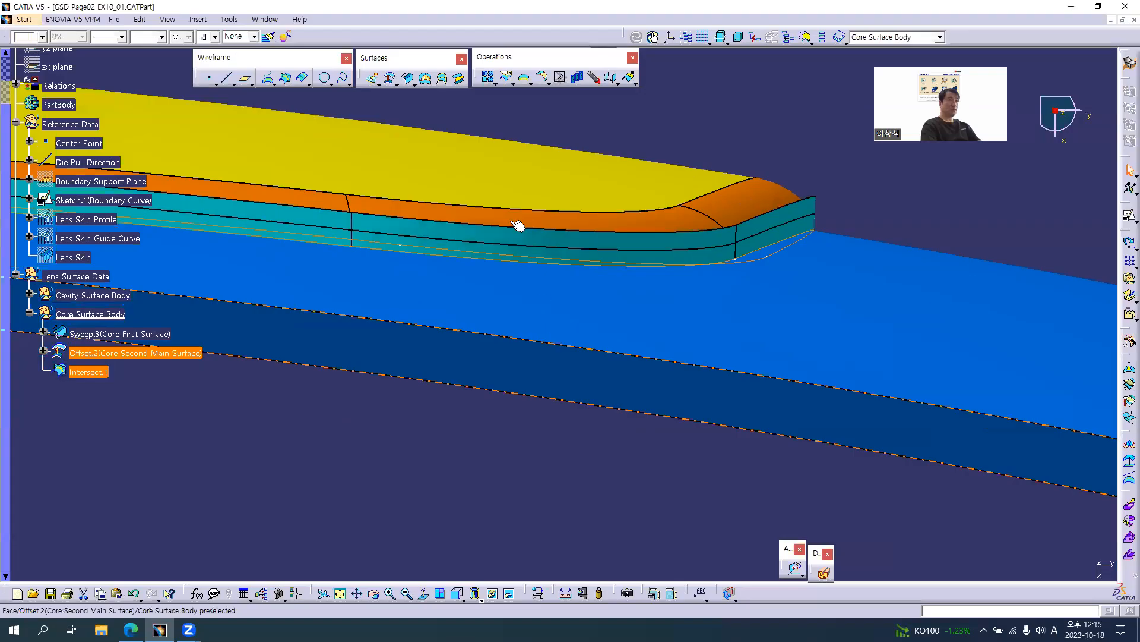
pyautogui.click(302, 78)
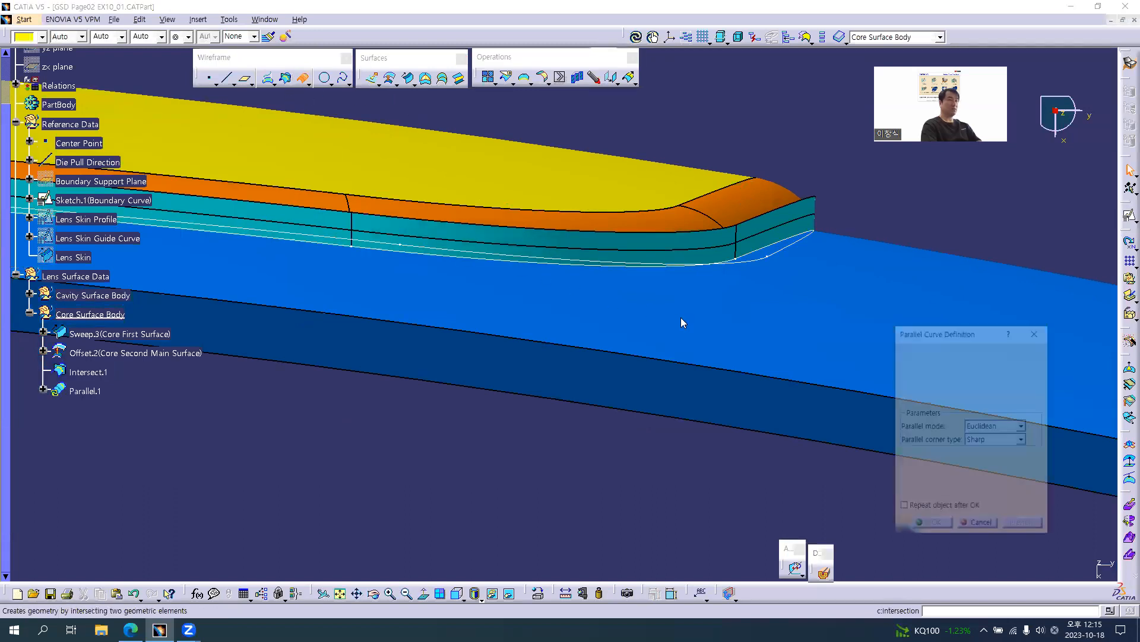
pyautogui.click(763, 254)
pyautogui.click(585, 303)
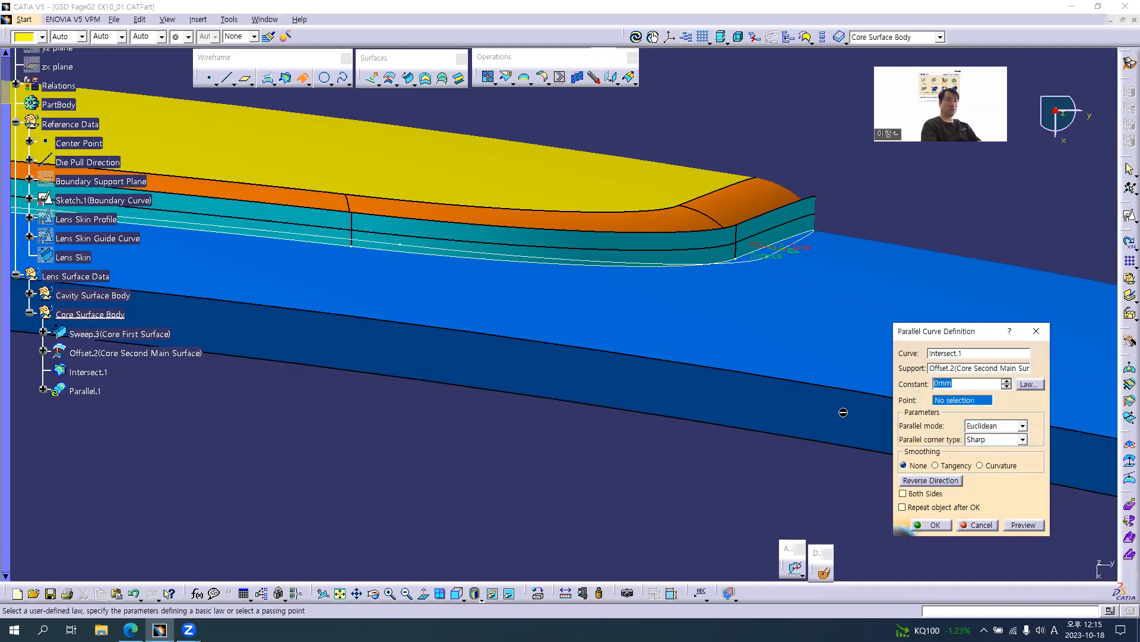
pyautogui.click(966, 384)
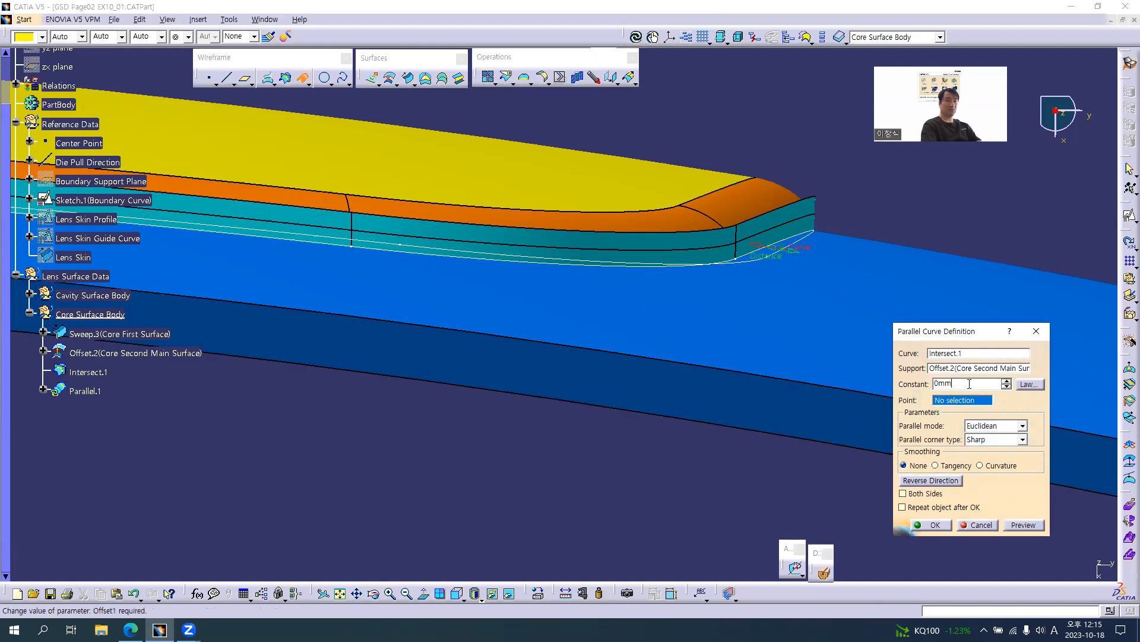
pyautogui.press('BackSpace')
pyautogui.press('BackSpace')
pyautogui.press('BackSpace')
pyautogui.write('3.5')
pyautogui.press('Tab')
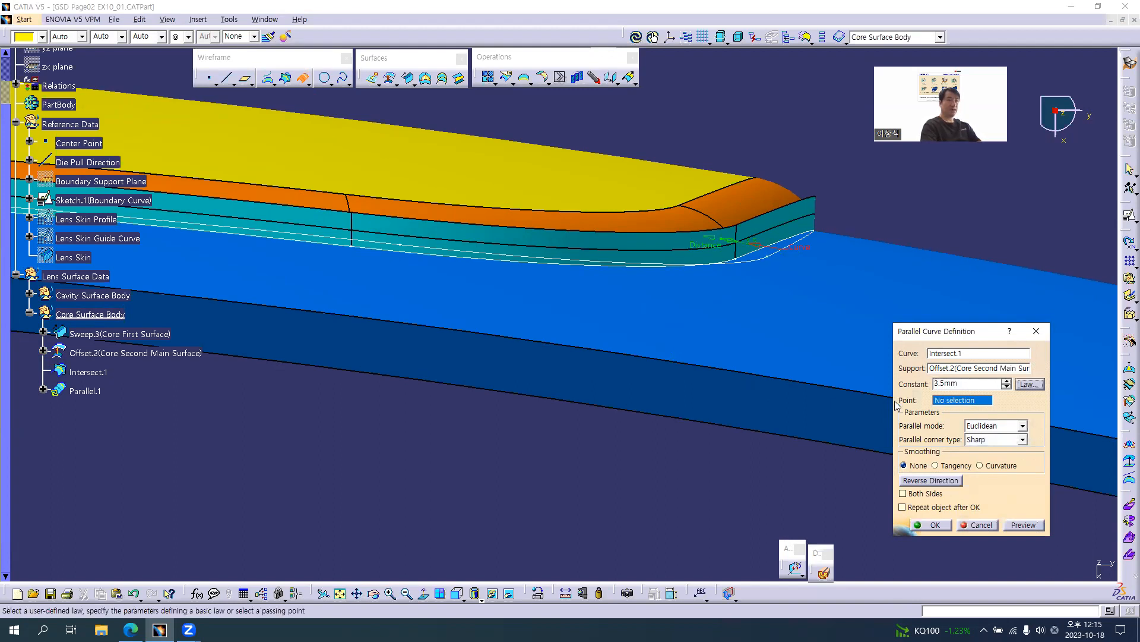
pyautogui.click(1023, 525)
pyautogui.moveTo(466, 398); pyautogui.dragTo(494, 321, button='middle')
pyautogui.click(931, 525)
# Step: Check the flange section in the drawing and rename the parallel curve as Parallel.1(Channel First Boundary Curve)
pyautogui.moveTo(611, 435); pyautogui.dragTo(717, 340, button='middle')
pyautogui.hotkey('alt', 'Tab')
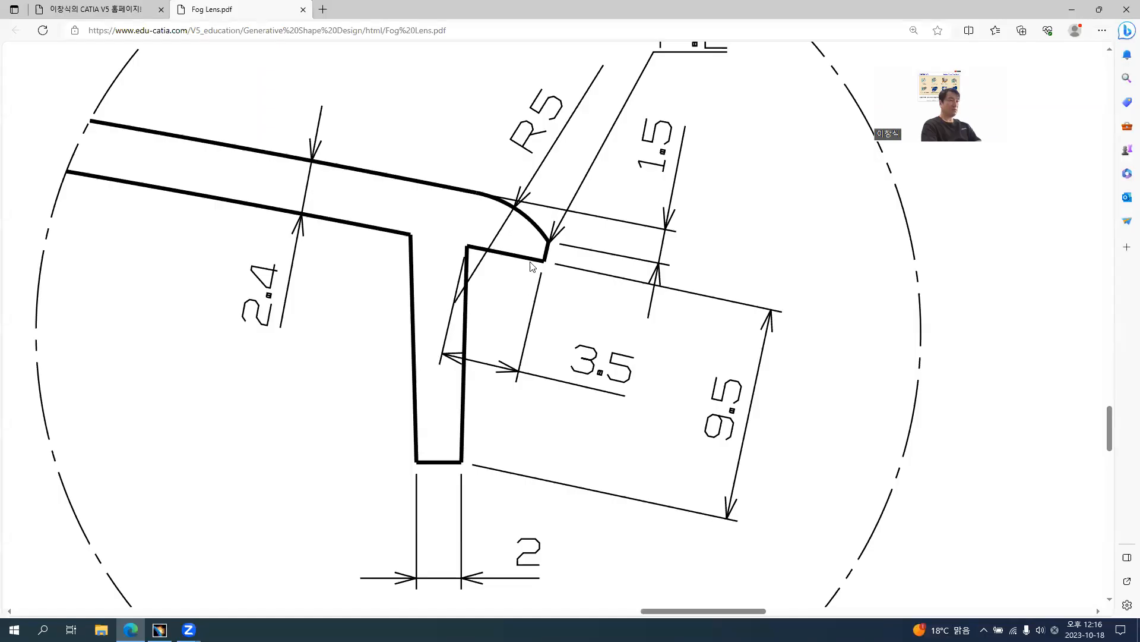
pyautogui.hotkey('alt', 'Tab')
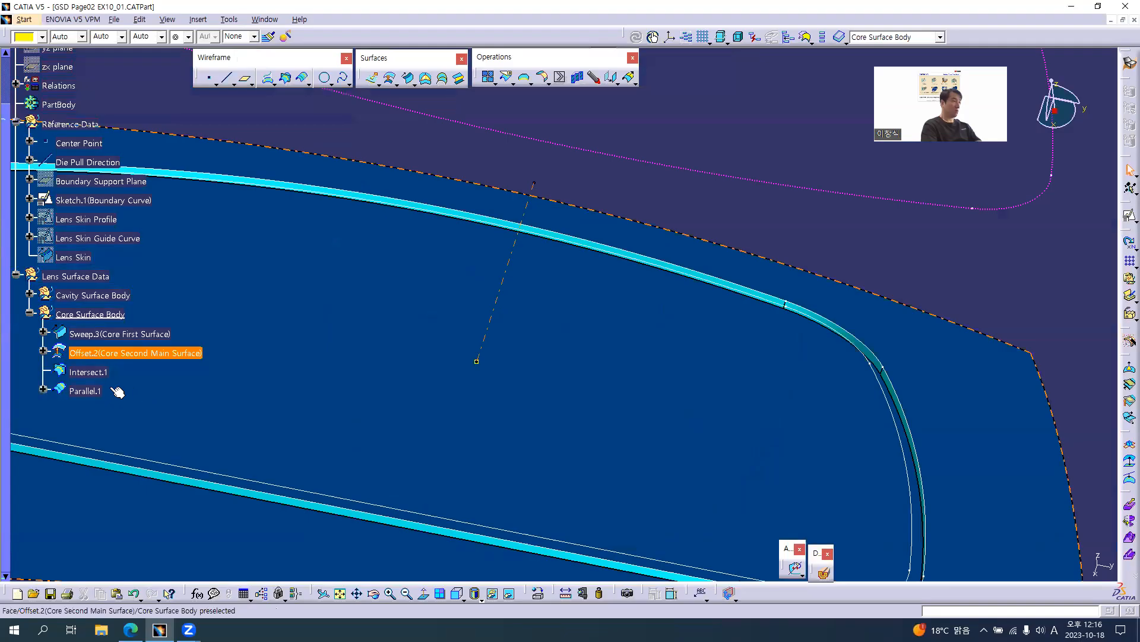
pyautogui.click(88, 391)
pyautogui.hotkey('alt', 'Return')
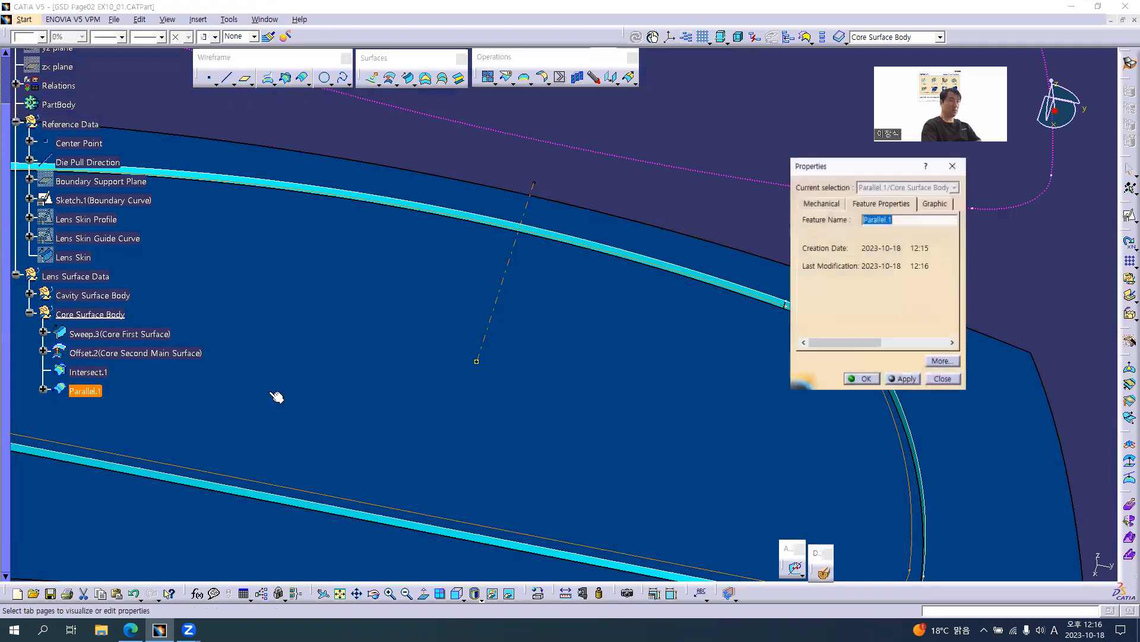
pyautogui.click(920, 221)
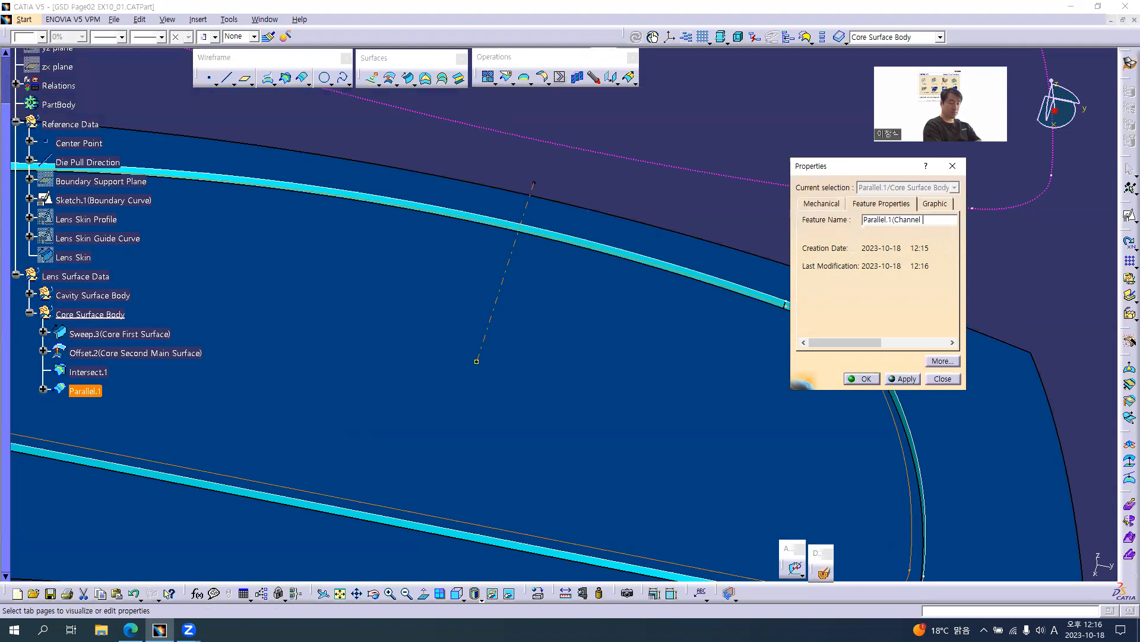
pyautogui.write('ir')
pyautogui.click(862, 379)
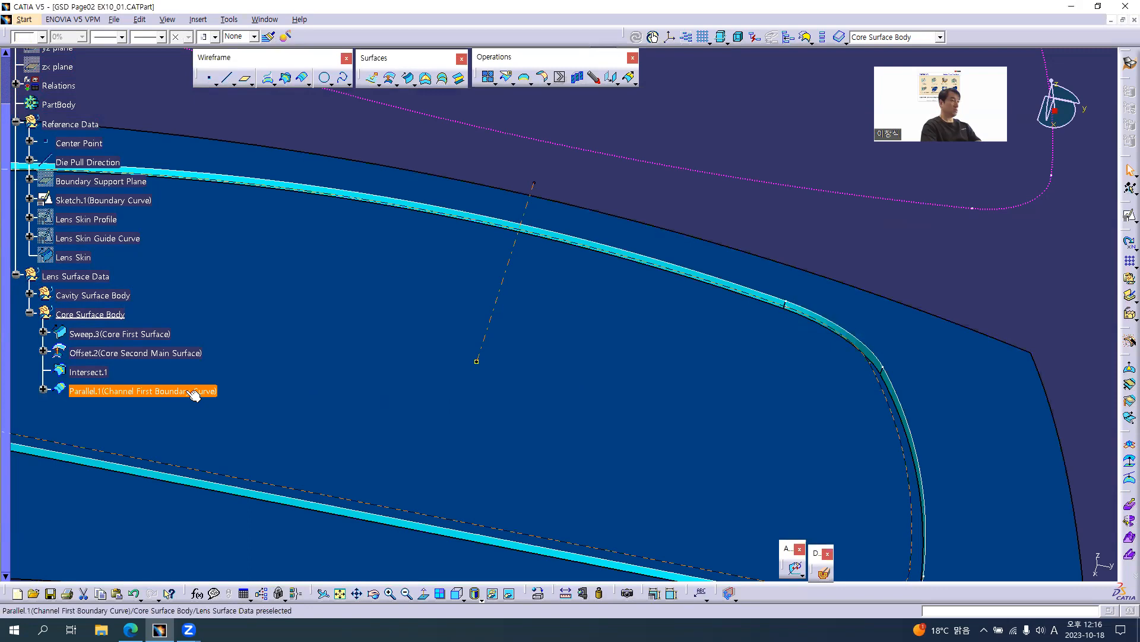
# Step: Check the rib section in the drawing and set up a draft-direction sweep using Channel First Boundary Curve as guide and Die Pull Direction as draft direction
pyautogui.hotkey('alt', 'Tab')
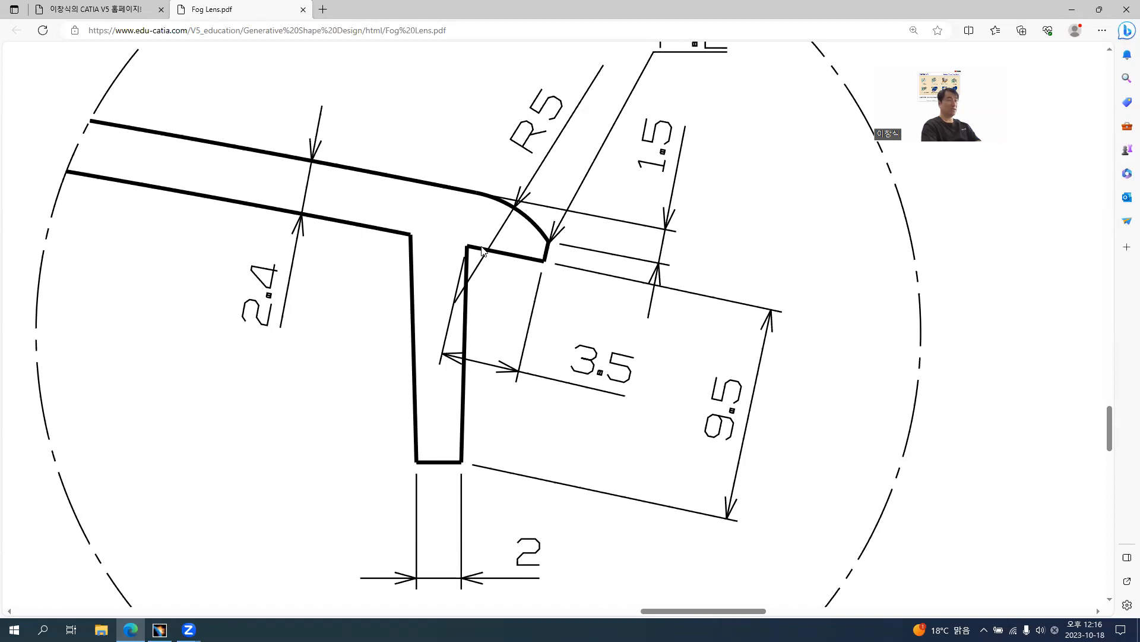
pyautogui.hotkey('alt', 'Tab')
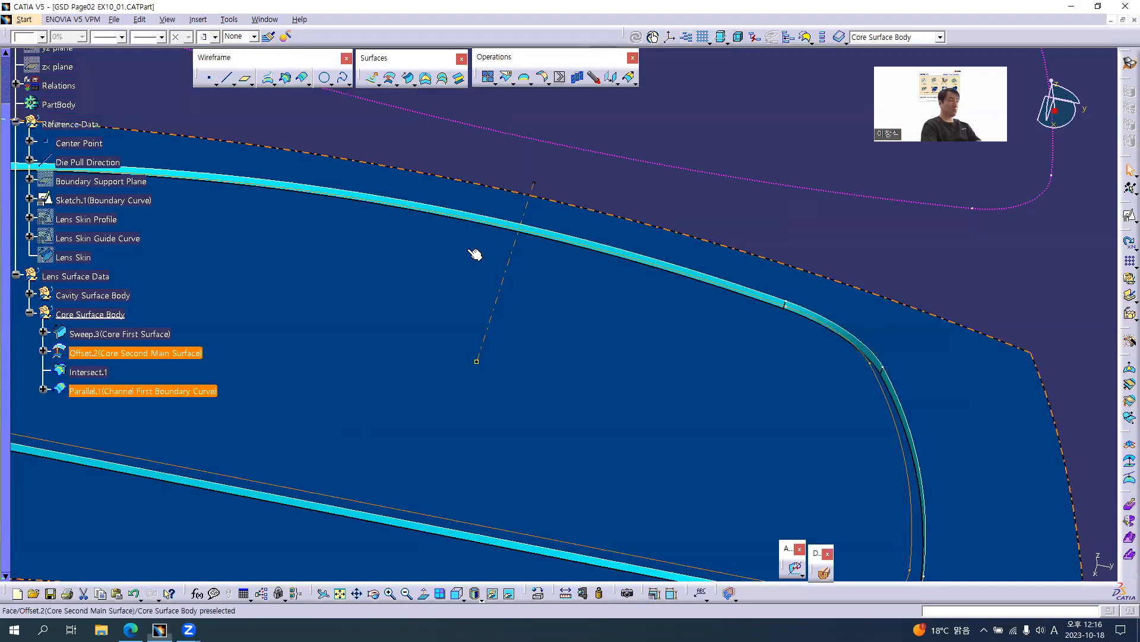
pyautogui.click(568, 168)
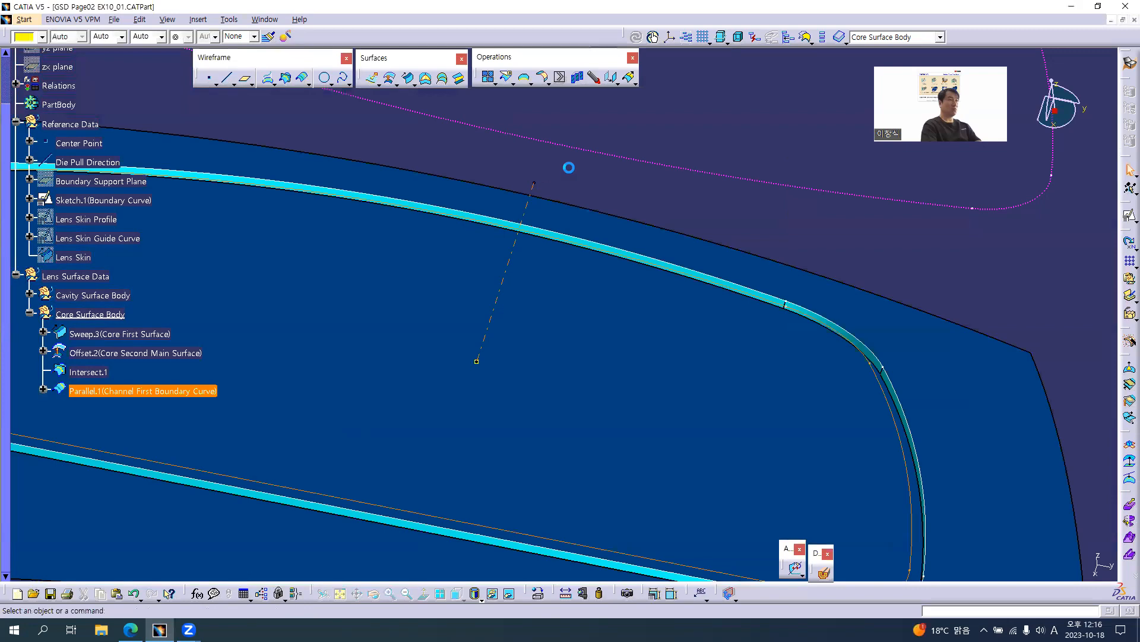
pyautogui.moveTo(604, 282); pyautogui.dragTo(577, 238, button='middle')
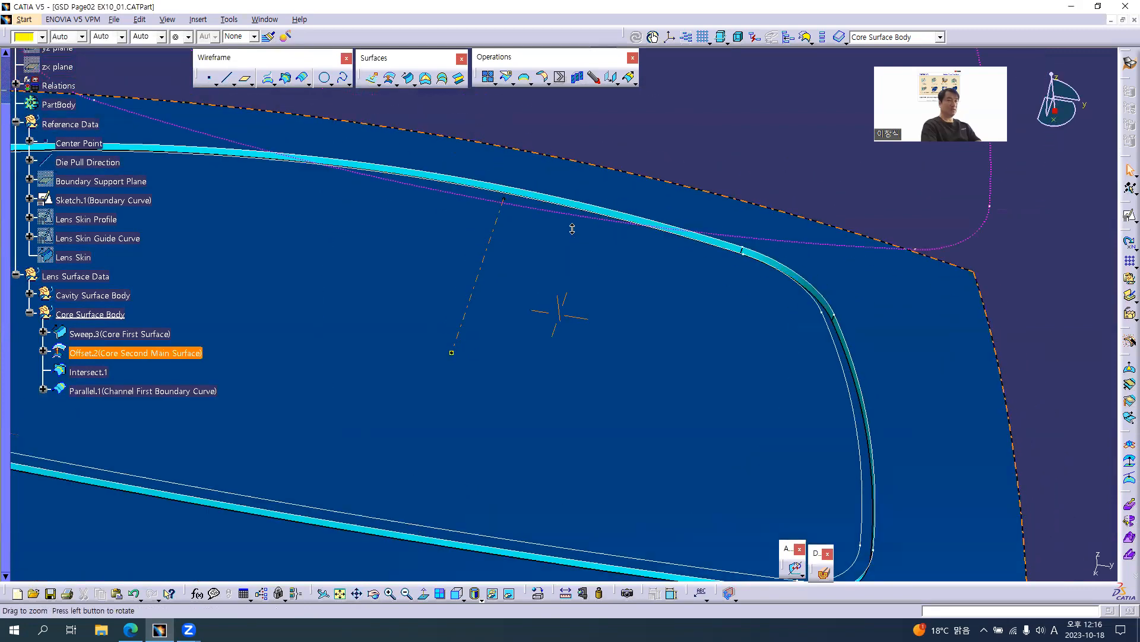
pyautogui.hotkey('alt', 'Tab')
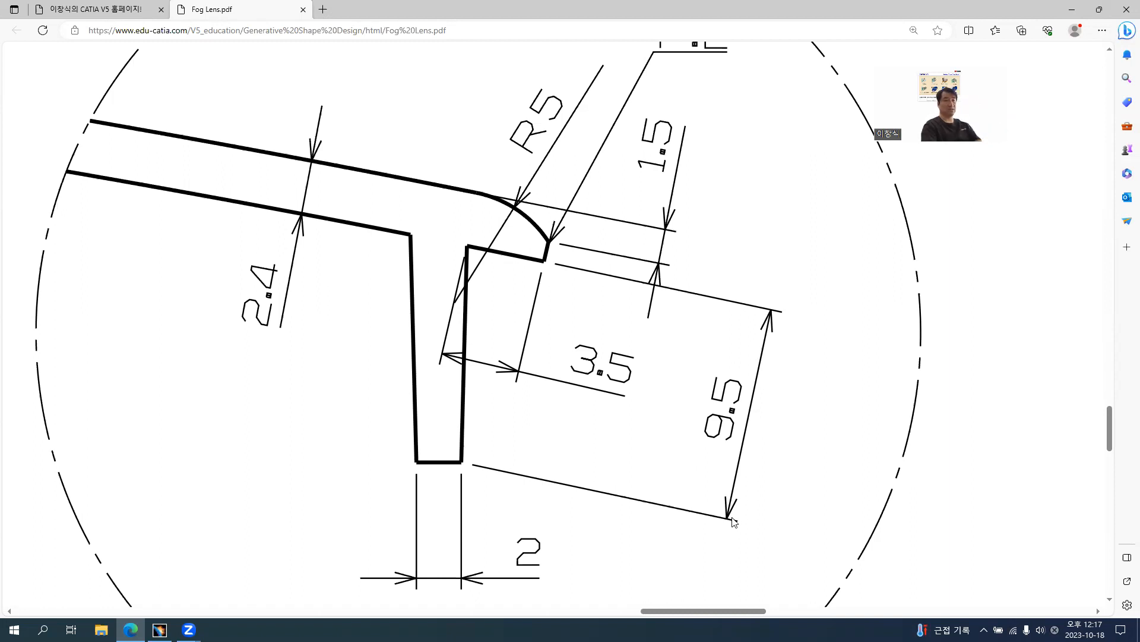
pyautogui.hotkey('alt', 'Tab')
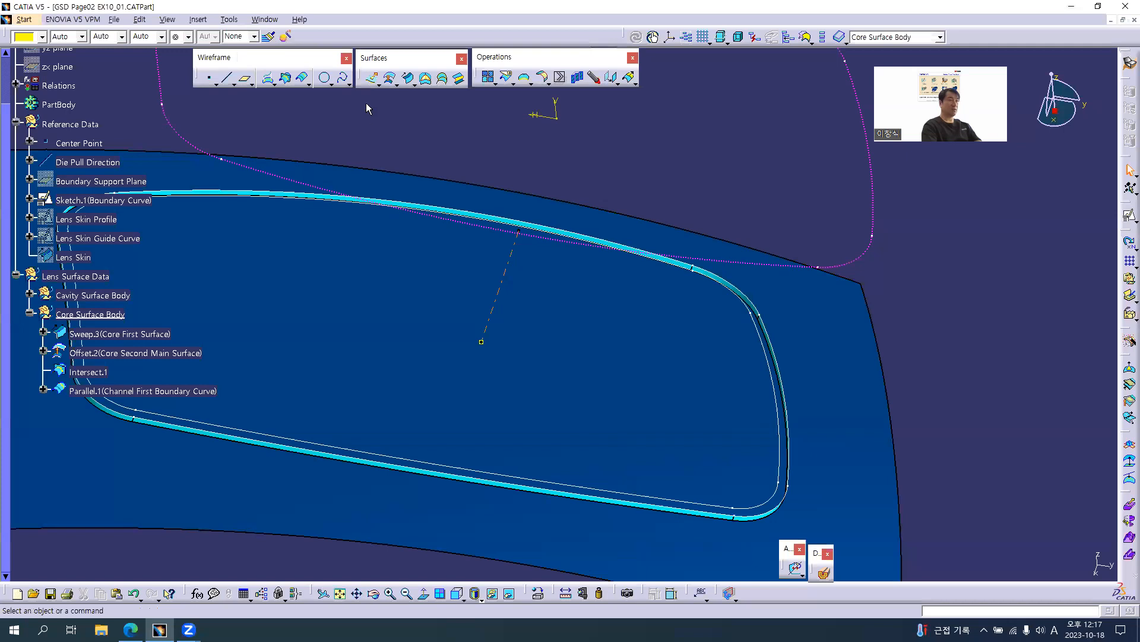
pyautogui.click(408, 78)
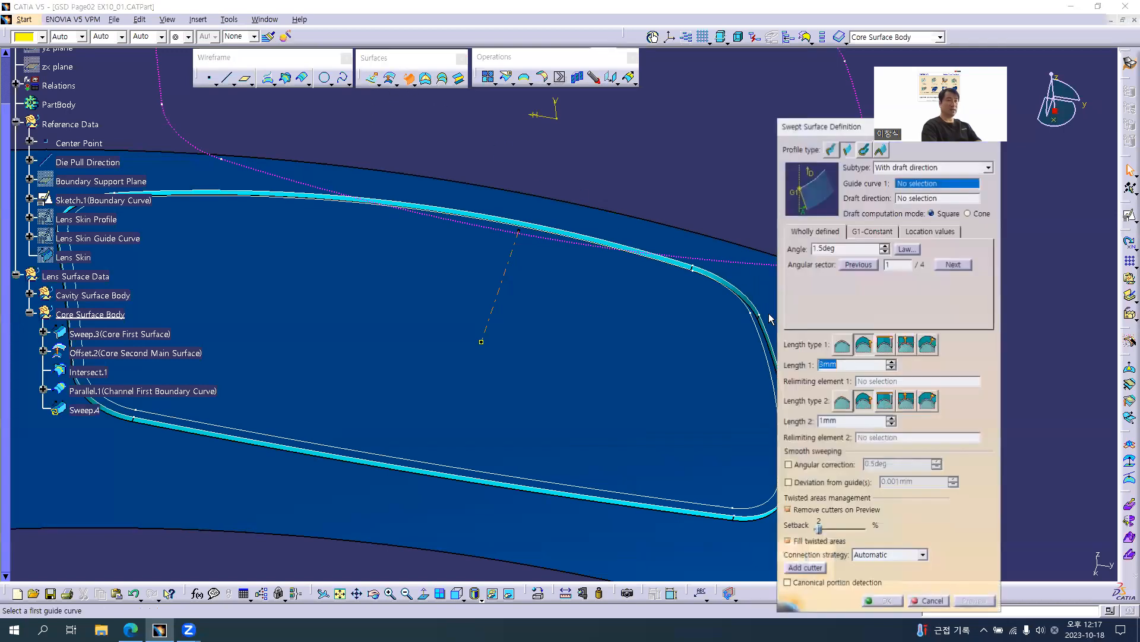
pyautogui.moveTo(680, 271); pyautogui.dragTo(433, 194, button='middle')
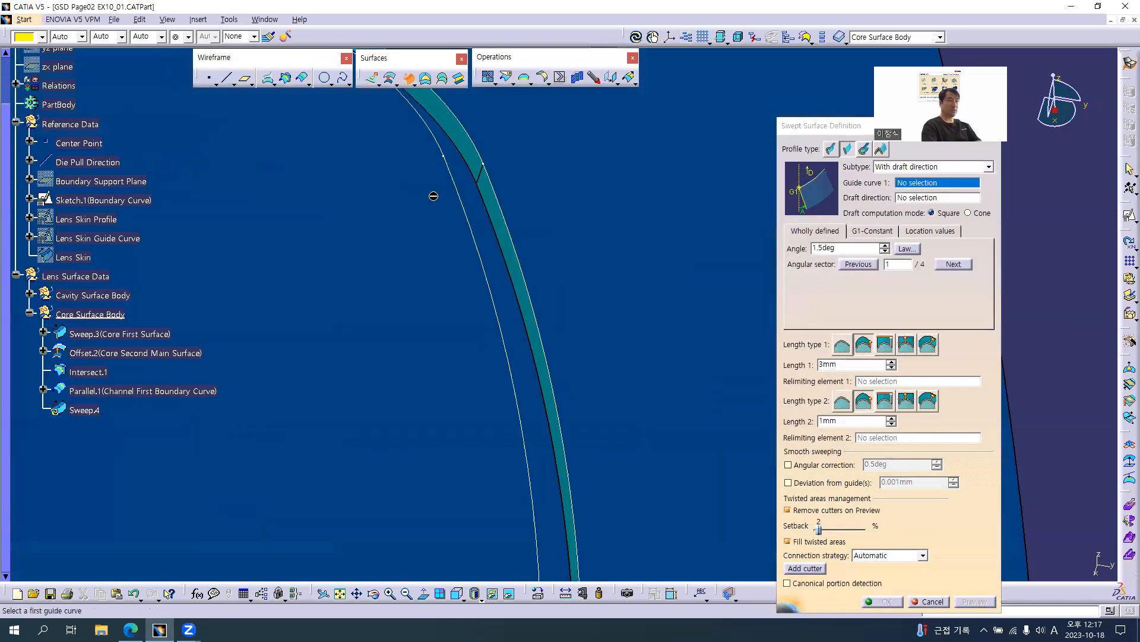
pyautogui.click(481, 256)
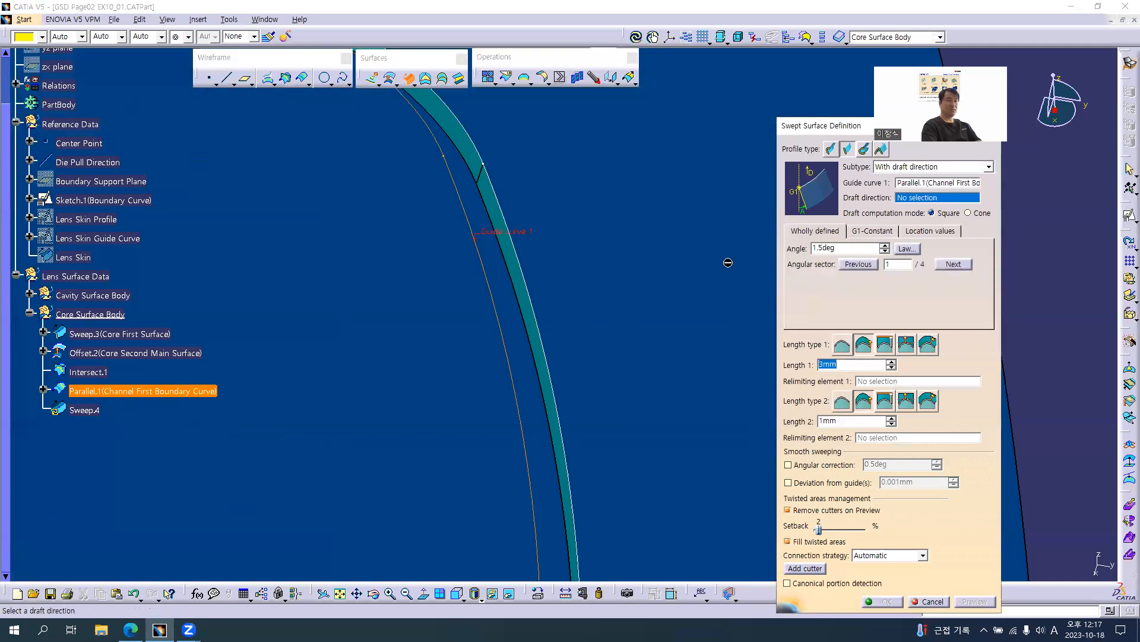
pyautogui.moveTo(460, 261); pyautogui.dragTo(462, 297, button='middle')
pyautogui.click(421, 292)
# Step: Set the sweep's draft angle to 15 deg, compare the solutions with the drawing's rib wall, and choose angular sector 3
pyautogui.doubleClick(849, 248)
pyautogui.write('15')
pyautogui.moveTo(486, 464)
pyautogui.mouseDown(button='middle')
pyautogui.moveTo(522, 477)
pyautogui.moveTo(488, 476)
pyautogui.mouseUp(button='middle')
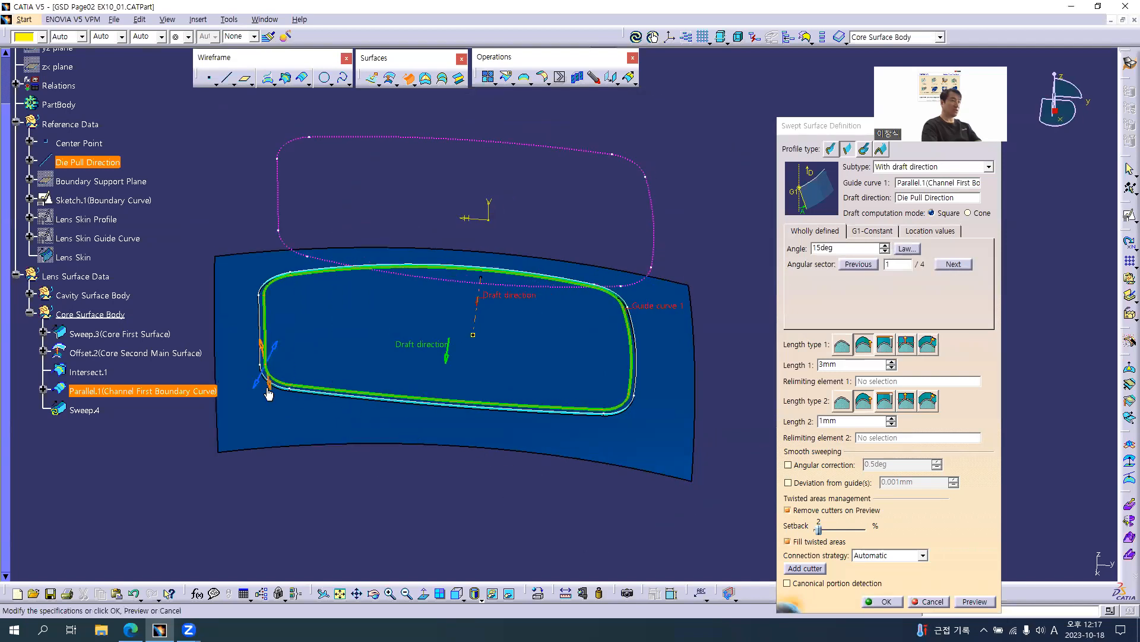
pyautogui.moveTo(457, 335); pyautogui.dragTo(455, 391, button='middle')
pyautogui.hotkey('alt', 'Tab')
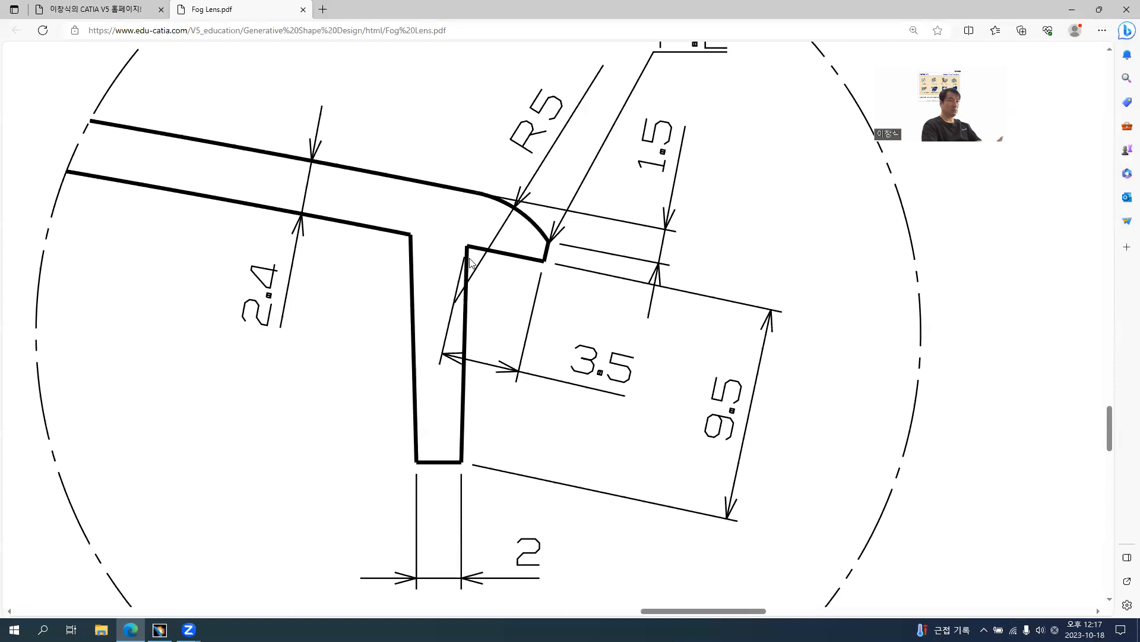
pyautogui.hotkey('alt', 'Tab')
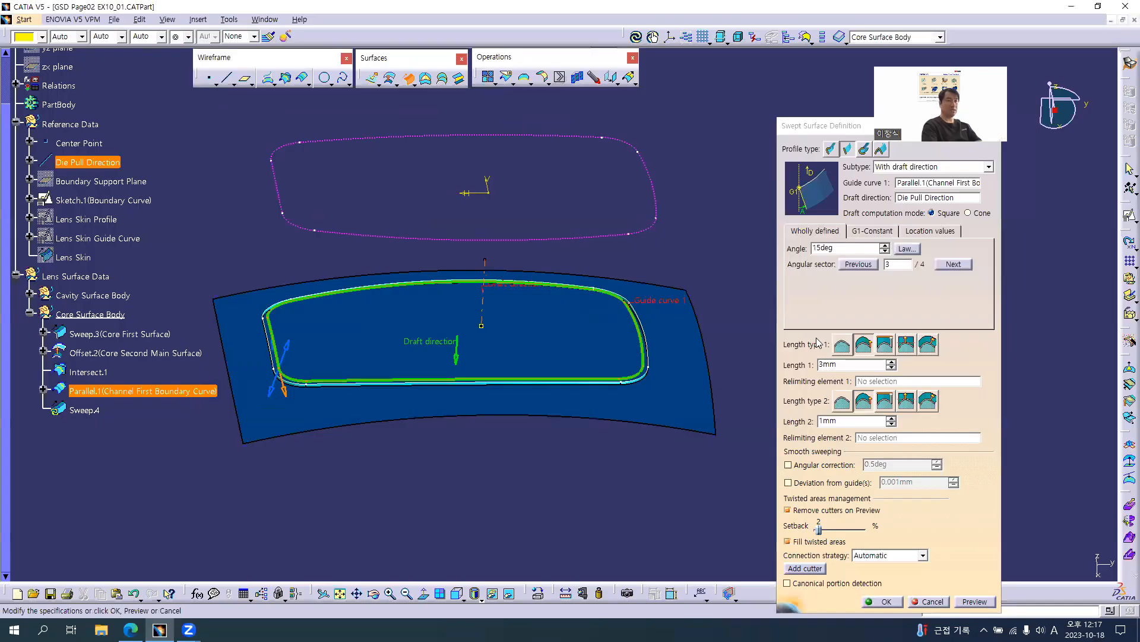
# Step: Set the draft angle to 1.5 deg and Length 1 to 15 mm, and create the swept surface
pyautogui.write('1')
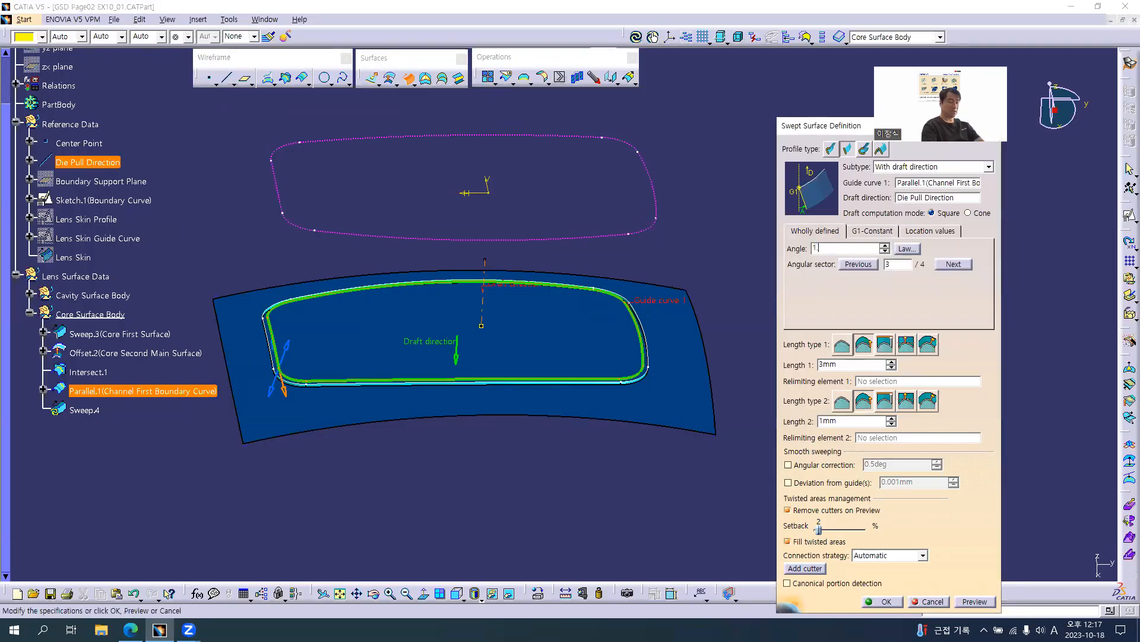
pyautogui.write('.5')
pyautogui.press('Tab')
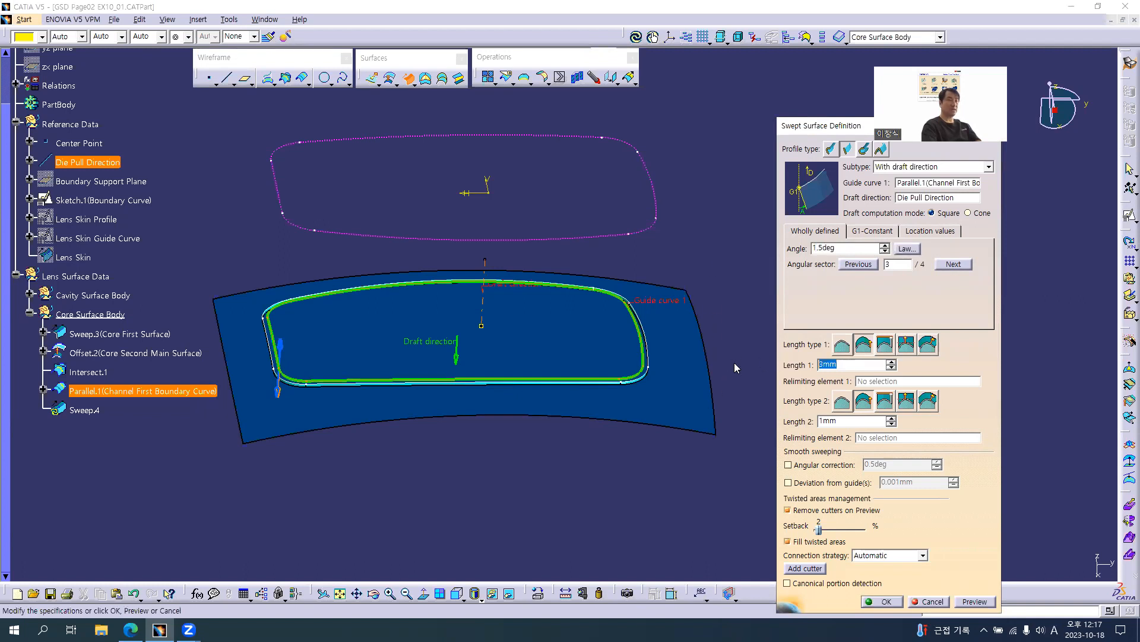
pyautogui.hotkey('alt', 'Tab')
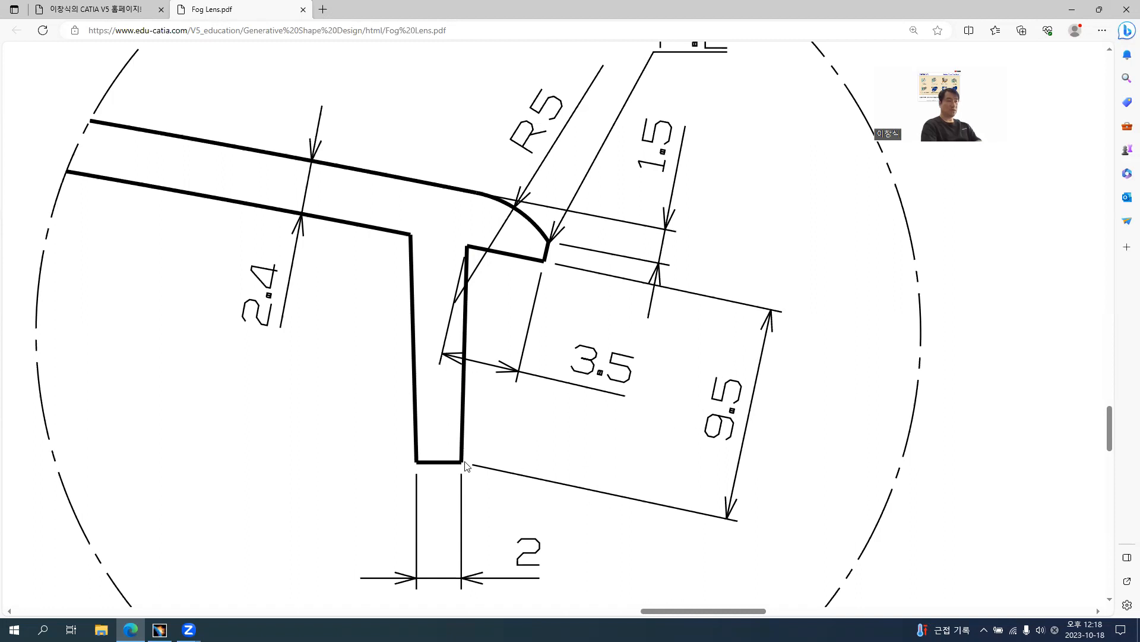
pyautogui.hotkey('alt', 'Tab')
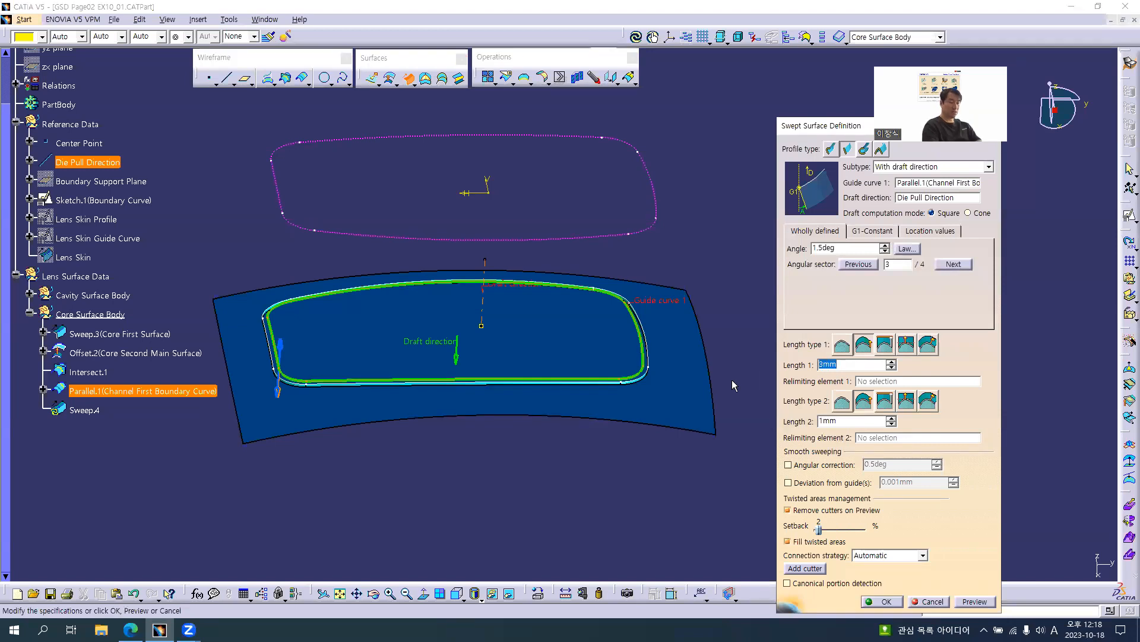
pyautogui.write('15mm')
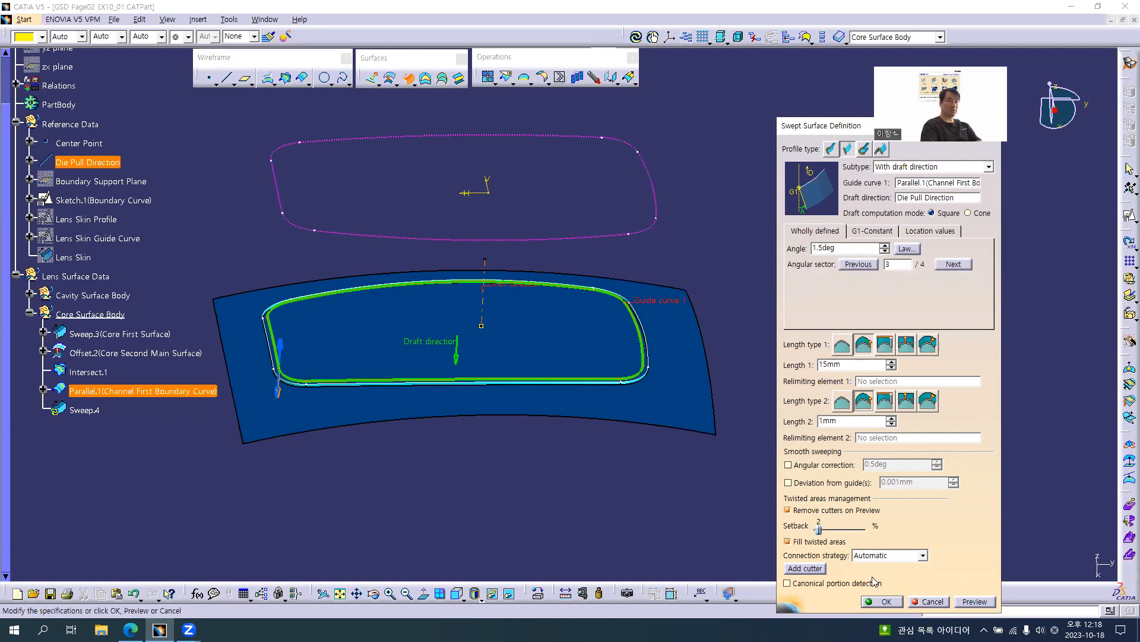
pyautogui.click(885, 602)
# Step: Rename the new swept surface as Sweep.4(Channel First Surface)
pyautogui.moveTo(613, 437); pyautogui.dragTo(607, 221, button='middle')
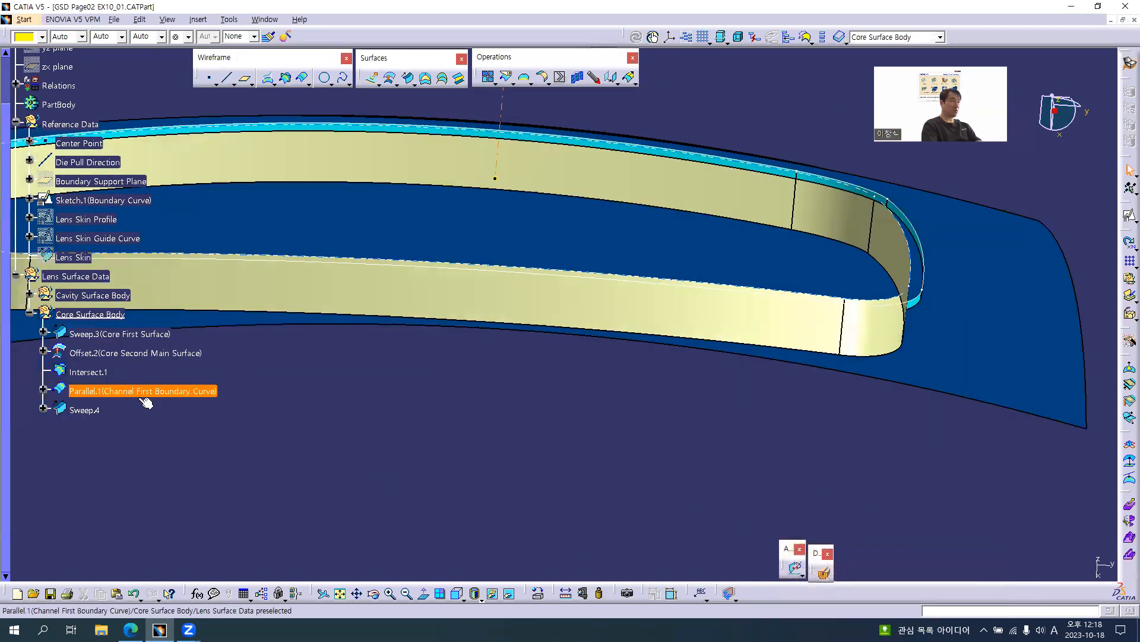
pyautogui.click(83, 410)
pyautogui.hotkey('alt', 'Return')
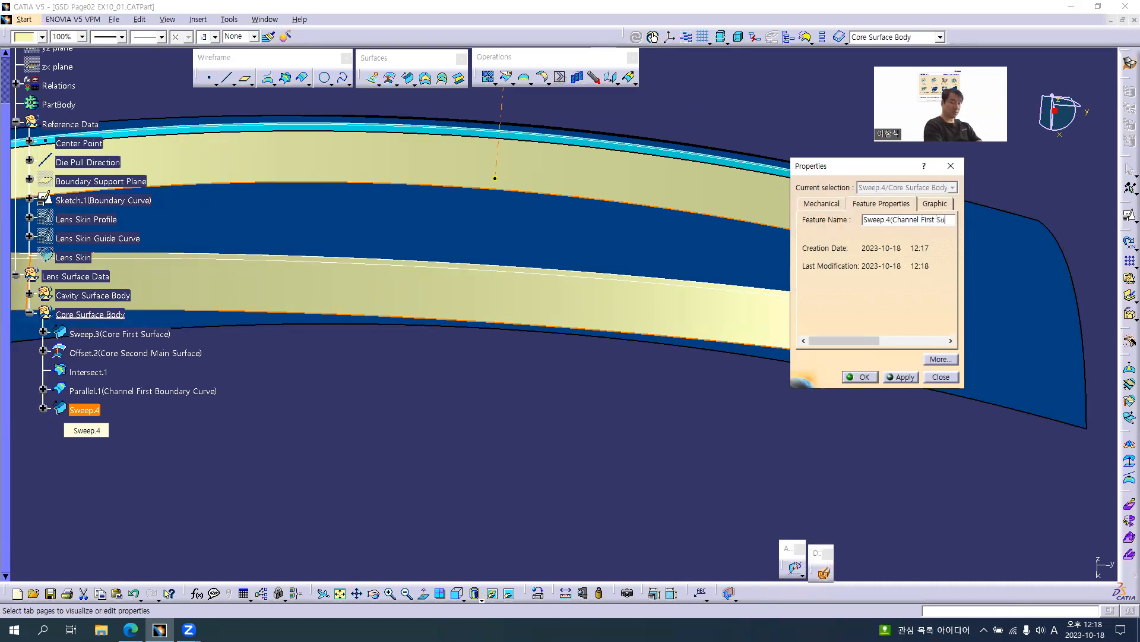
pyautogui.press('Return')
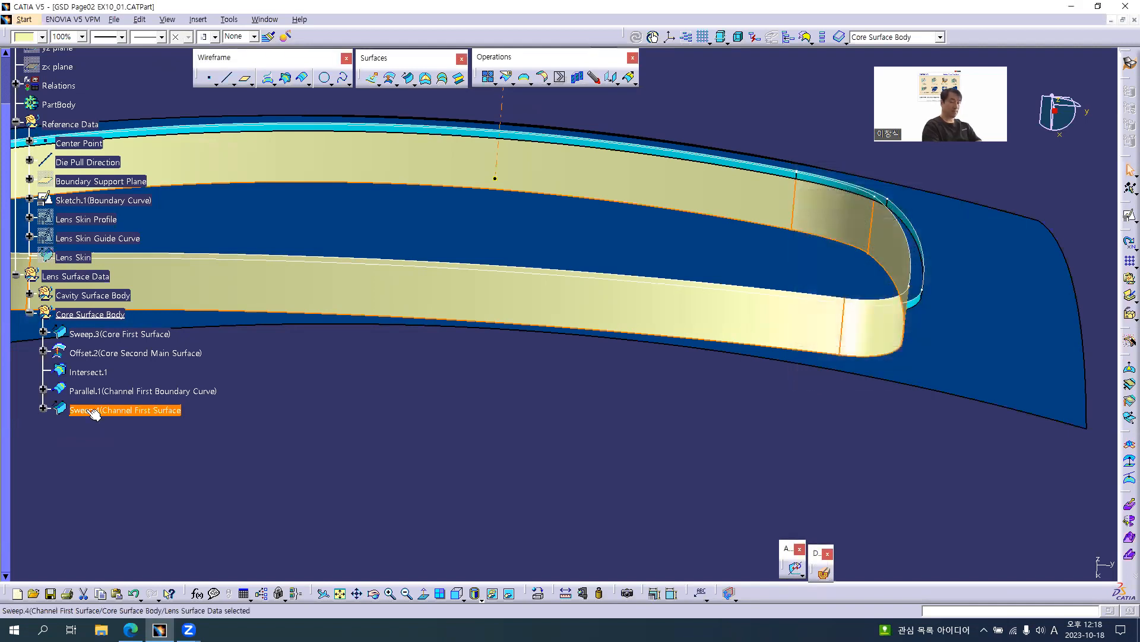
pyautogui.hotkey('alt', 'Return')
pyautogui.click(87, 410)
pyautogui.click(260, 490)
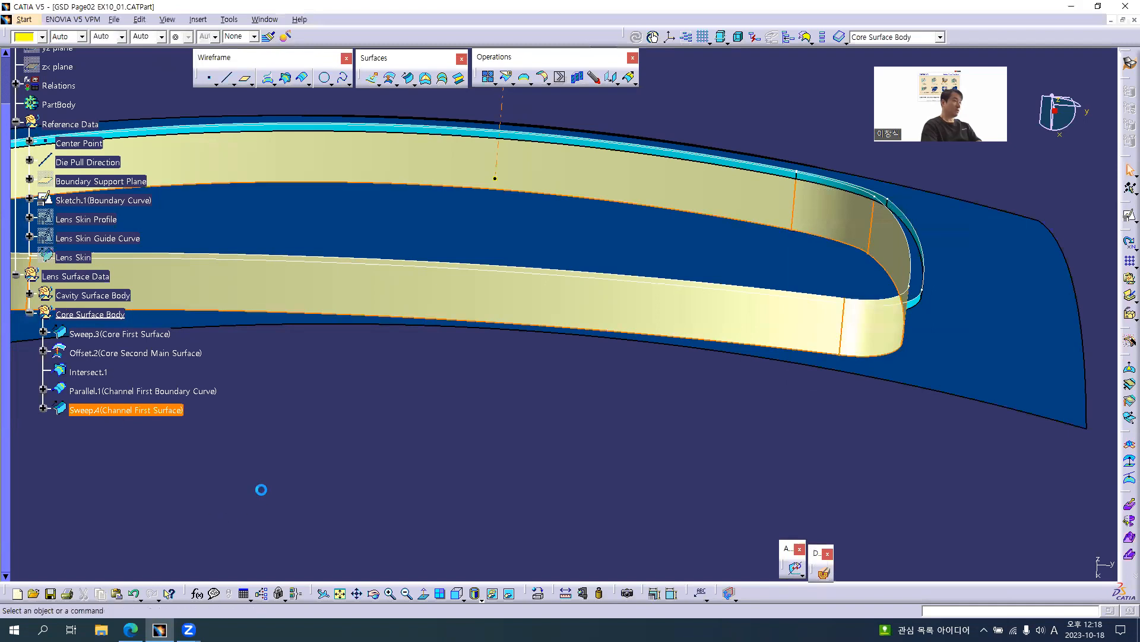
# Step: Colour the Channel First Surface light grey and deselect it
pyautogui.click(36, 38)
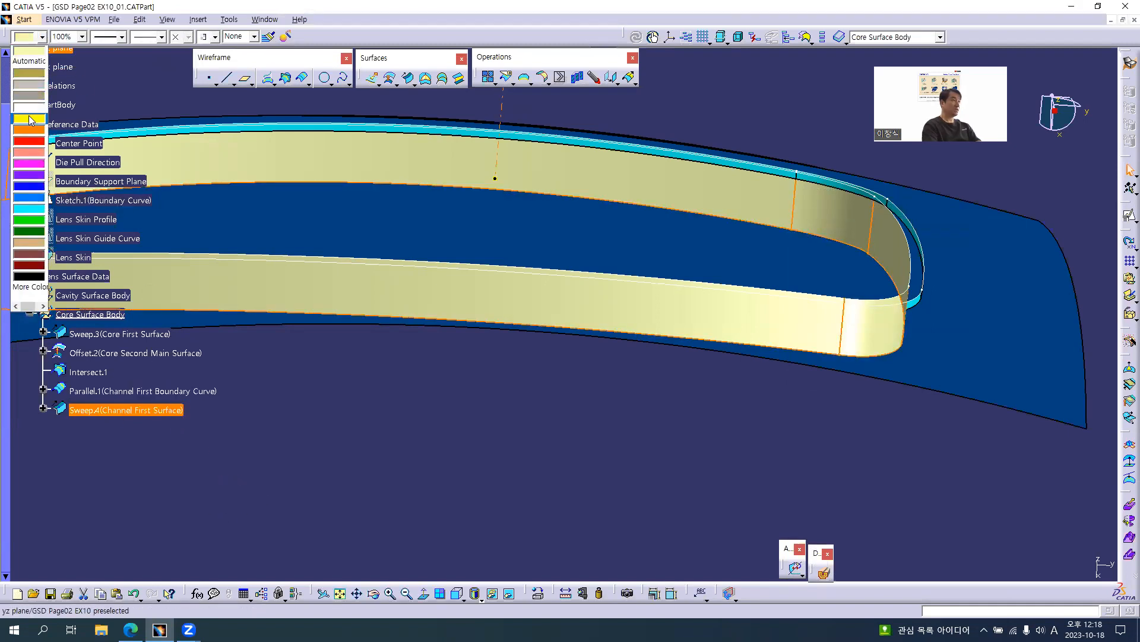
pyautogui.click(31, 89)
pyautogui.click(543, 450)
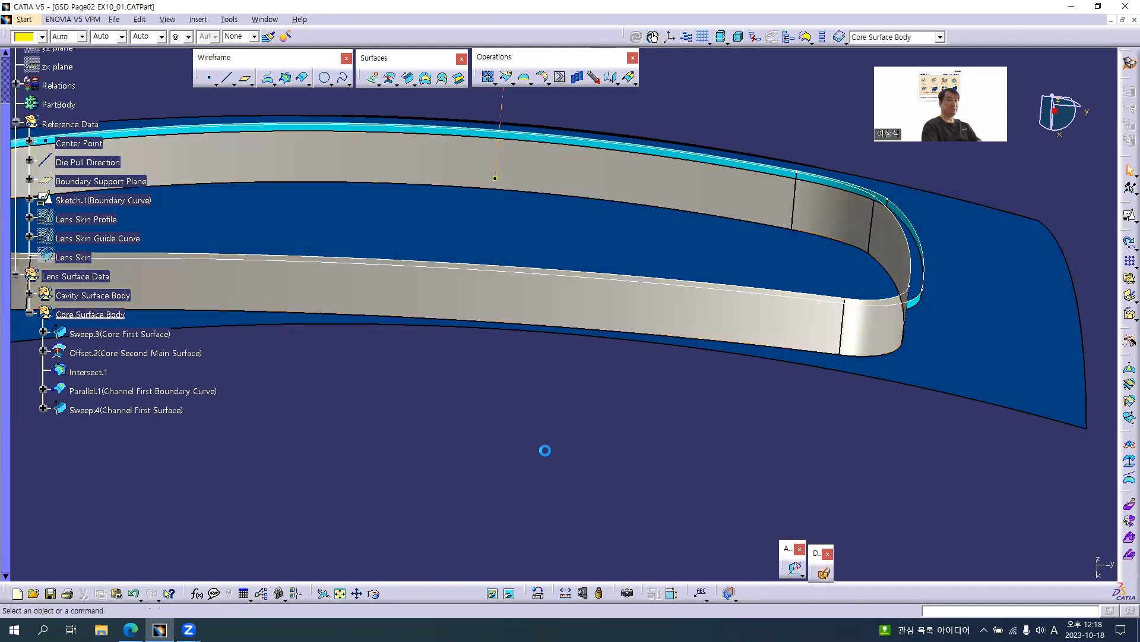
# Step: Check the rib height in the drawing and offset the Core Second Main Surface by 9.5 mm toward the rib's lower edge
pyautogui.moveTo(591, 382); pyautogui.dragTo(595, 415, button='middle')
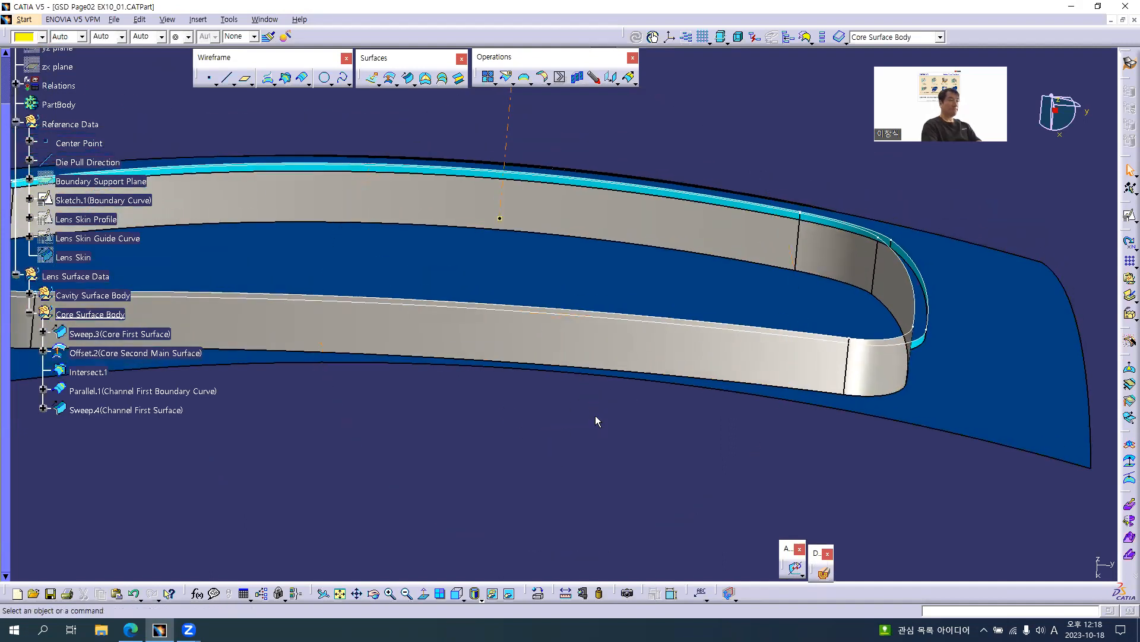
pyautogui.hotkey('alt', 'Tab')
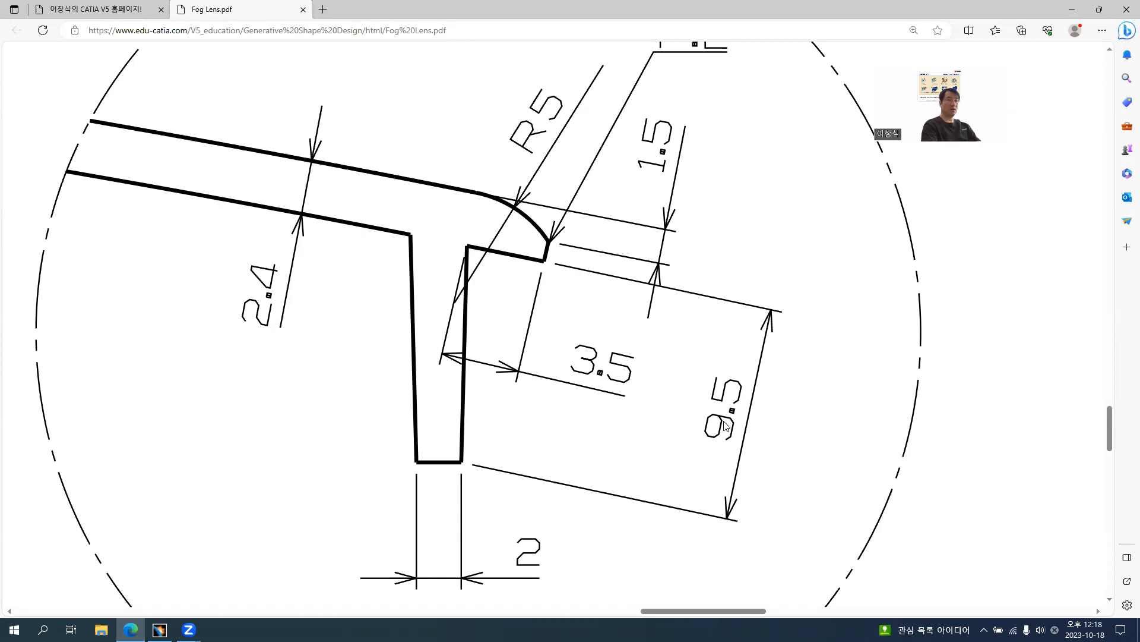
pyautogui.hotkey('alt', 'Tab')
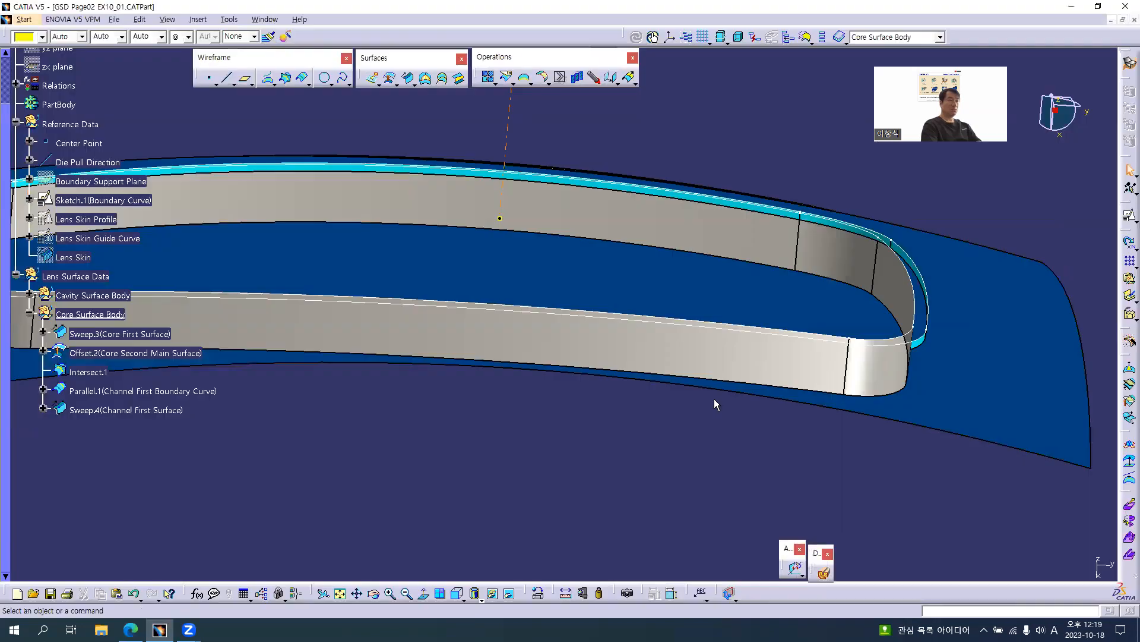
pyautogui.click(390, 80)
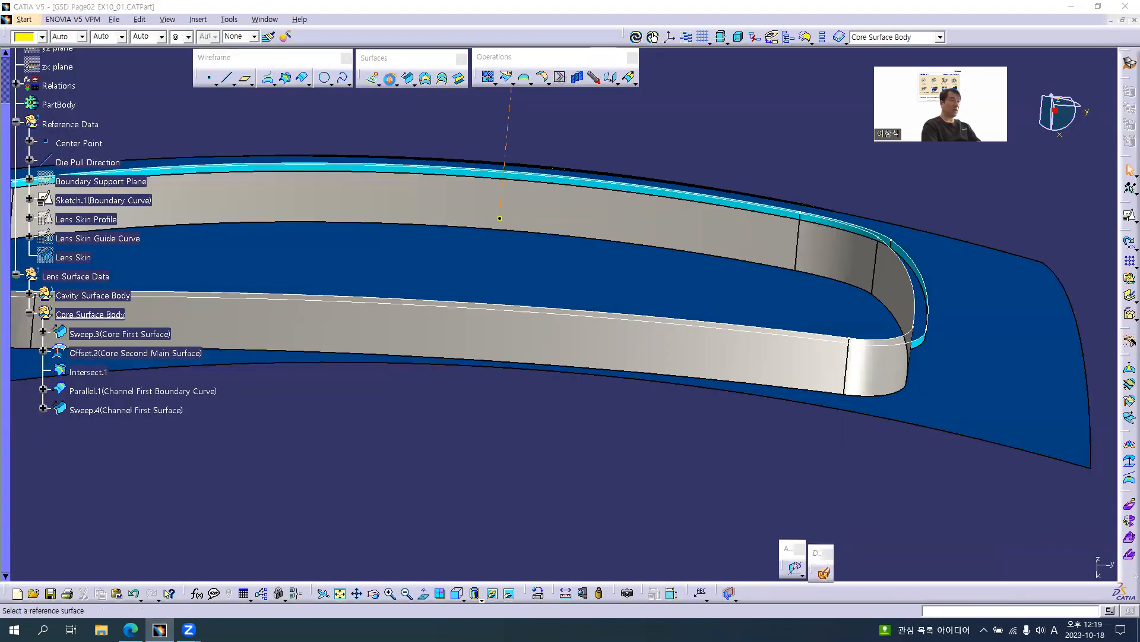
pyautogui.click(172, 354)
pyautogui.moveTo(537, 434); pyautogui.dragTo(501, 293, button='middle')
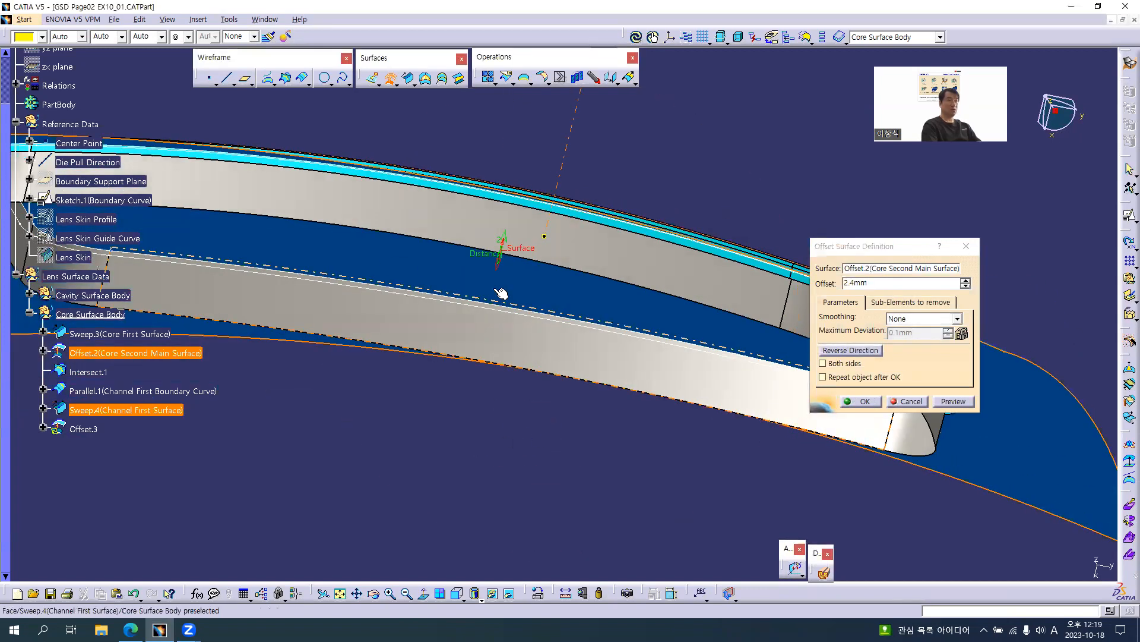
pyautogui.doubleClick(882, 284)
pyautogui.write('9')
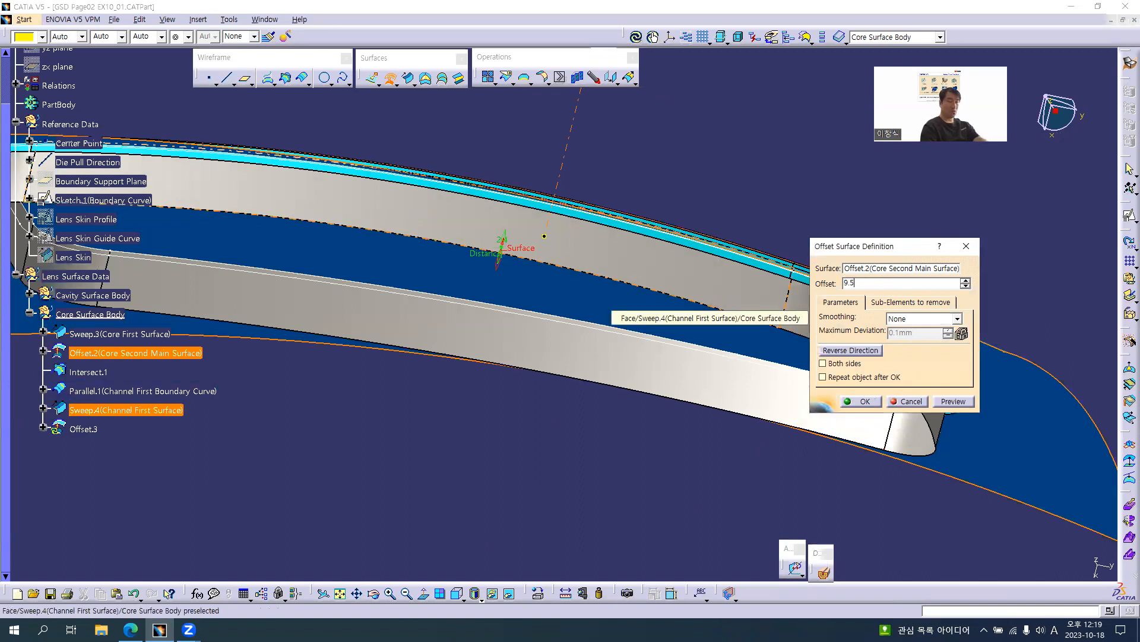
pyautogui.write('.5')
pyautogui.press('Return')
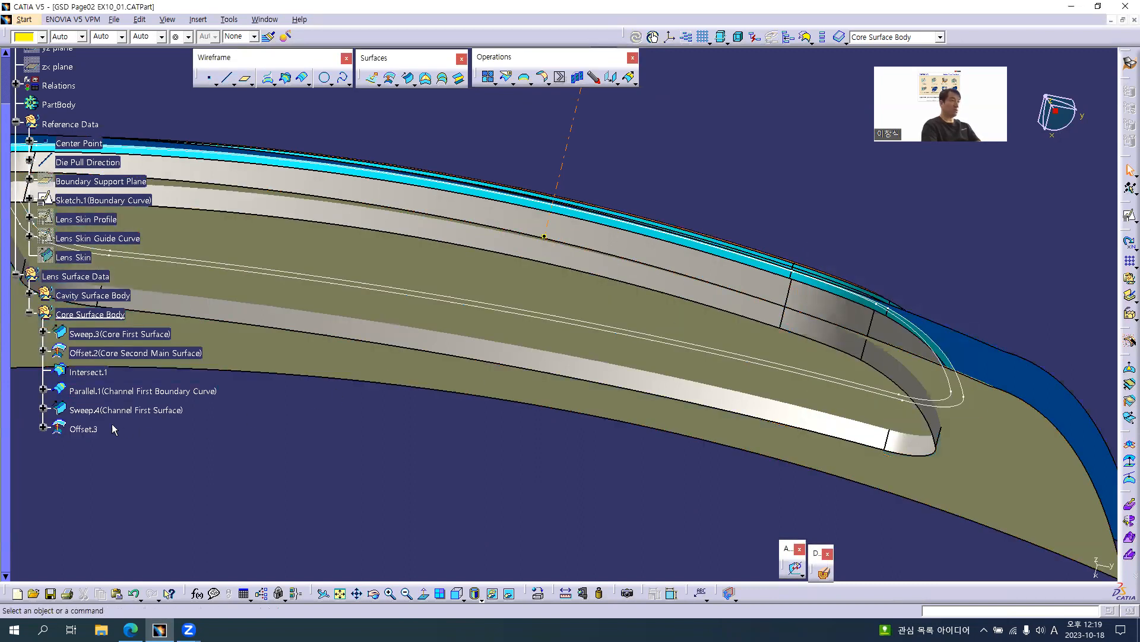
# Step: Rename the new 9.5 mm offset surface as Offset.3(Core Main Surface Offset=9.5mm)
pyautogui.click(83, 429)
pyautogui.hotkey('alt', 'Tab')
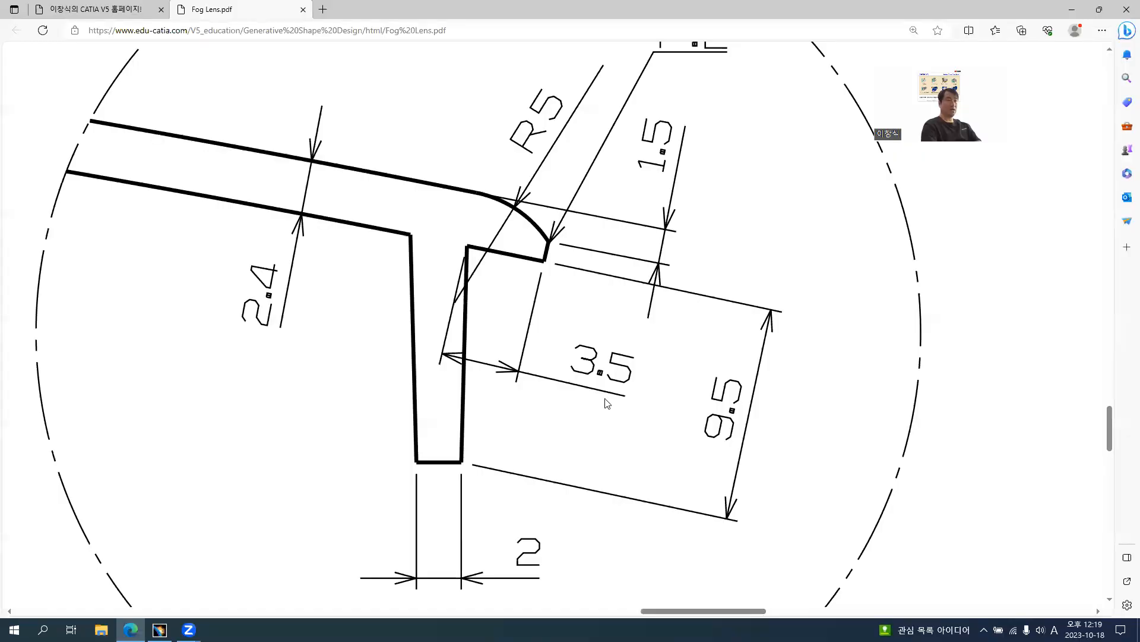
pyautogui.hotkey('alt', 'Tab')
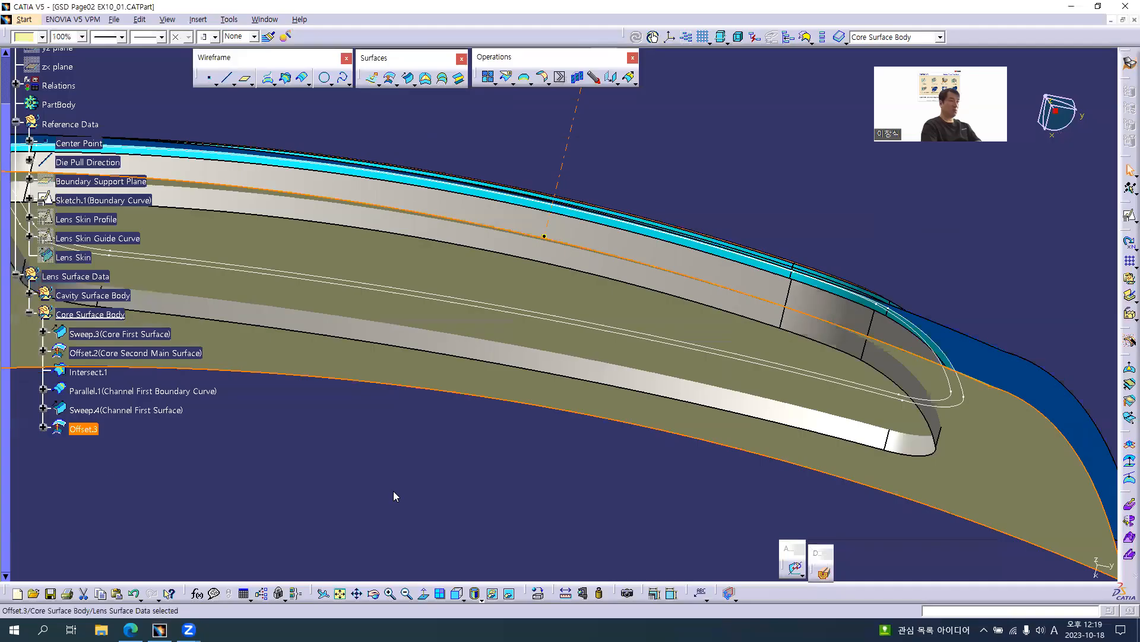
pyautogui.hotkey('alt', 'Return')
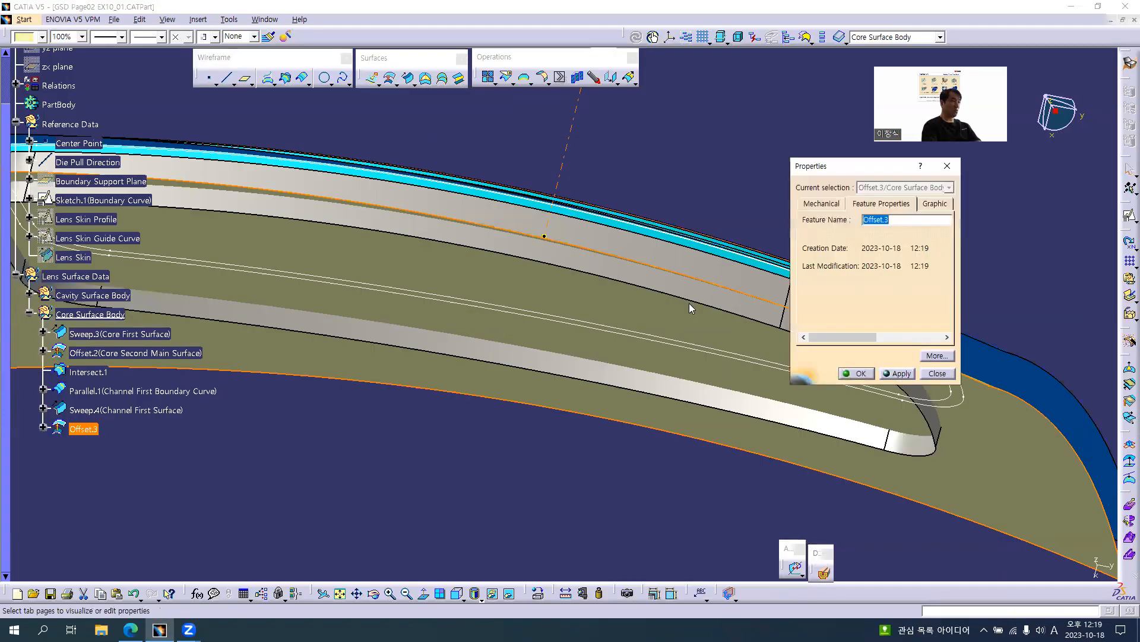
pyautogui.click(919, 221)
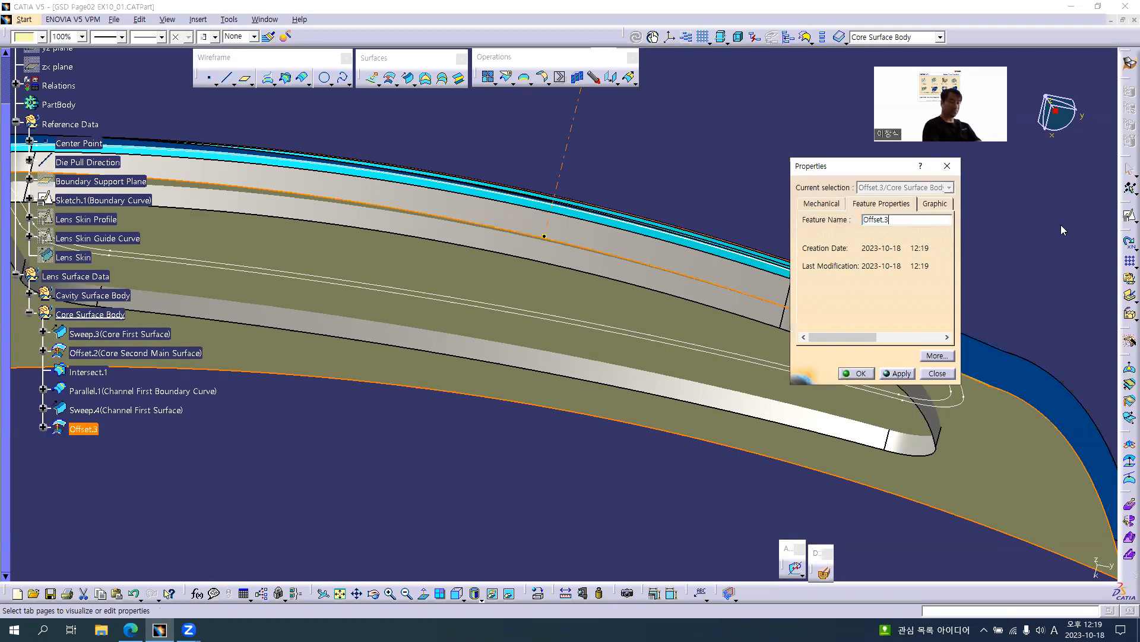
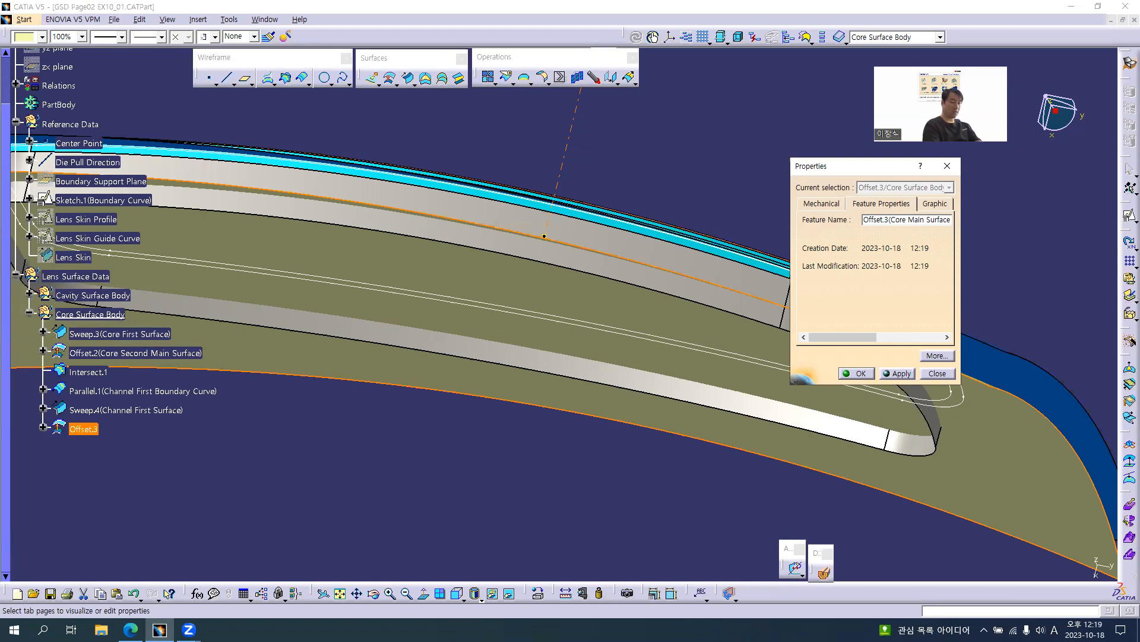
pyautogui.press('Return')
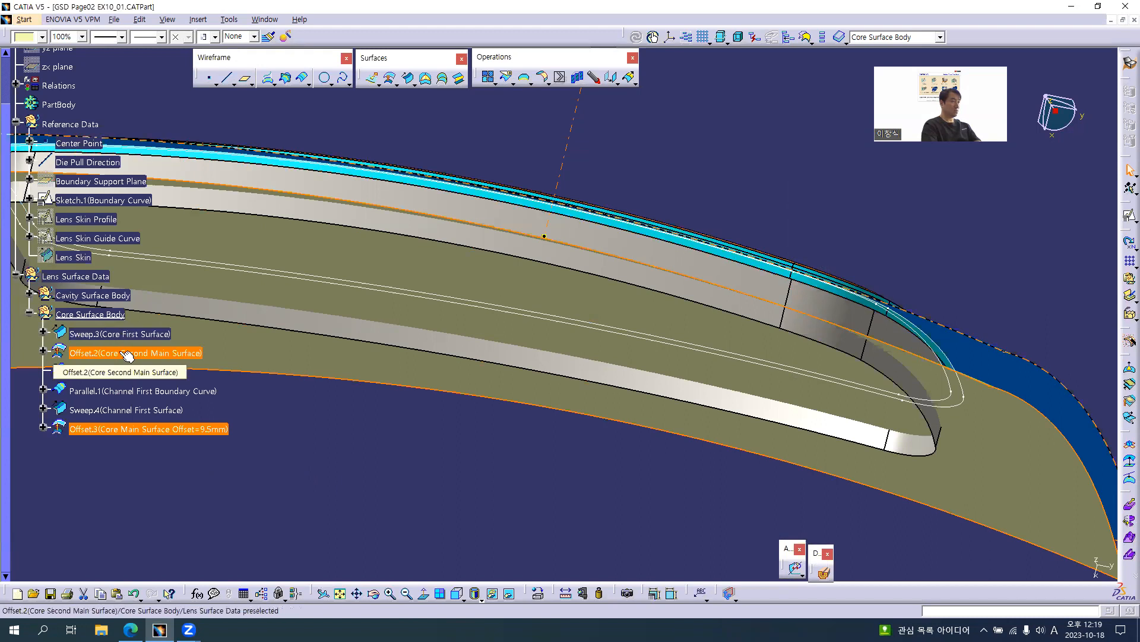
# Step: Change the offset surface's feature name to Offset.3(Core Third Offset Surface =9.5mm)
pyautogui.click(127, 412)
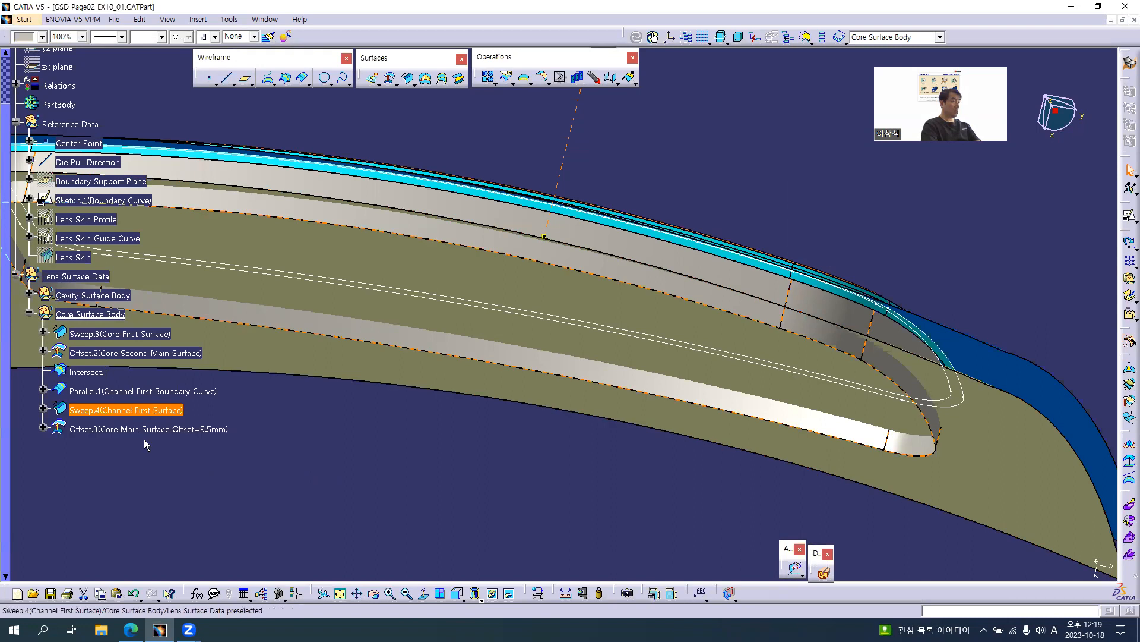
pyautogui.click(125, 430)
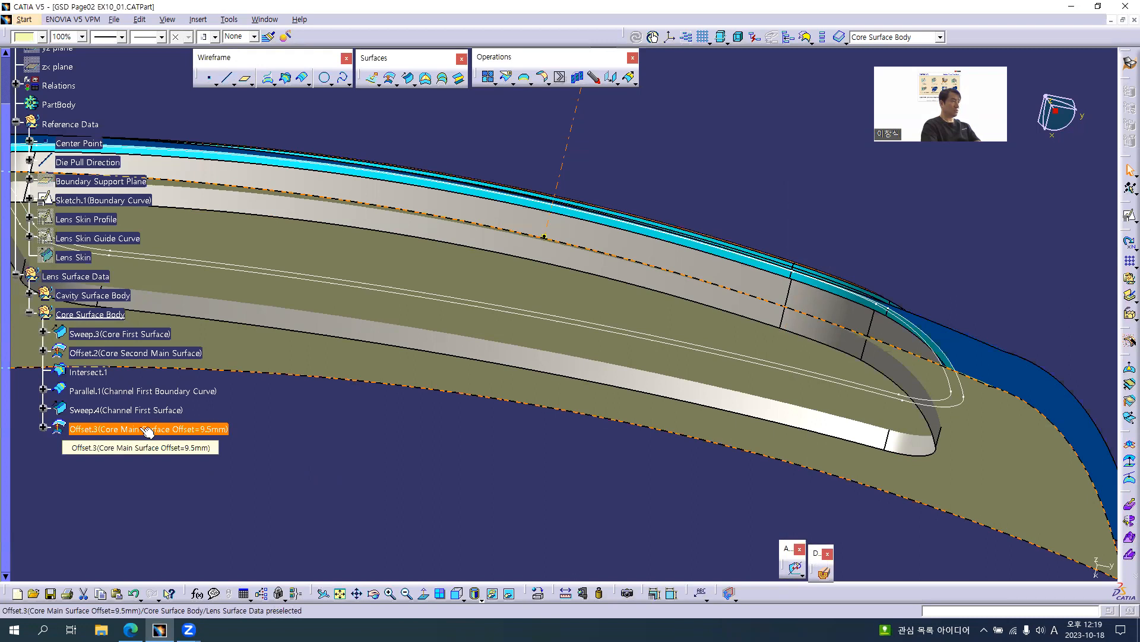
pyautogui.hotkey('alt', 'Return')
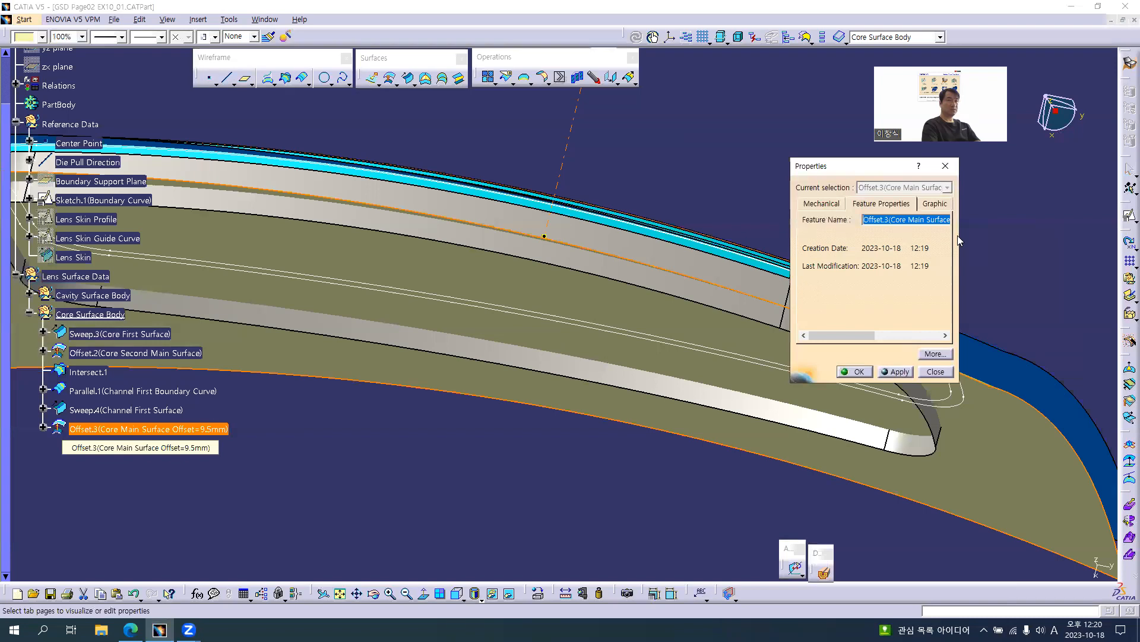
pyautogui.moveTo(960, 237); pyautogui.dragTo(1097, 238)
pyautogui.click(901, 219)
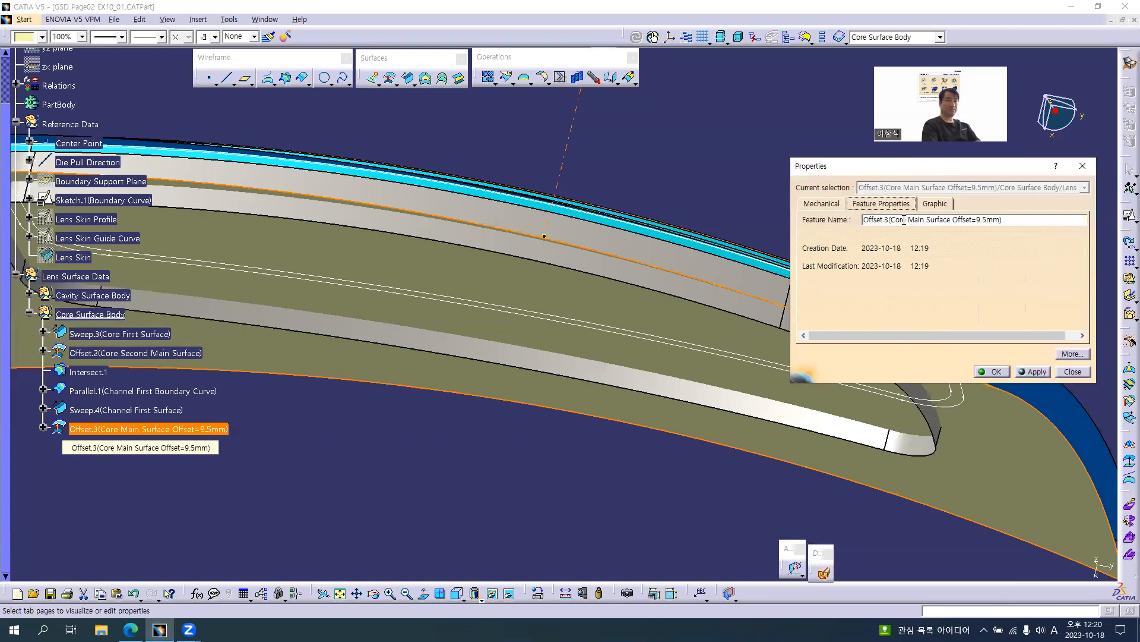
pyautogui.moveTo(909, 220)
pyautogui.mouseDown()
pyautogui.moveTo(951, 221)
pyautogui.moveTo(926, 219)
pyautogui.mouseUp()
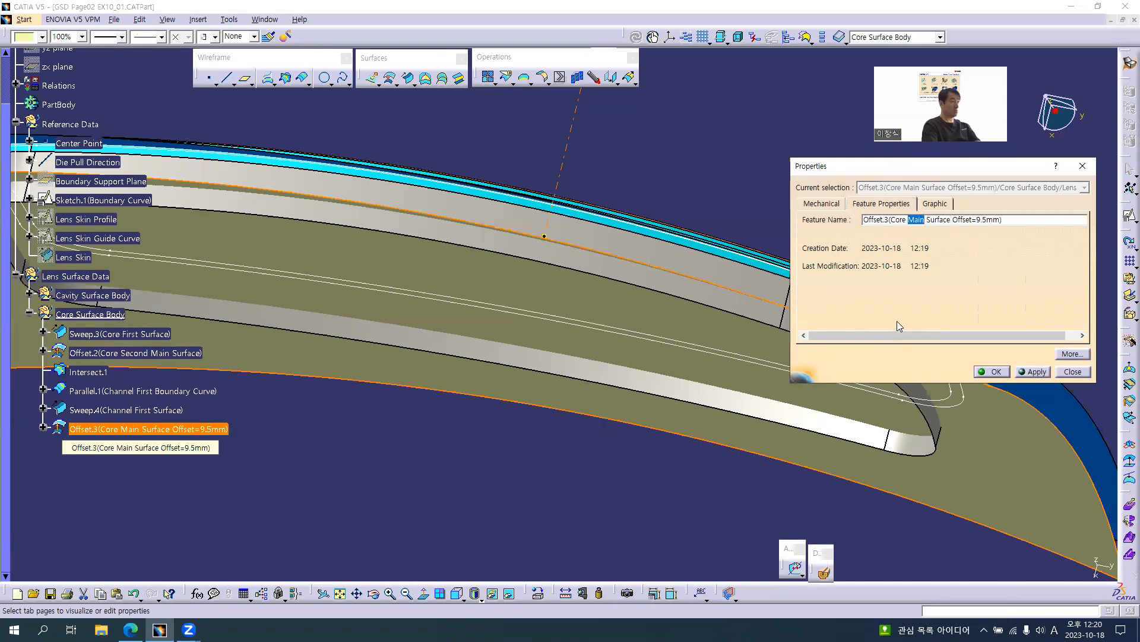
pyautogui.write('Third')
pyautogui.moveTo(953, 219); pyautogui.dragTo(973, 221)
pyautogui.press('BackSpace')
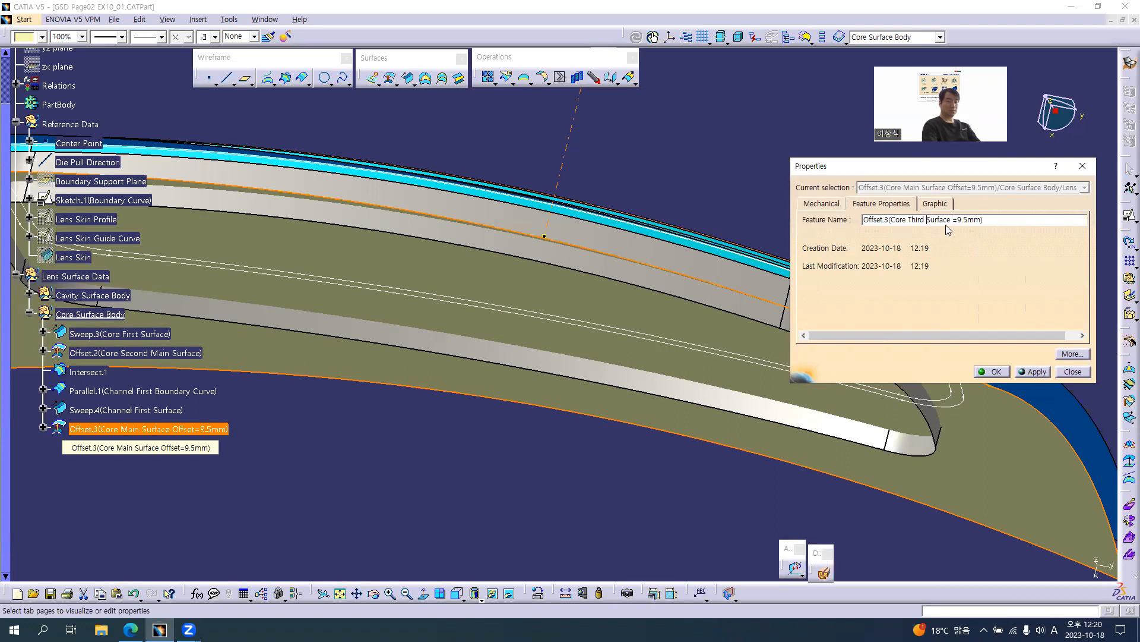
pyautogui.write('Offset')
pyautogui.click(992, 372)
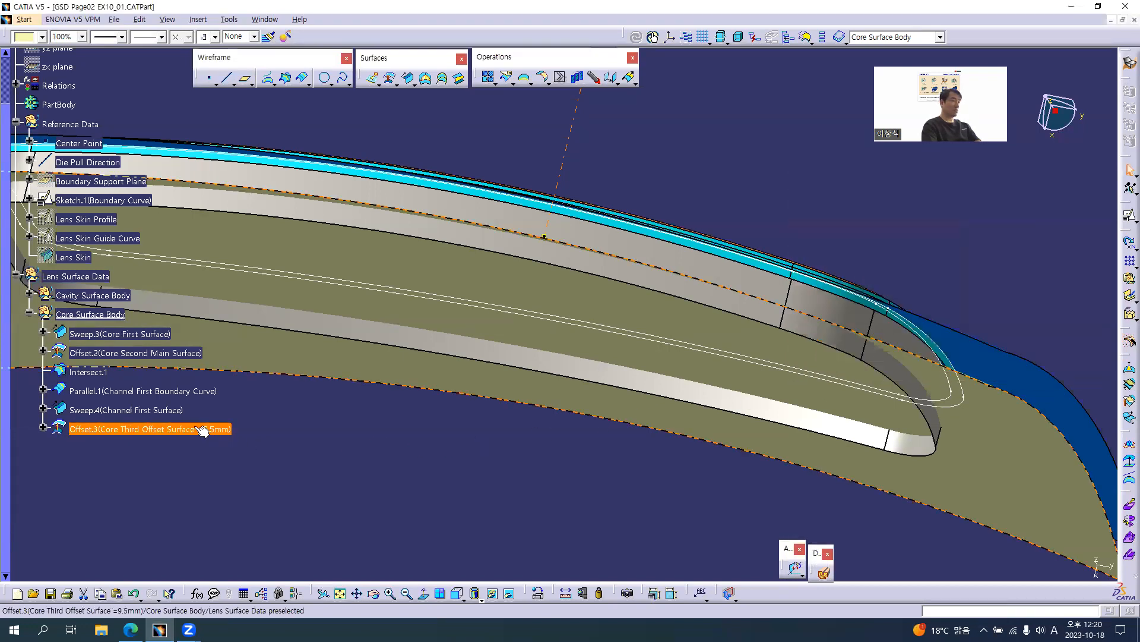
# Step: Colour the Core Third Offset Surface dark olive and deselect it
pyautogui.click(42, 37)
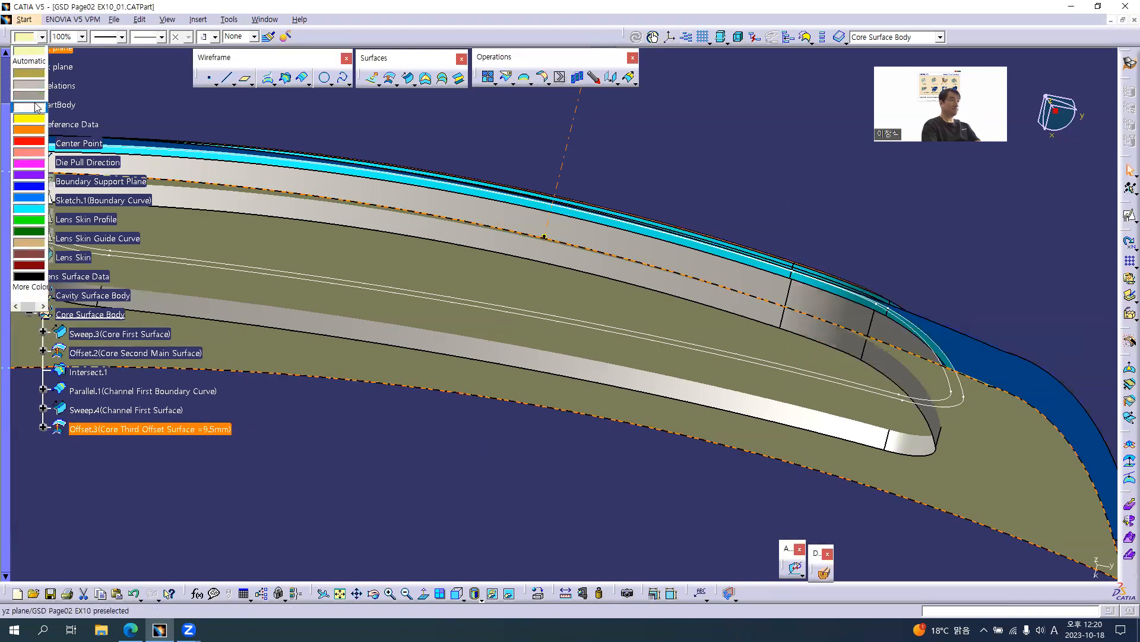
pyautogui.click(29, 73)
pyautogui.click(519, 479)
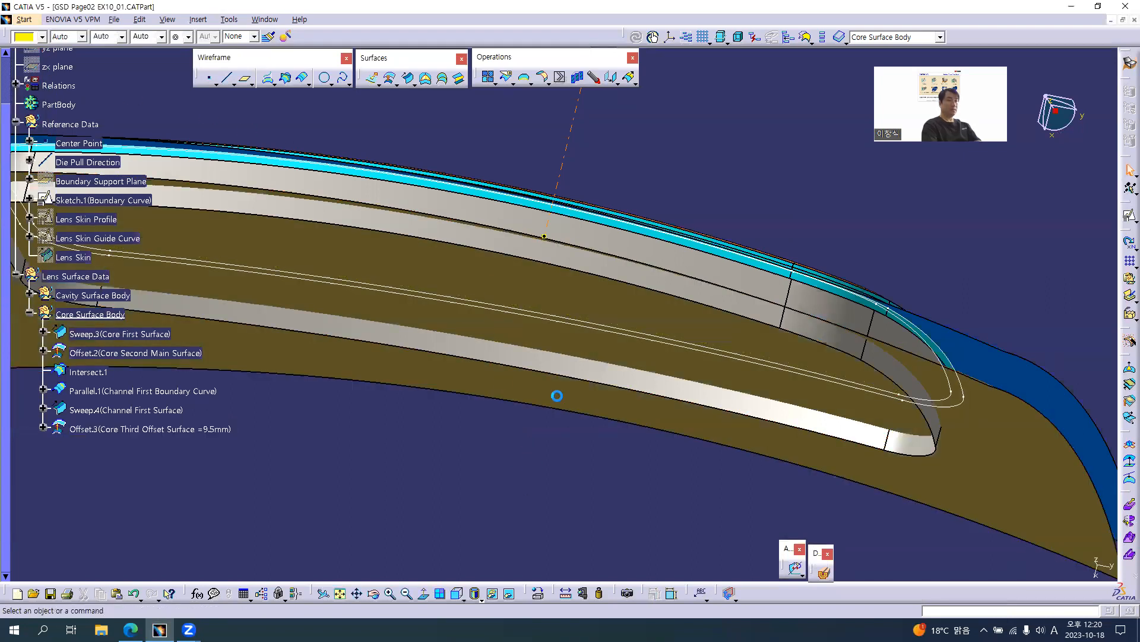
pyautogui.moveTo(604, 376); pyautogui.dragTo(443, 386, button='middle')
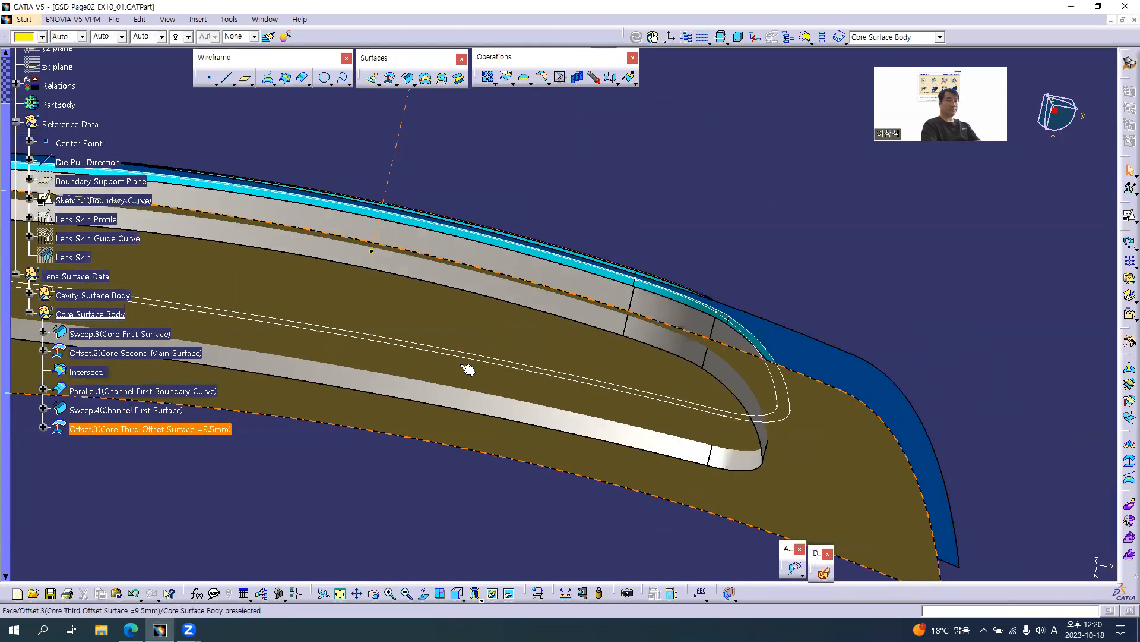
# Step: Check the rib's lower edge in the drawing and intersect the Channel First Surface with the Core Third Offset Surface
pyautogui.hotkey('alt', 'Tab')
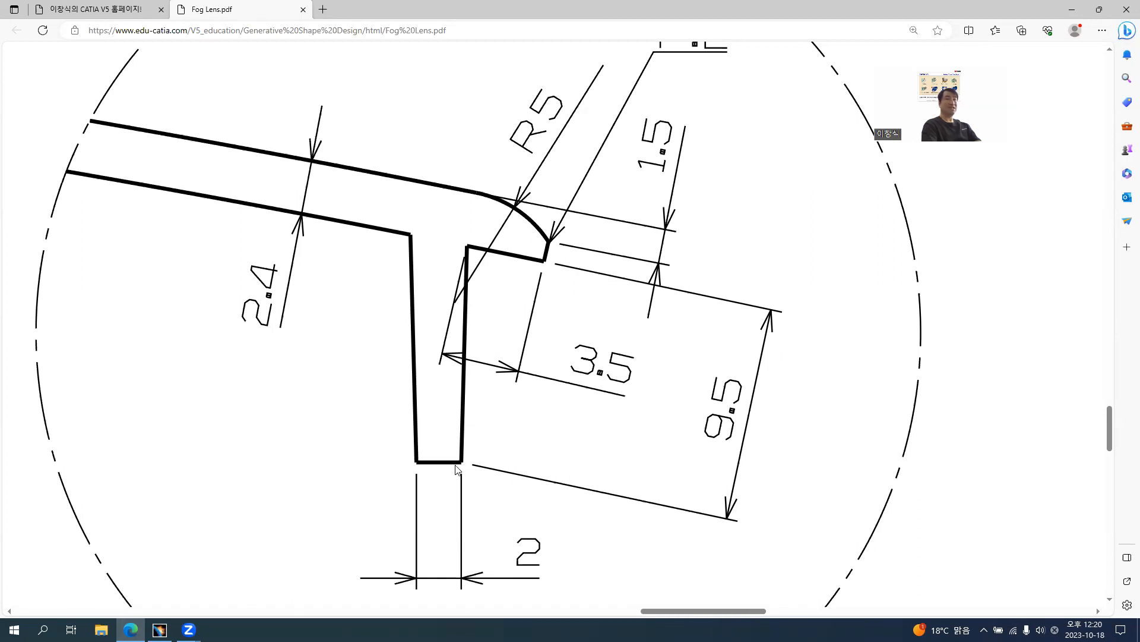
pyautogui.hotkey('alt', 'Tab')
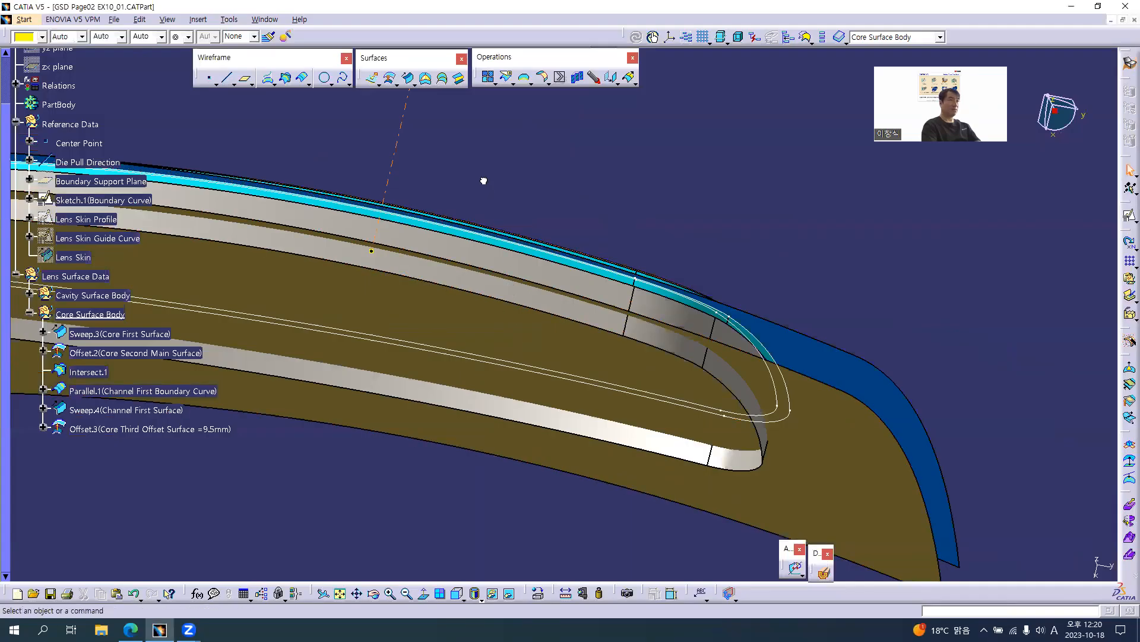
pyautogui.click(286, 77)
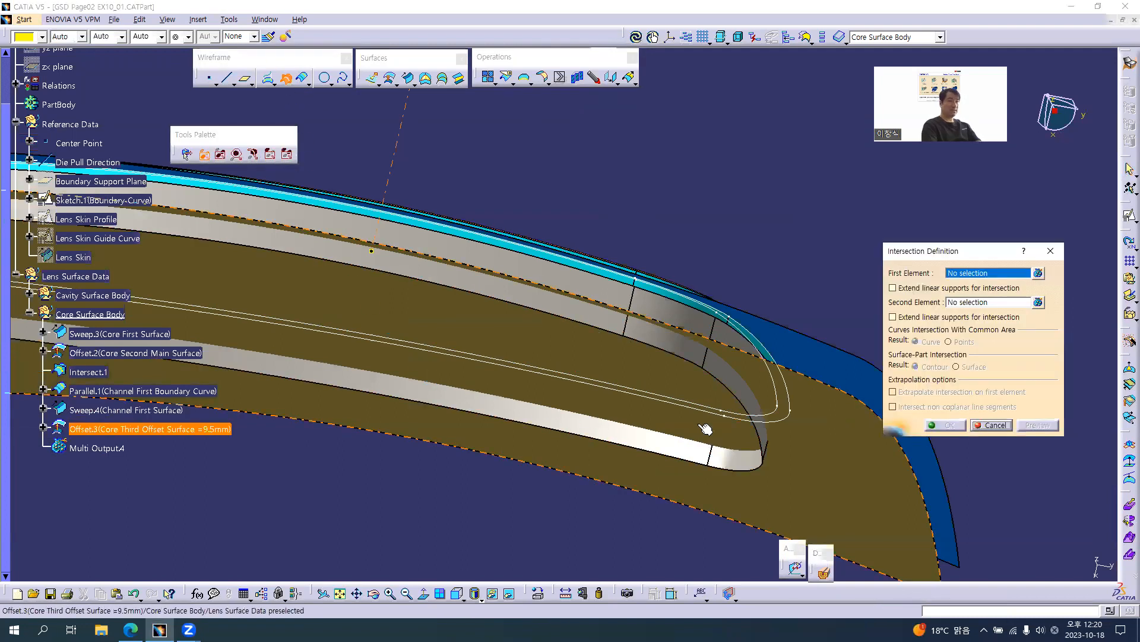
pyautogui.click(692, 358)
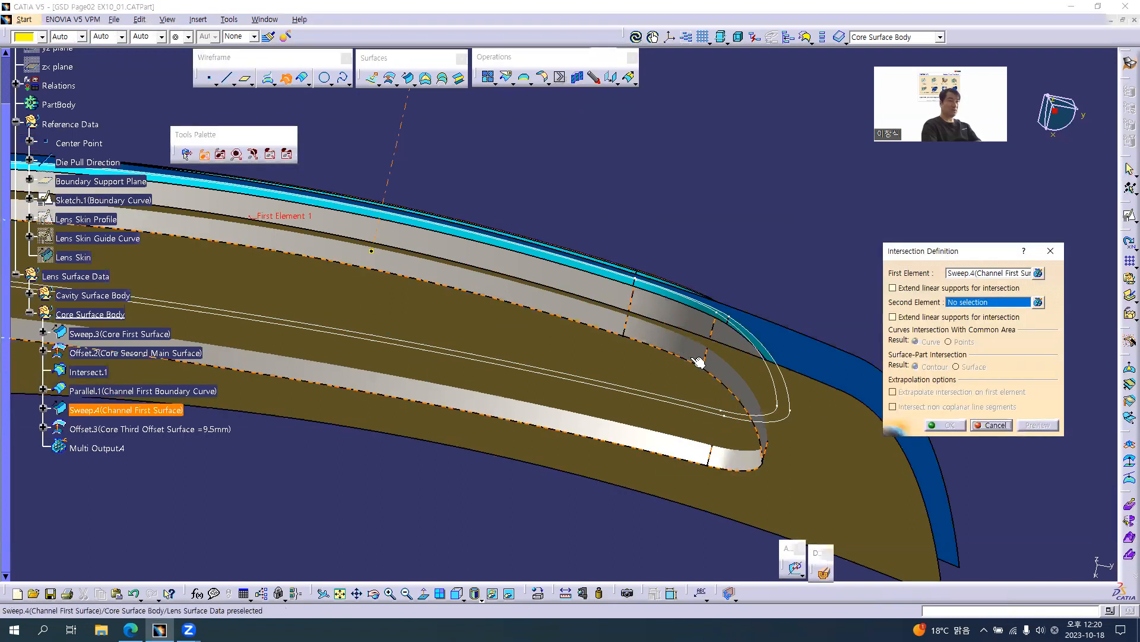
pyautogui.click(832, 475)
pyautogui.click(953, 423)
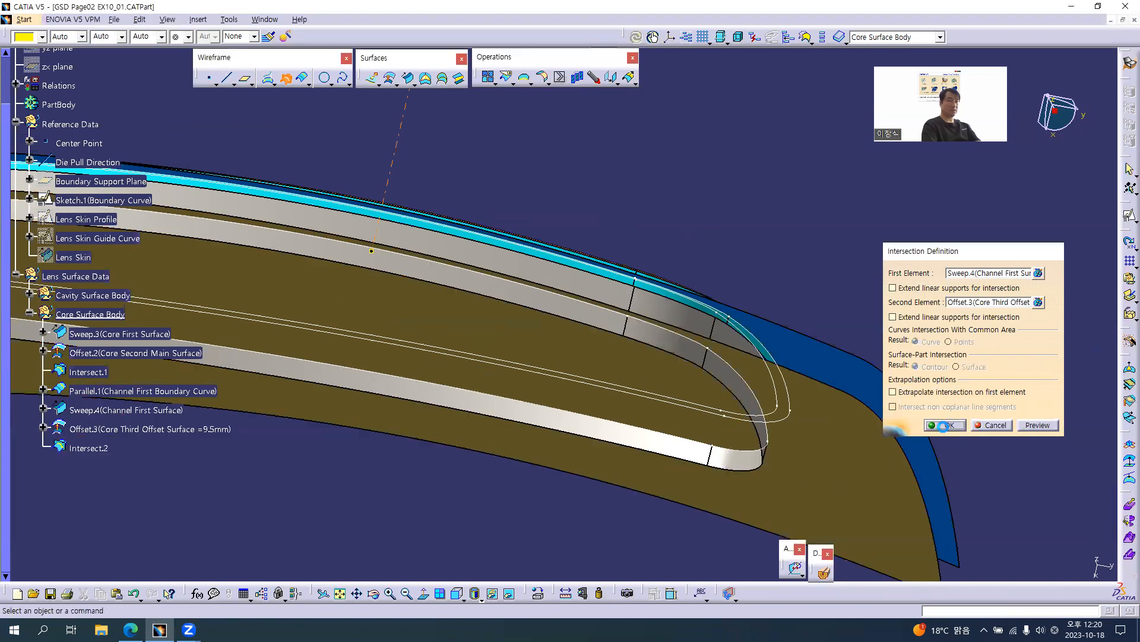
# Step: Check the rib's bottom width in the drawing and start a draft-direction sweep with guide curve Intersect.2 and draft direction Die Pull Direction
pyautogui.moveTo(514, 508); pyautogui.dragTo(523, 425, button='middle')
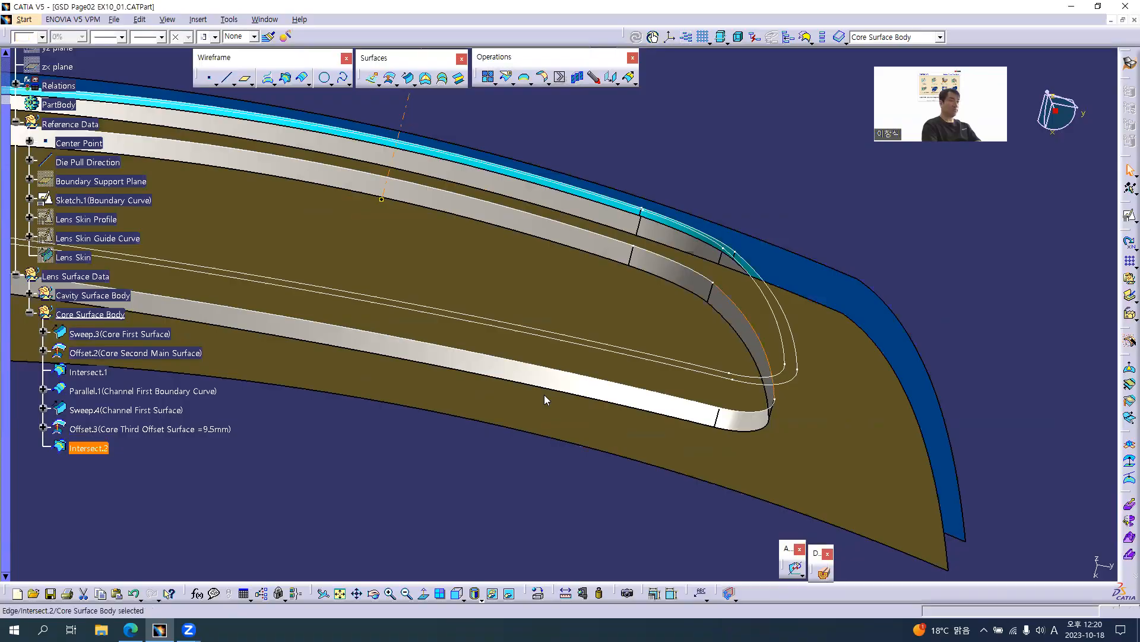
pyautogui.hotkey('alt', 'Tab')
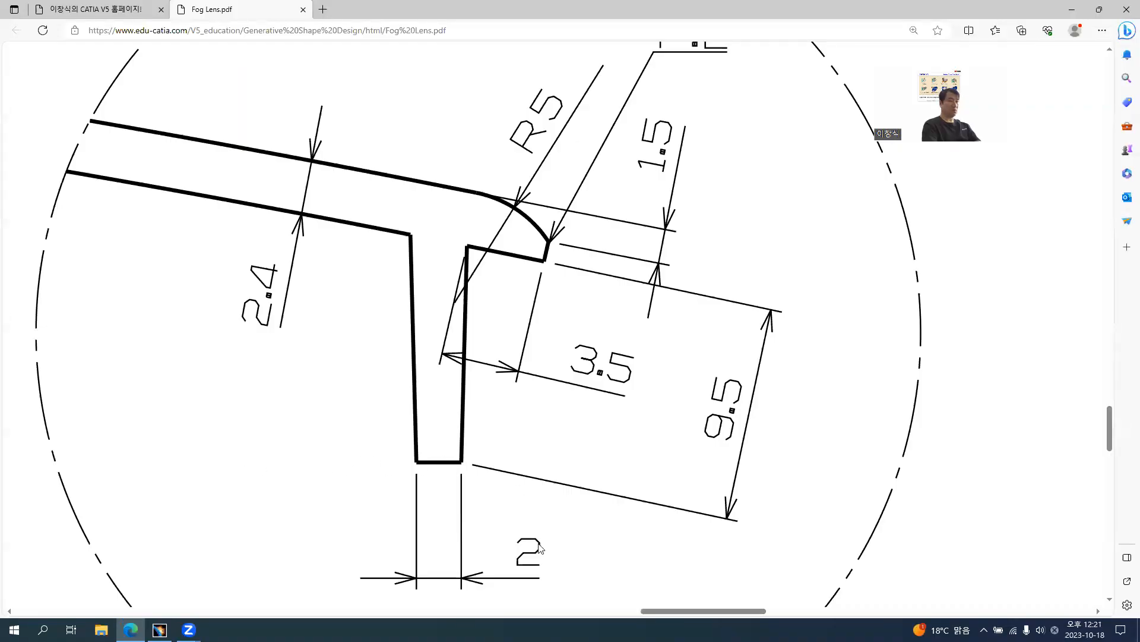
pyautogui.moveTo(644, 610)
pyautogui.mouseDown()
pyautogui.moveTo(600, 611)
pyautogui.moveTo(625, 610)
pyautogui.moveTo(635, 592)
pyautogui.mouseUp()
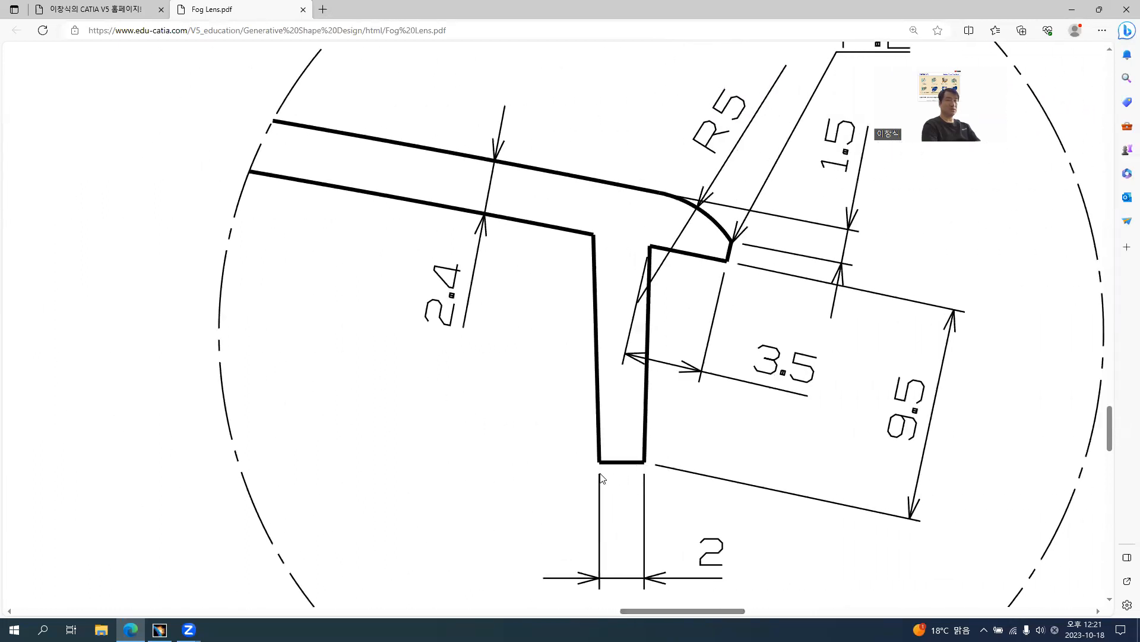
pyautogui.scroll(-2, 624, 466)
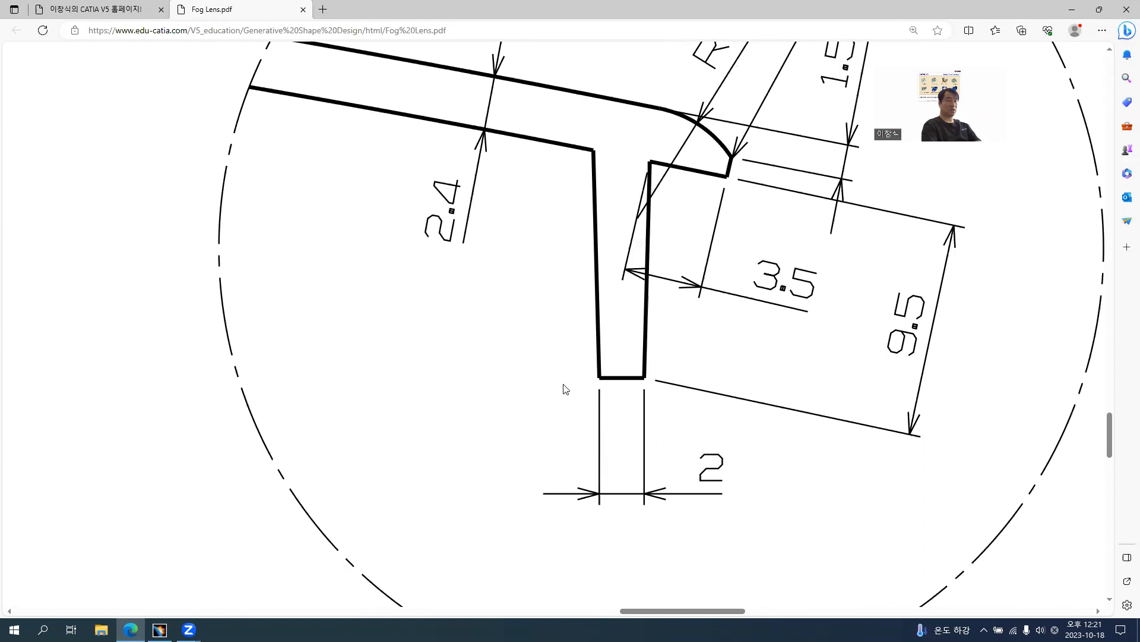
pyautogui.hotkey('alt', 'Tab')
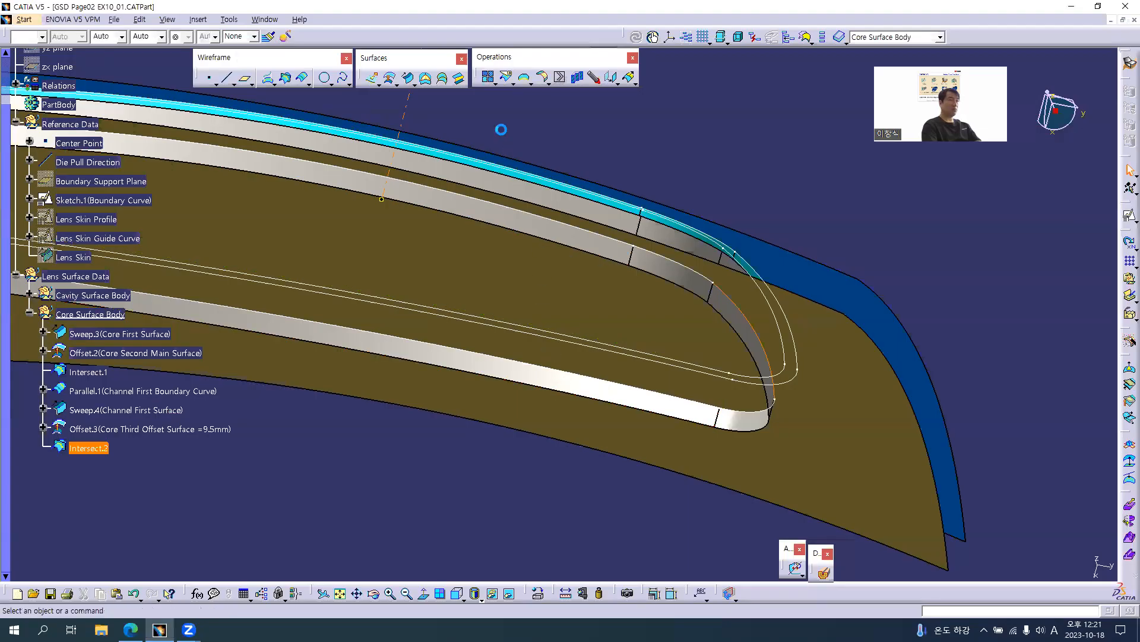
pyautogui.click(462, 378)
pyautogui.moveTo(463, 378)
pyautogui.mouseDown(button='middle')
pyautogui.moveTo(463, 420)
pyautogui.moveTo(467, 397)
pyautogui.mouseUp(button='middle')
pyautogui.click(297, 123)
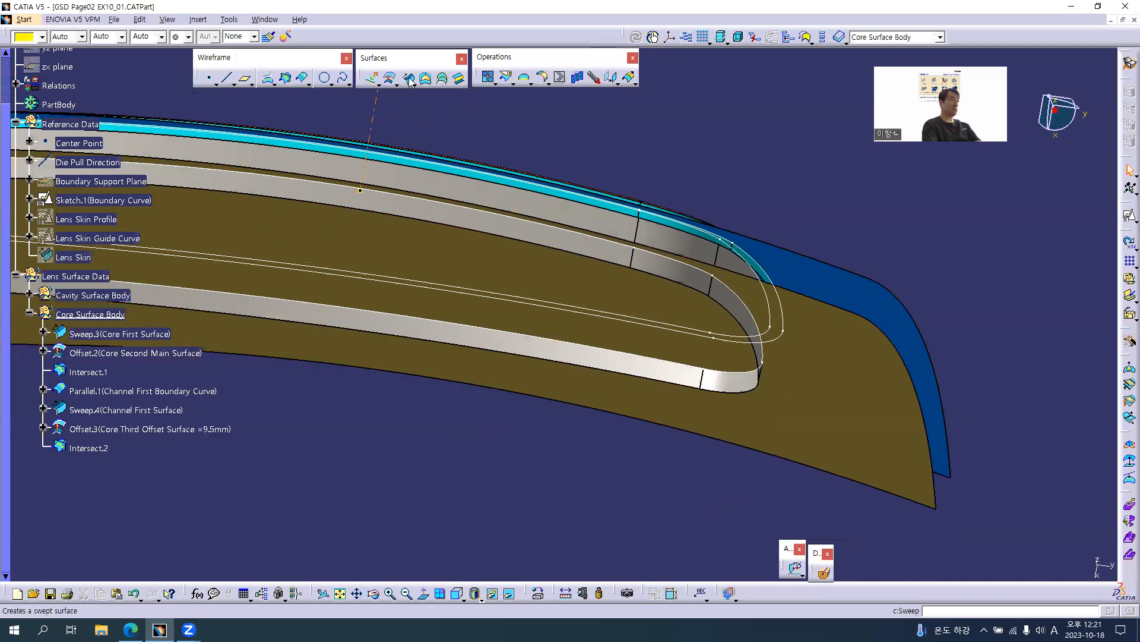
pyautogui.click(409, 77)
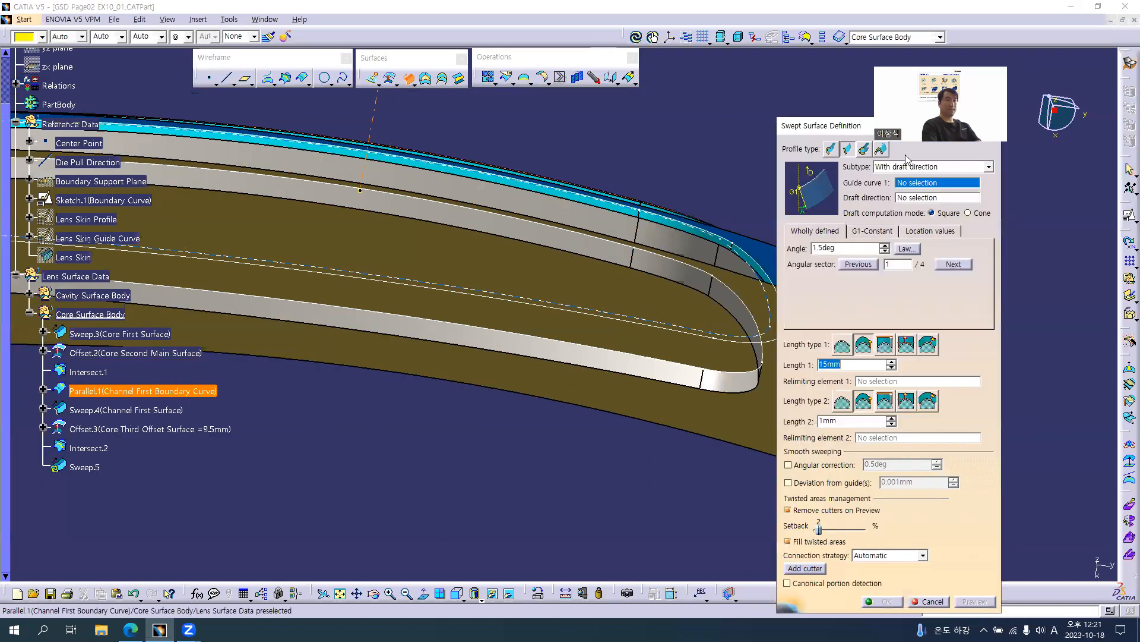
pyautogui.click(758, 374)
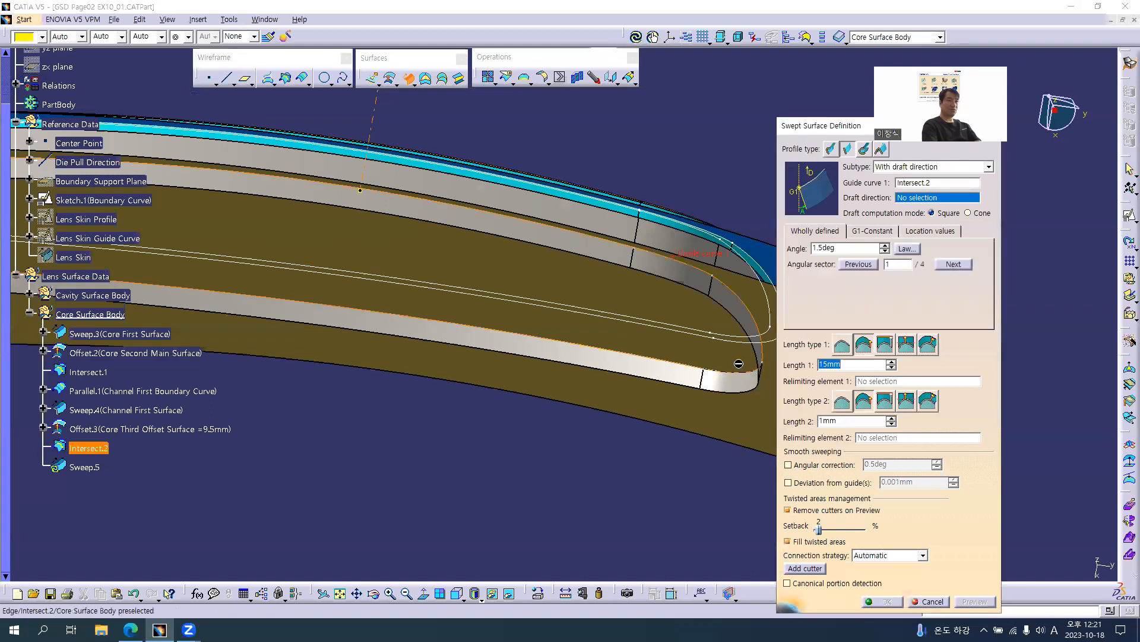
pyautogui.click(373, 127)
# Step: Set the draft angle of the sweep along the new intersection curve to 90 deg
pyautogui.click(848, 248)
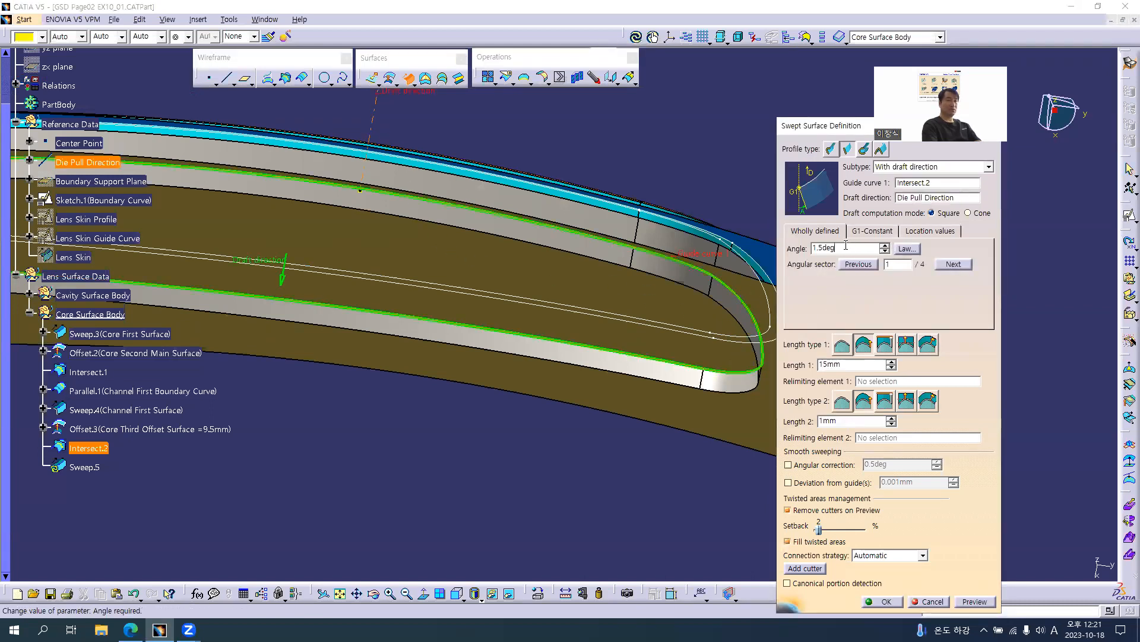
pyautogui.write('90')
pyautogui.press('Return')
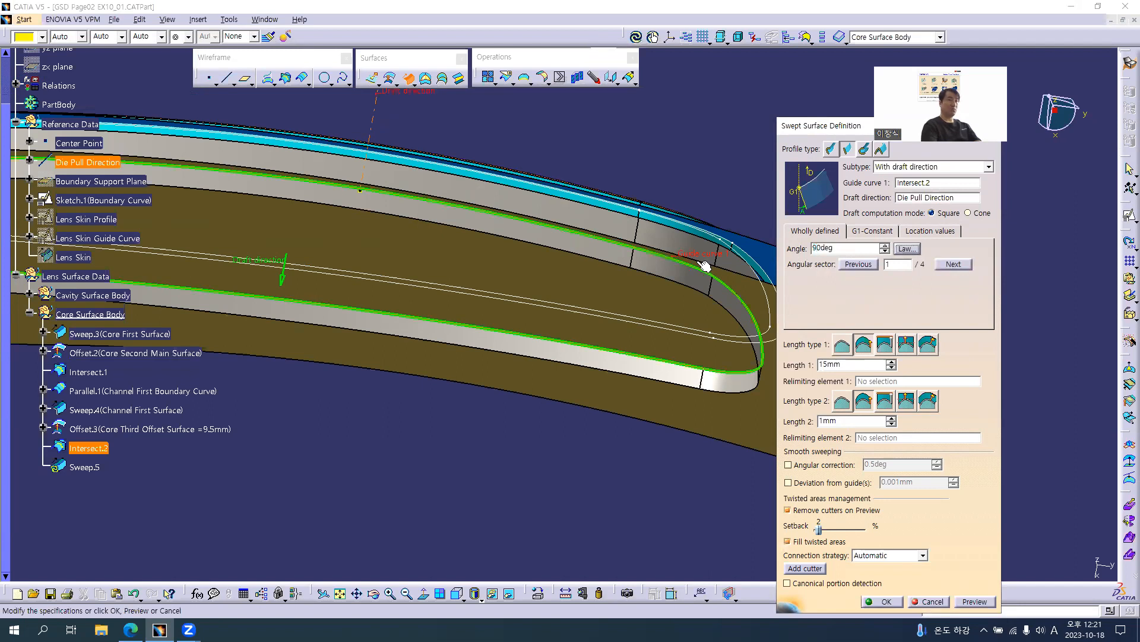
pyautogui.moveTo(406, 306); pyautogui.dragTo(460, 454, button='middle')
pyautogui.moveTo(601, 242); pyautogui.dragTo(678, 313, button='middle')
pyautogui.moveTo(546, 377); pyautogui.dragTo(378, 470, button='middle')
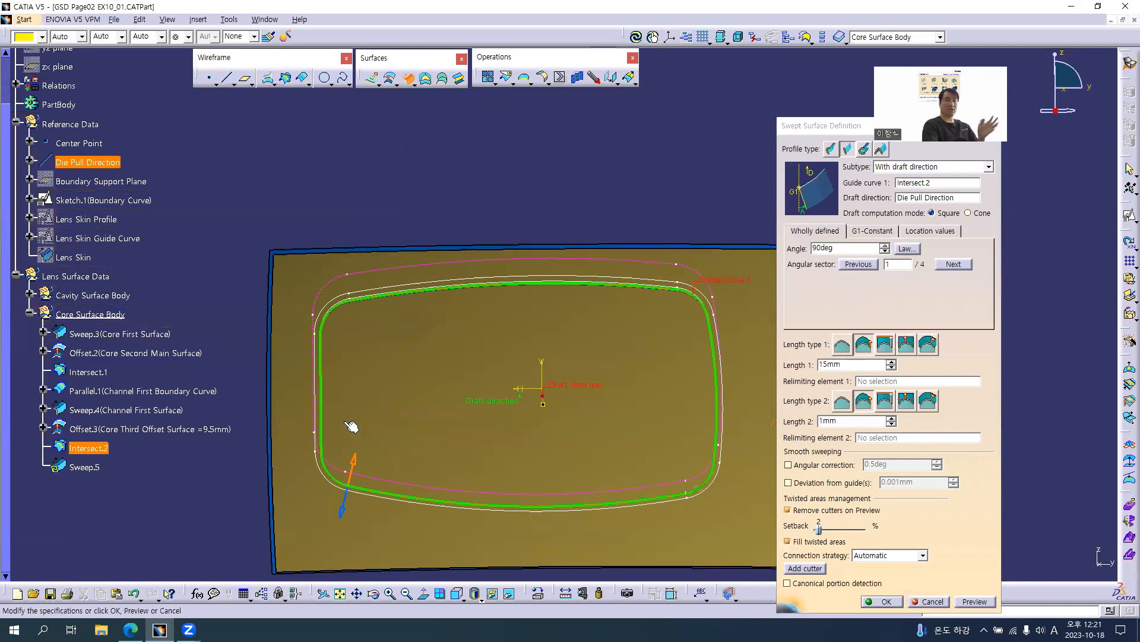
# Step: Check the rib's bottom in the drawing, set the sweep's first length to 4 mm and create the swept surface
pyautogui.doubleClick(855, 364)
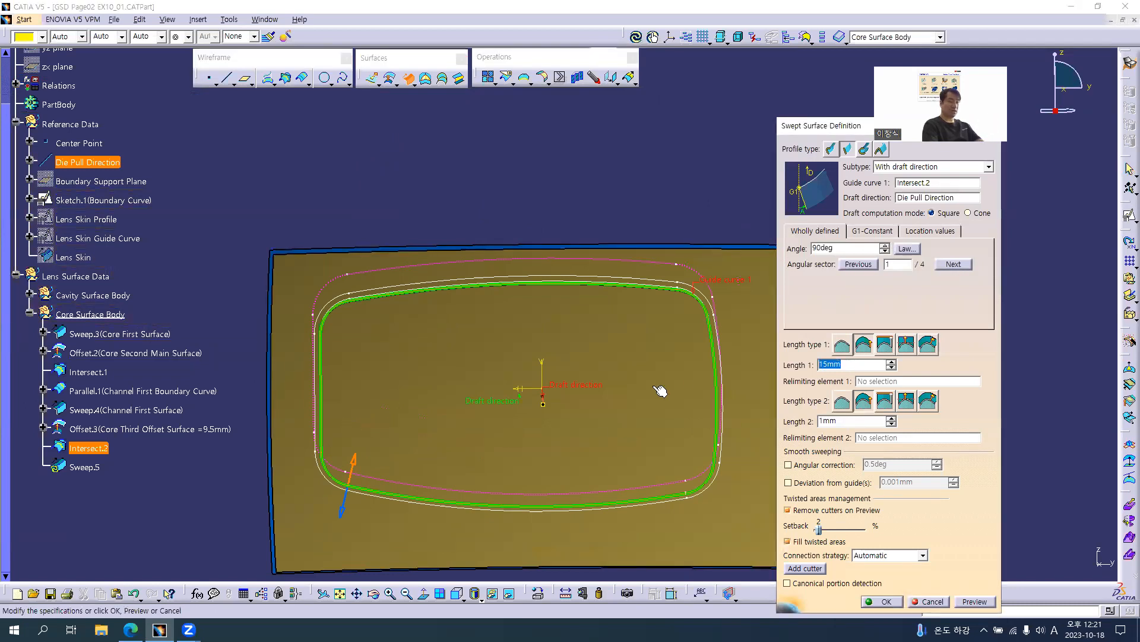
pyautogui.hotkey('alt', 'Tab')
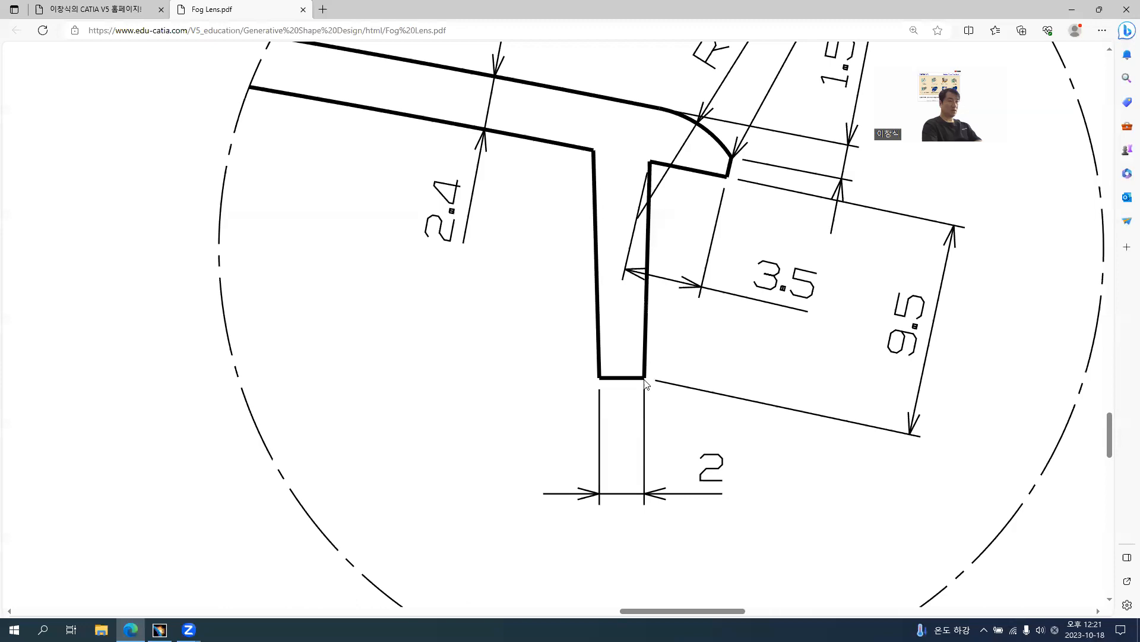
pyautogui.hotkey('alt', 'Tab')
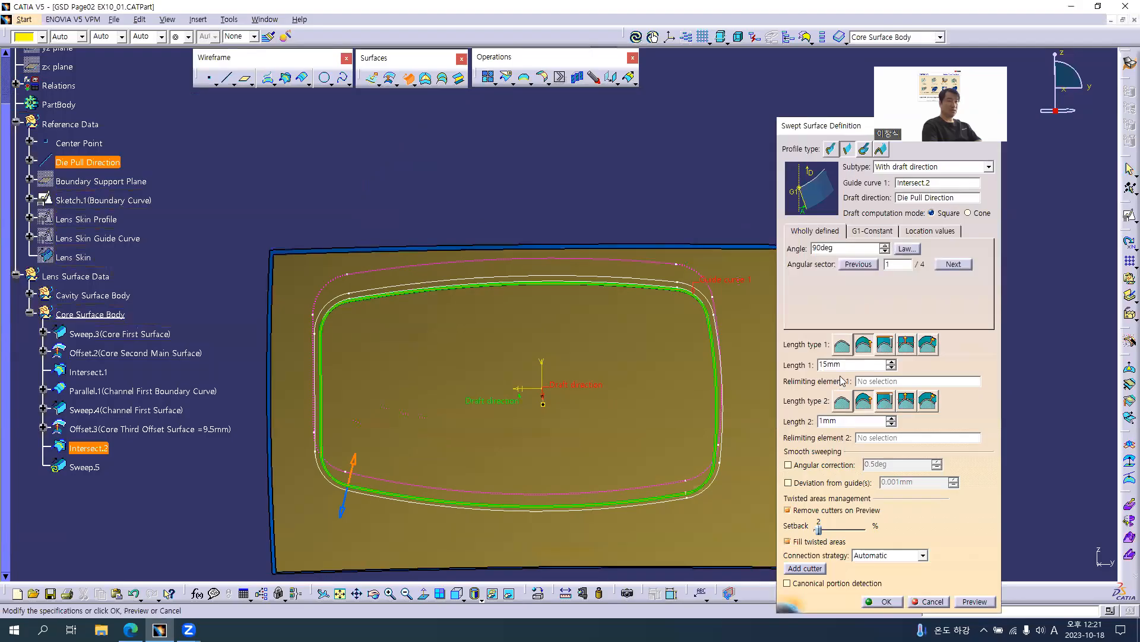
pyautogui.press('Return')
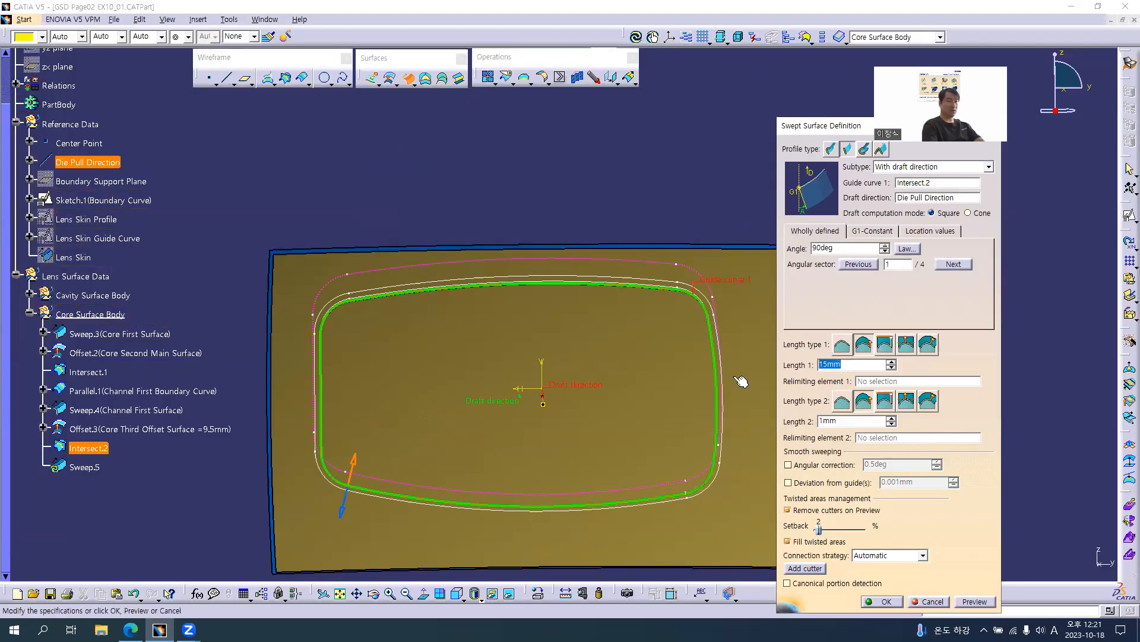
pyautogui.write('4')
pyautogui.press('Tab')
pyautogui.press('Tab')
pyautogui.press('Tab')
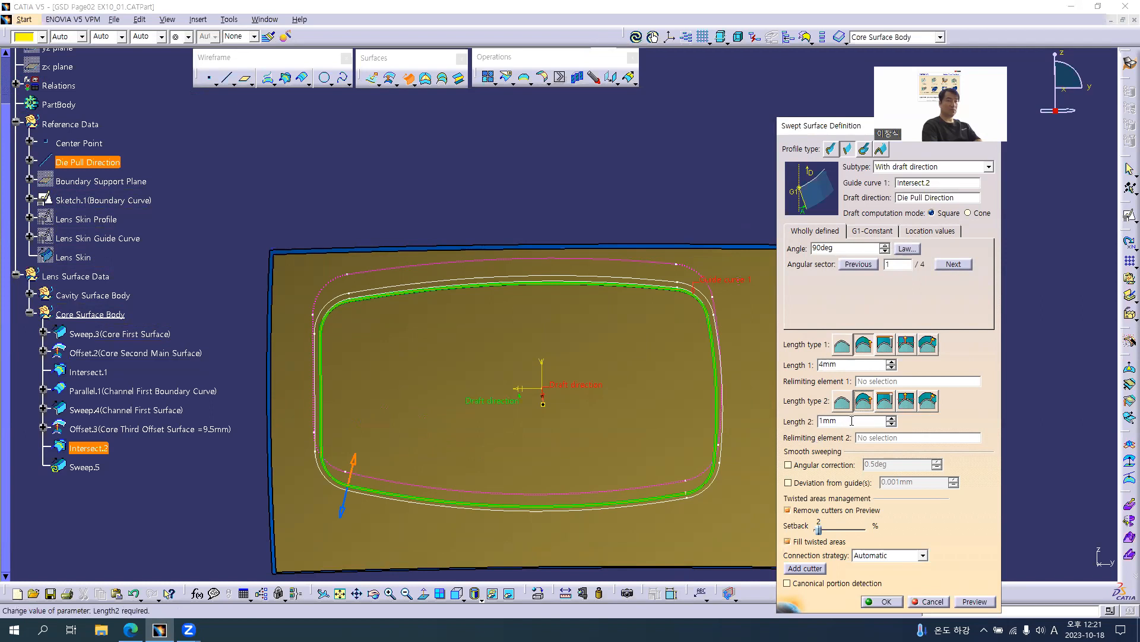
pyautogui.click(975, 601)
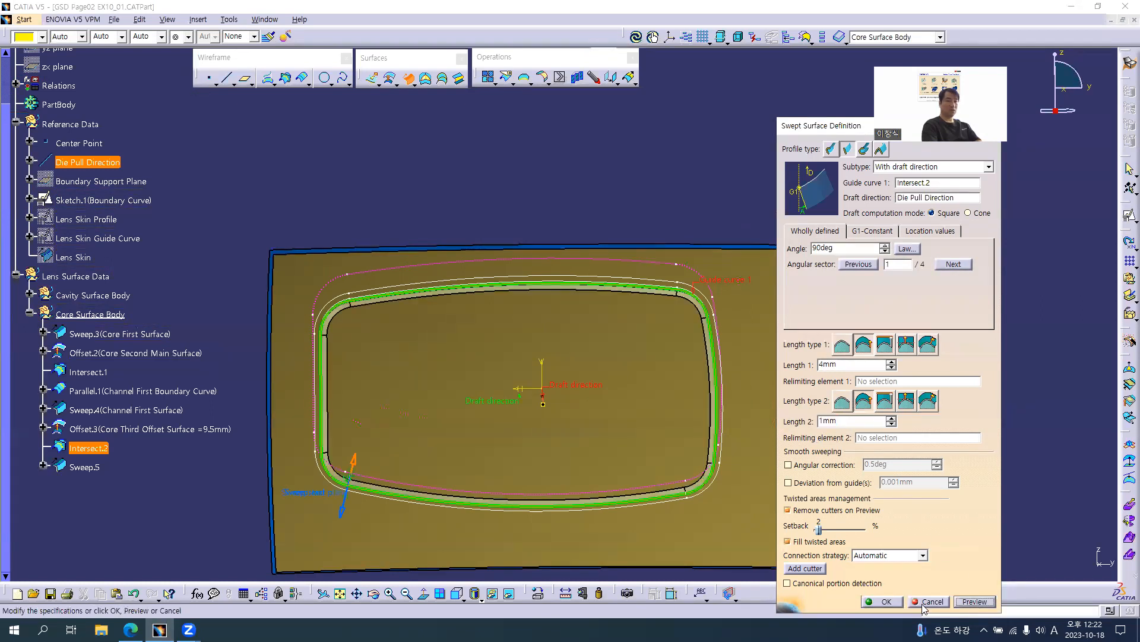
pyautogui.click(886, 601)
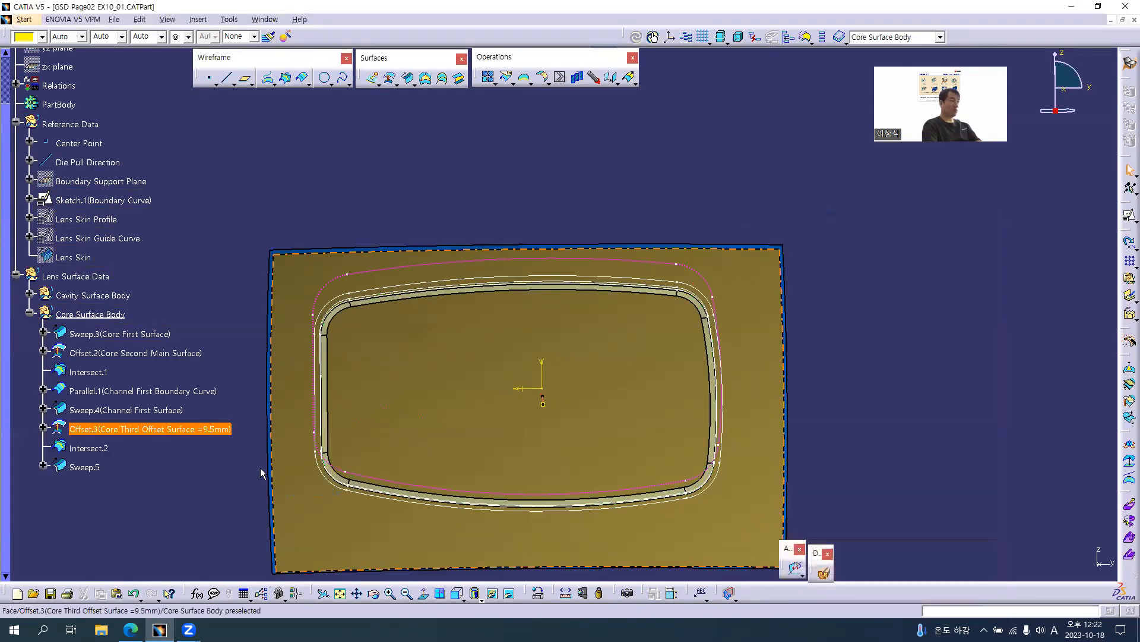
# Step: Rename the new swept surface as Sweep.5(Channel Second Surface)
pyautogui.click(100, 468)
pyautogui.hotkey('alt', 'Return')
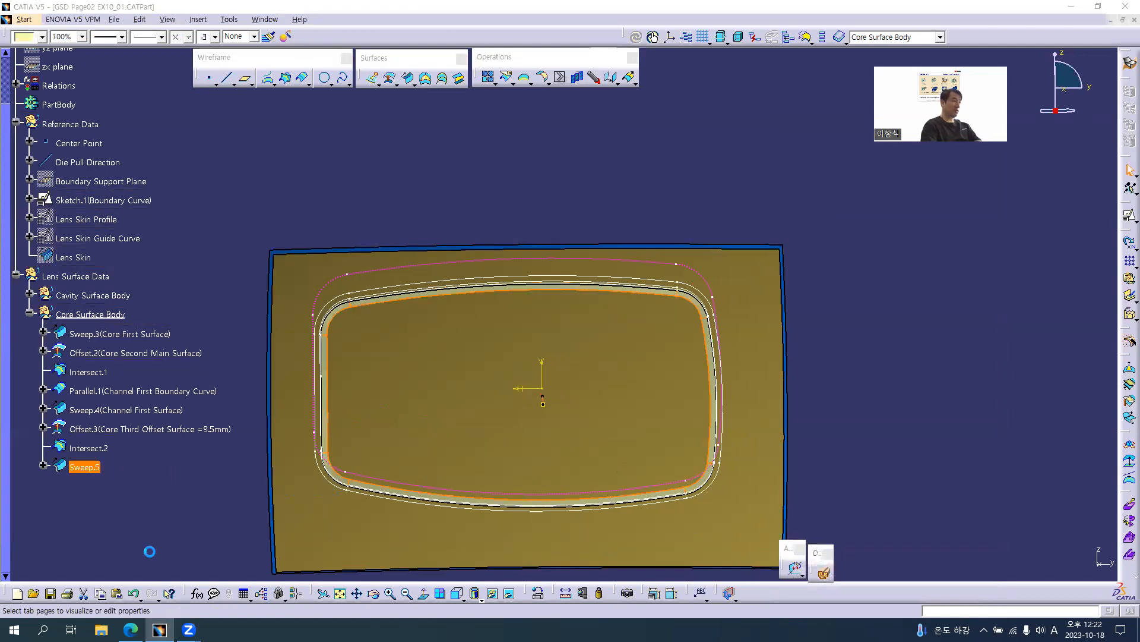
pyautogui.click(941, 220)
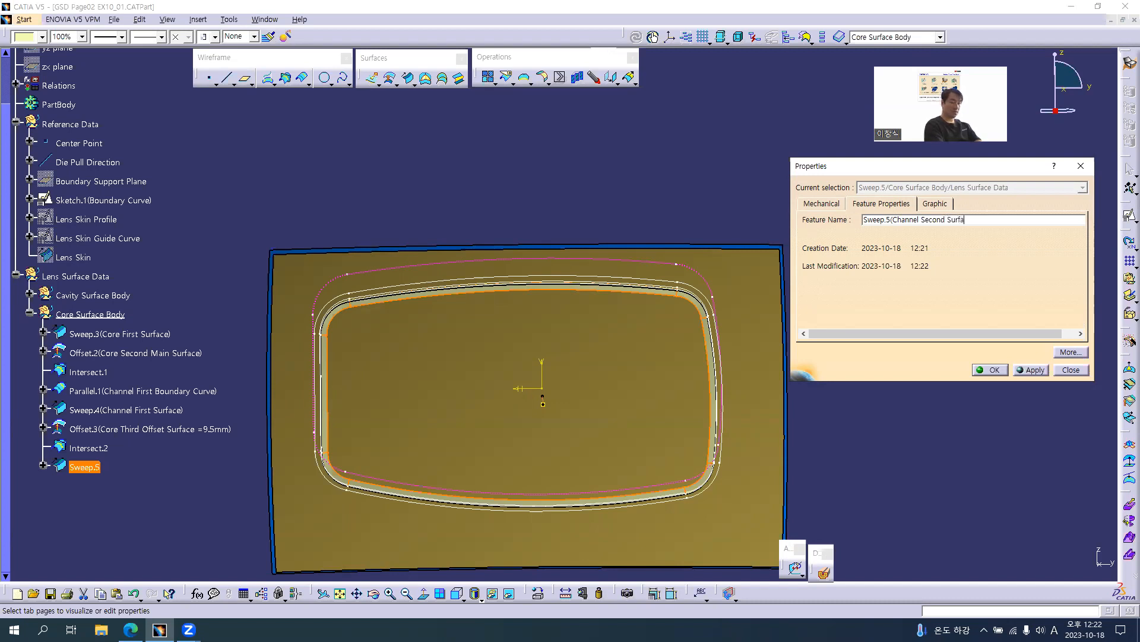
pyautogui.press('Return')
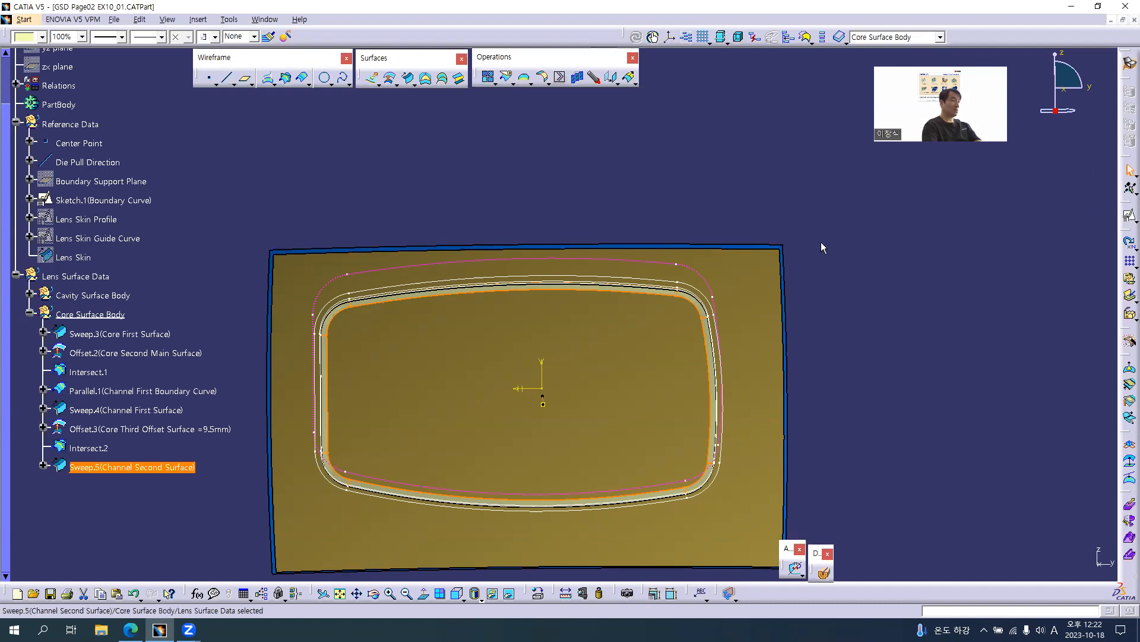
# Step: Colour the Channel Second Surface orange and deselect it
pyautogui.keyDown('ctrl'); pyautogui.click(143, 411); pyautogui.keyUp('ctrl')
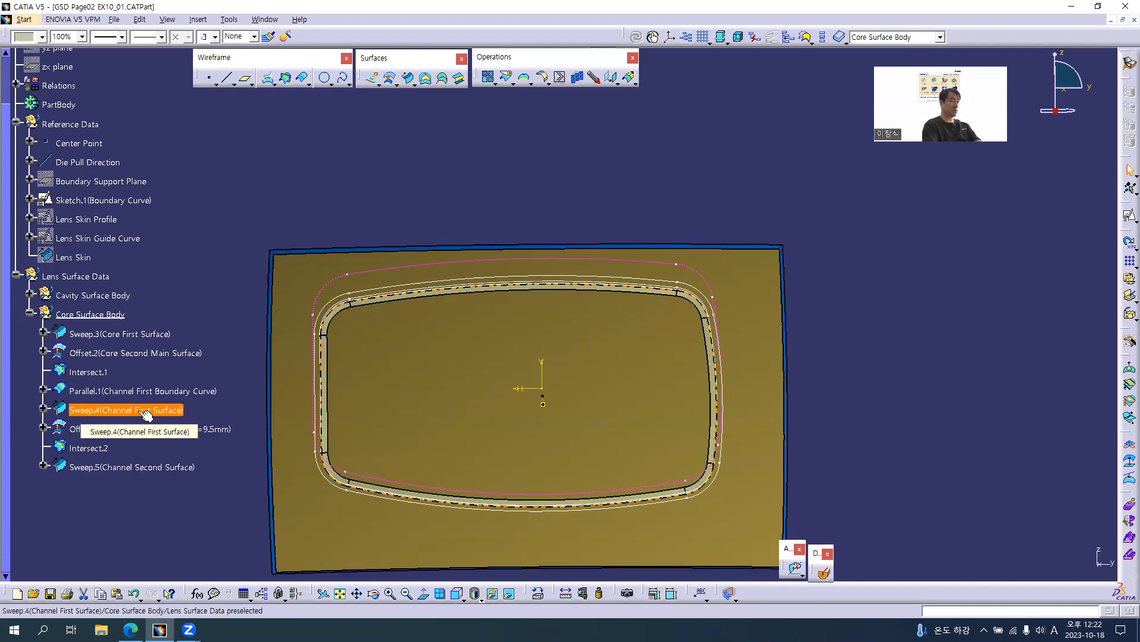
pyautogui.click(145, 469)
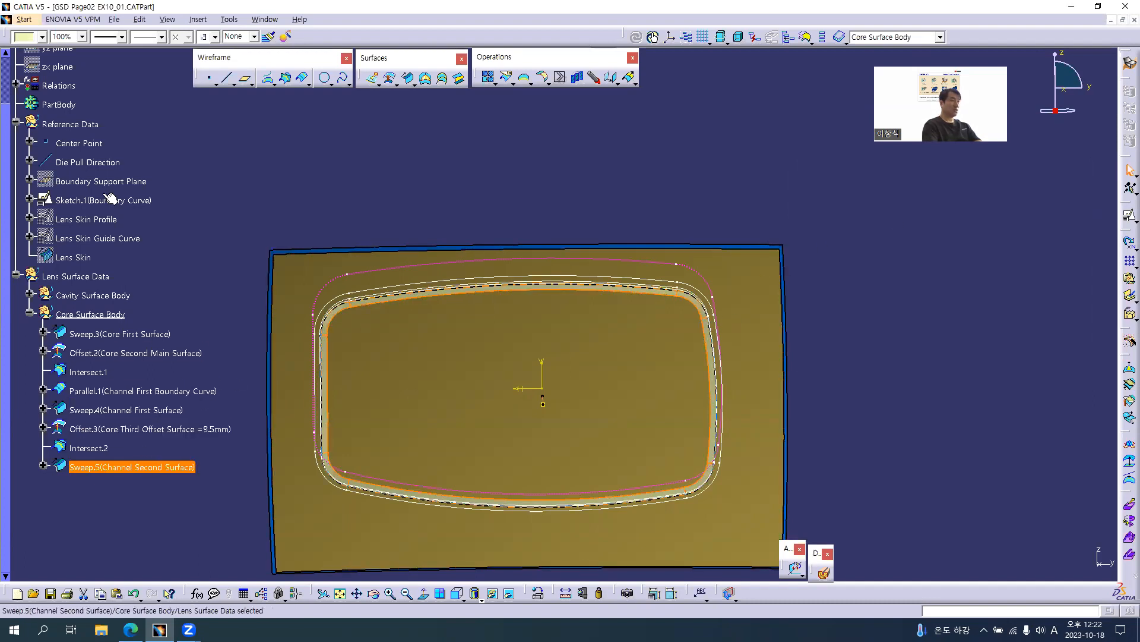
pyautogui.click(42, 37)
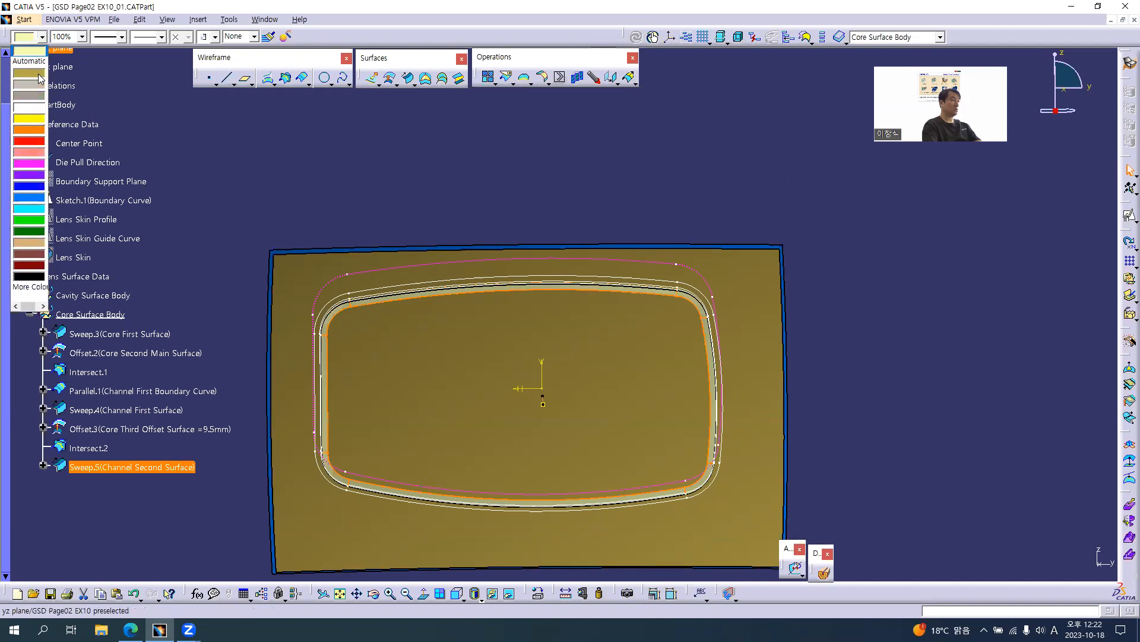
pyautogui.click(28, 131)
pyautogui.click(567, 186)
pyautogui.moveTo(568, 188); pyautogui.dragTo(698, 425, button='middle')
pyautogui.moveTo(554, 387); pyautogui.dragTo(505, 338, button='middle')
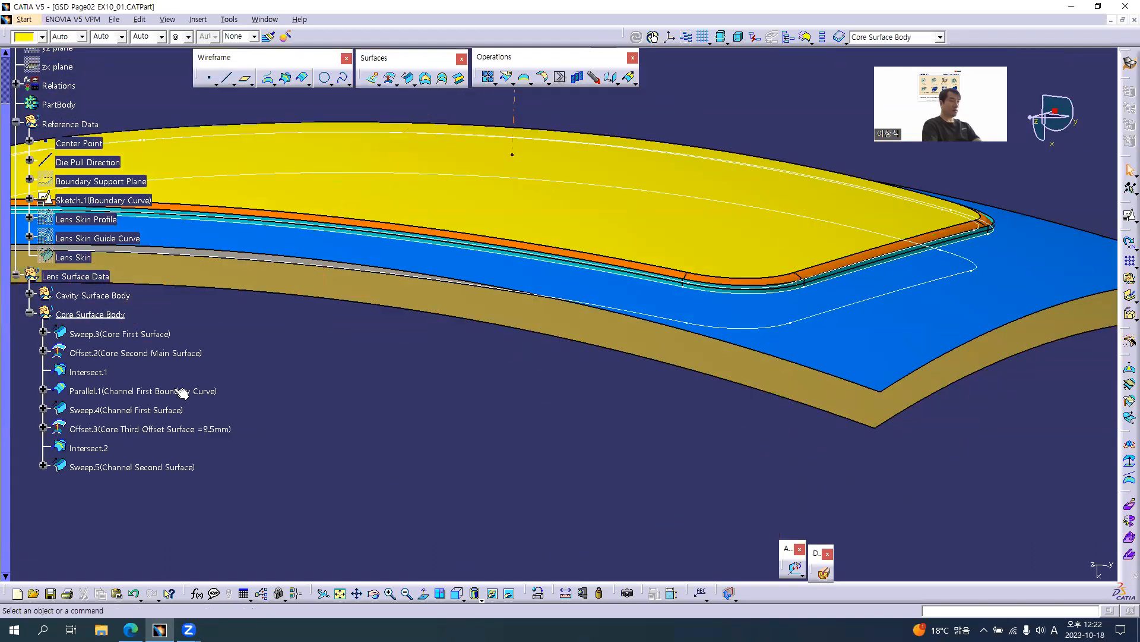
# Step: Hide Intersect.1 and the Channel First Boundary Curve, checking the rib profile in the drawing
pyautogui.click(89, 372)
pyautogui.rightClick(92, 373)
pyautogui.press('Escape')
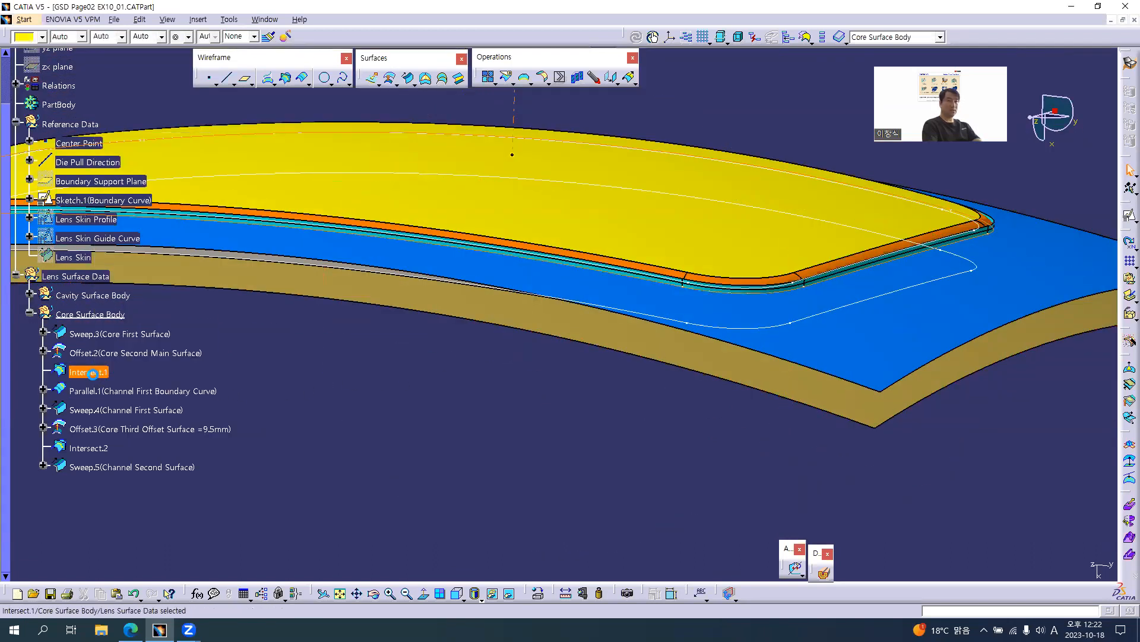
pyautogui.moveTo(467, 333); pyautogui.dragTo(597, 303, button='middle')
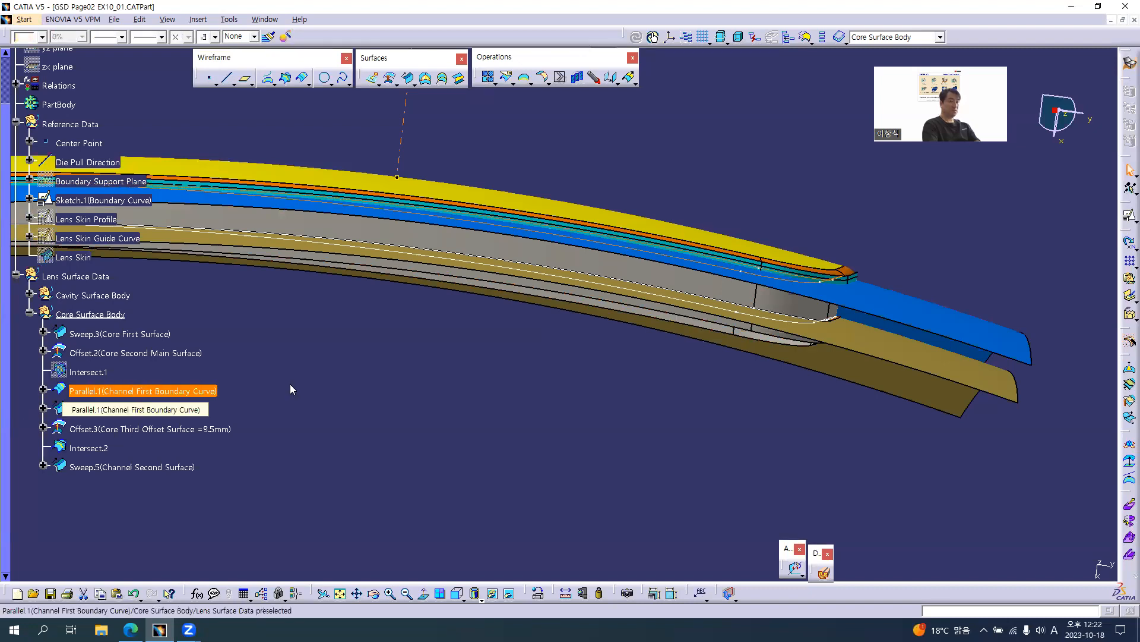
pyautogui.hotkey('alt', 'Tab')
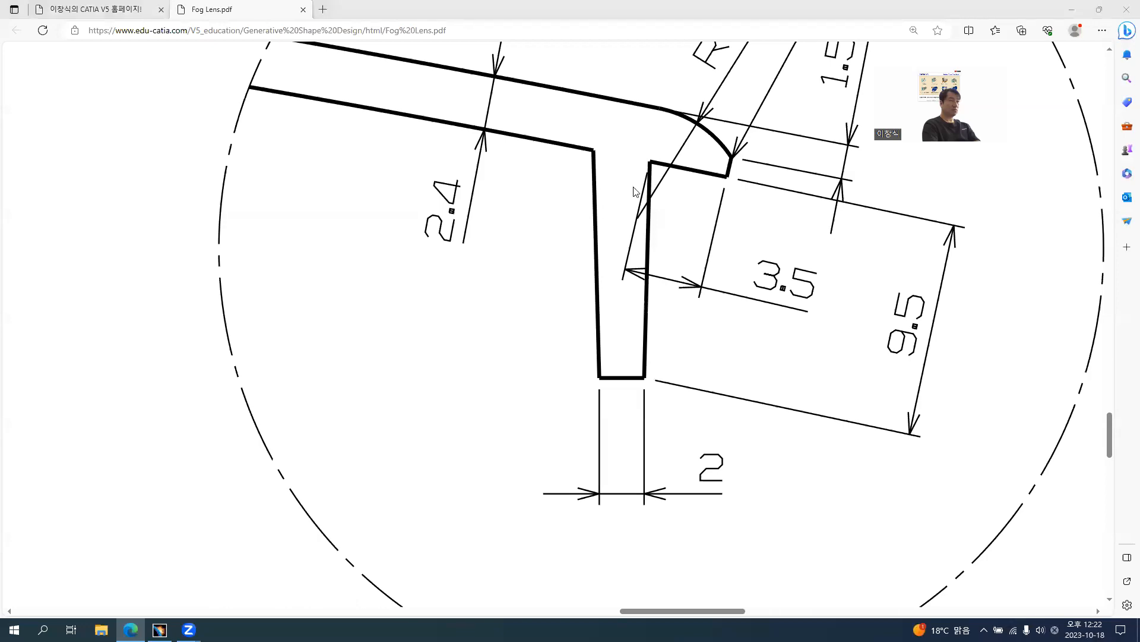
pyautogui.hotkey('alt', 'Tab')
pyautogui.rightClick(112, 393)
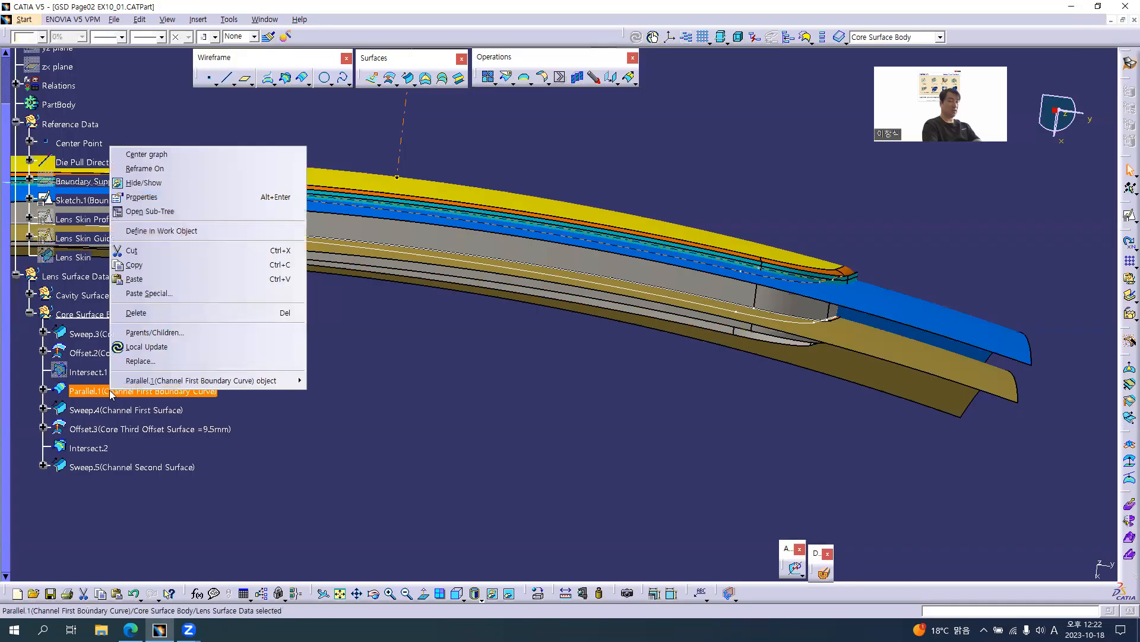
pyautogui.click(446, 386)
pyautogui.moveTo(654, 356); pyautogui.dragTo(515, 342, button='middle')
pyautogui.rightClick(92, 453)
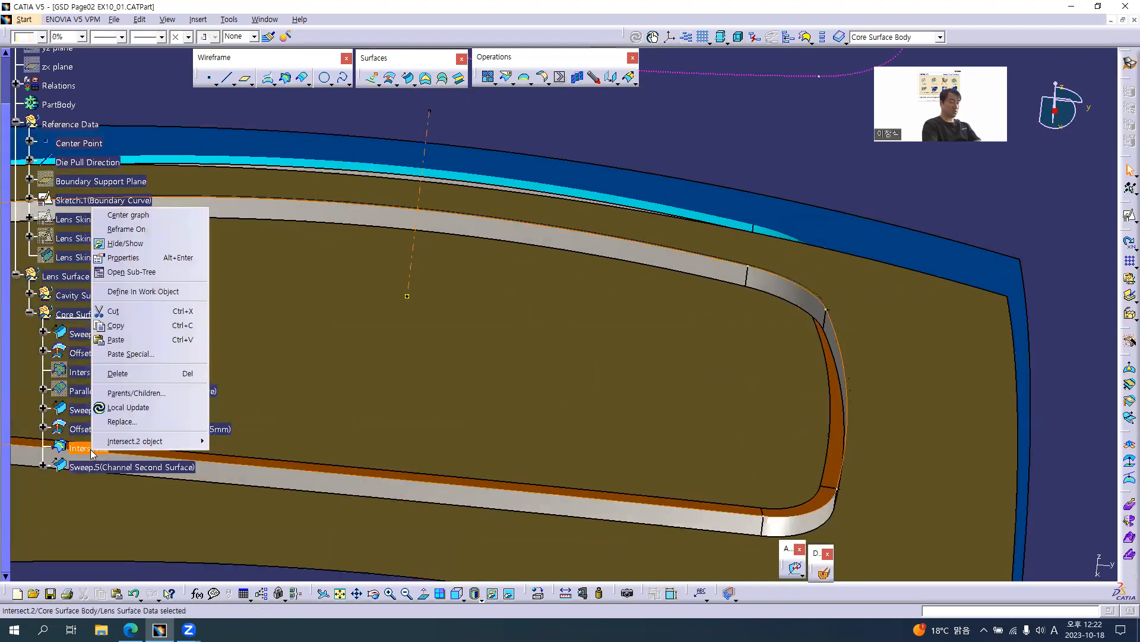
pyautogui.click(92, 452)
pyautogui.click(98, 429)
pyautogui.moveTo(487, 322); pyautogui.dragTo(529, 379, button='middle')
pyautogui.rightClick(96, 448)
pyautogui.click(95, 447)
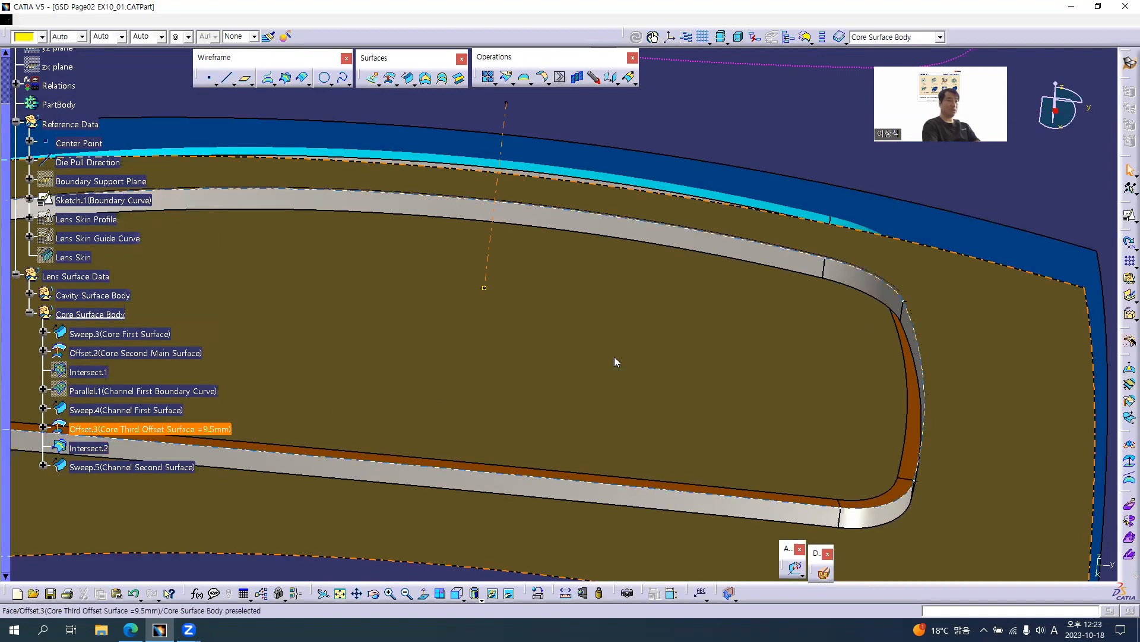
# Step: Check the rib's bottom width in the drawing and create a curve parallel to Intersect.2 at 2 mm on the Channel Second Surface
pyautogui.hotkey('alt', 'Tab')
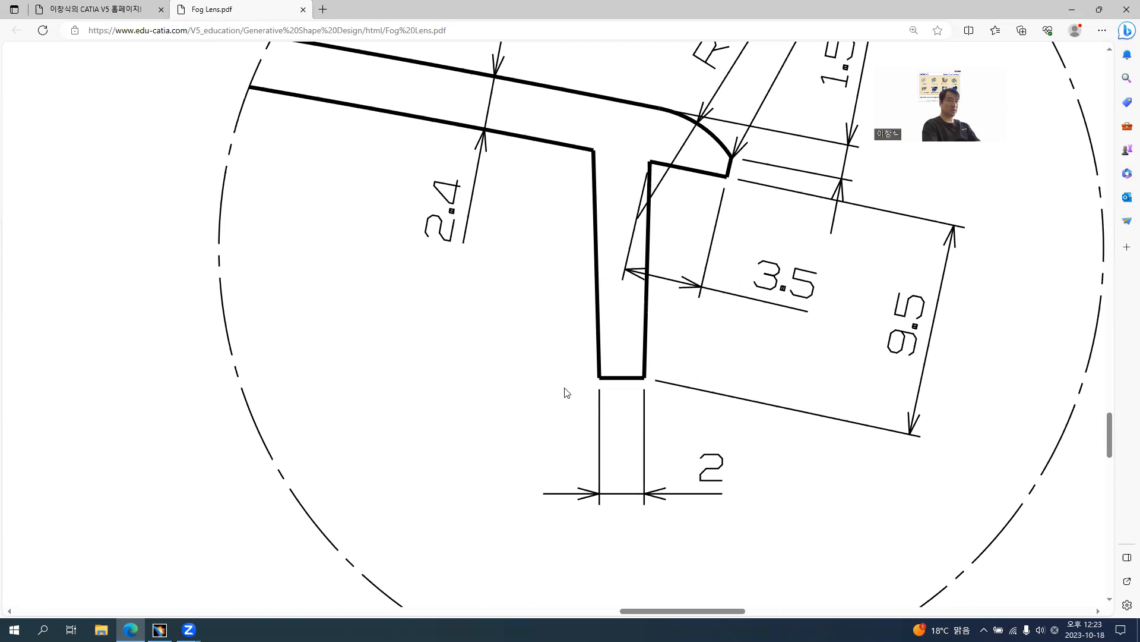
pyautogui.hotkey('alt', 'Tab')
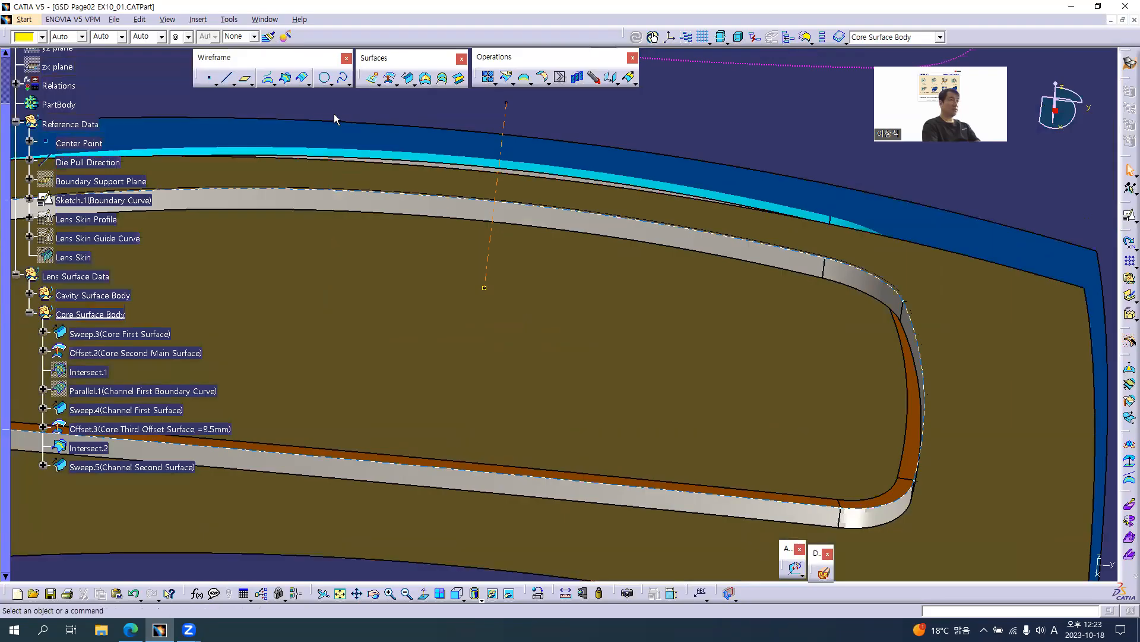
pyautogui.click(302, 77)
pyautogui.moveTo(682, 395); pyautogui.dragTo(453, 250, button='middle')
pyautogui.click(537, 280)
pyautogui.click(505, 346)
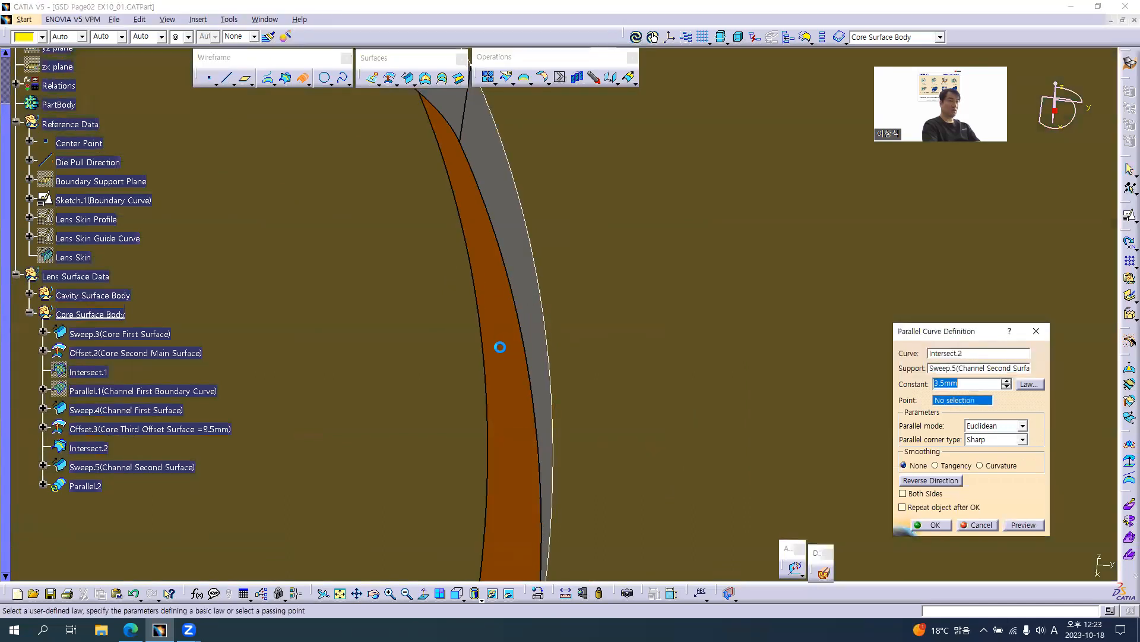
pyautogui.write('2')
pyautogui.press('Tab')
pyautogui.moveTo(554, 324); pyautogui.dragTo(570, 546, button='middle')
pyautogui.moveTo(568, 415); pyautogui.dragTo(652, 309, button='middle')
pyautogui.click(1025, 525)
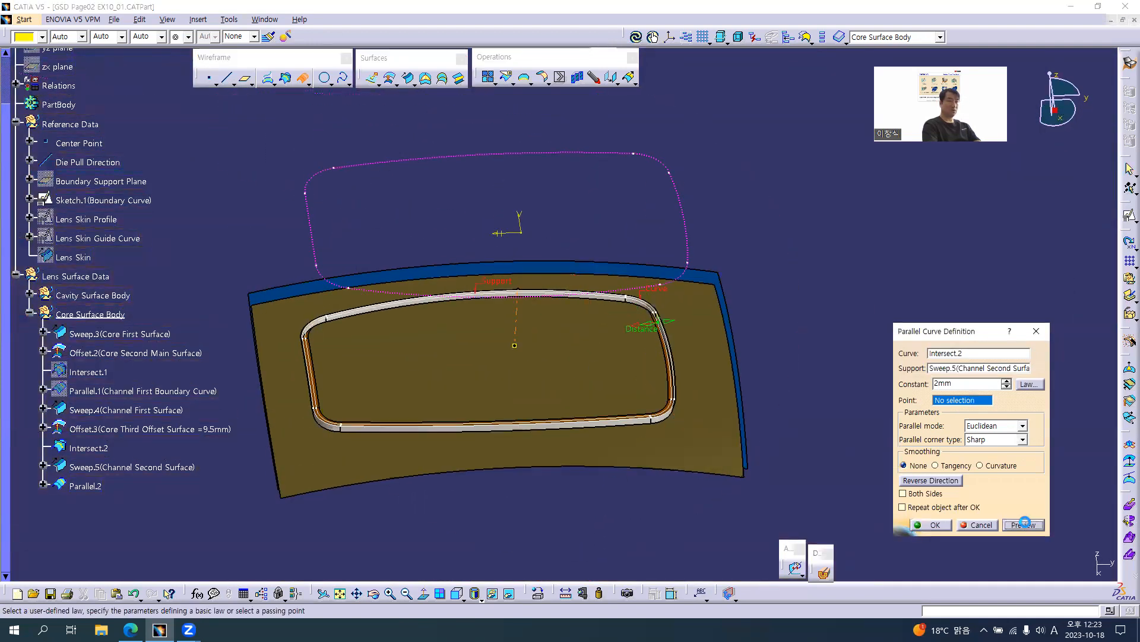
pyautogui.click(929, 528)
# Step: Rename the second intersection curve as Intersect.2(Channel Second Boundary Curve)
pyautogui.moveTo(628, 433); pyautogui.dragTo(856, 329, button='middle')
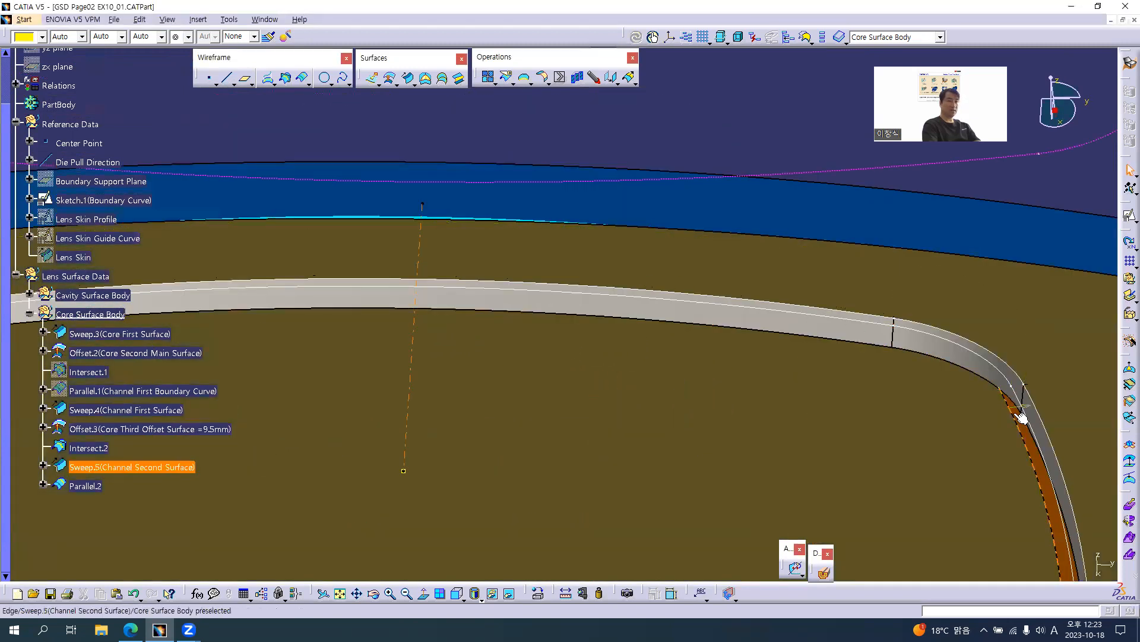
pyautogui.middleClick(1039, 446)
pyautogui.moveTo(689, 423); pyautogui.dragTo(662, 446, button='middle')
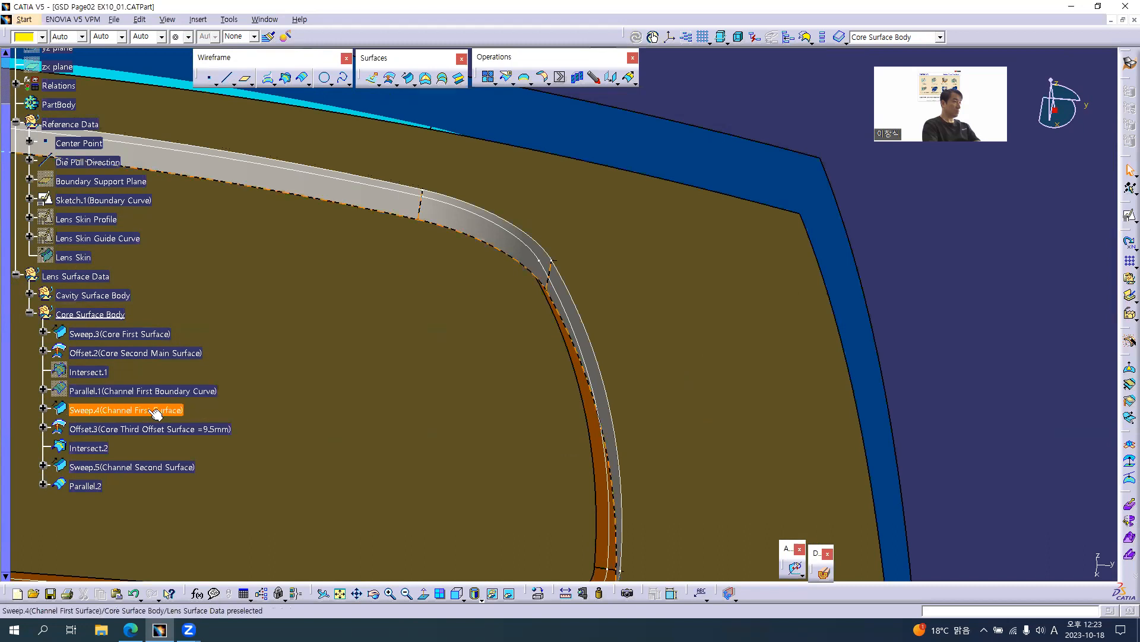
pyautogui.click(98, 448)
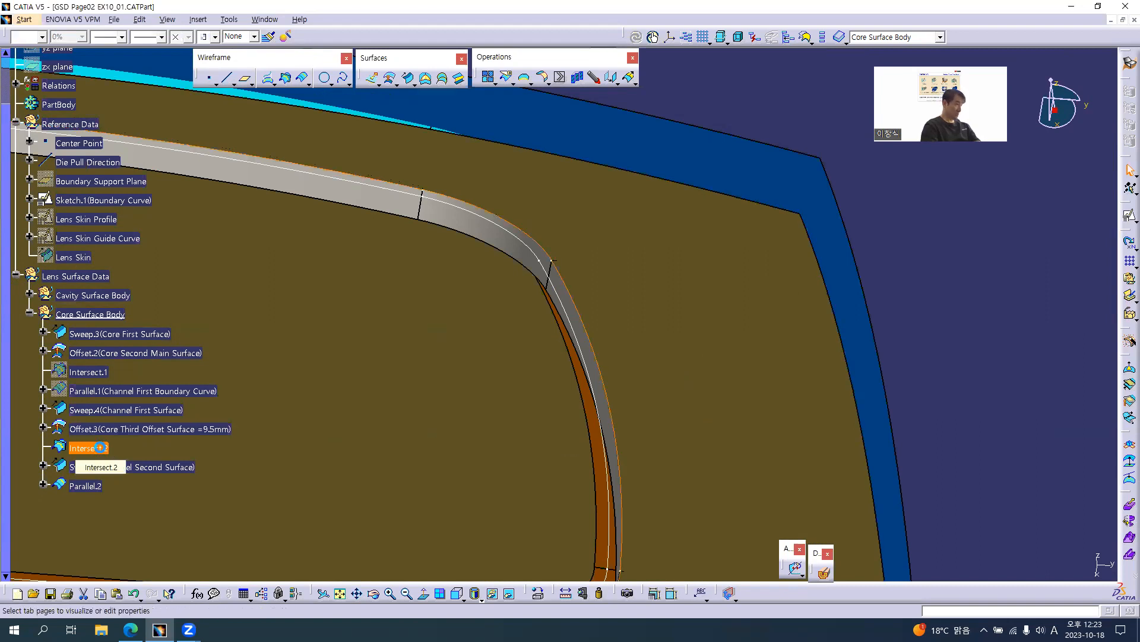
pyautogui.hotkey('alt', 'Return')
pyautogui.click(938, 219)
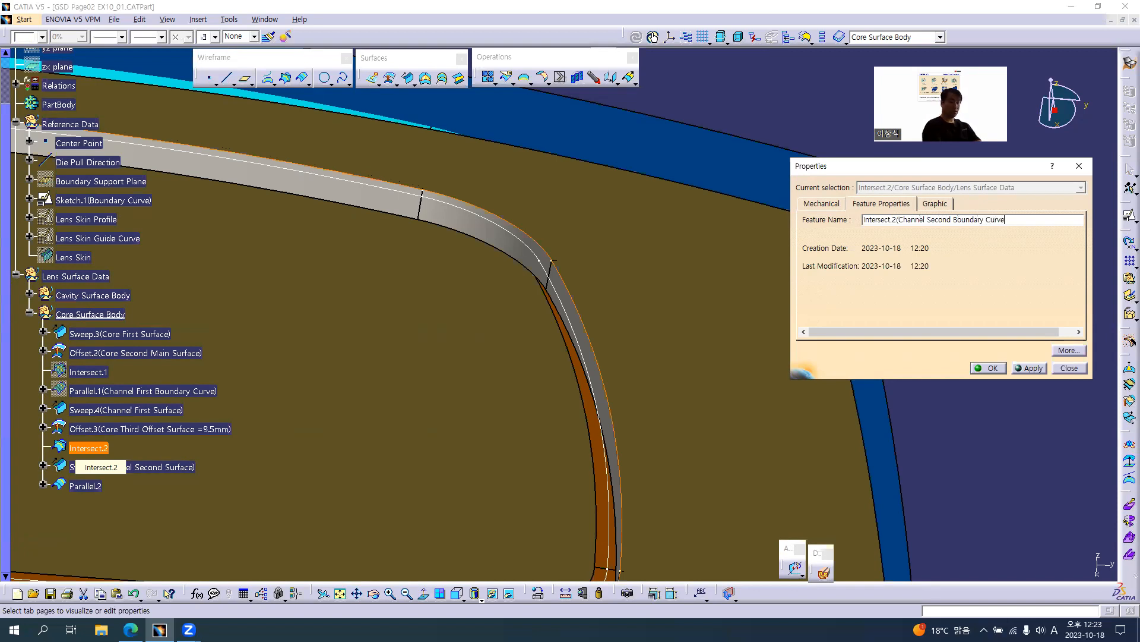
pyautogui.press('Return')
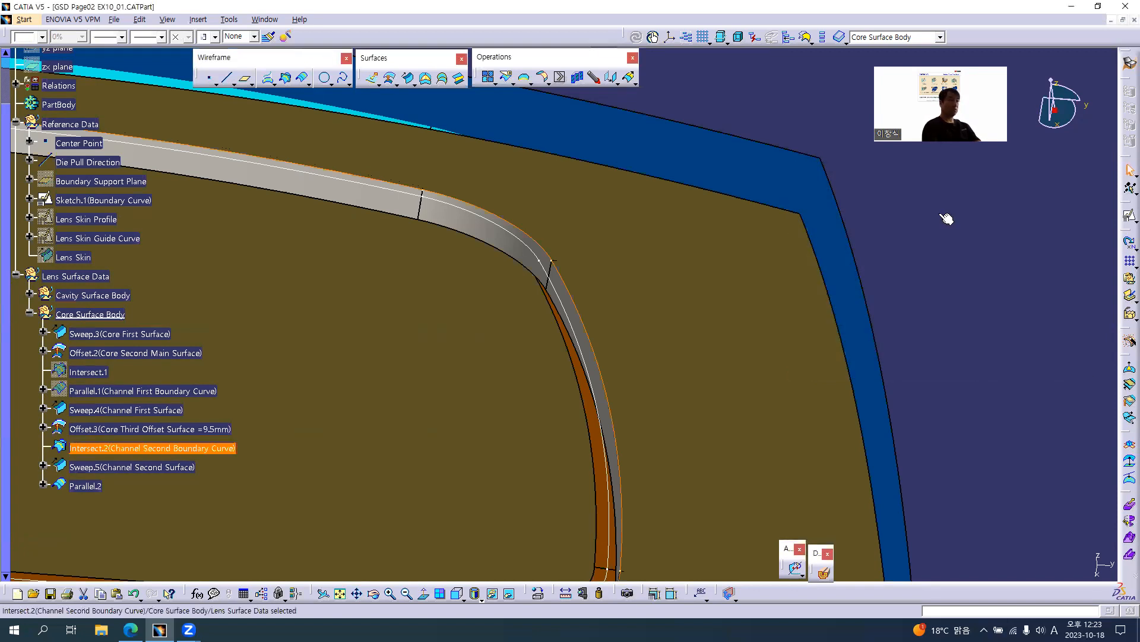
# Step: Rename the new parallel curve as Parallel.2(Channel Third Boundary Curve)
pyautogui.click(90, 486)
pyautogui.hotkey('alt', 'Return')
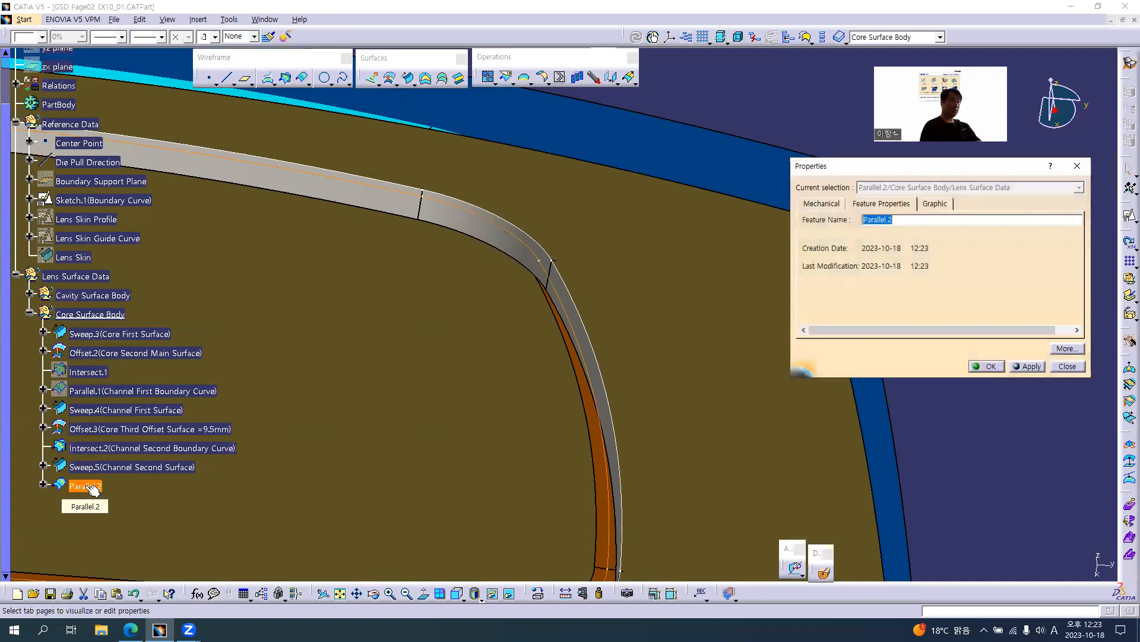
pyautogui.write('(Channel Third Boundary C')
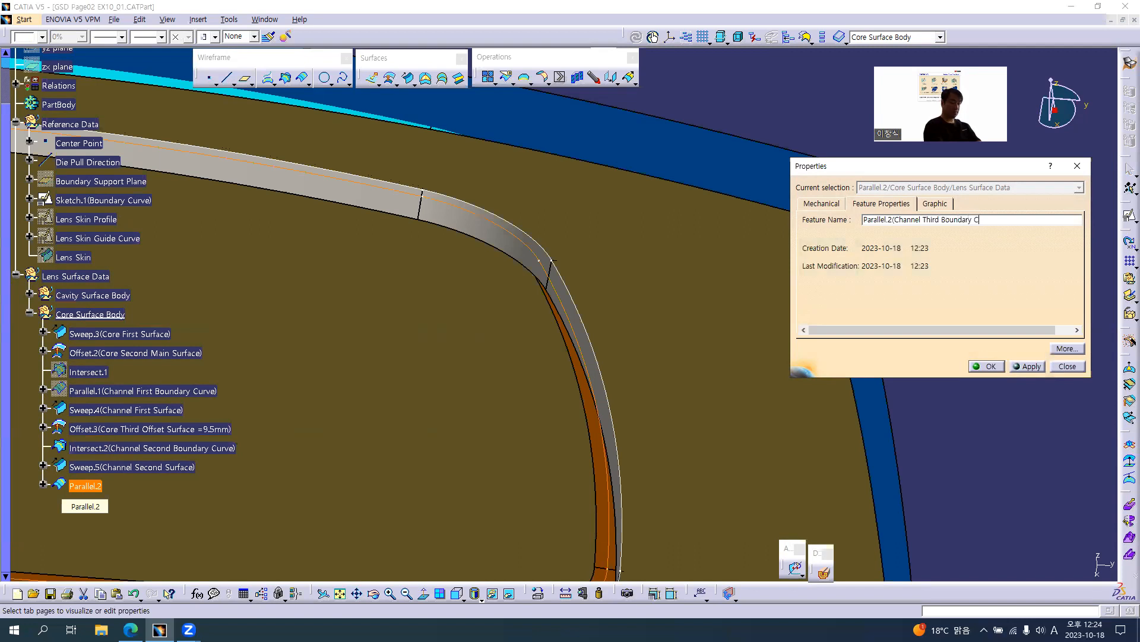
pyautogui.write(')')
pyautogui.press('Return')
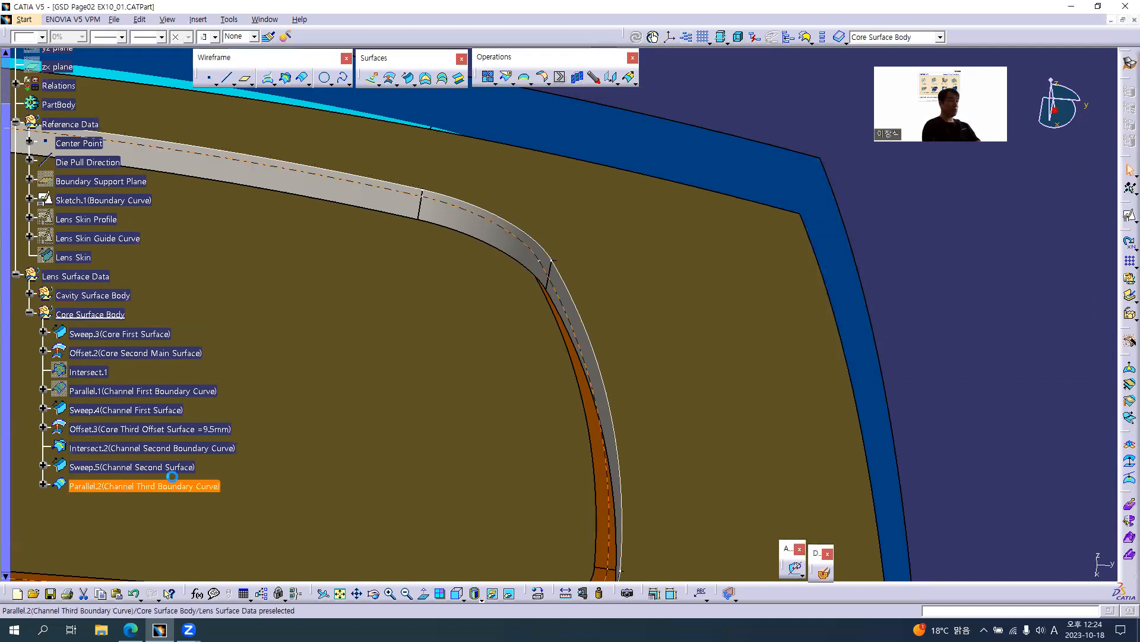
# Step: Compare the Channel Third Boundary Curve with the rib profile in the drawing
pyautogui.moveTo(542, 359); pyautogui.dragTo(614, 380, button='middle')
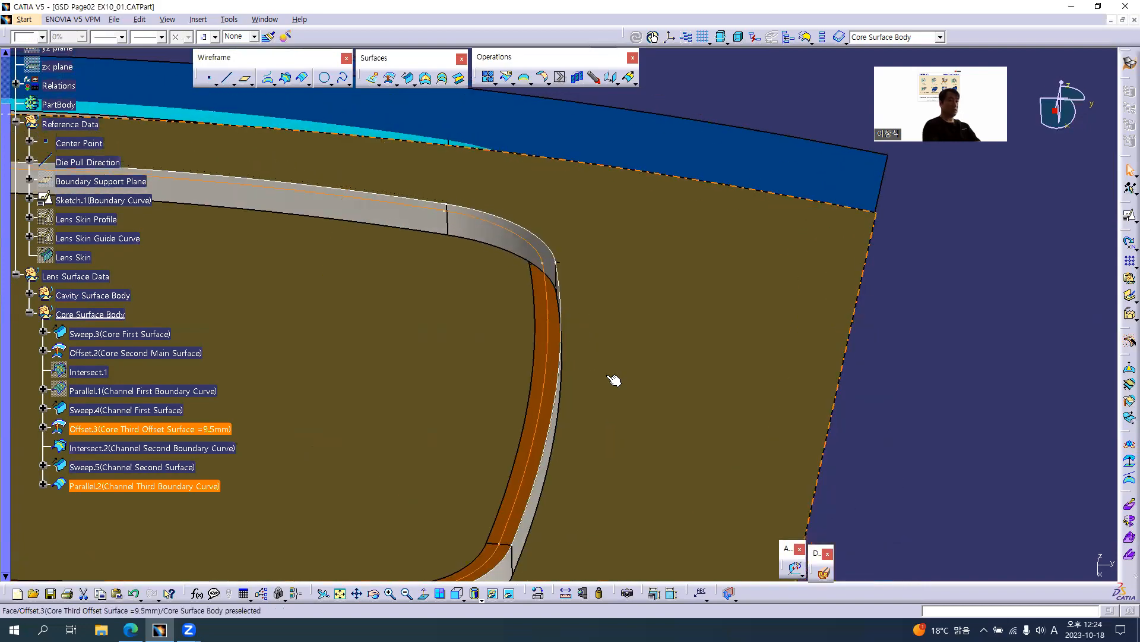
pyautogui.hotkey('alt', 'Tab')
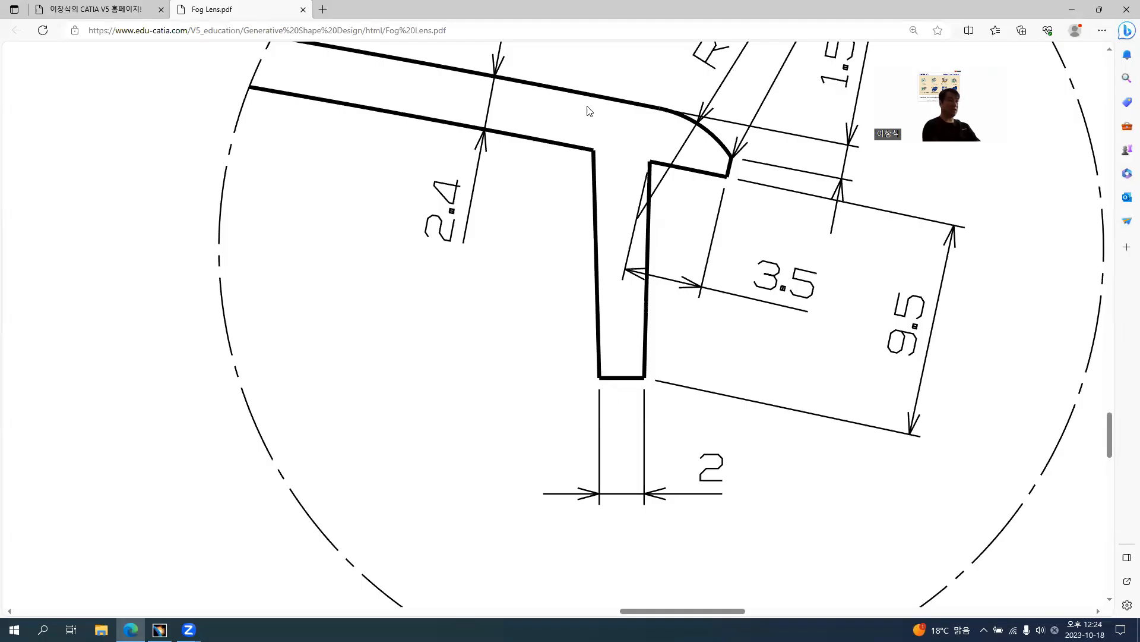
pyautogui.hotkey('alt', 'Tab')
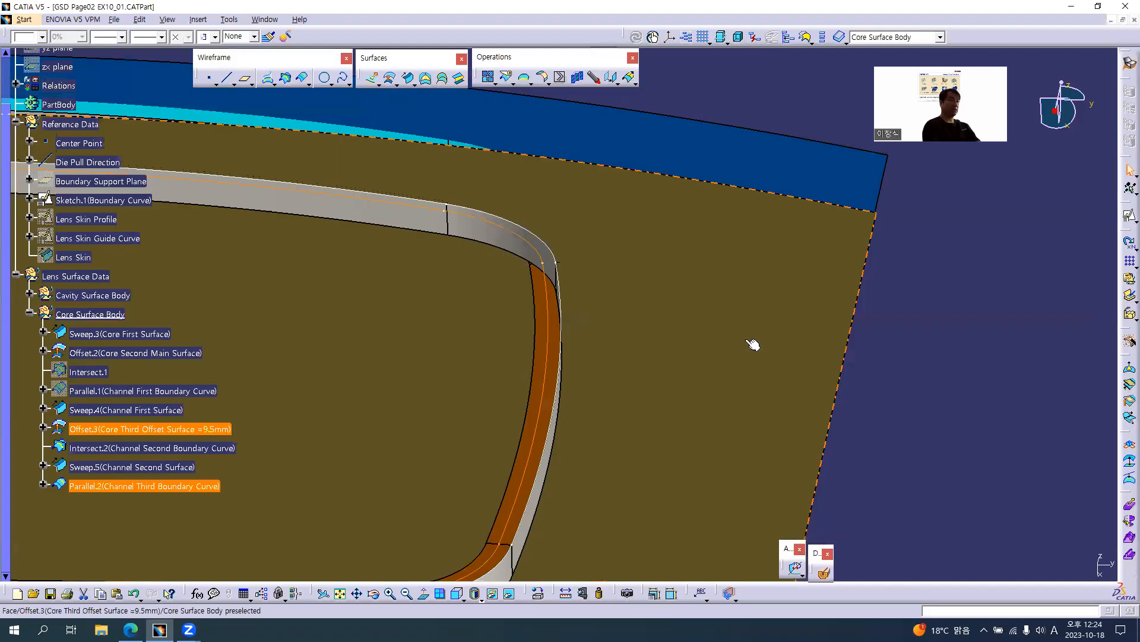
# Step: Define a line sweep with draft direction from the Channel Third Boundary Curve along Die Pull Direction at 15deg, comparing its angular sector with the drawing
pyautogui.click(409, 78)
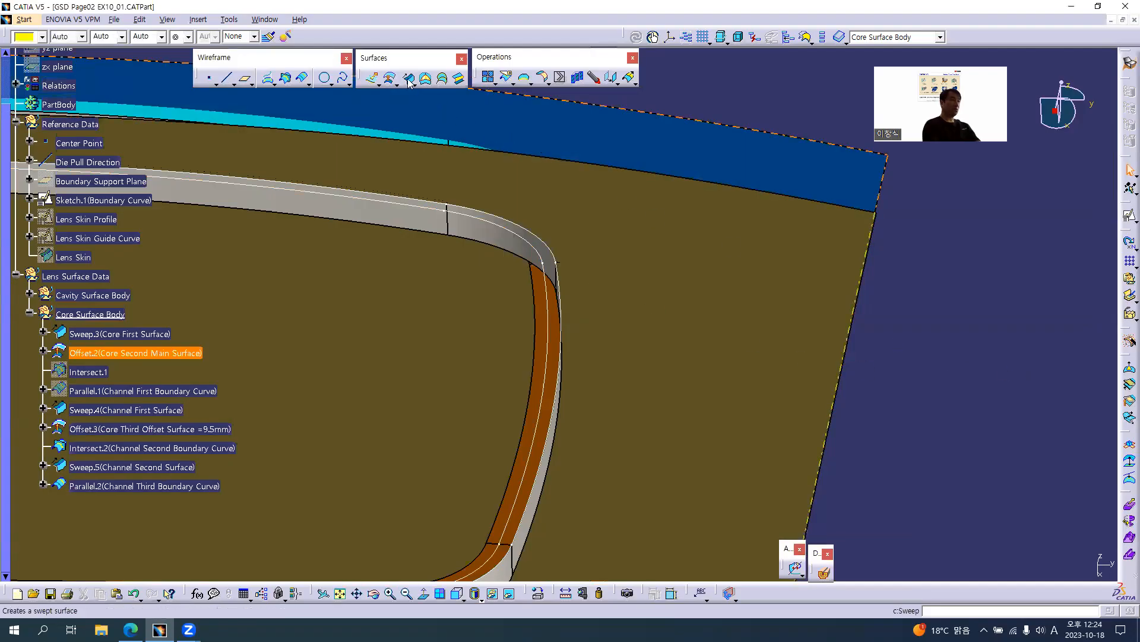
pyautogui.click(553, 343)
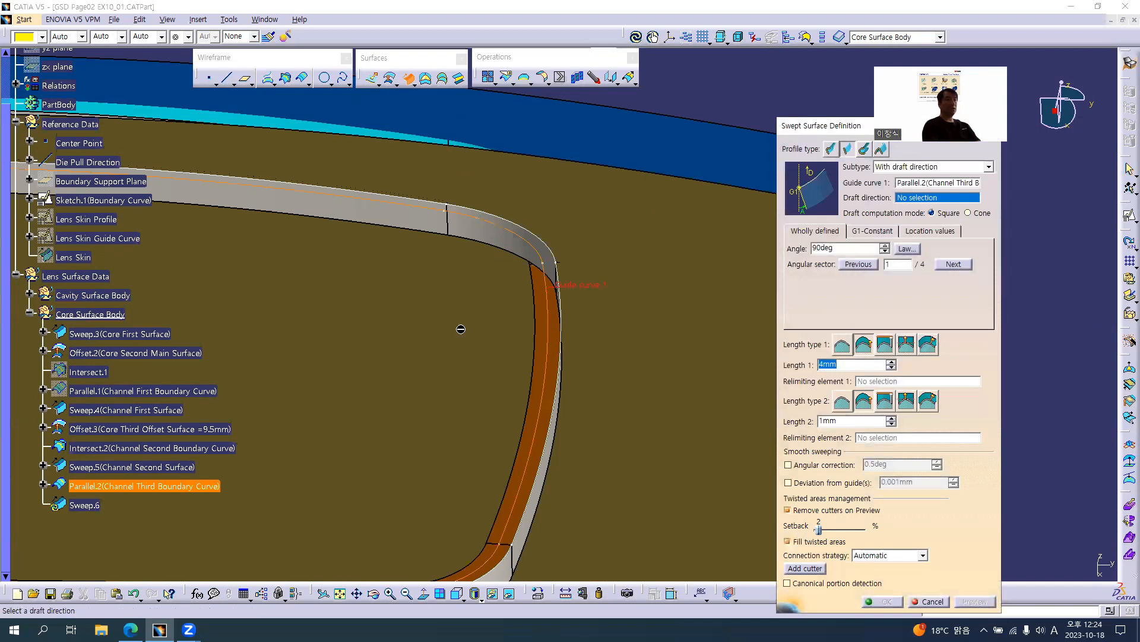
pyautogui.moveTo(426, 323); pyautogui.dragTo(364, 275, button='middle')
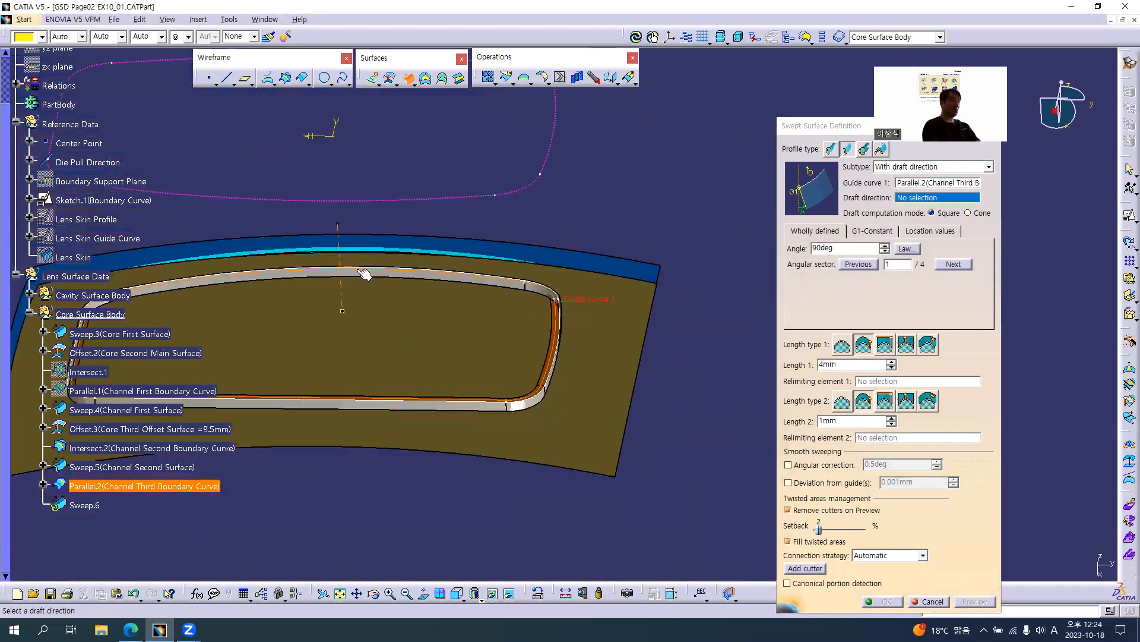
pyautogui.click(343, 246)
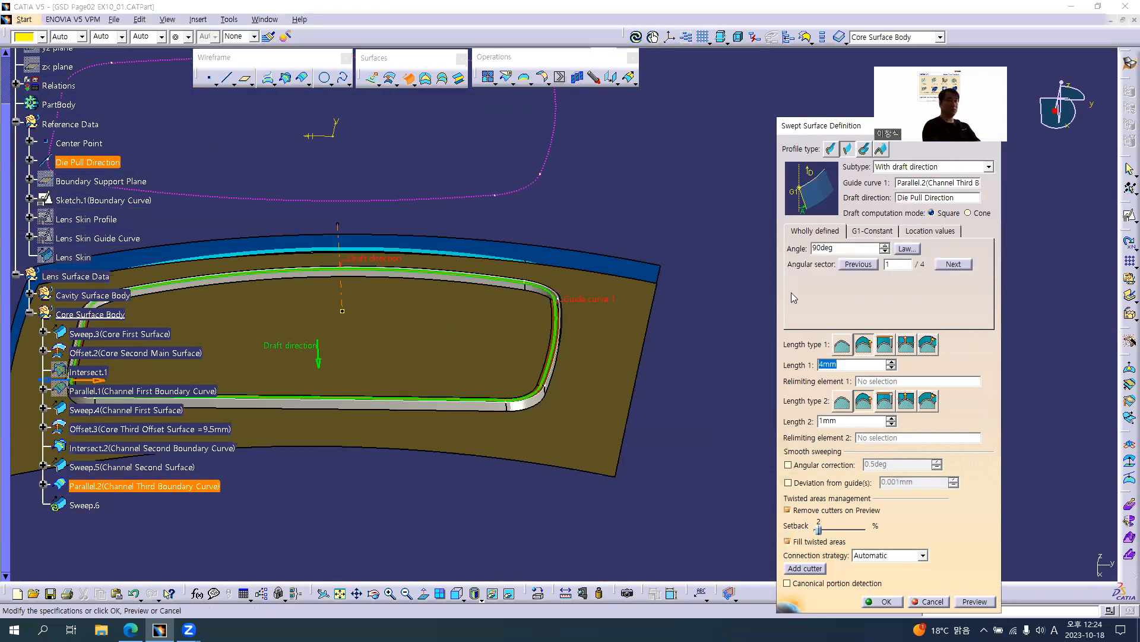
pyautogui.write('15')
pyautogui.press('Return')
pyautogui.moveTo(461, 375); pyautogui.dragTo(597, 364, button='middle')
pyautogui.moveTo(525, 325); pyautogui.dragTo(524, 441, button='middle')
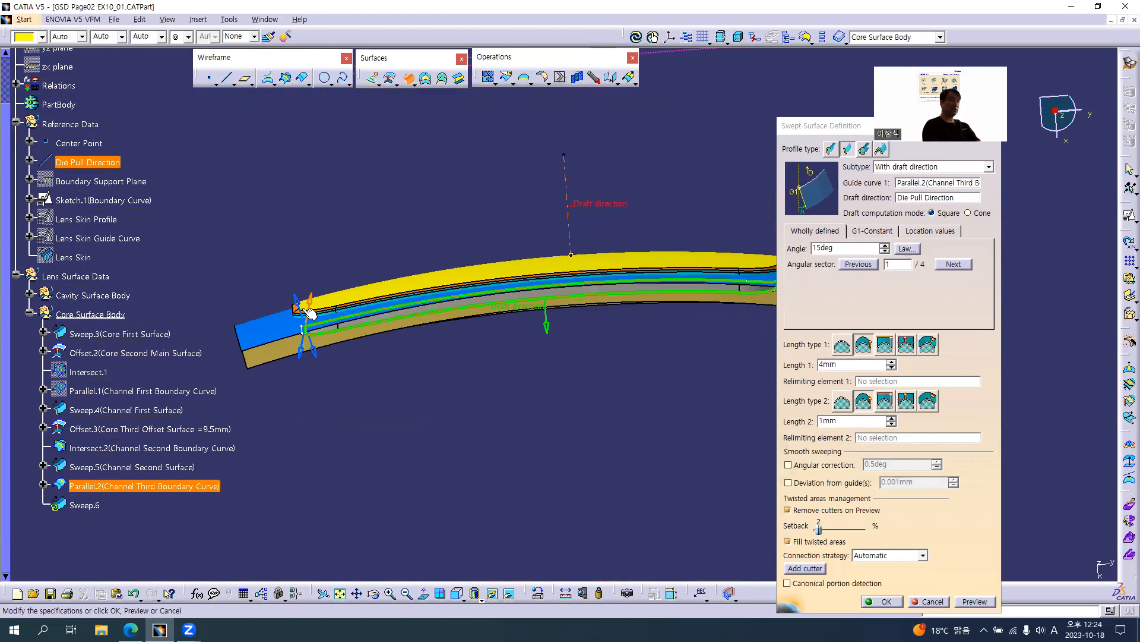
pyautogui.click(299, 300)
pyautogui.hotkey('alt', 'Tab')
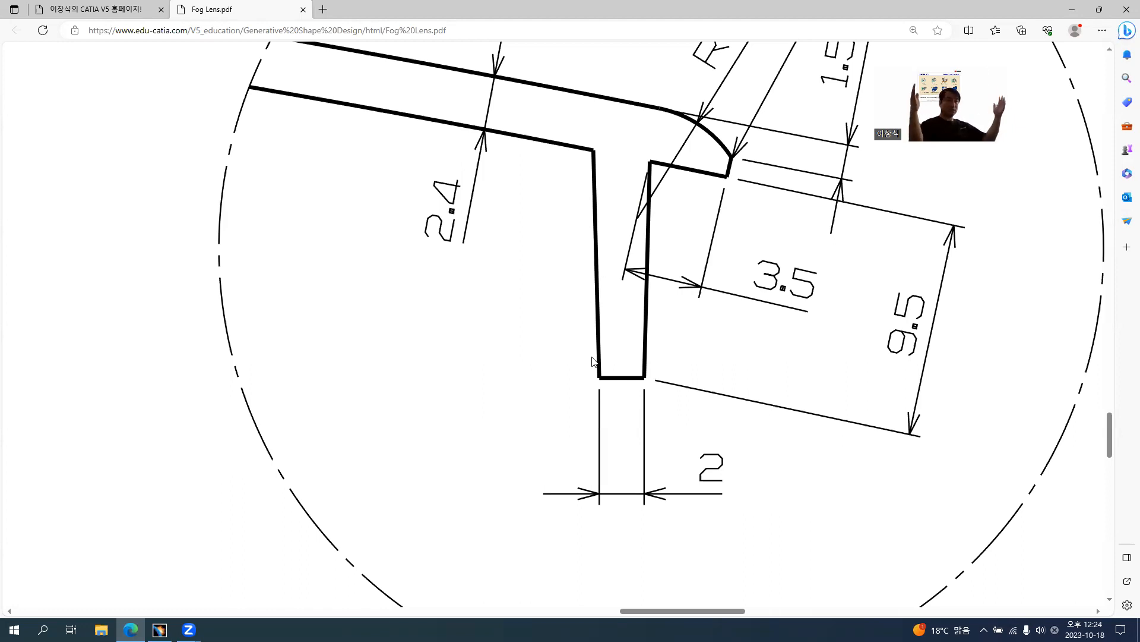
pyautogui.hotkey('alt', 'Tab')
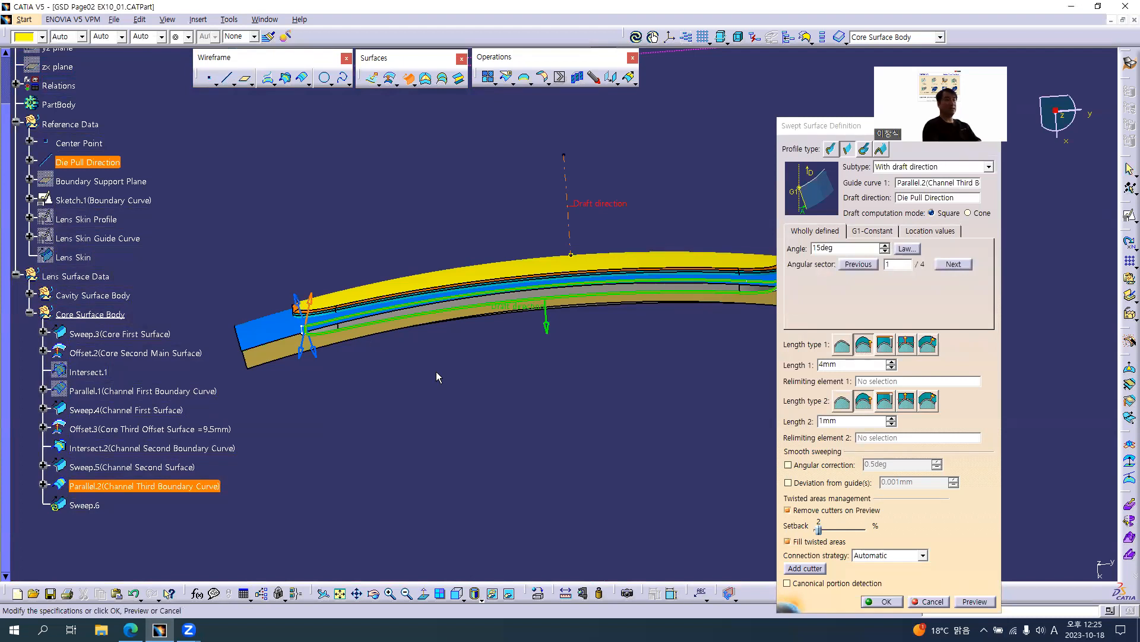
pyautogui.moveTo(456, 394); pyautogui.dragTo(669, 350, button='middle')
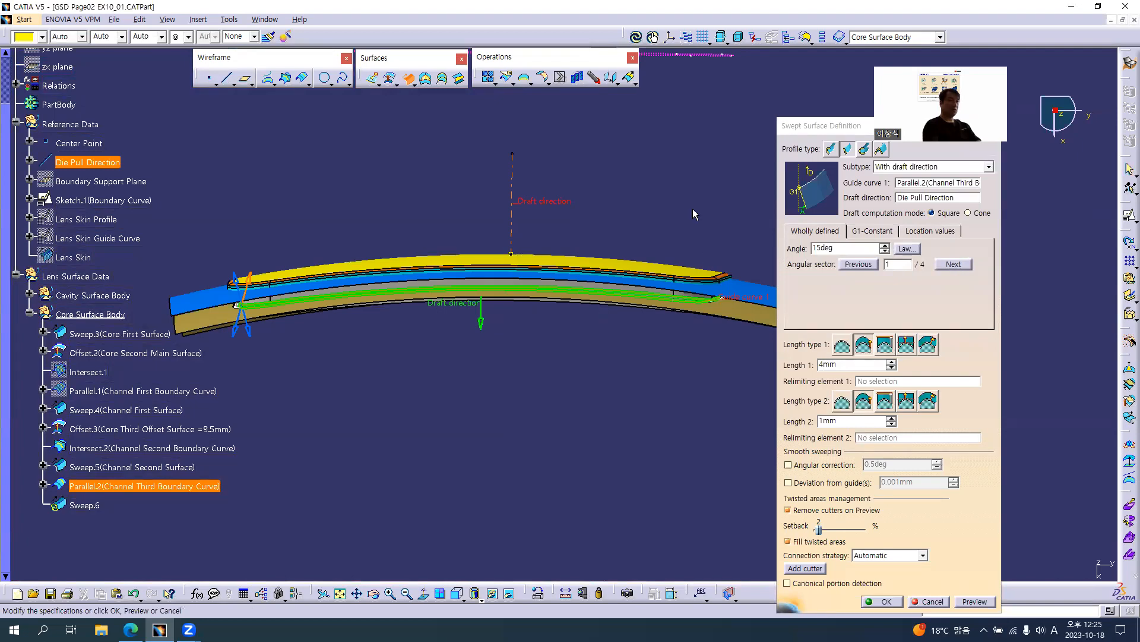
# Step: Check the rib's side walls in the drawing and set the sweep's draft angle to 1.5deg
pyautogui.hotkey('alt', 'Tab')
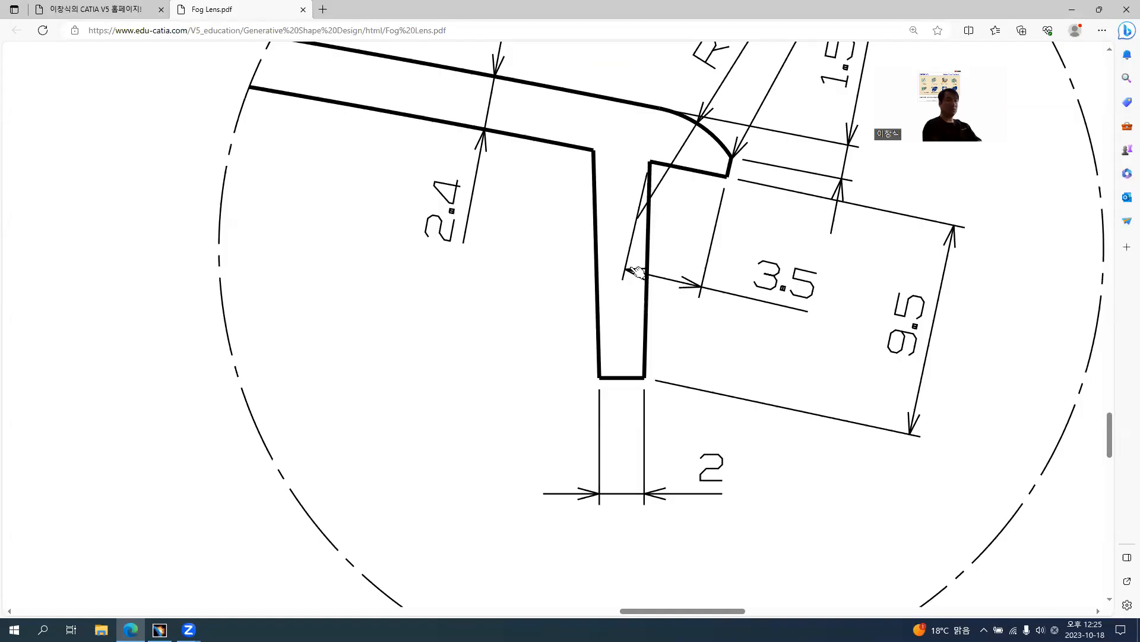
pyautogui.hotkey('alt', 'Tab')
pyautogui.doubleClick(839, 249)
pyautogui.write('1')
pyautogui.press('Tab')
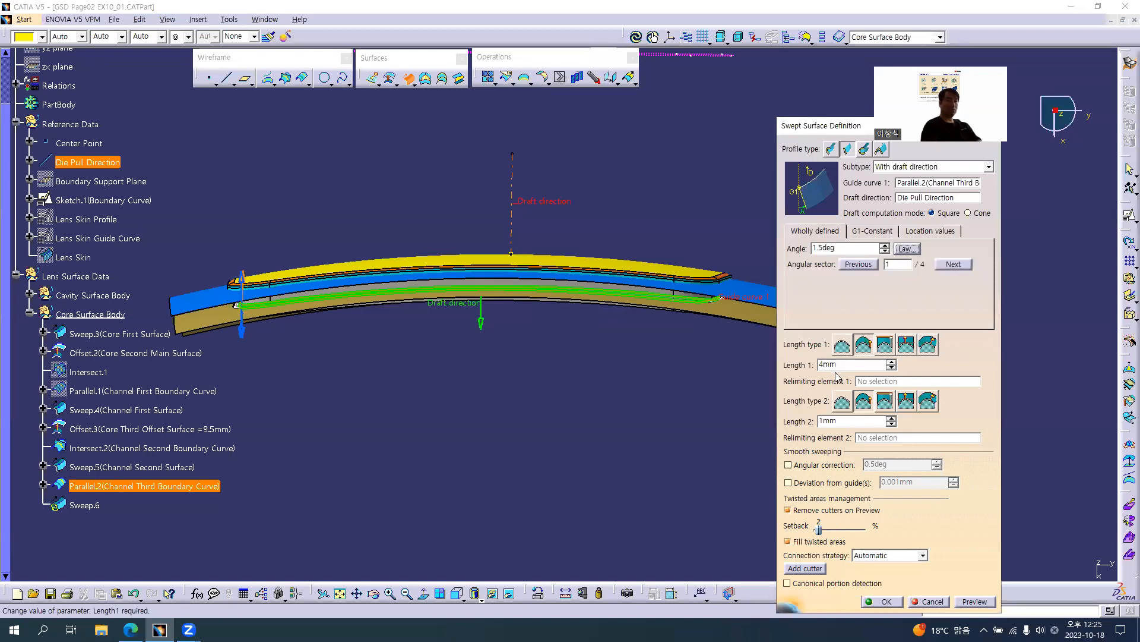
# Step: Check the rib's height in the drawing, set the sweep's Length 1 to 20mm and create the surface
pyautogui.doubleClick(851, 364)
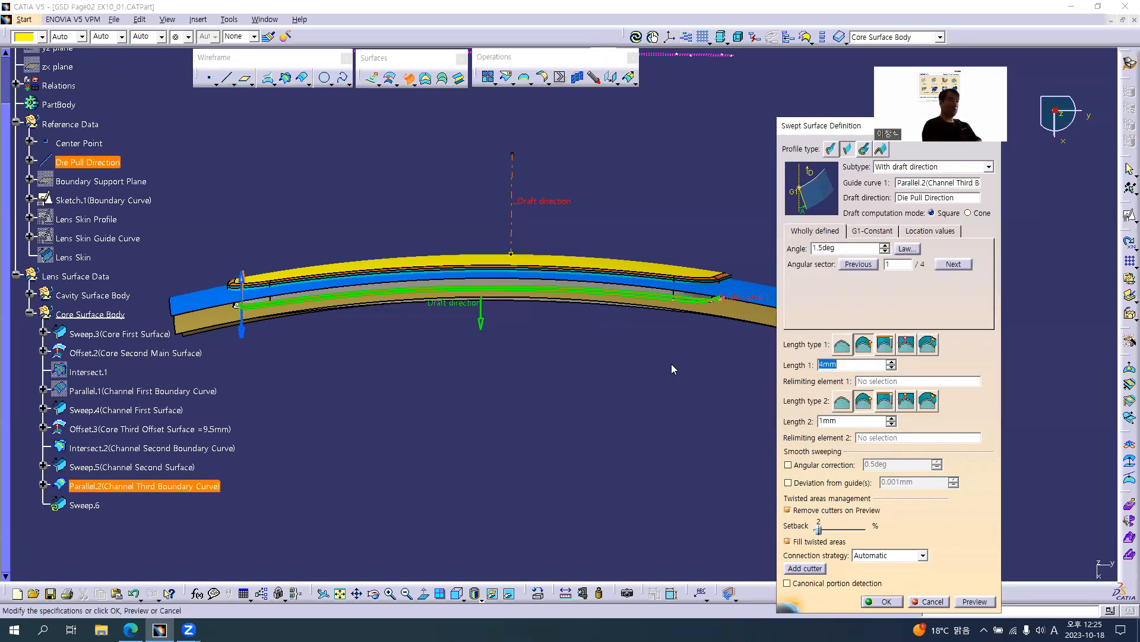
pyautogui.hotkey('alt', 'Tab')
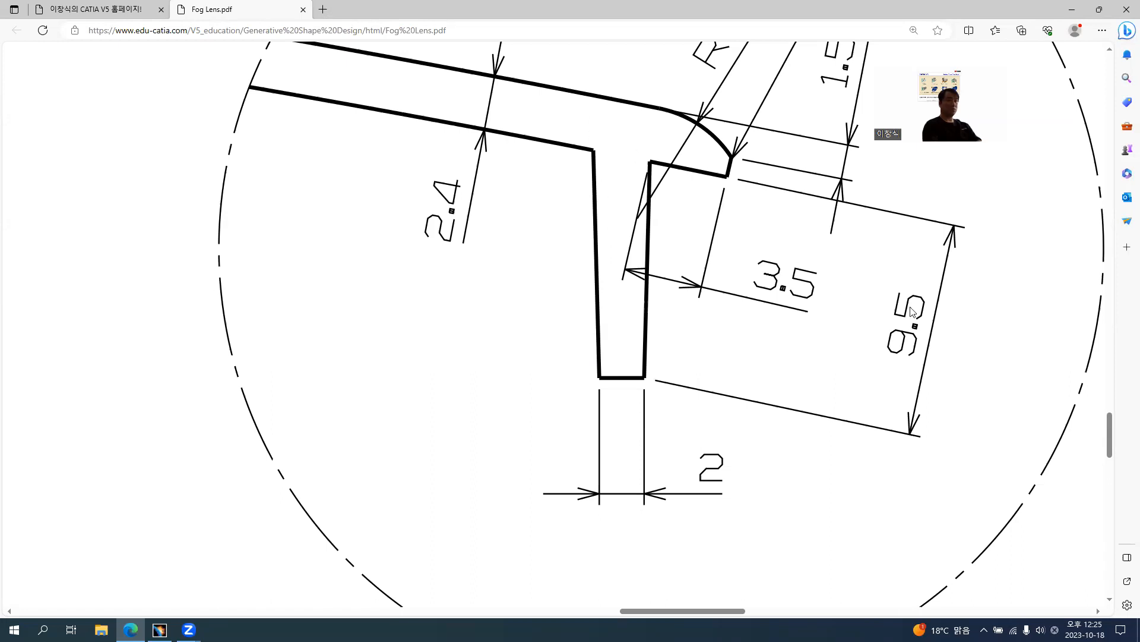
pyautogui.hotkey('alt', 'Tab')
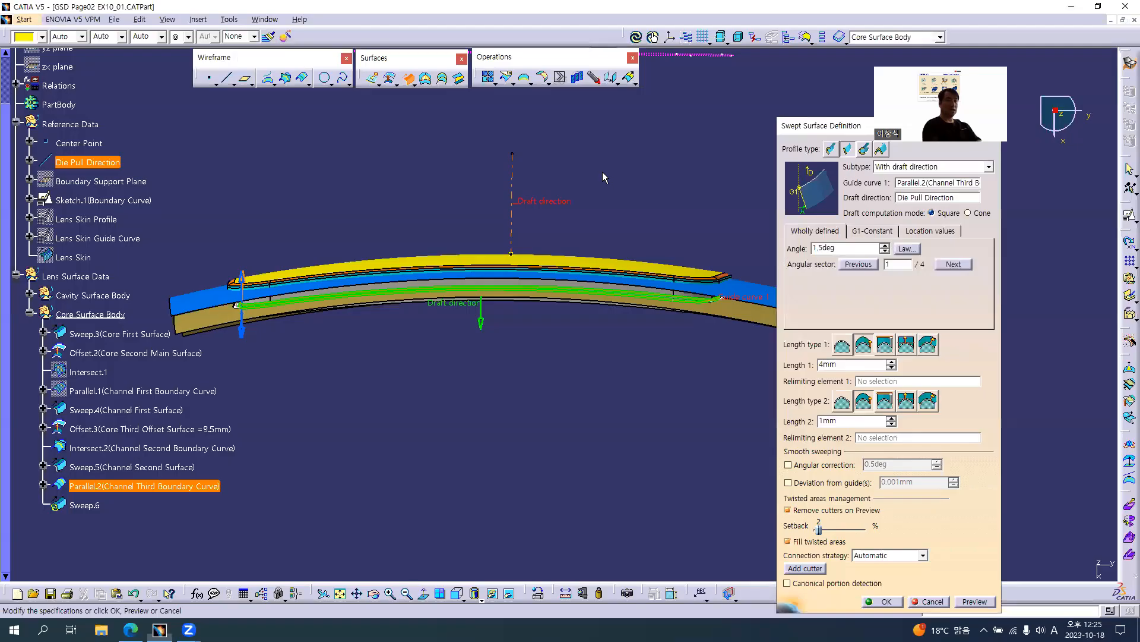
pyautogui.write('20mm')
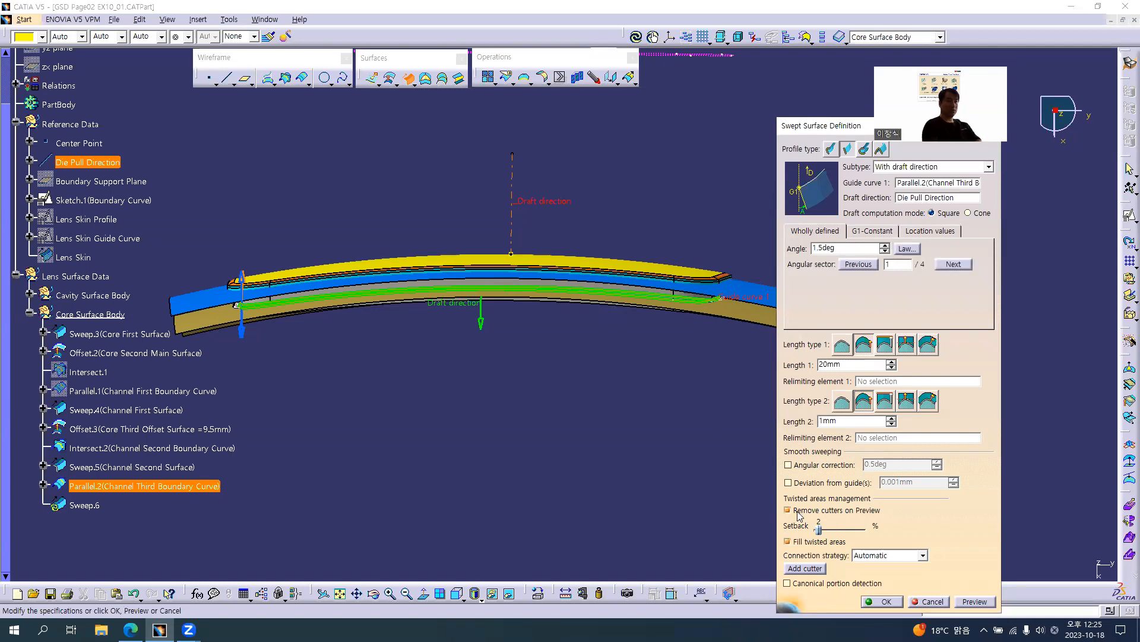
pyautogui.click(983, 602)
pyautogui.click(884, 603)
pyautogui.moveTo(649, 382); pyautogui.dragTo(724, 337, button='middle')
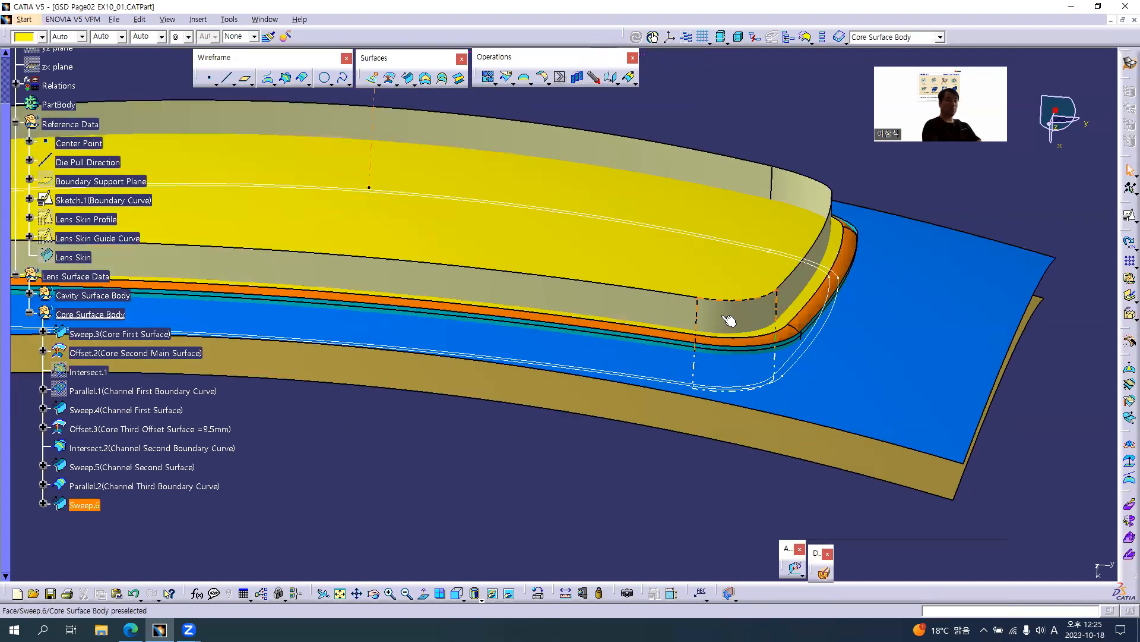
pyautogui.moveTo(498, 318)
pyautogui.mouseDown(button='middle')
pyautogui.moveTo(484, 411)
pyautogui.moveTo(502, 339)
pyautogui.mouseUp(button='middle')
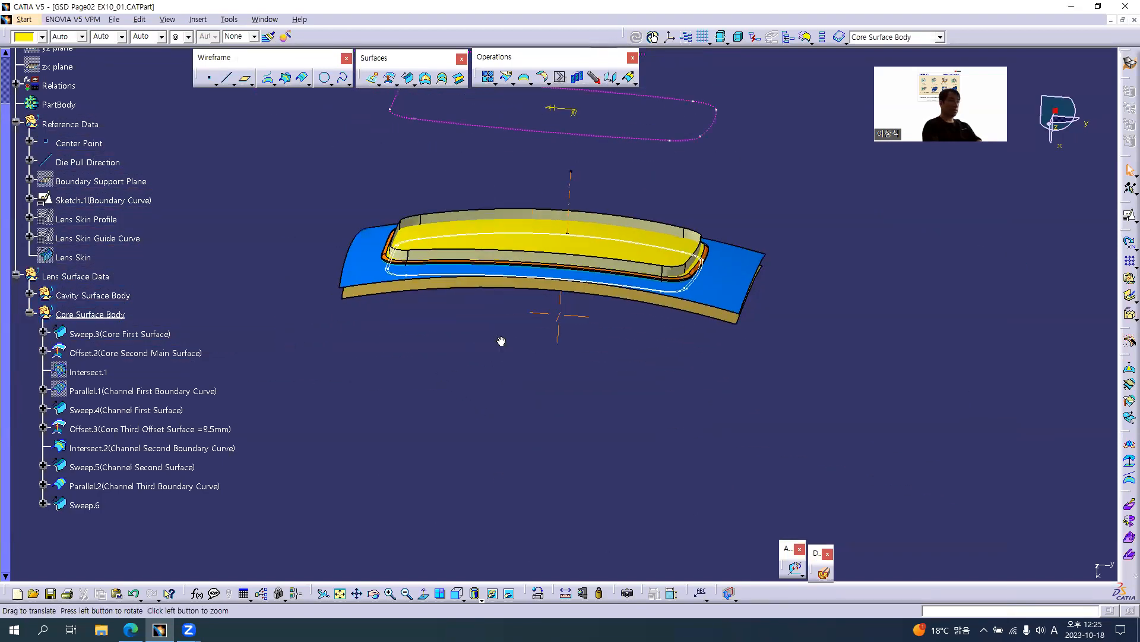
# Step: Rename the new sweep as Sweep.6(Channel Third Surface) and color it magenta
pyautogui.click(83, 505)
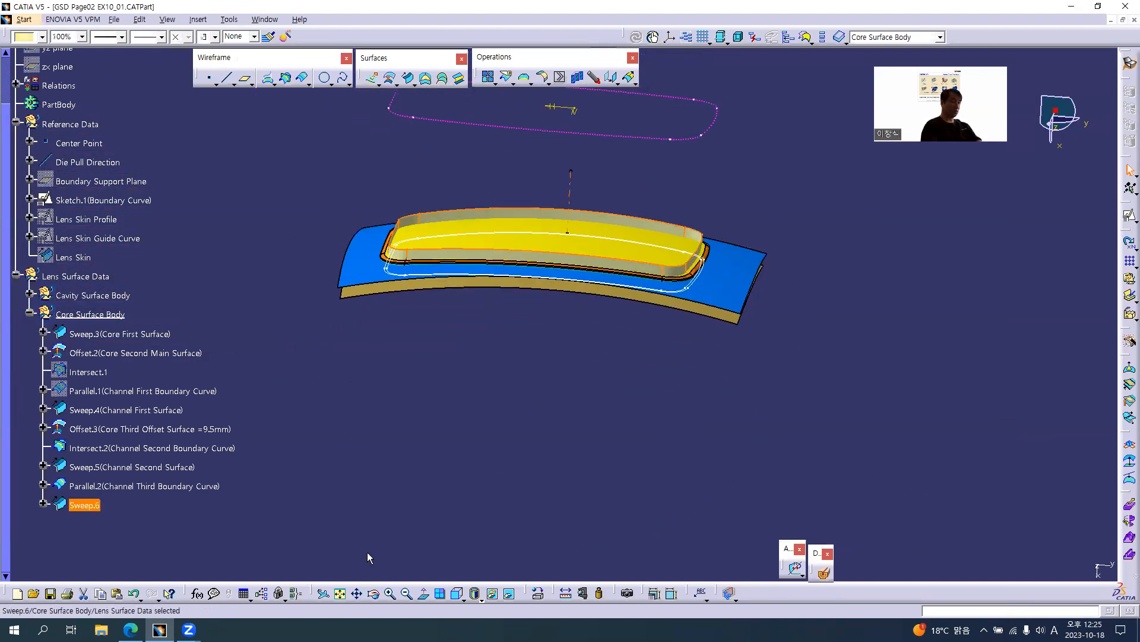
pyautogui.hotkey('alt', 'Return')
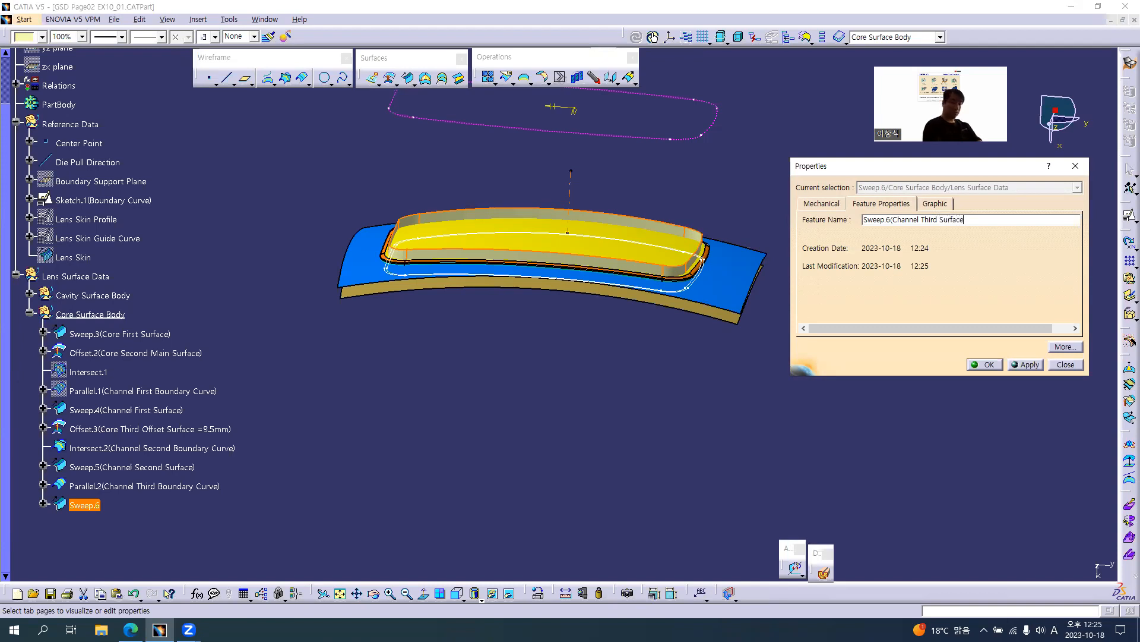
pyautogui.press('Return')
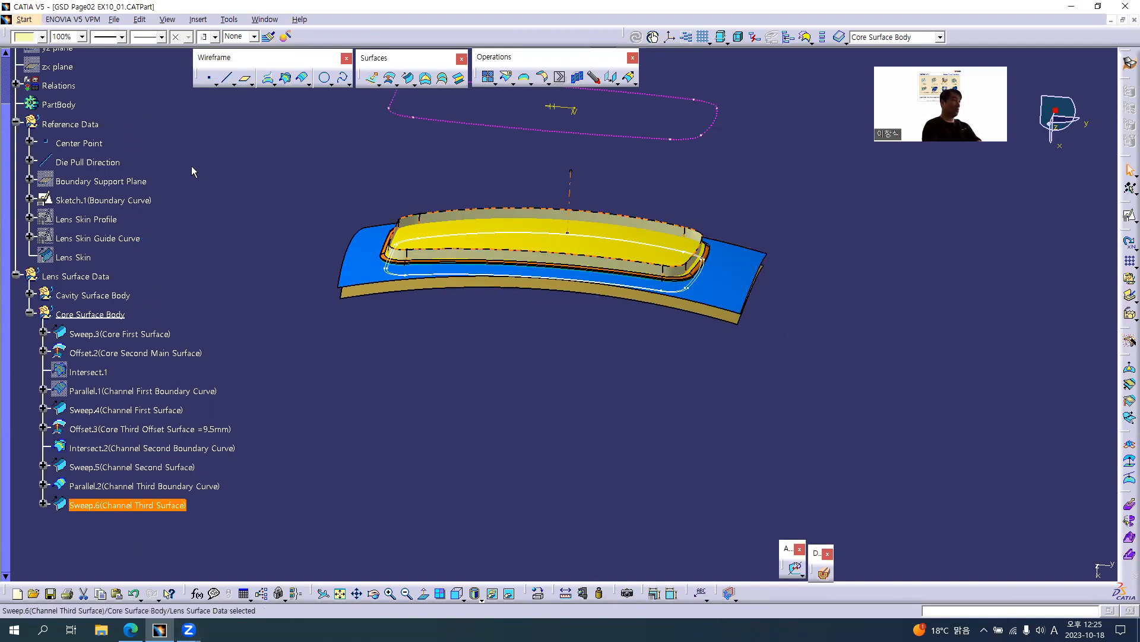
pyautogui.click(27, 37)
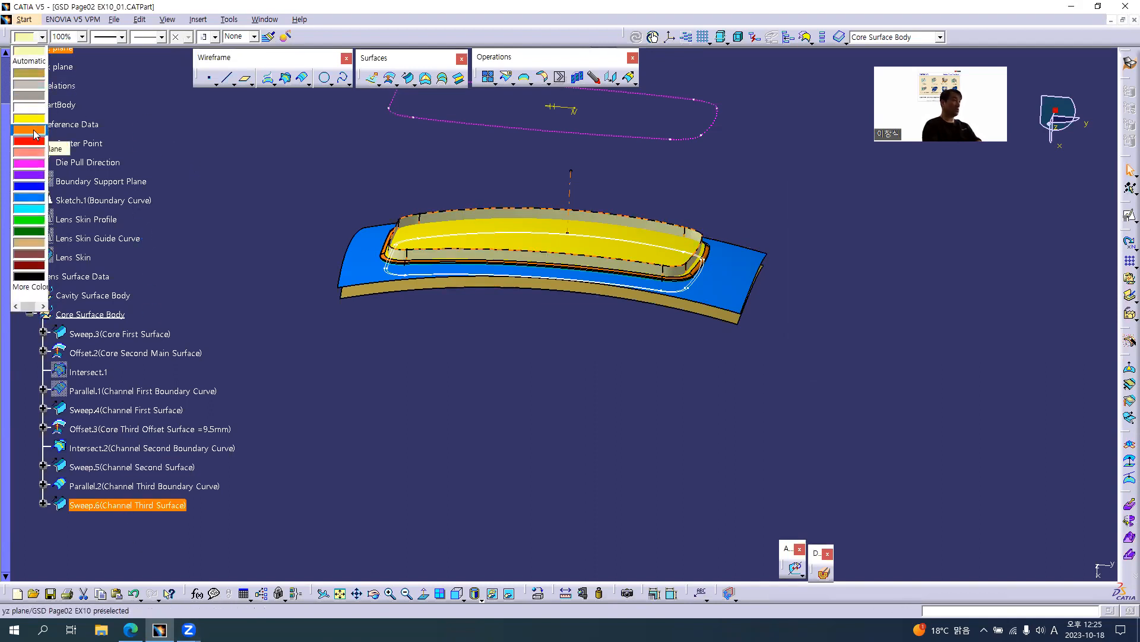
pyautogui.click(37, 166)
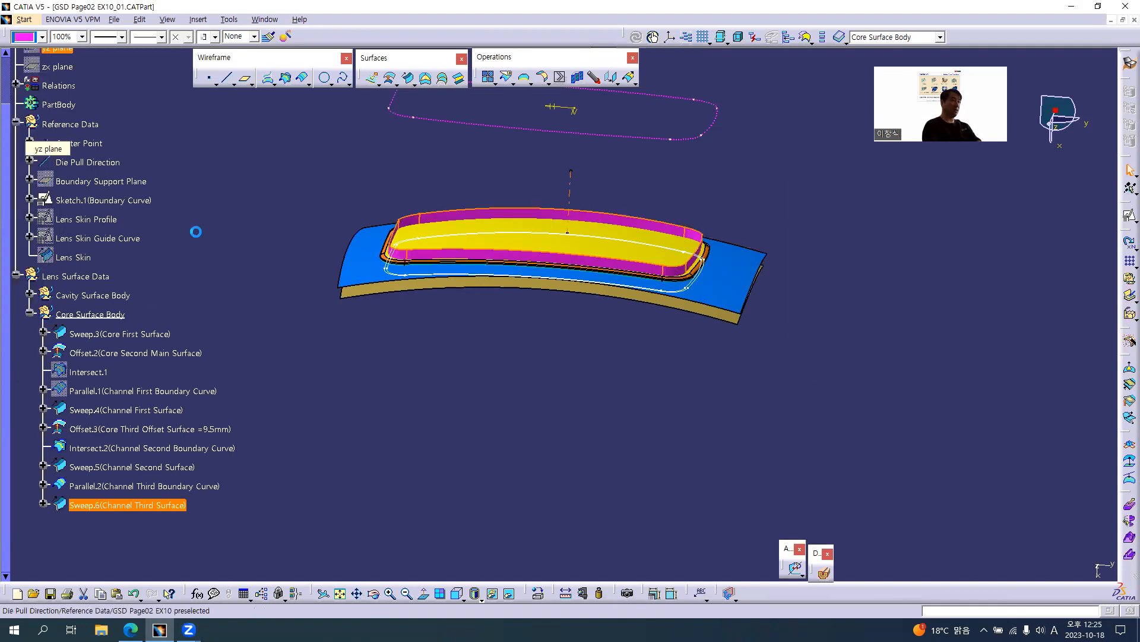
pyautogui.click(567, 463)
# Step: Hide the Channel Third Boundary Curve and the Channel Second Boundary Curve
pyautogui.moveTo(552, 451); pyautogui.dragTo(576, 150, button='middle')
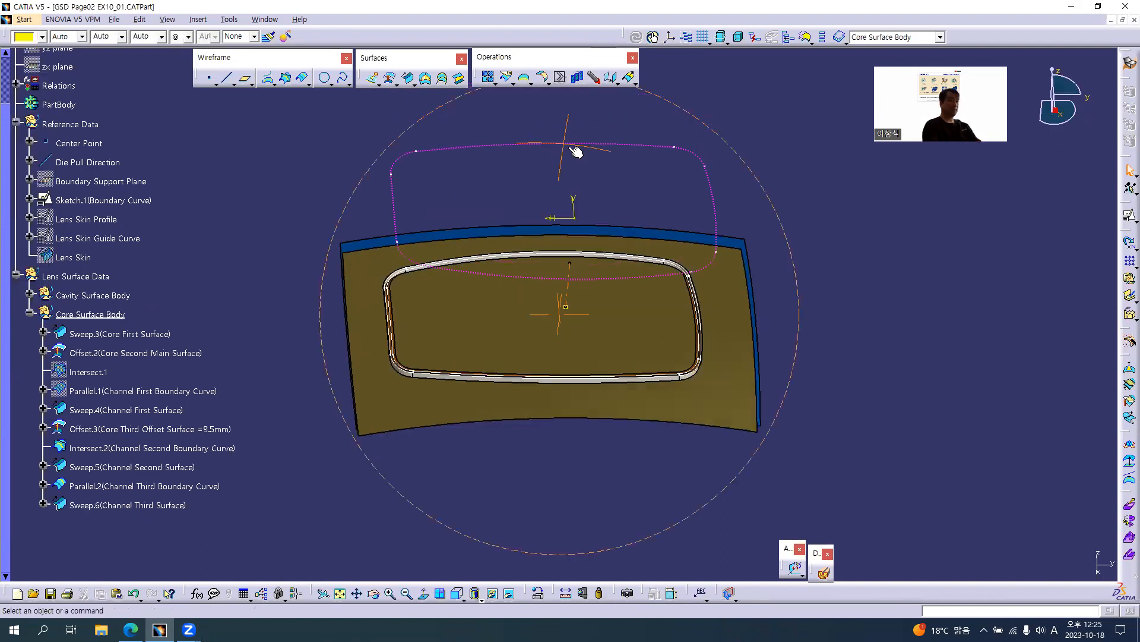
pyautogui.moveTo(573, 341); pyautogui.dragTo(500, 286, button='middle')
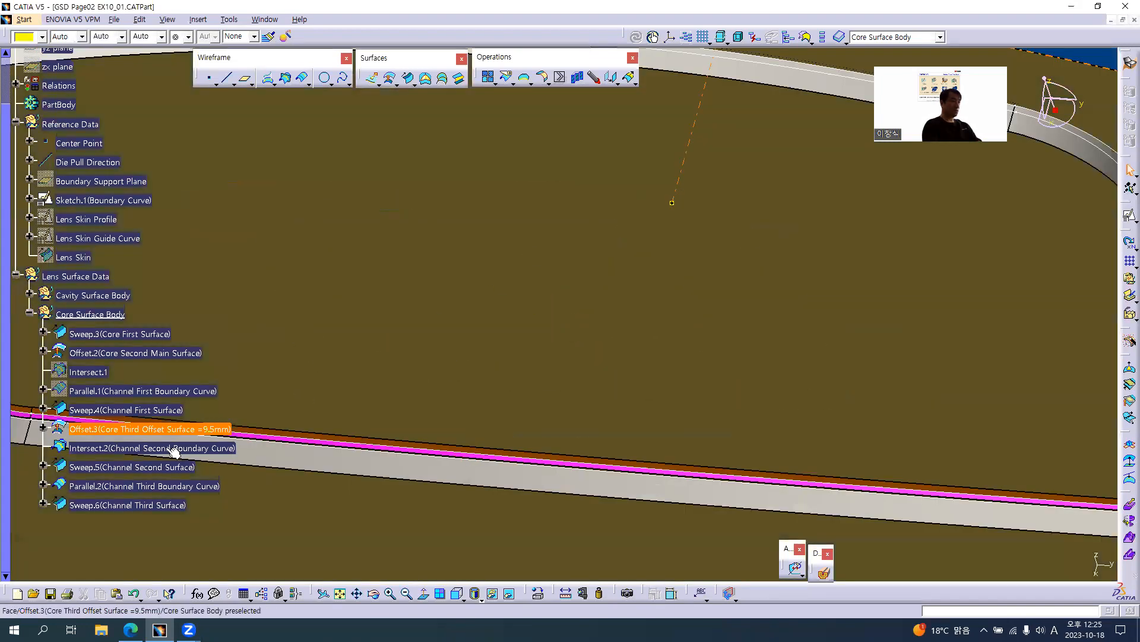
pyautogui.rightClick(112, 485)
pyautogui.click(143, 272)
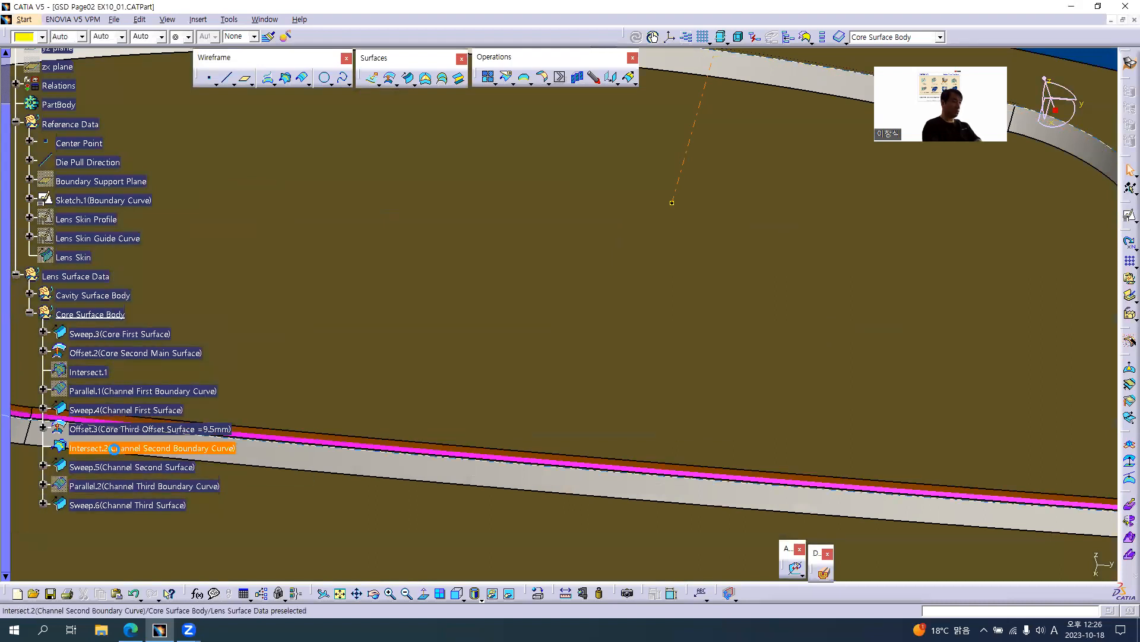
pyautogui.rightClick(113, 450)
pyautogui.click(143, 237)
# Step: Hide the Cavity Surface Body geometrical set
pyautogui.moveTo(558, 285)
pyautogui.mouseDown(button='middle')
pyautogui.moveTo(527, 462)
pyautogui.moveTo(611, 357)
pyautogui.moveTo(600, 386)
pyautogui.moveTo(694, 390)
pyautogui.moveTo(742, 347)
pyautogui.moveTo(651, 363)
pyautogui.moveTo(588, 458)
pyautogui.moveTo(592, 345)
pyautogui.mouseUp(button='middle')
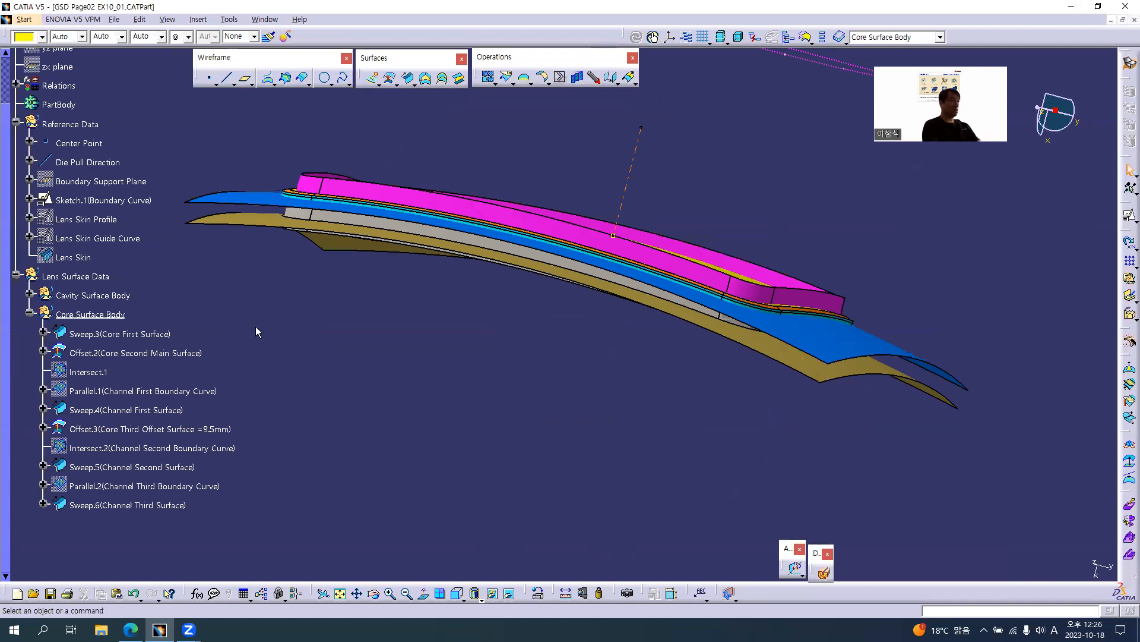
pyautogui.click(83, 295)
pyautogui.rightClick(83, 297)
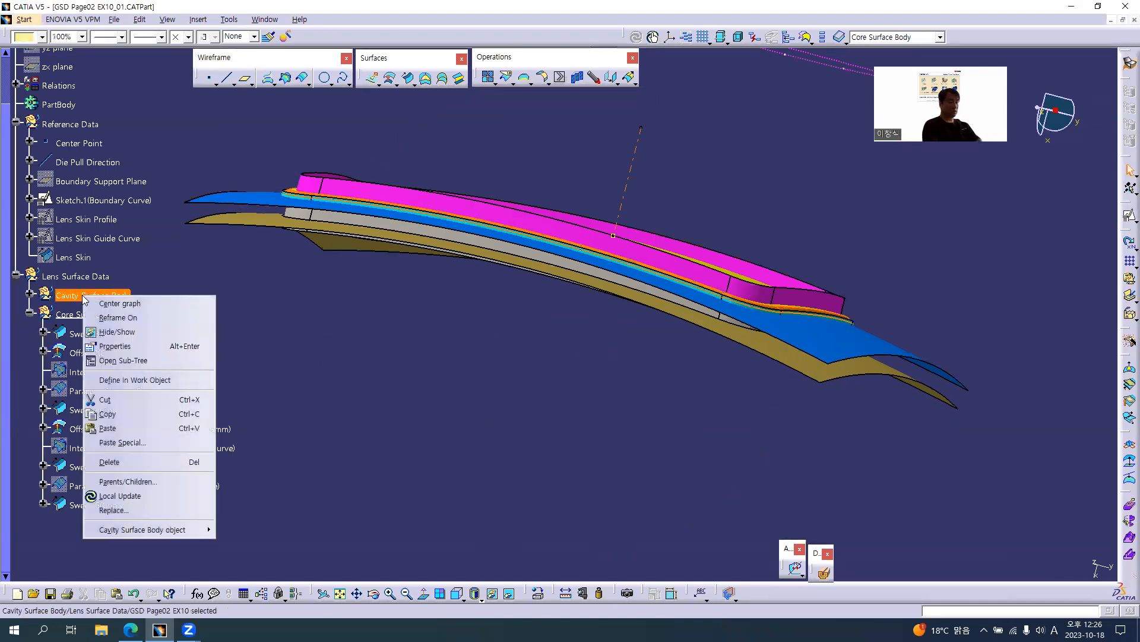
pyautogui.press('h')
pyautogui.moveTo(599, 295); pyautogui.dragTo(647, 214, button='middle')
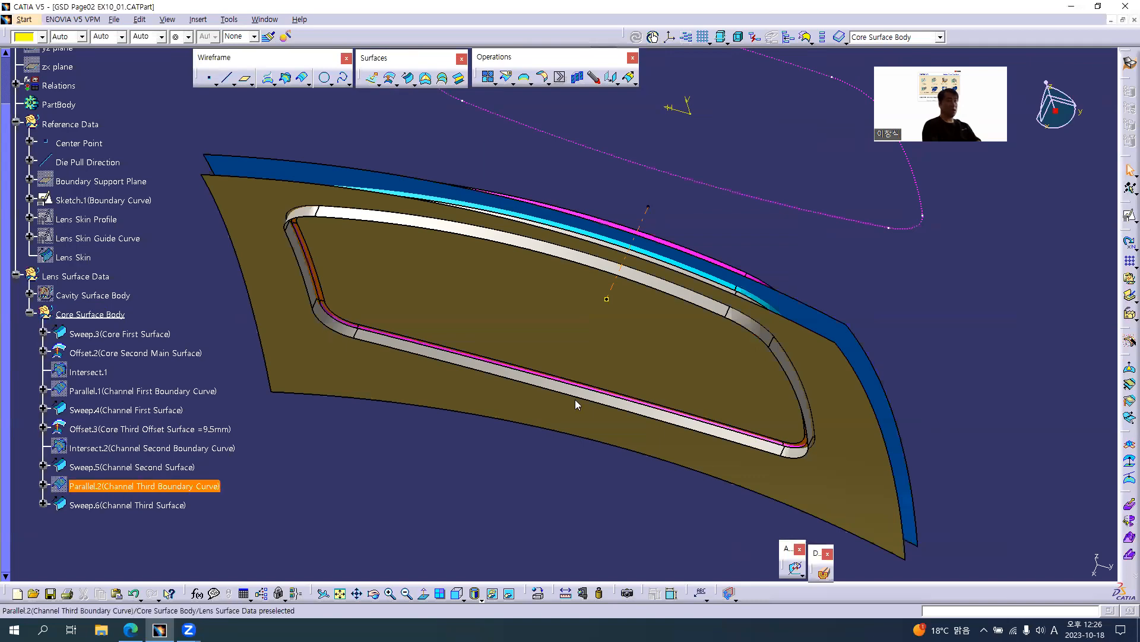
# Step: Compare the Channel First, Second and Third Surfaces with the rib and flange profile in the Fog Lens drawing
pyautogui.hotkey('alt', 'Tab')
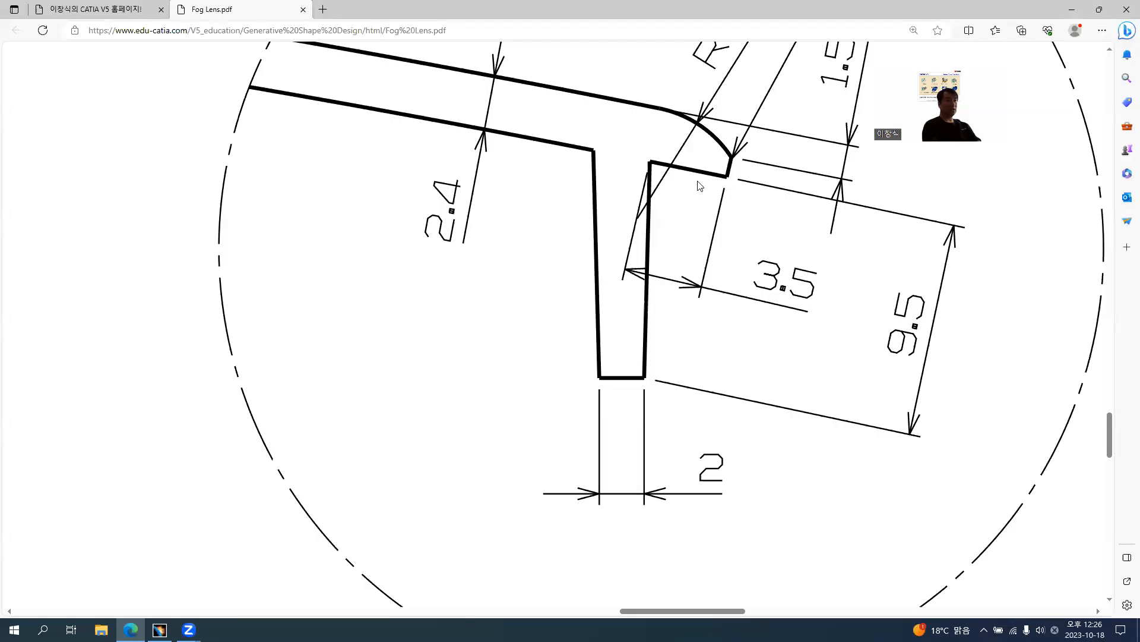
pyautogui.hotkey('alt', 'Tab')
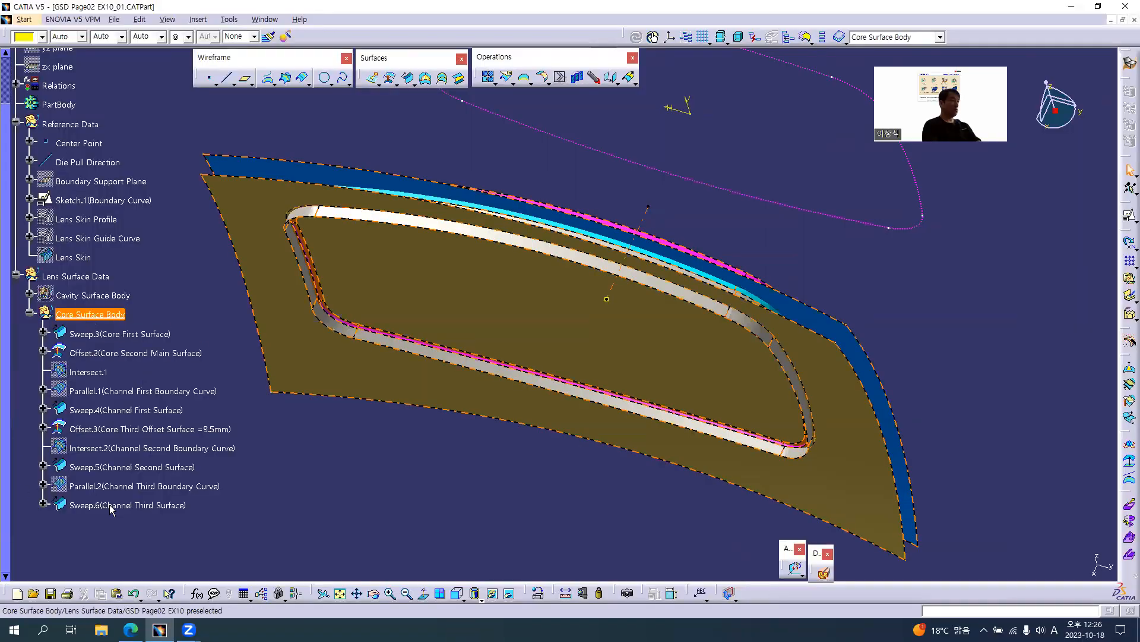
pyautogui.hotkey('alt', 'Tab')
pyautogui.scroll(2, 708, 205)
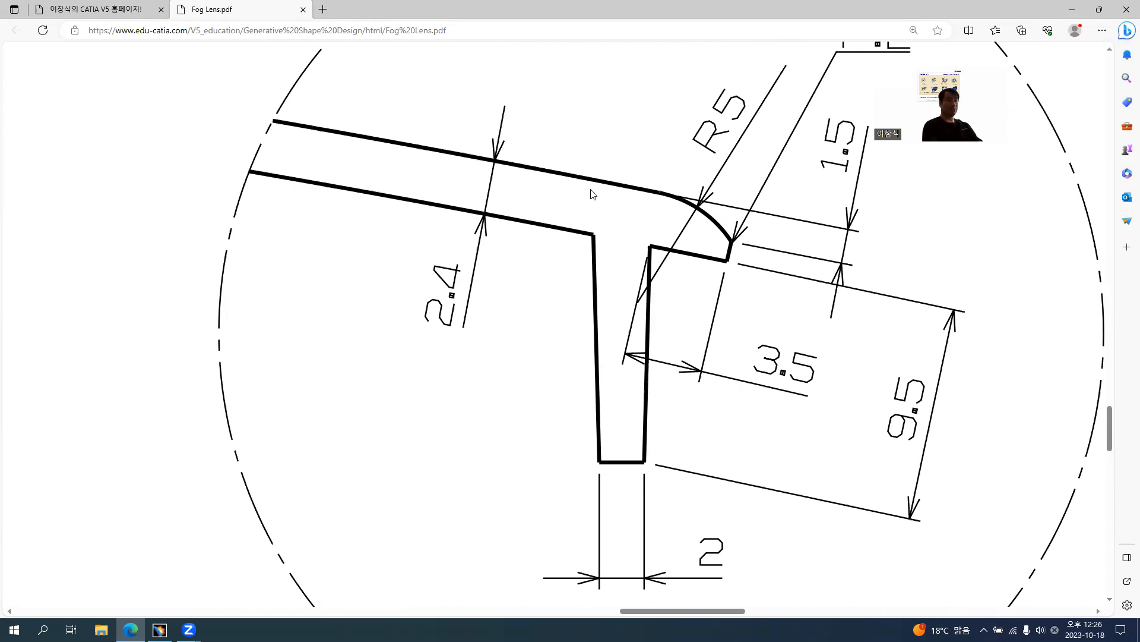
pyautogui.hotkey('alt', 'Tab')
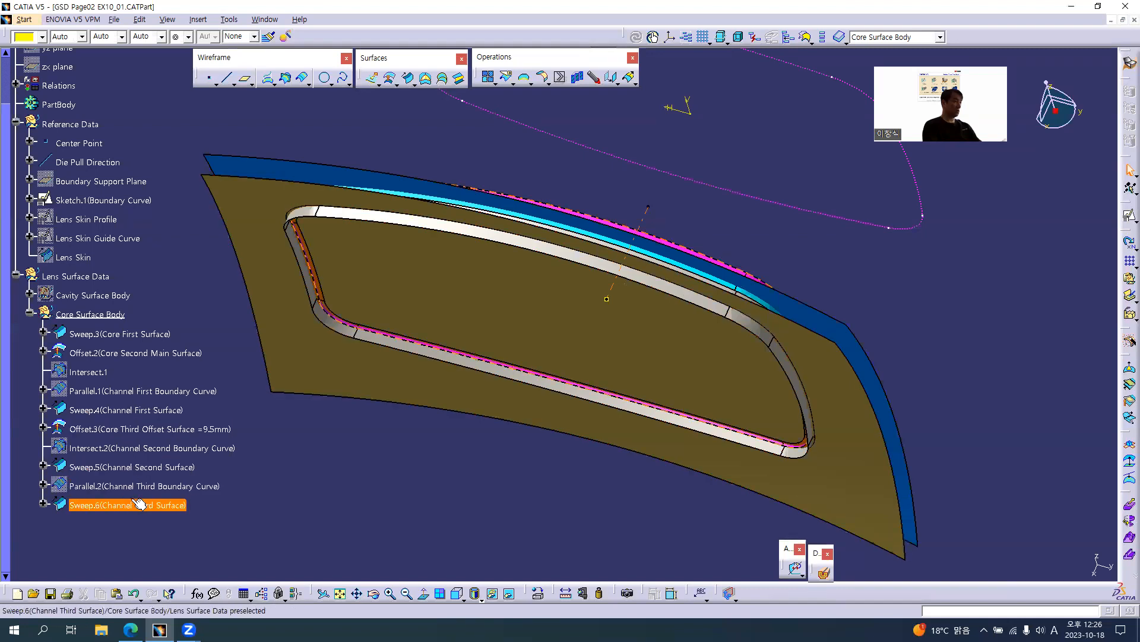
pyautogui.click(158, 411)
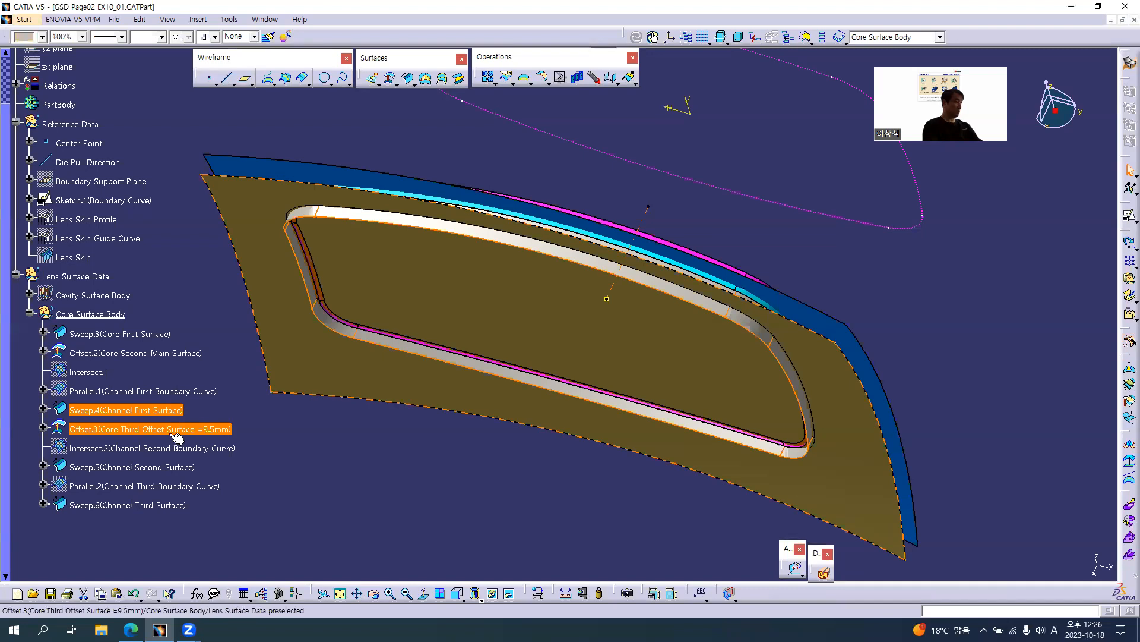
pyautogui.keyDown('ctrl'); pyautogui.click(167, 469); pyautogui.keyUp('ctrl')
pyautogui.keyDown('ctrl'); pyautogui.click(161, 505); pyautogui.keyUp('ctrl')
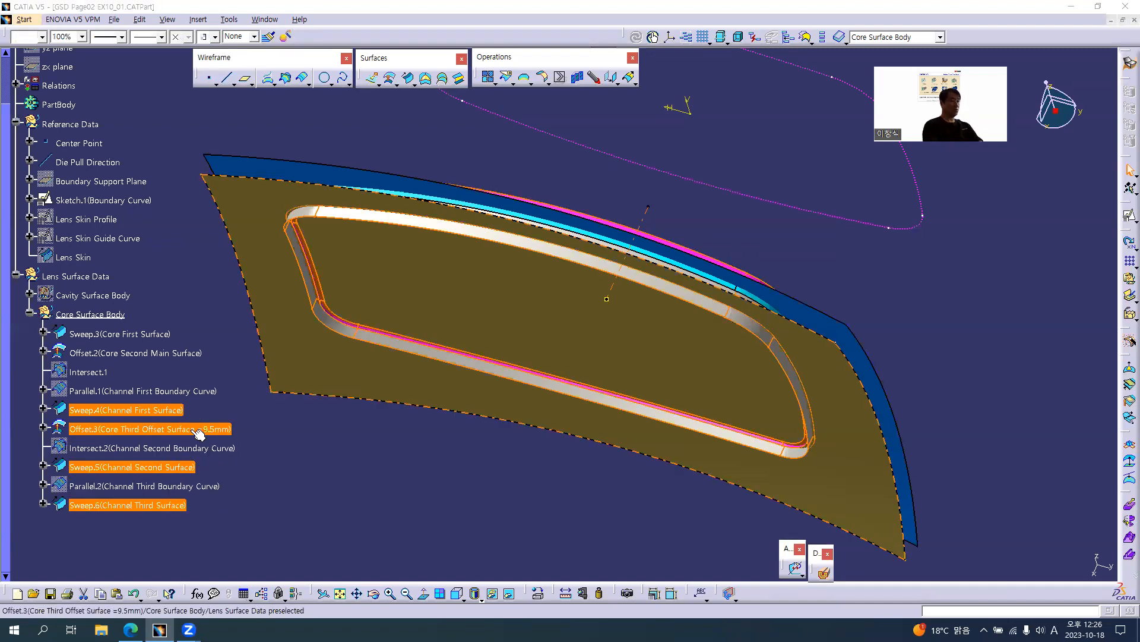
pyautogui.hotkey('alt', 'Tab')
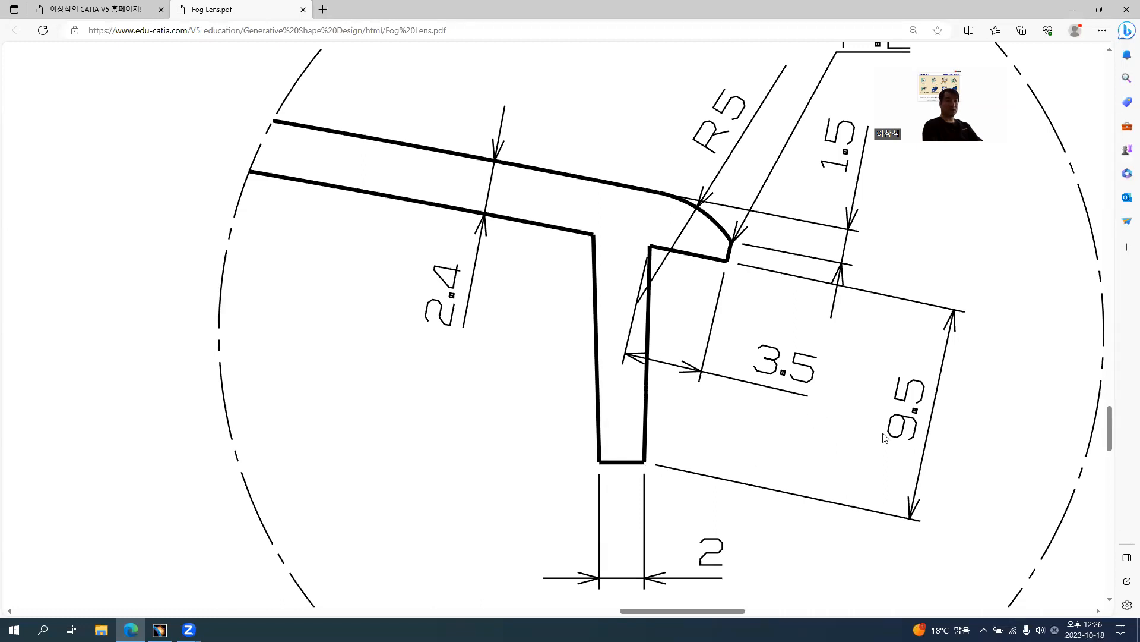
pyautogui.hotkey('alt', 'Tab')
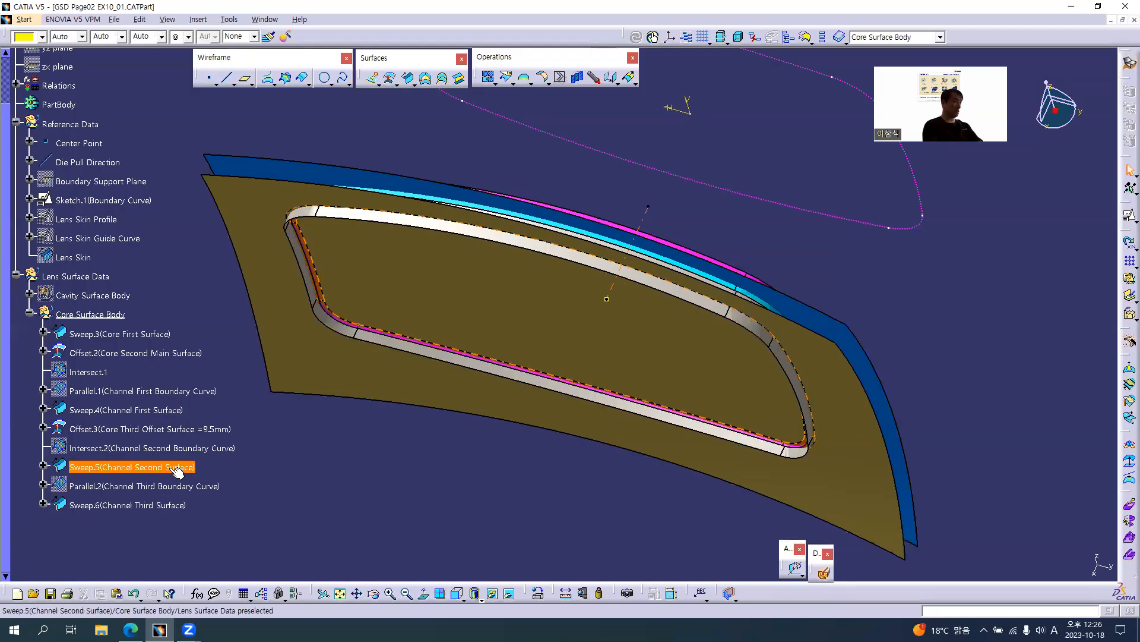
# Step: Hide the Core Third Offset Surface and the Sketch.1 boundary curve, checking the rib profile in the Fog Lens drawing in between
pyautogui.rightClick(143, 432)
pyautogui.click(176, 225)
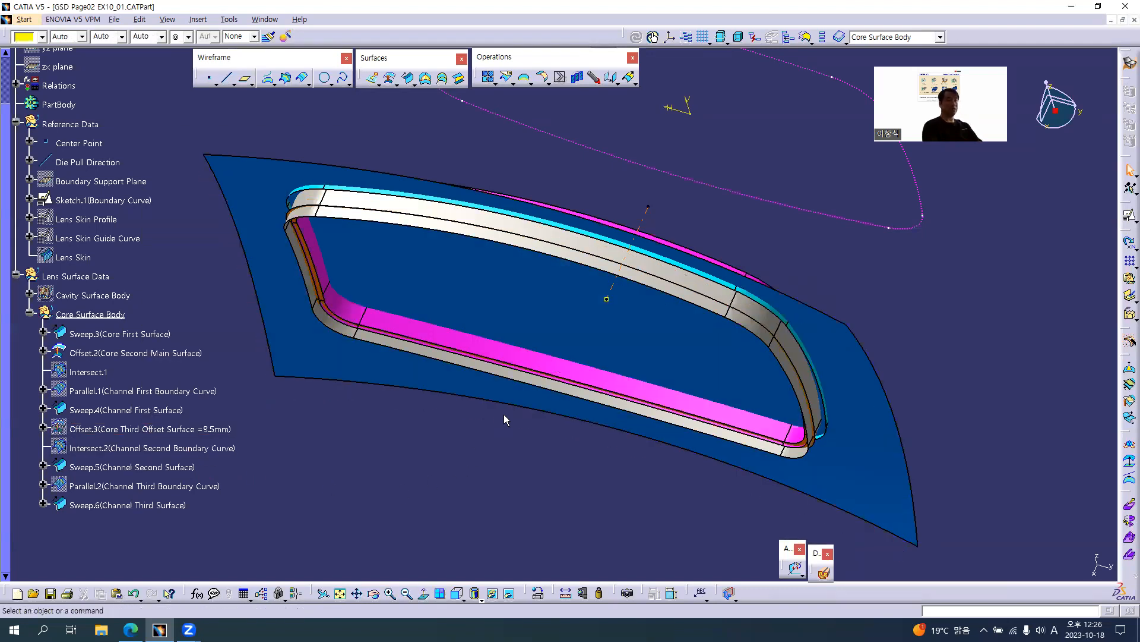
pyautogui.hotkey('alt', 'Tab')
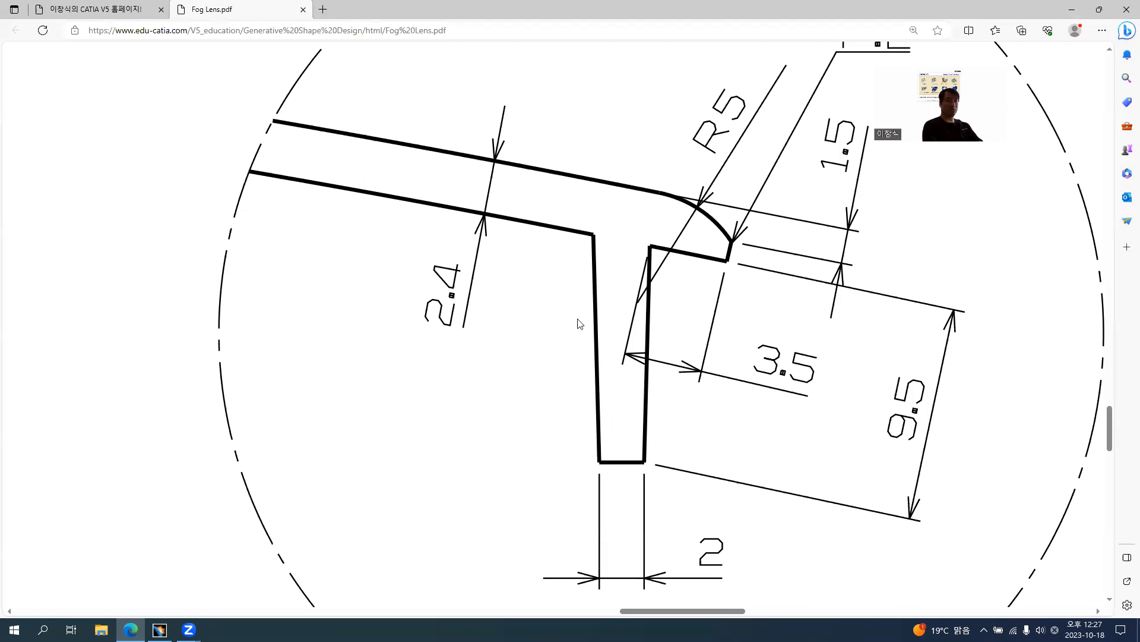
pyautogui.moveTo(565, 52)
pyautogui.keyDown('ctrl'); pyautogui.scroll(-3, 780, 84); pyautogui.keyUp('ctrl')
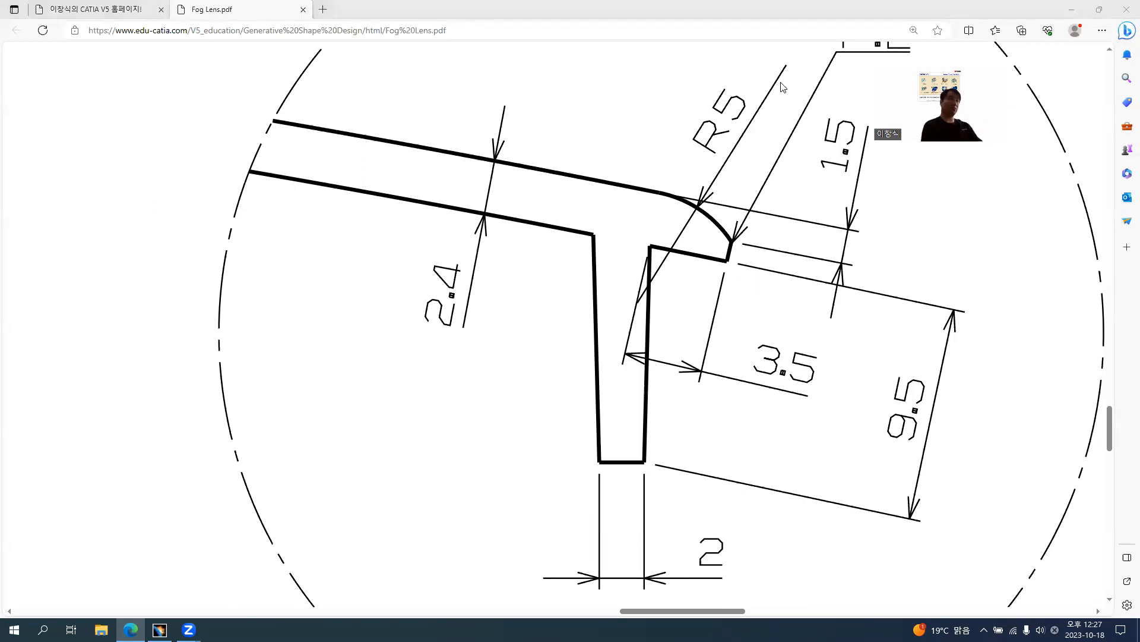
pyautogui.hotkey('alt', 'Tab')
pyautogui.moveTo(374, 429); pyautogui.dragTo(571, 352, button='middle')
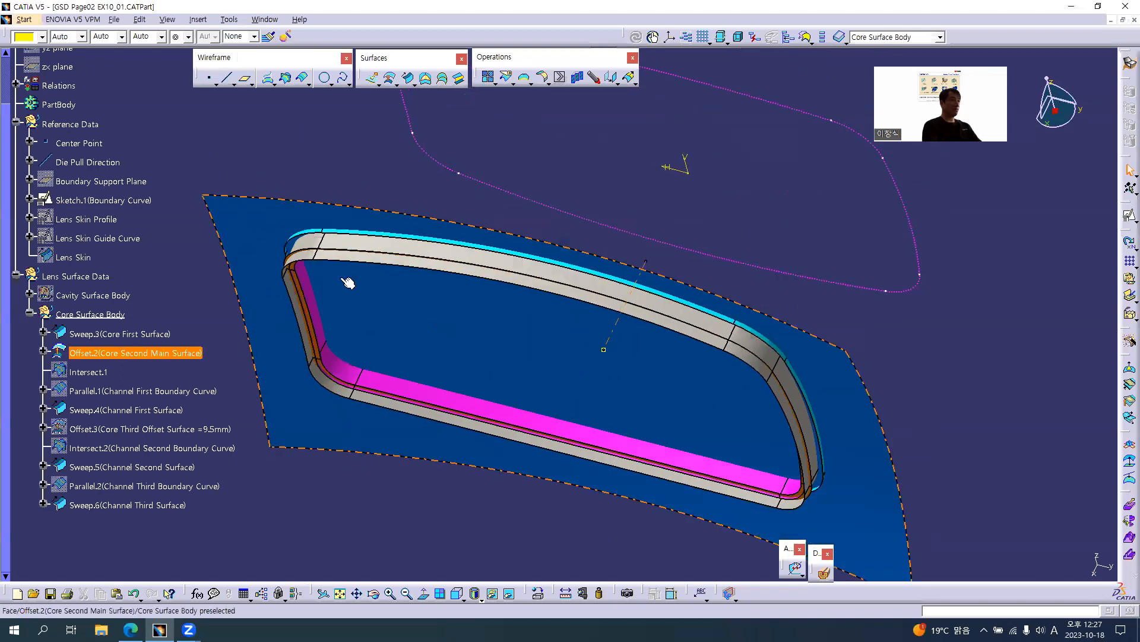
pyautogui.click(107, 200)
pyautogui.rightClick(104, 197)
pyautogui.click(122, 232)
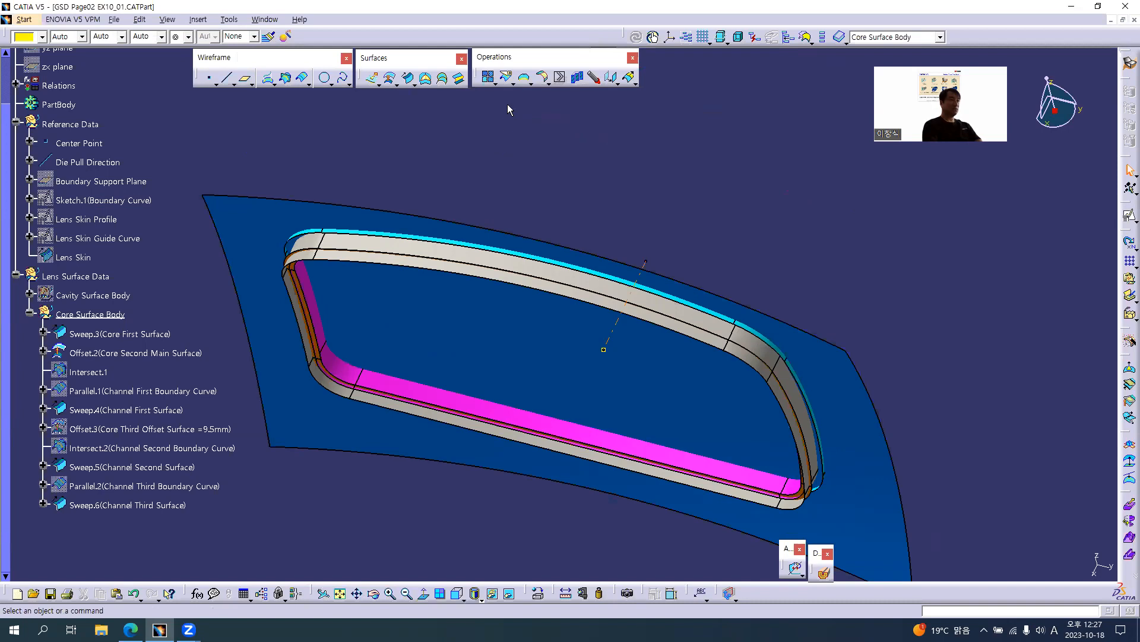
# Step: Start a standard trim with the Channel First Surface and the Channel Second Surface as trimmed elements
pyautogui.click(513, 85)
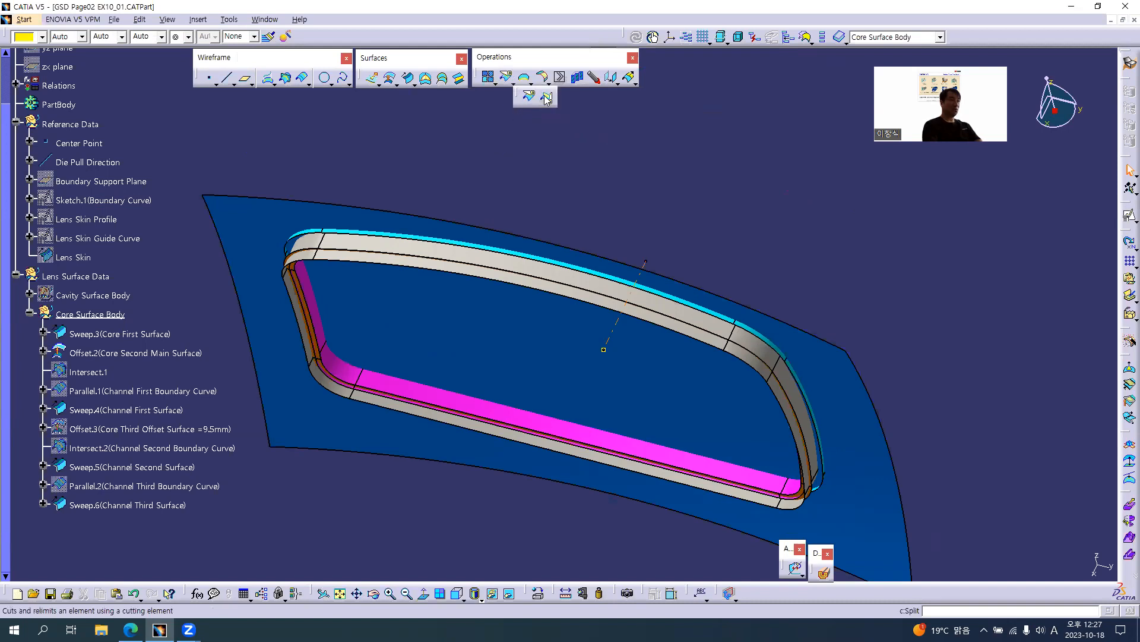
pyautogui.click(547, 98)
pyautogui.moveTo(408, 362); pyautogui.dragTo(423, 389, button='middle')
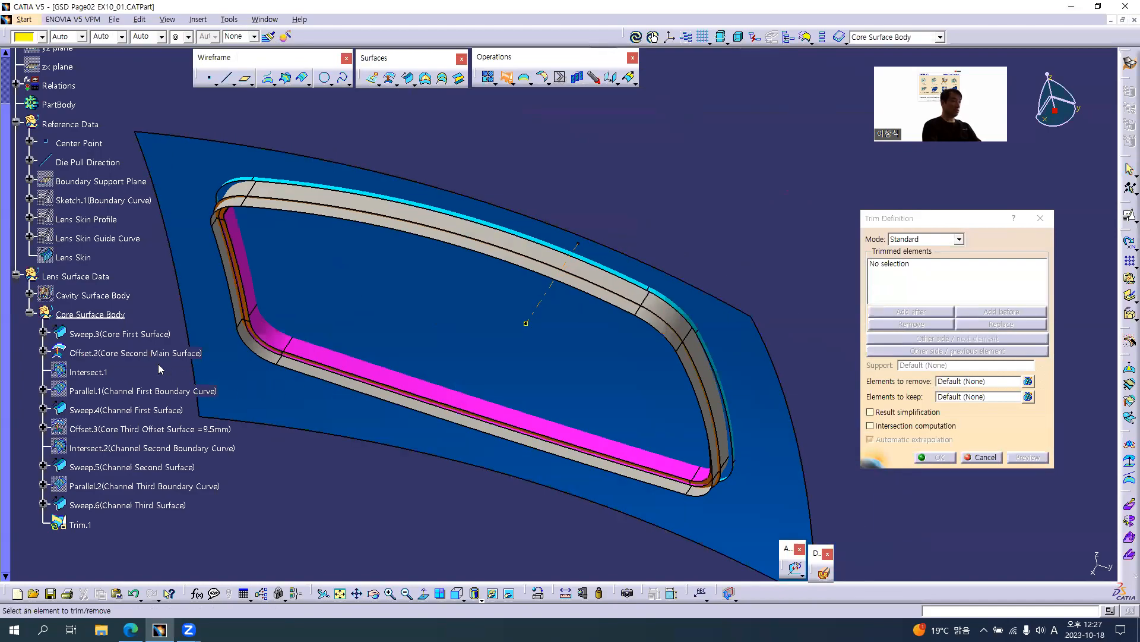
pyautogui.hotkey('alt', 'Tab')
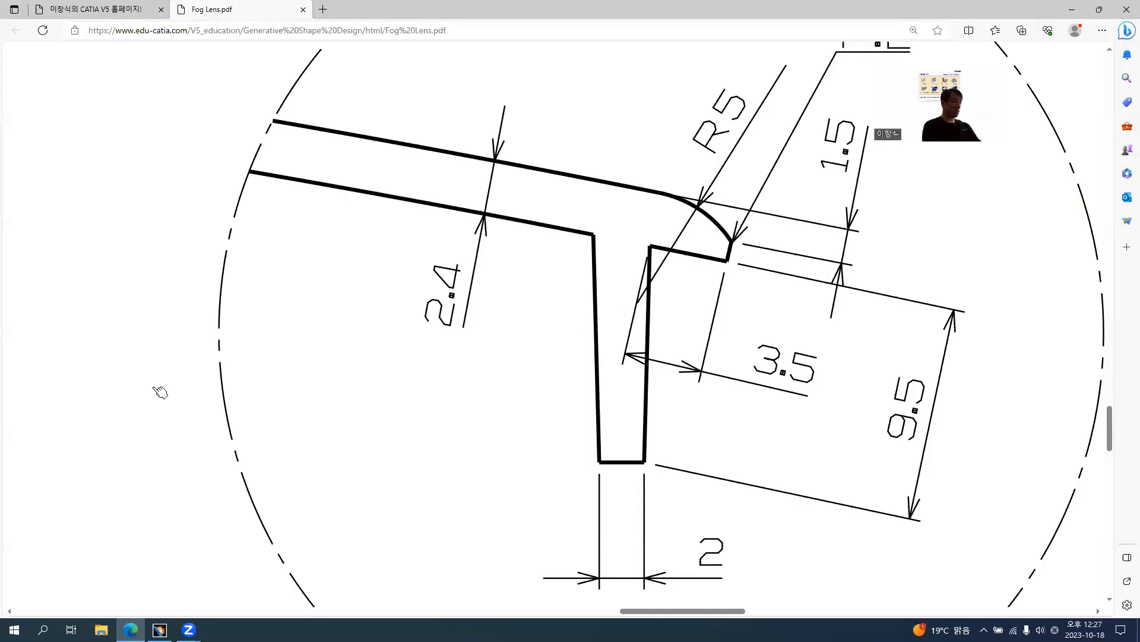
pyautogui.hotkey('alt', 'Tab')
pyautogui.click(136, 411)
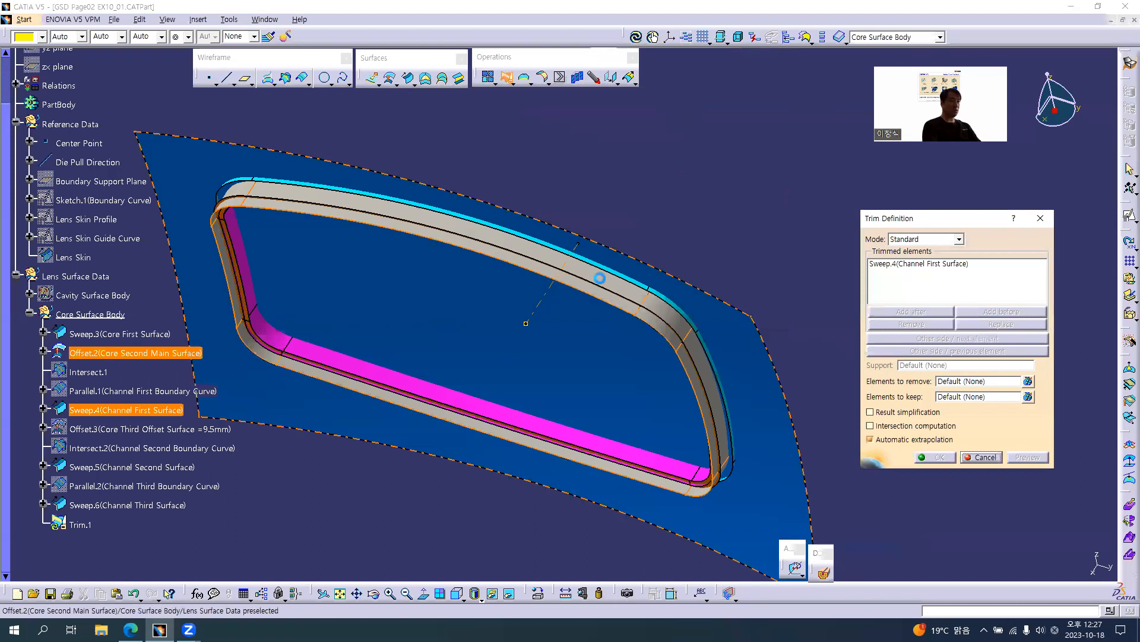
pyautogui.moveTo(607, 387); pyautogui.dragTo(703, 268, button='middle')
pyautogui.moveTo(585, 438); pyautogui.dragTo(580, 362, button='middle')
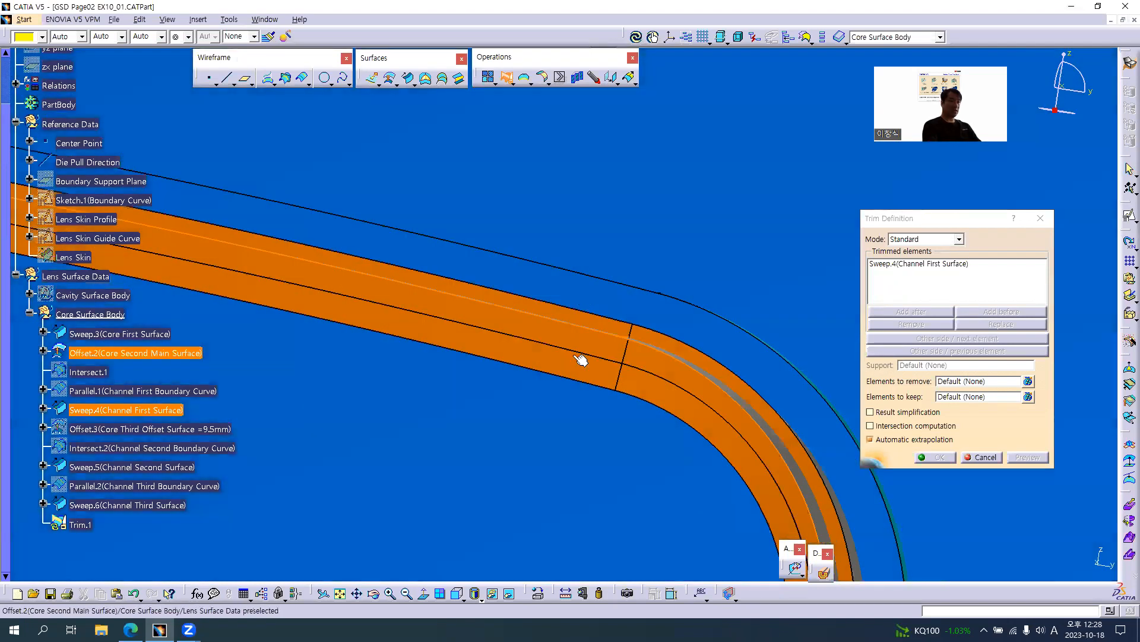
pyautogui.click(582, 365)
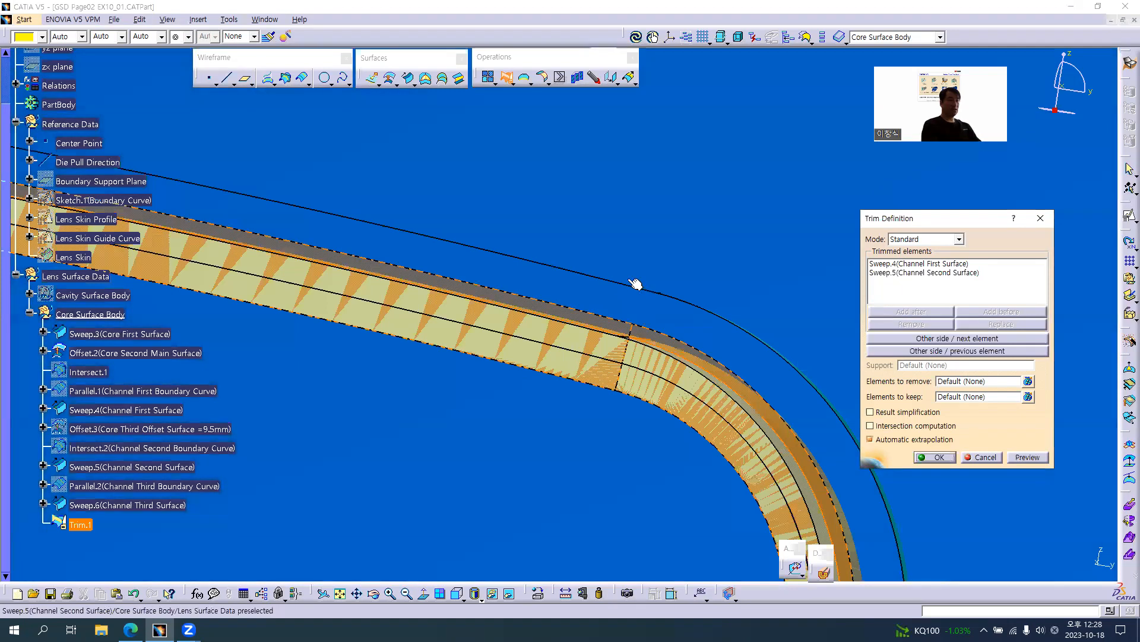
# Step: Add the Channel Third Surface to the trim and switch the kept side of the next element
pyautogui.moveTo(631, 280); pyautogui.dragTo(538, 414, button='middle')
pyautogui.moveTo(544, 375); pyautogui.dragTo(531, 389, button='middle')
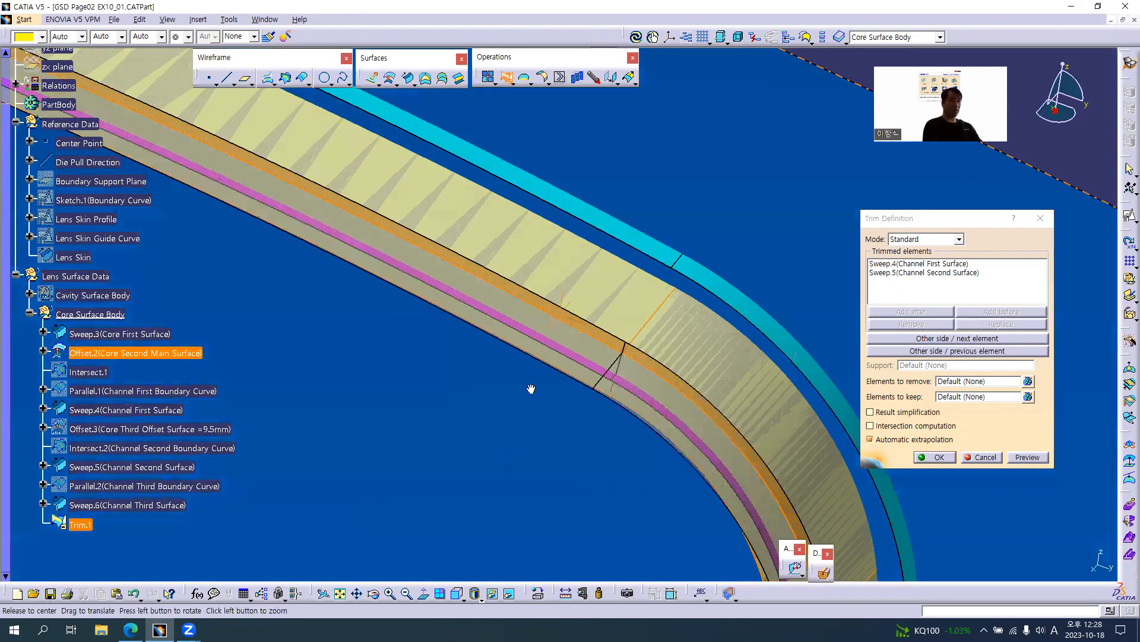
pyautogui.moveTo(633, 239); pyautogui.dragTo(564, 398, button='middle')
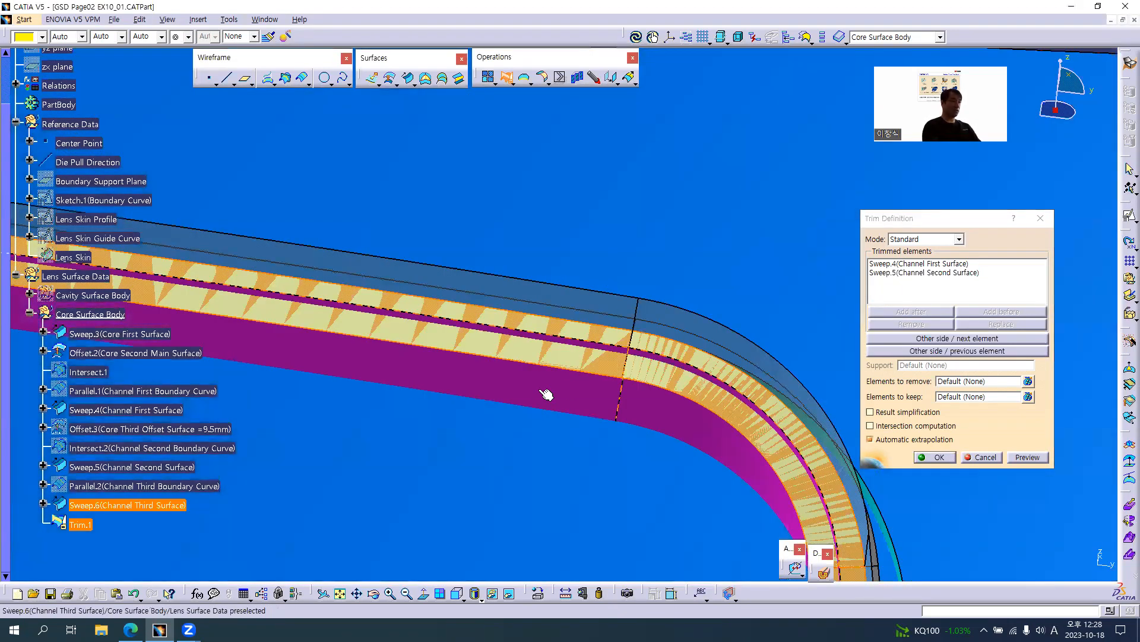
pyautogui.click(538, 392)
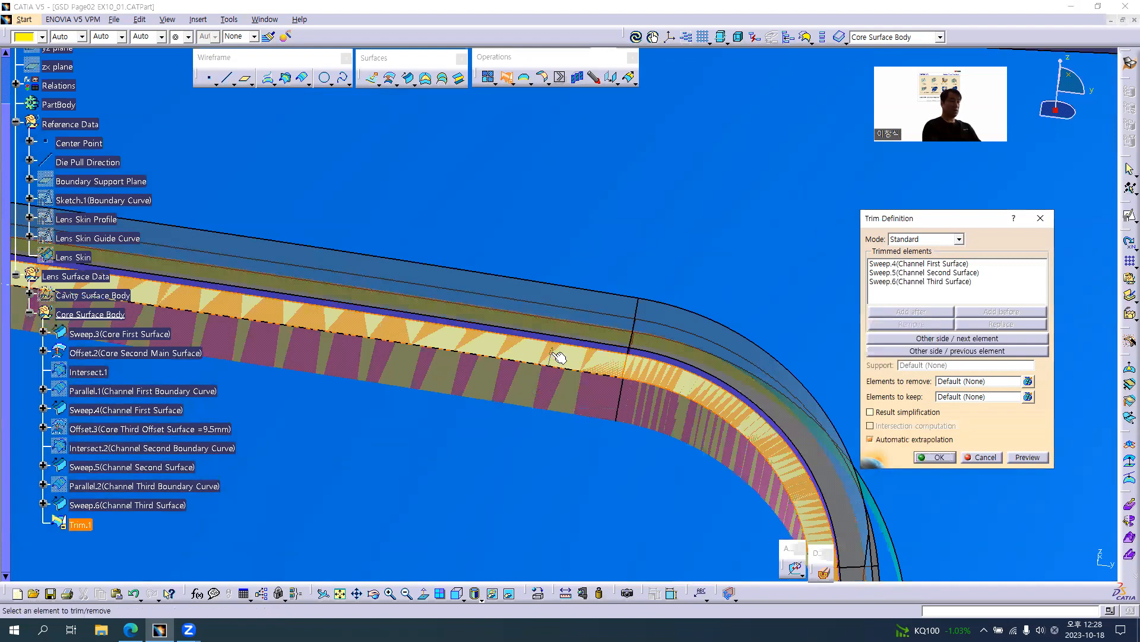
pyautogui.moveTo(564, 392); pyautogui.dragTo(550, 459, button='middle')
pyautogui.click(938, 340)
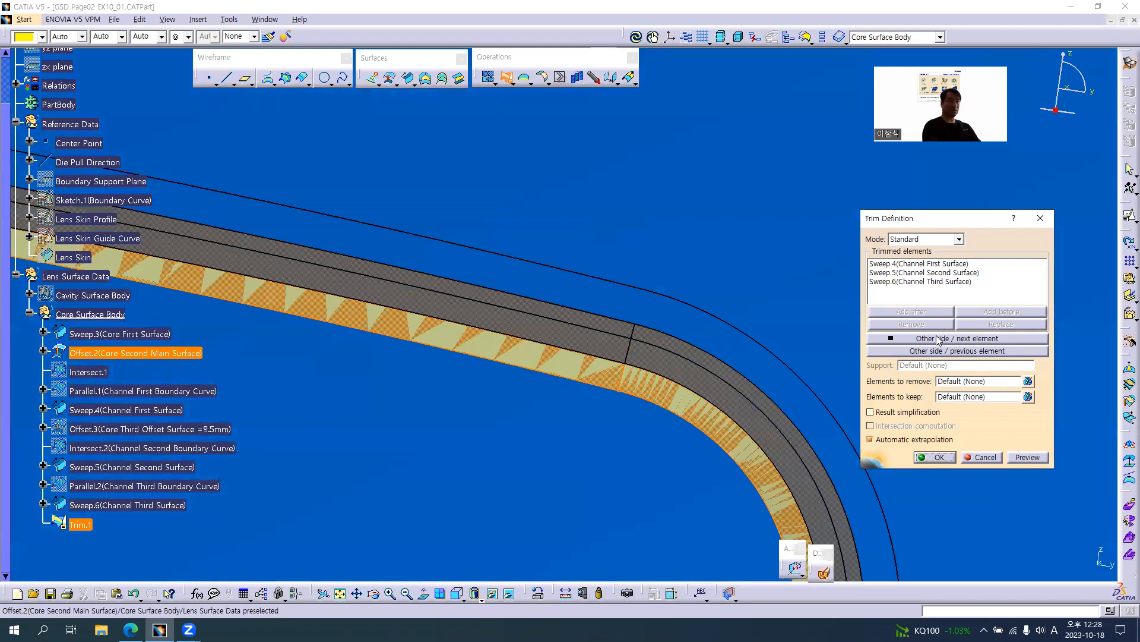
# Step: Check the kept sides of the three channel surfaces in the trim preview against the rib profile in the Fog Lens drawing
pyautogui.moveTo(580, 444); pyautogui.dragTo(634, 207, button='middle')
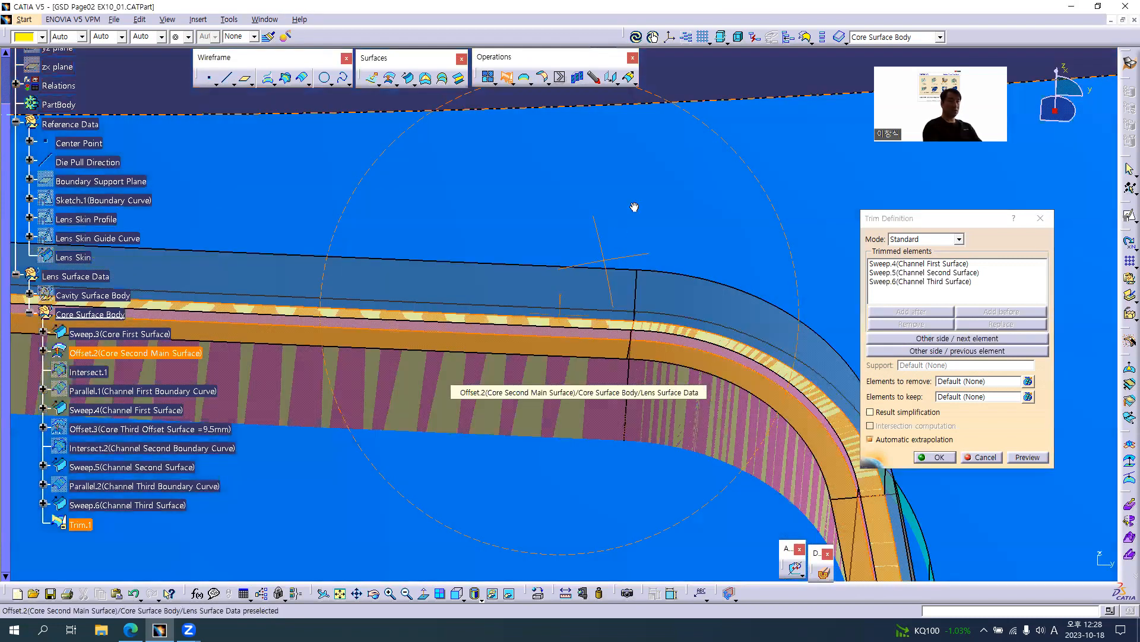
pyautogui.moveTo(599, 336); pyautogui.dragTo(540, 443, button='middle')
pyautogui.moveTo(500, 502); pyautogui.dragTo(498, 492, button='middle')
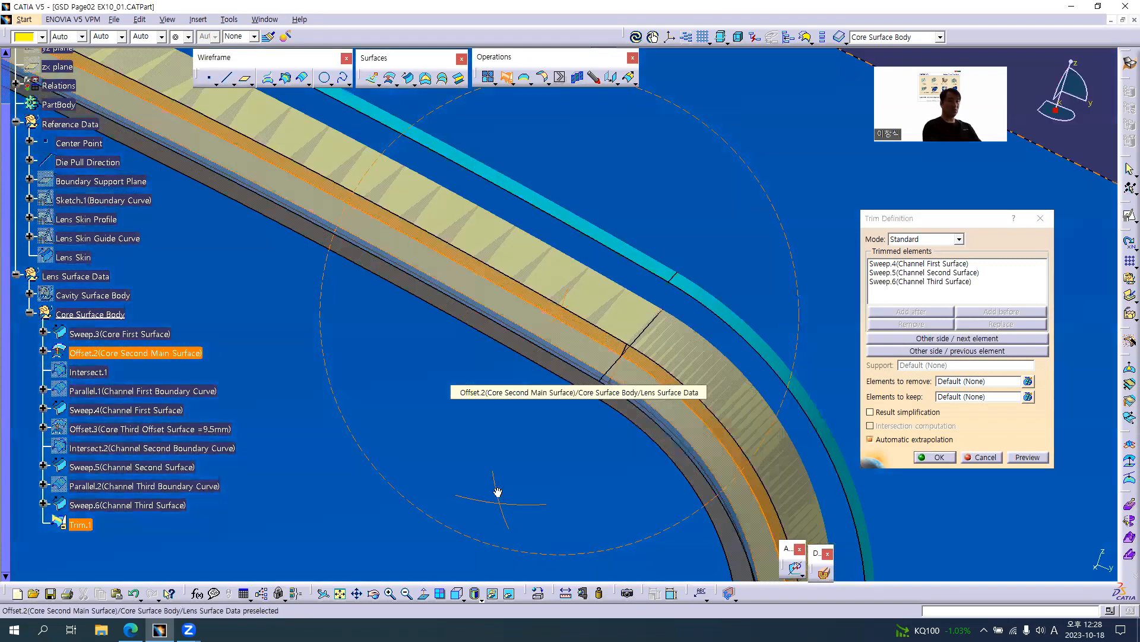
pyautogui.moveTo(598, 296); pyautogui.dragTo(628, 295, button='middle')
pyautogui.moveTo(537, 504); pyautogui.dragTo(556, 452, button='middle')
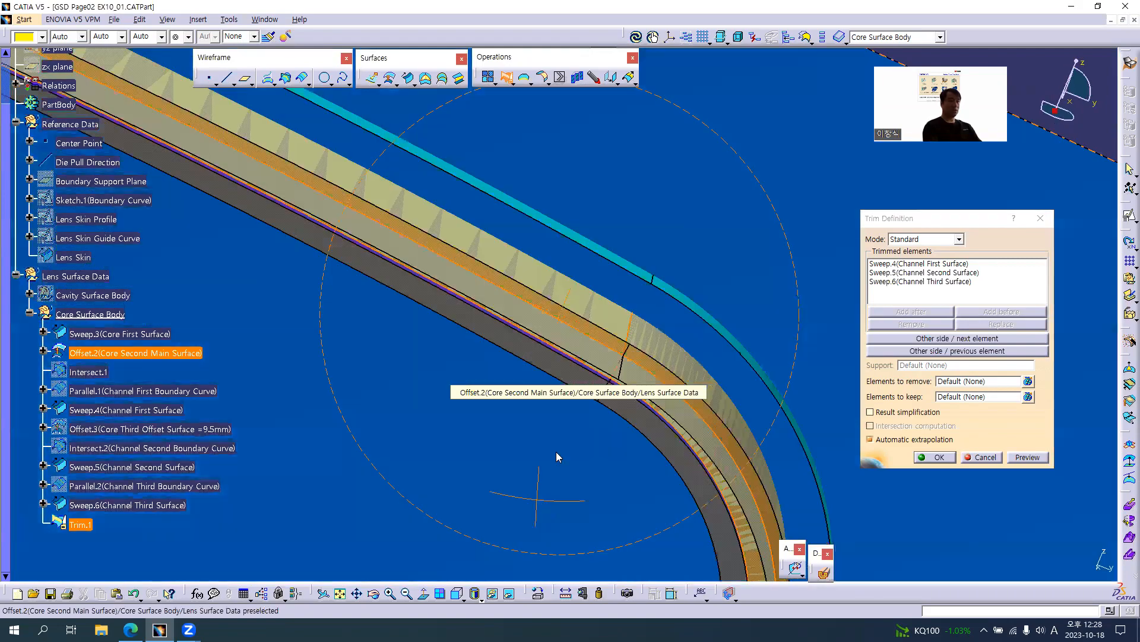
pyautogui.hotkey('alt', 'Tab')
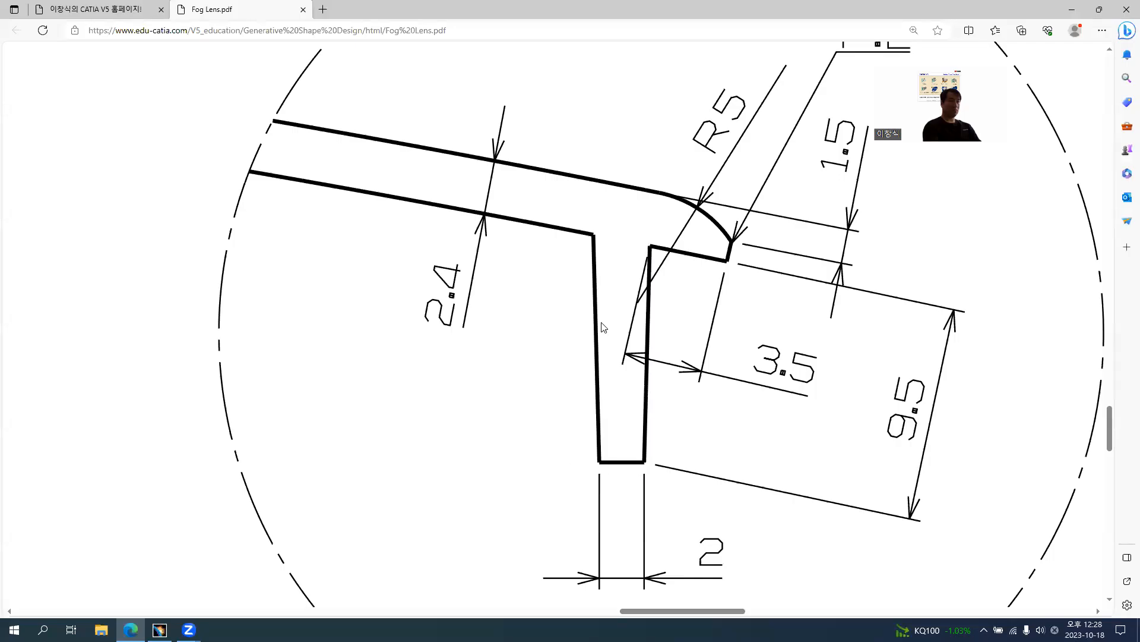
pyautogui.hotkey('alt', 'Tab')
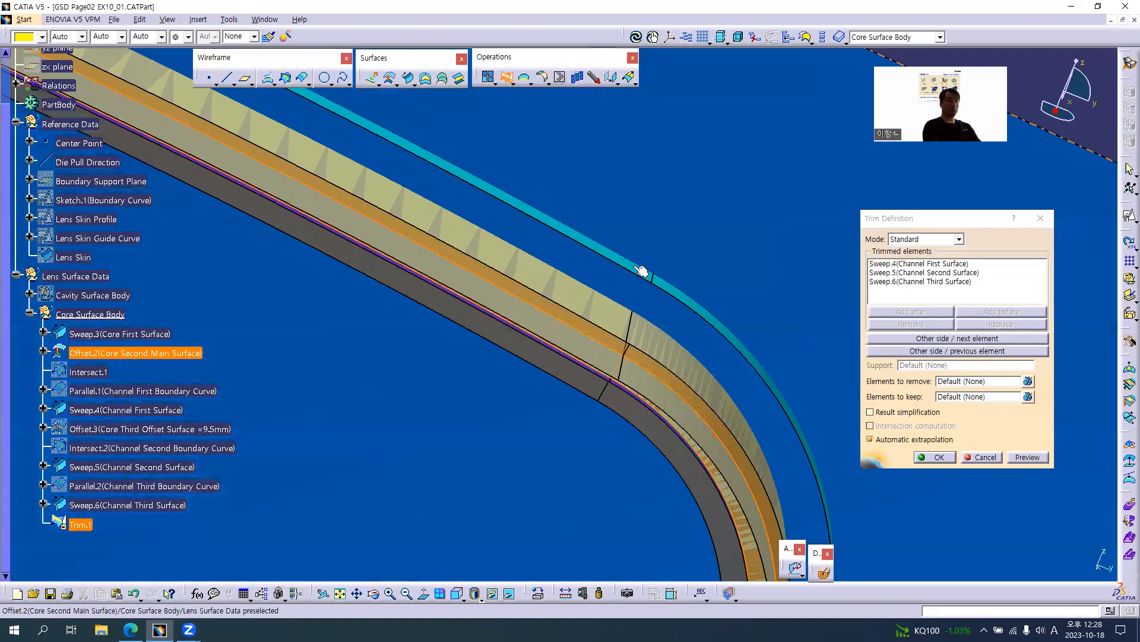
pyautogui.click(939, 458)
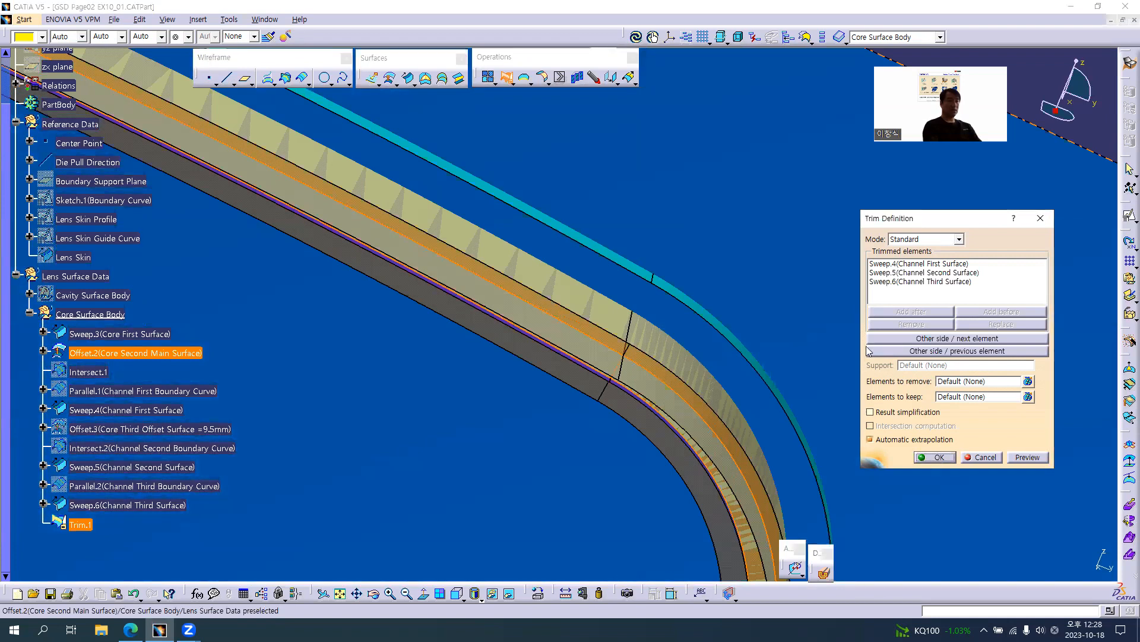
# Step: Add the Core Second Main Surface and the Core First Surface to the trim, switch the next element's kept side, and create it
pyautogui.moveTo(583, 246); pyautogui.dragTo(487, 377, button='middle')
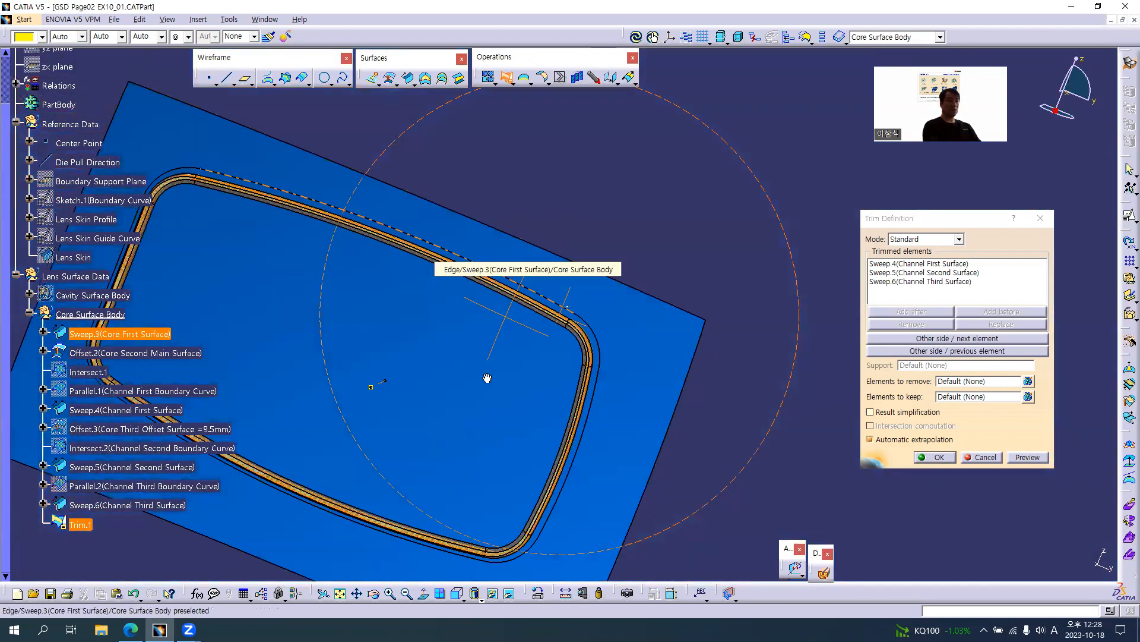
pyautogui.moveTo(483, 303); pyautogui.dragTo(487, 266, button='middle')
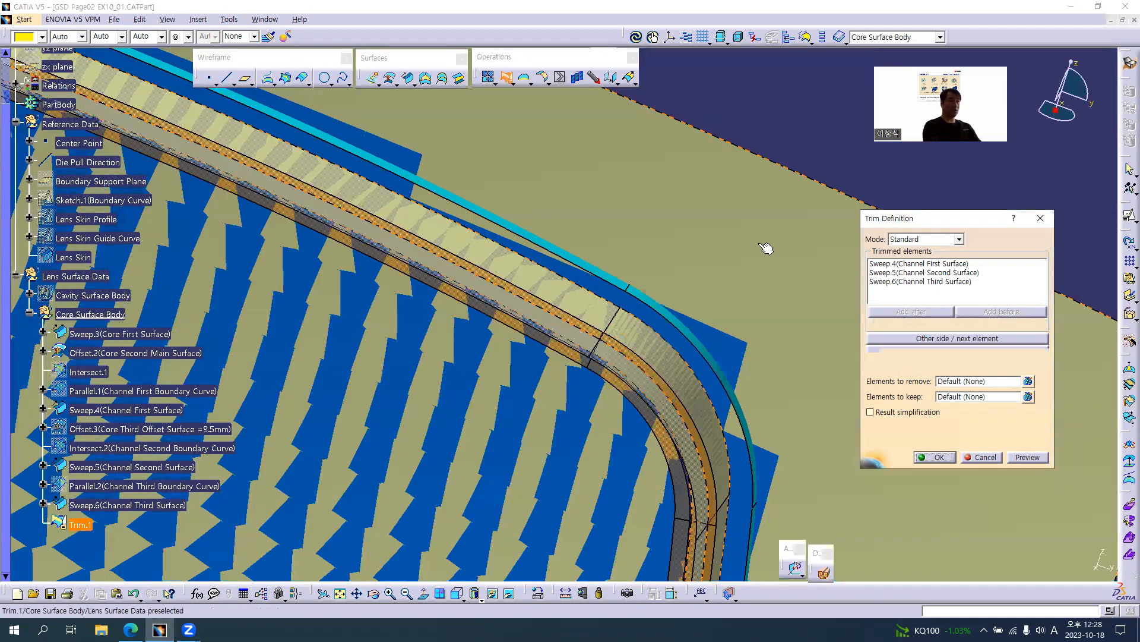
pyautogui.click(557, 380)
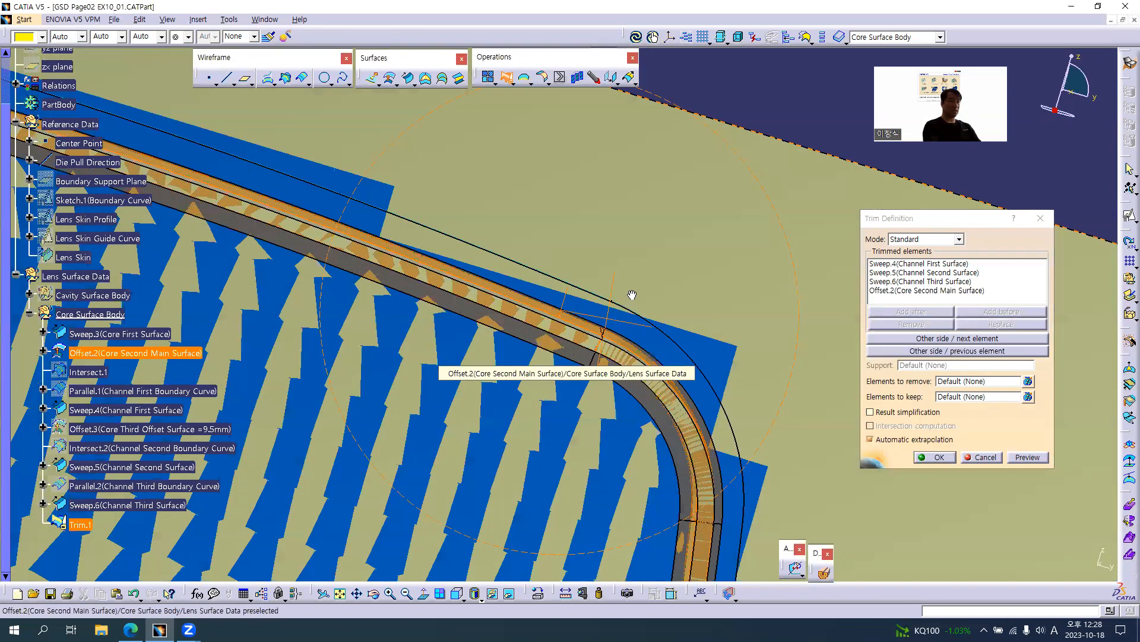
pyautogui.moveTo(548, 371); pyautogui.dragTo(401, 416, button='middle')
pyautogui.moveTo(324, 388); pyautogui.dragTo(339, 391, button='middle')
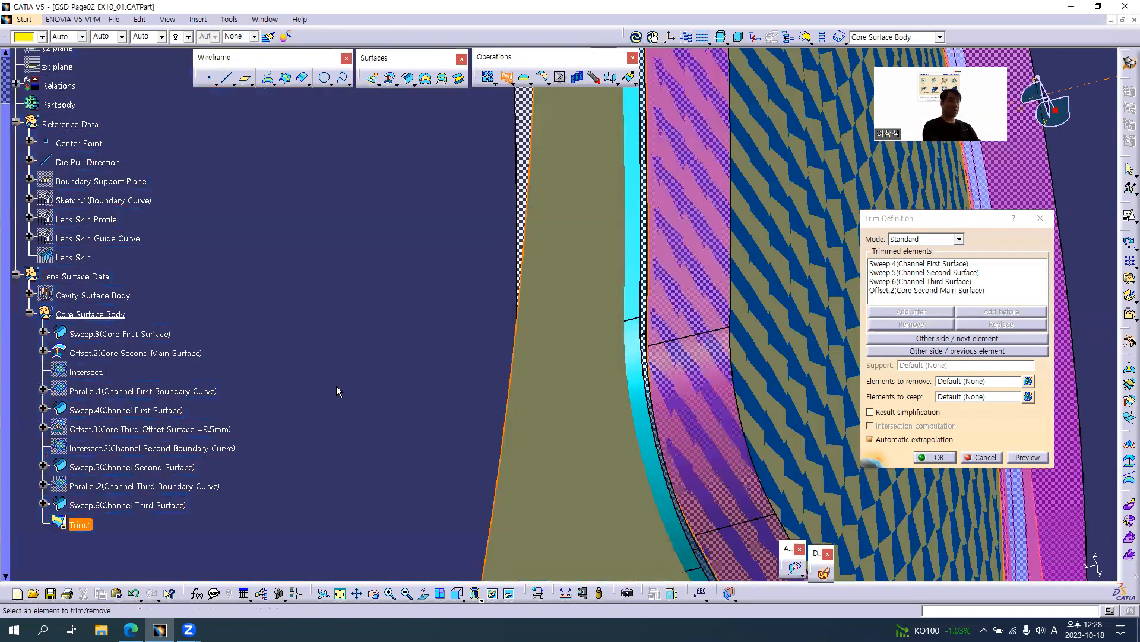
pyautogui.click(635, 345)
pyautogui.moveTo(382, 387); pyautogui.dragTo(621, 333, button='middle')
pyautogui.moveTo(850, 354); pyautogui.dragTo(930, 350, button='middle')
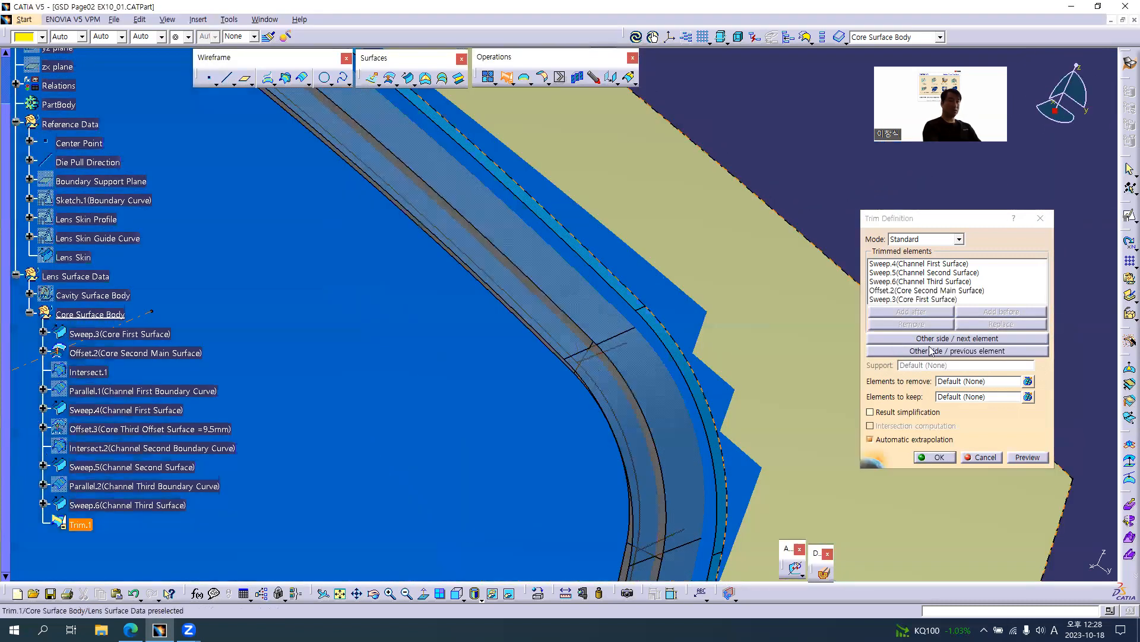
pyautogui.click(942, 339)
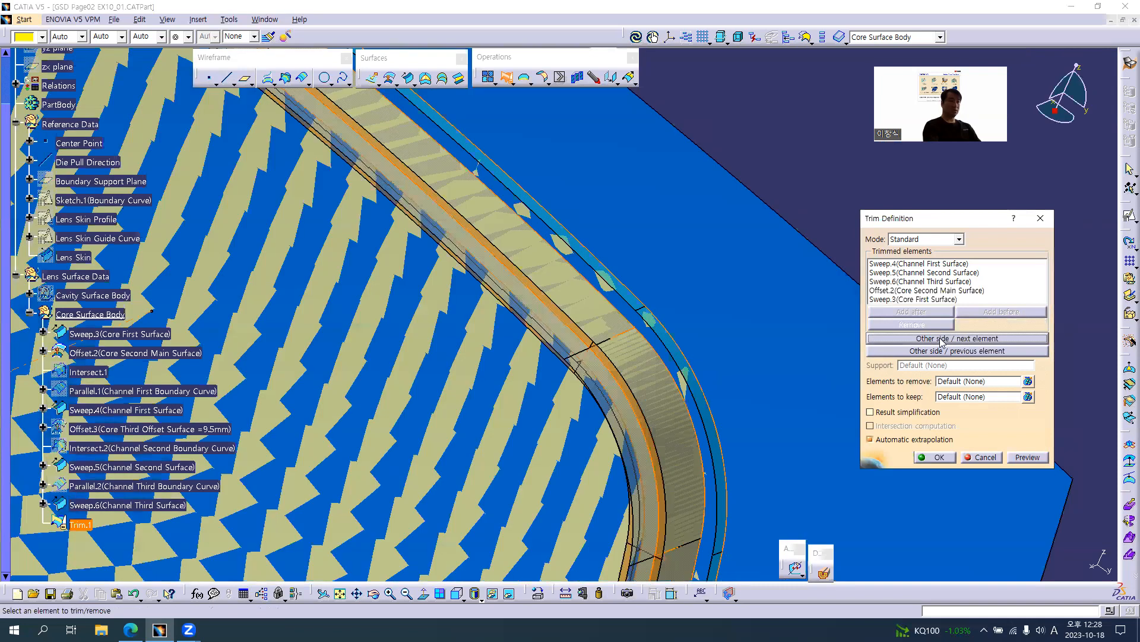
pyautogui.click(937, 458)
pyautogui.moveTo(662, 330); pyautogui.dragTo(654, 337, button='middle')
pyautogui.click(983, 457)
# Step: Color the combined core trim surface blue and inspect its channel and outer flange
pyautogui.moveTo(617, 287); pyautogui.dragTo(455, 466, button='middle')
pyautogui.click(89, 525)
pyautogui.click(42, 36)
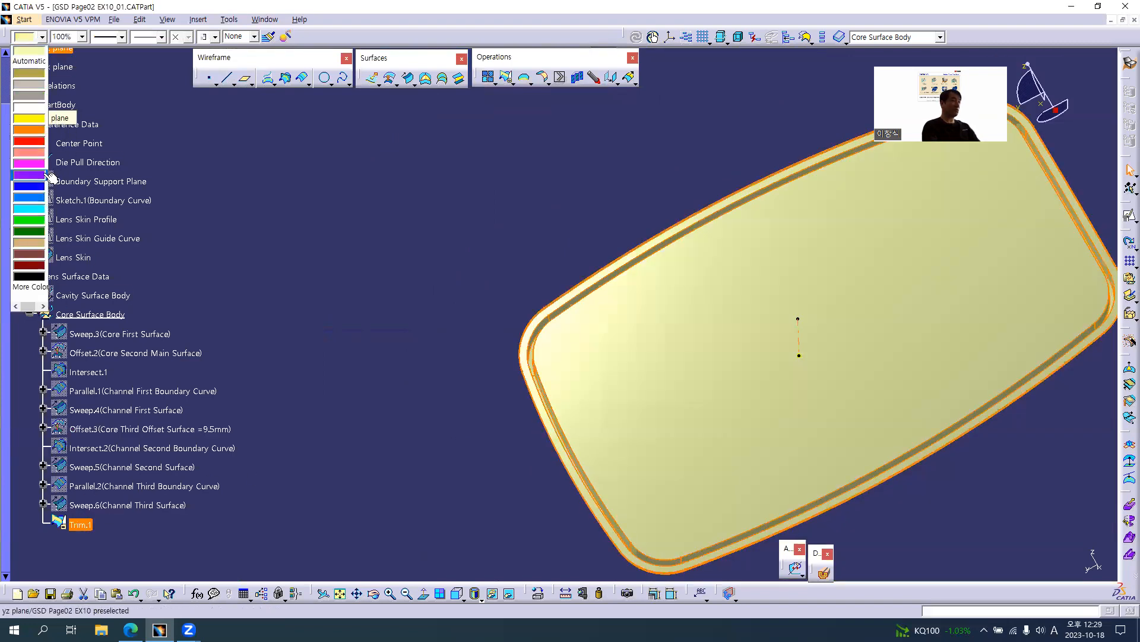
pyautogui.click(37, 201)
pyautogui.click(420, 237)
pyautogui.moveTo(420, 237); pyautogui.dragTo(649, 264, button='middle')
pyautogui.click(656, 307)
pyautogui.moveTo(548, 315); pyautogui.dragTo(557, 374, button='middle')
# Step: Delete the combined Trim.1 surface from Core Surface Body
pyautogui.rightClick(83, 527)
pyautogui.click(102, 416)
pyautogui.moveTo(279, 419); pyautogui.dragTo(515, 98, button='middle')
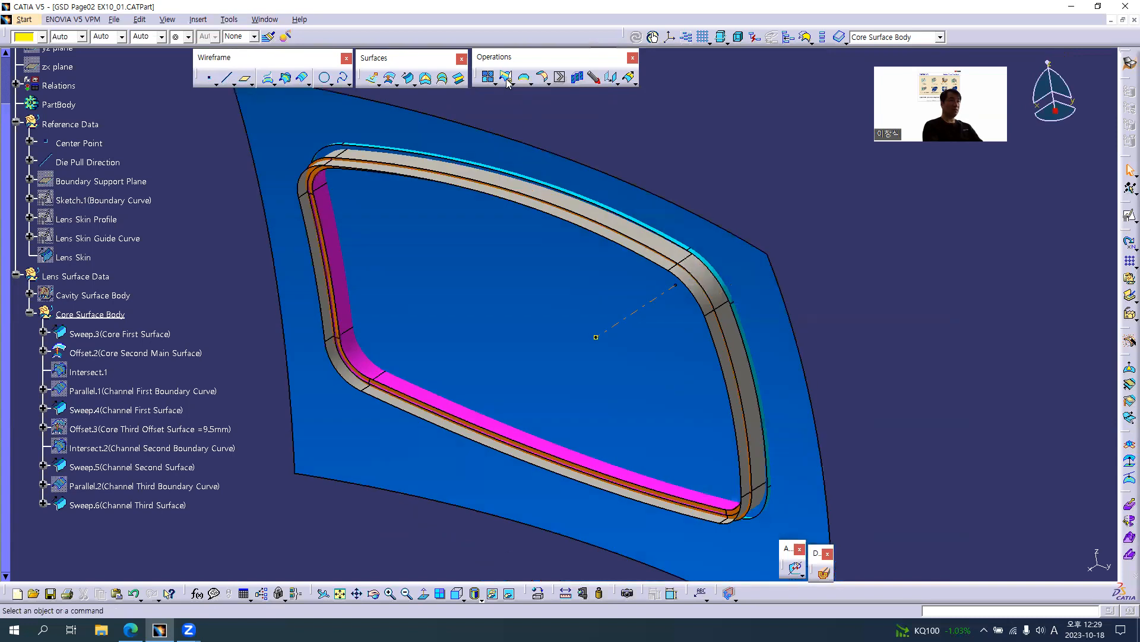
# Step: Trim only the Channel First, Second and Third Surfaces with one another using the standard mode
pyautogui.click(506, 78)
pyautogui.moveTo(642, 348); pyautogui.dragTo(588, 339, button='middle')
pyautogui.click(730, 215)
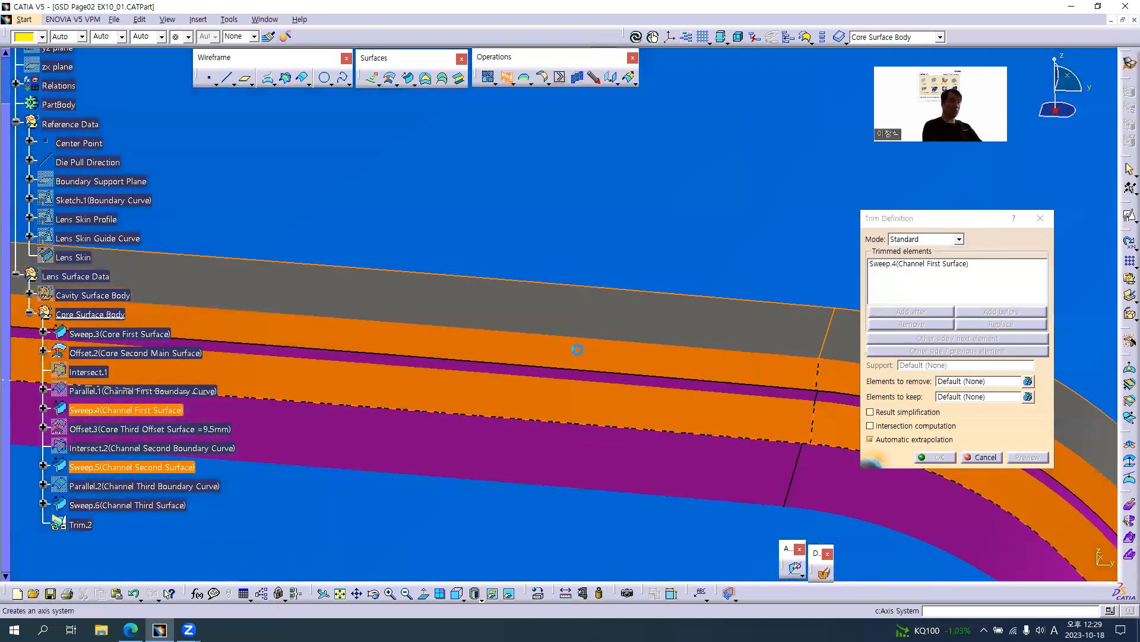
pyautogui.click(585, 353)
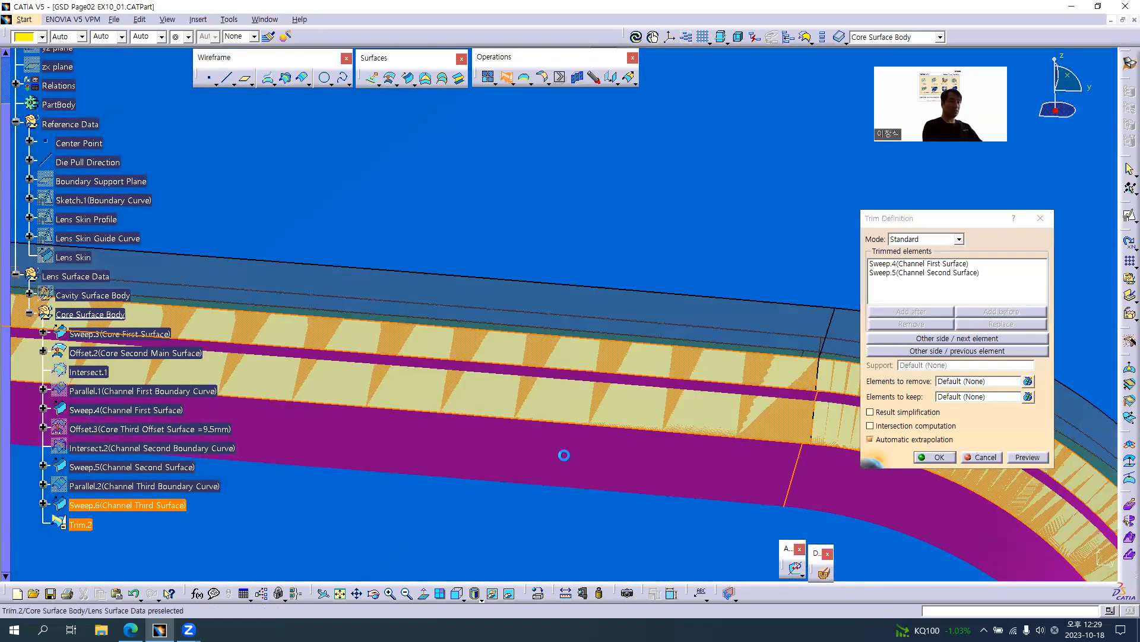
pyautogui.click(575, 459)
pyautogui.moveTo(547, 316); pyautogui.dragTo(509, 432, button='middle')
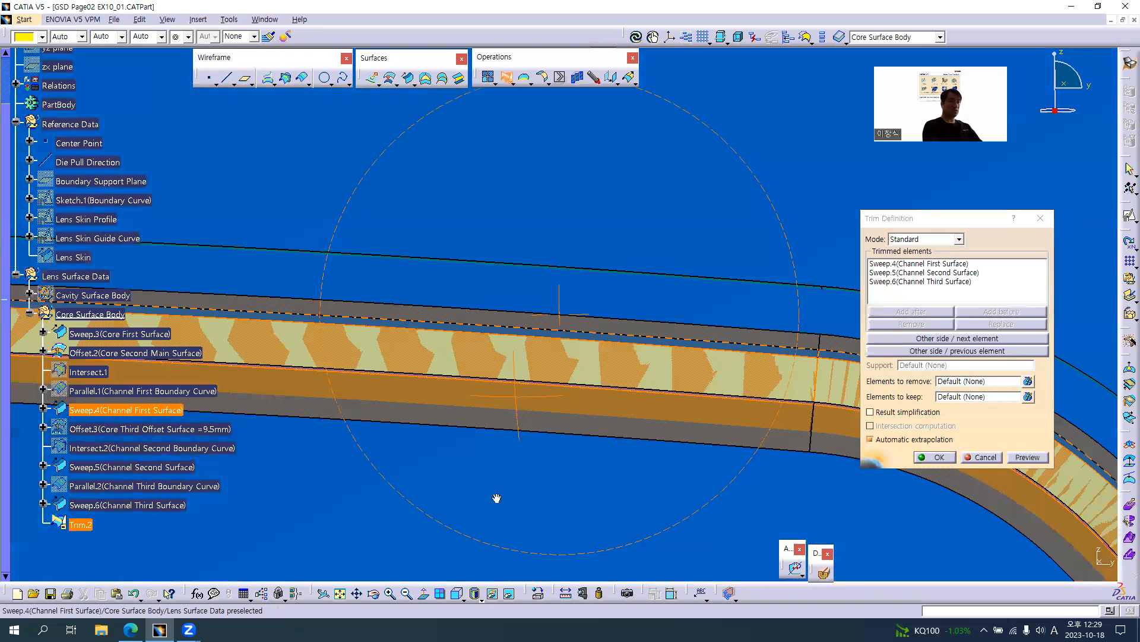
pyautogui.moveTo(496, 498); pyautogui.dragTo(386, 474, button='middle')
pyautogui.moveTo(712, 290); pyautogui.dragTo(585, 376, button='middle')
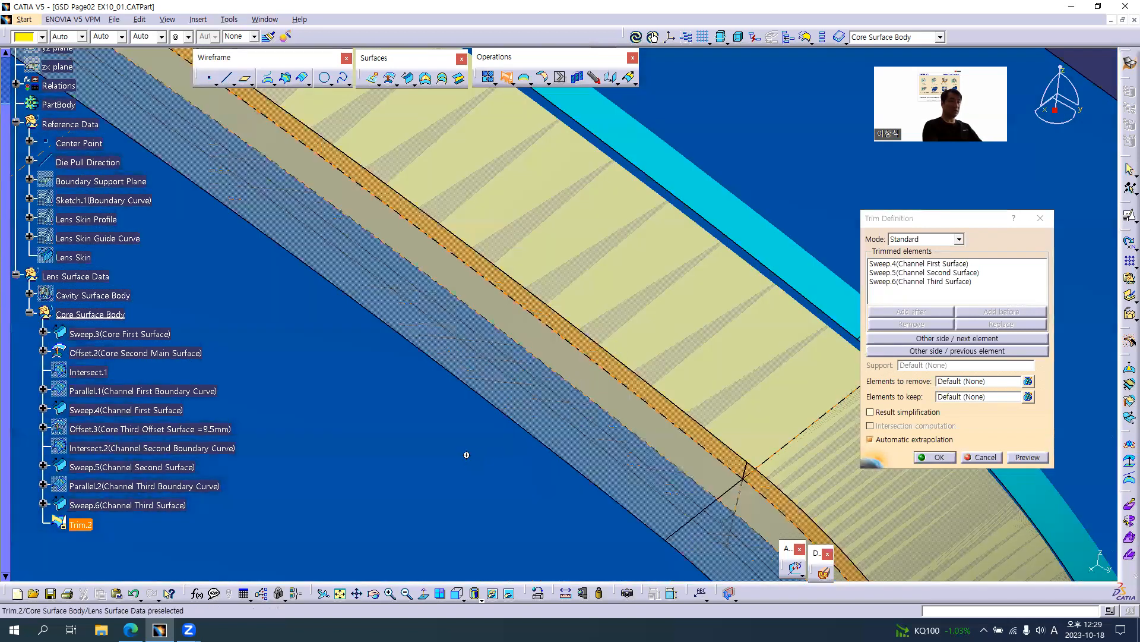
pyautogui.moveTo(641, 266); pyautogui.dragTo(606, 339, button='middle')
pyautogui.moveTo(590, 397); pyautogui.dragTo(589, 398, button='middle')
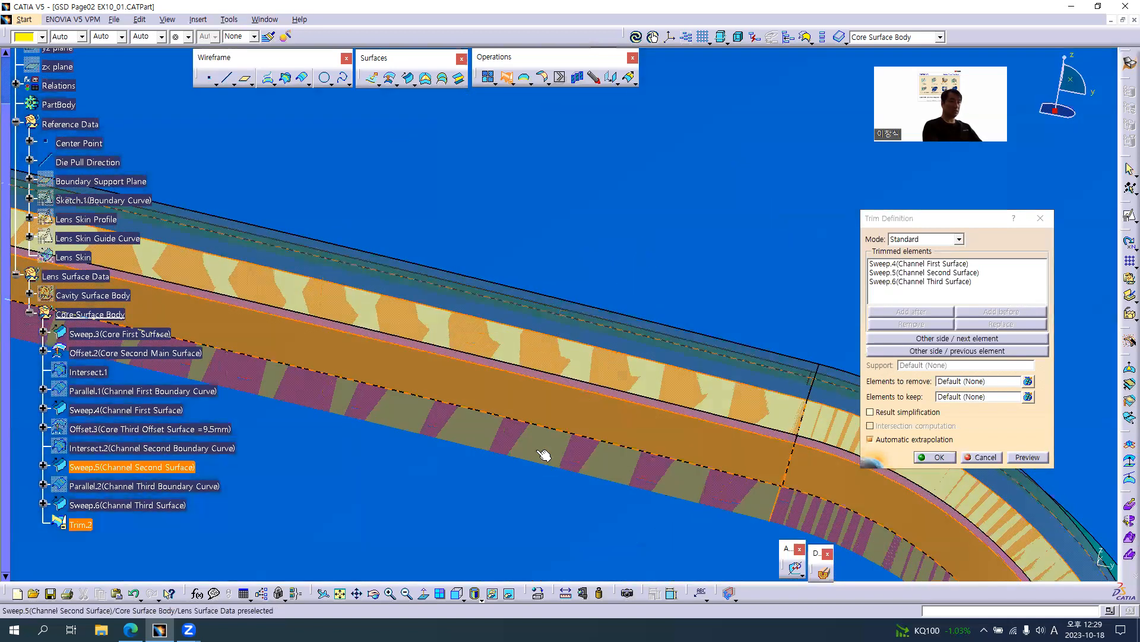
pyautogui.click(940, 458)
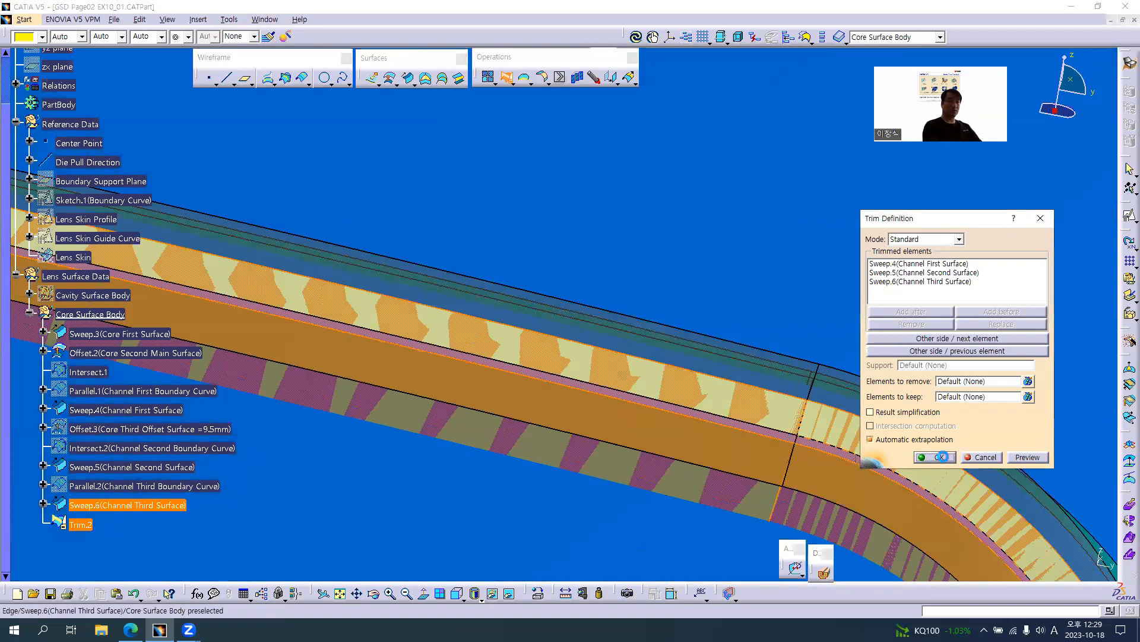
# Step: Color the trimmed channel surface orange
pyautogui.moveTo(502, 262); pyautogui.dragTo(440, 453, button='middle')
pyautogui.click(80, 524)
pyautogui.click(32, 36)
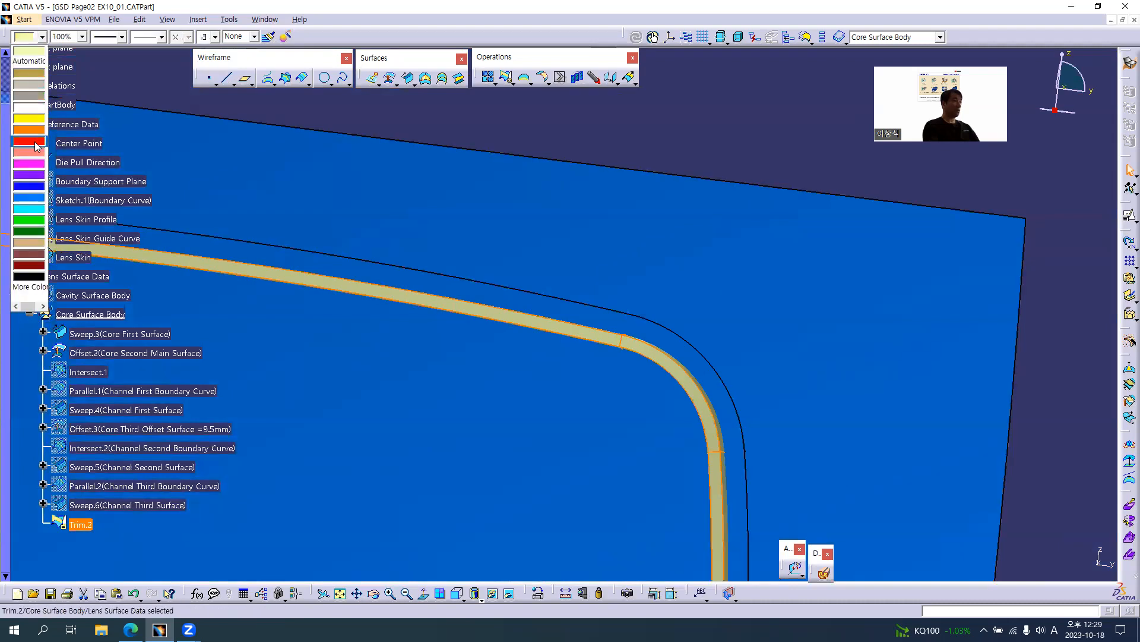
pyautogui.click(36, 130)
pyautogui.moveTo(662, 305); pyautogui.dragTo(630, 354, button='middle')
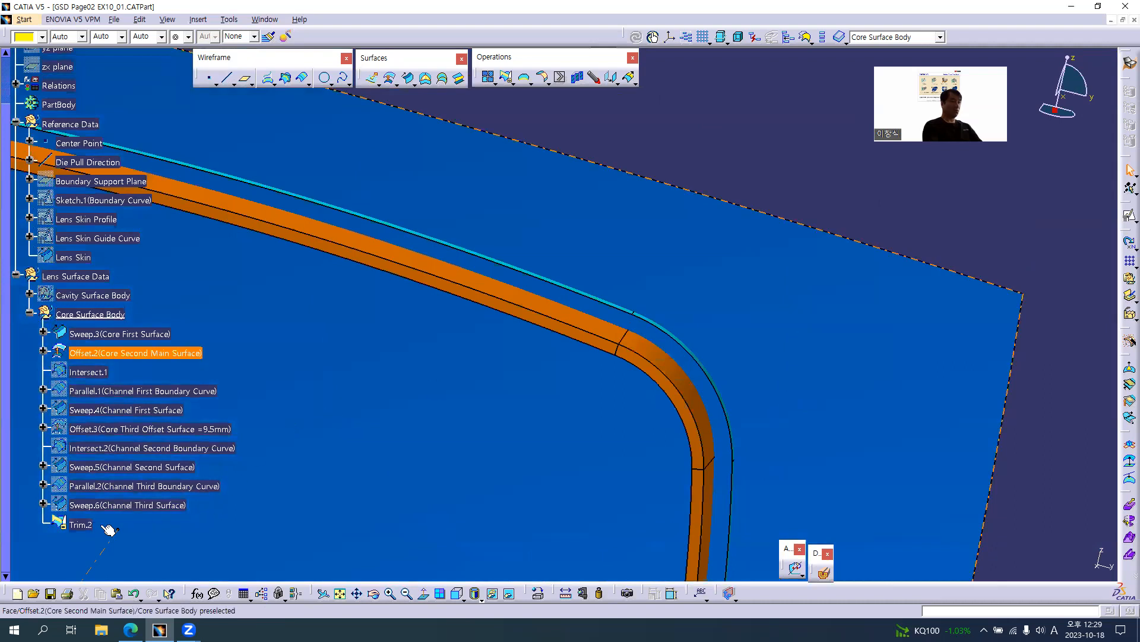
# Step: Hide the orange channel trim and check the rib cross-section in the Fog Lens PDF
pyautogui.rightClick(81, 524)
pyautogui.click(130, 313)
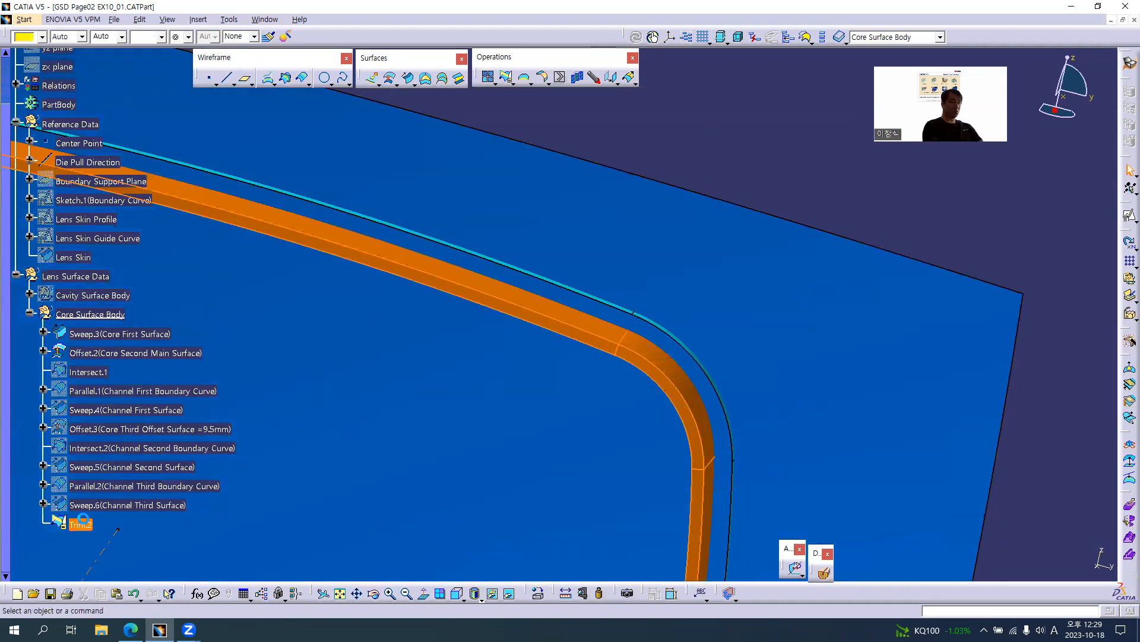
pyautogui.click(370, 469)
pyautogui.moveTo(370, 469); pyautogui.dragTo(754, 339, button='middle')
pyautogui.hotkey('alt', 'Tab')
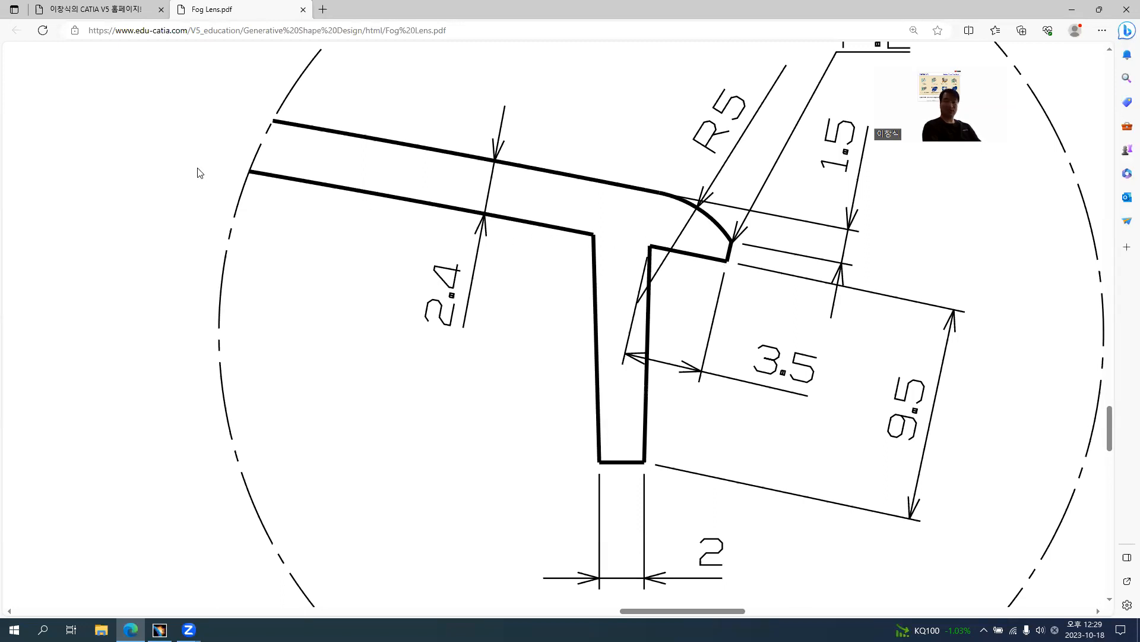
pyautogui.hotkey('alt', 'Tab')
# Step: Trim the Core First Surface with the Core Second Main Surface in standard mode
pyautogui.click(509, 77)
pyautogui.moveTo(711, 171); pyautogui.dragTo(656, 256, button='middle')
pyautogui.click(661, 244)
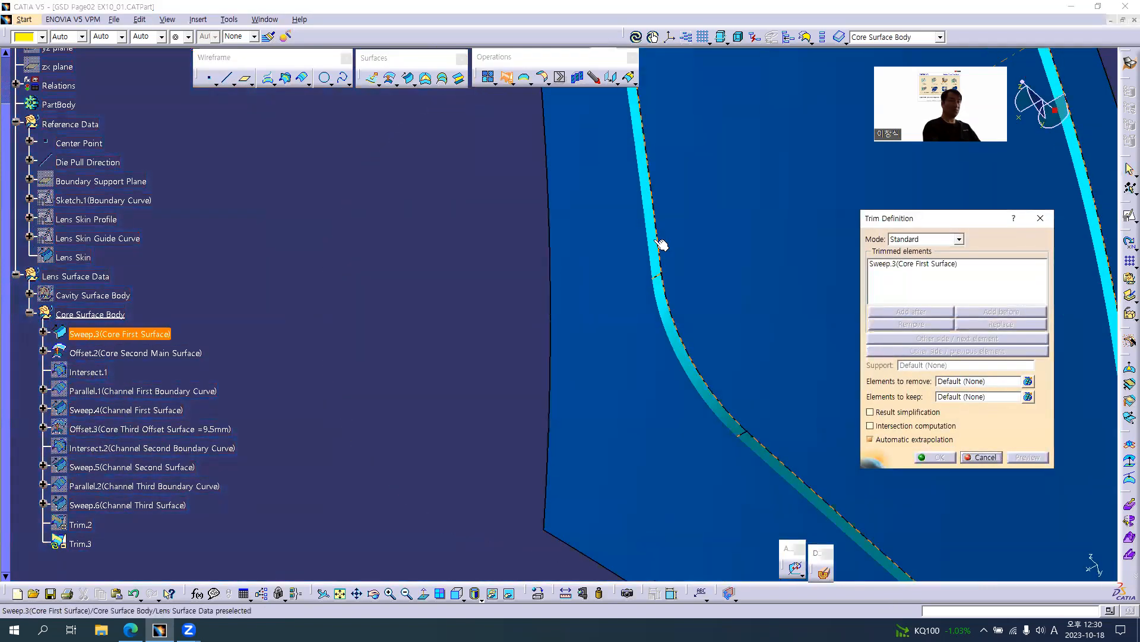
pyautogui.click(793, 203)
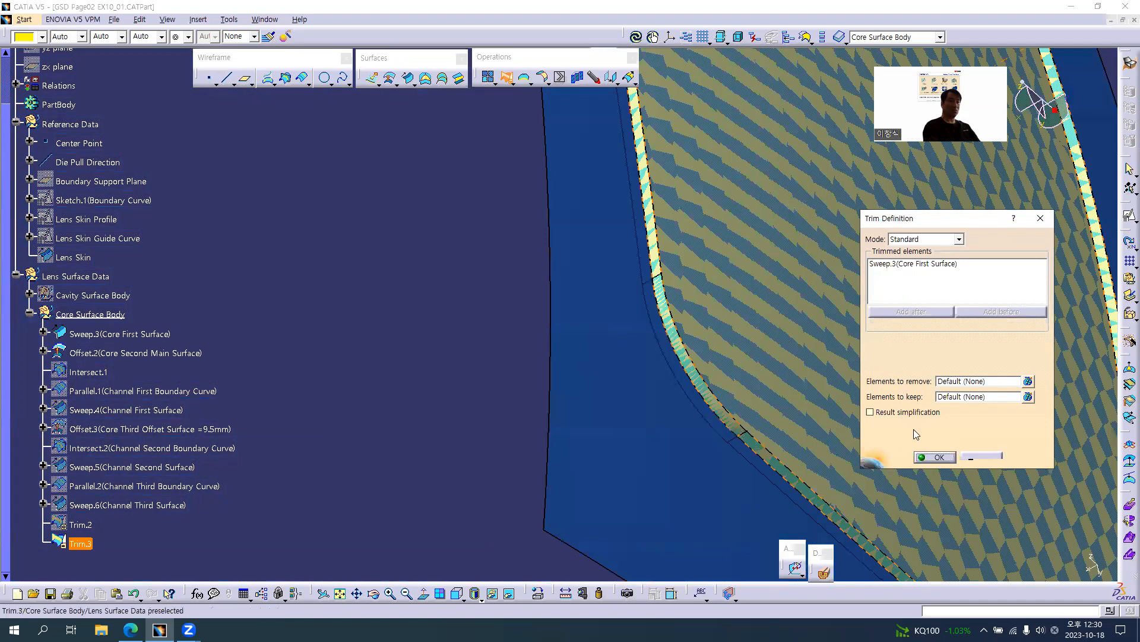
pyautogui.click(935, 457)
# Step: Color the trimmed core surface salmon pink and show the hidden channel trim again
pyautogui.click(81, 544)
pyautogui.click(28, 38)
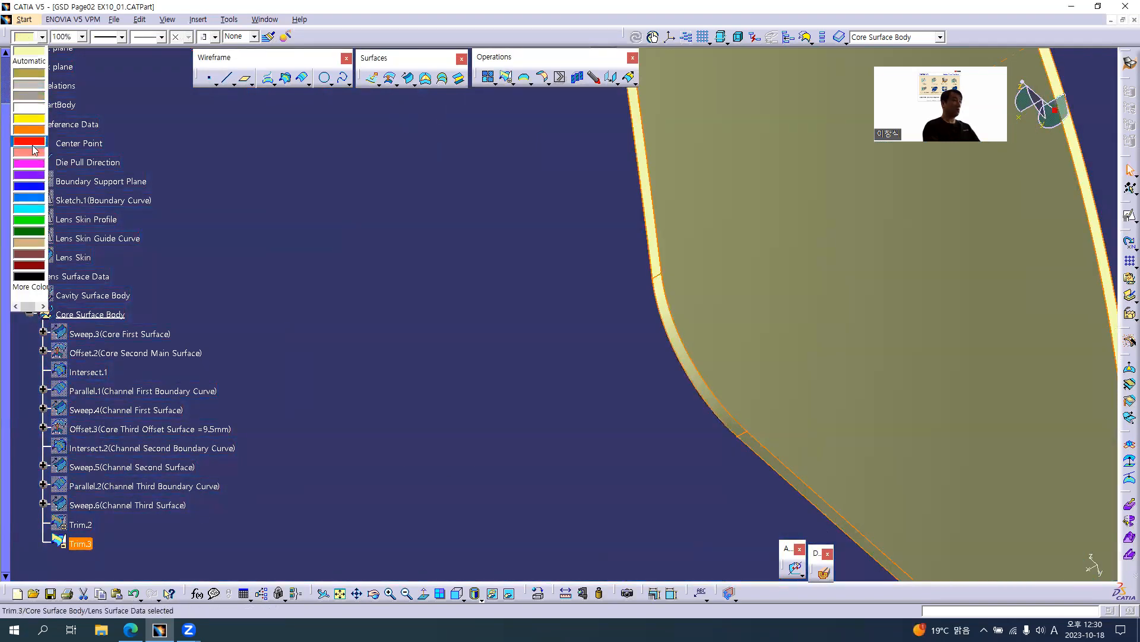
pyautogui.click(545, 333)
pyautogui.moveTo(564, 330); pyautogui.dragTo(461, 366, button='middle')
pyautogui.rightClick(83, 527)
pyautogui.press('h')
# Step: Trim the orange channel trim with the pink core trim in standard mode, keeping the channel joined to the main surface
pyautogui.moveTo(565, 430); pyautogui.dragTo(510, 108, button='middle')
pyautogui.click(505, 77)
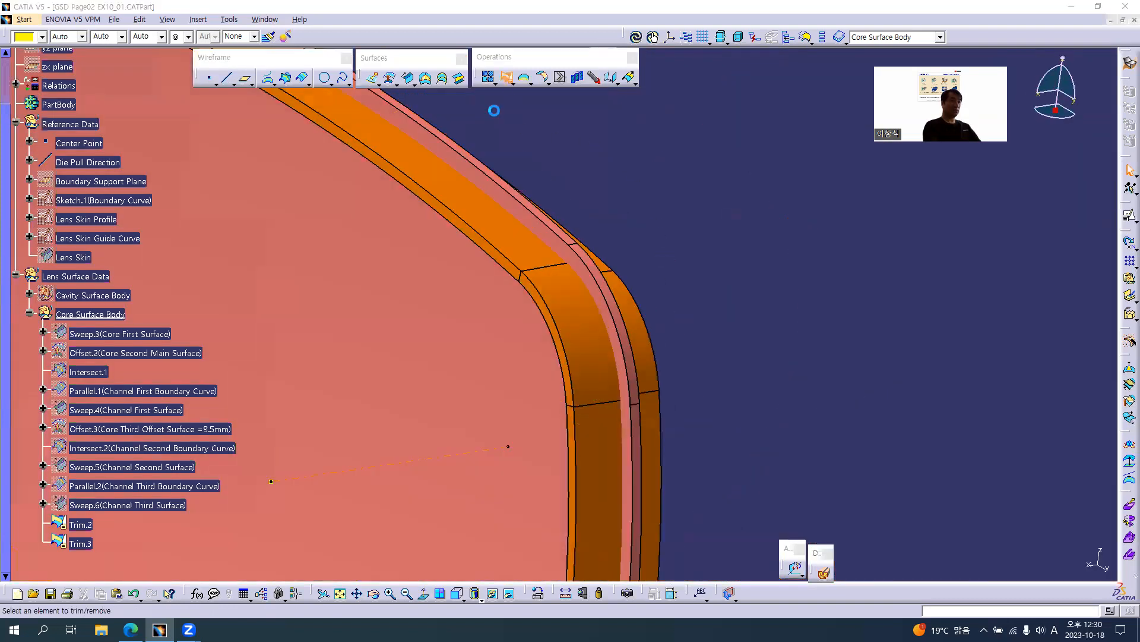
pyautogui.click(513, 239)
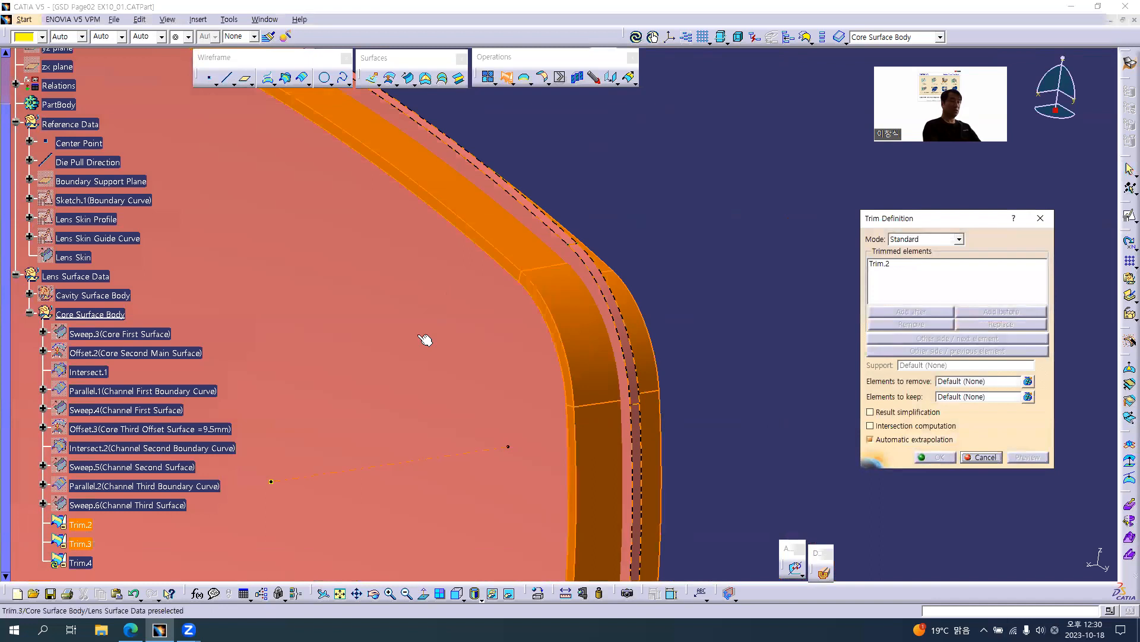
pyautogui.moveTo(690, 284); pyautogui.dragTo(595, 312, button='middle')
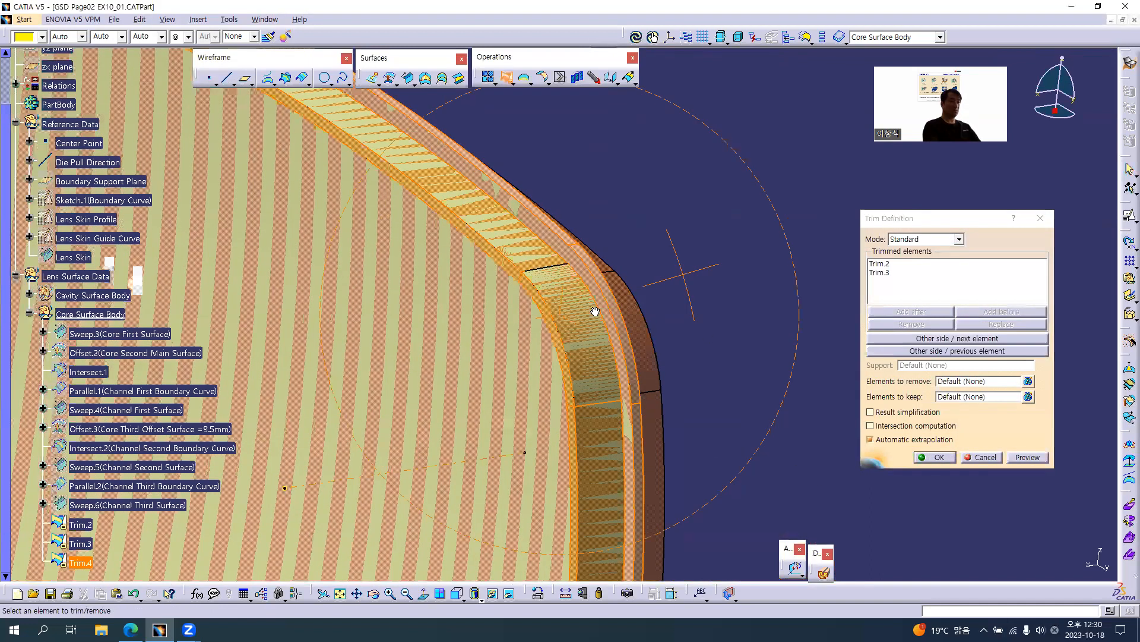
pyautogui.moveTo(414, 308); pyautogui.dragTo(859, 454, button='middle')
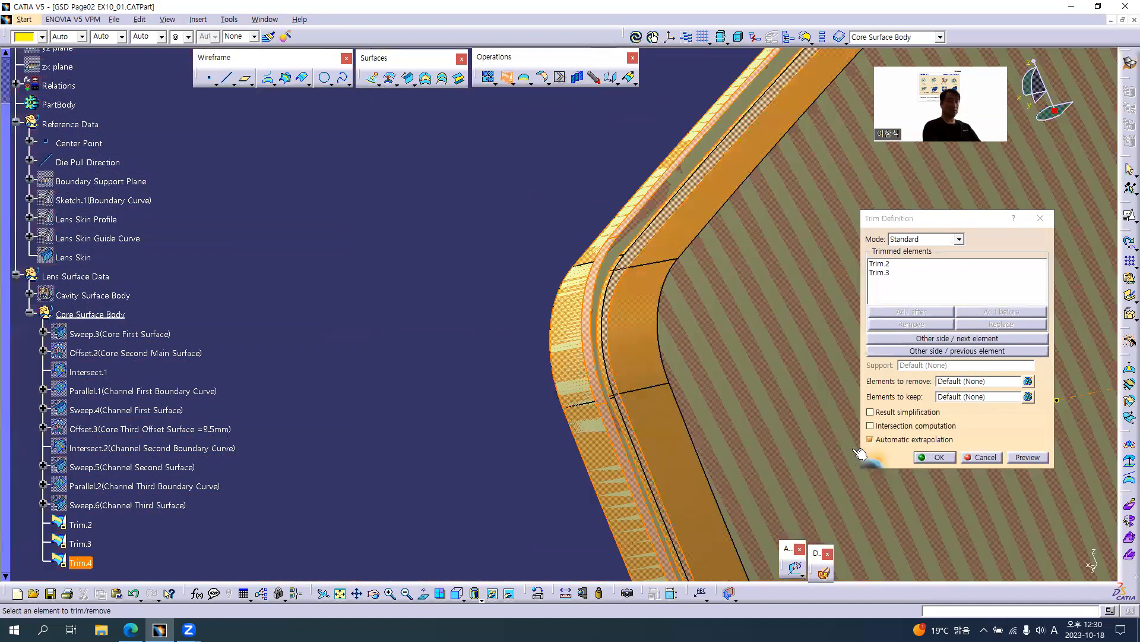
pyautogui.click(928, 457)
pyautogui.moveTo(687, 374); pyautogui.dragTo(832, 505, button='middle')
pyautogui.moveTo(333, 330); pyautogui.dragTo(491, 231, button='middle')
# Step: Rename the combined trim as Core Lens Final Surface and color it blue
pyautogui.click(82, 561)
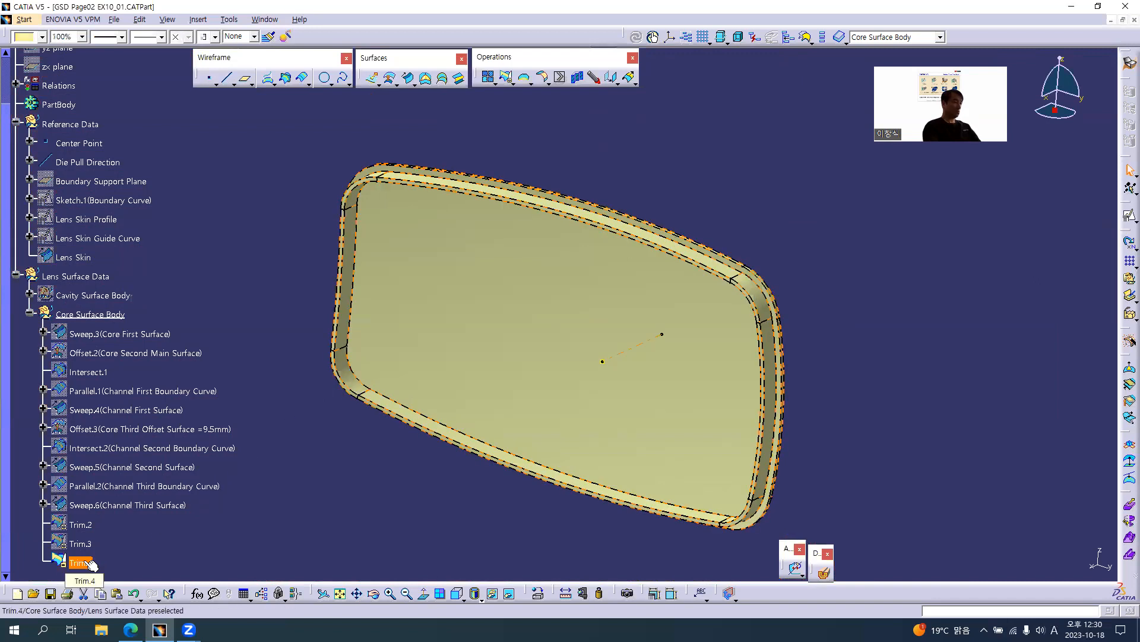
pyautogui.hotkey('alt', 'Return')
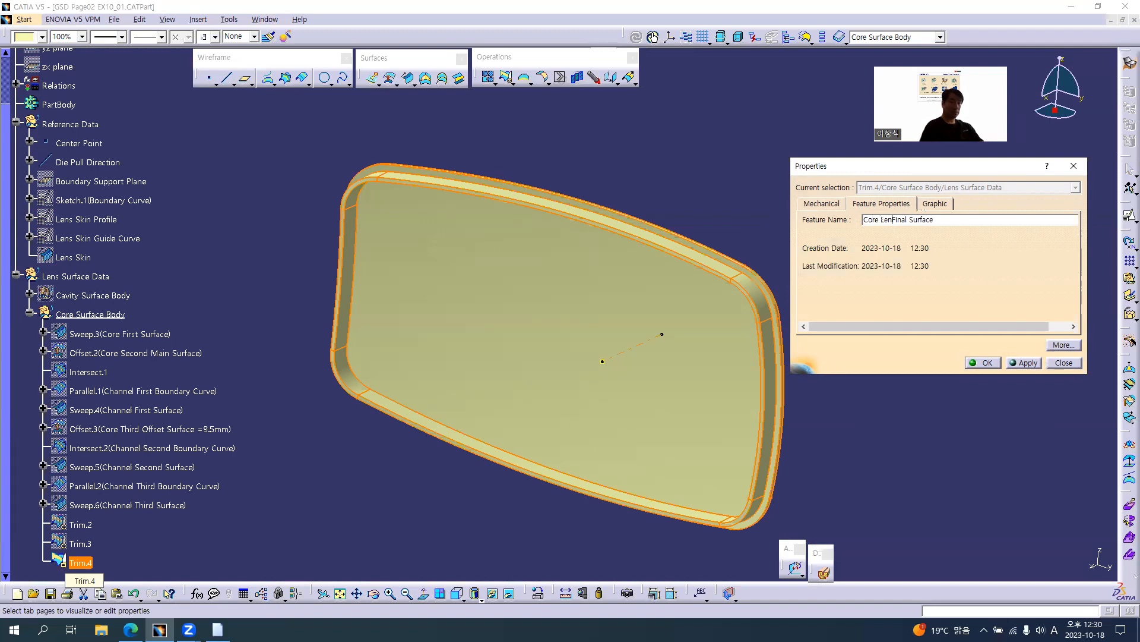
pyautogui.press('Return')
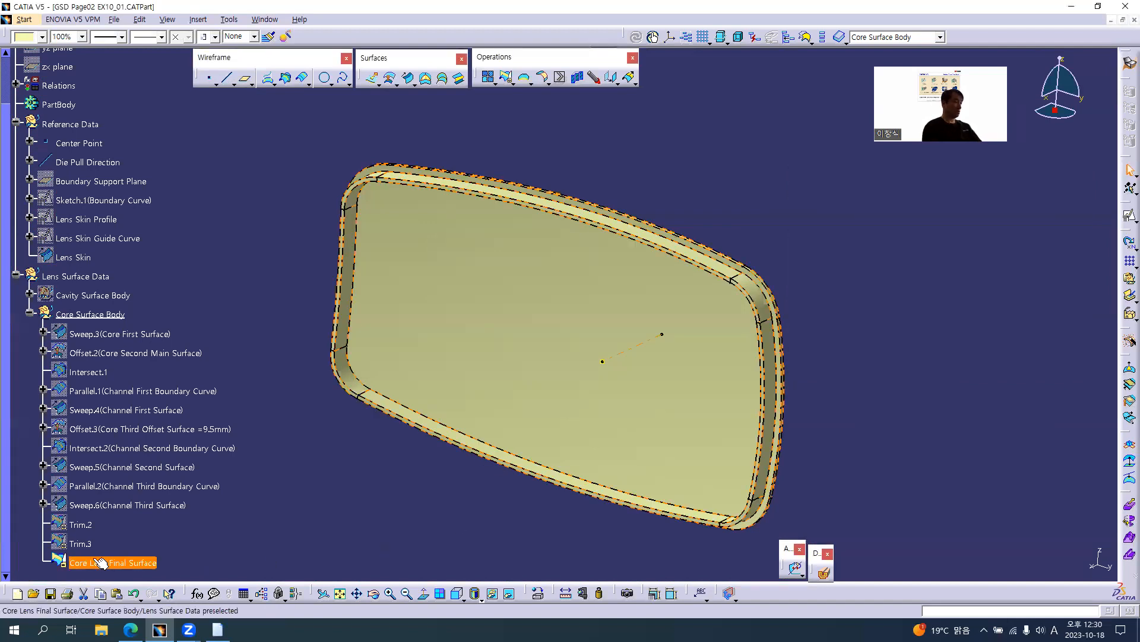
pyautogui.click(42, 37)
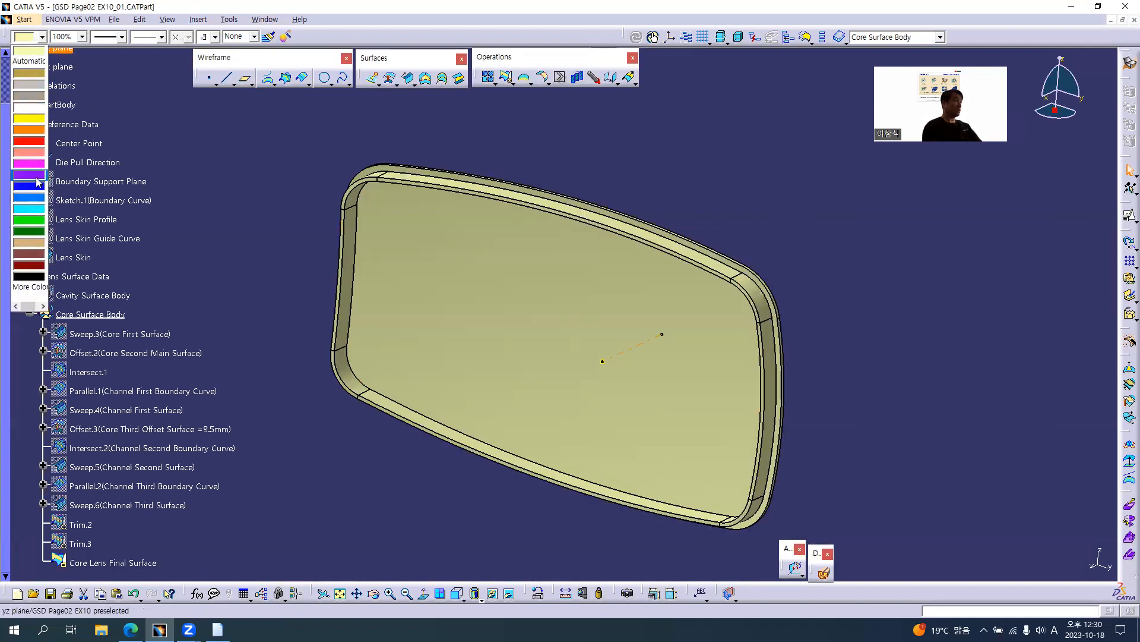
pyautogui.click(36, 198)
# Step: Group all features from Sweep.3 to Trim.3 into a new geometrical set named Operation Body under Core Surface Body, and collapse it
pyautogui.click(94, 548)
pyautogui.keyDown('shift'); pyautogui.click(112, 334); pyautogui.keyUp('shift')
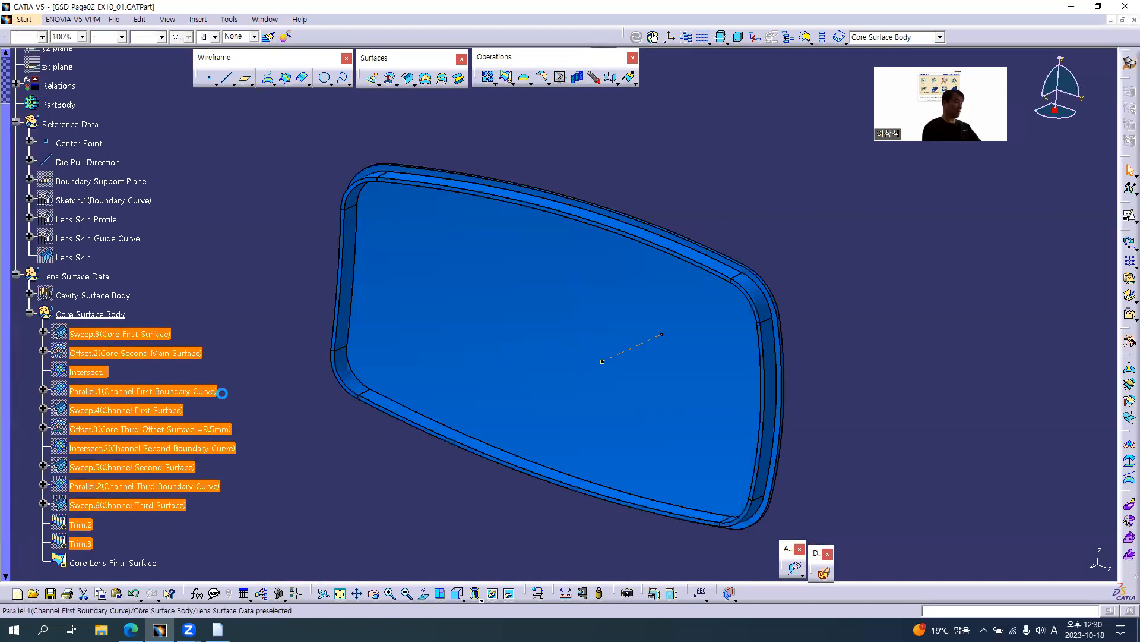
pyautogui.hotkey('alt', 'i')
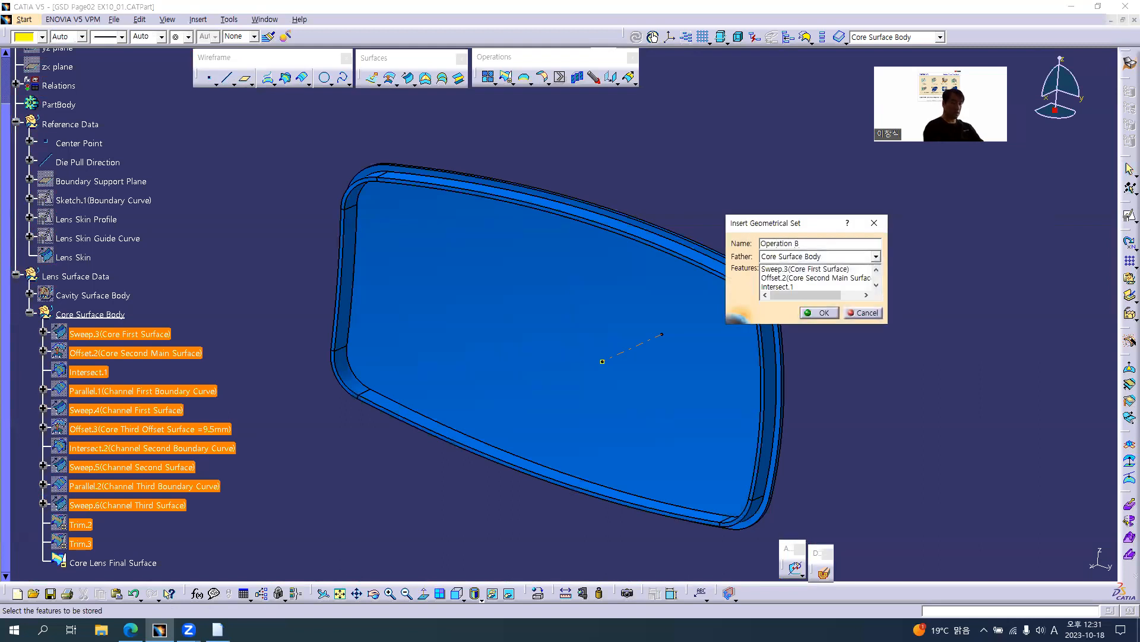
pyautogui.press('Return')
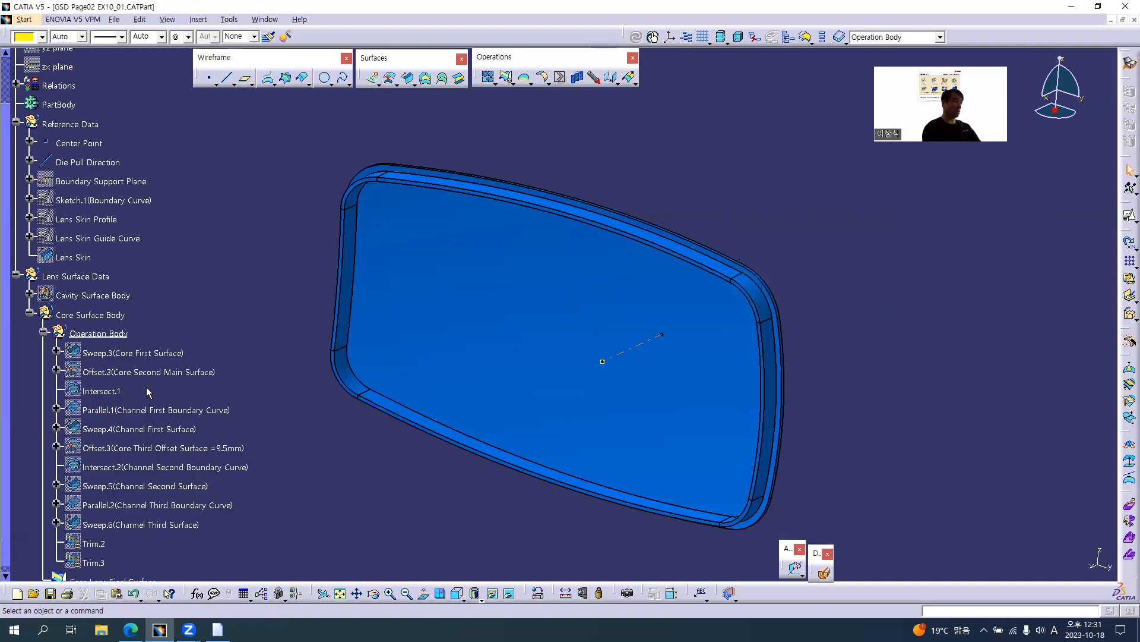
pyautogui.click(44, 331)
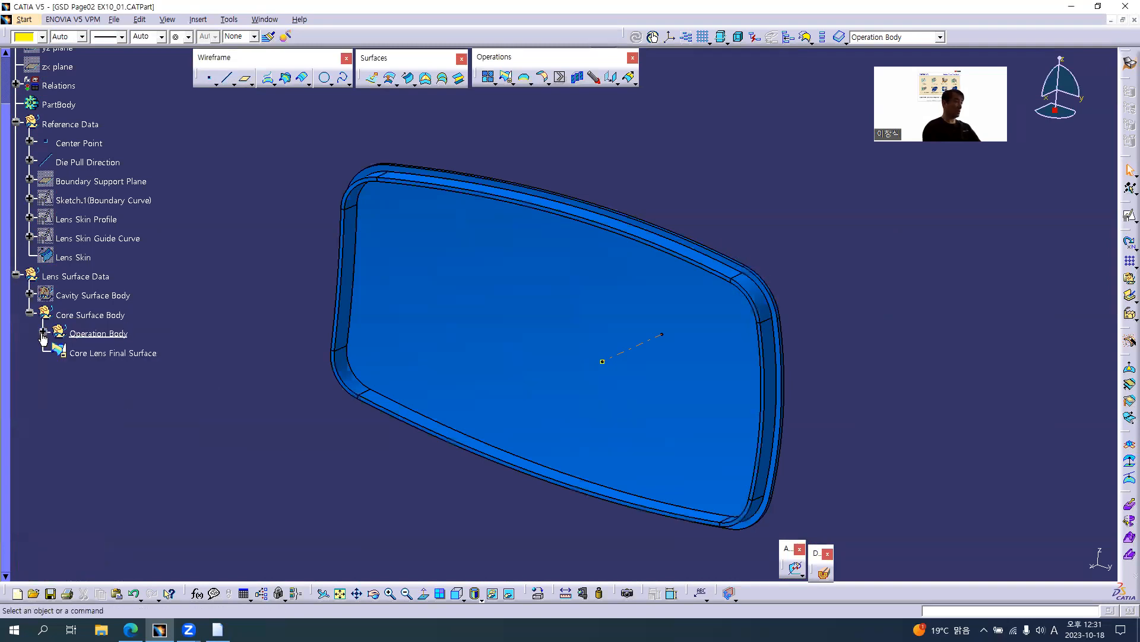
# Step: Define Cavity Surface Body as the work object, expand it, and examine its surfaces beside the core surface
pyautogui.rightClick(92, 295)
pyautogui.press('d')
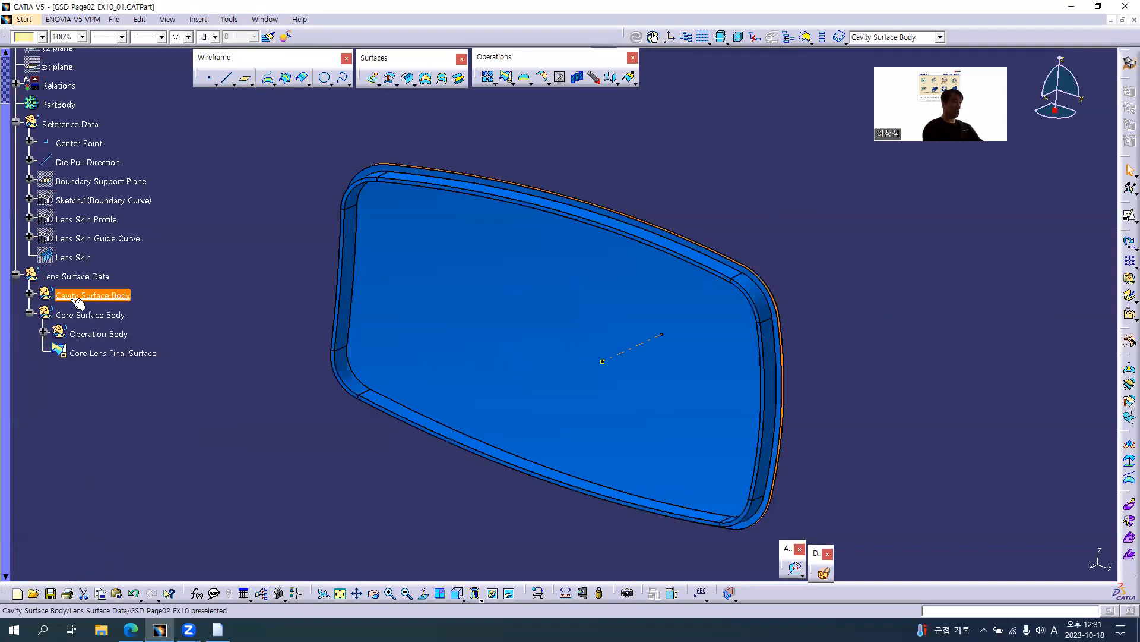
pyautogui.click(28, 292)
pyautogui.click(715, 364)
pyautogui.moveTo(715, 364); pyautogui.dragTo(410, 356, button='middle')
pyautogui.click(410, 357)
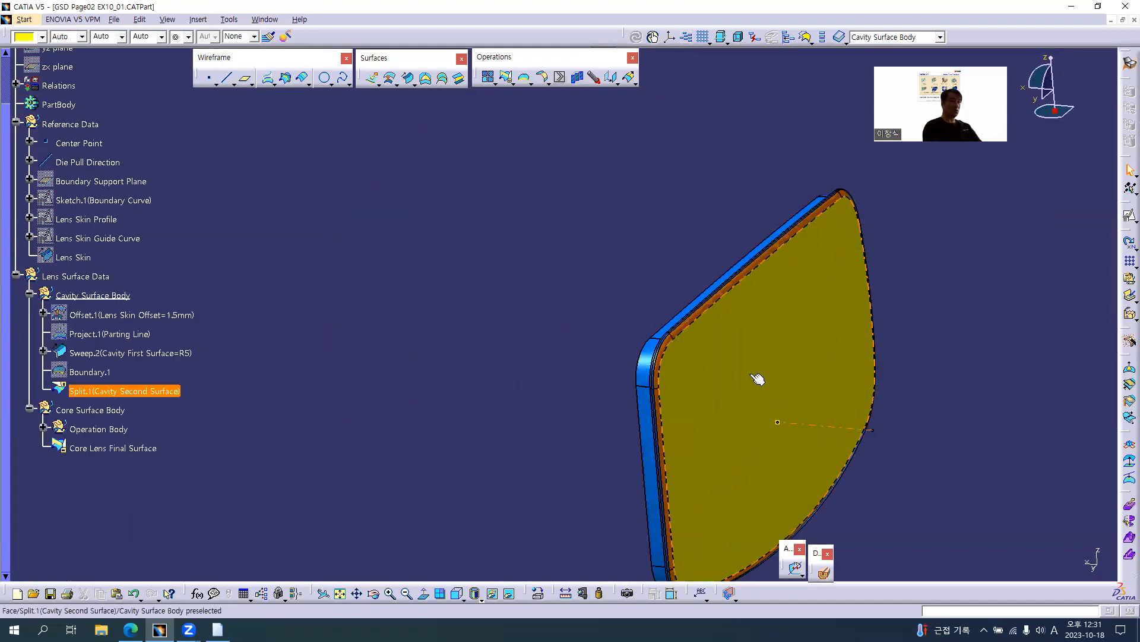
pyautogui.moveTo(742, 377); pyautogui.dragTo(453, 152, button='middle')
pyautogui.moveTo(349, 242); pyautogui.dragTo(556, 177, button='middle')
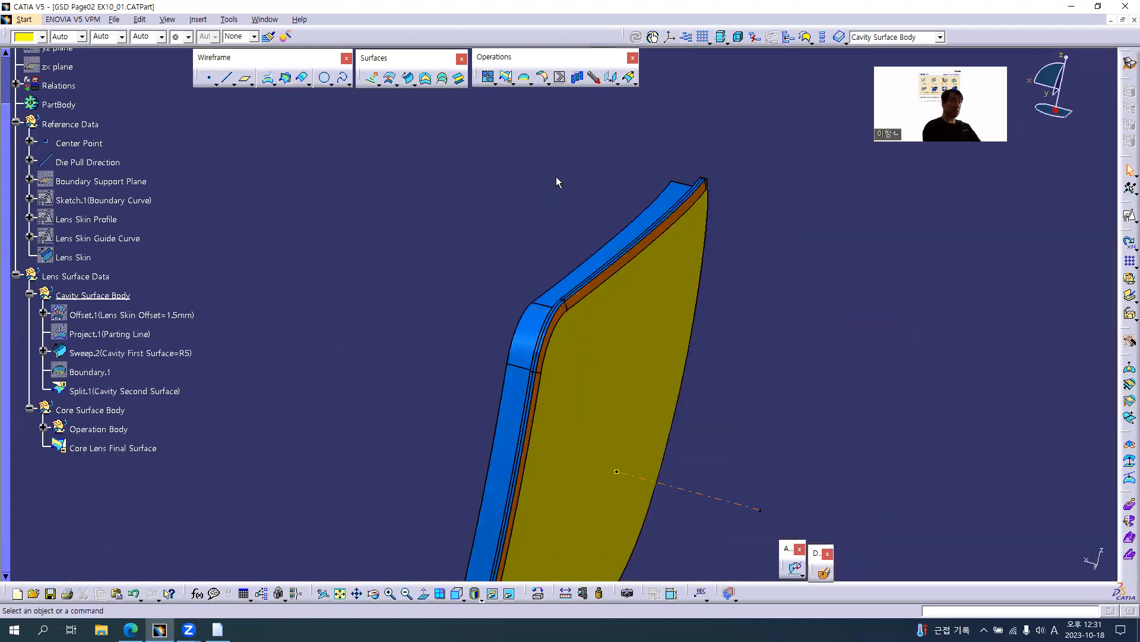
# Step: Join the Cavity First Surface and the Cavity Second Surface
pyautogui.click(487, 77)
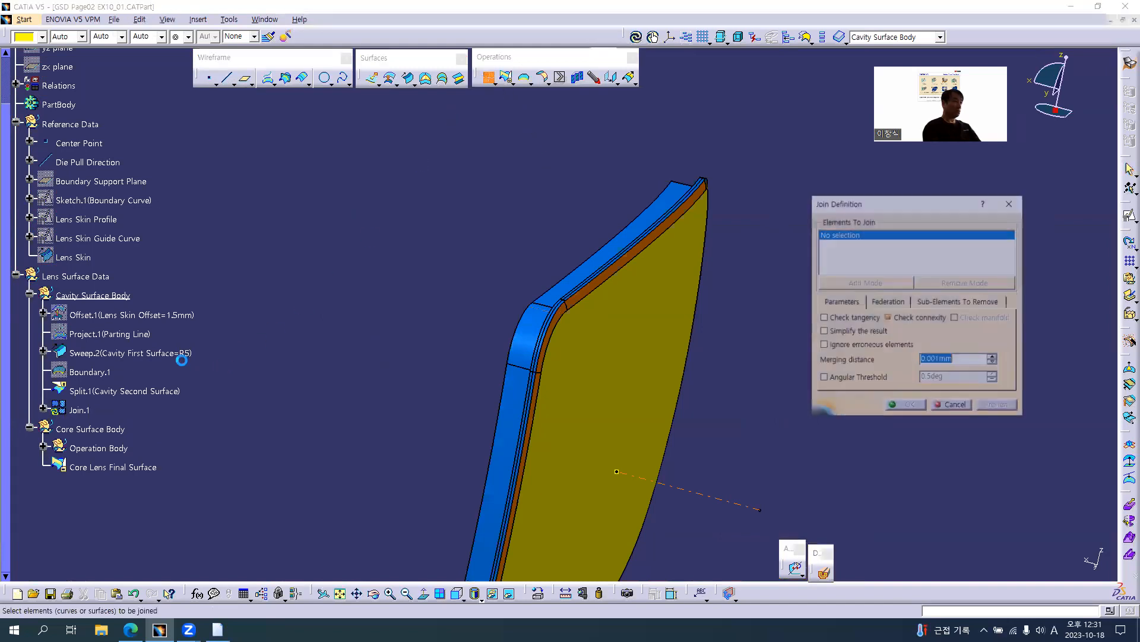
pyautogui.click(150, 353)
pyautogui.click(125, 390)
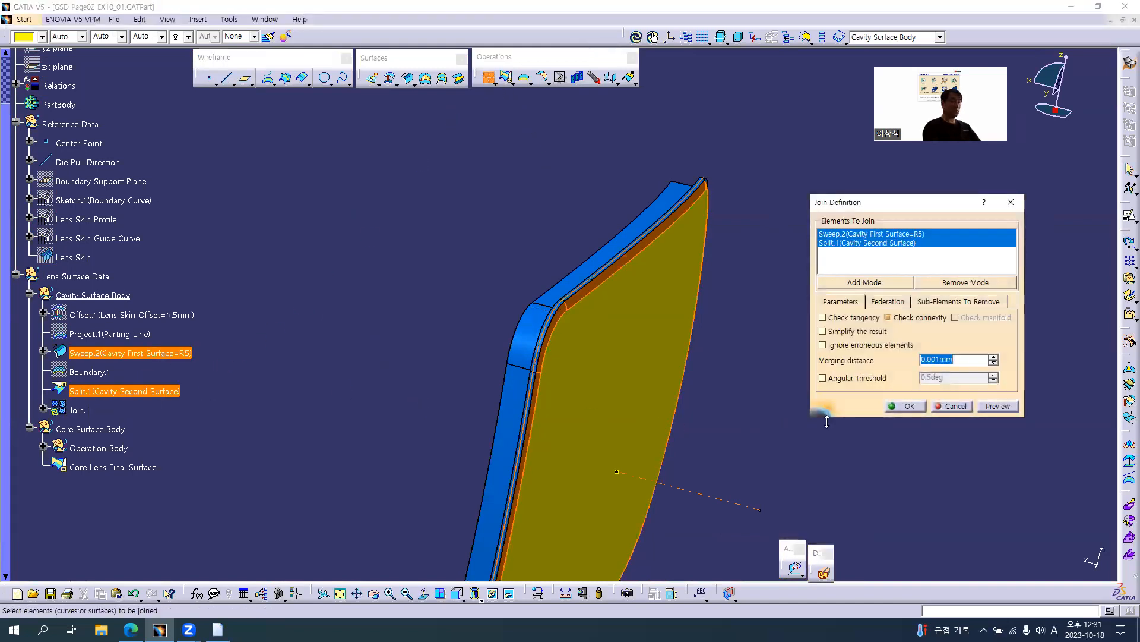
pyautogui.click(908, 406)
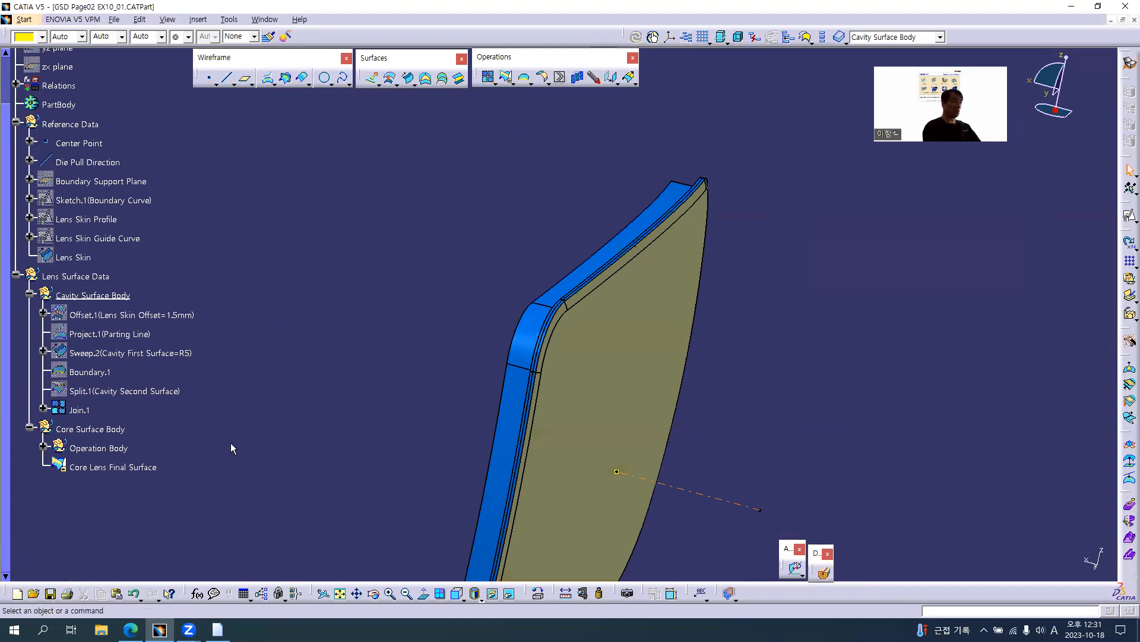
# Step: Rename the joined cavity surface as Cavity Lens Final Surface and color it orange
pyautogui.click(79, 410)
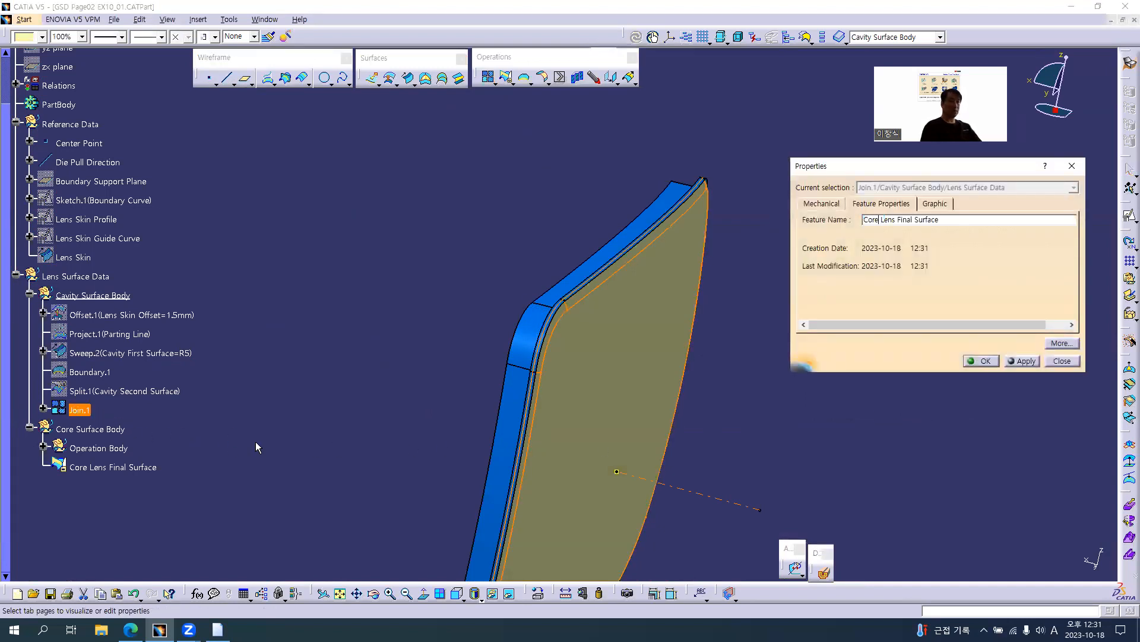
pyautogui.press('BackSpace')
pyautogui.press('BackSpace')
pyautogui.press('BackSpace')
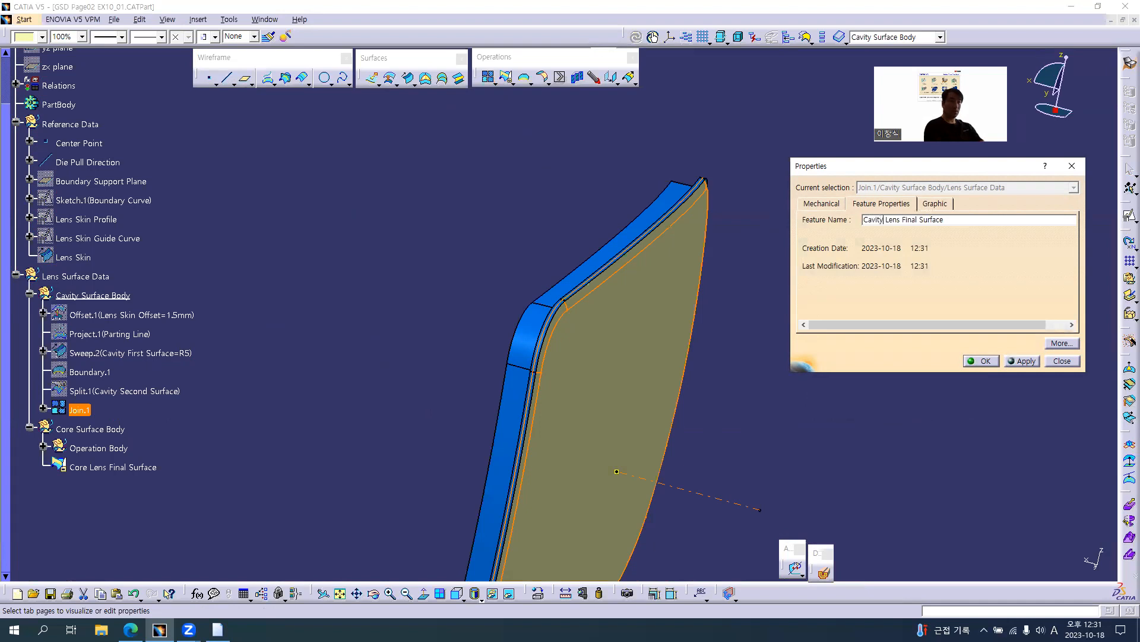
pyautogui.press('Return')
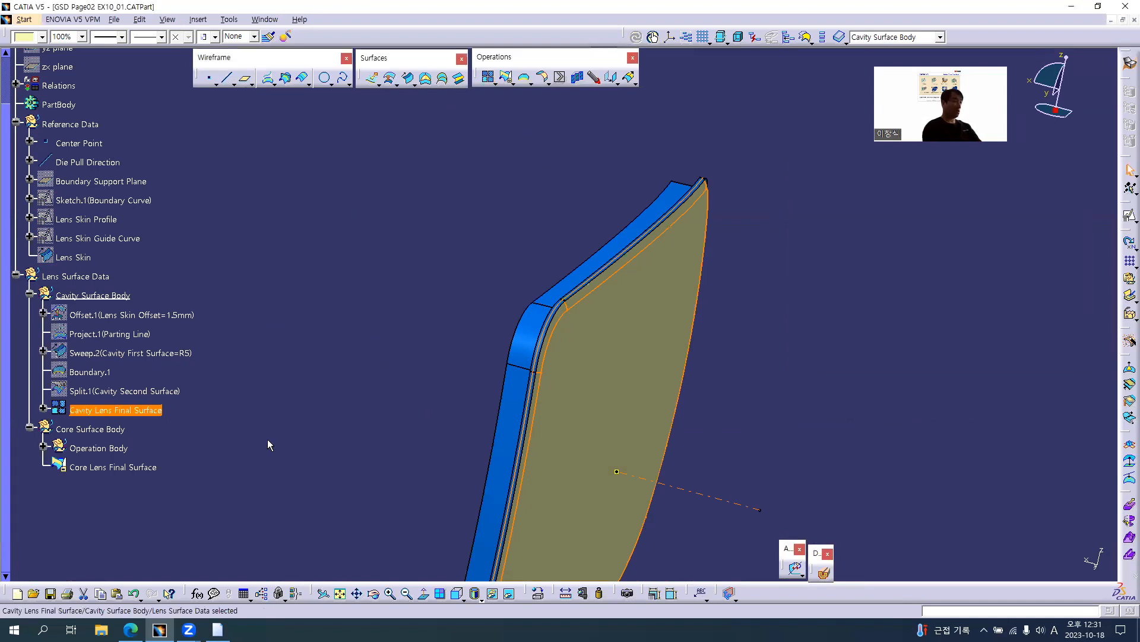
pyautogui.click(35, 40)
pyautogui.click(33, 132)
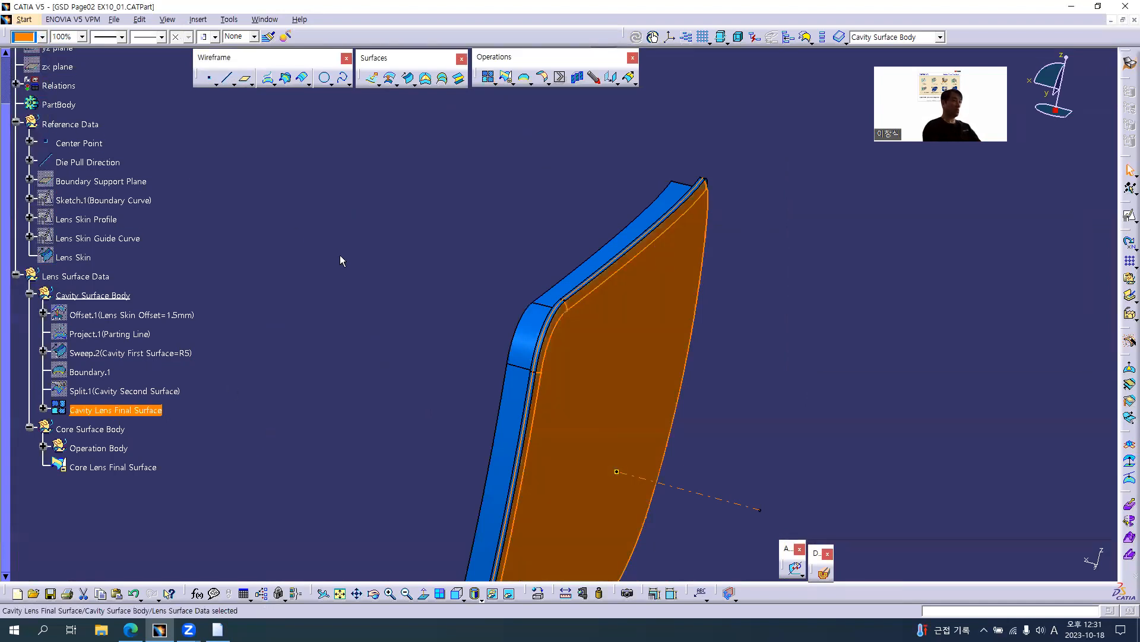
pyautogui.click(239, 366)
# Step: Group all features from Offset.1 to Split.1 into a new geometrical set under Cavity Surface Body
pyautogui.click(112, 390)
pyautogui.keyDown('ctrl'); pyautogui.click(109, 310); pyautogui.keyUp('ctrl')
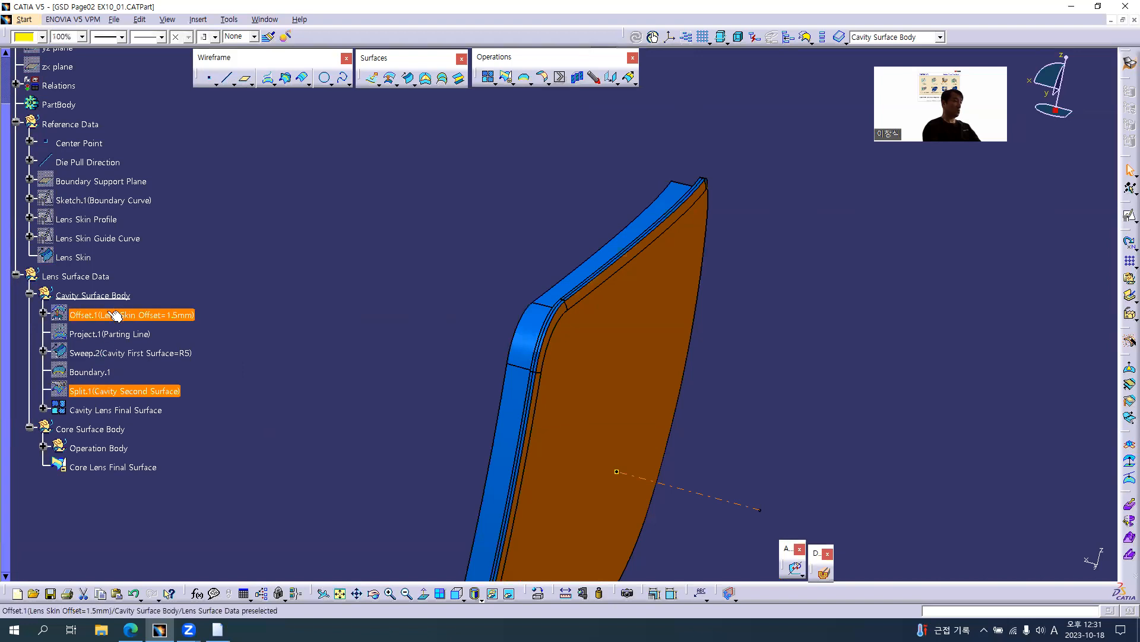
pyautogui.keyDown('shift'); pyautogui.click(115, 315); pyautogui.keyUp('shift')
pyautogui.hotkey('alt', 'i')
pyautogui.press('g')
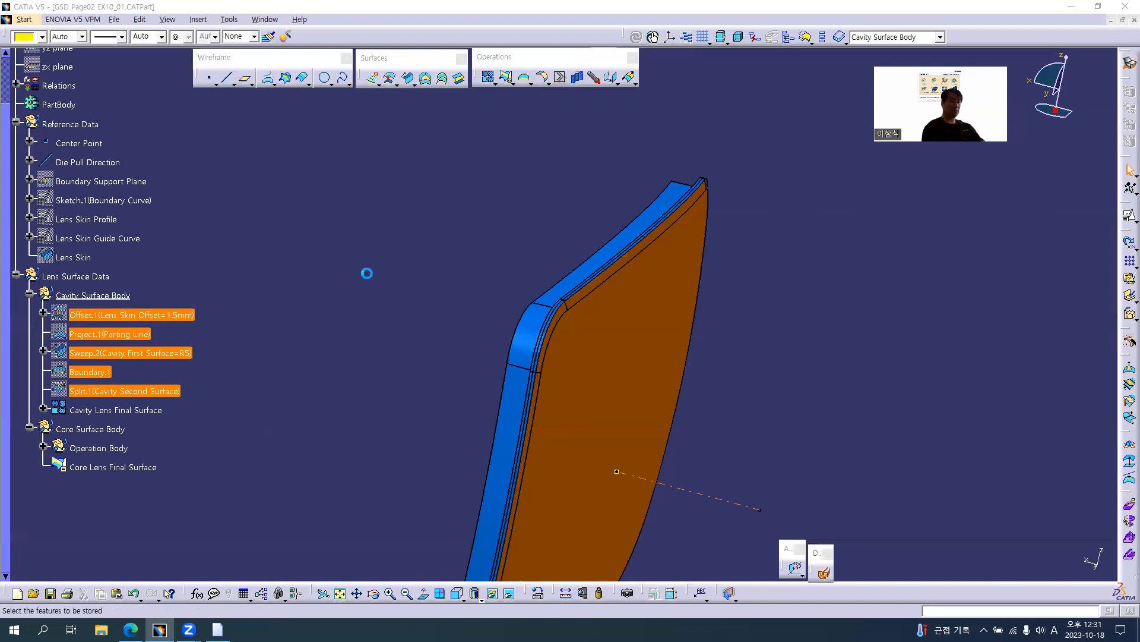
pyautogui.press('Return')
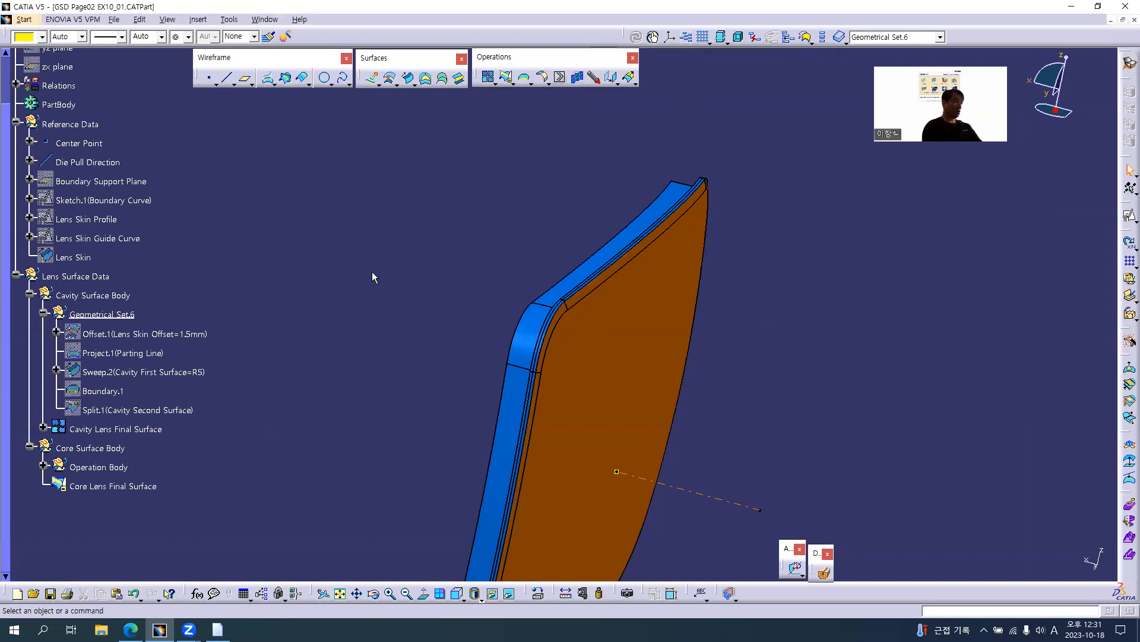
# Step: Rename the new geometrical set under Cavity Surface Body as Operation Body and collapse it in the tree
pyautogui.click(113, 315)
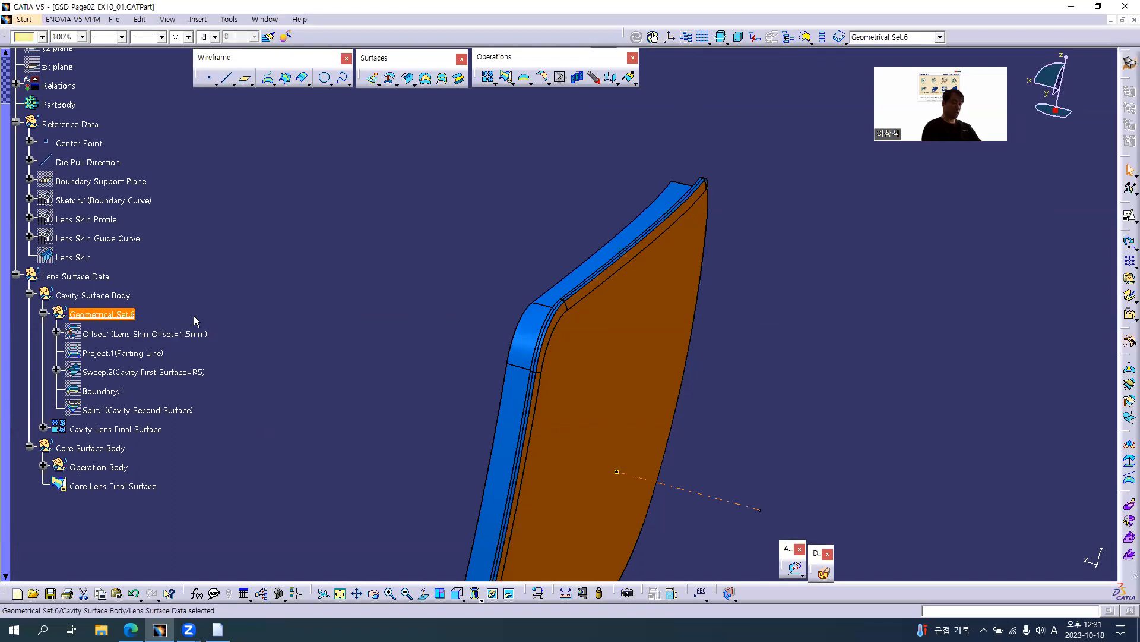
pyautogui.hotkey('alt', 'Return')
pyautogui.press('BackSpace')
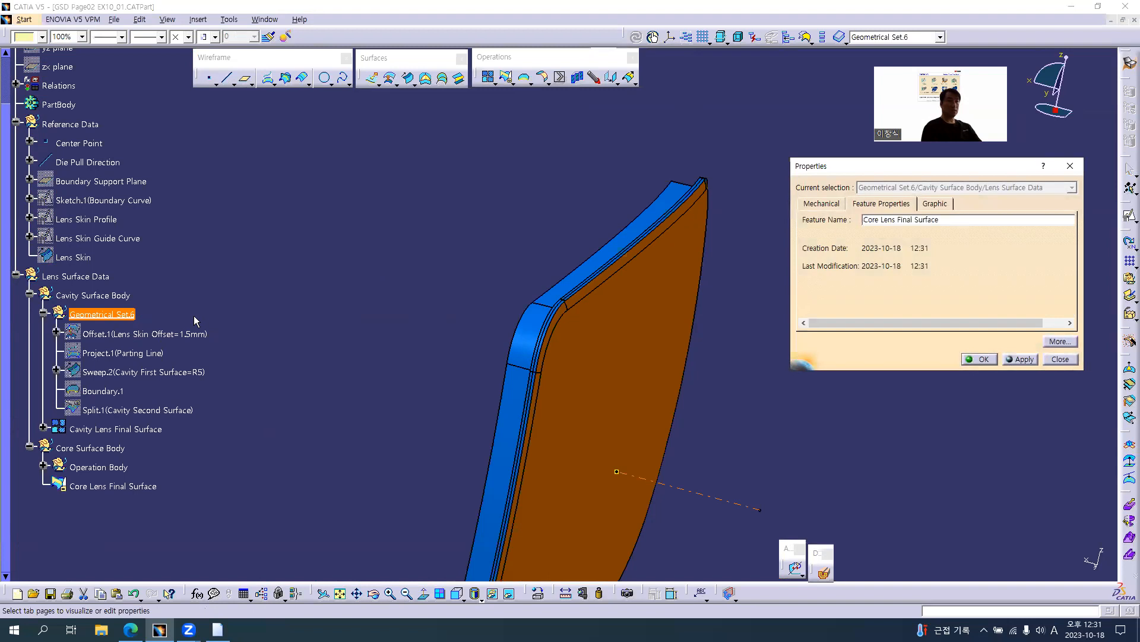
pyautogui.press('Up')
pyautogui.press('Down')
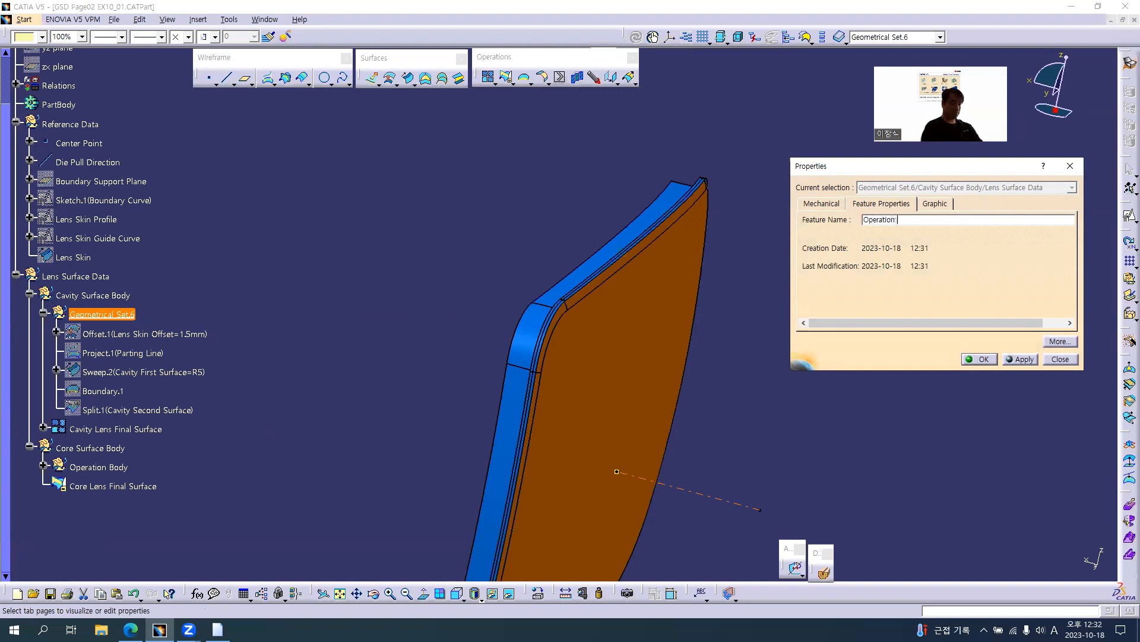
pyautogui.write('y')
pyautogui.press('Return')
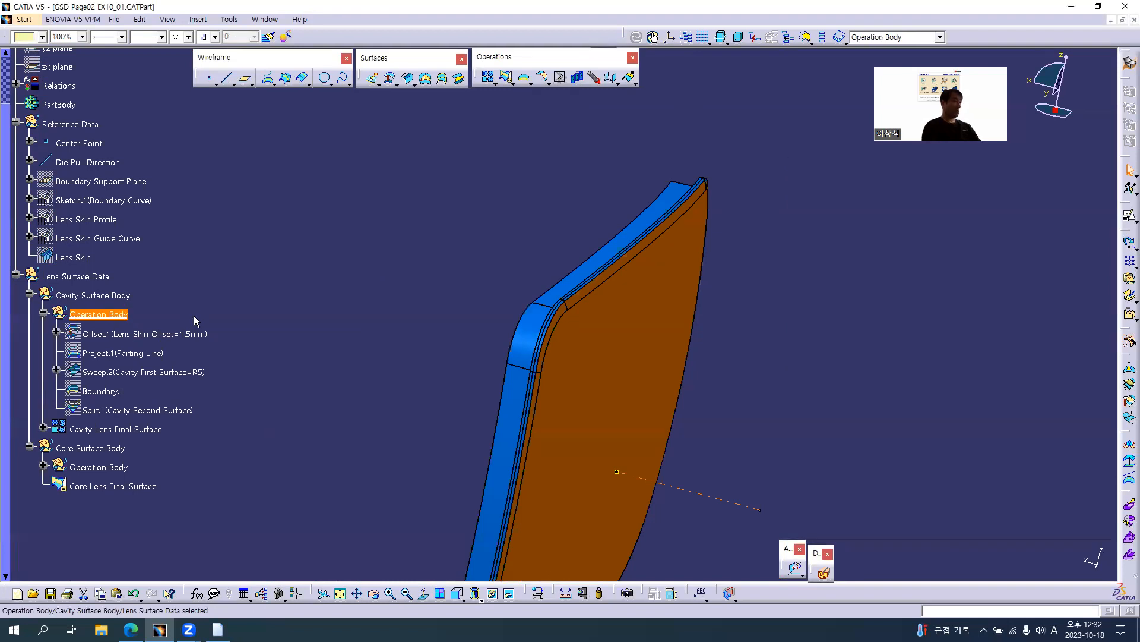
pyautogui.click(42, 309)
# Step: Define Lens Surface Data as the work object and trim the Cavity Lens Final Surface with the Core Lens Final Surface
pyautogui.click(79, 276)
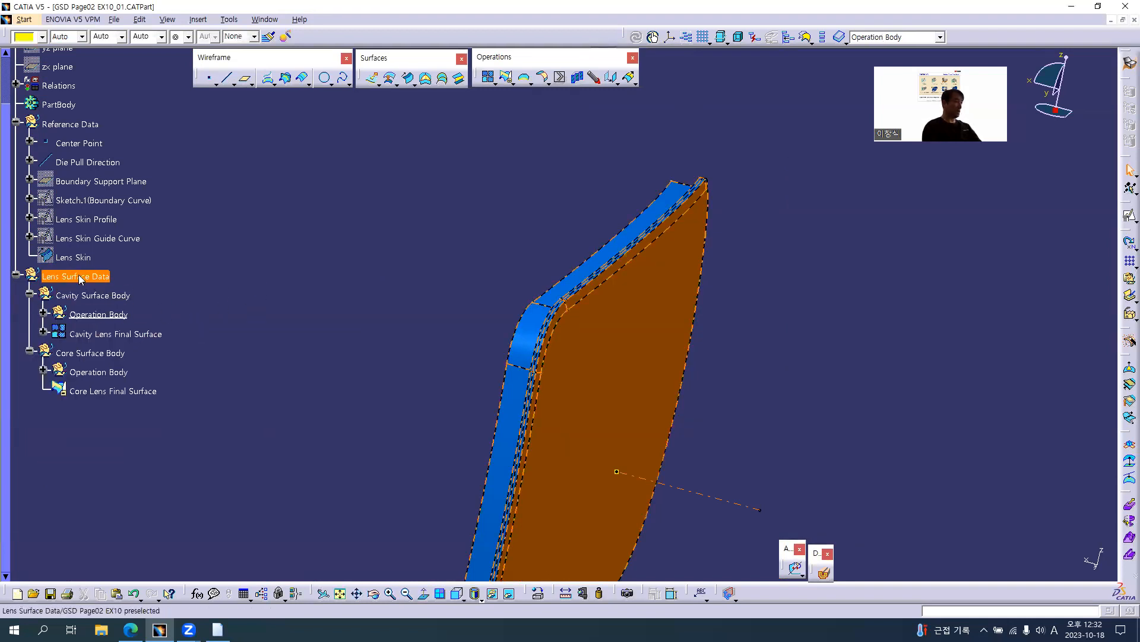
pyautogui.rightClick(81, 279)
pyautogui.click(131, 360)
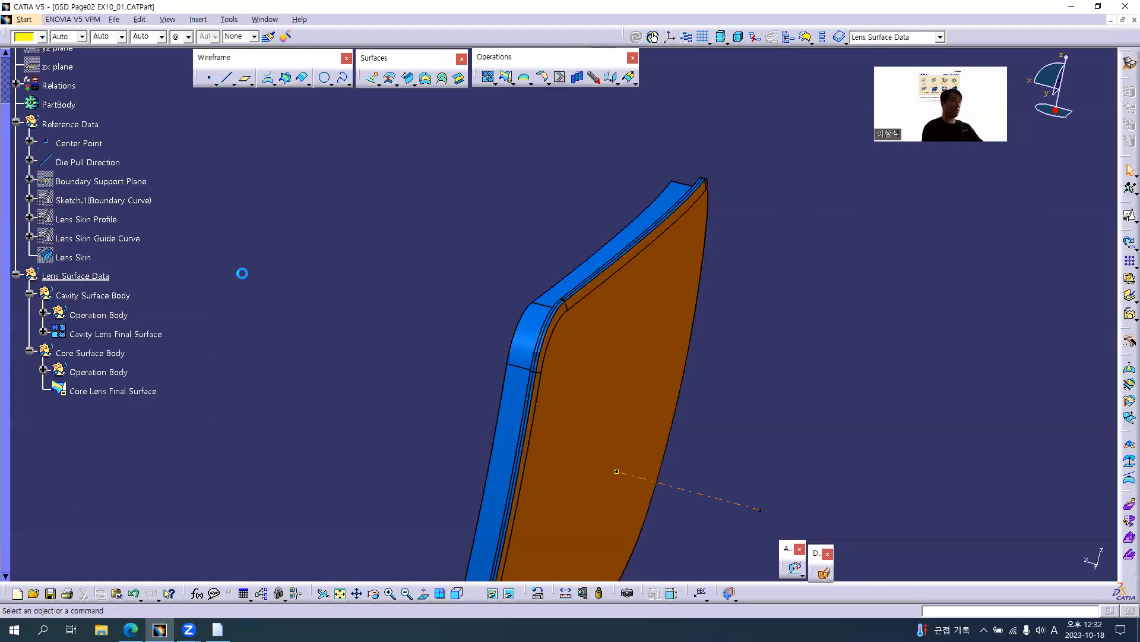
pyautogui.click(505, 76)
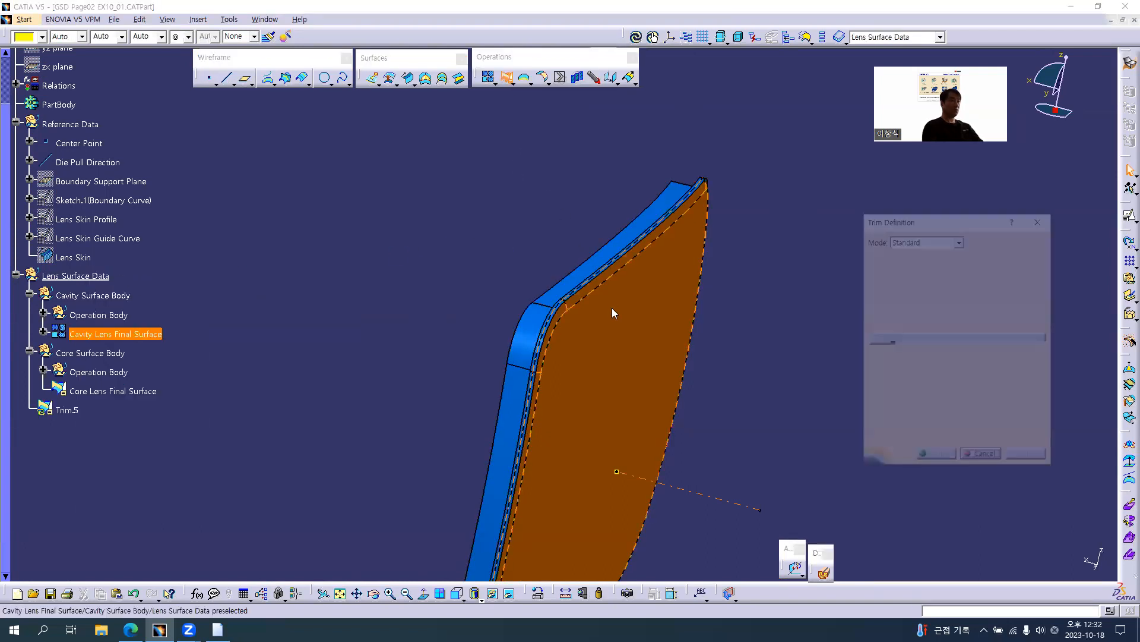
pyautogui.click(610, 336)
pyautogui.moveTo(610, 336); pyautogui.dragTo(570, 285, button='middle')
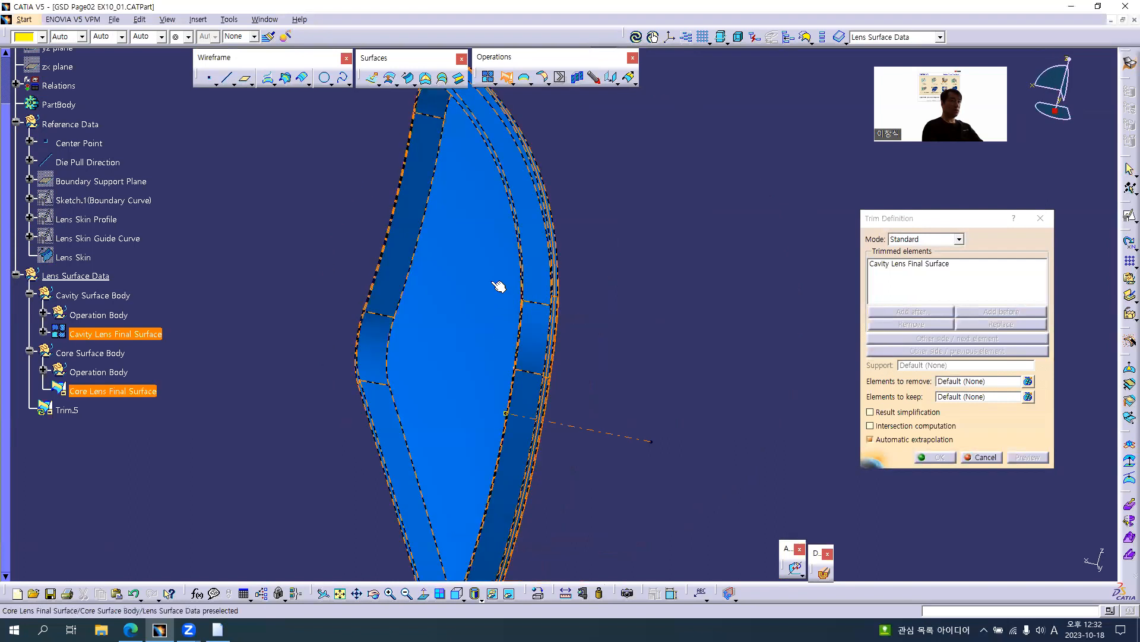
pyautogui.moveTo(669, 301); pyautogui.dragTo(380, 326, button='middle')
pyautogui.click(949, 457)
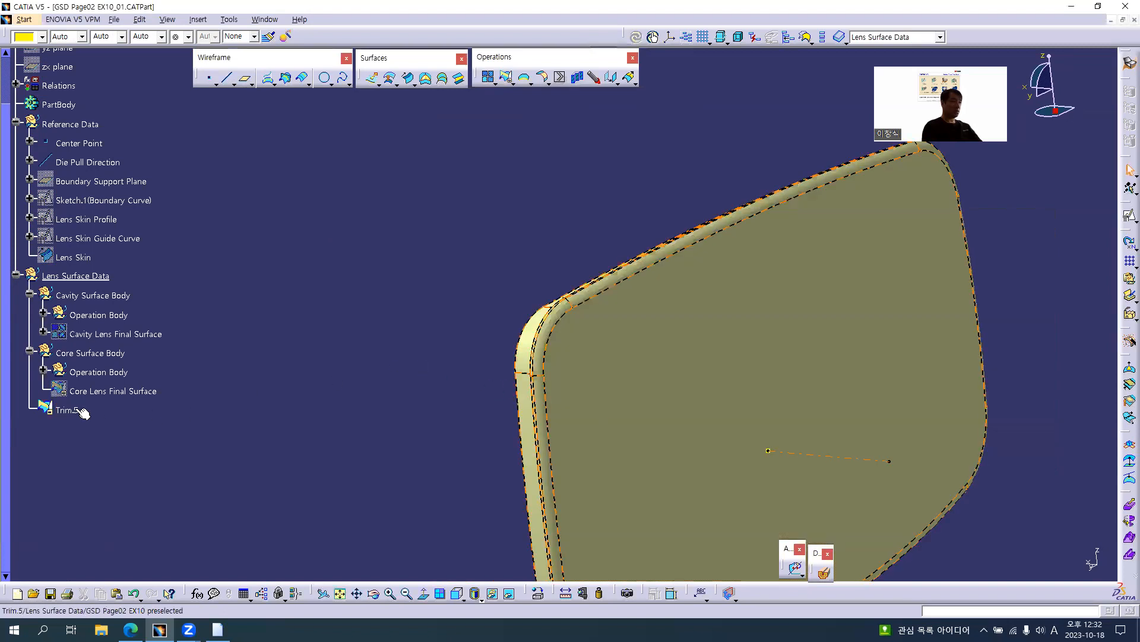
# Step: Rename the trimmed surface as Lens Final Surface
pyautogui.click(79, 411)
pyautogui.hotkey('alt', 'Return')
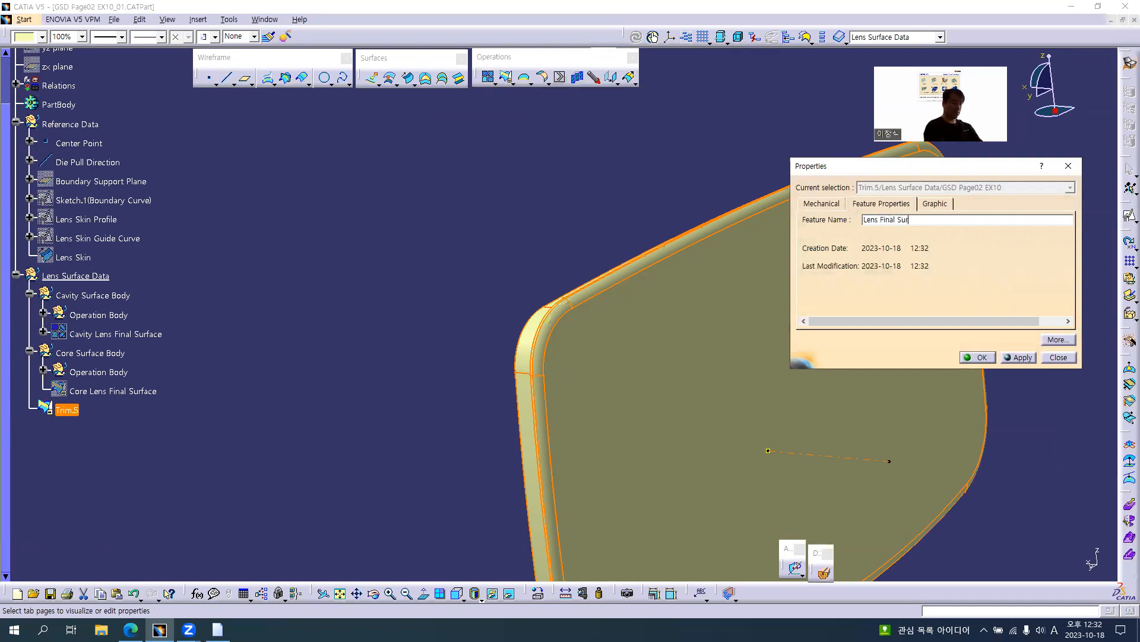
pyautogui.press('Return')
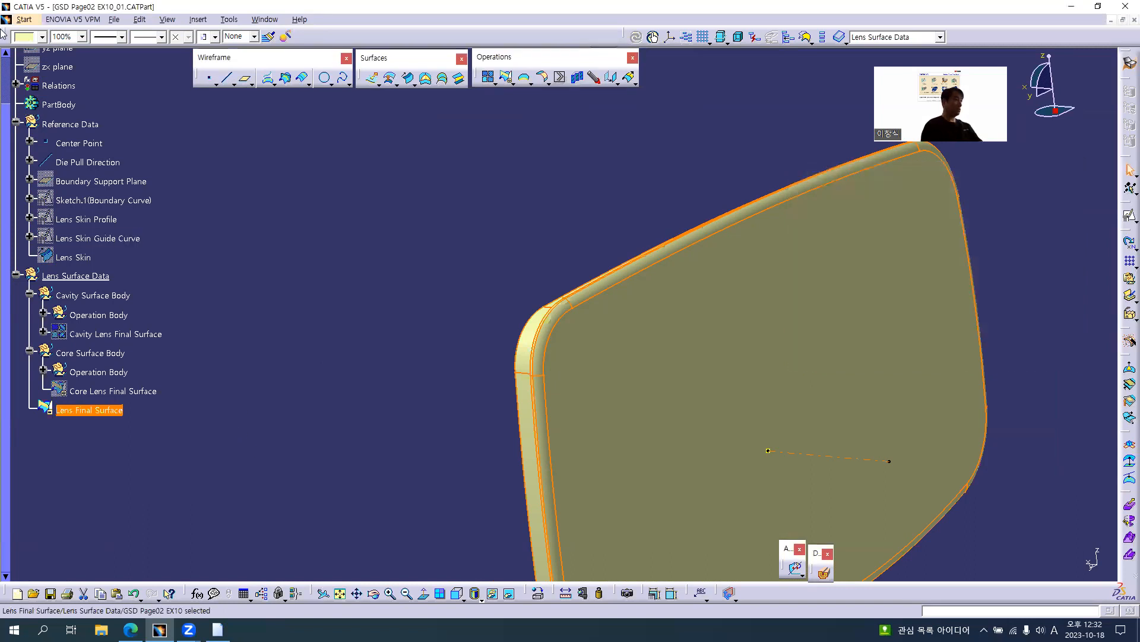
# Step: Color the Lens Final Surface blue
pyautogui.click(23, 38)
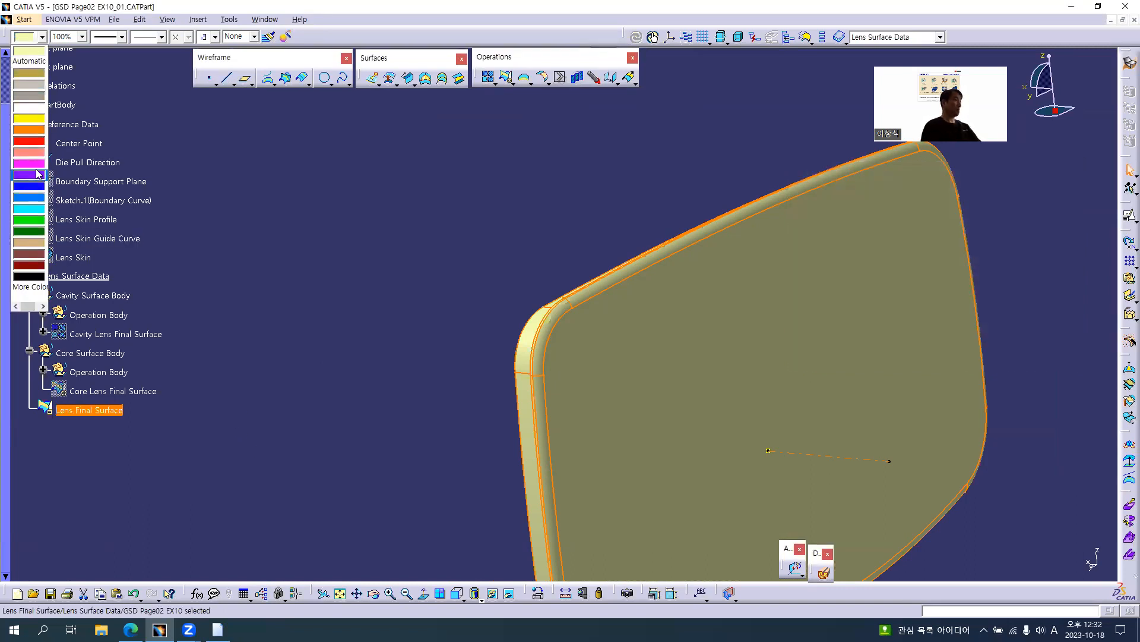
pyautogui.click(31, 198)
pyautogui.click(395, 308)
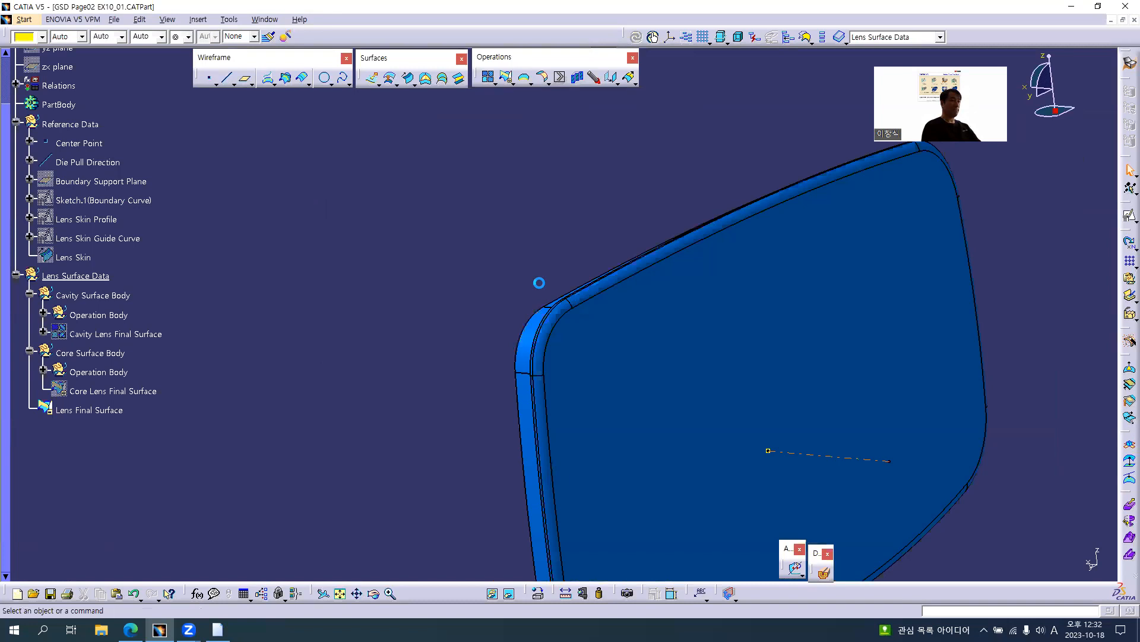
# Step: Set the Lens Final Surface's color to cyan
pyautogui.click(101, 409)
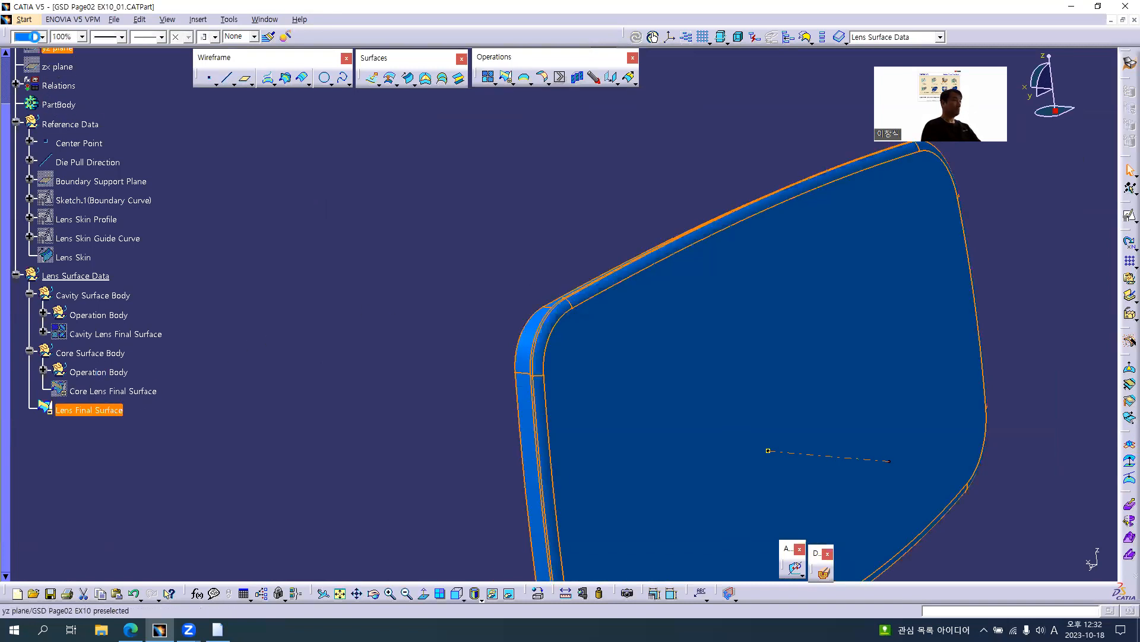
pyautogui.click(24, 37)
pyautogui.click(32, 213)
pyautogui.click(275, 184)
# Step: Hide the Reference Data set and collapse both Reference Data and Lens Surface Data in the tree
pyautogui.moveTo(675, 318); pyautogui.dragTo(471, 273, button='middle')
pyautogui.rightClick(74, 125)
pyautogui.click(100, 152)
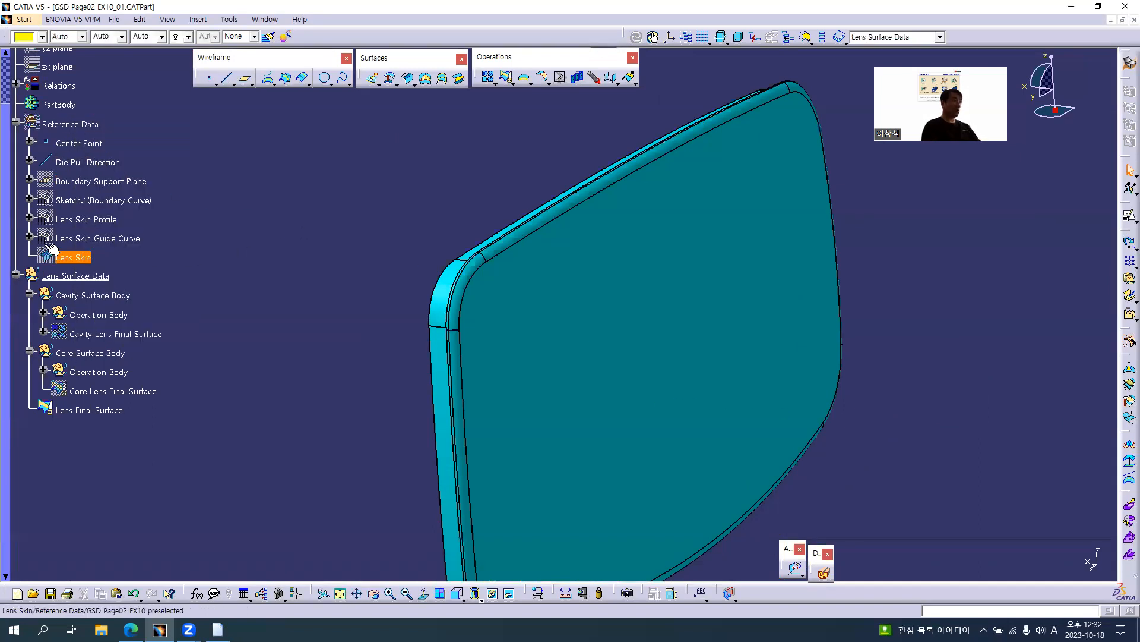
pyautogui.click(16, 122)
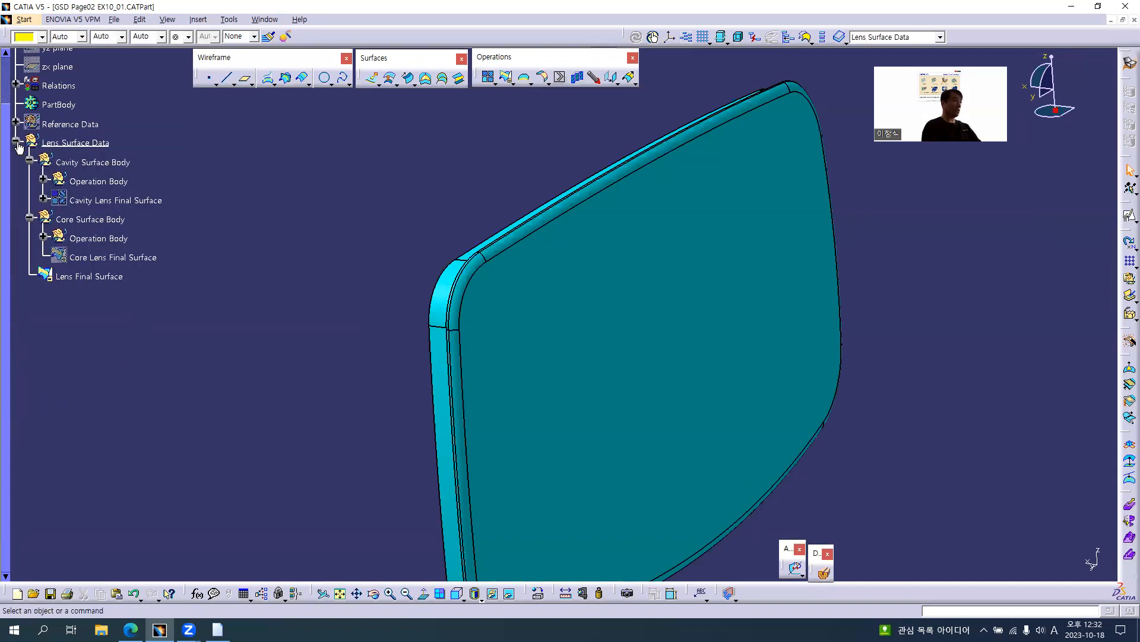
pyautogui.click(16, 141)
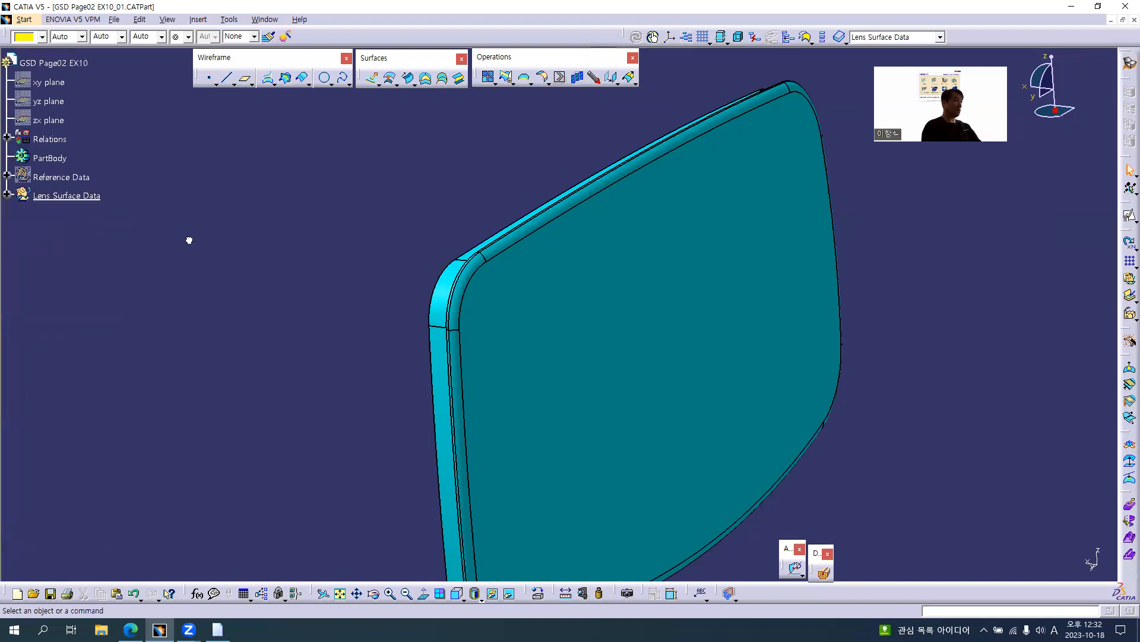
# Step: Switch to the Fog Lens.pdf drawing in the browser, examine Detail D, and return to the CATIA model
pyautogui.moveTo(597, 334); pyautogui.dragTo(575, 243, button='middle')
pyautogui.hotkey('alt', 'Tab')
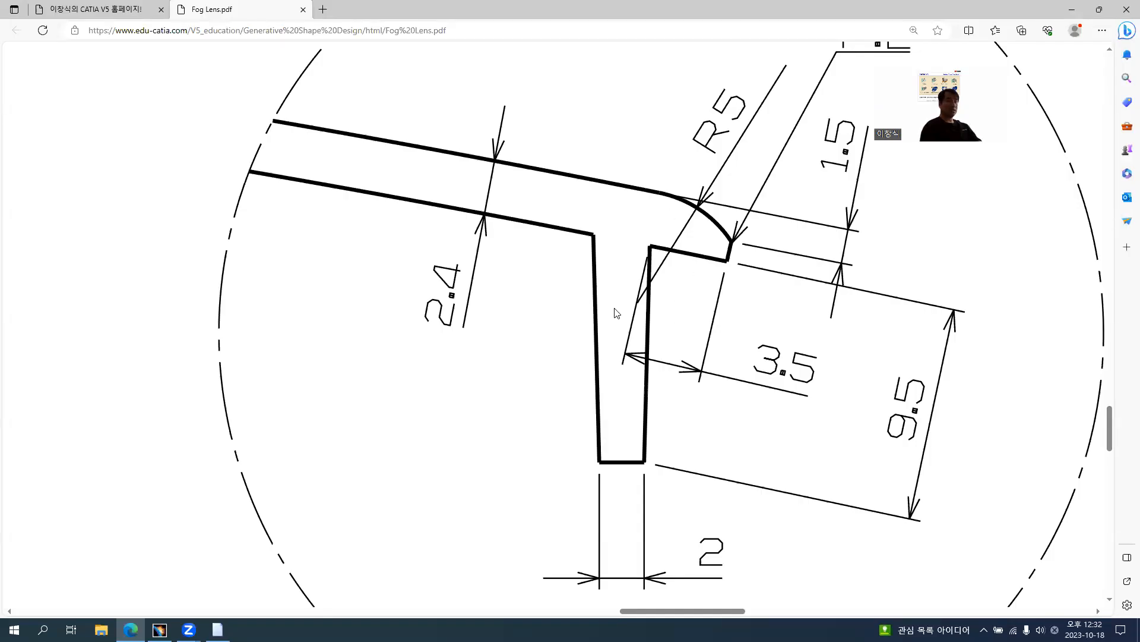
pyautogui.keyDown('ctrl'); pyautogui.scroll(-3, 636, 319); pyautogui.keyUp('ctrl')
pyautogui.hscroll(5, 850, 309)
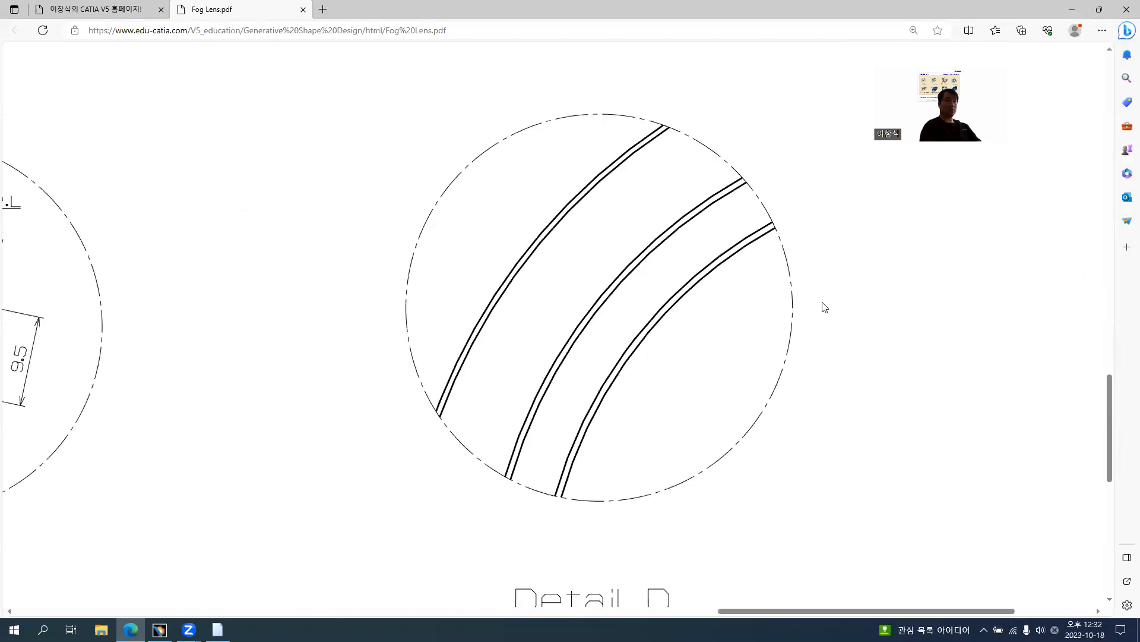
pyautogui.hotkey('alt', 'Tab')
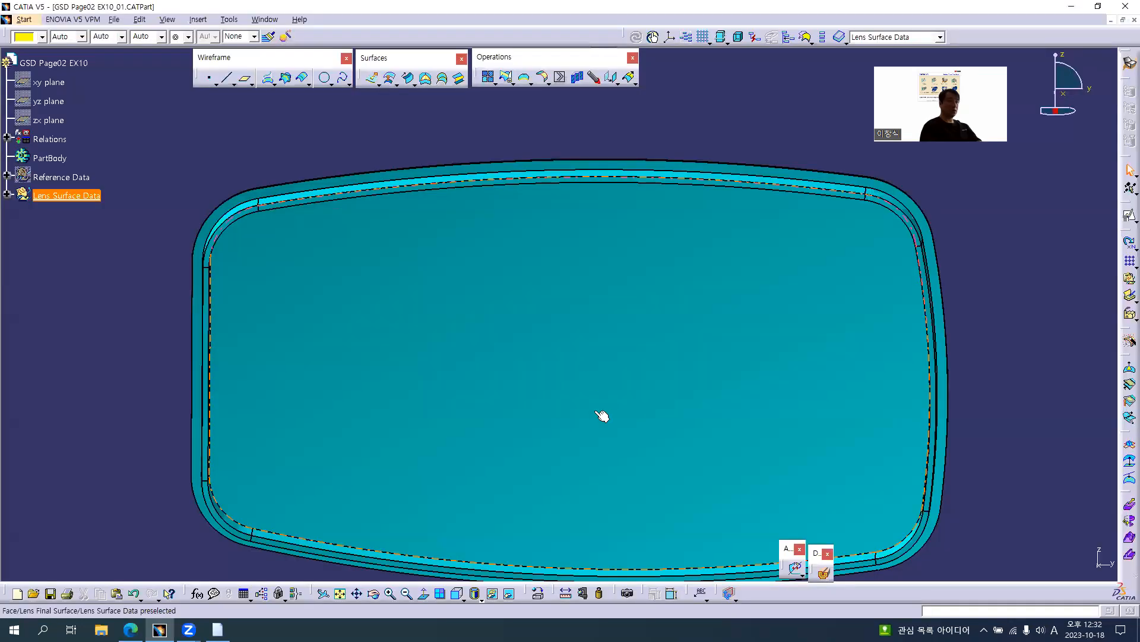
# Step: Examine the outer edge and rib edges along the lens's upper rim in front view and compare them with Detail D of the drawing
pyautogui.click(458, 593)
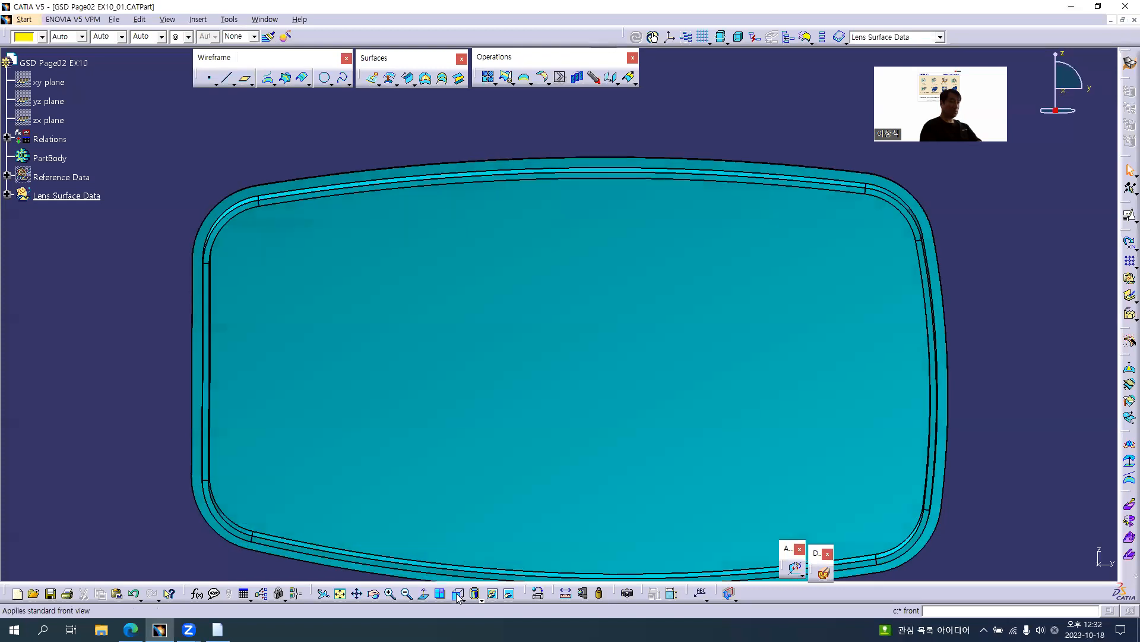
pyautogui.middleClick(558, 178)
pyautogui.keyDown('ctrl'); pyautogui.moveTo(548, 362); pyautogui.dragTo(528, 181, button='middle'); pyautogui.keyUp('ctrl')
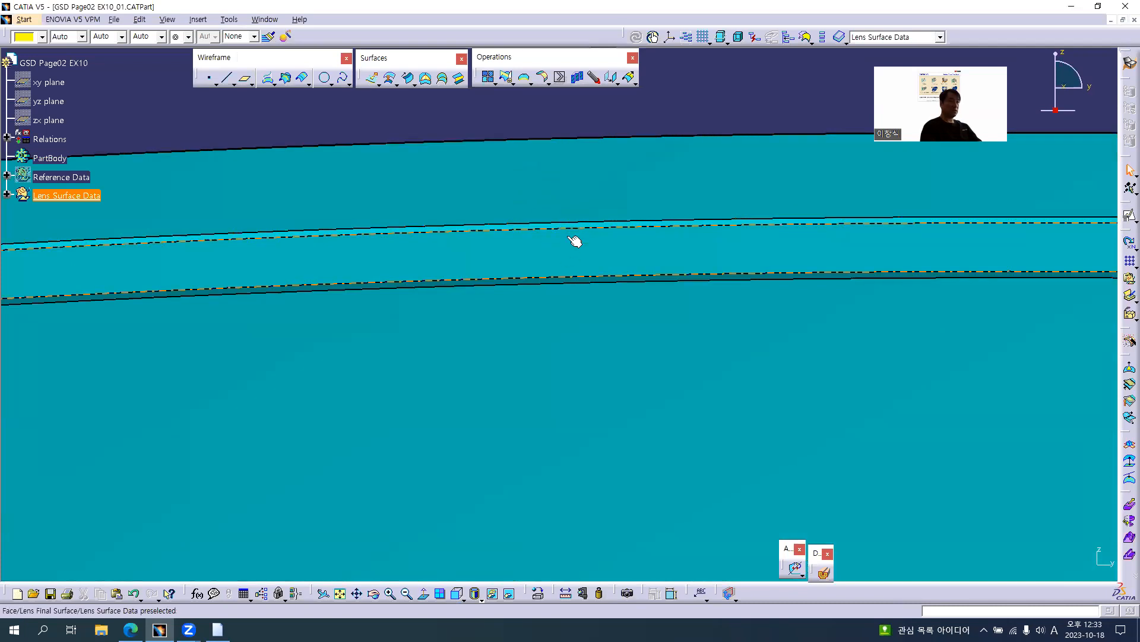
pyautogui.moveTo(568, 239); pyautogui.dragTo(591, 196, button='middle')
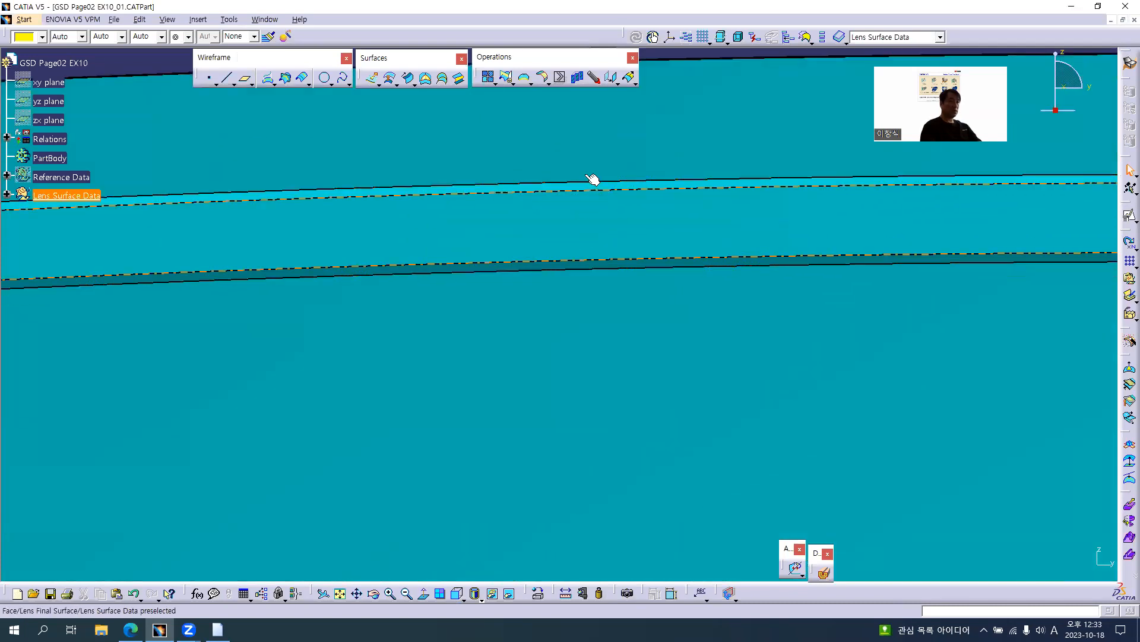
pyautogui.moveTo(629, 130); pyautogui.dragTo(614, 354, button='middle')
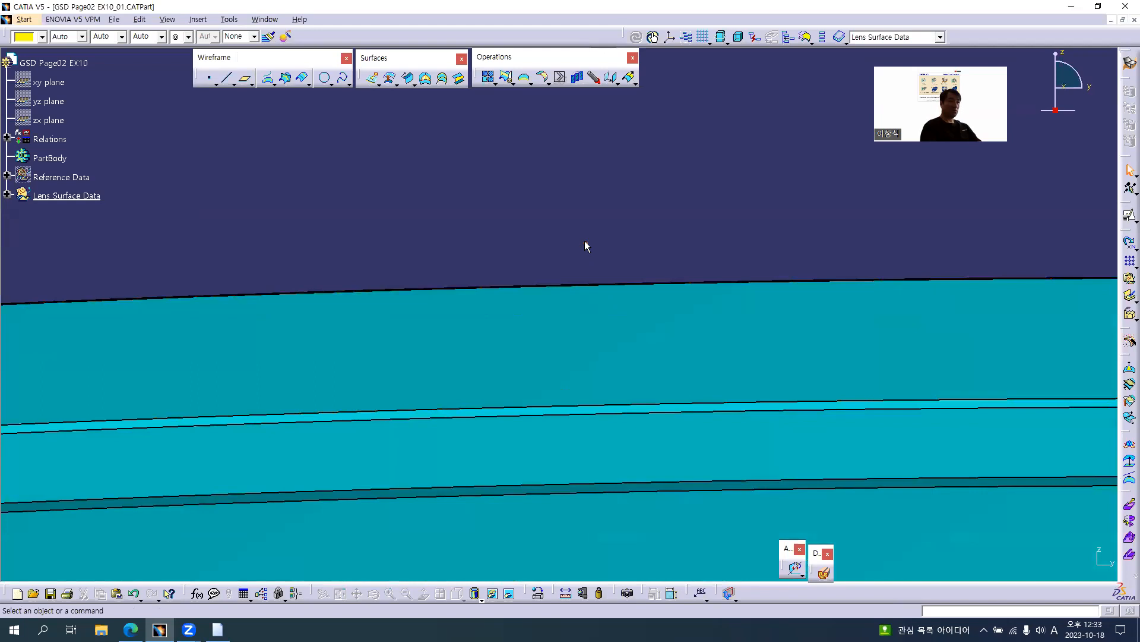
pyautogui.middleClick(539, 287)
pyautogui.scroll(1, 566, 291)
pyautogui.middleClick(563, 294)
pyautogui.moveTo(582, 285); pyautogui.dragTo(556, 112, button='middle')
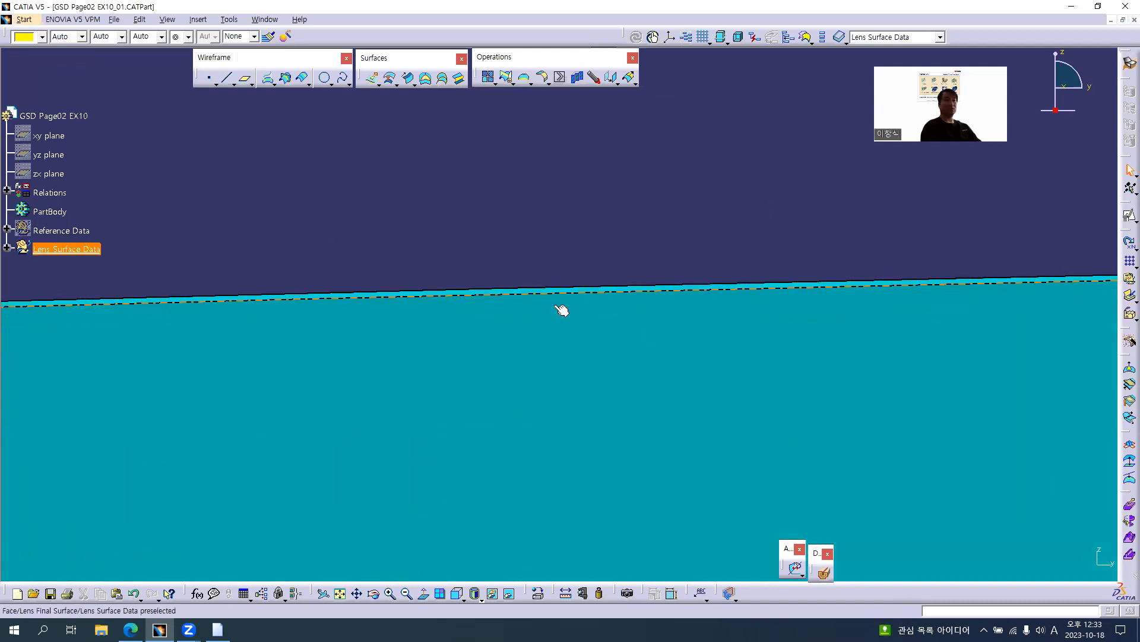
pyautogui.click(560, 293)
pyautogui.moveTo(565, 276); pyautogui.dragTo(563, 415, button='middle')
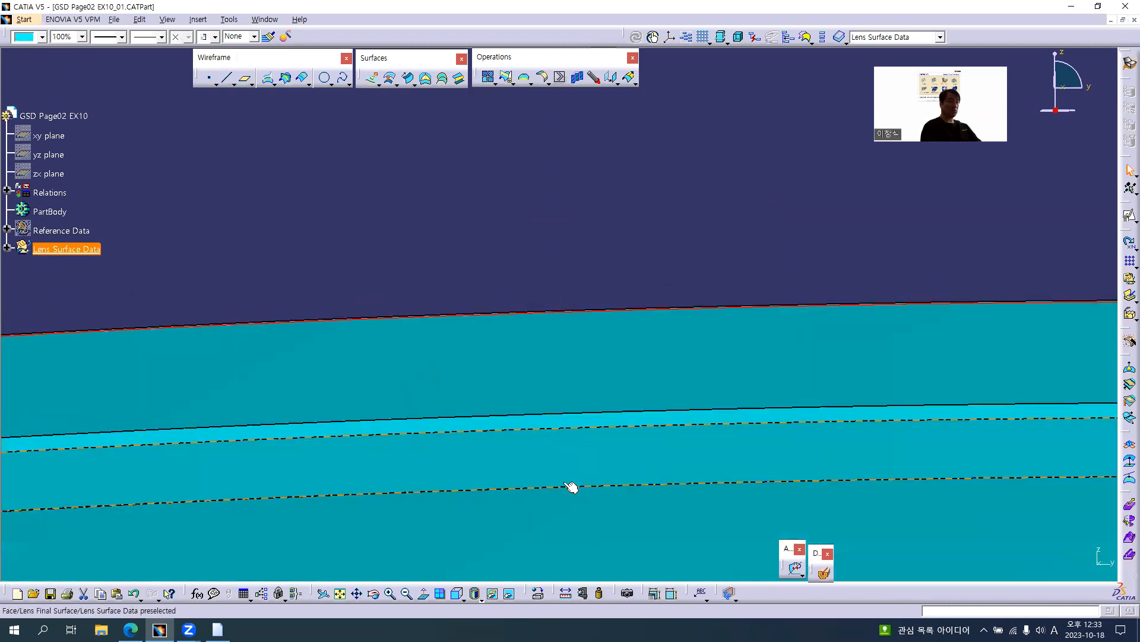
pyautogui.click(458, 594)
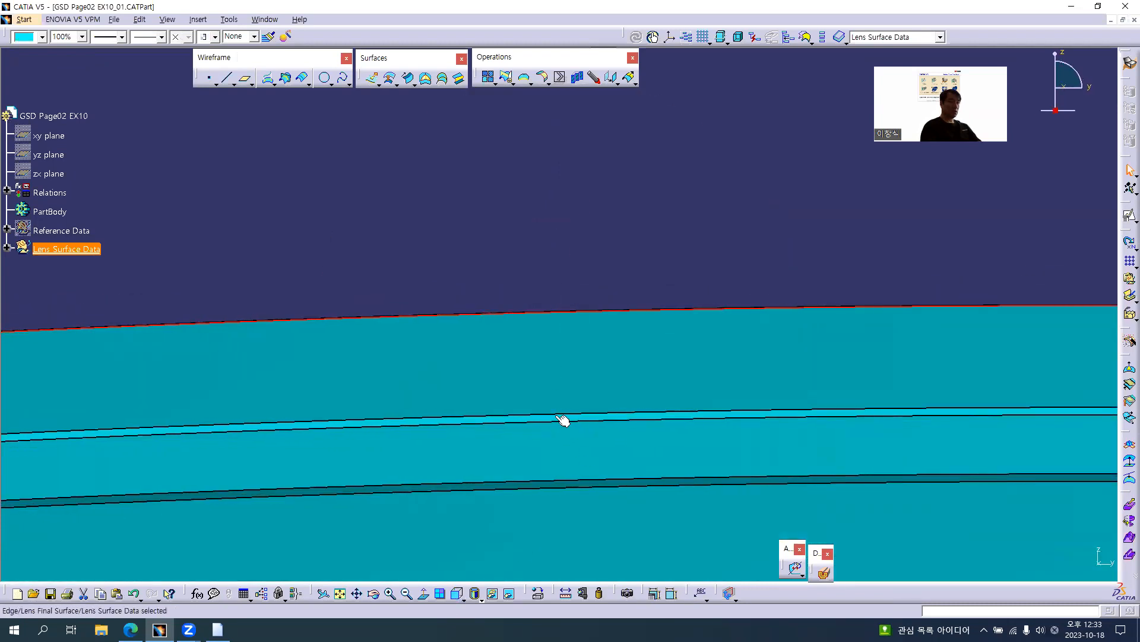
pyautogui.hotkey('alt', 'Tab')
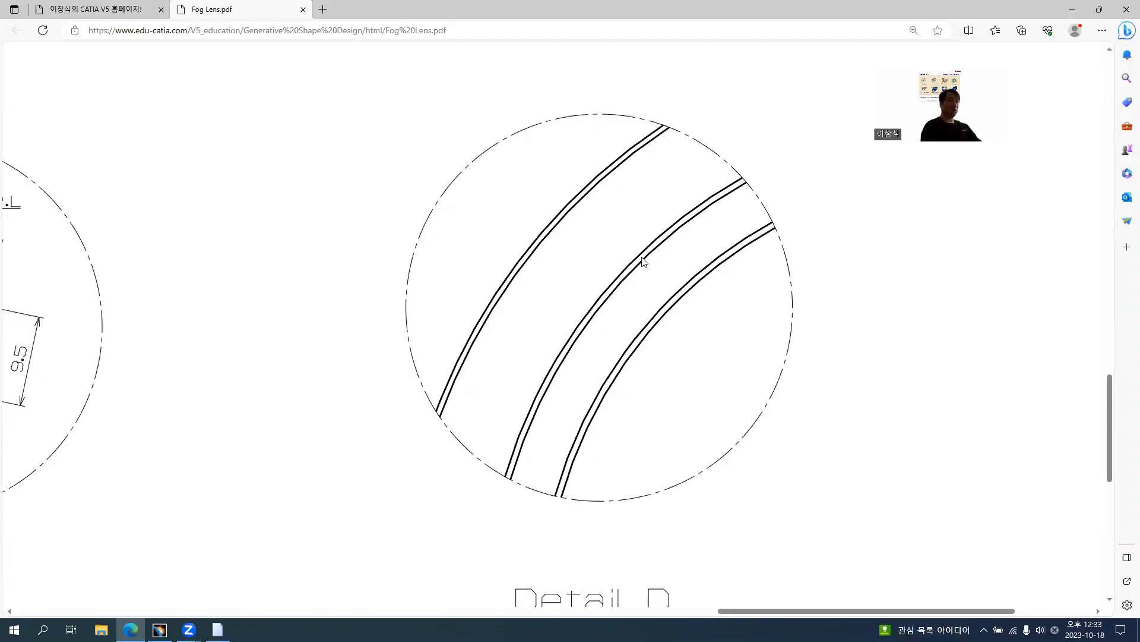
pyautogui.hotkey('alt', 'Tab')
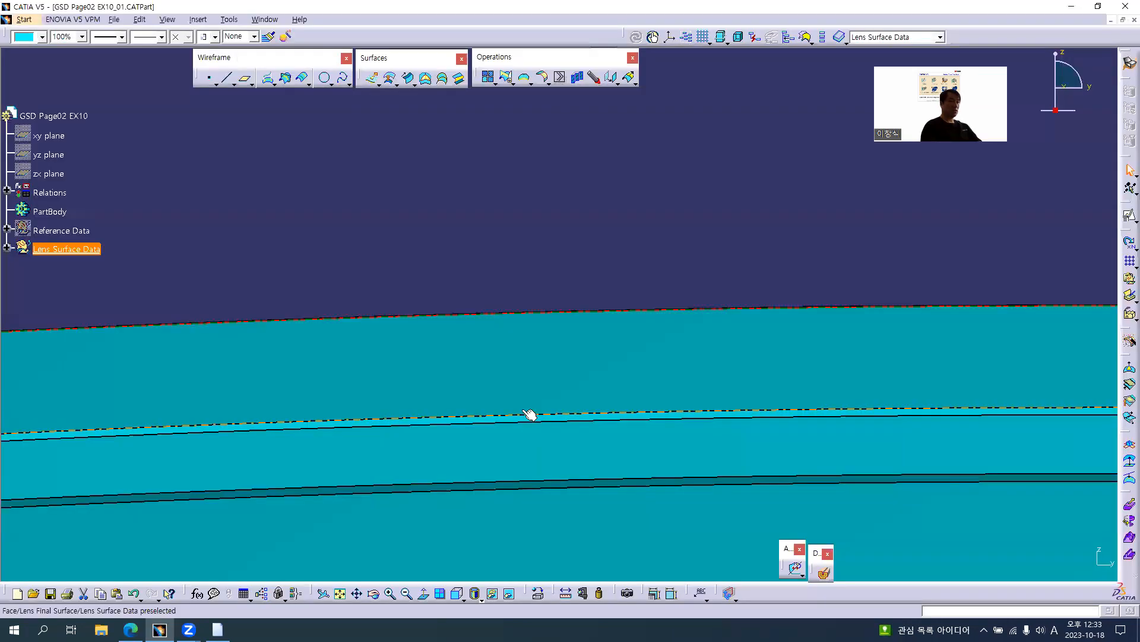
pyautogui.click(522, 310)
pyautogui.keyDown('ctrl'); pyautogui.moveTo(566, 445); pyautogui.dragTo(494, 638, button='middle'); pyautogui.keyUp('ctrl')
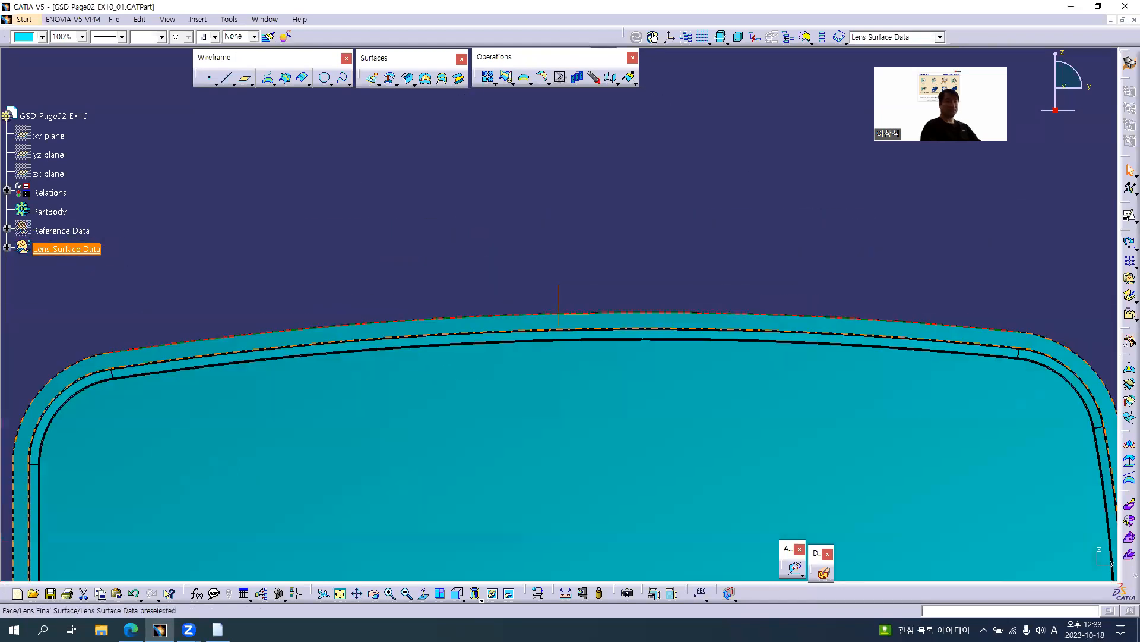
pyautogui.keyDown('ctrl'); pyautogui.moveTo(568, 340); pyautogui.dragTo(524, 484, button='middle'); pyautogui.keyUp('ctrl')
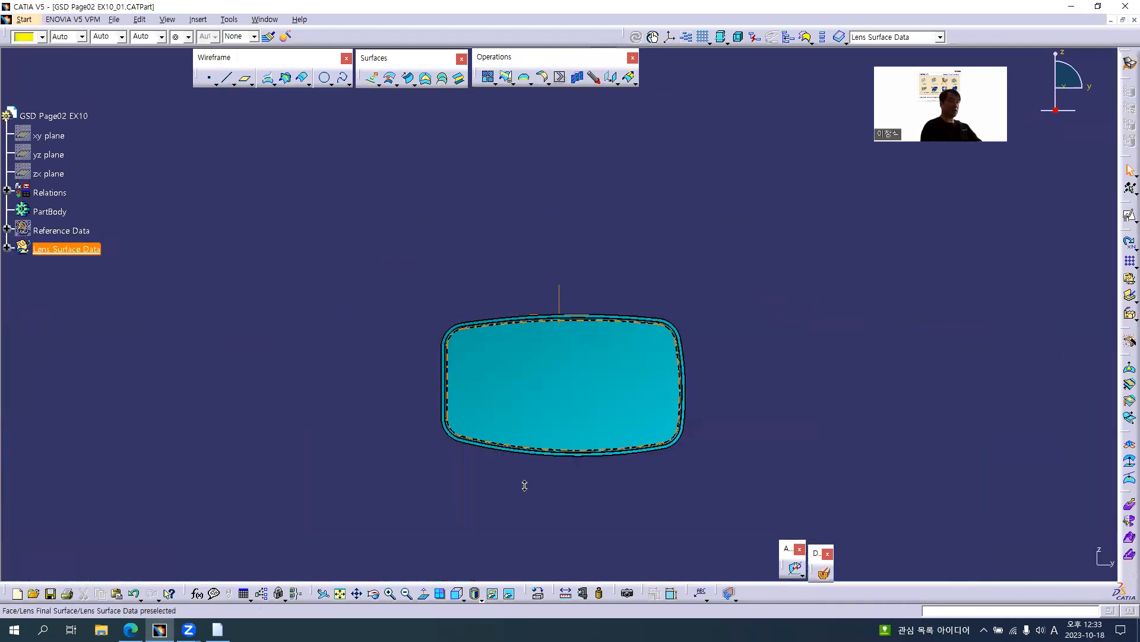
# Step: Insert a new geometrical set into the part
pyautogui.moveTo(545, 383); pyautogui.dragTo(568, 324, button='middle')
pyautogui.hotkey('alt', 'i')
pyautogui.press('g')
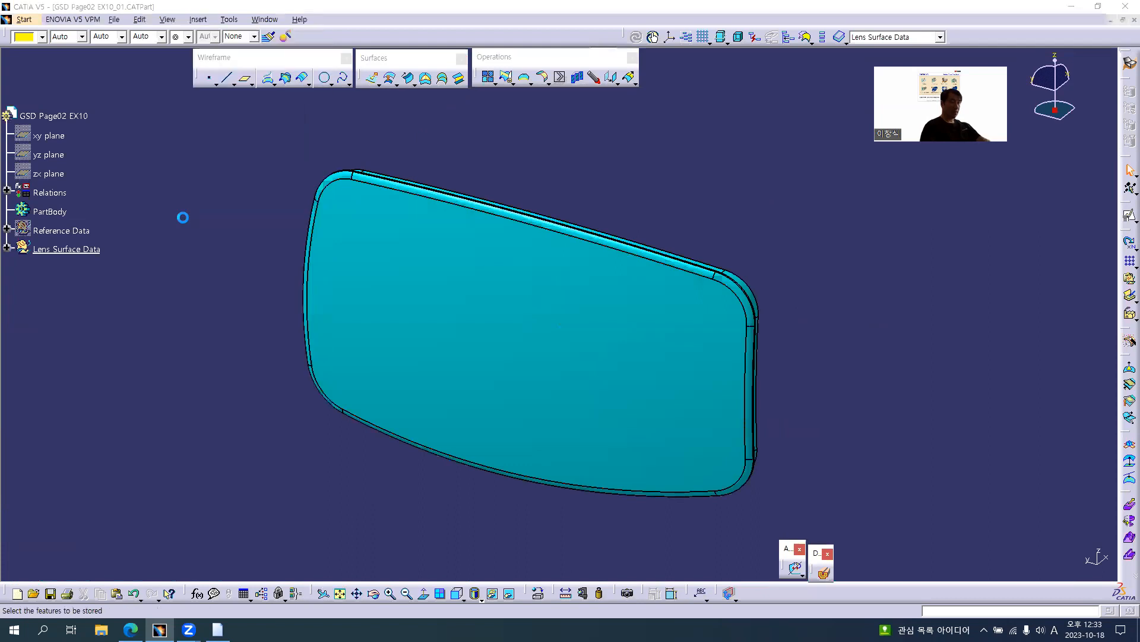
pyautogui.press('Return')
# Step: Switch to the Fog Lens.pdf drawing in the browser and examine its overall views, section cuts and details
pyautogui.hotkey('alt', 'Tab')
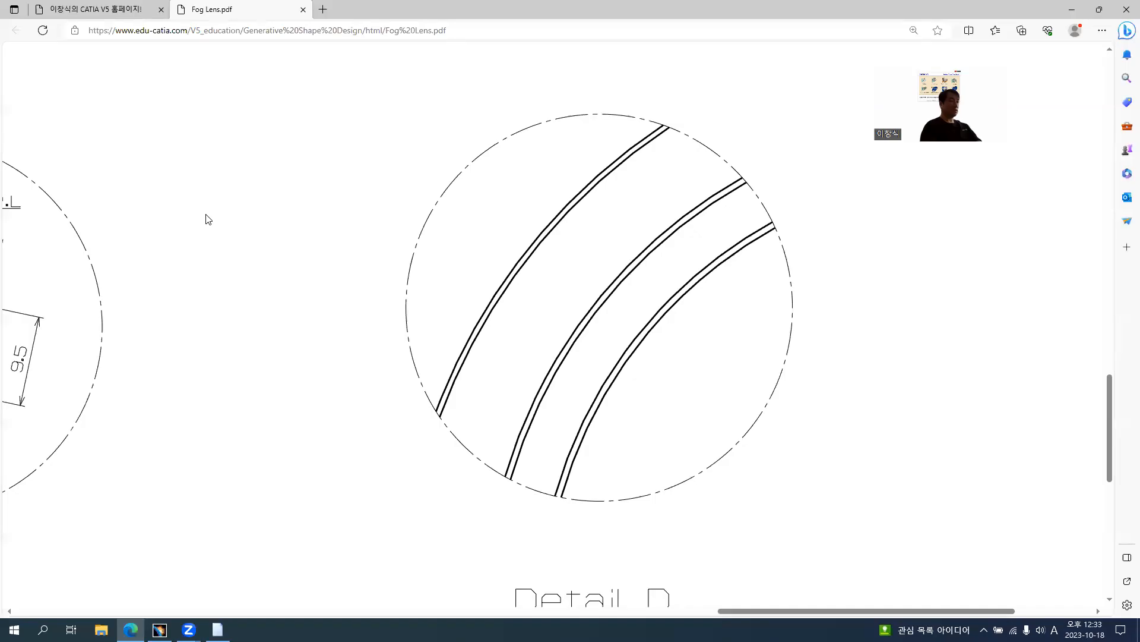
pyautogui.keyDown('ctrl'); pyautogui.scroll(-5, 300, 265); pyautogui.keyUp('ctrl')
pyautogui.scroll(2, 255, 248)
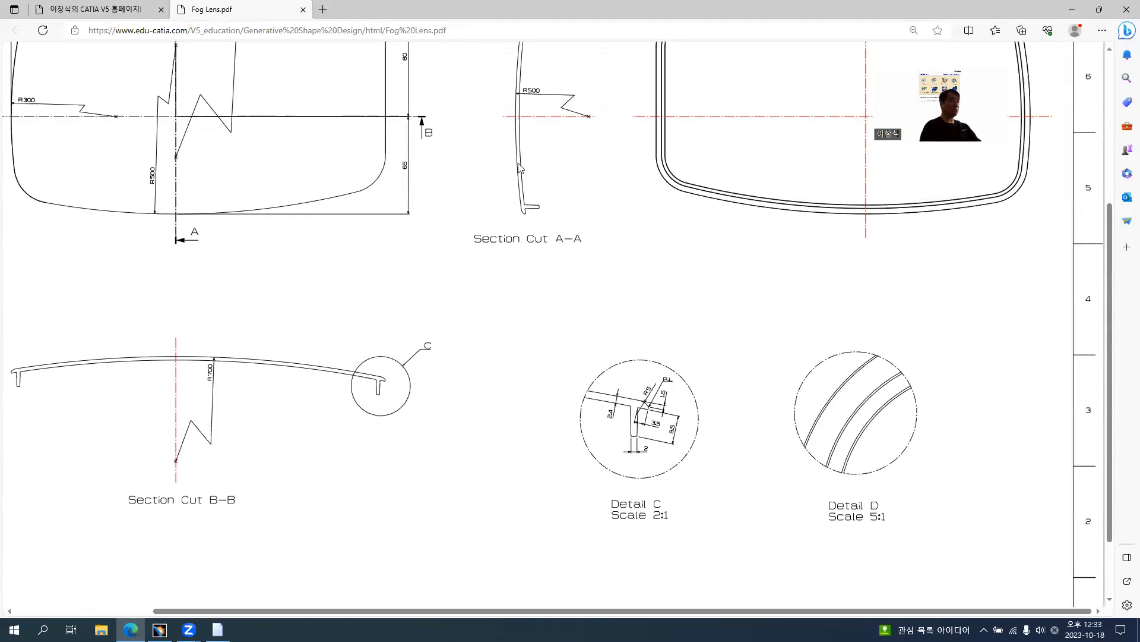
pyautogui.keyDown('ctrl'); pyautogui.scroll(-2, 518, 172); pyautogui.keyUp('ctrl')
pyautogui.keyDown('ctrl'); pyautogui.scroll(1, 449, 193); pyautogui.keyUp('ctrl')
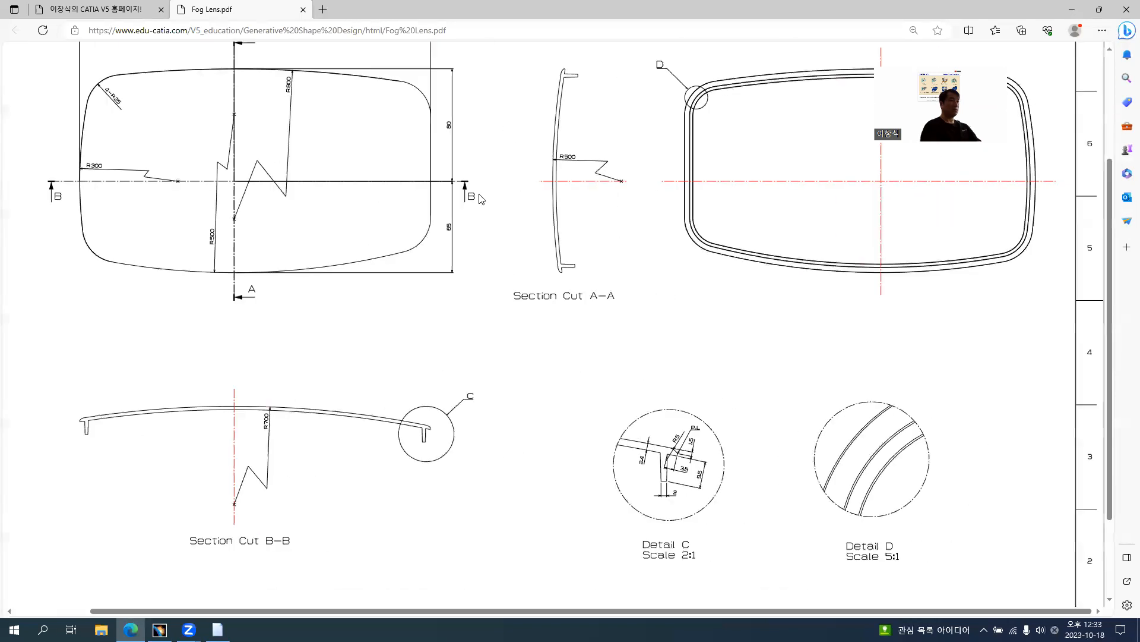
# Step: Return to the CATIA model and intersect Lens Final Surface with the zx plane
pyautogui.hotkey('alt', 'Tab')
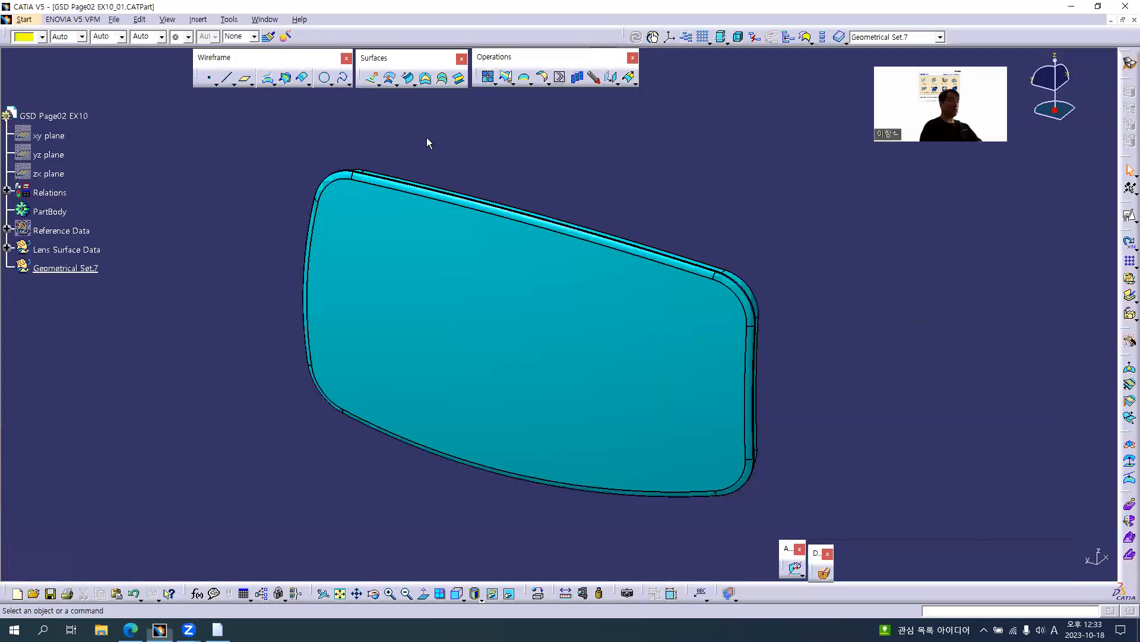
pyautogui.click(286, 77)
pyautogui.click(480, 347)
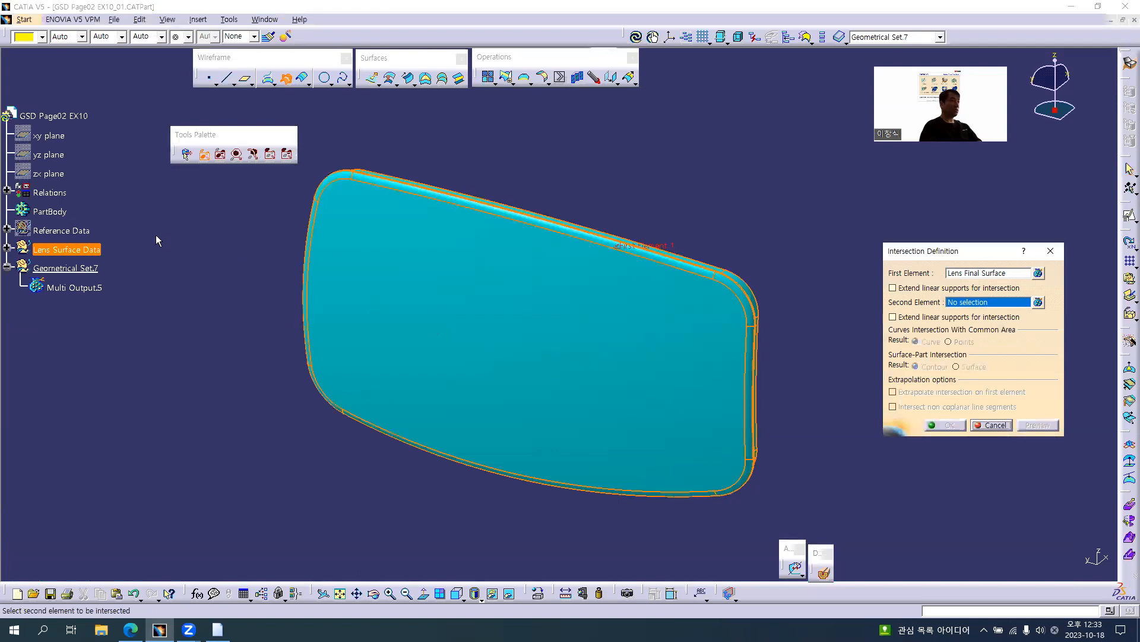
pyautogui.click(50, 173)
pyautogui.click(950, 425)
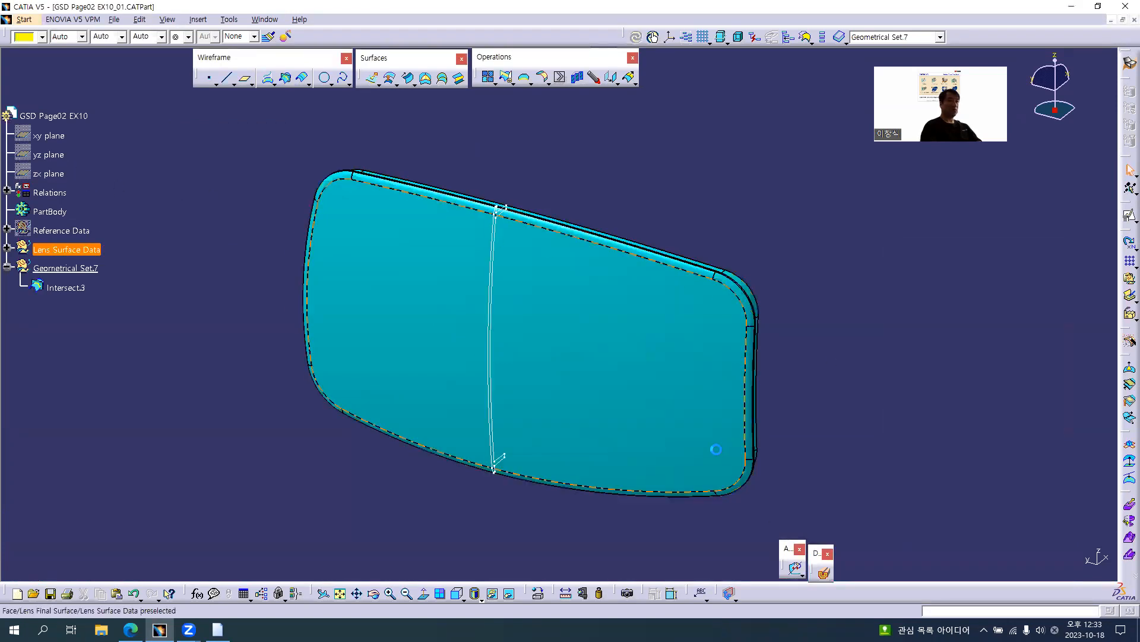
pyautogui.moveTo(567, 355); pyautogui.dragTo(469, 303, button='middle')
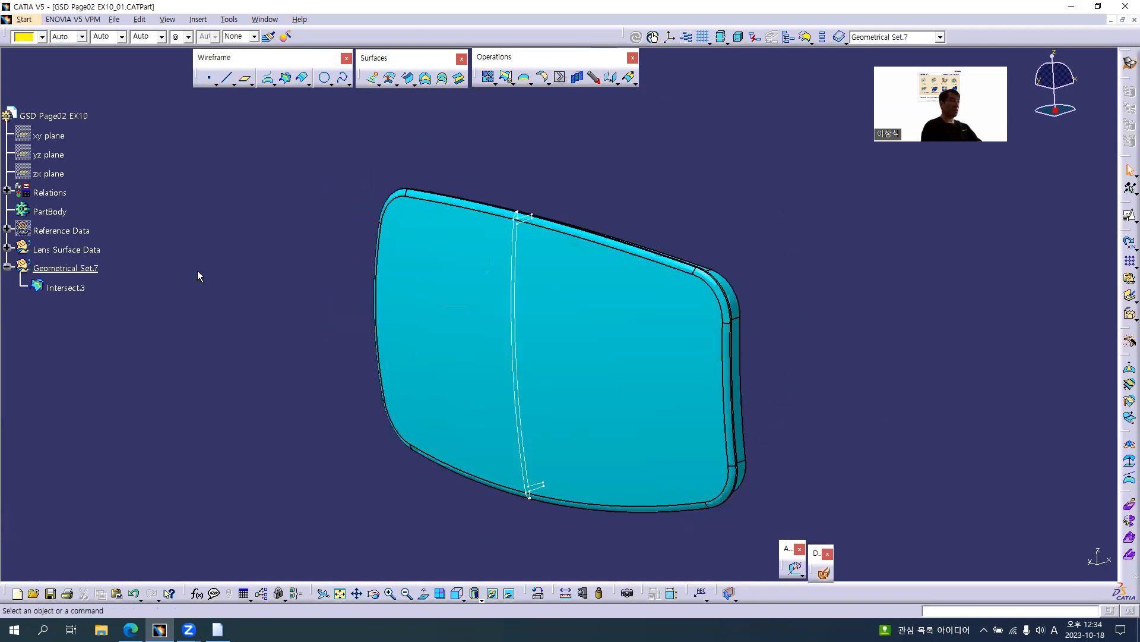
# Step: Intersect Lens Final Surface with the xy plane
pyautogui.click(286, 77)
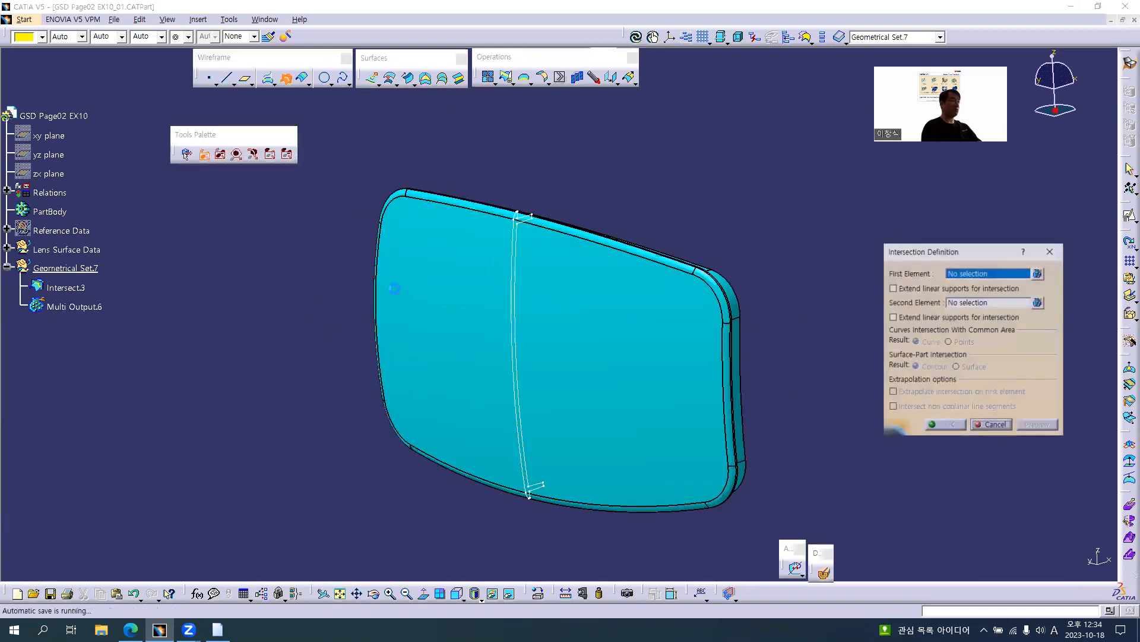
pyautogui.click(67, 250)
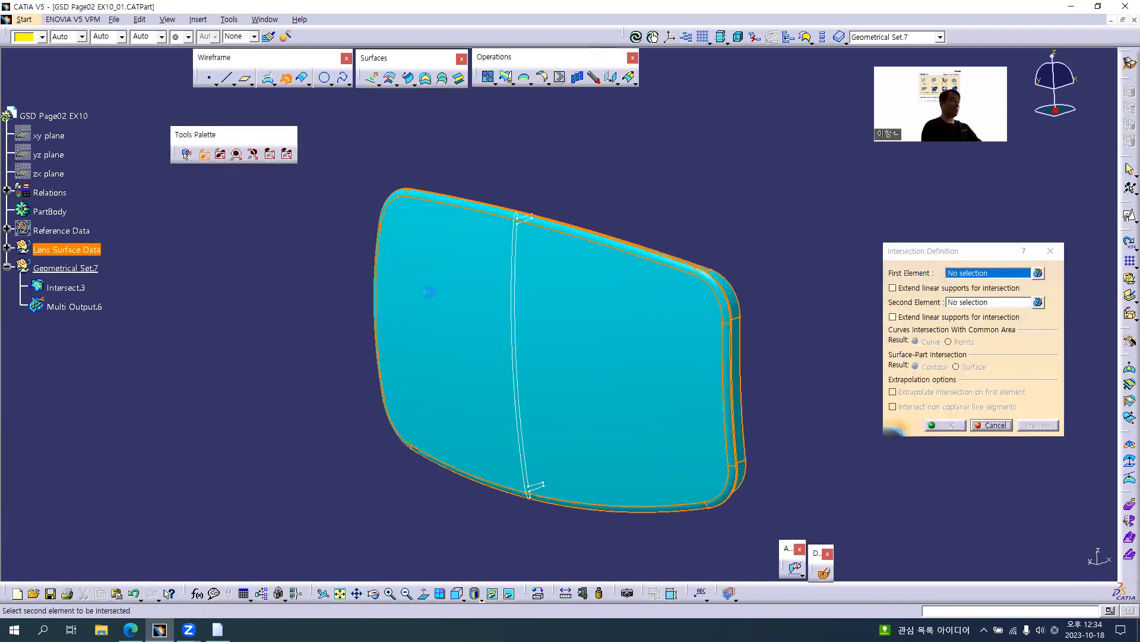
pyautogui.click(51, 135)
pyautogui.click(953, 425)
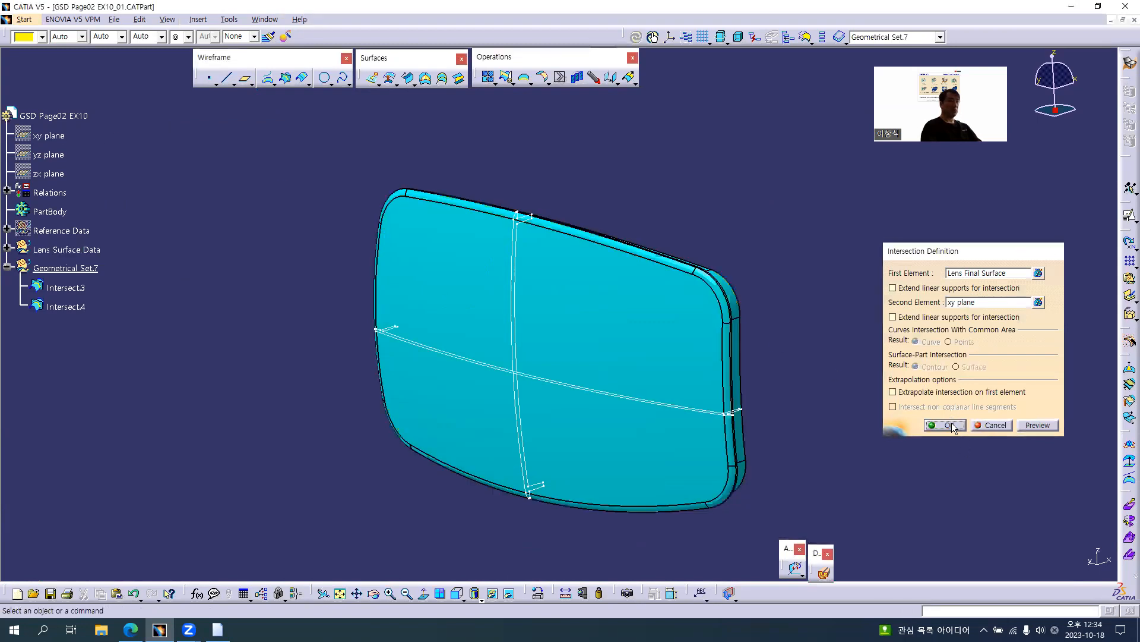
# Step: Hide the Lens Surface Data set and examine the two section curves, closing in on the rim profile
pyautogui.moveTo(669, 423); pyautogui.dragTo(463, 368, button='middle')
pyautogui.rightClick(65, 245)
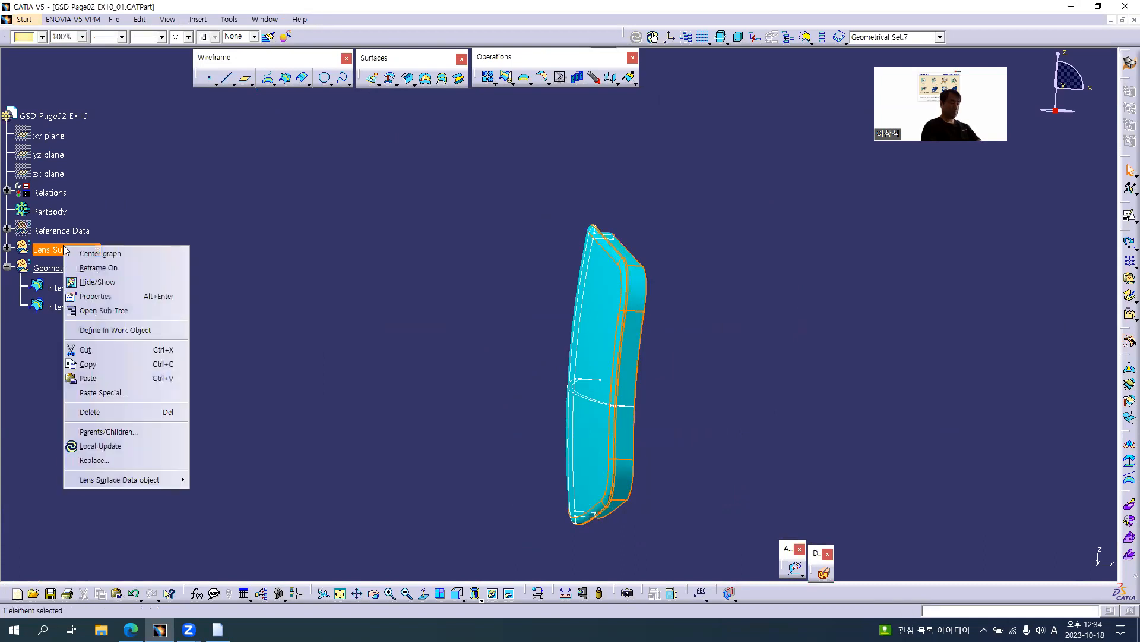
pyautogui.click(97, 281)
pyautogui.moveTo(588, 354); pyautogui.dragTo(305, 552, button='middle')
pyautogui.moveTo(520, 277); pyautogui.dragTo(524, 359, button='middle')
pyautogui.moveTo(504, 303); pyautogui.dragTo(409, 214, button='middle')
pyautogui.moveTo(515, 288); pyautogui.dragTo(574, 366, button='middle')
pyautogui.moveTo(543, 255); pyautogui.dragTo(638, 250, button='middle')
# Step: Switch to the Fog Lens.pdf drawing in the browser, examine Detail C enlarged, and return to the CATIA model
pyautogui.hotkey('alt', 'Tab')
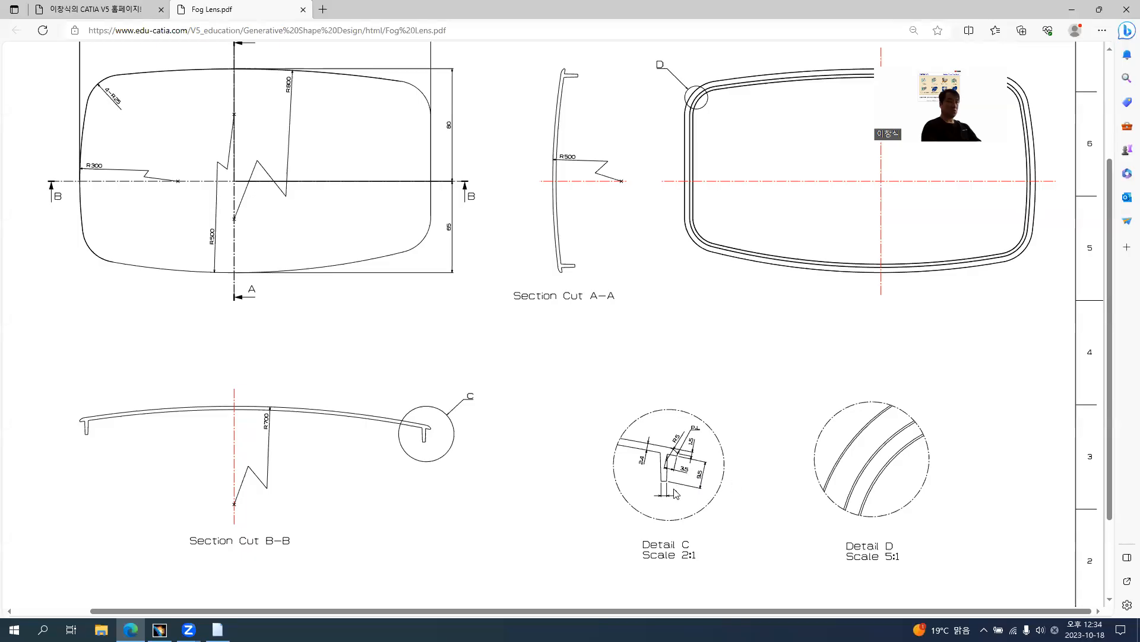
pyautogui.keyDown('ctrl'); pyautogui.scroll(5, 675, 493); pyautogui.keyUp('ctrl')
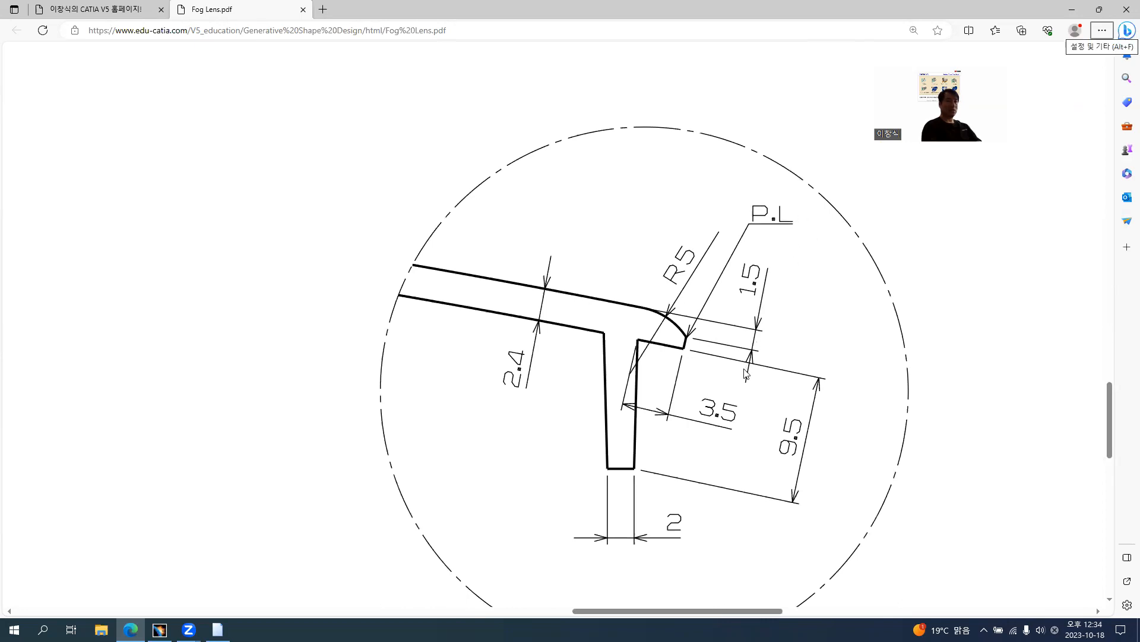
pyautogui.hotkey('alt', 'Tab')
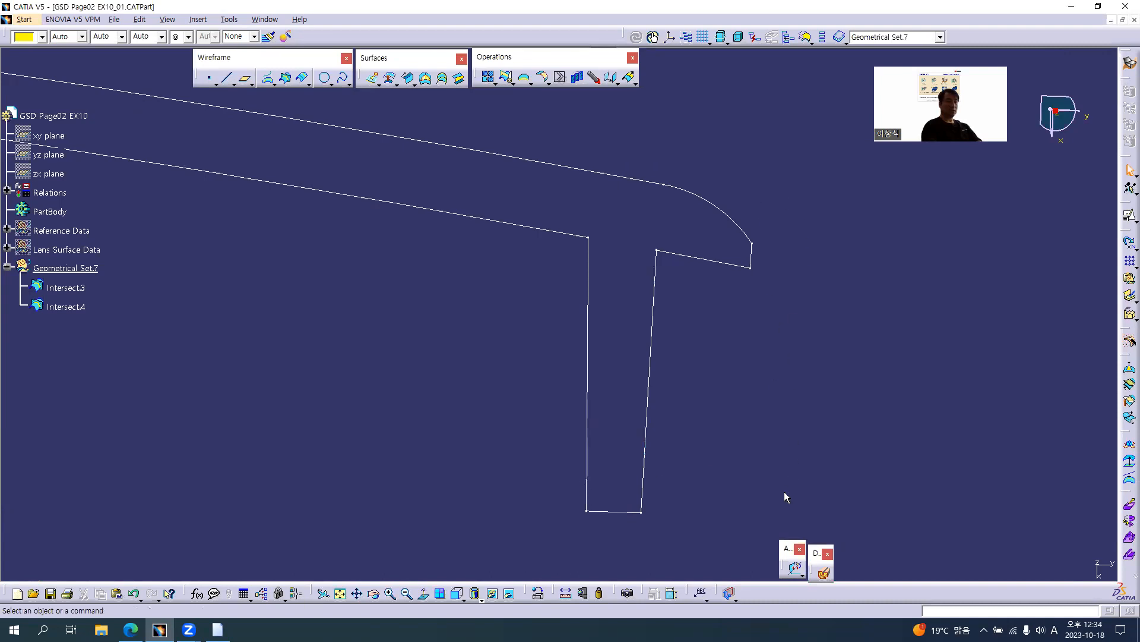
# Step: Measure the radius of the rim arc in the xy-plane section, compare it with Detail C, and discard the measurement
pyautogui.click(583, 592)
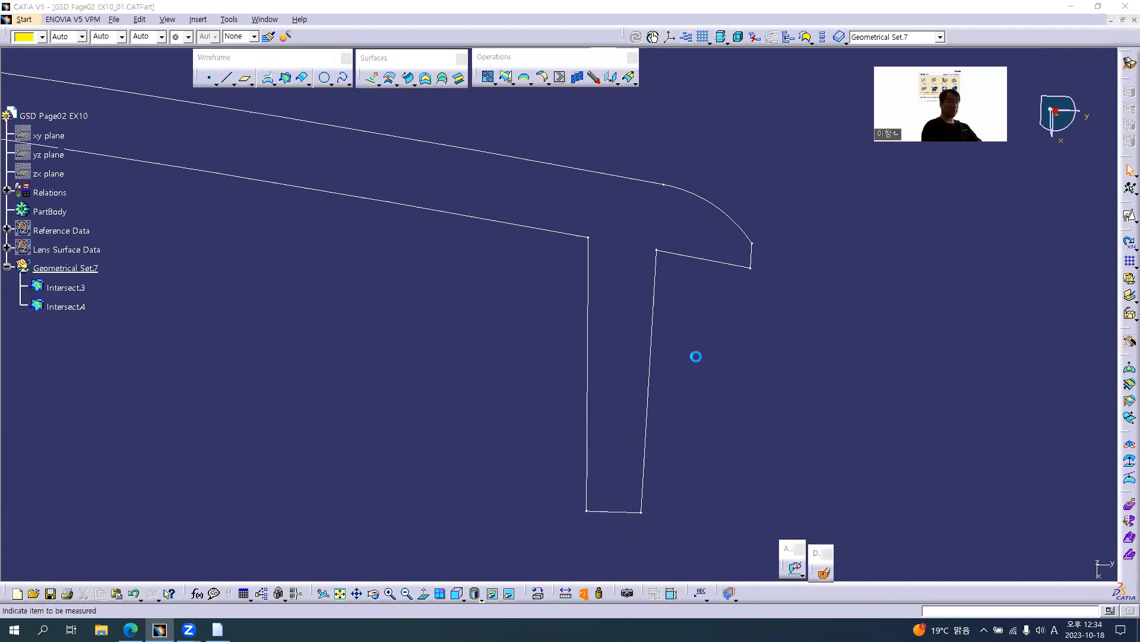
pyautogui.click(715, 203)
pyautogui.moveTo(729, 255); pyautogui.dragTo(737, 192)
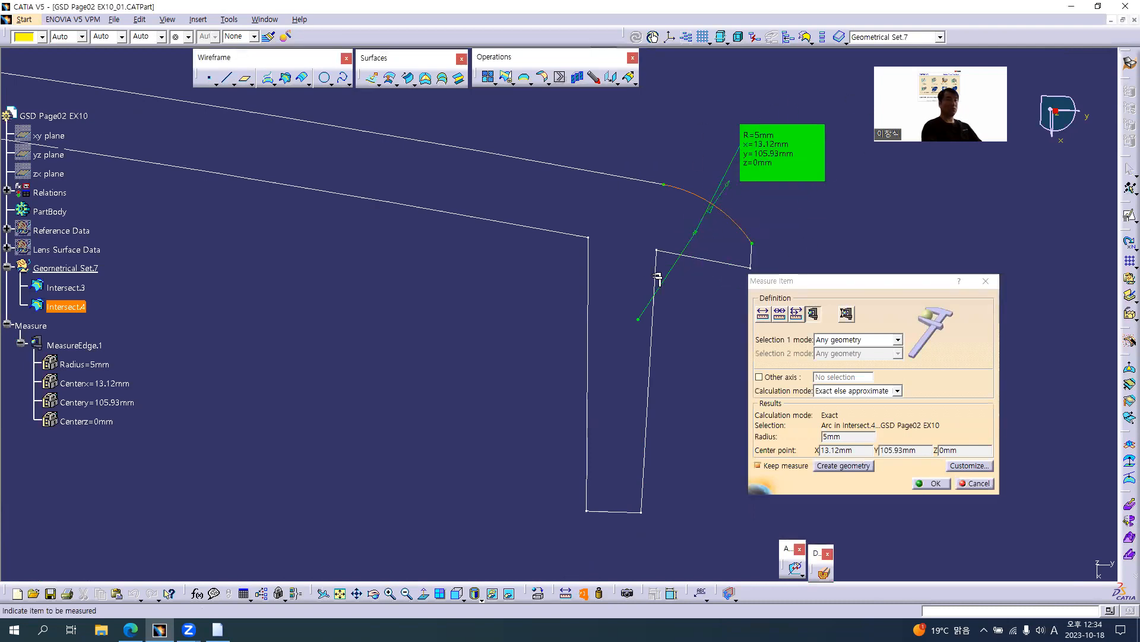
pyautogui.hotkey('alt', 'Tab')
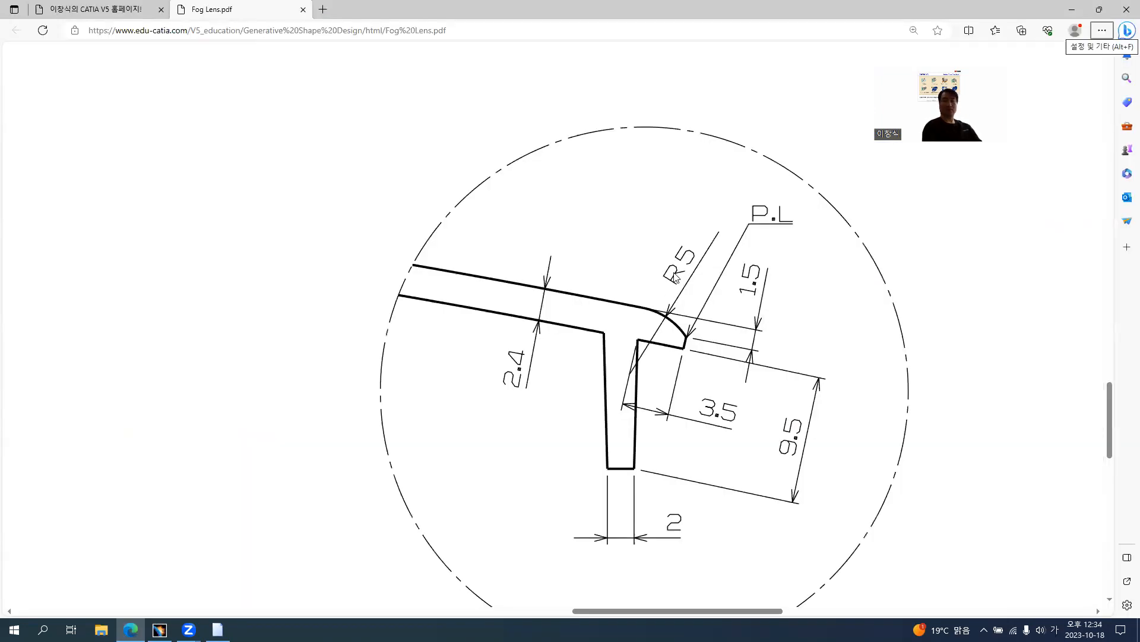
pyautogui.hotkey('alt', 'Tab')
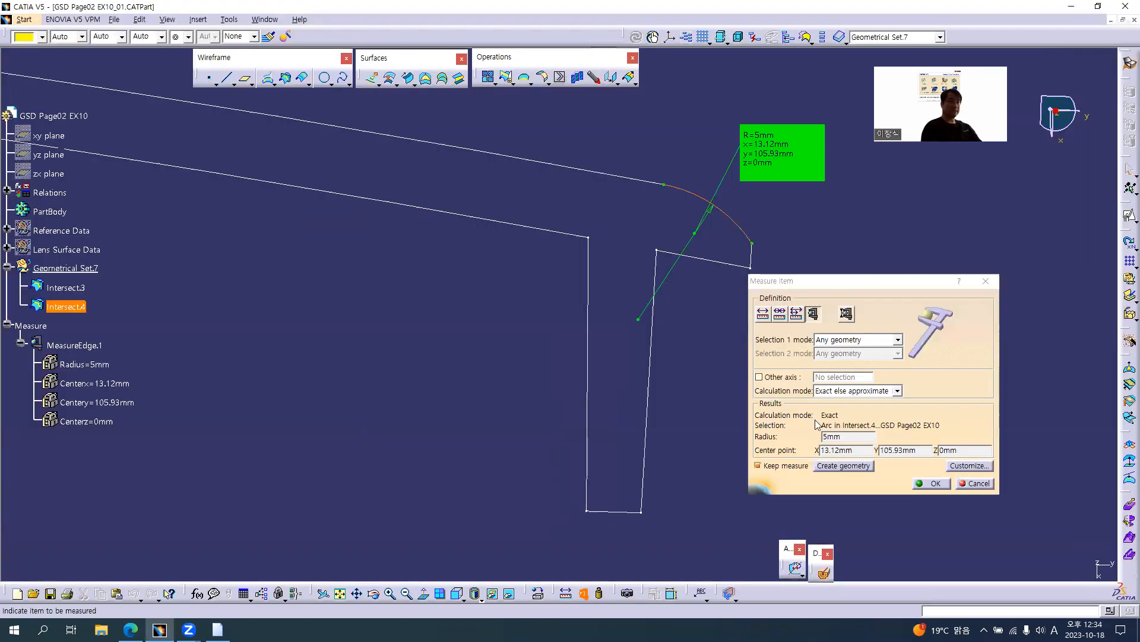
pyautogui.click(974, 483)
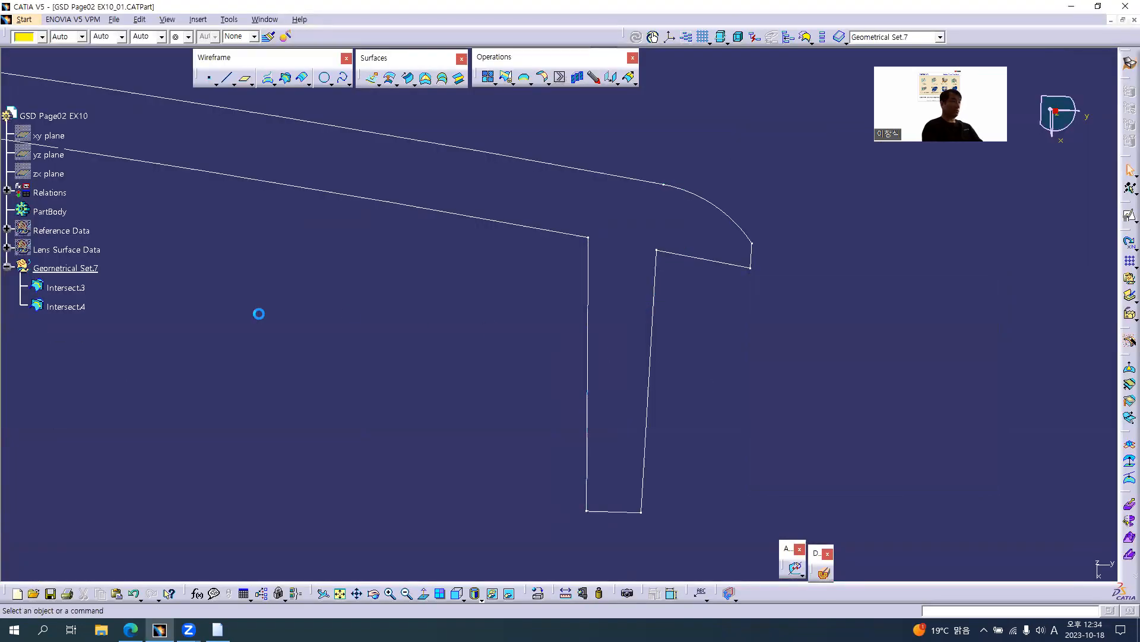
# Step: Hide Geometrical Set.7 and show the Lens Surface Data set again
pyautogui.click(63, 269)
pyautogui.rightClick(64, 272)
pyautogui.click(62, 249)
pyautogui.rightClick(62, 250)
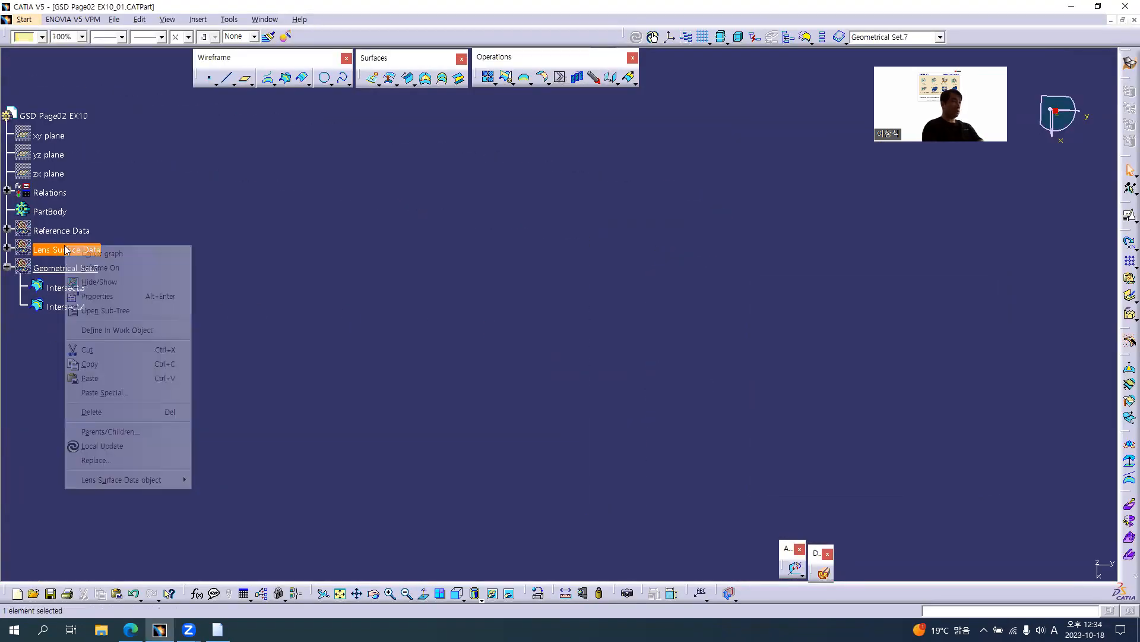
pyautogui.click(95, 280)
# Step: Switch the lens display to material shading without edges
pyautogui.moveTo(408, 364); pyautogui.dragTo(601, 361, button='middle')
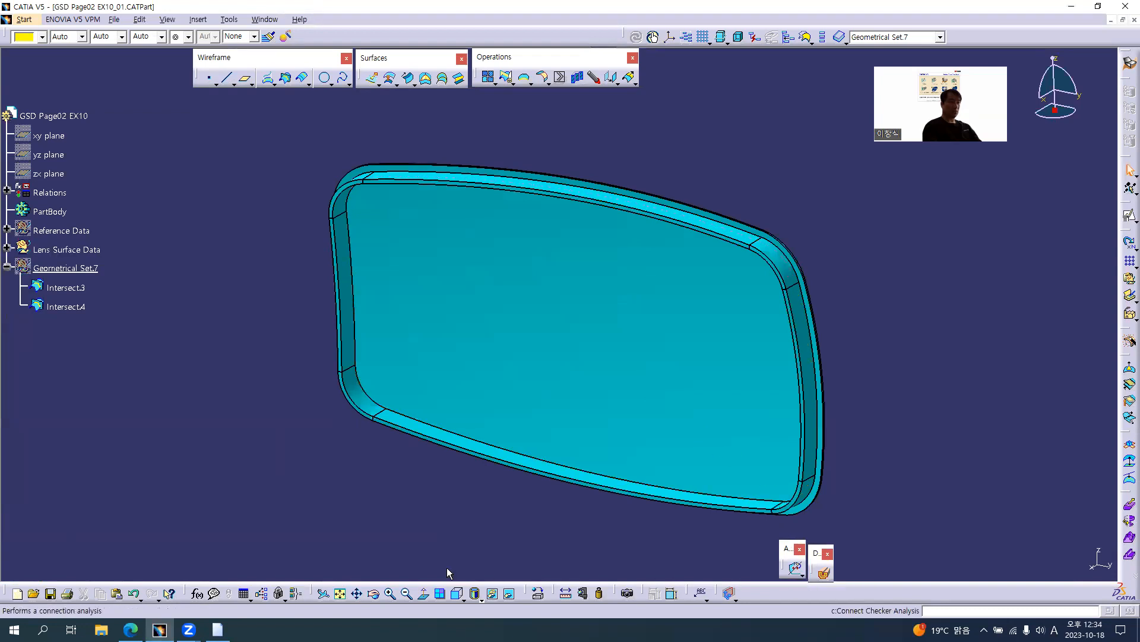
pyautogui.click(482, 600)
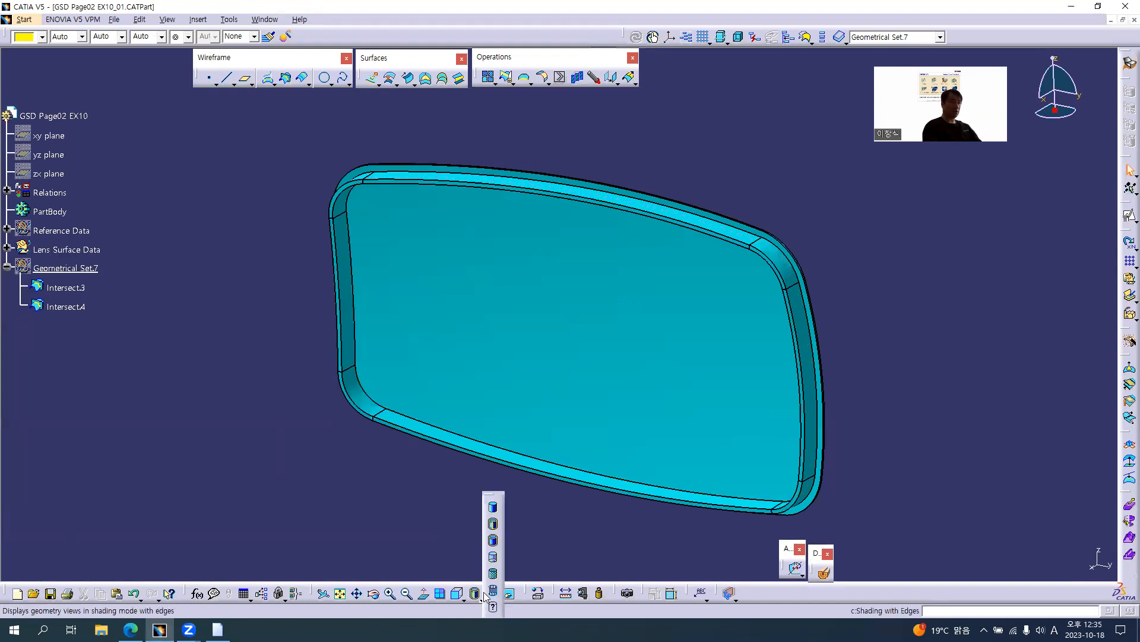
pyautogui.click(493, 575)
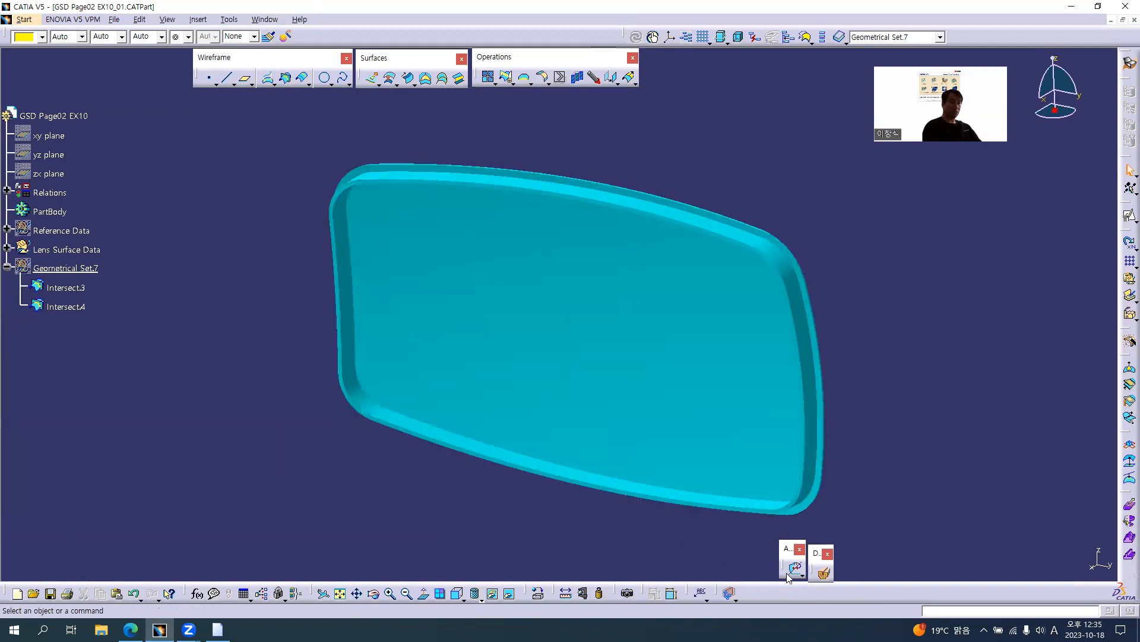
# Step: Start a Draft Analysis and align its compass with the Die Pull Direction line in the Reference Data set
pyautogui.click(802, 574)
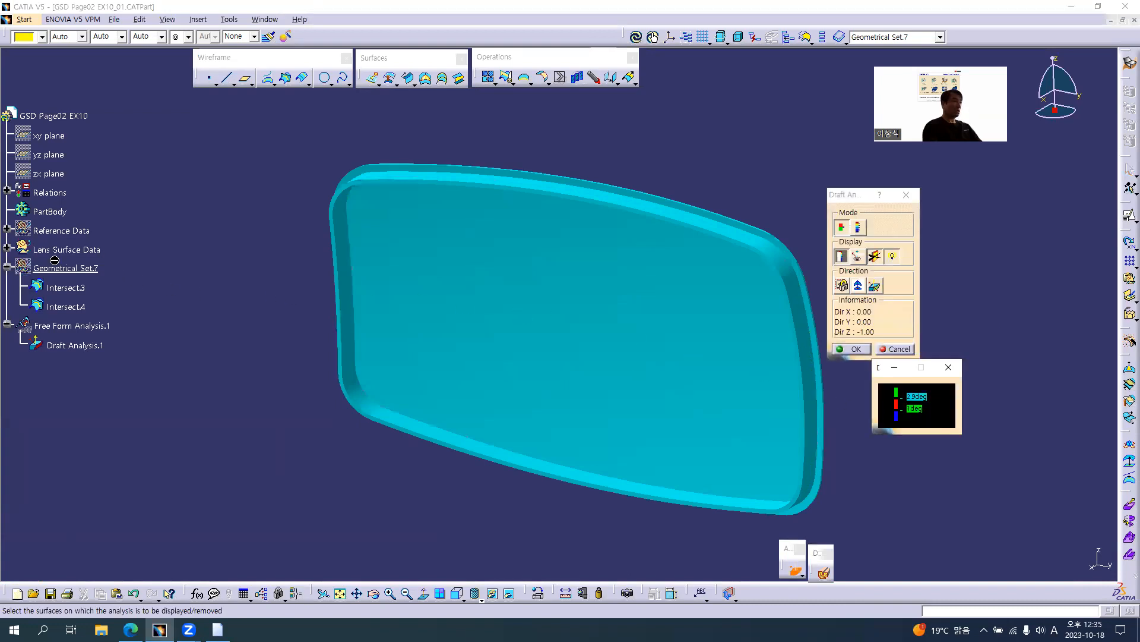
pyautogui.click(7, 230)
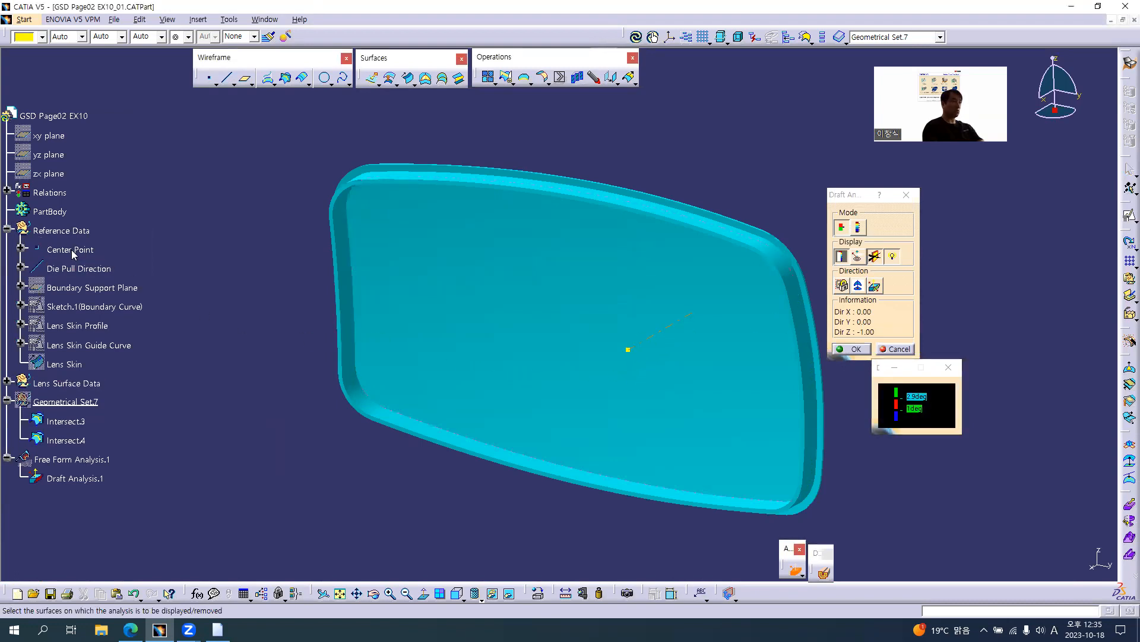
pyautogui.click(857, 285)
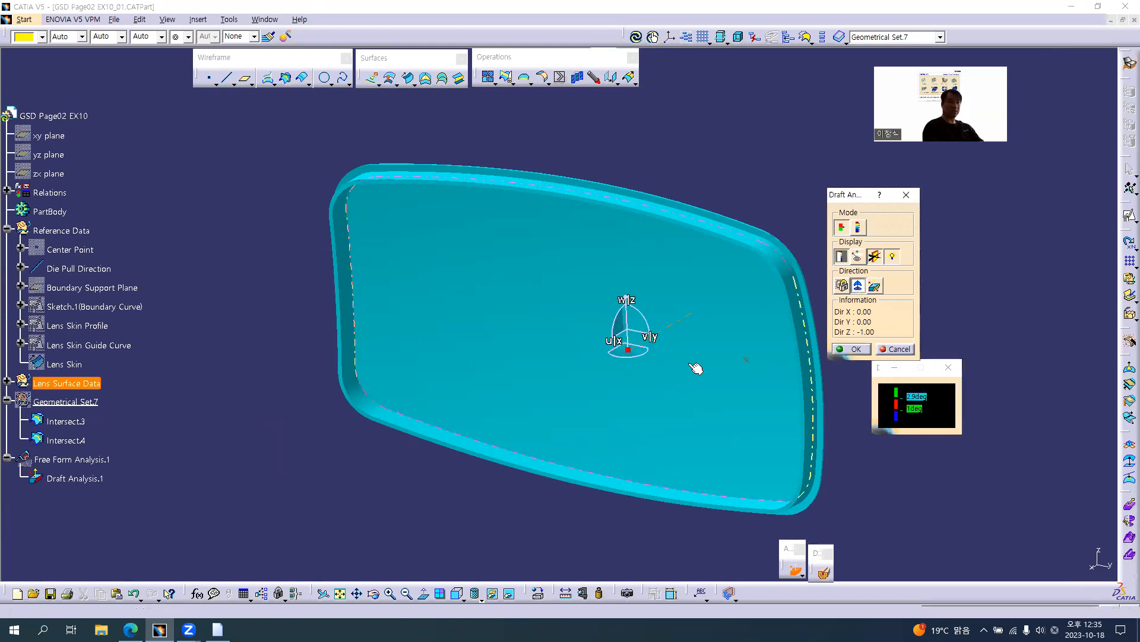
pyautogui.click(627, 350)
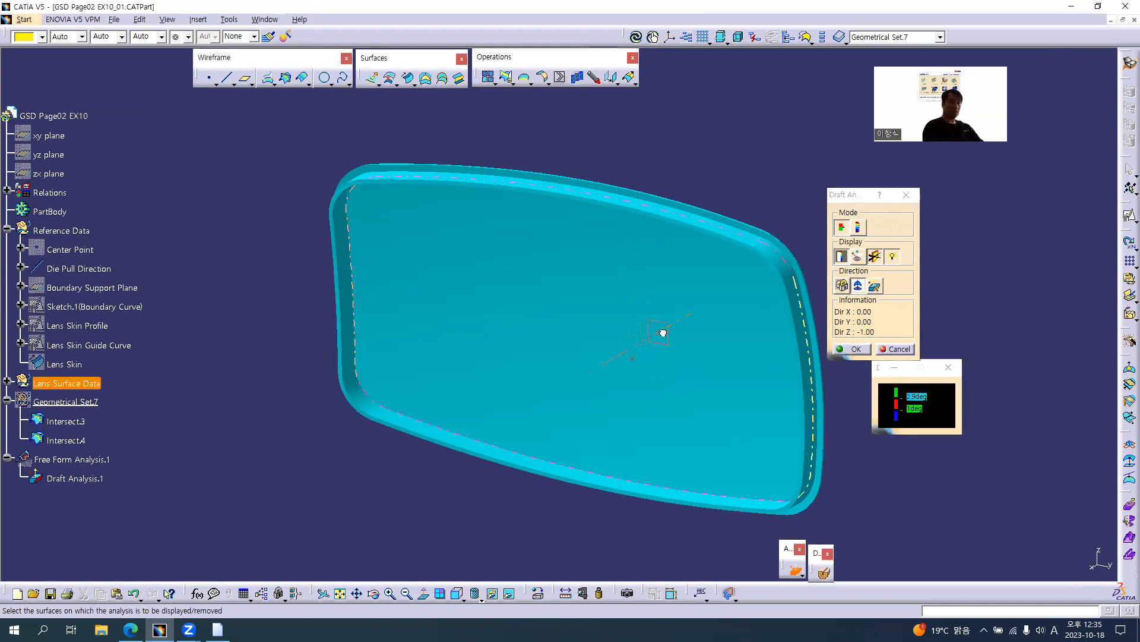
pyautogui.click(681, 321)
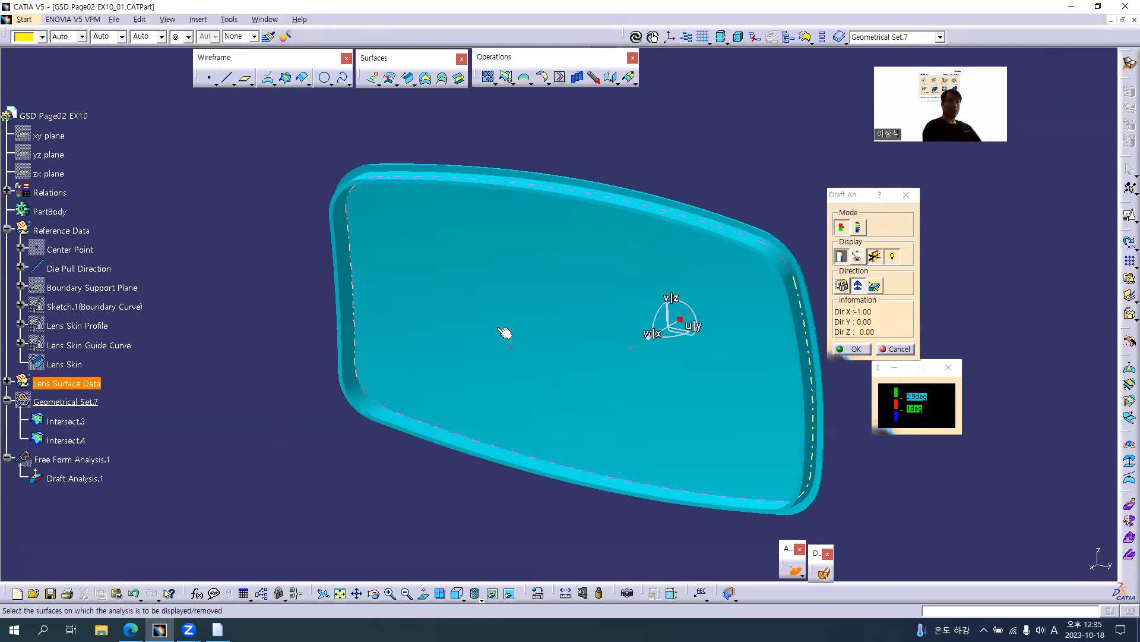
# Step: Set the upper draft limit to 1.49 deg and apply the analysis to Lens Final Surface
pyautogui.doubleClick(916, 396)
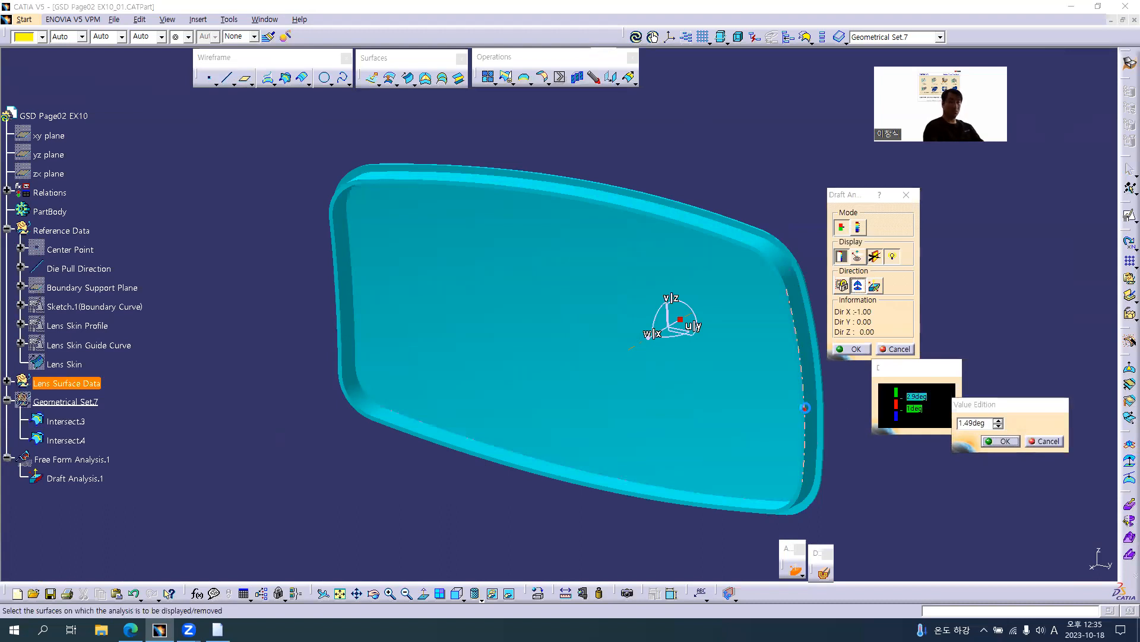
pyautogui.press('Return')
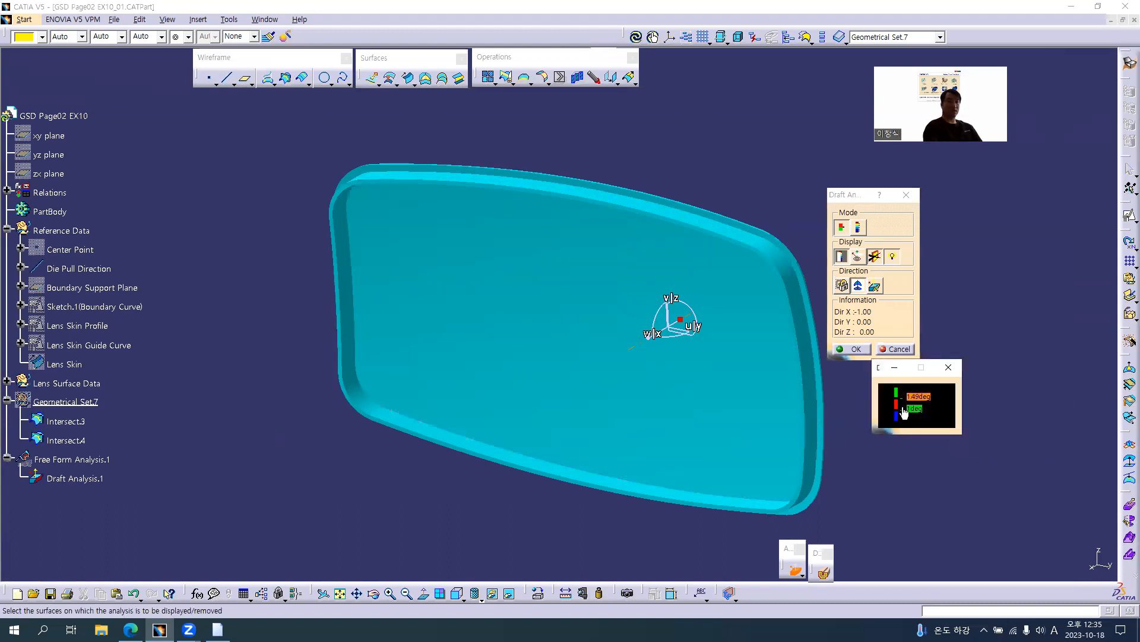
pyautogui.click(531, 328)
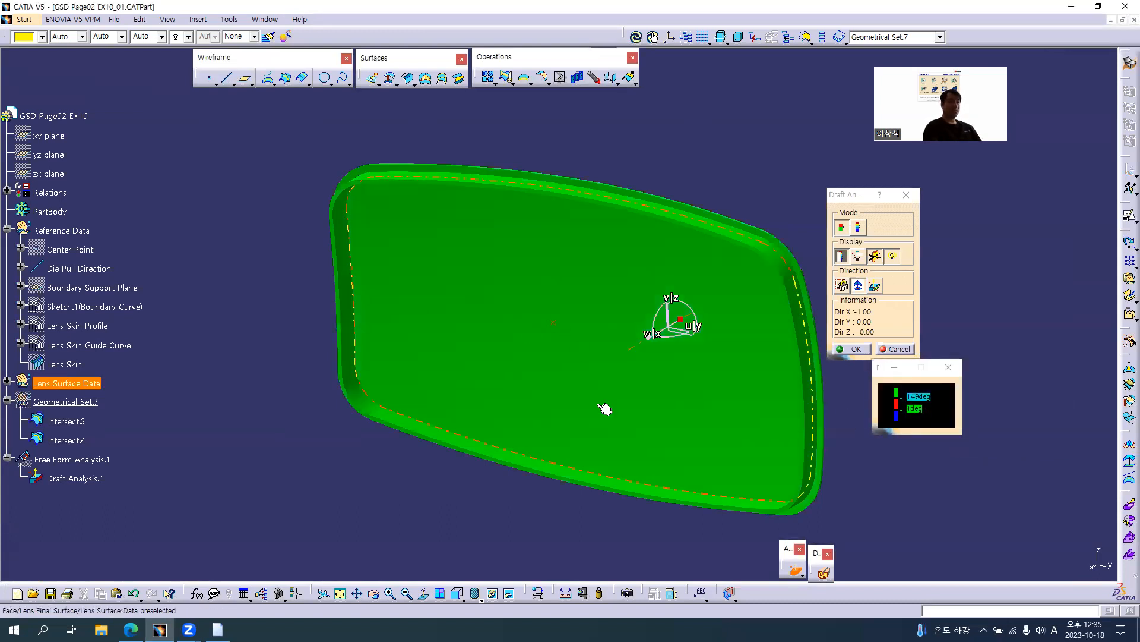
# Step: Reverse the draft analysis direction to point along positive X
pyautogui.moveTo(616, 382); pyautogui.dragTo(321, 319, button='middle')
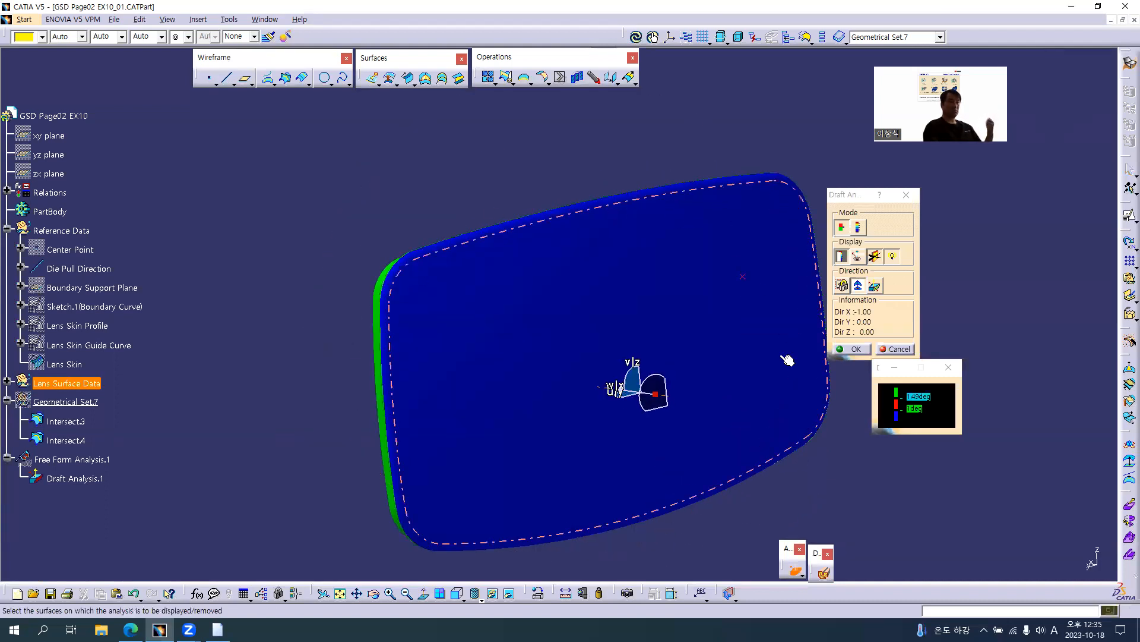
pyautogui.click(876, 288)
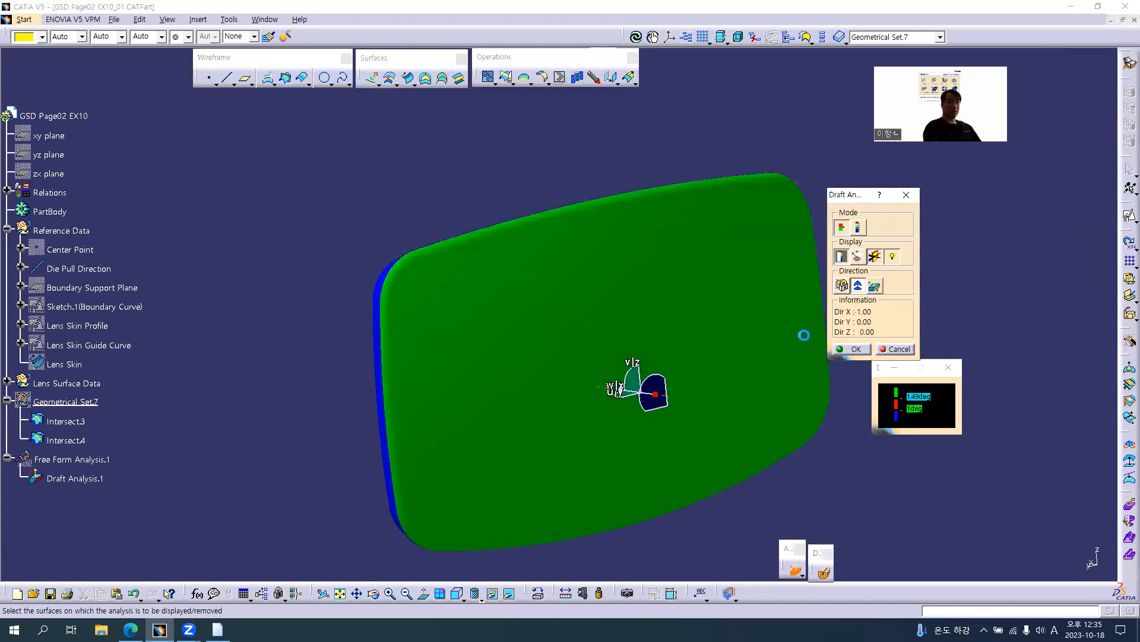
pyautogui.moveTo(519, 280); pyautogui.dragTo(520, 256, button='middle')
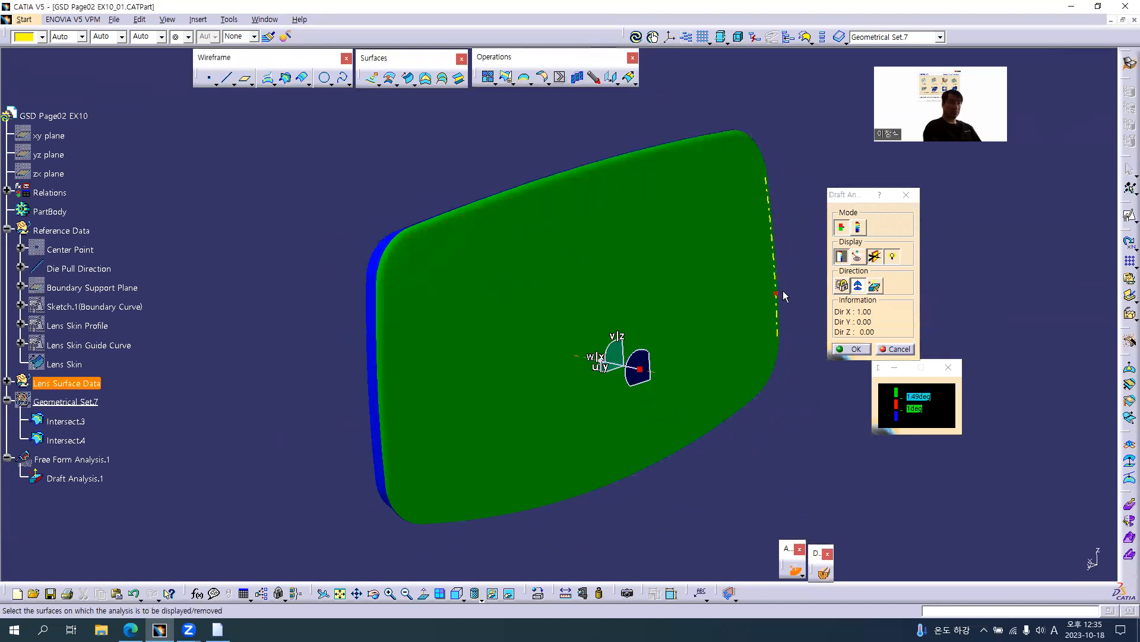
# Step: Examine the draft colours on the lens's outer skin, rounded rim and side wall, including a close look at the corner
pyautogui.moveTo(520, 333); pyautogui.dragTo(467, 358, button='middle')
pyautogui.moveTo(469, 276); pyautogui.dragTo(497, 212, button='middle')
pyautogui.middleClick(256, 181)
pyautogui.moveTo(265, 368); pyautogui.dragTo(270, 260, button='middle')
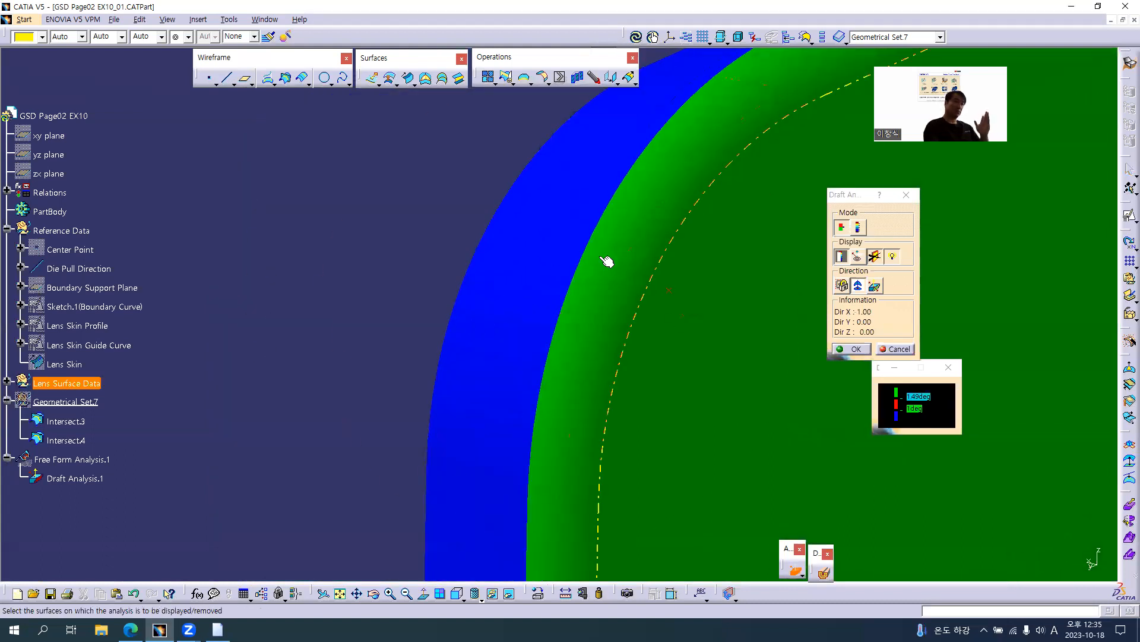
pyautogui.moveTo(659, 298); pyautogui.dragTo(747, 301, button='middle')
pyautogui.moveTo(808, 350); pyautogui.dragTo(675, 287, button='middle')
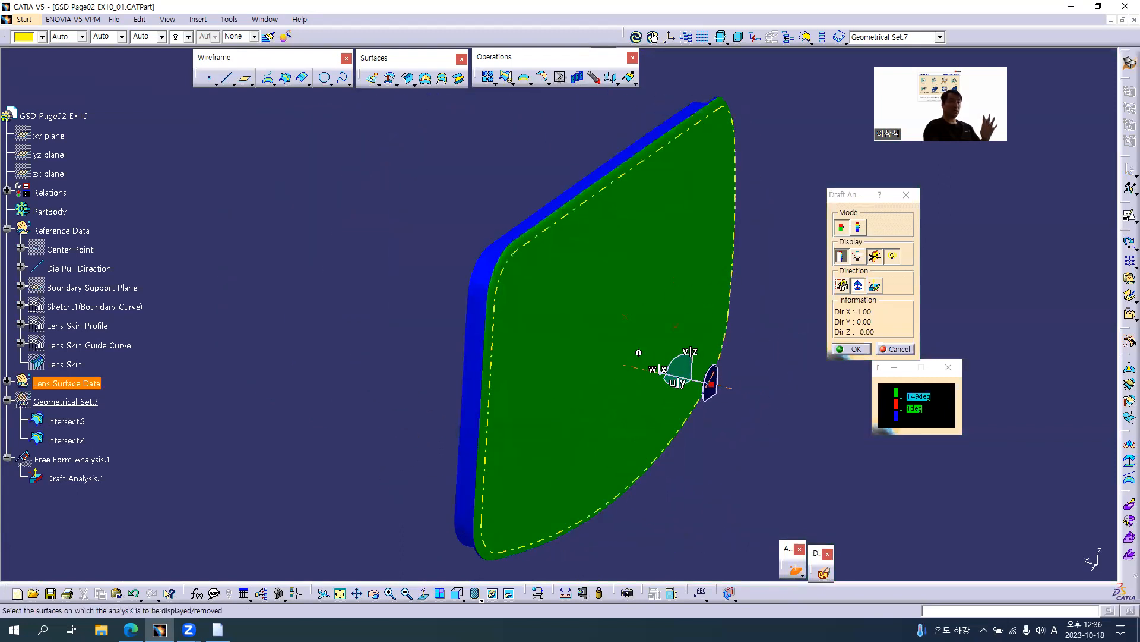
pyautogui.moveTo(615, 354); pyautogui.dragTo(724, 461, button='middle')
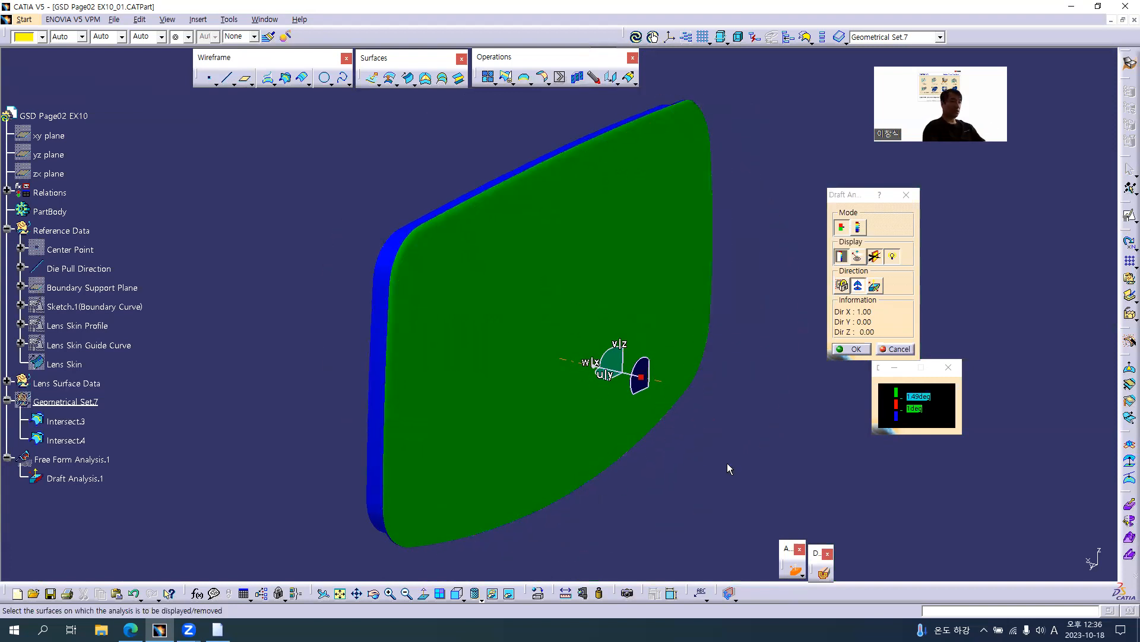
# Step: Collapse the Reference Data set in the tree and slightly adjust the size of the draft colour scale window
pyautogui.click(8, 230)
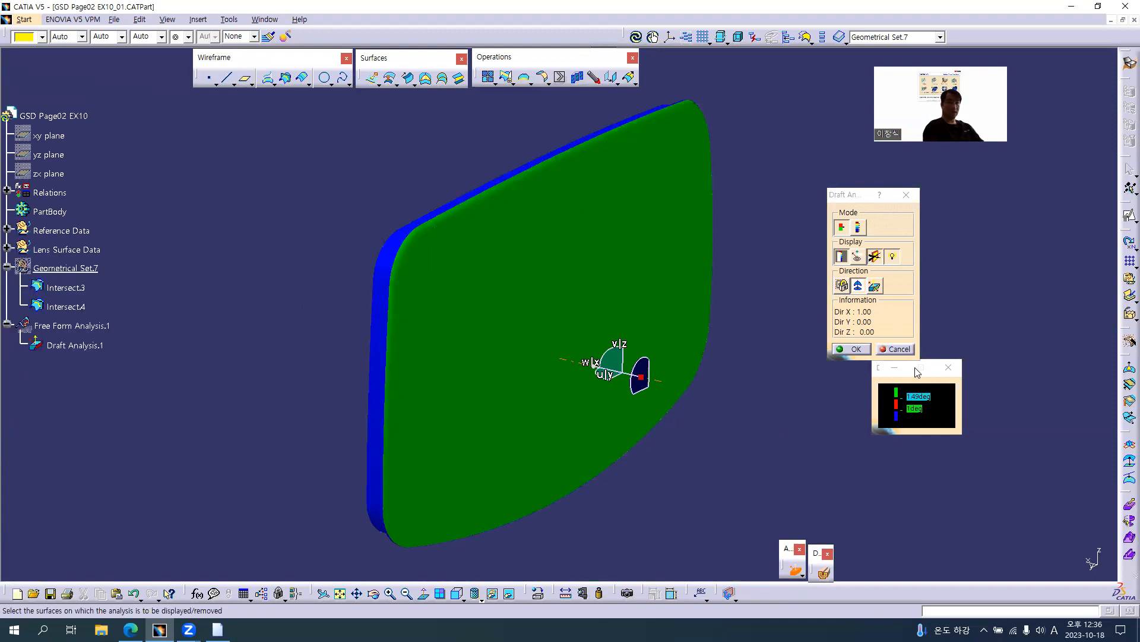
pyautogui.click(930, 377)
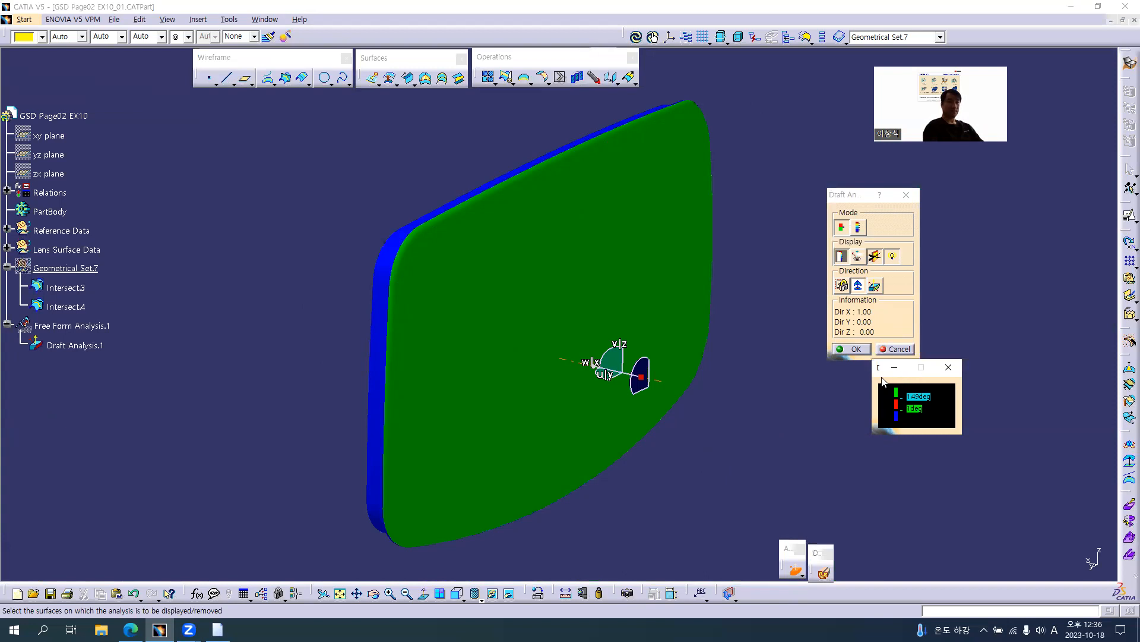
pyautogui.moveTo(871, 373); pyautogui.dragTo(873, 373)
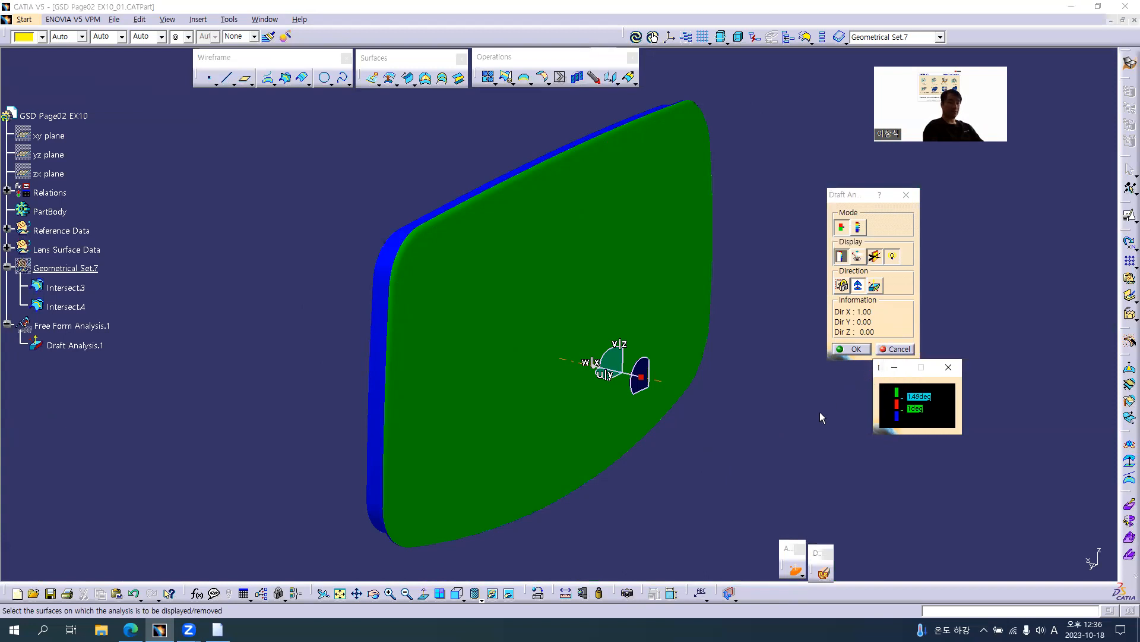